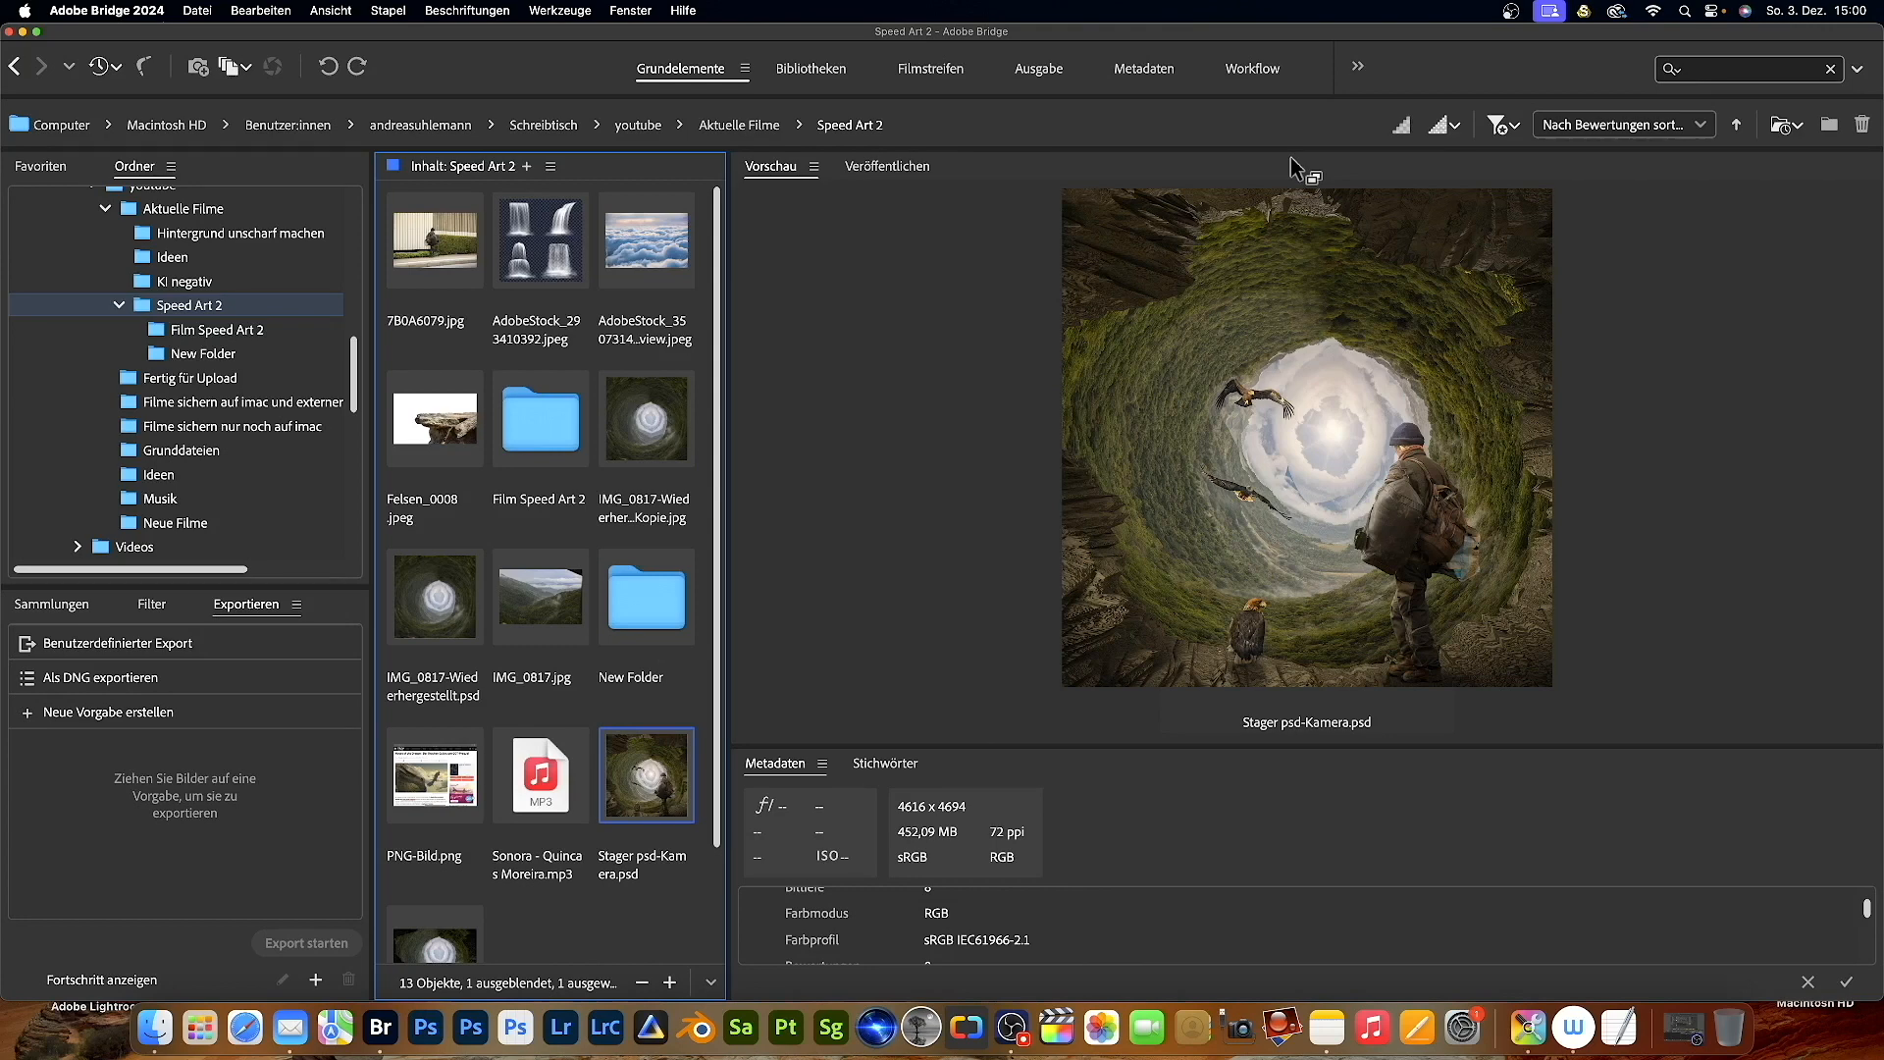
- Examine the finished composite Stager psd-Kamera.psd full screen and preview the source photo 7B0A6079.jpg
key("space")
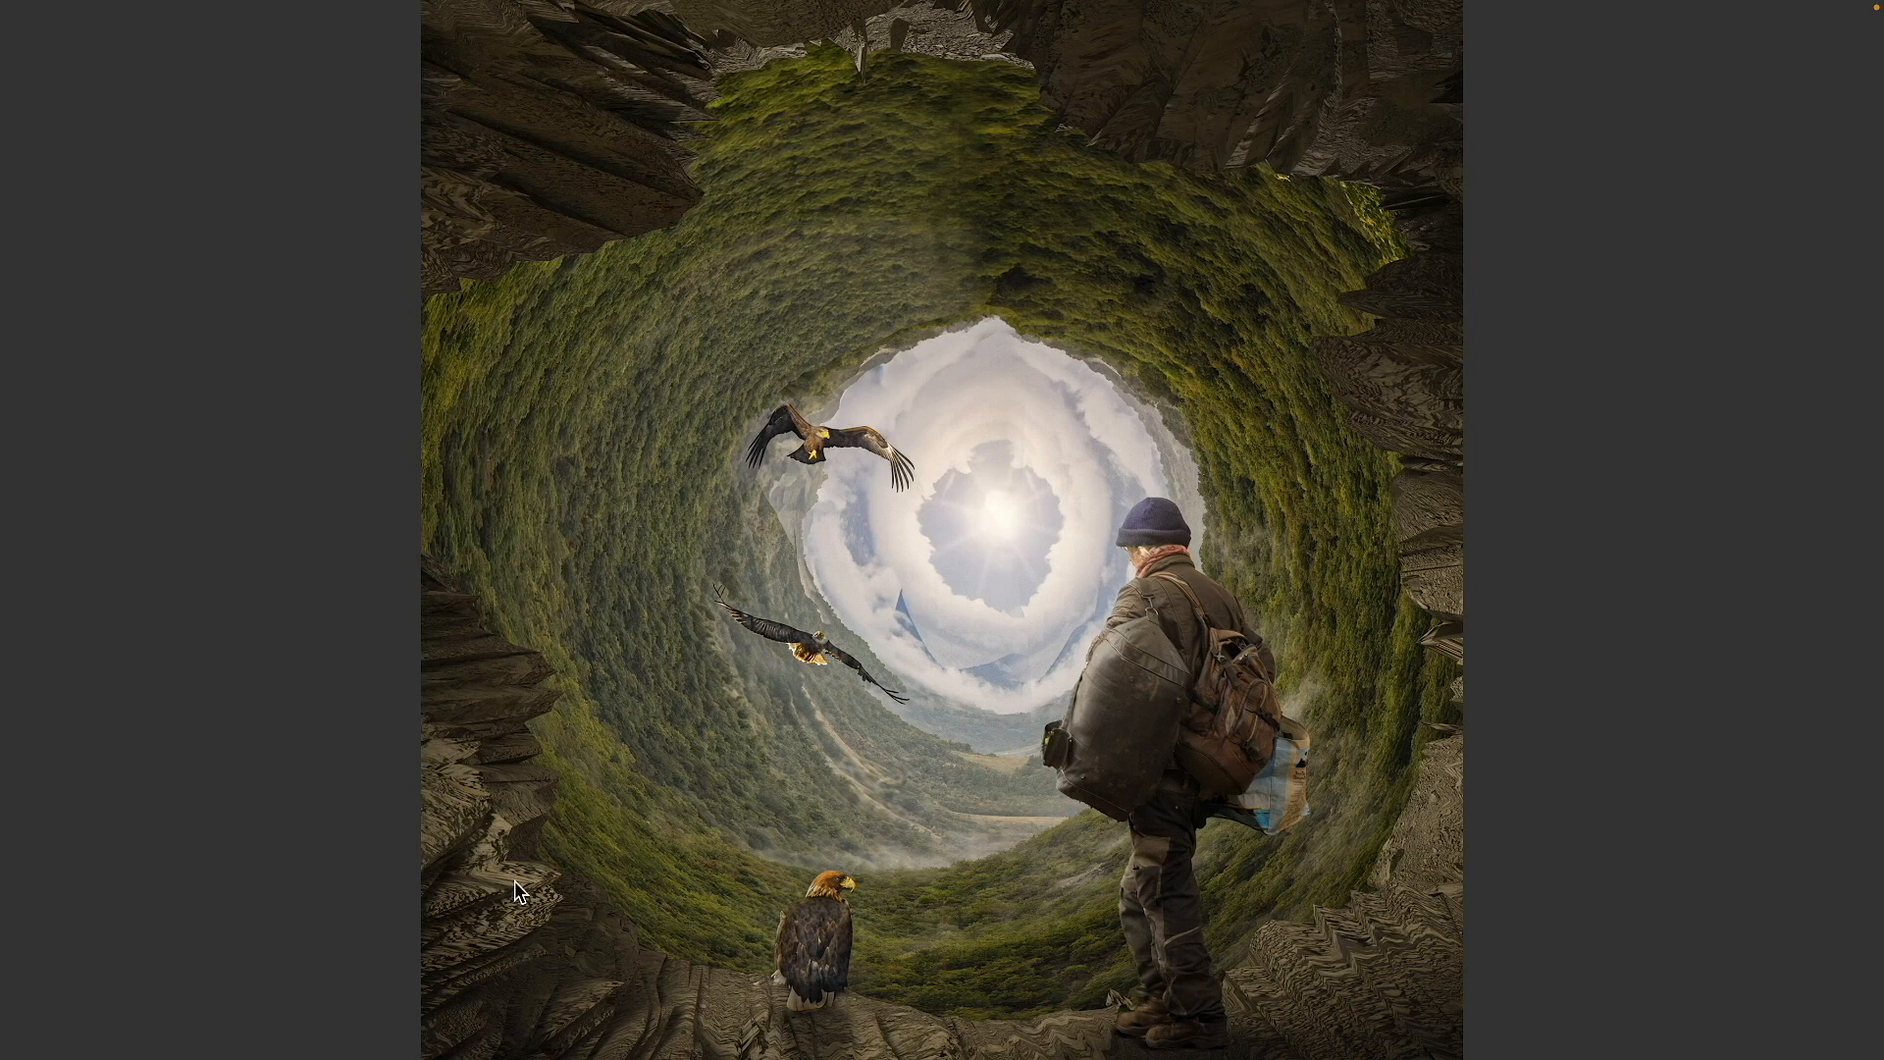
key("space")
left_click(451, 256)
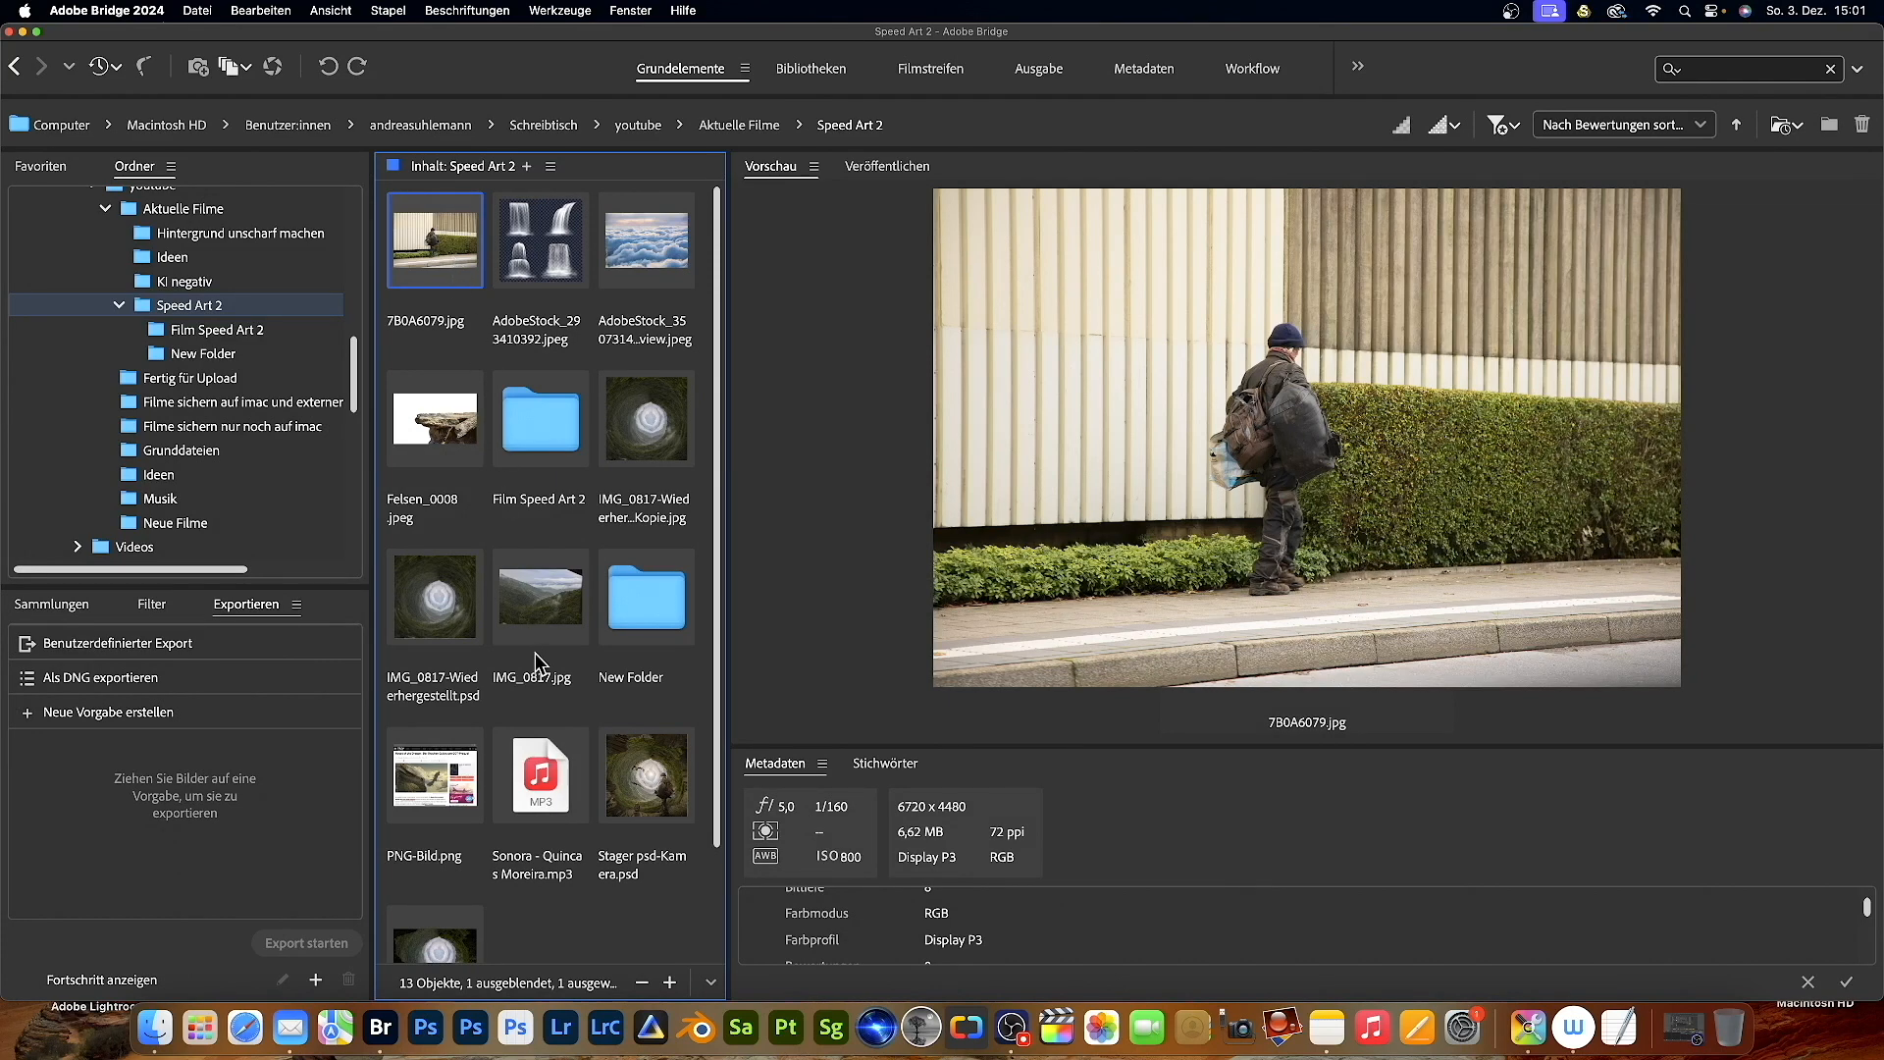
- Open IMG_0817.jpg in Photoshop (Beta), converting the document colours to the working colour space
left_click(544, 604)
left_click_drag(545, 604, 518, 1042)
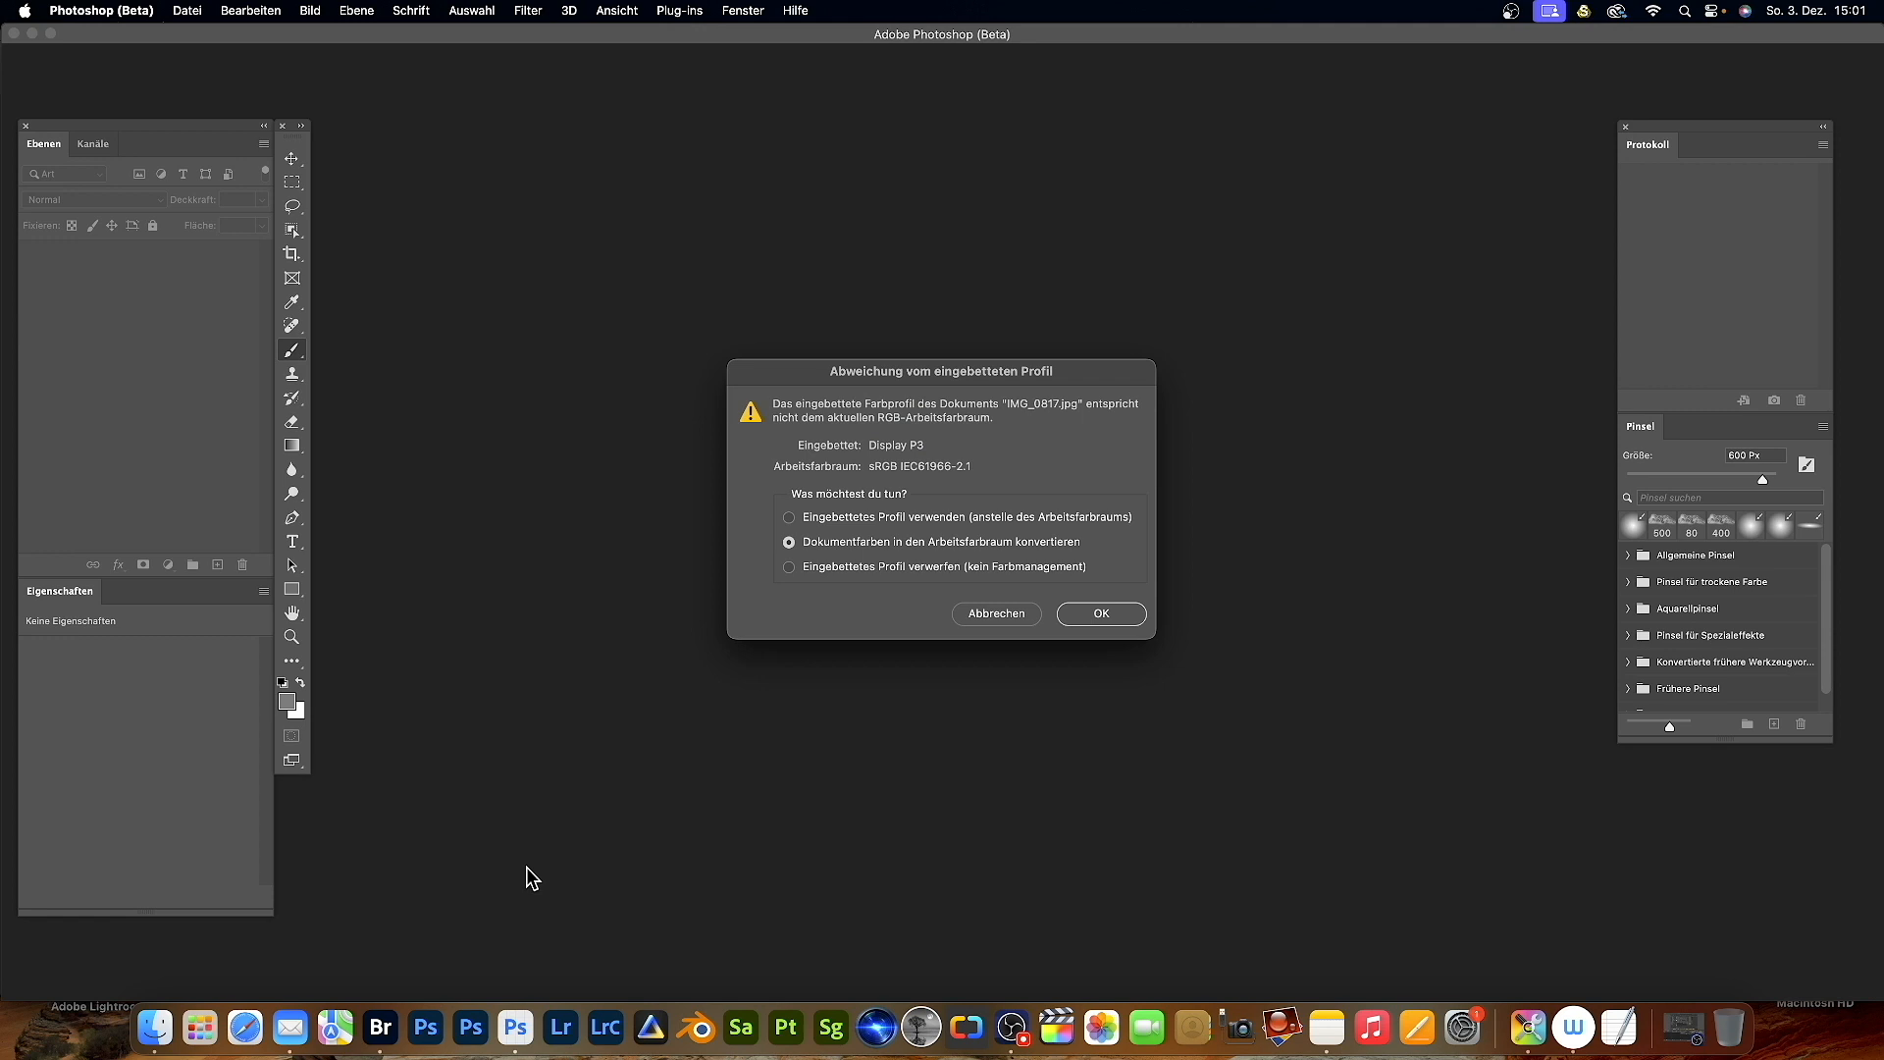
left_click(1100, 614)
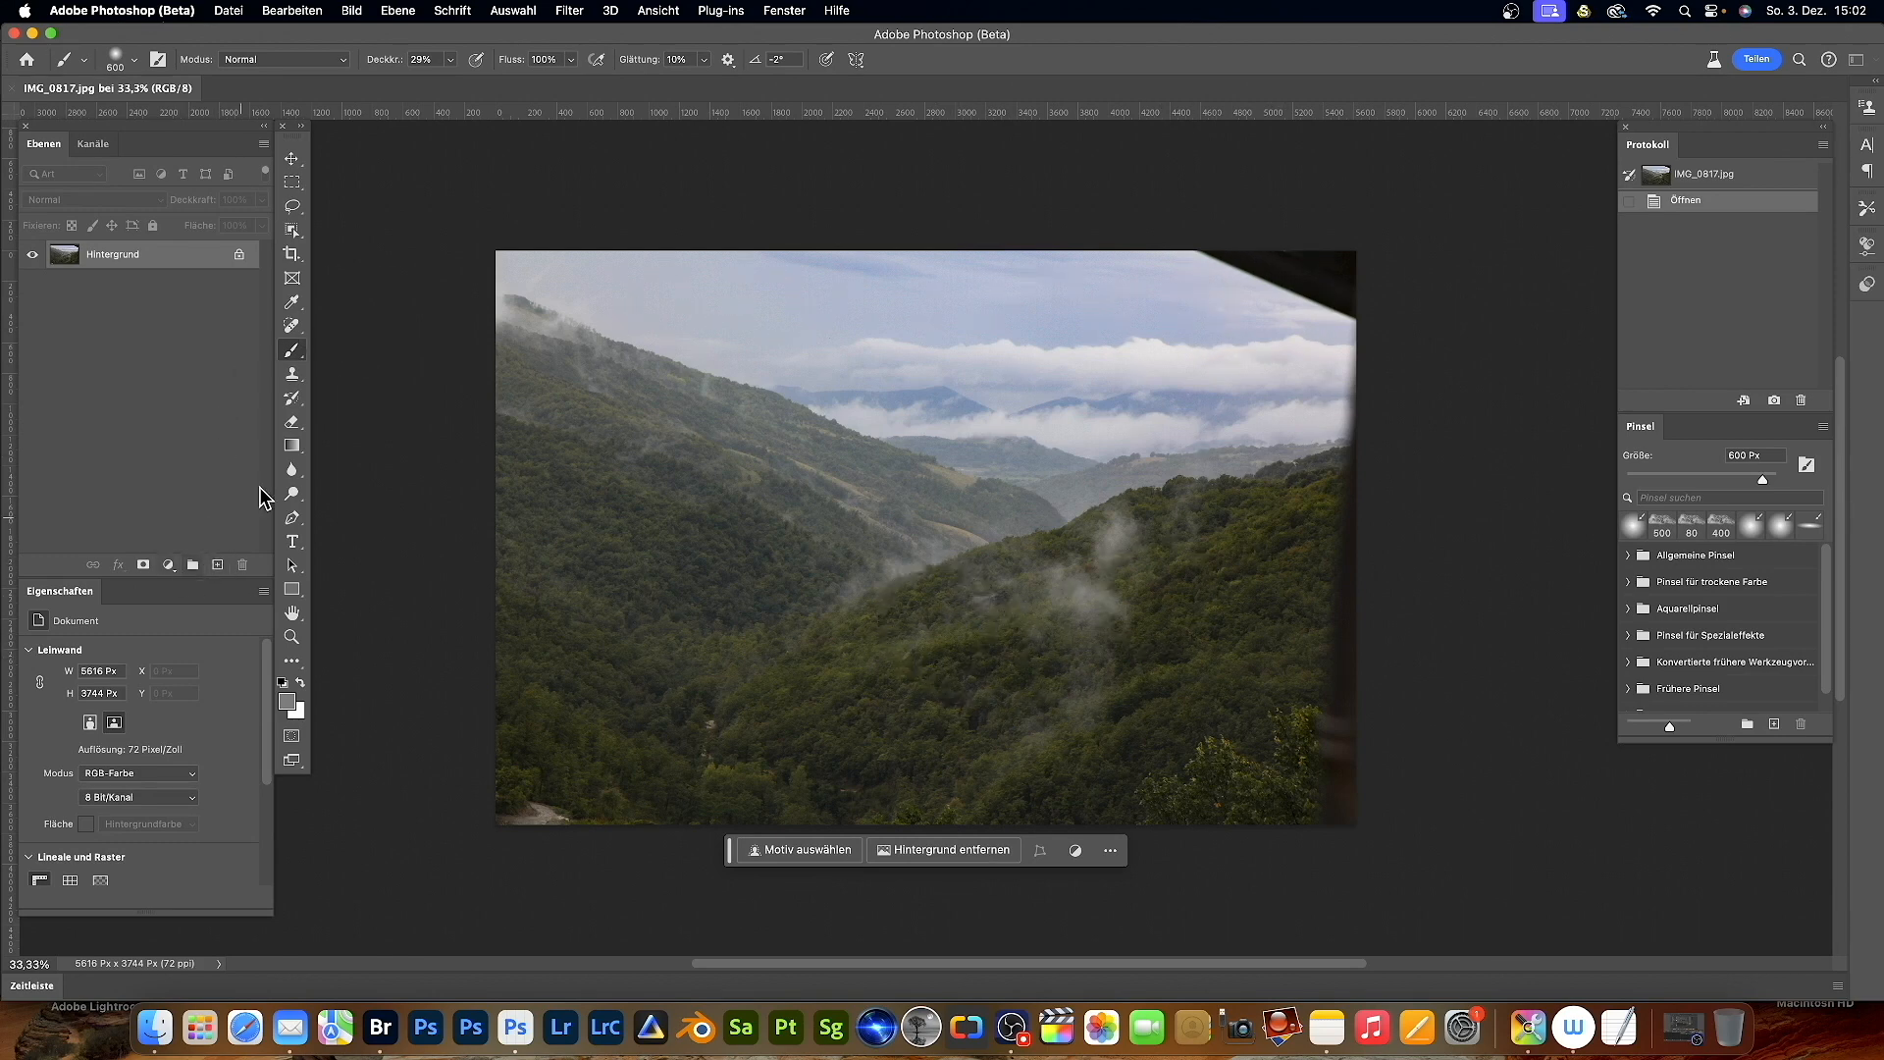
- Replace the dark roof in the photo's upper-right corner with sky using Generative Fill on a rectangular selection without a prompt
left_click(290, 185)
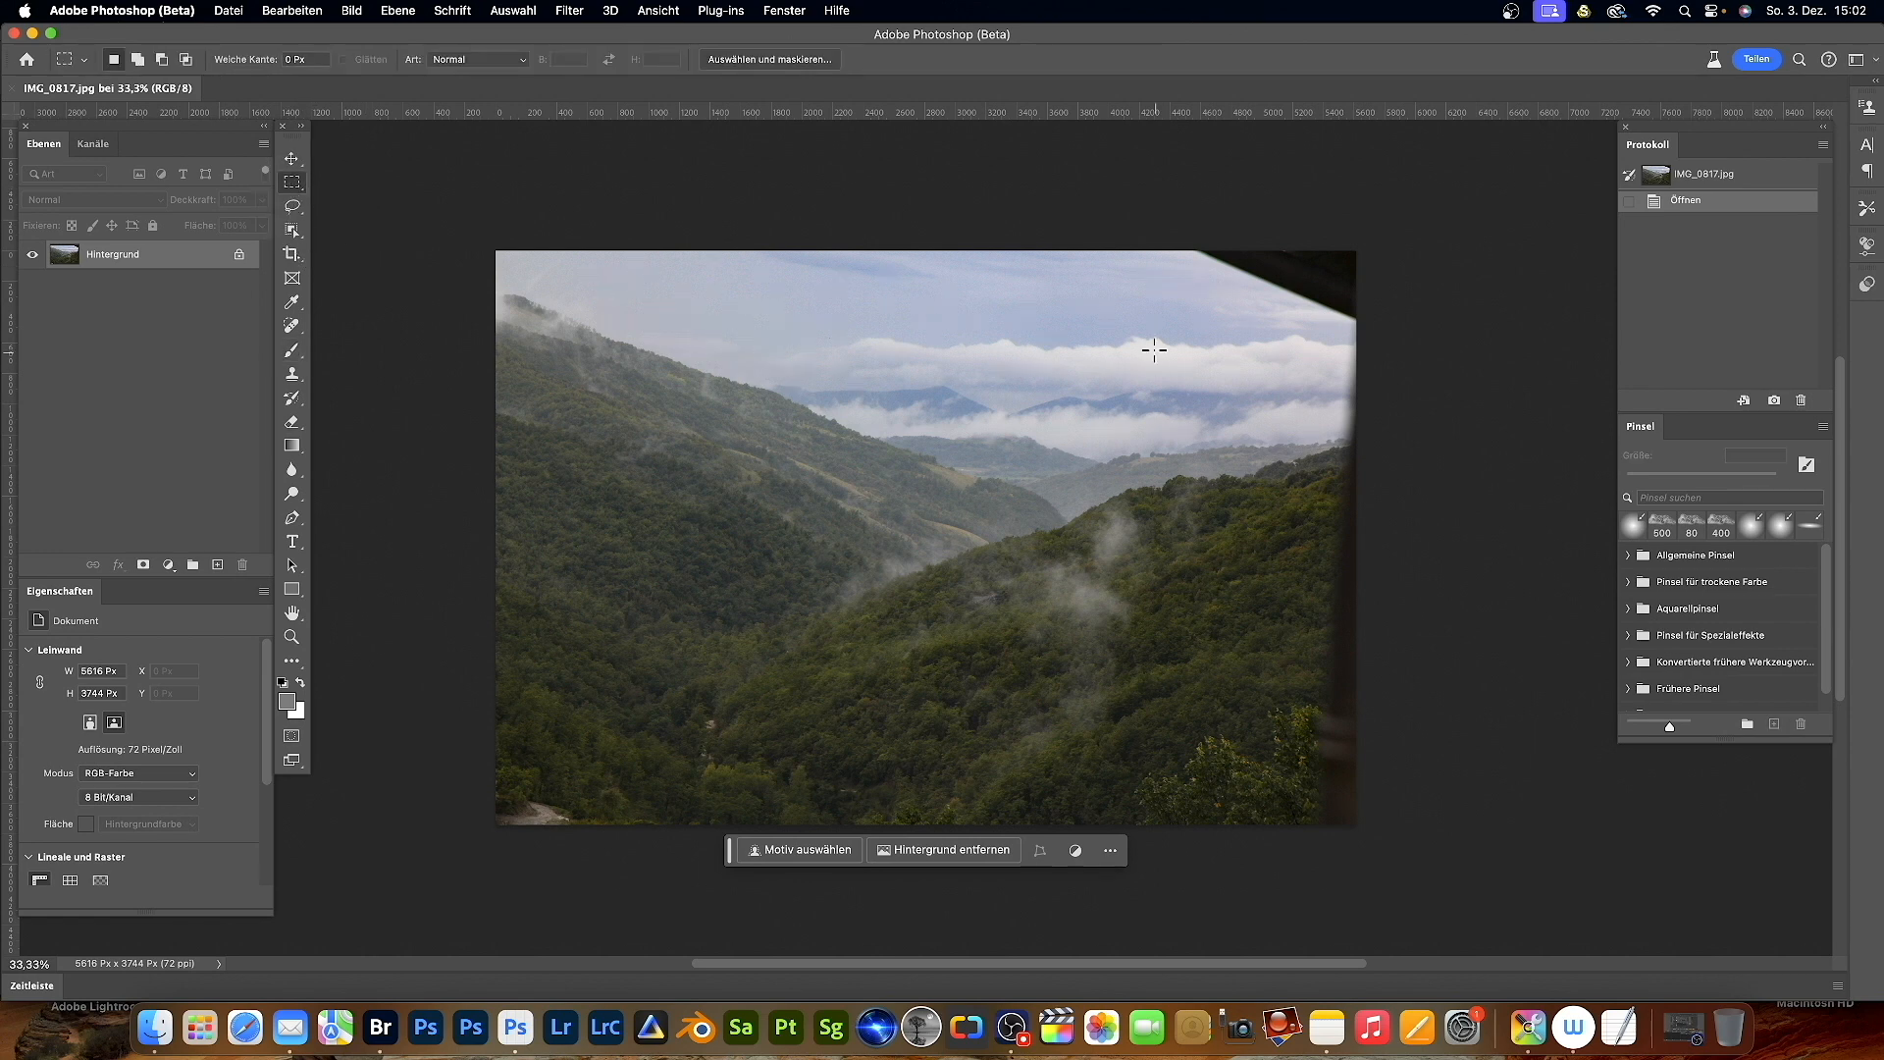
left_click_drag(1176, 219, 1428, 344)
left_click(1116, 356)
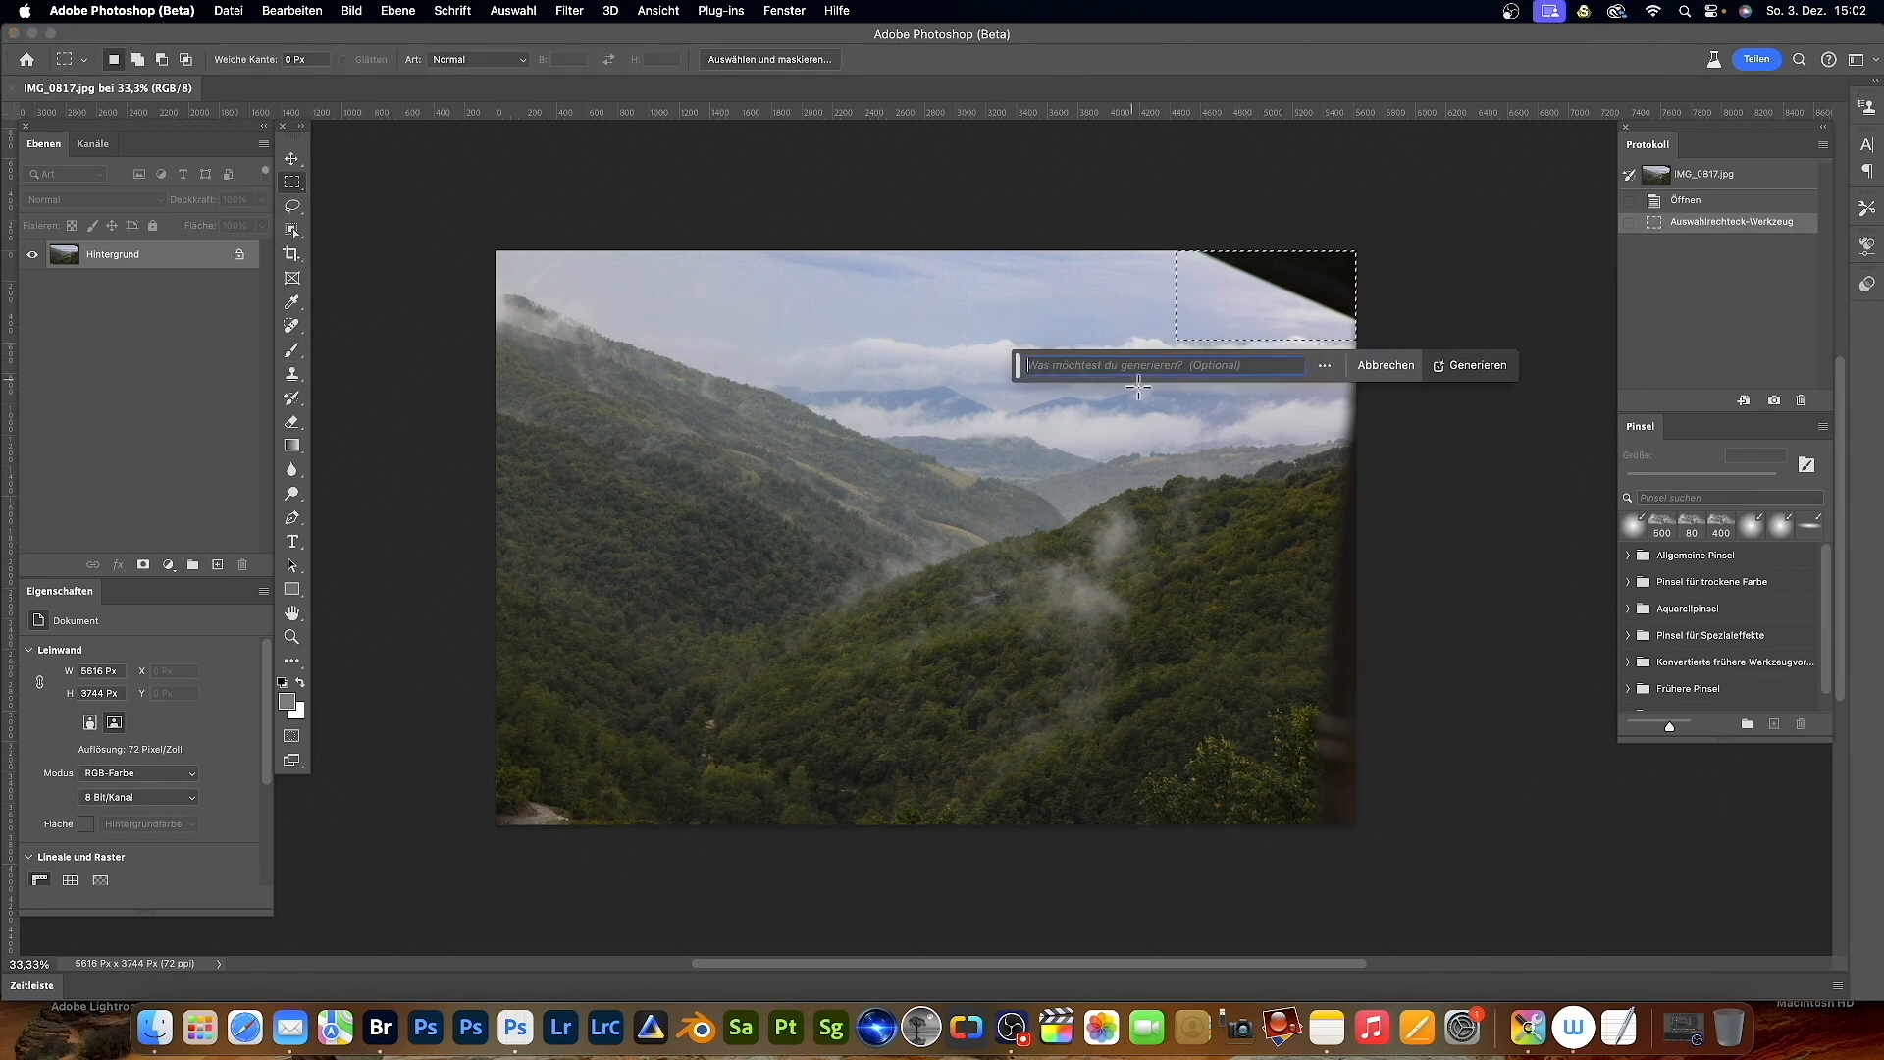
left_click(1441, 368)
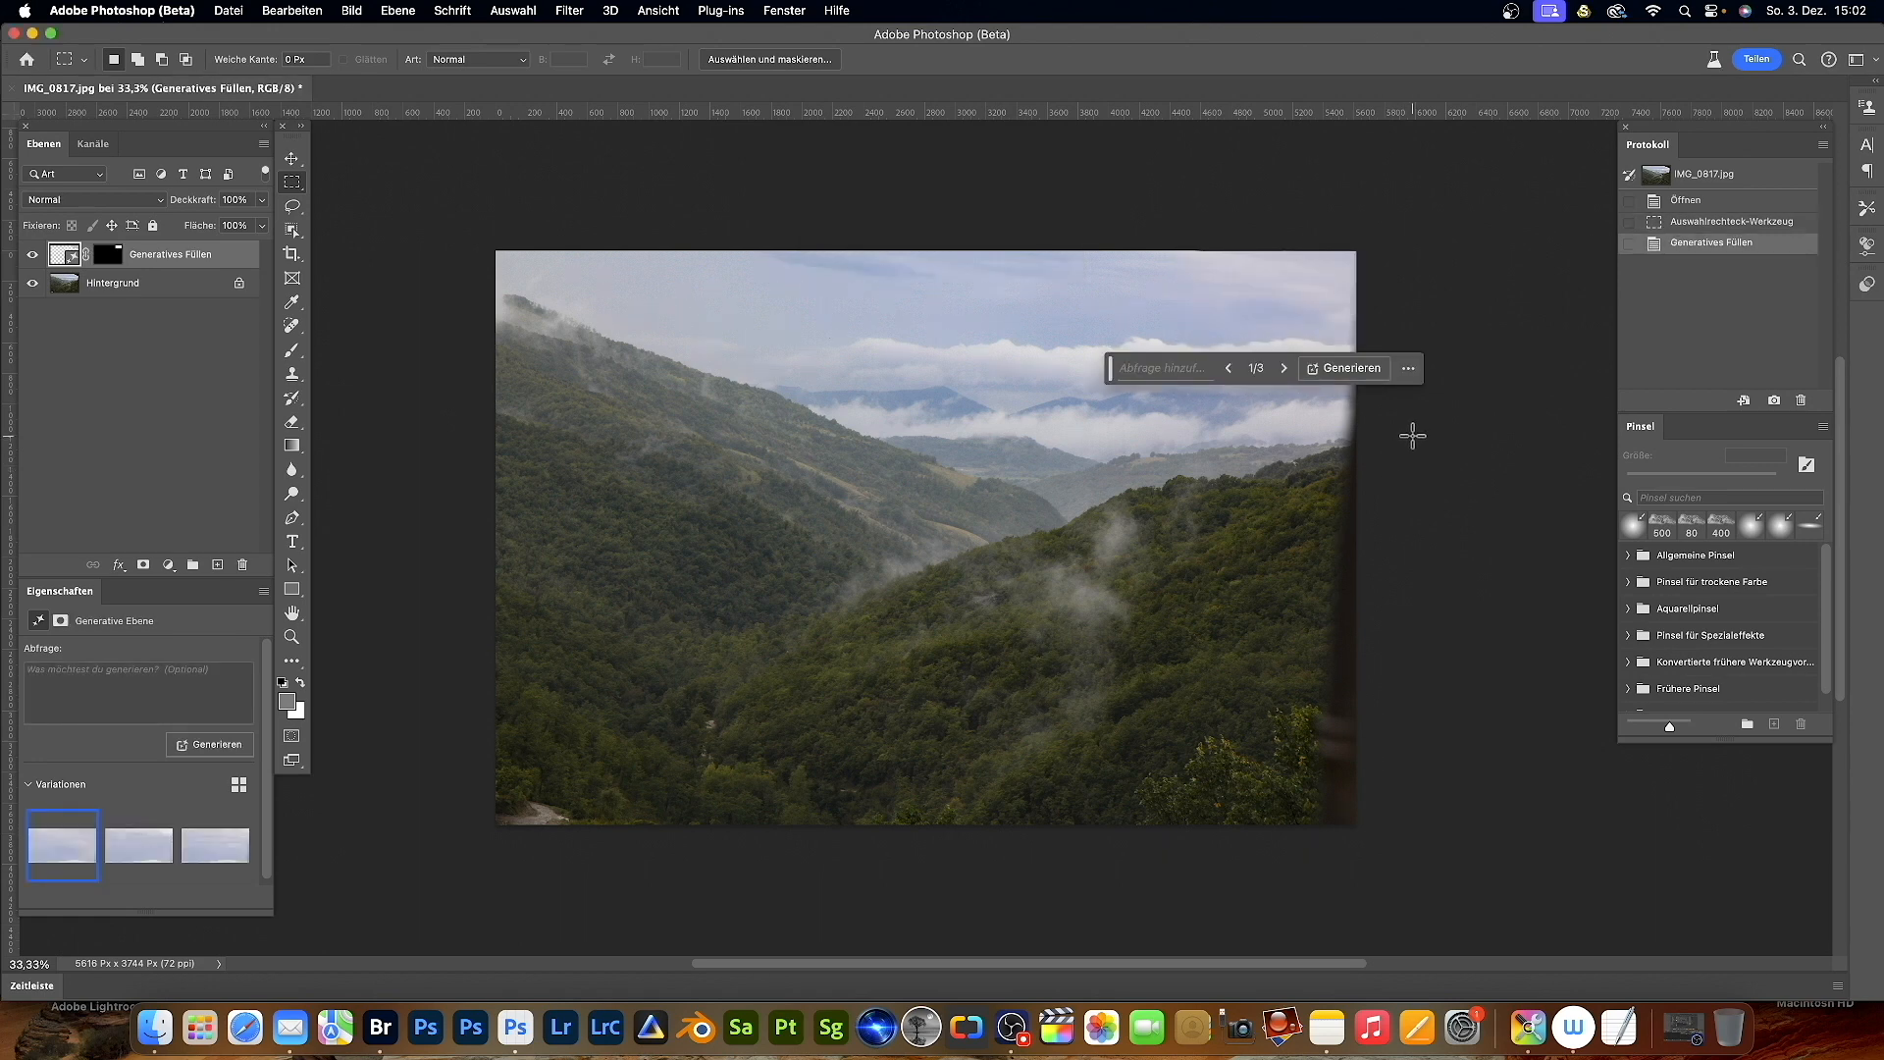
- Remove the dark post along the photo's right edge with a prompt-free Generative Fill on a tall rectangular selection
left_click_drag(1377, 290, 1273, 875)
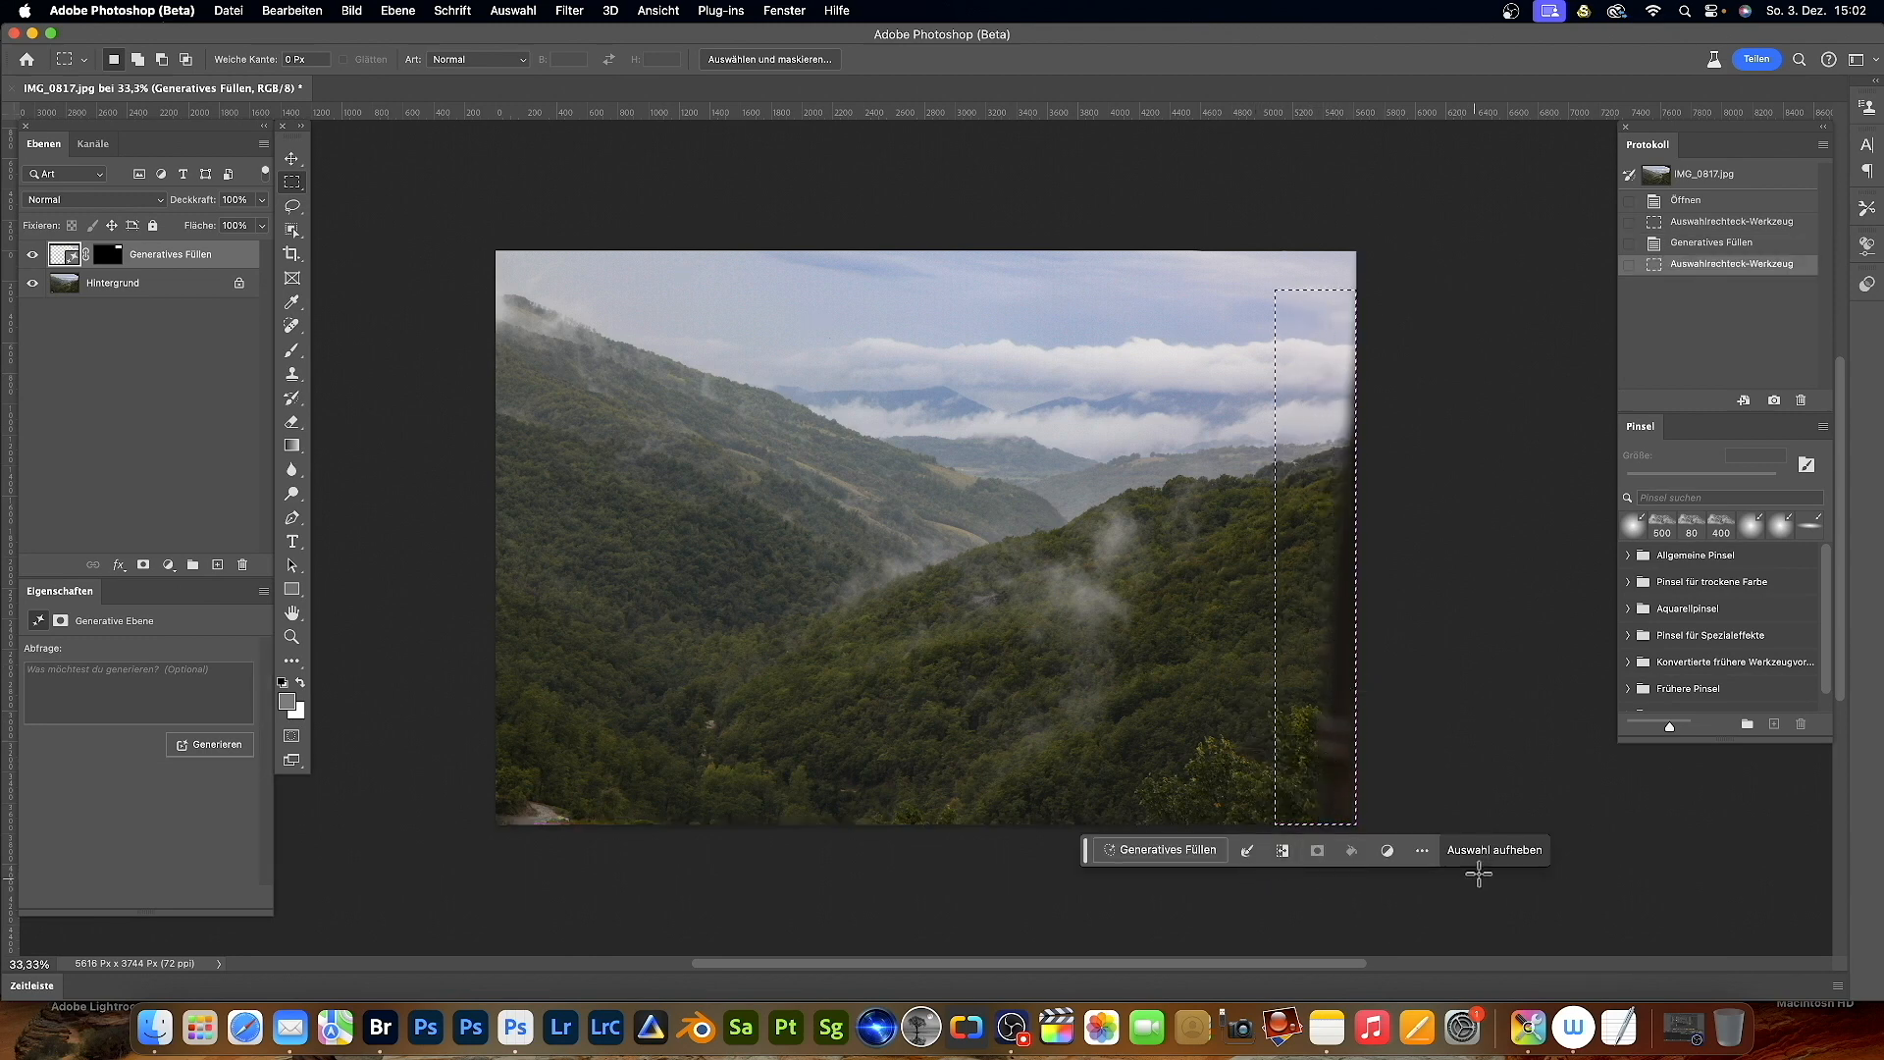
left_click(1160, 852)
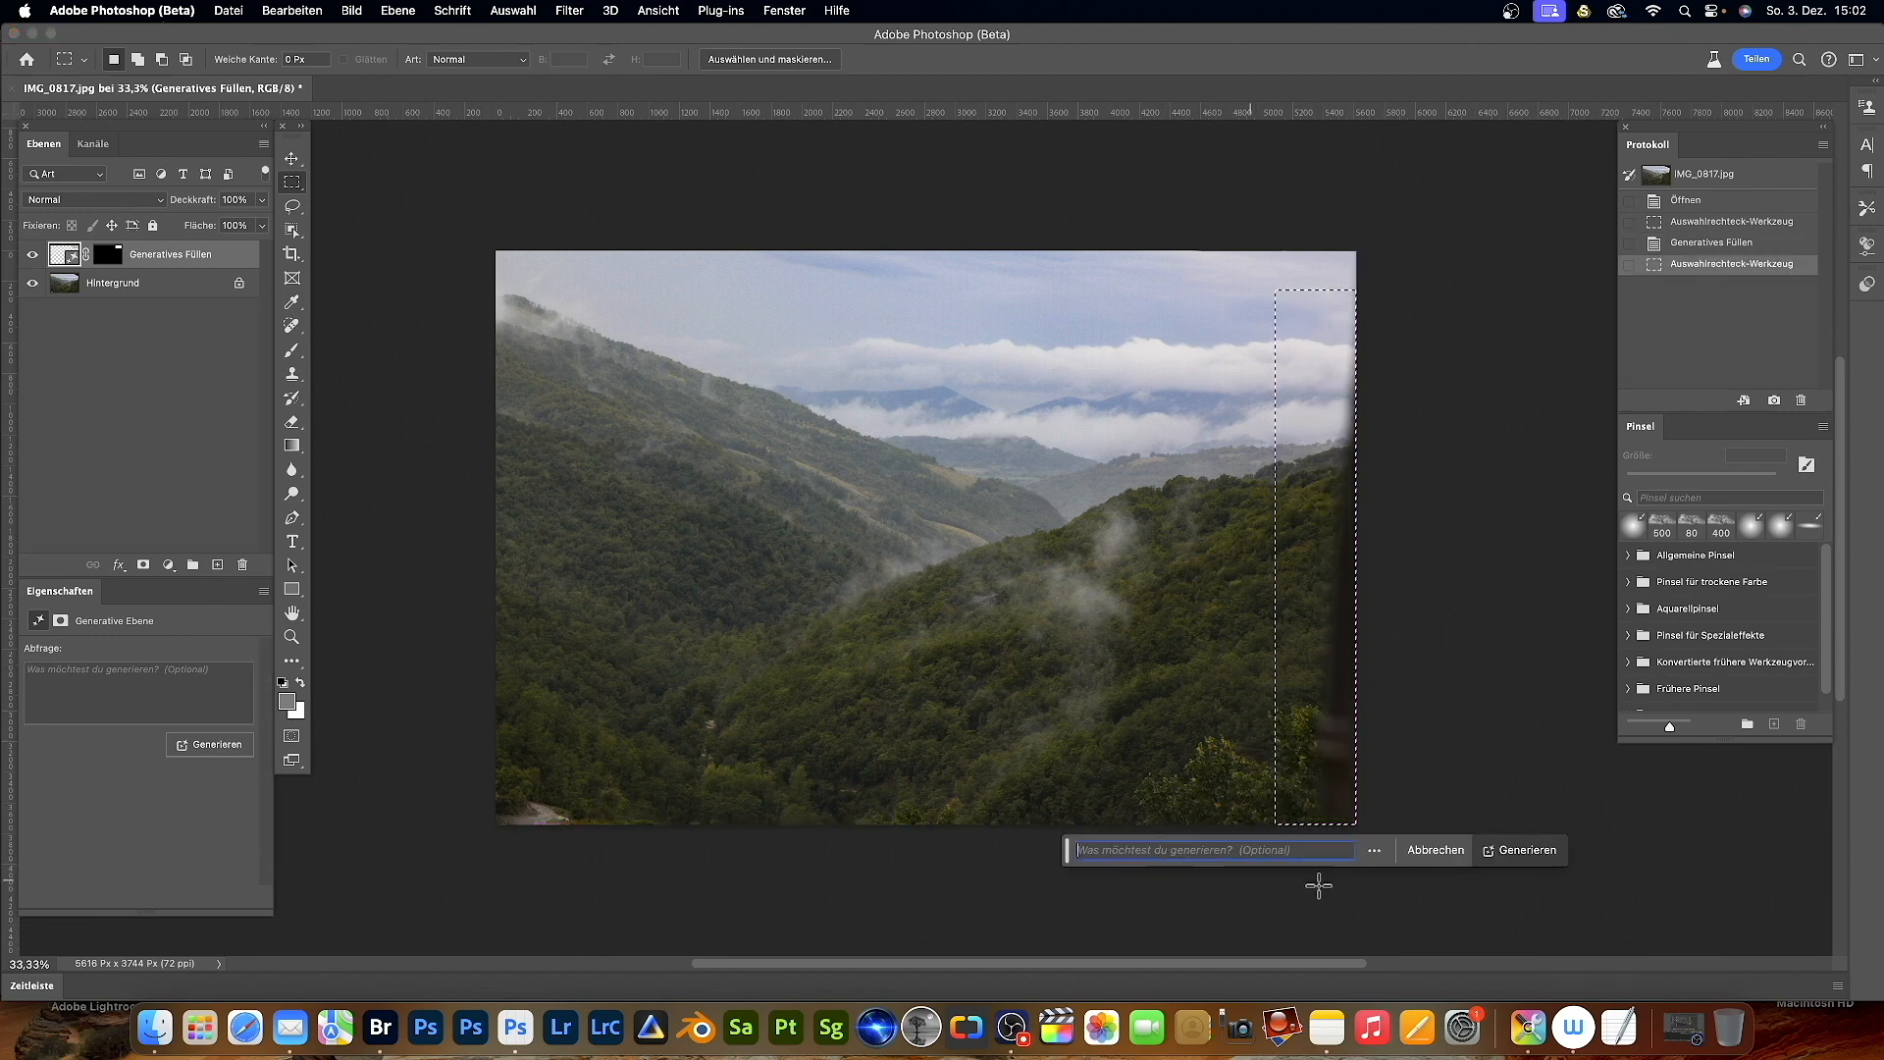
left_click(1527, 849)
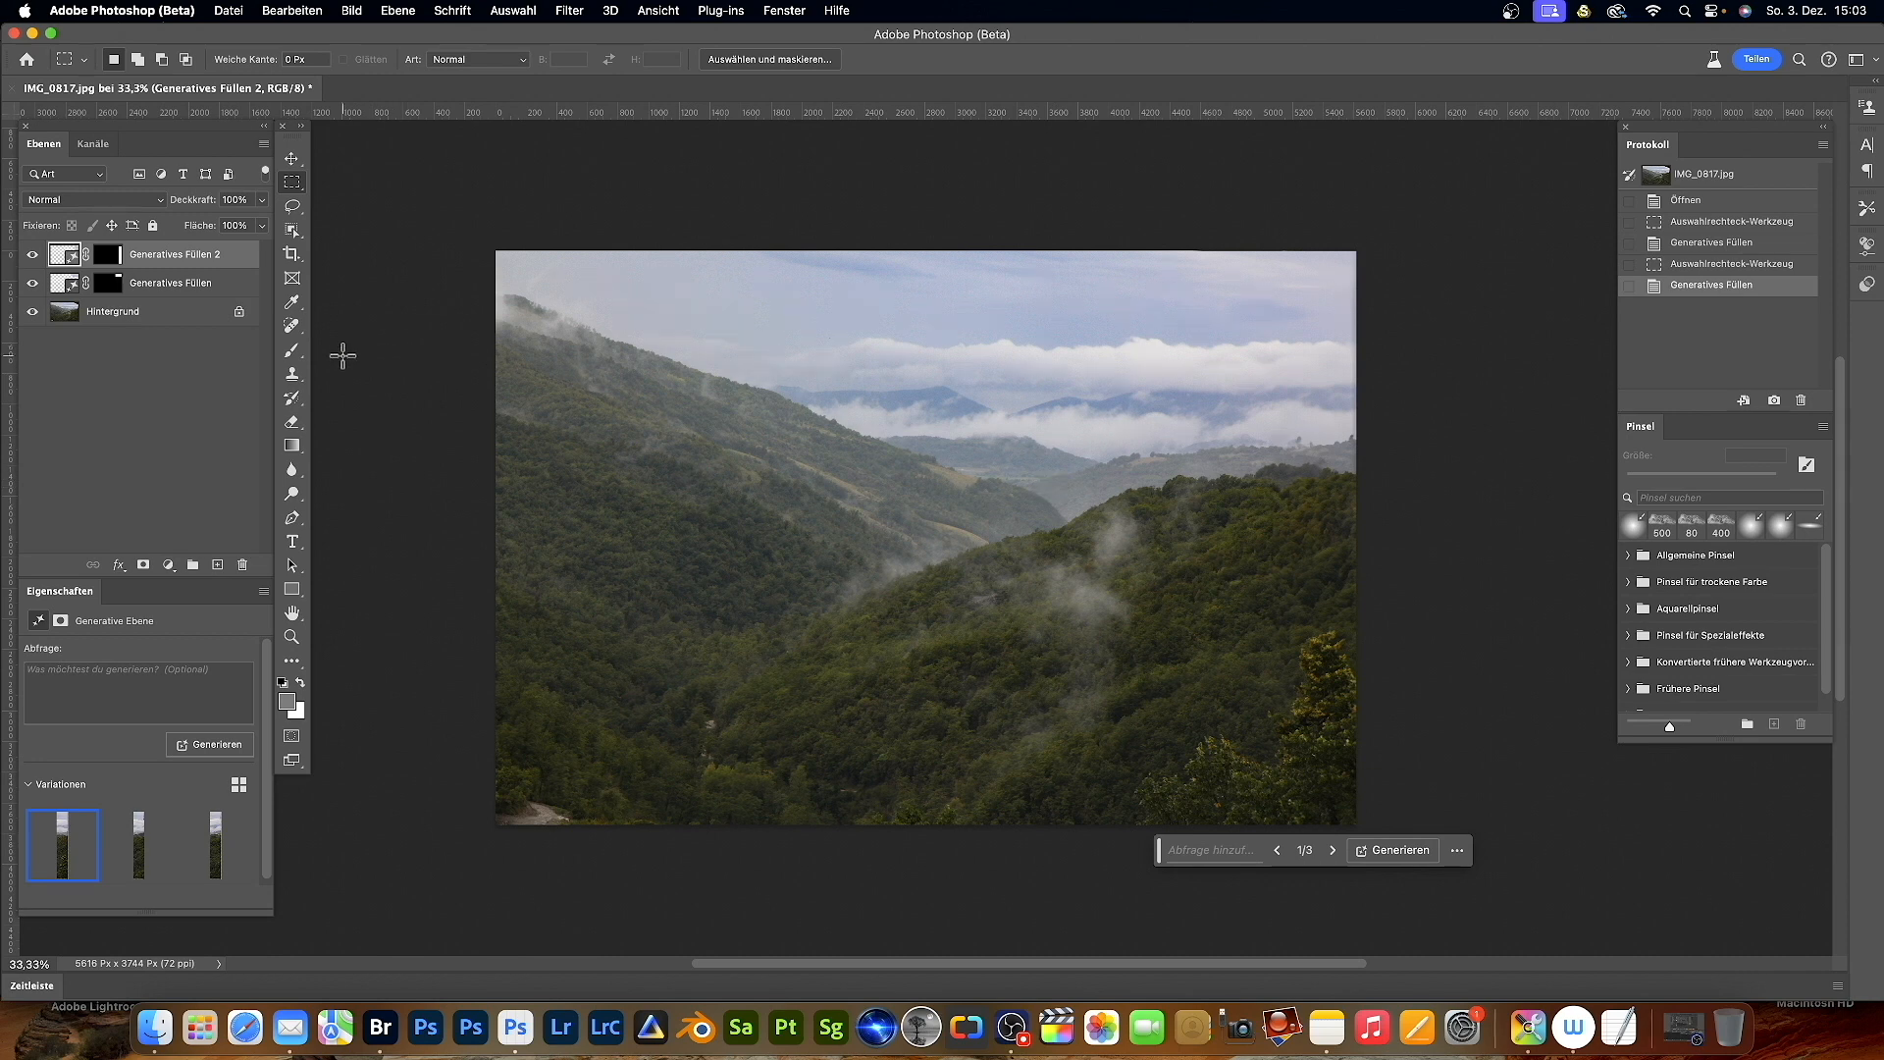
- Merge all layers into one and convert the locked background into a normal layer
key("super+shift+e")
left_click(240, 255)
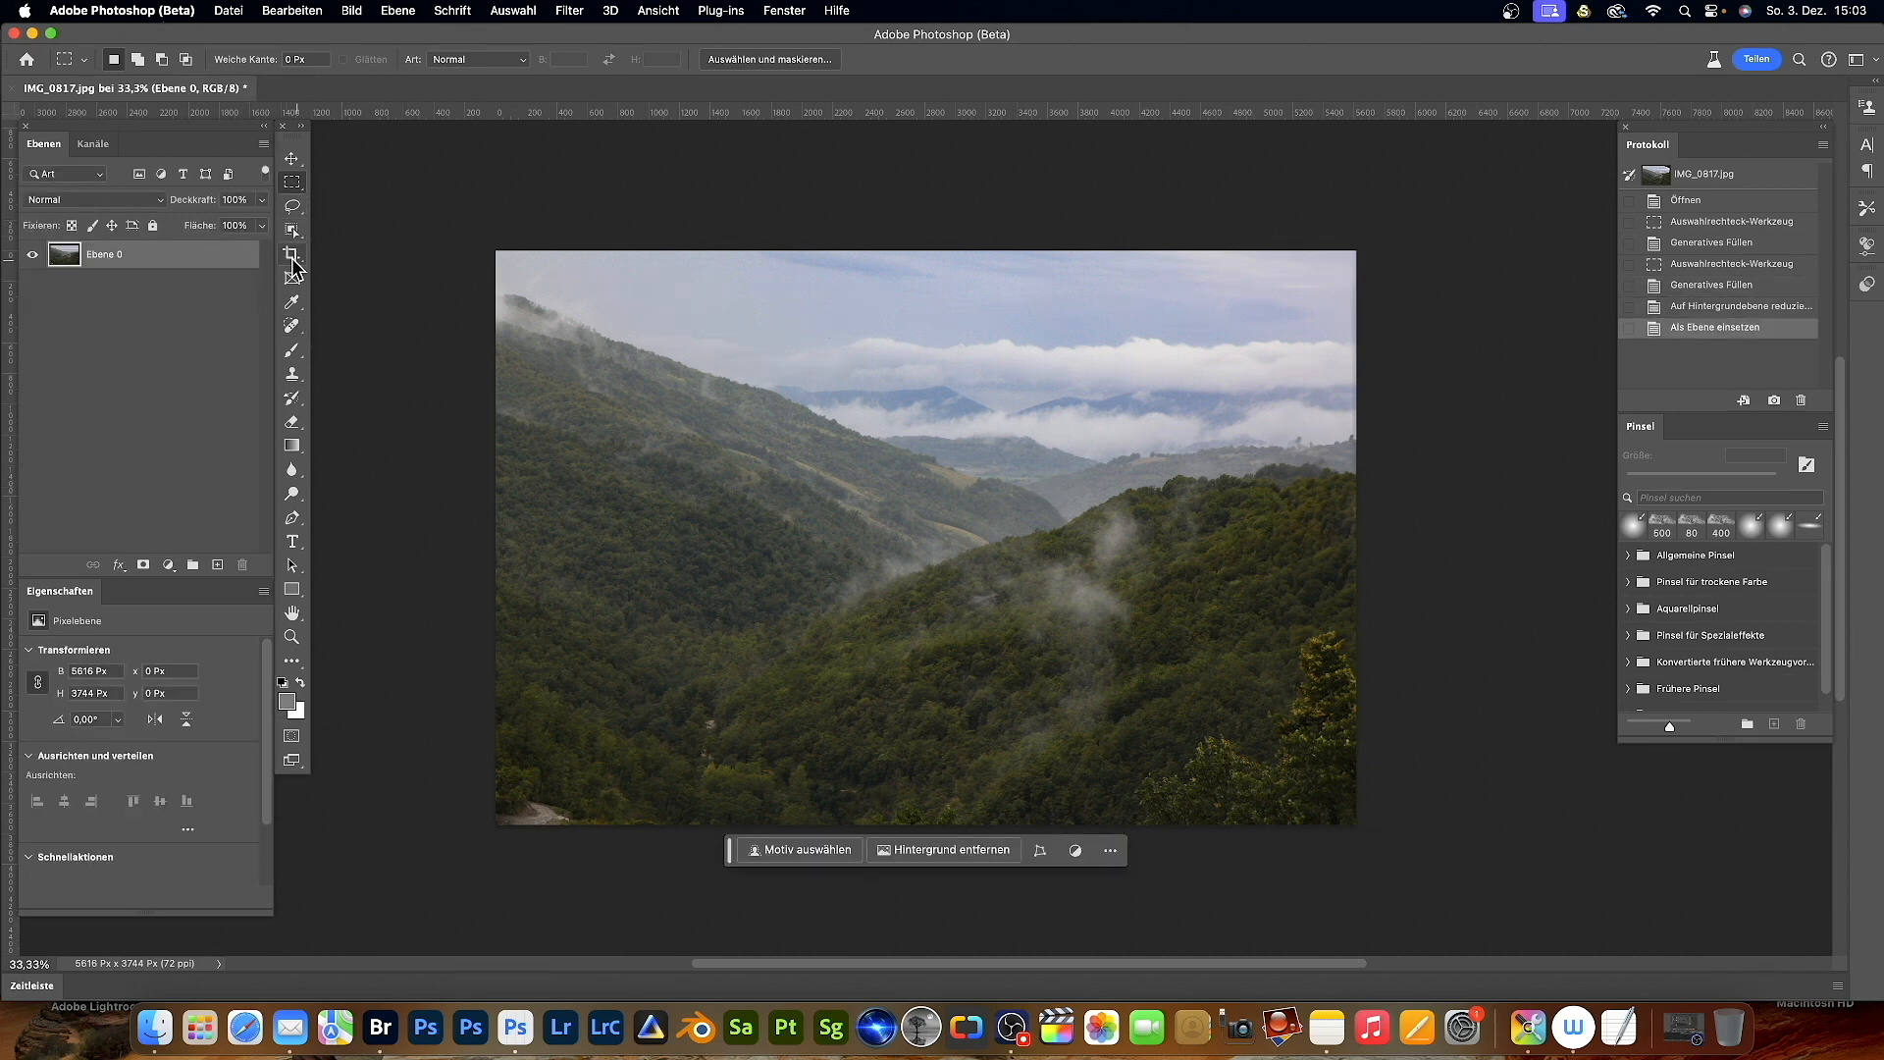
- Widen the canvas on both sides to about 7172 × 3744 px with the Crop tool, filling it by Generative Expand
left_click(292, 255)
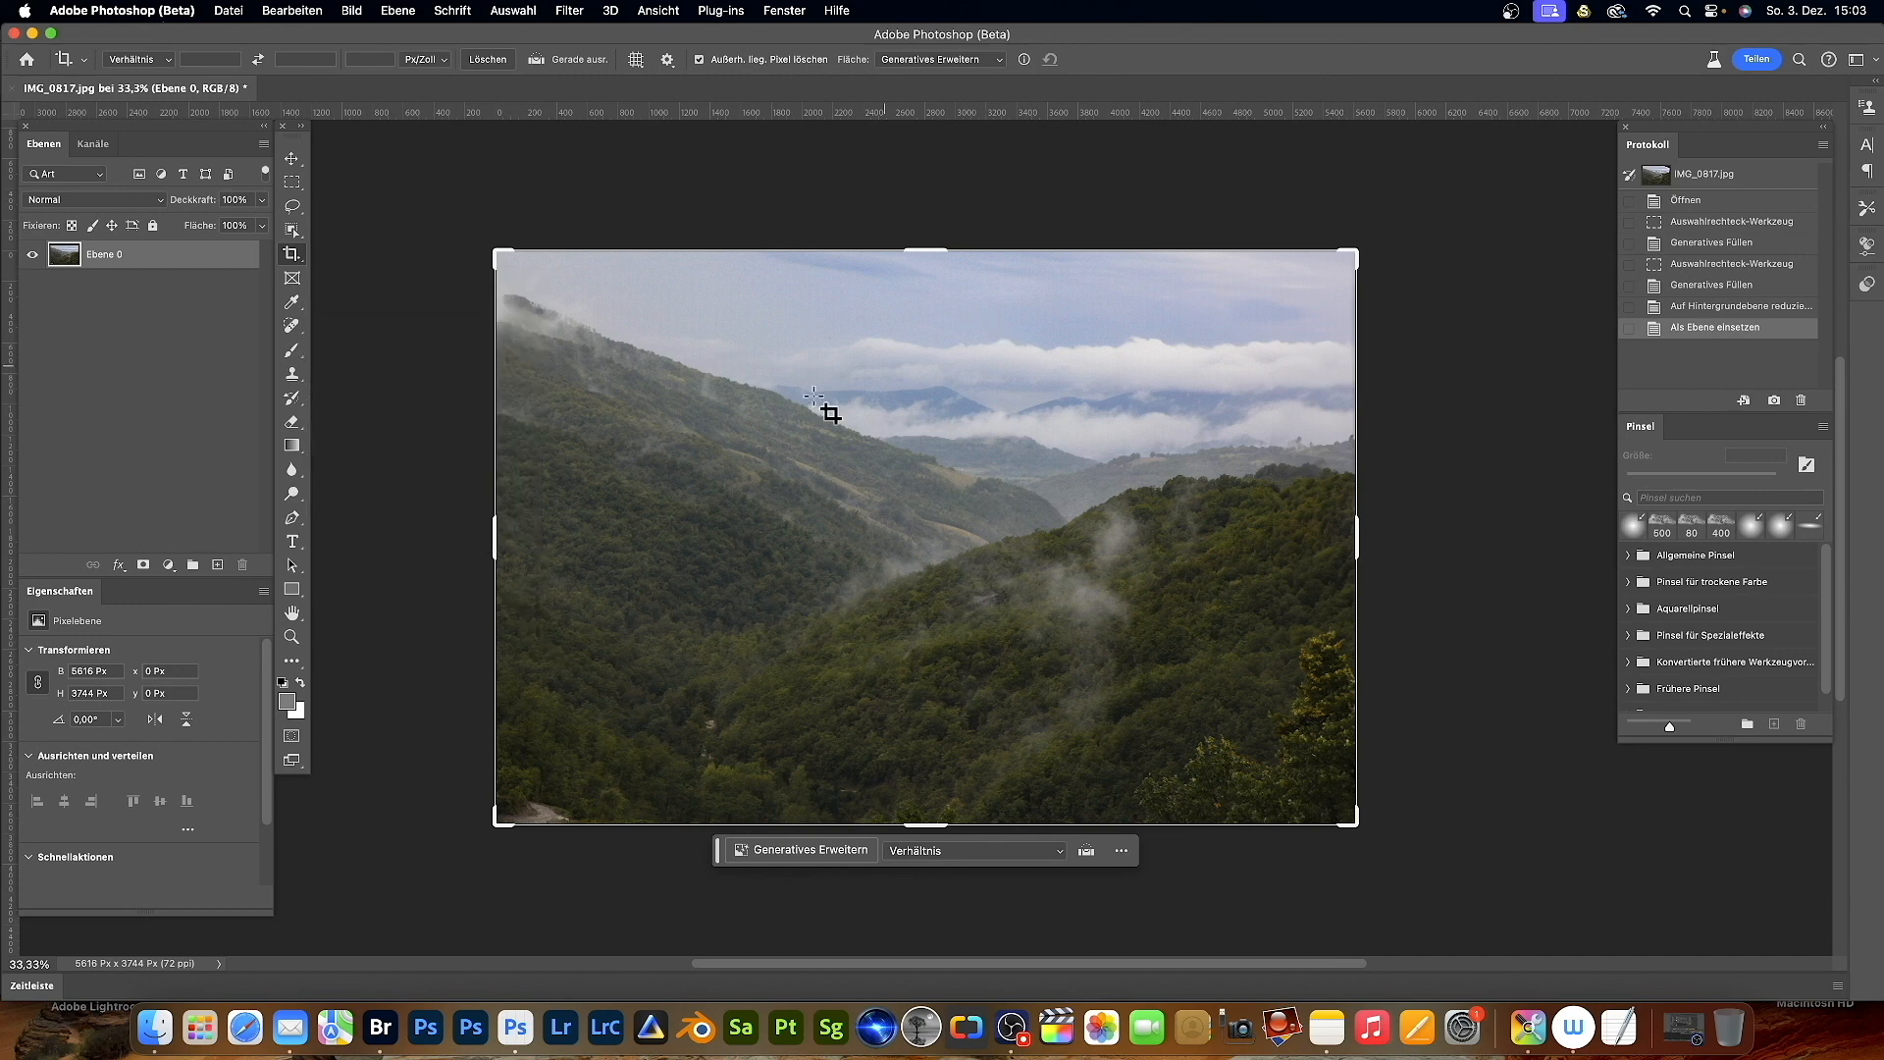
left_click_drag(497, 535, 442, 535)
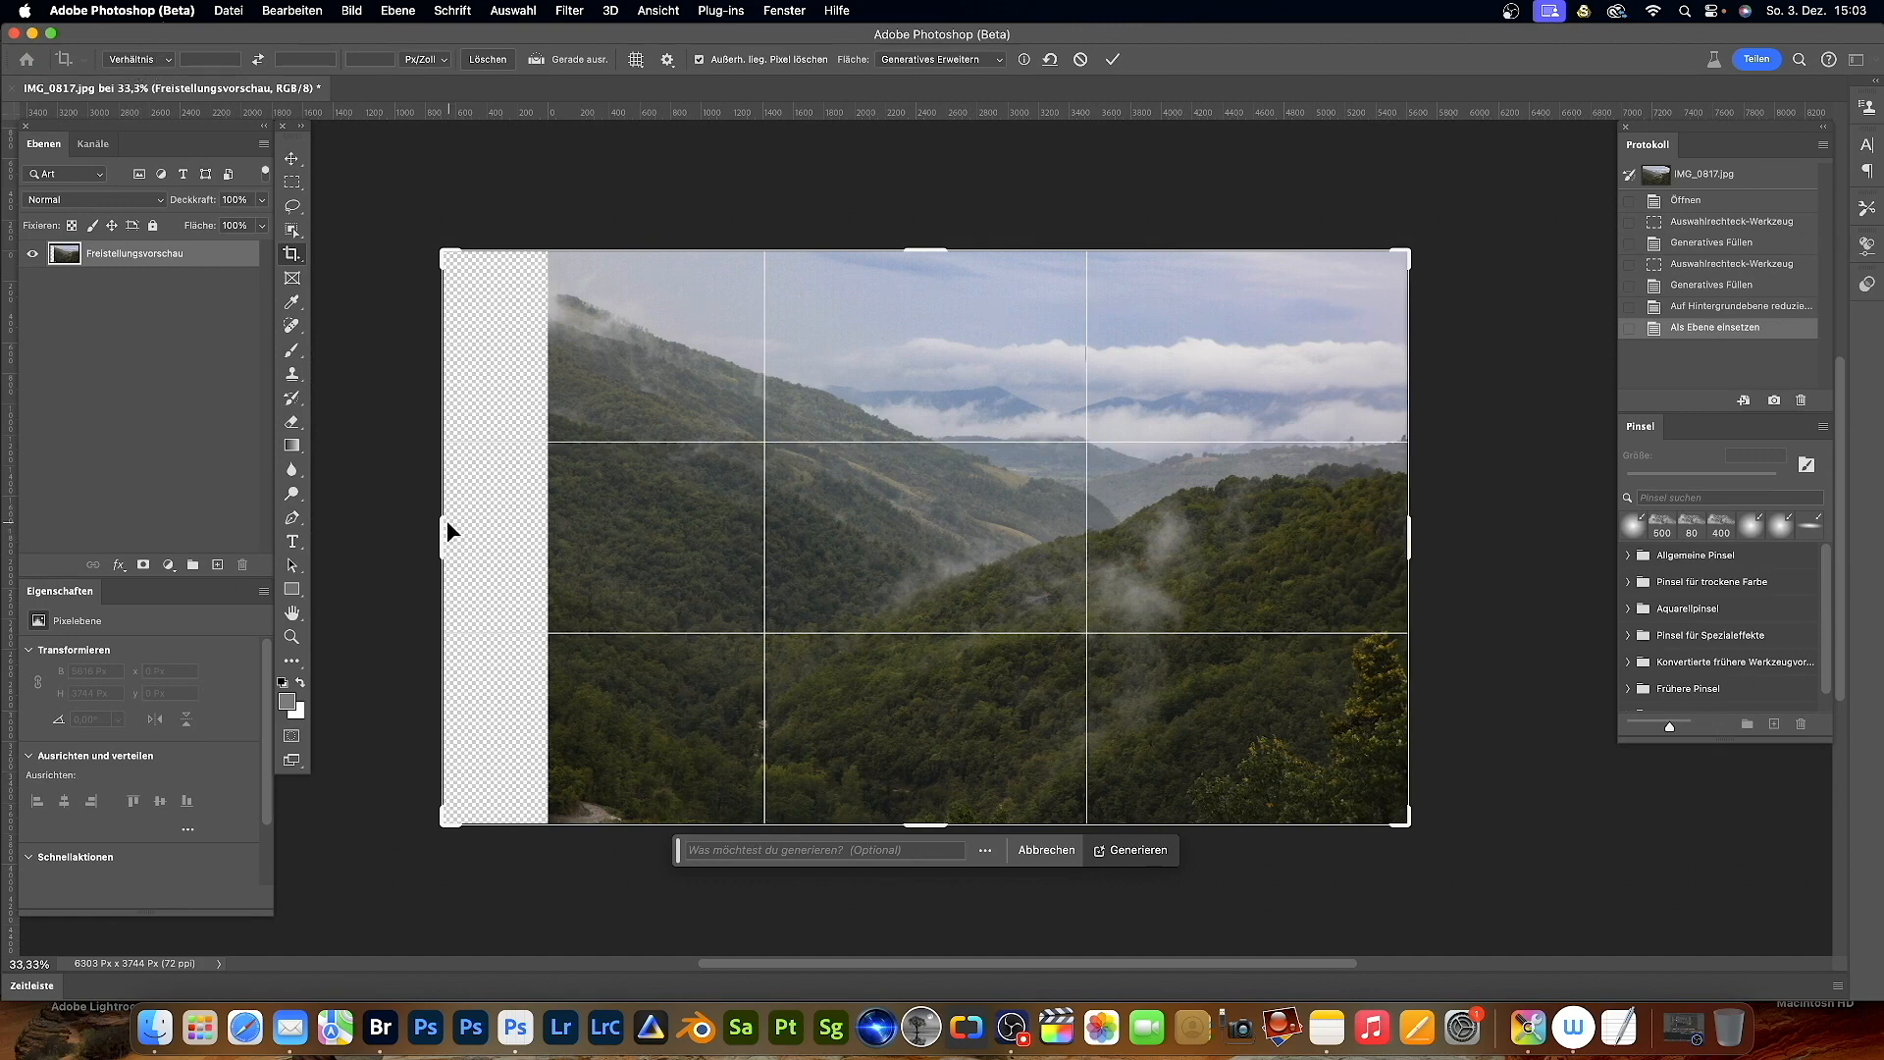
left_click_drag(1409, 530, 1482, 531)
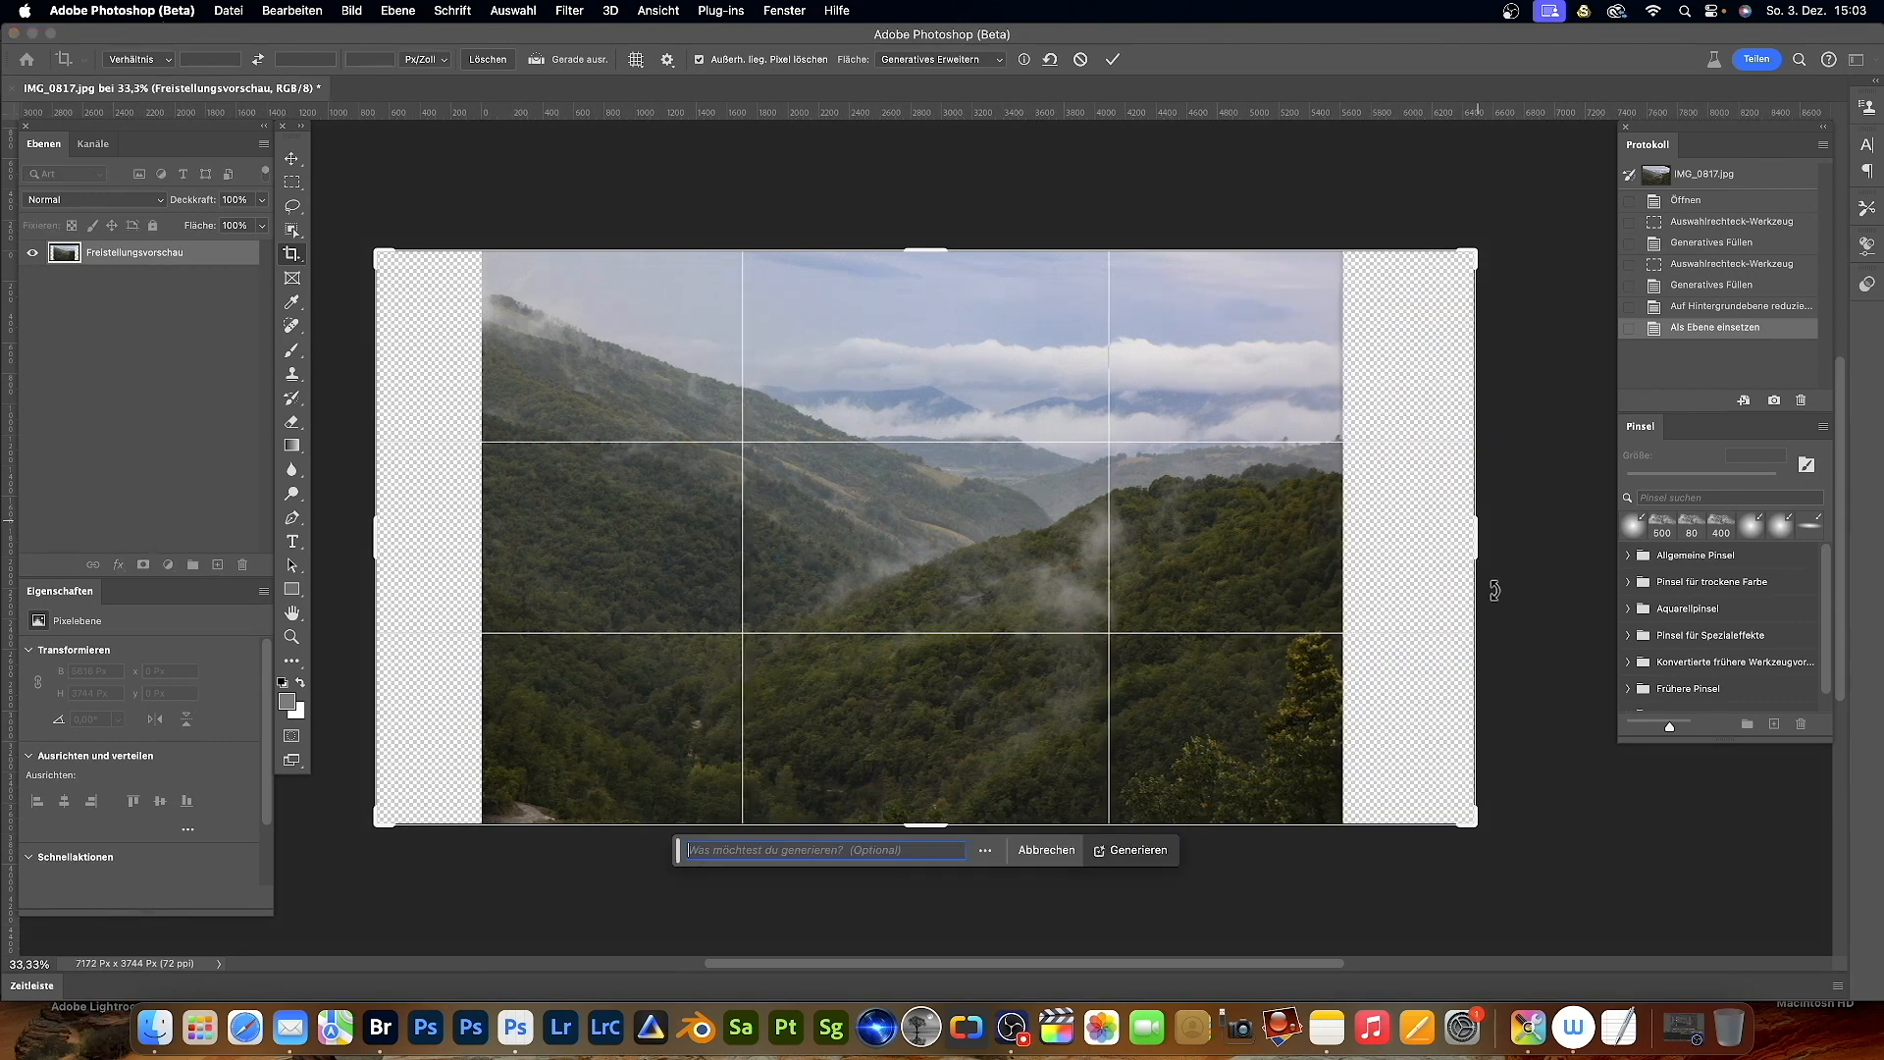
left_click(941, 61)
left_click(940, 60)
left_click(1113, 59)
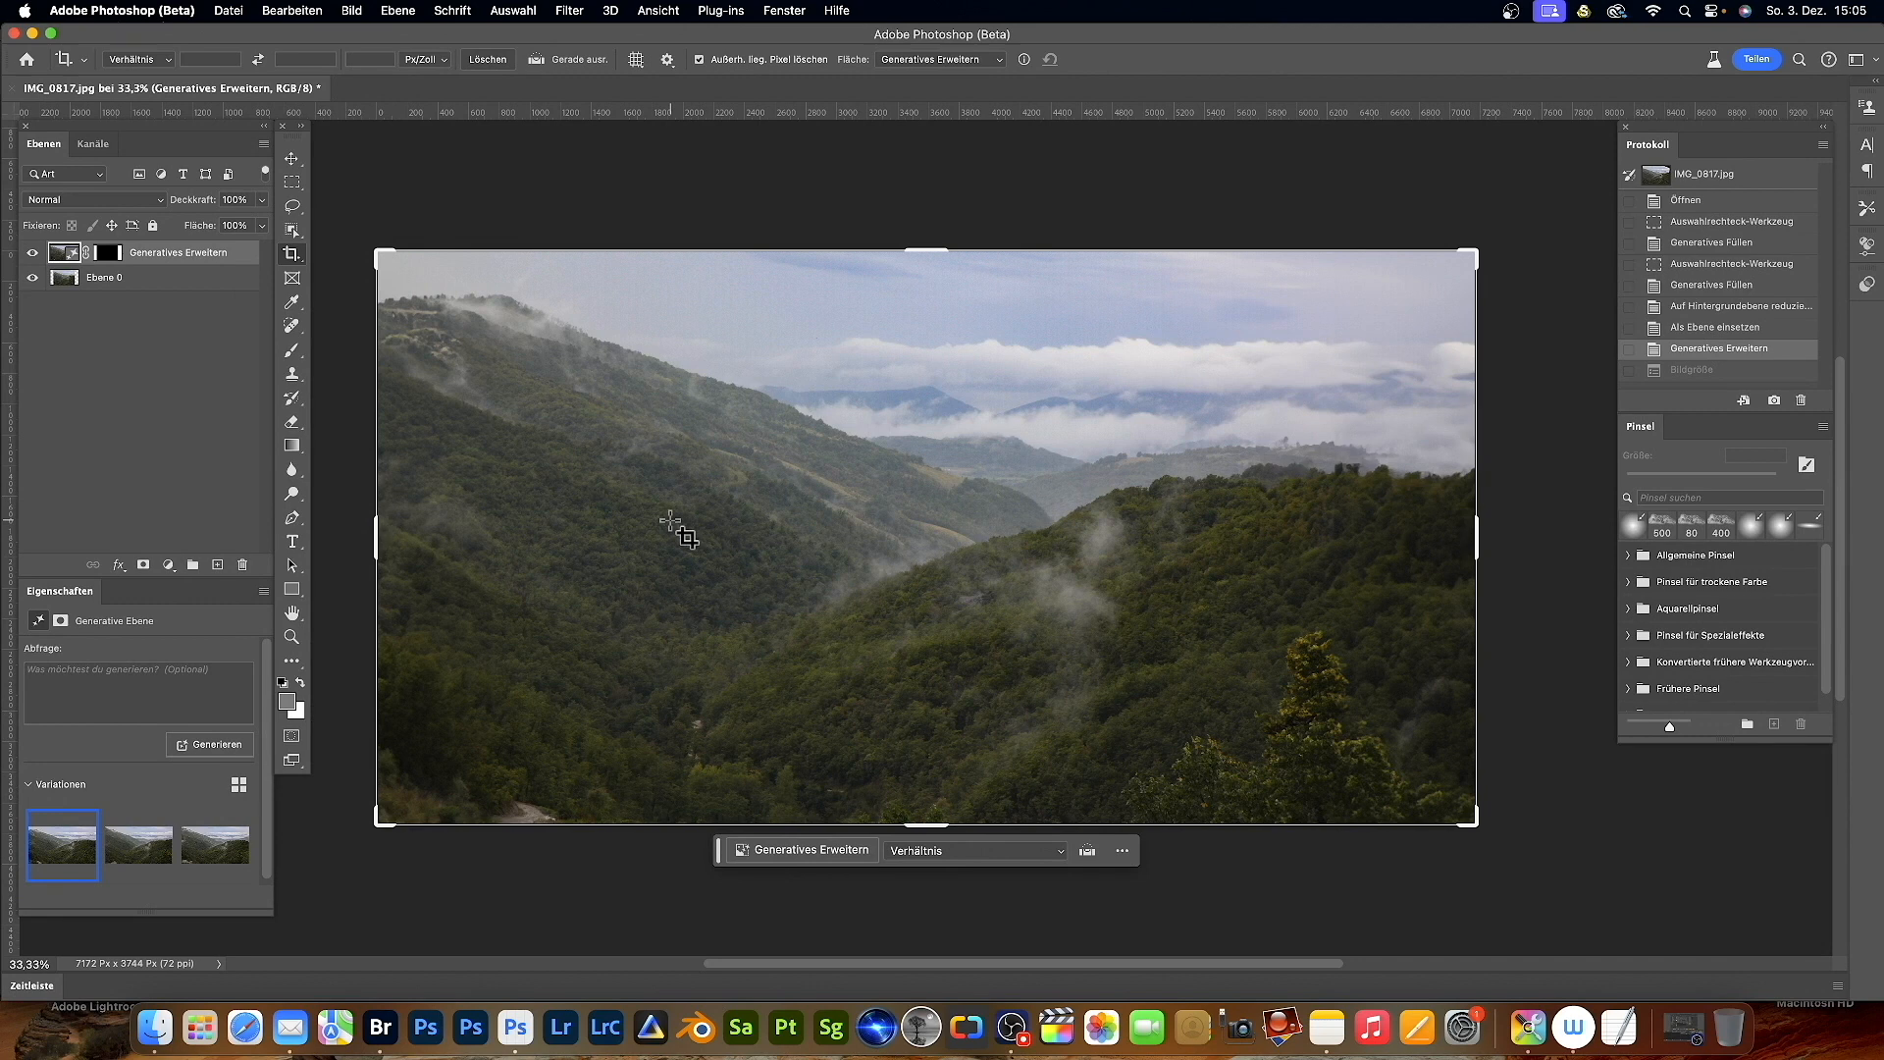
- Enlarge the image to 110 percent in width and height, for a size of 7889 × 4118 px
left_click(352, 12)
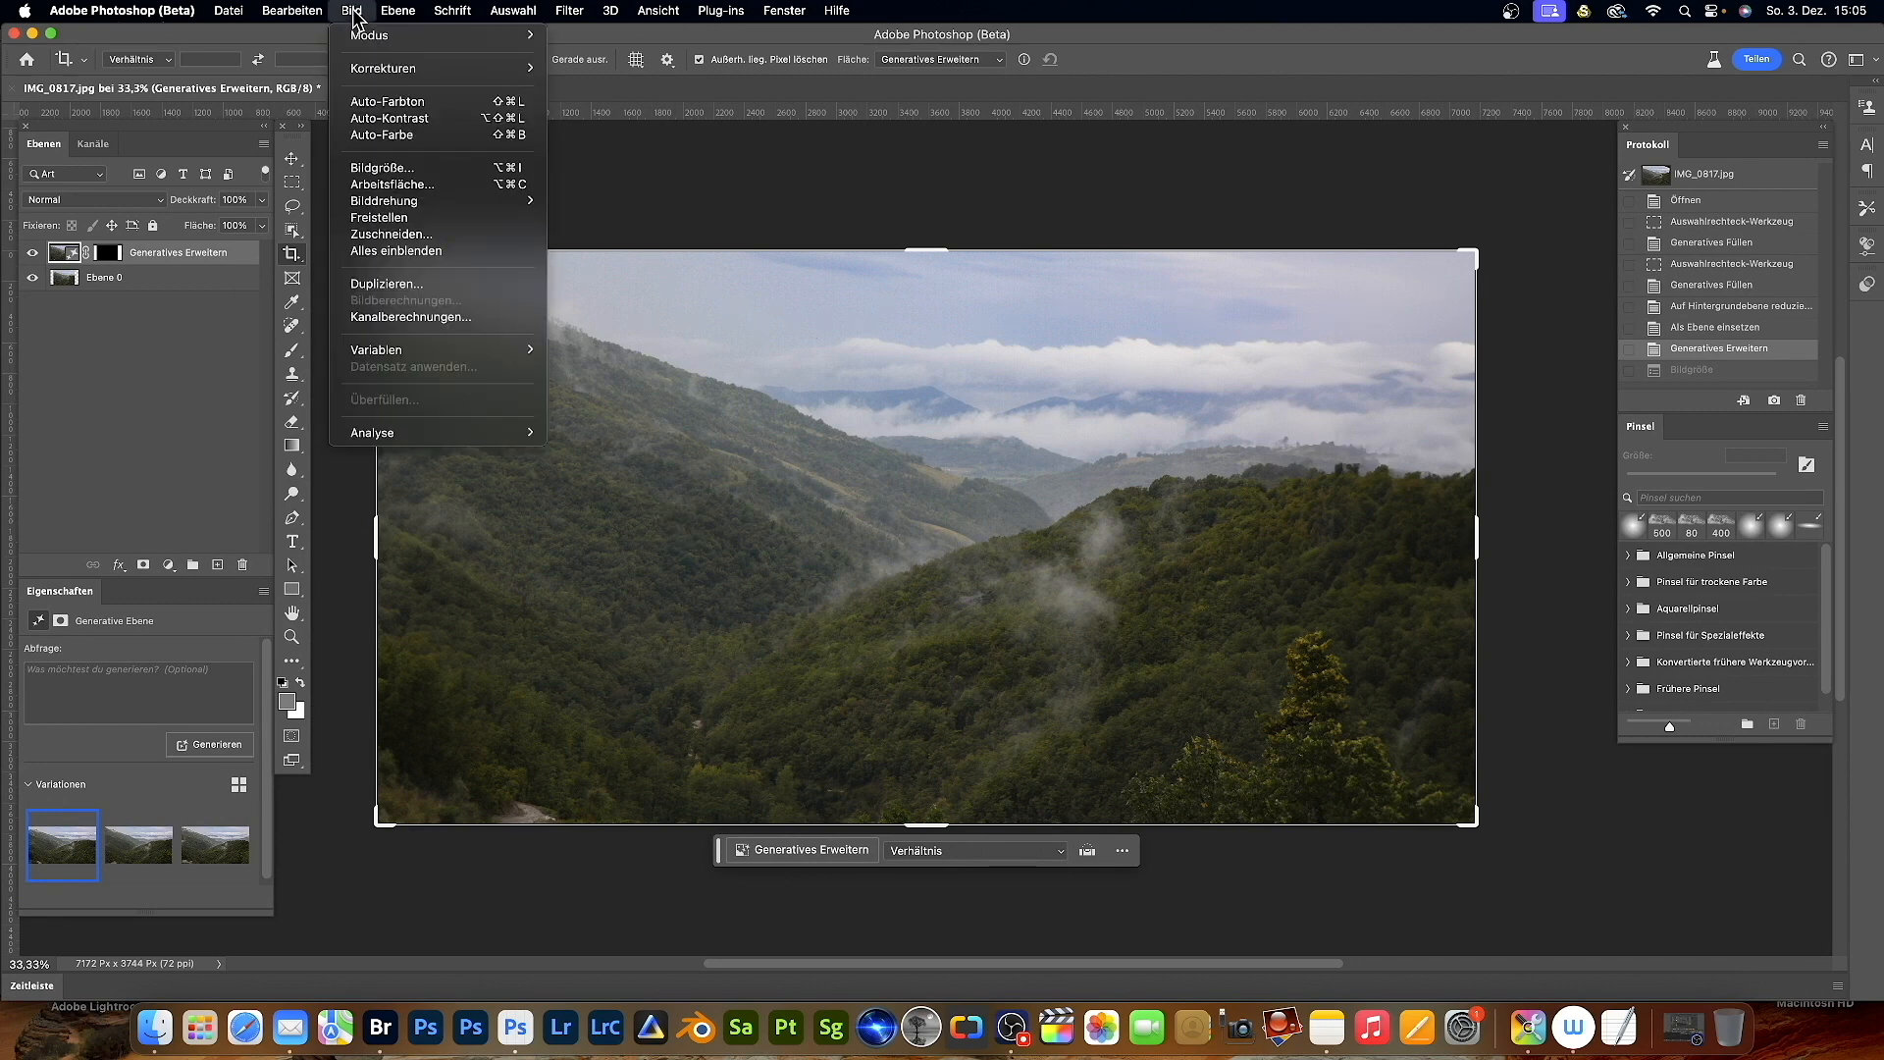
left_click(363, 169)
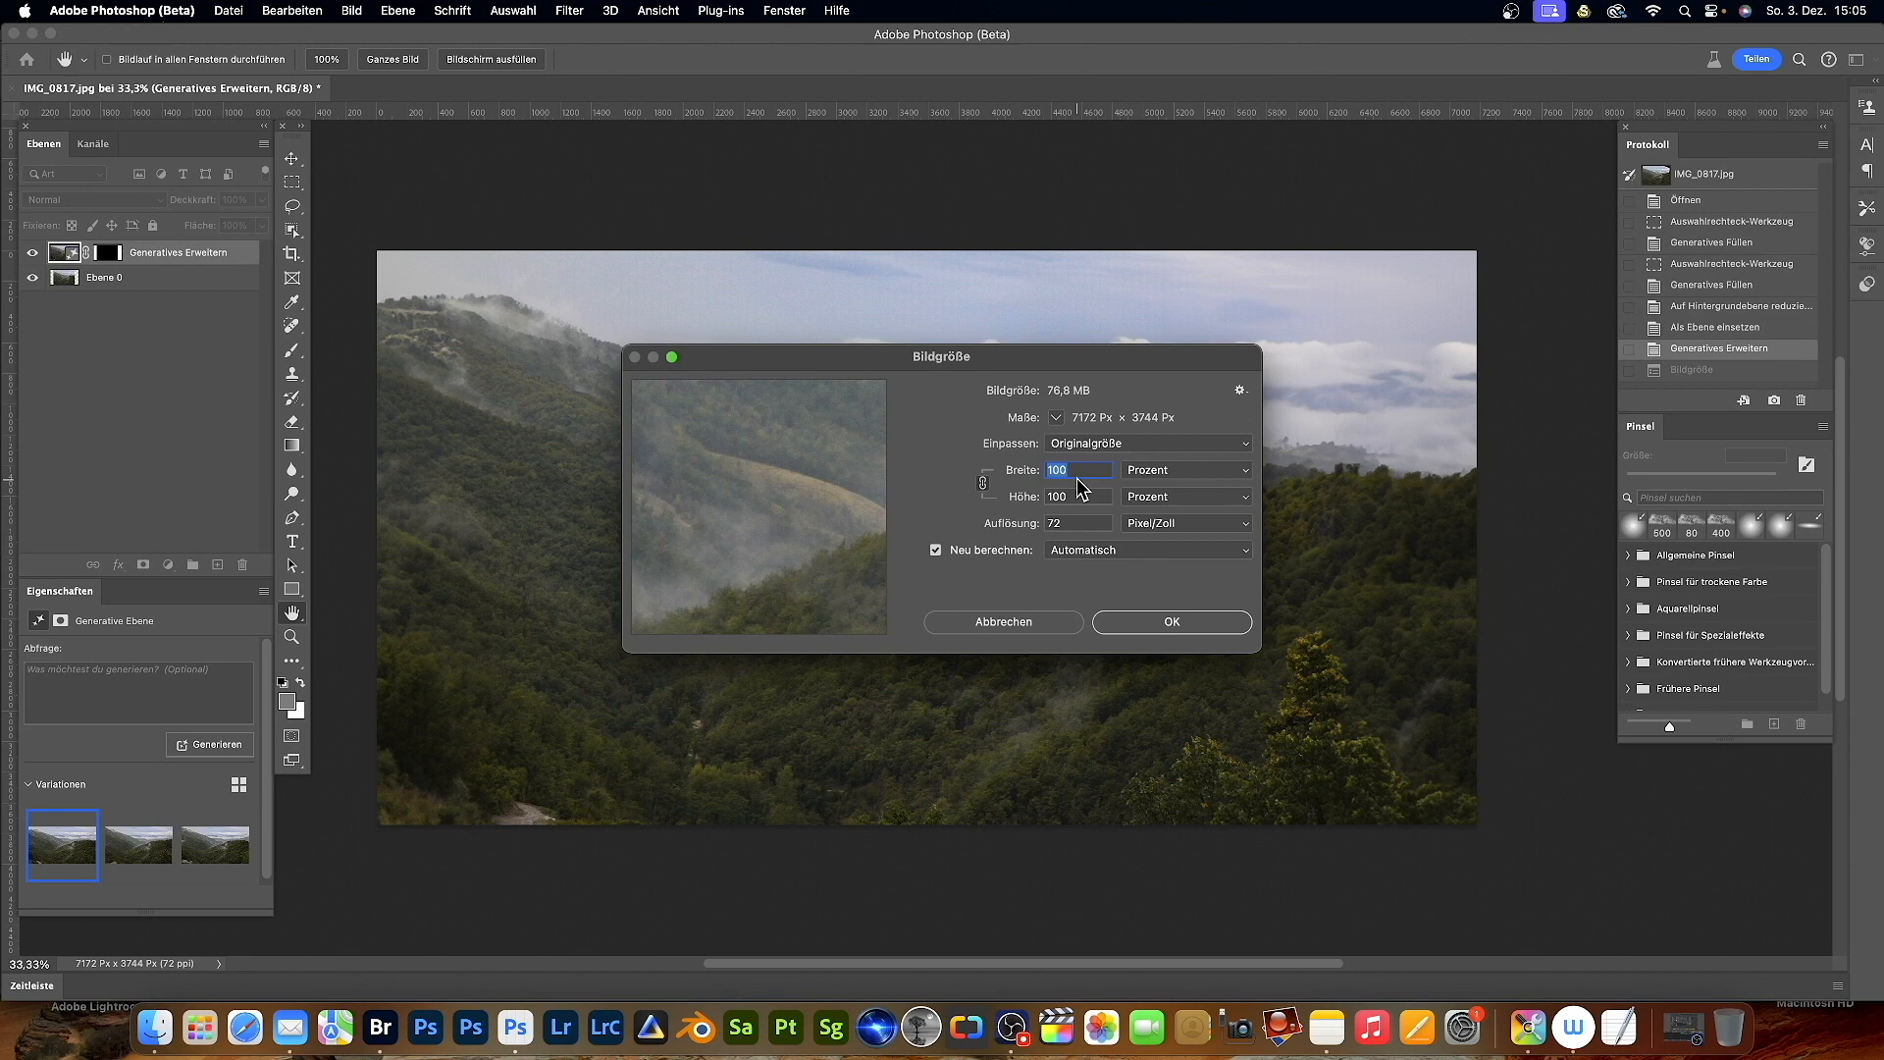
type("110")
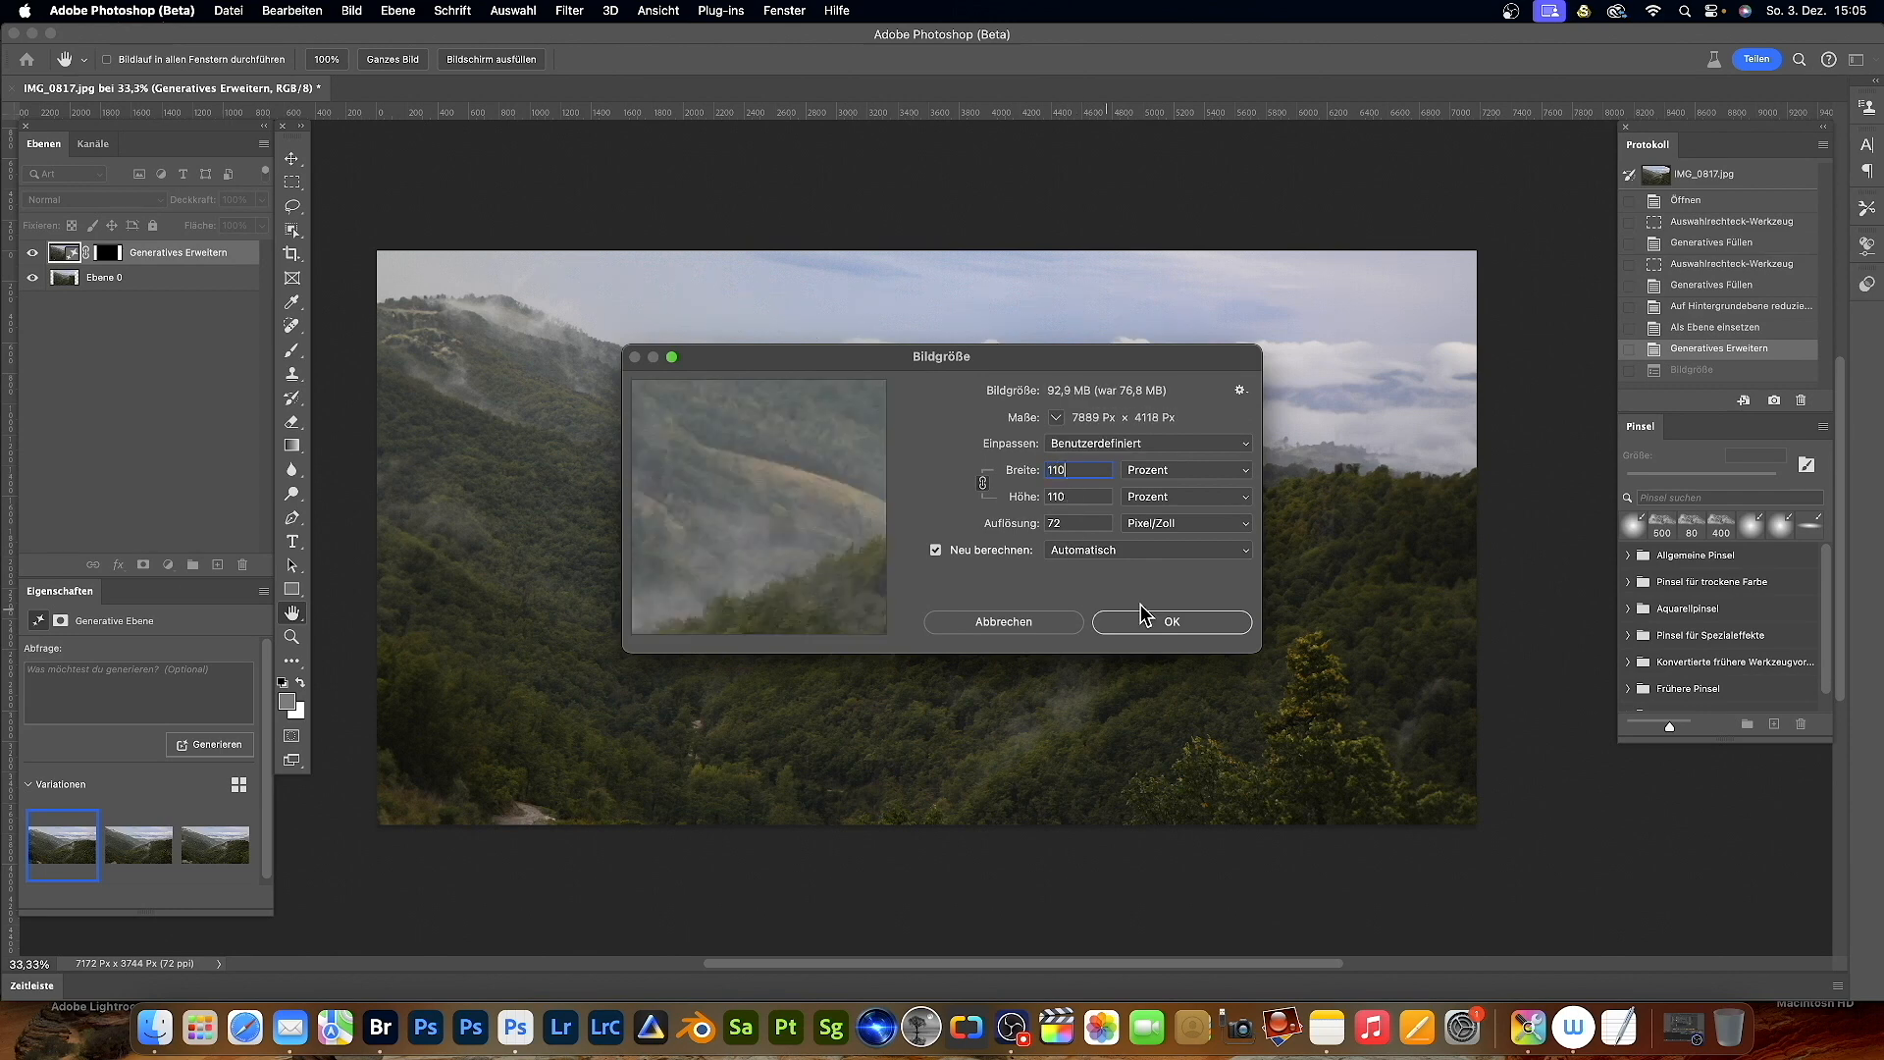
left_click(1168, 624)
key("c")
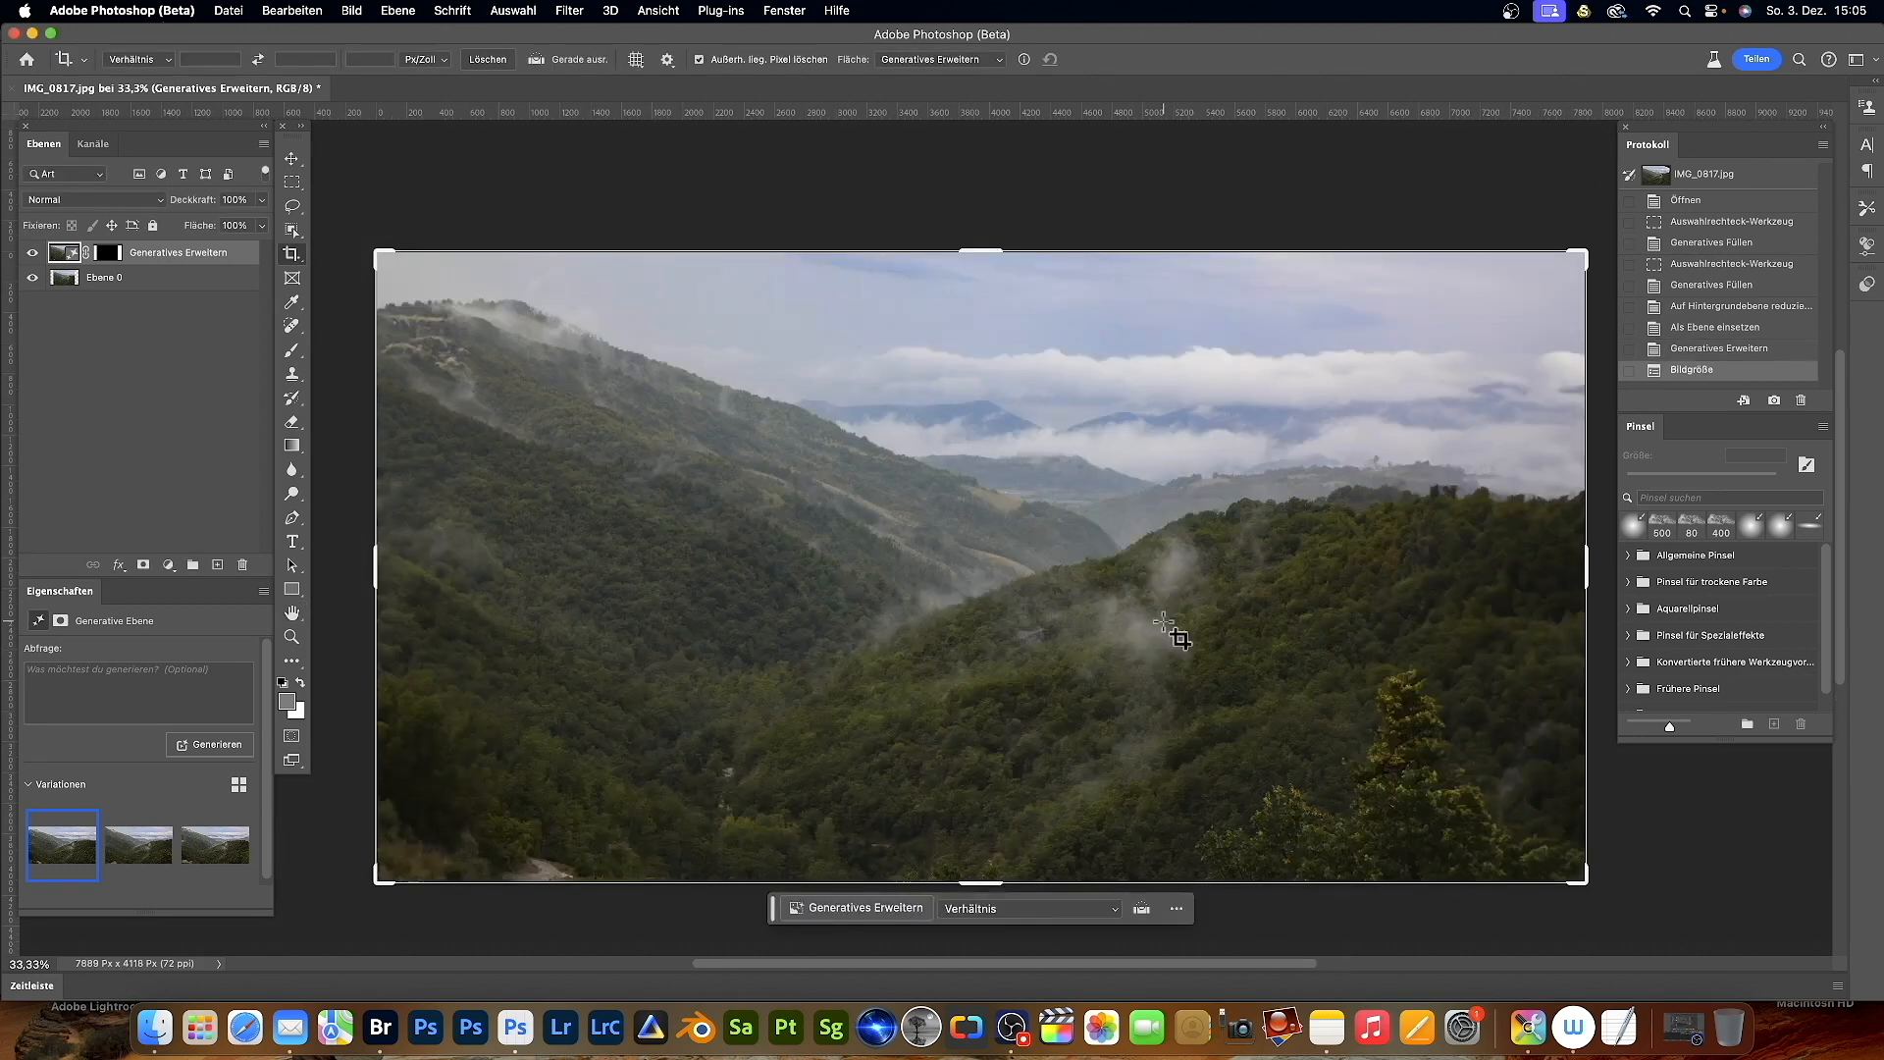
- Enlarge the image by another 110 percent to 8678 × 4530 px
left_click(352, 9)
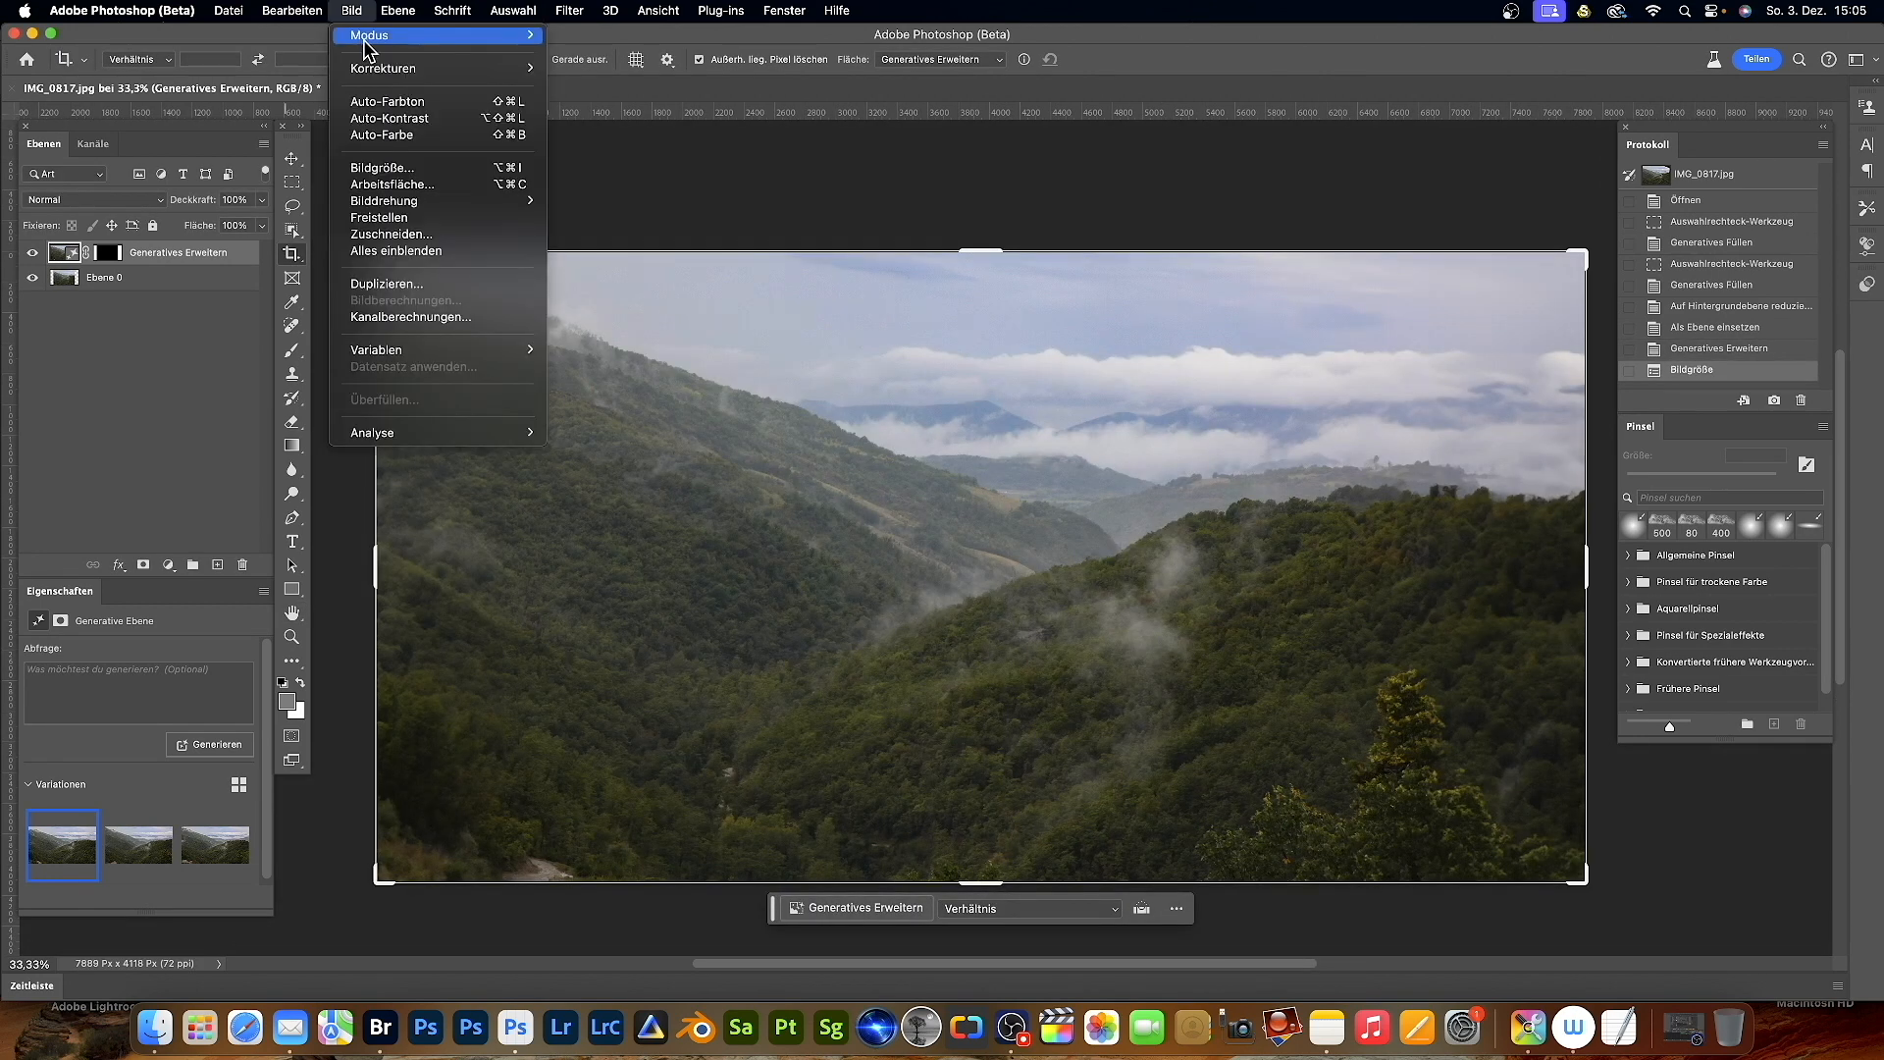
left_click(383, 169)
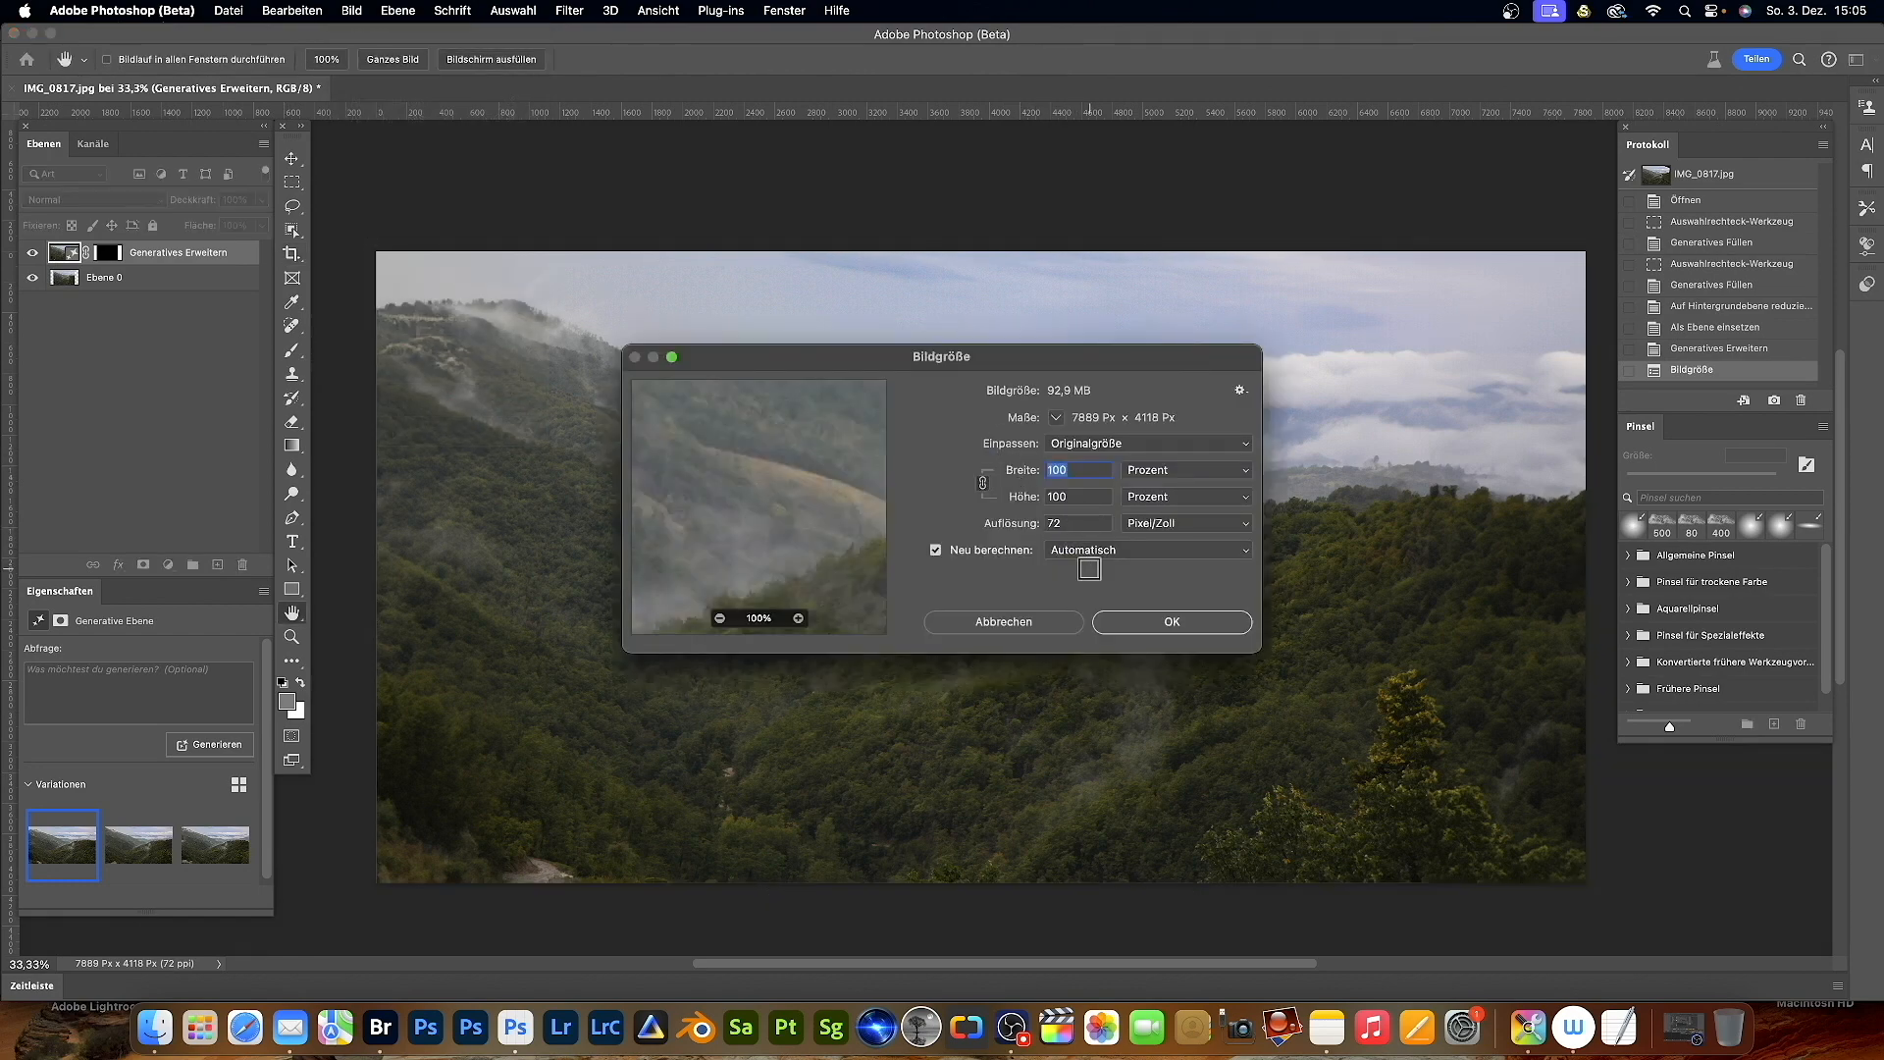
type("110")
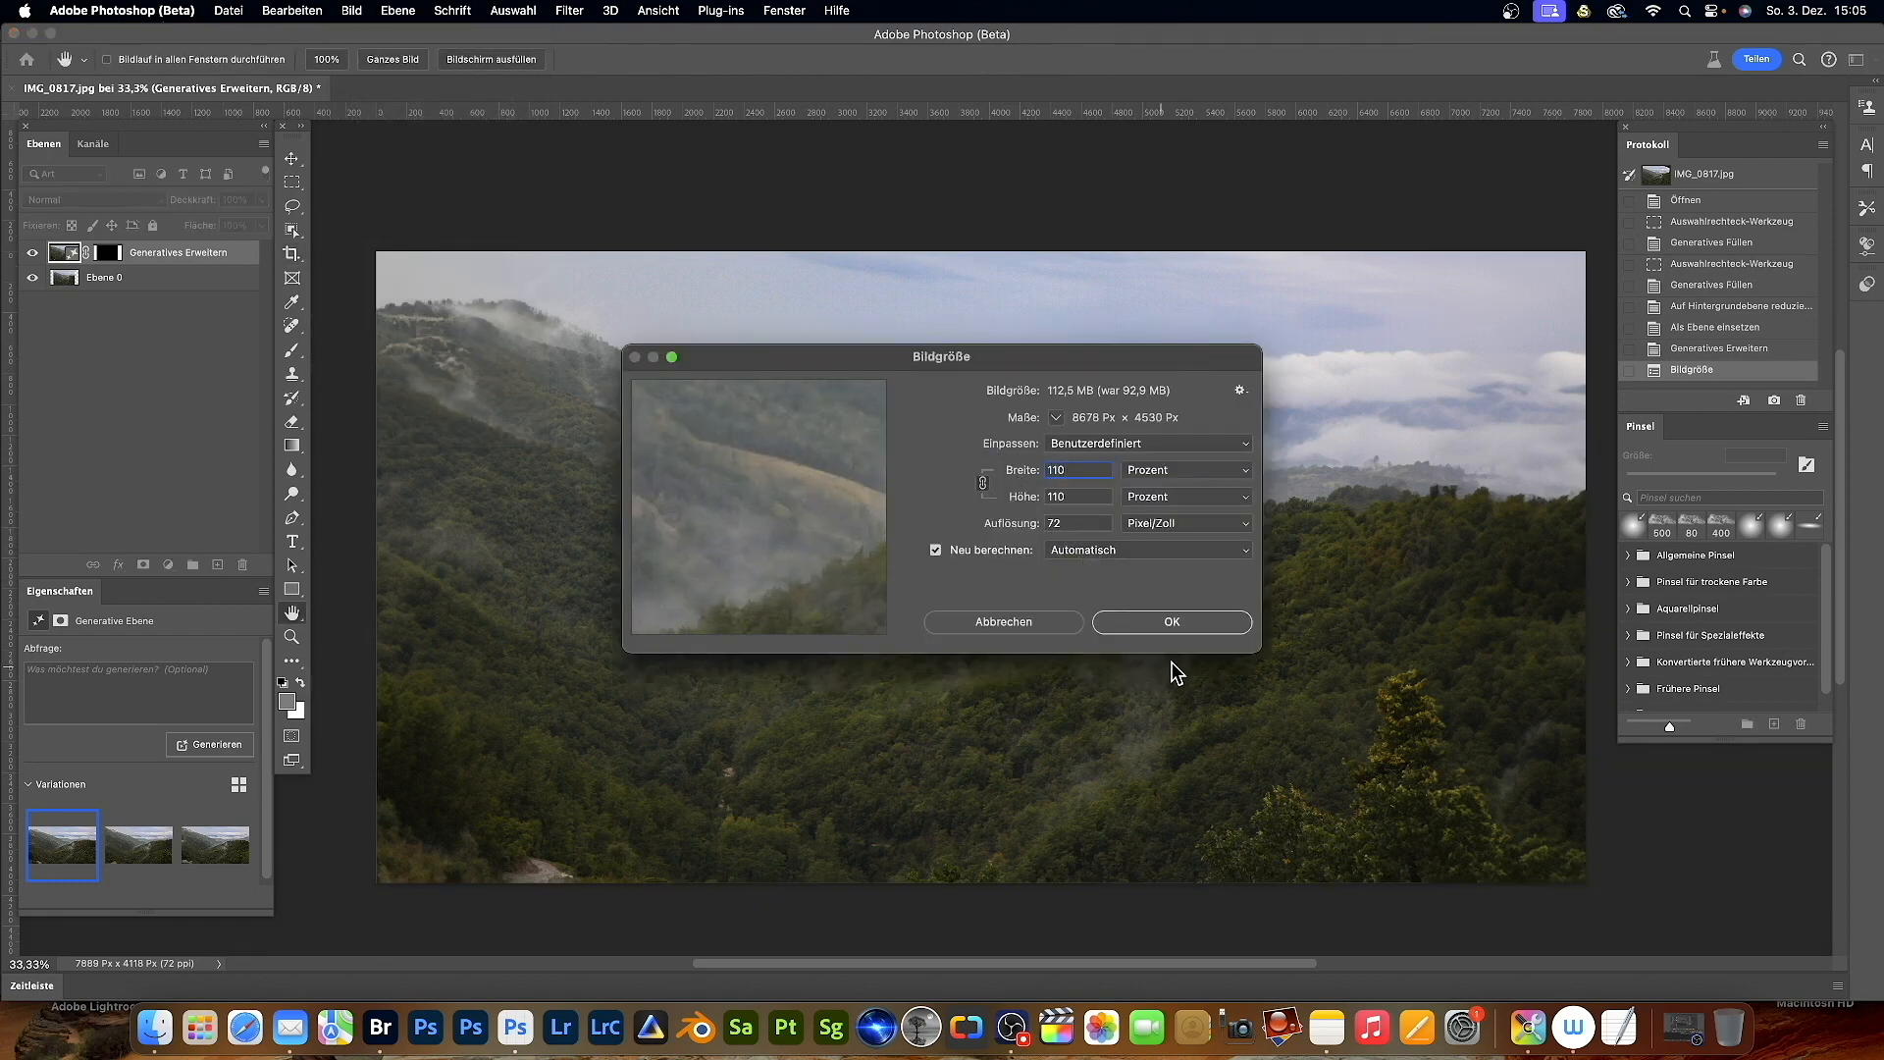
left_click(1165, 622)
key("c")
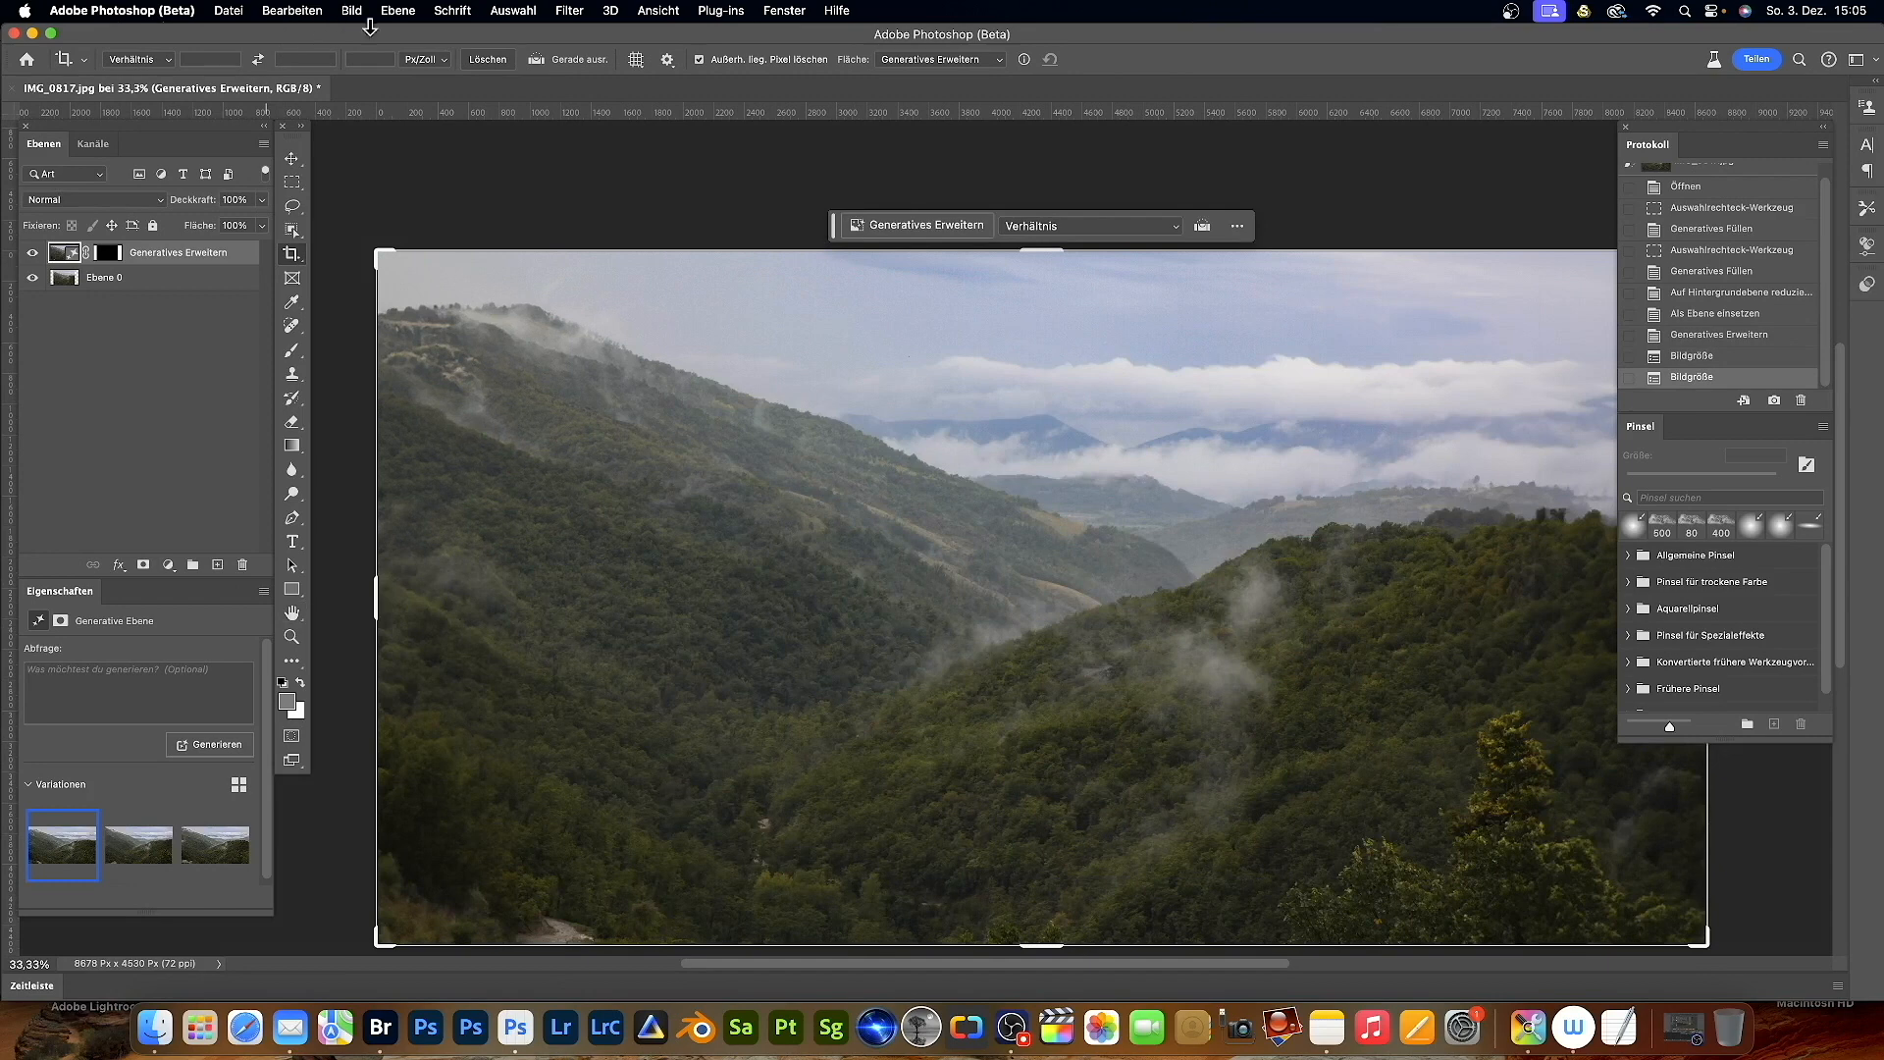
- Scale the image up a third time by 110 percent to 9546 × 4983 px
left_click(354, 12)
left_click(383, 168)
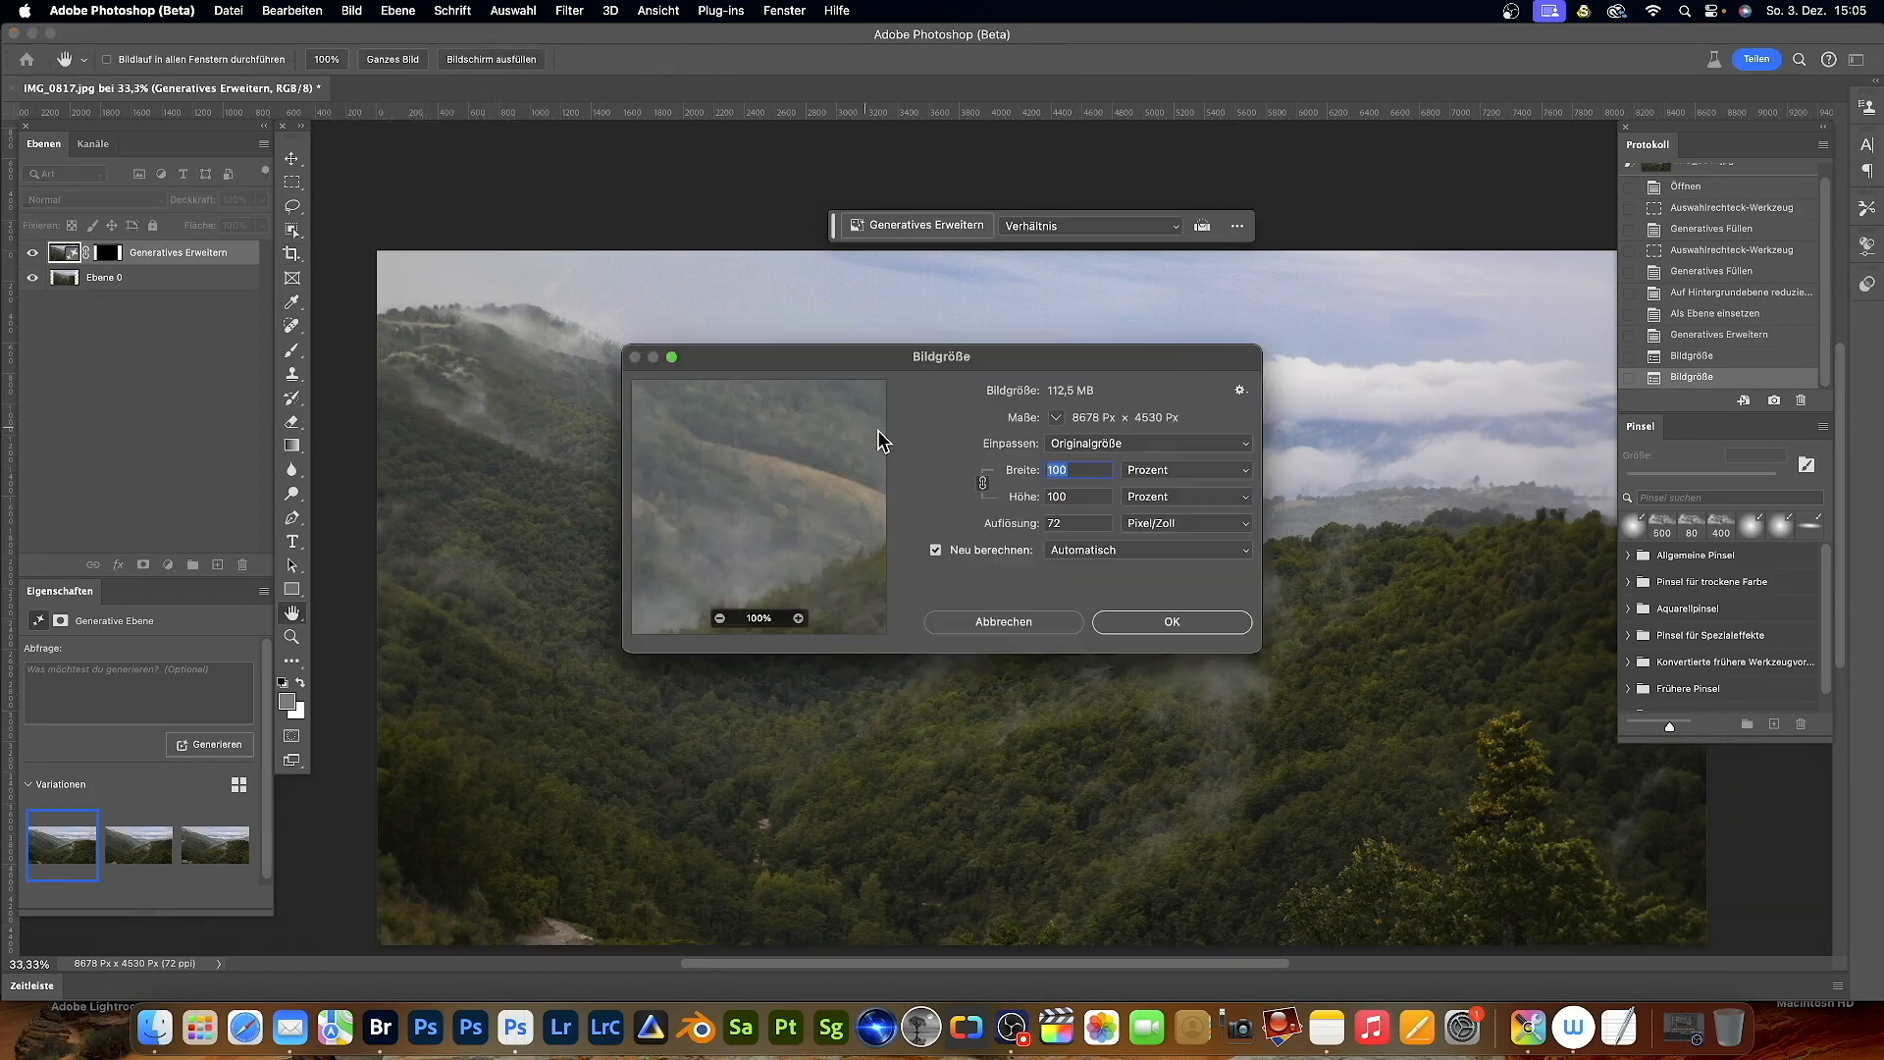
type("11")
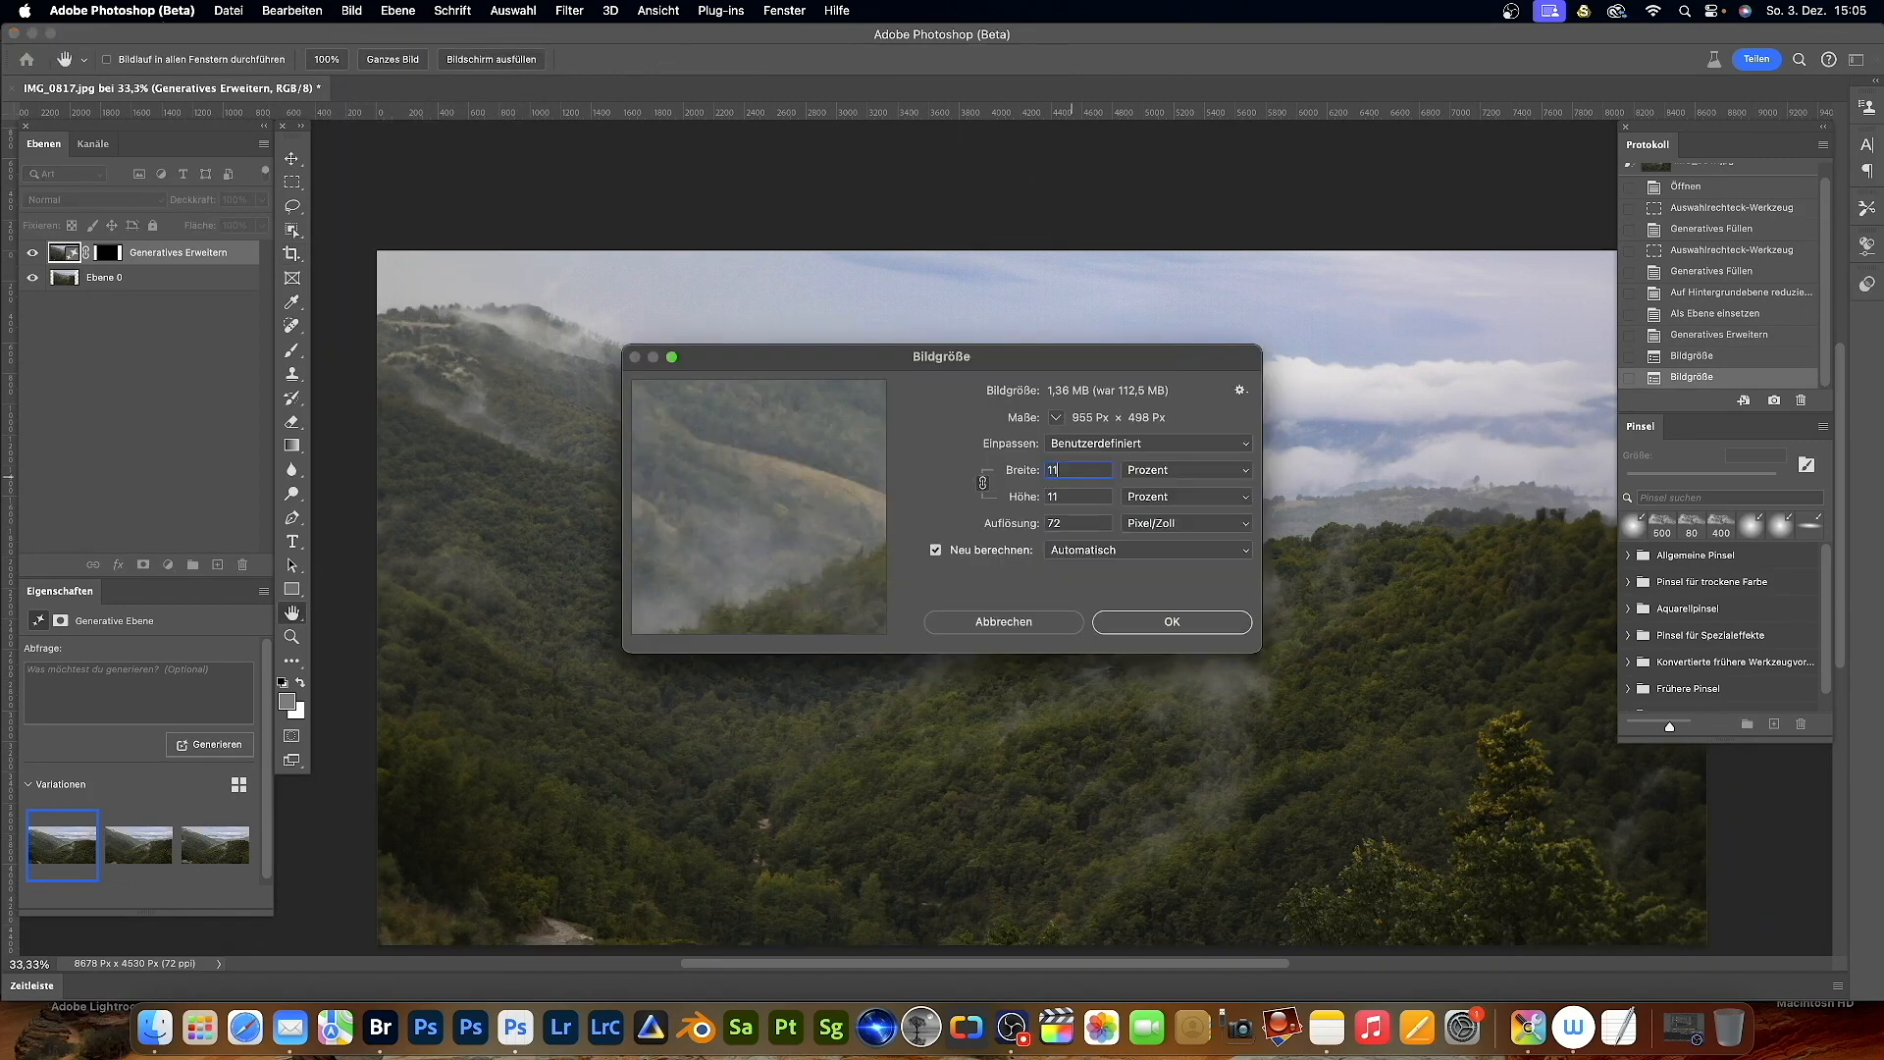
type("0")
left_click(1151, 622)
key("c")
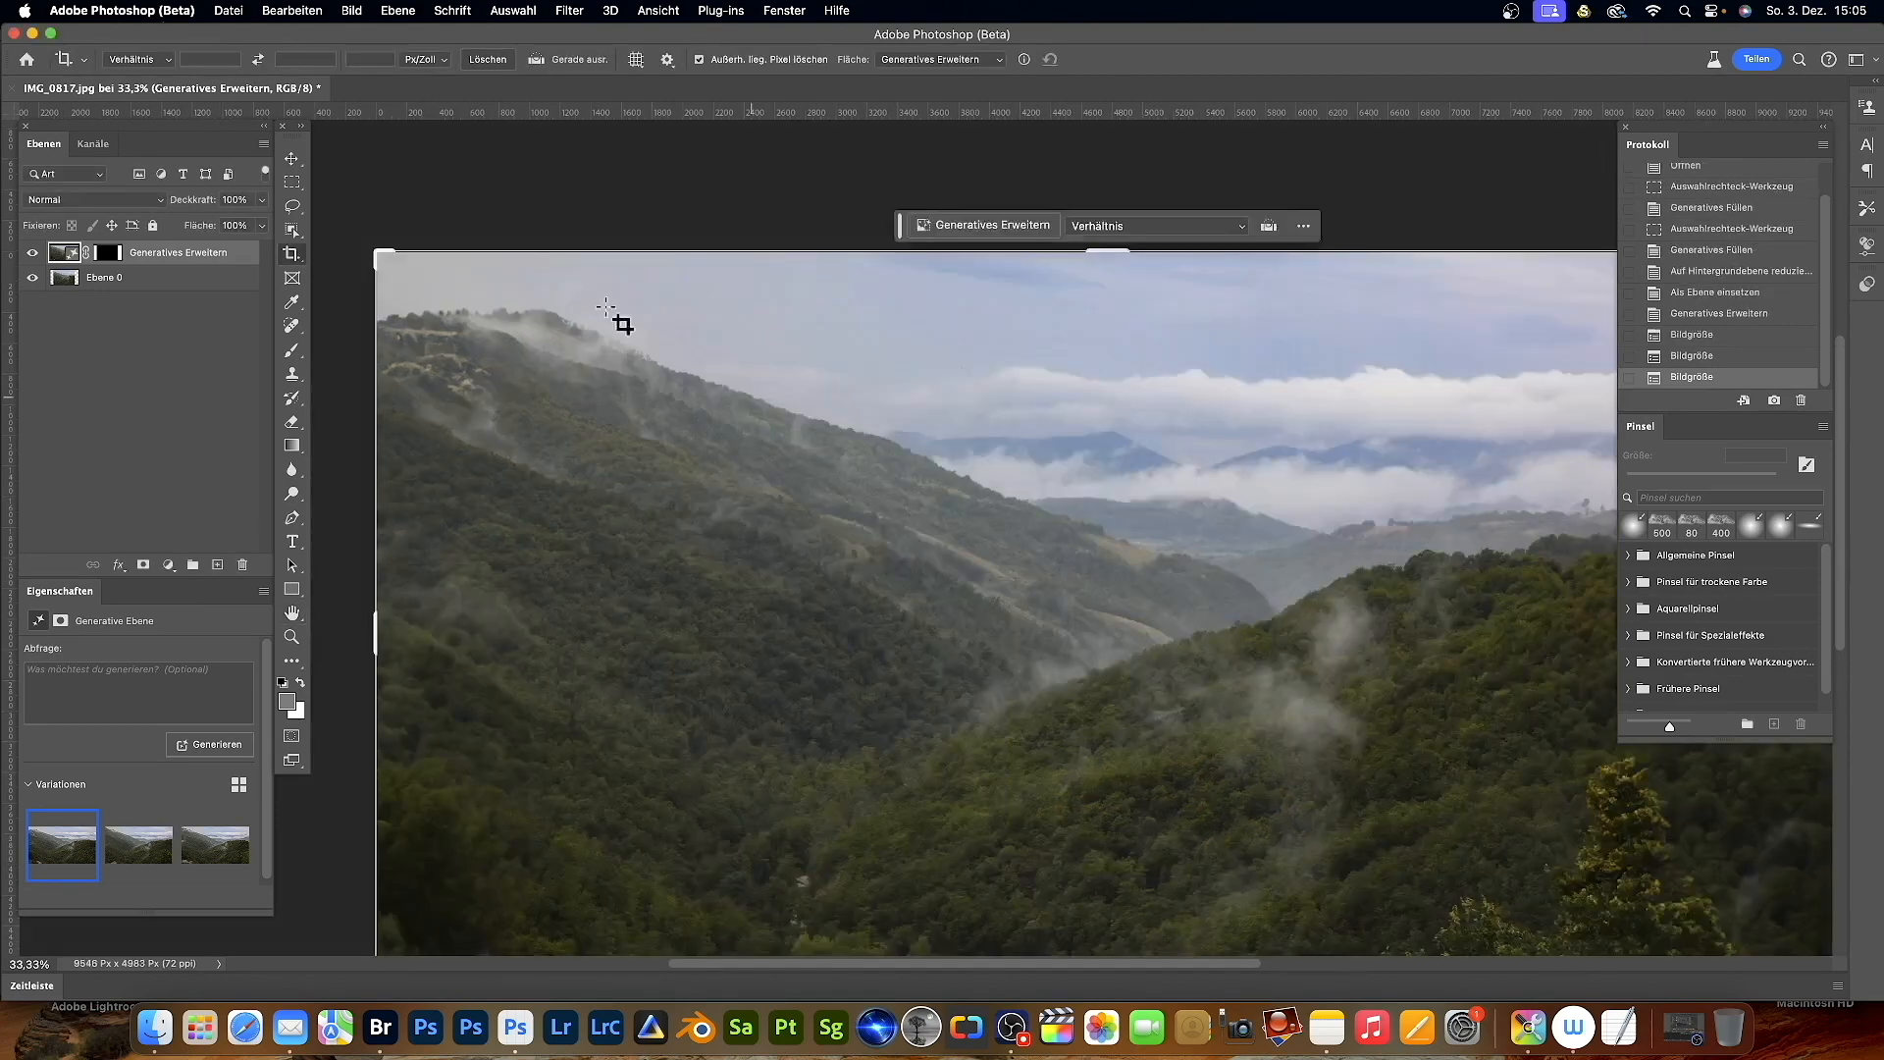
- Enlarge the image a fourth time by 110 percent to 10501 × 5481 px, keeping percent as the size unit
left_click(352, 11)
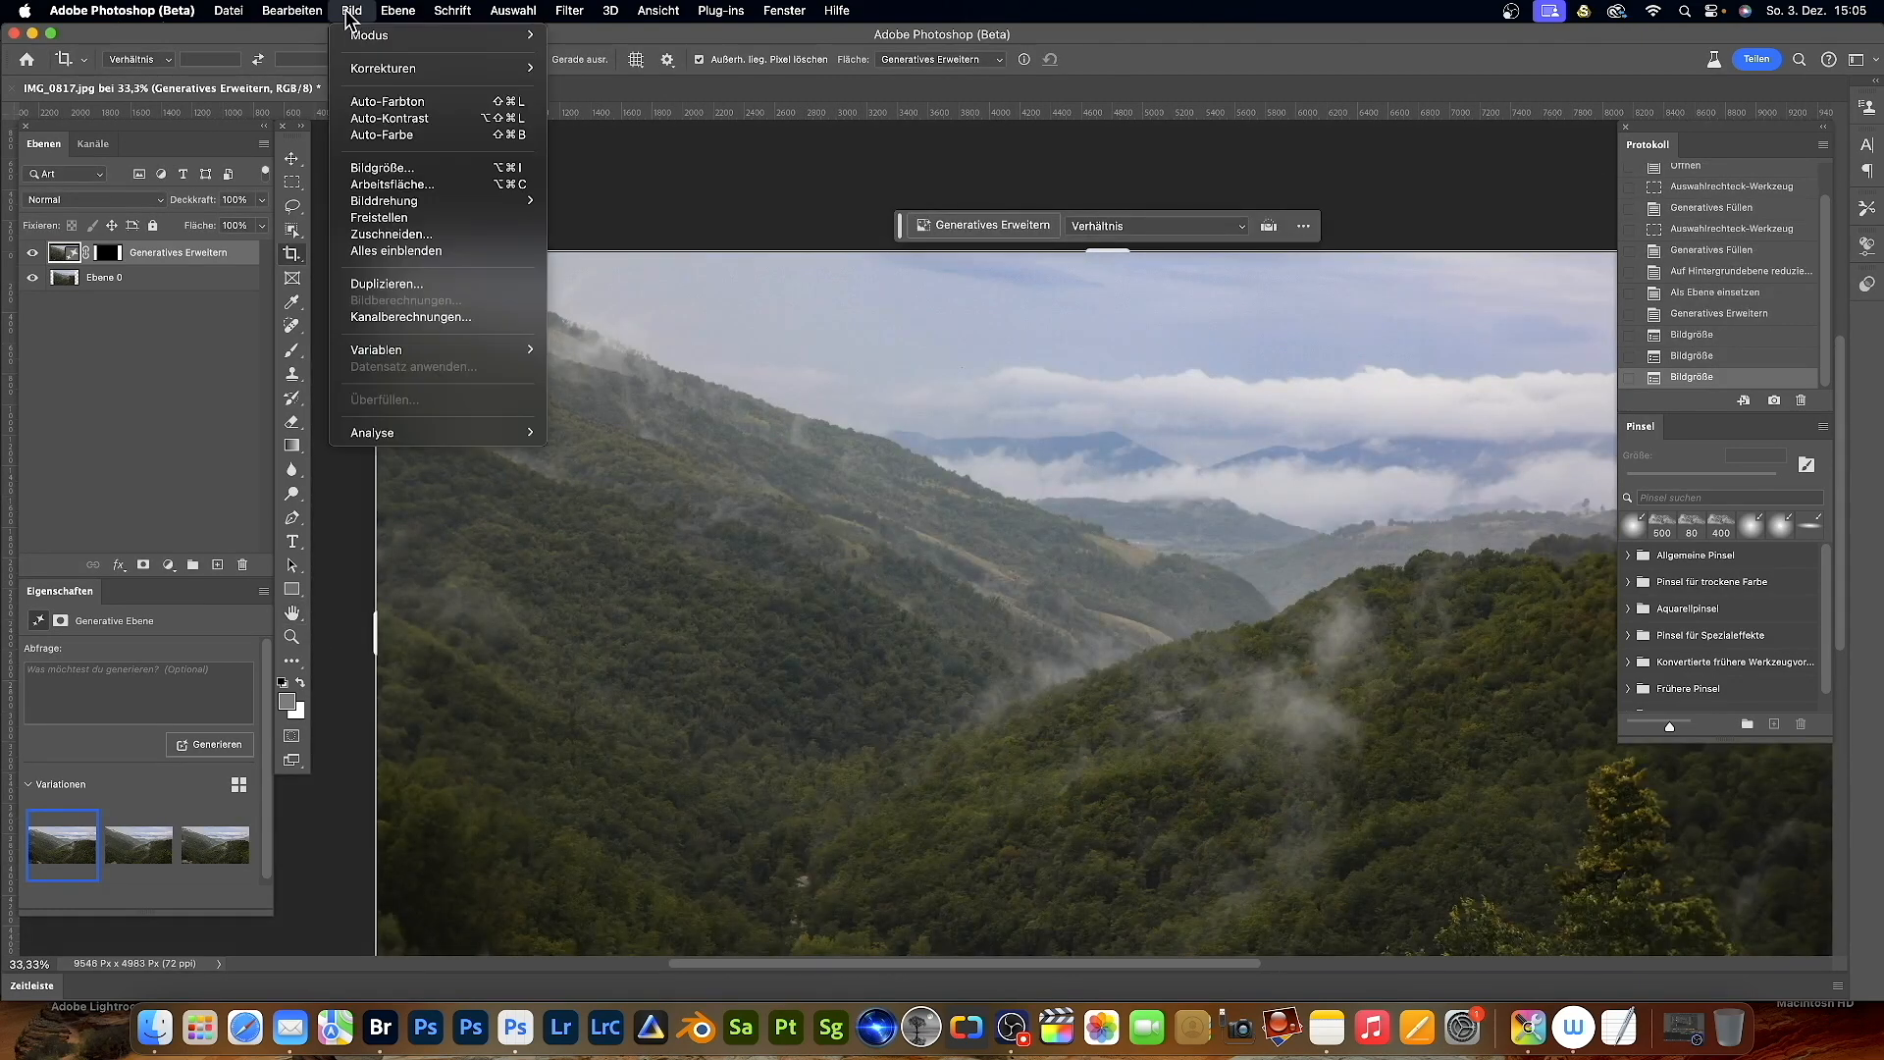
left_click(373, 166)
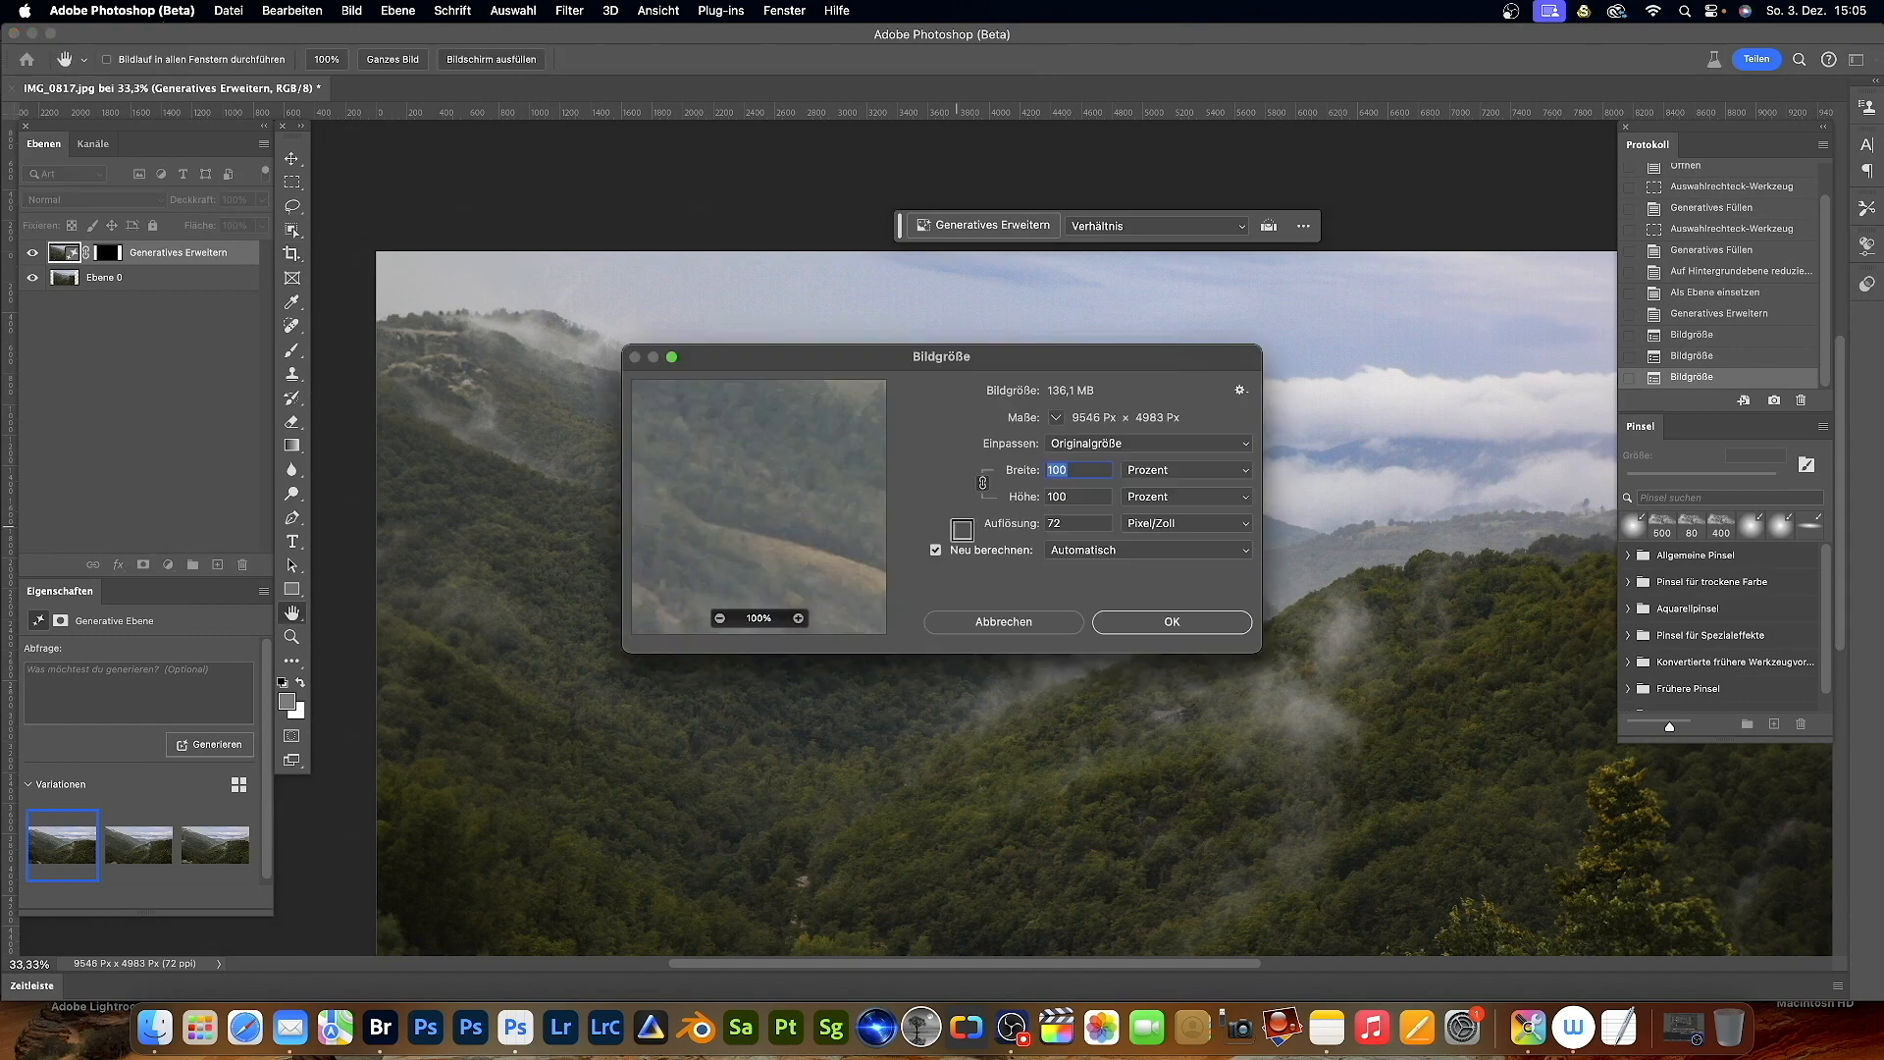
left_click(1178, 496)
left_click(1163, 486)
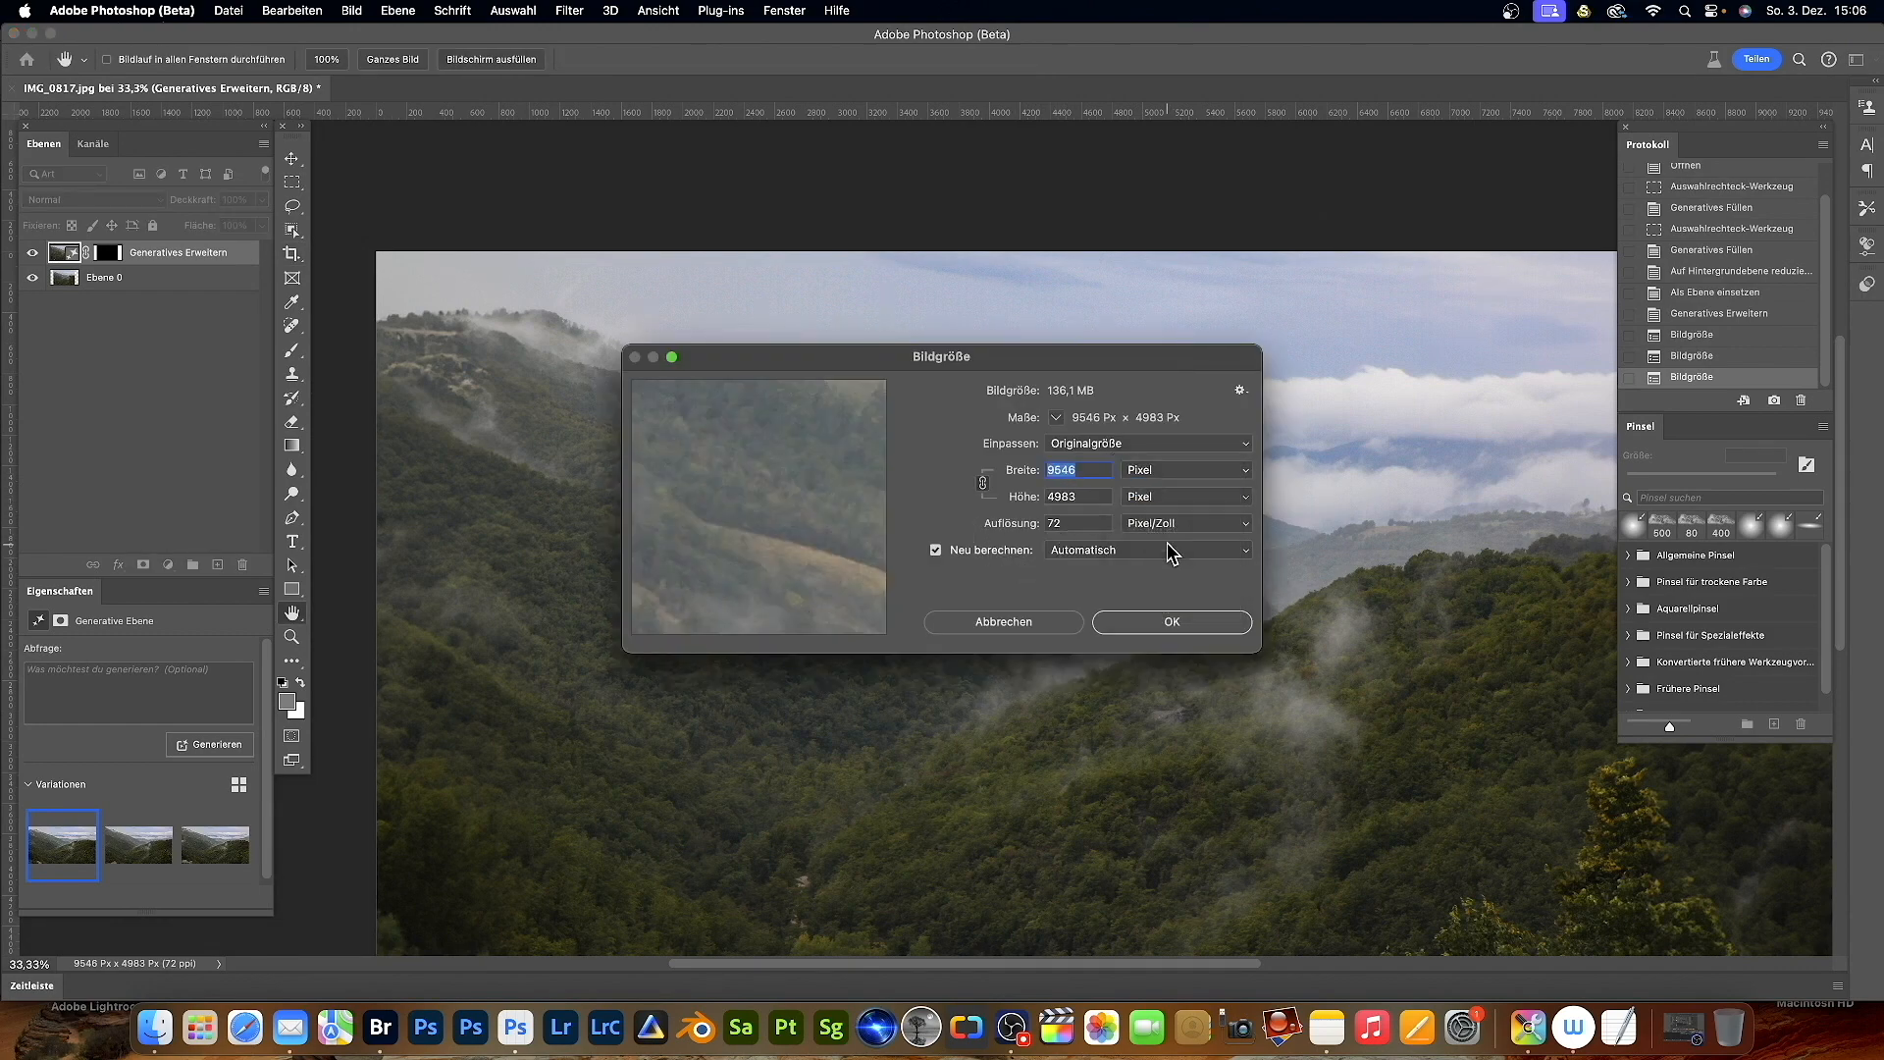
left_click(1147, 475)
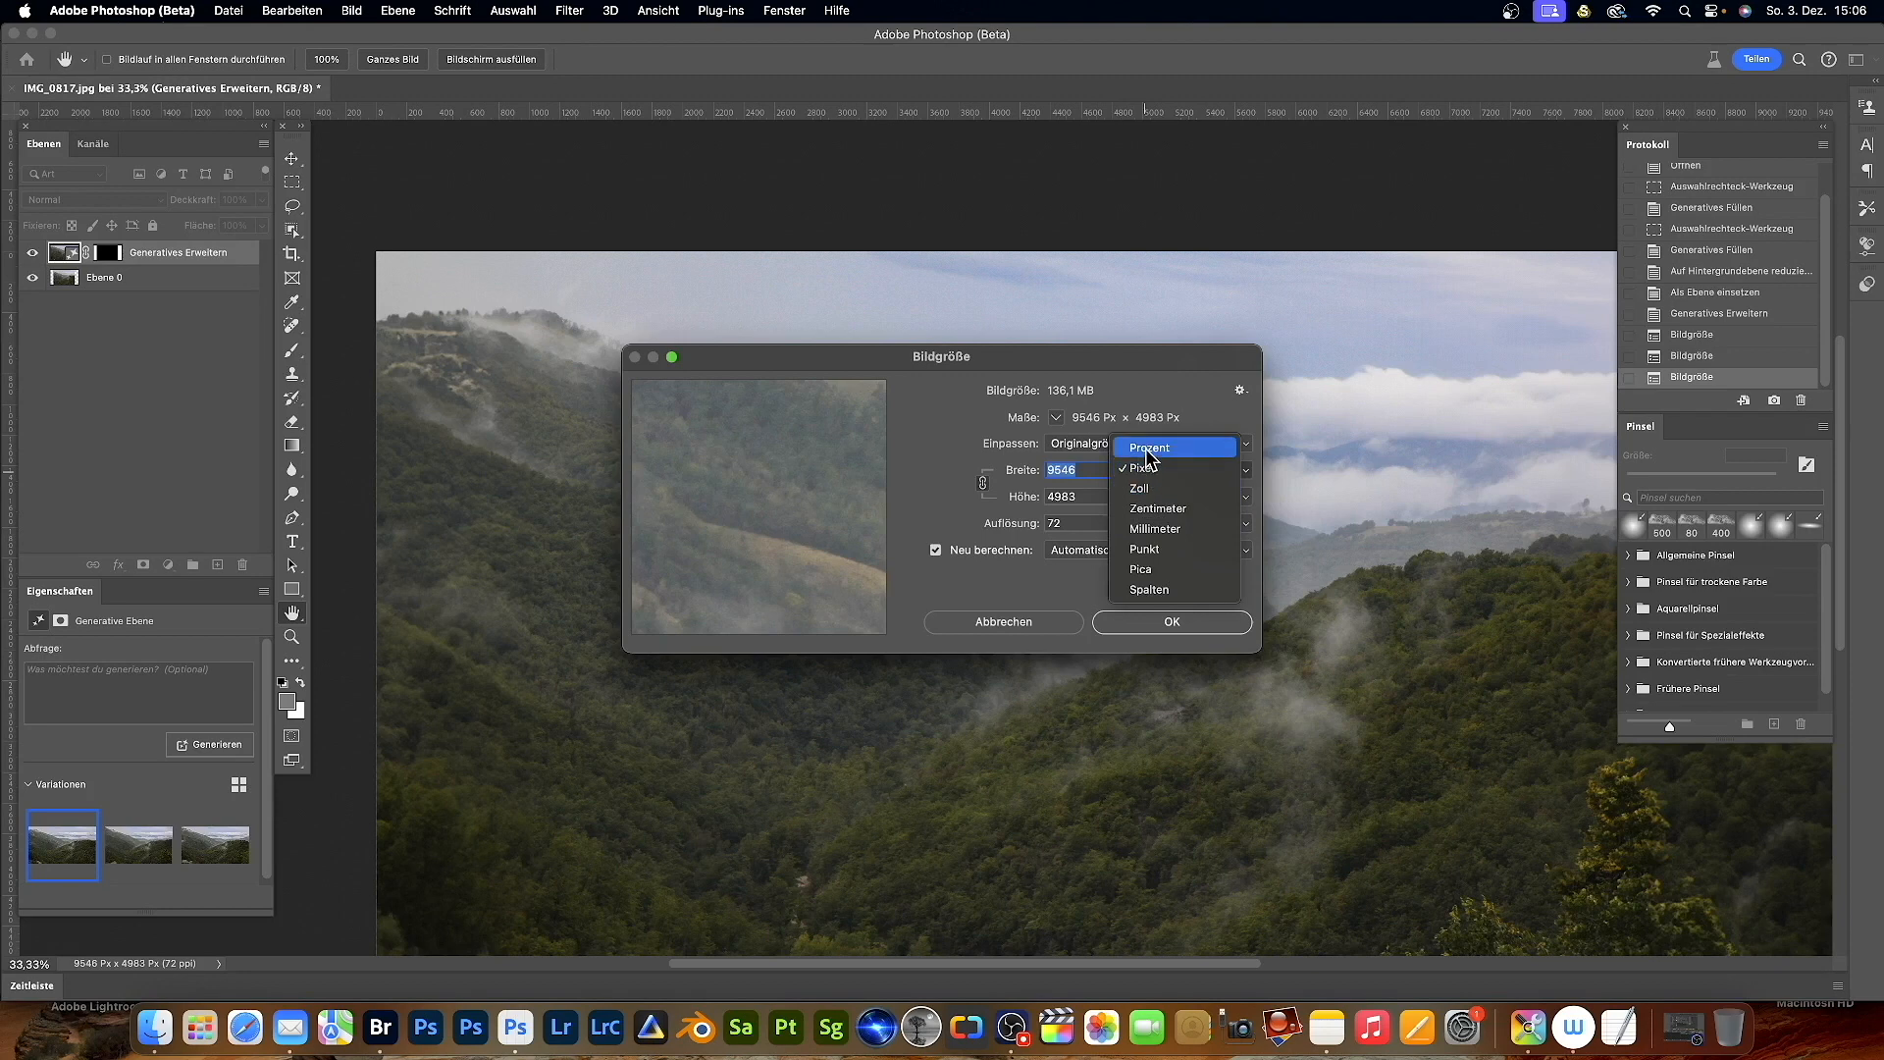
left_click(1146, 452)
type("110")
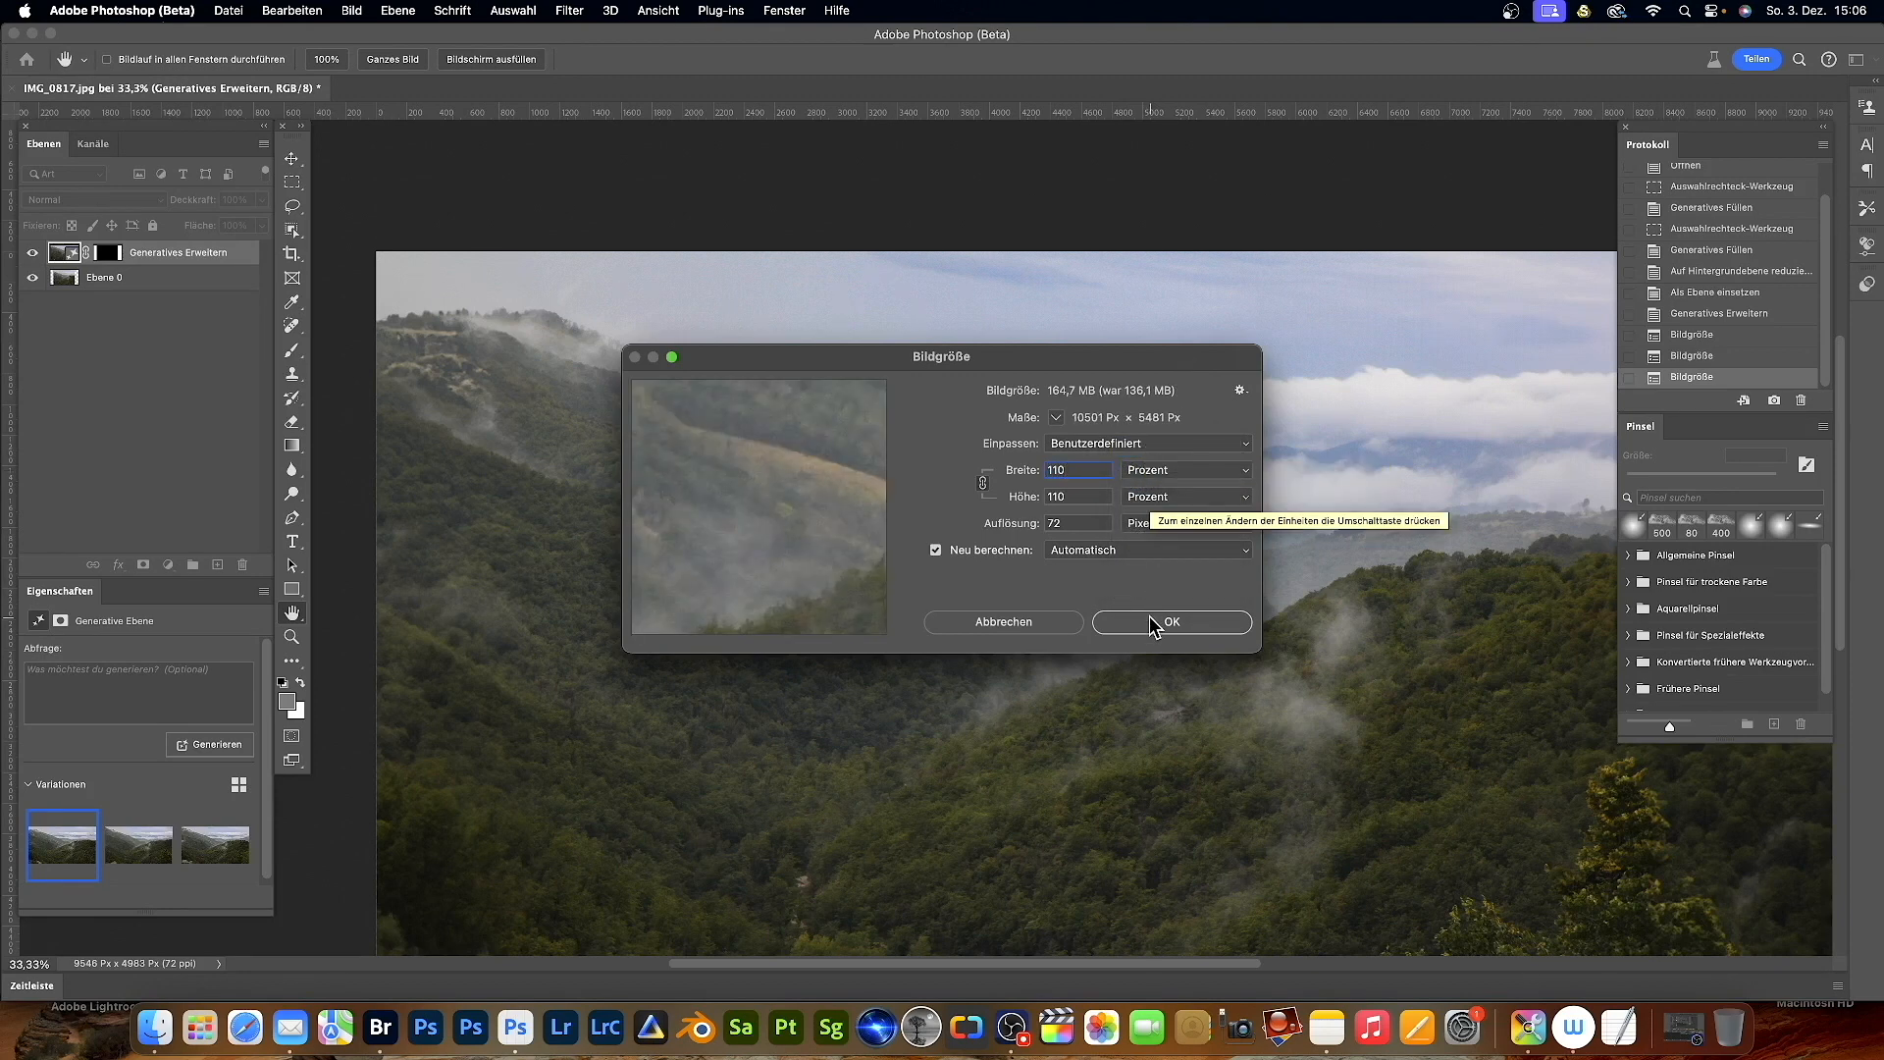
left_click(1168, 624)
key("c")
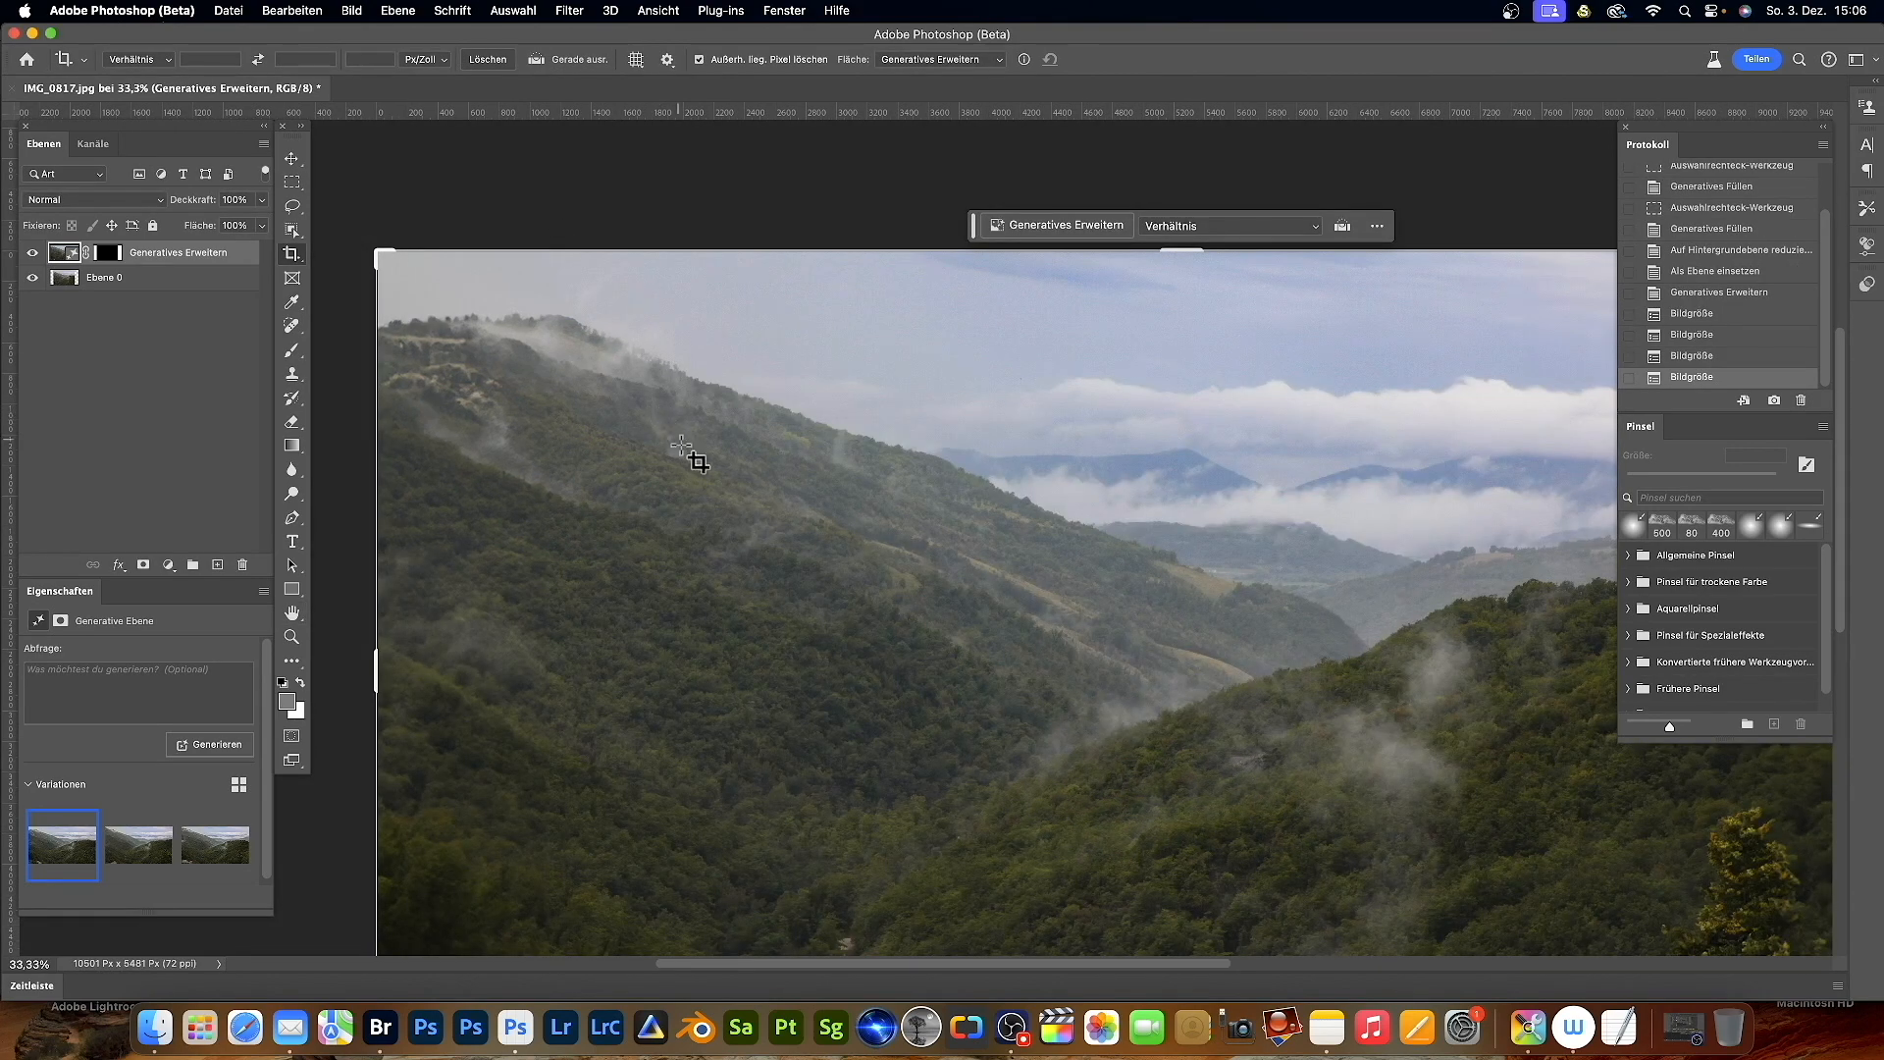
- Flatten the generative expansion layer and the base layer into one background layer
left_click_drag(752, 501, 711, 391)
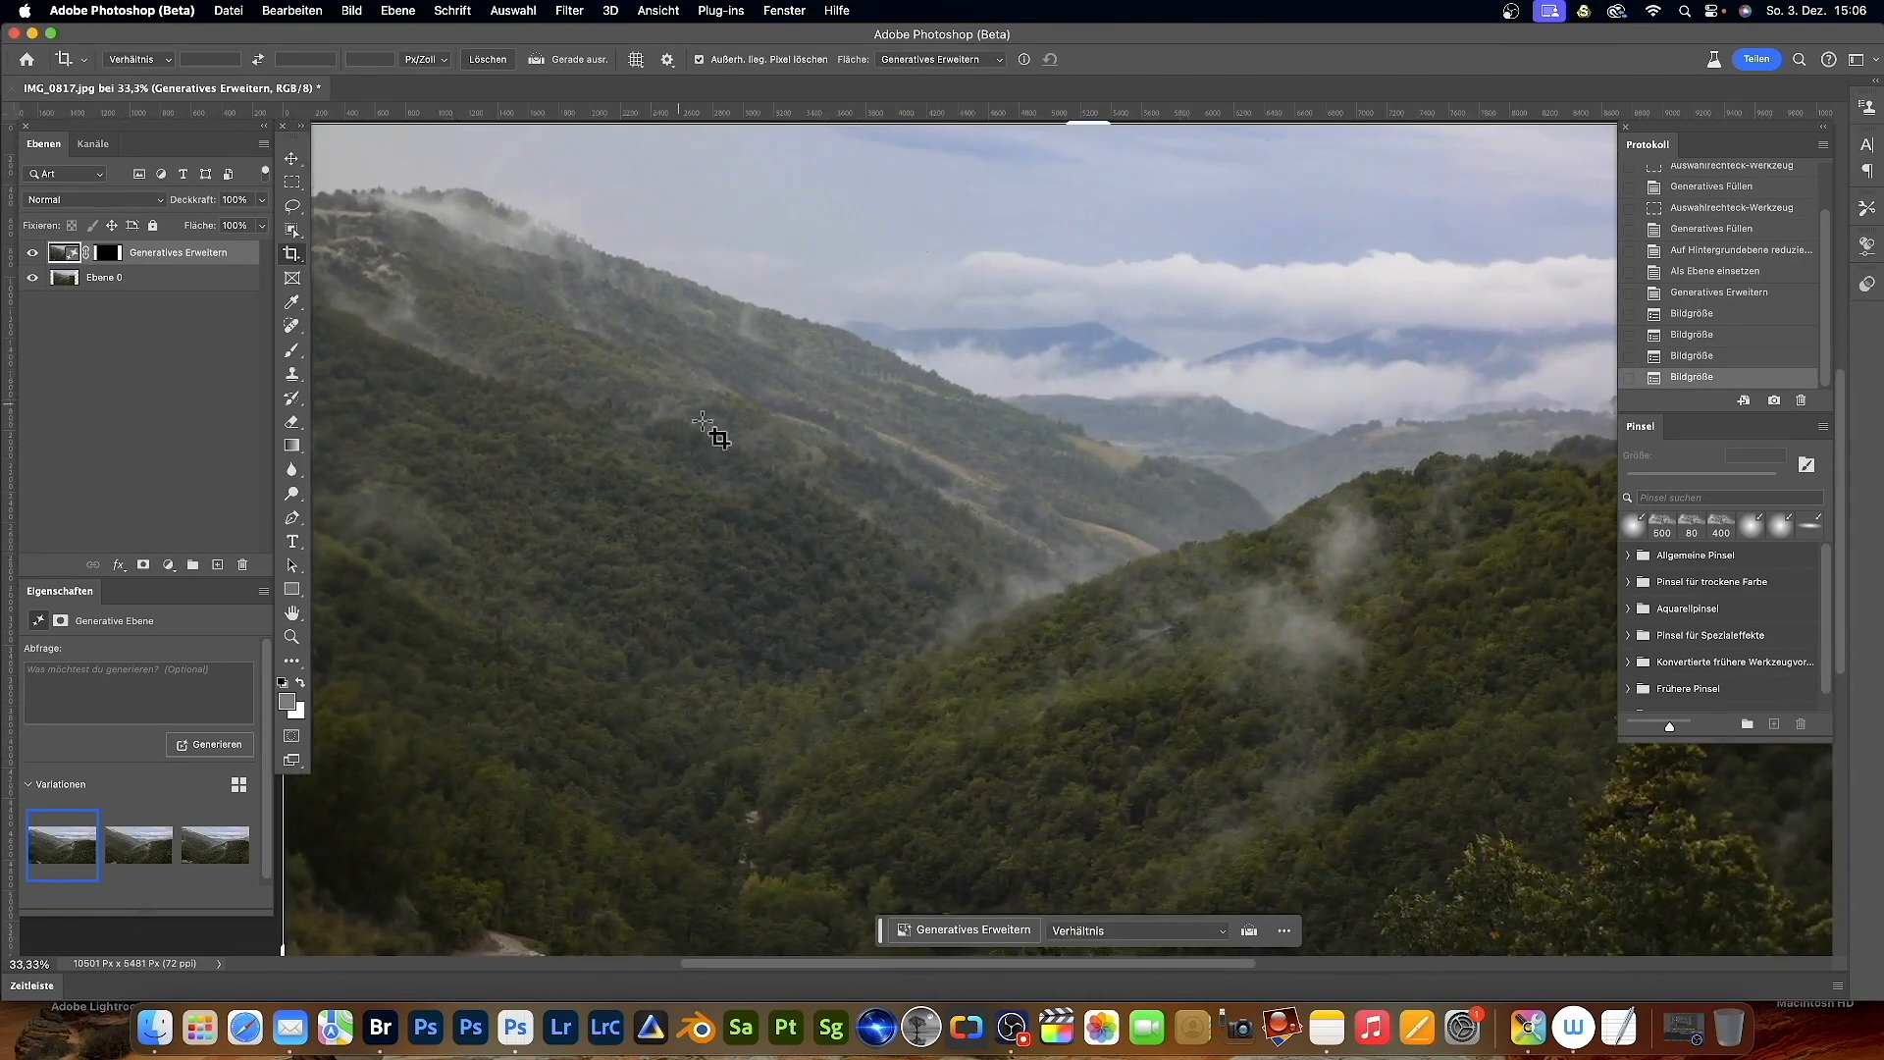
key("super+0")
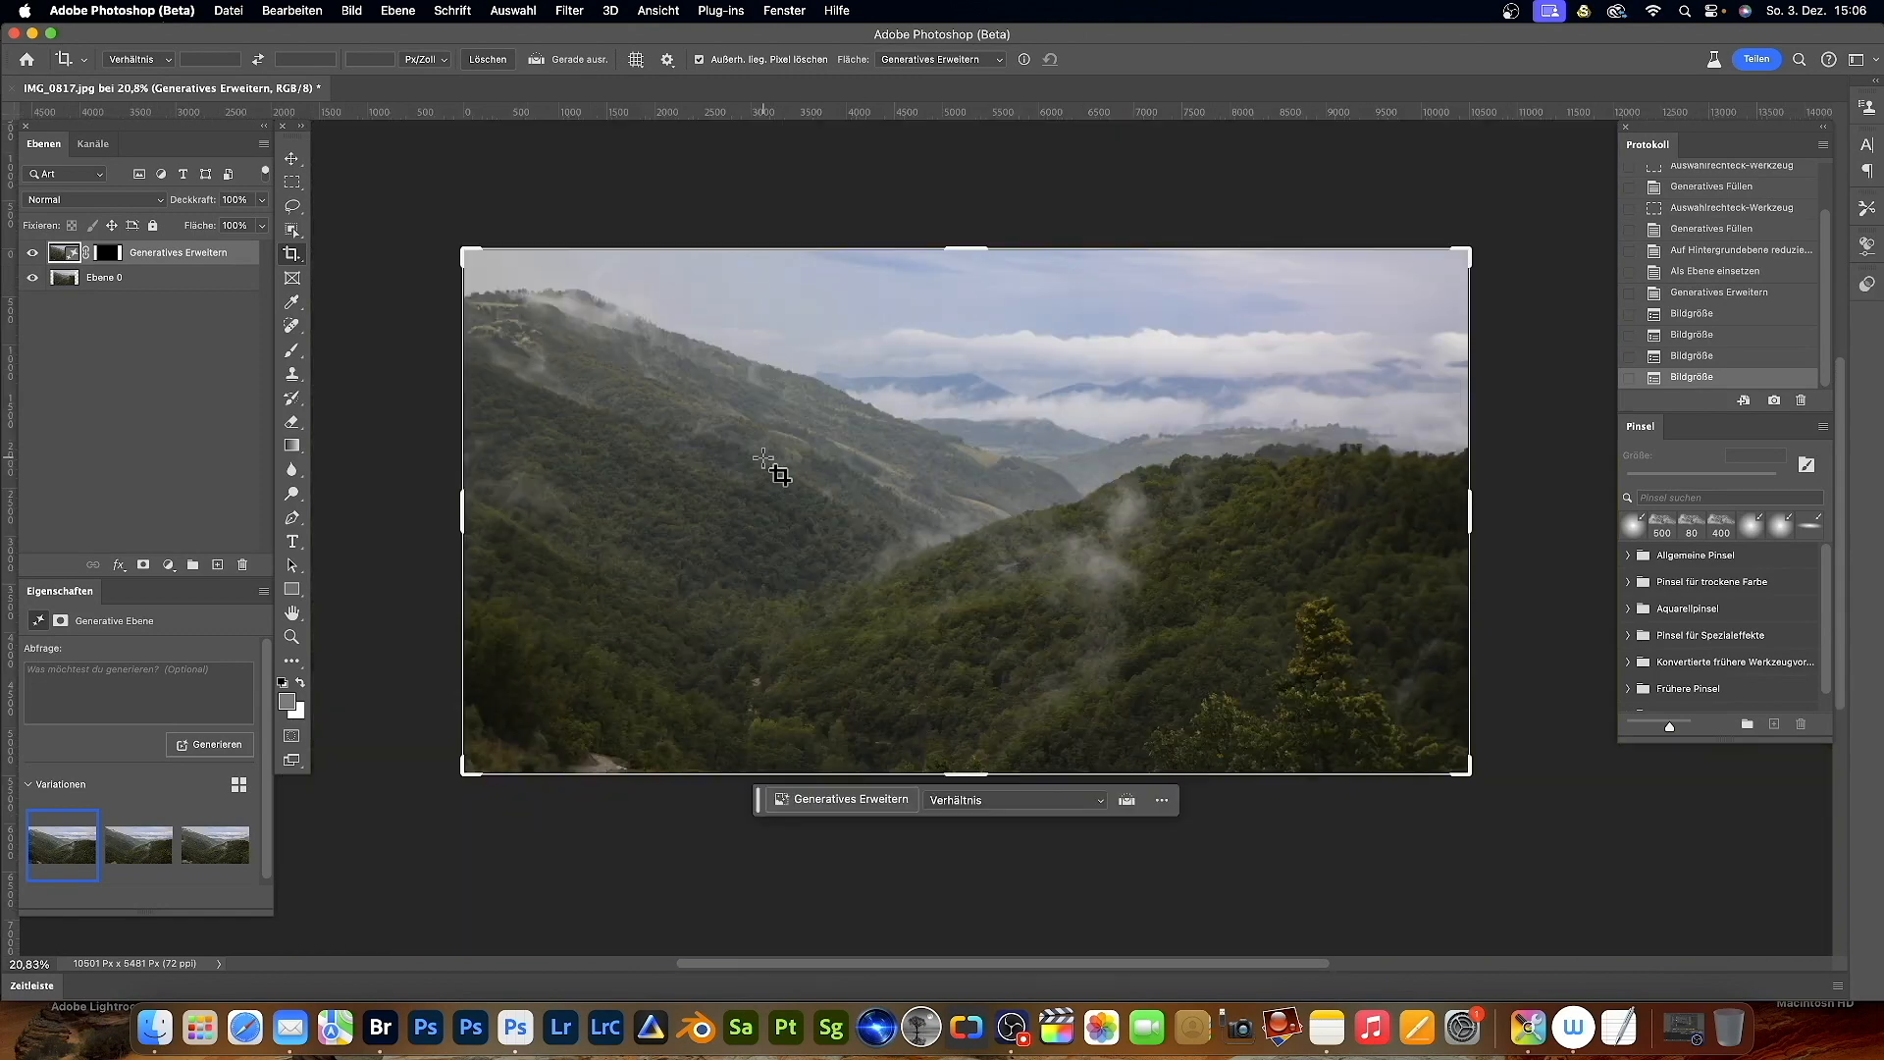
right_click(243, 258)
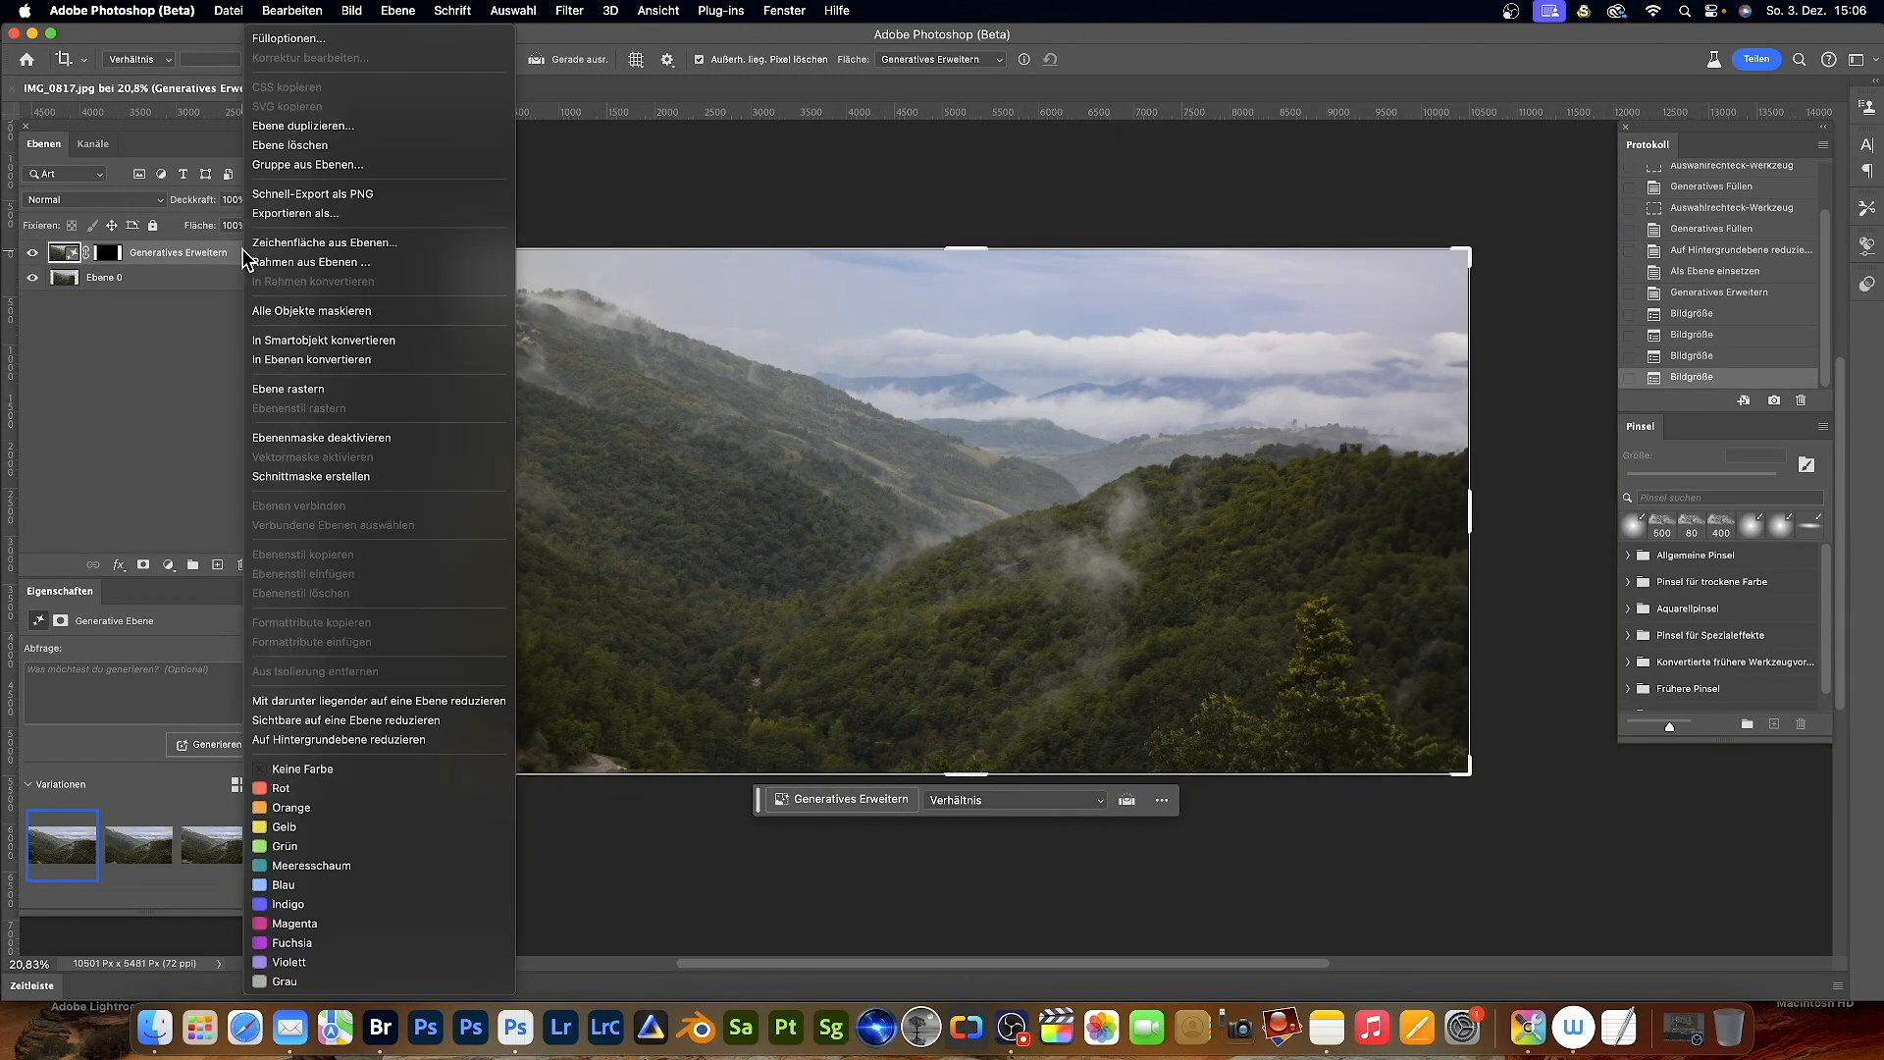
left_click(297, 741)
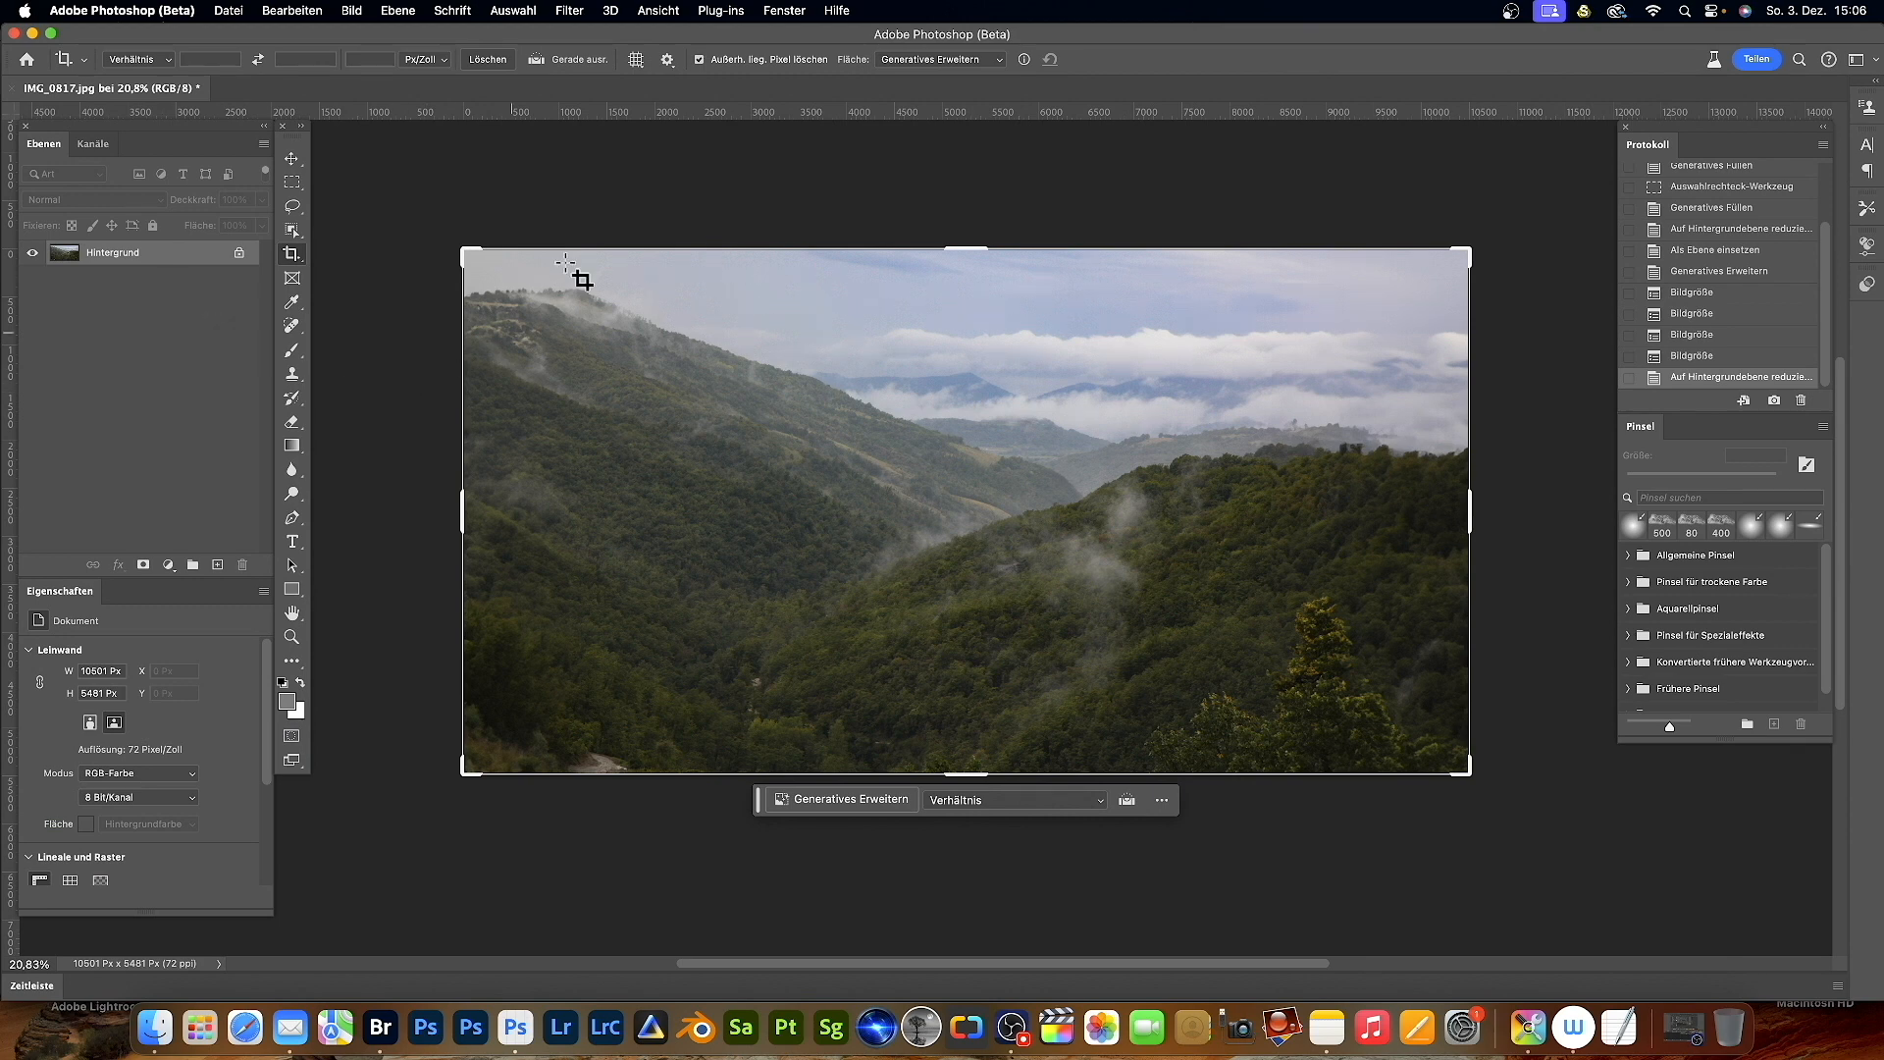
- Open the flattened image in the Luminar Neo plug-in and sharpen it with Superschärfen at the Hoch strength
left_click(569, 11)
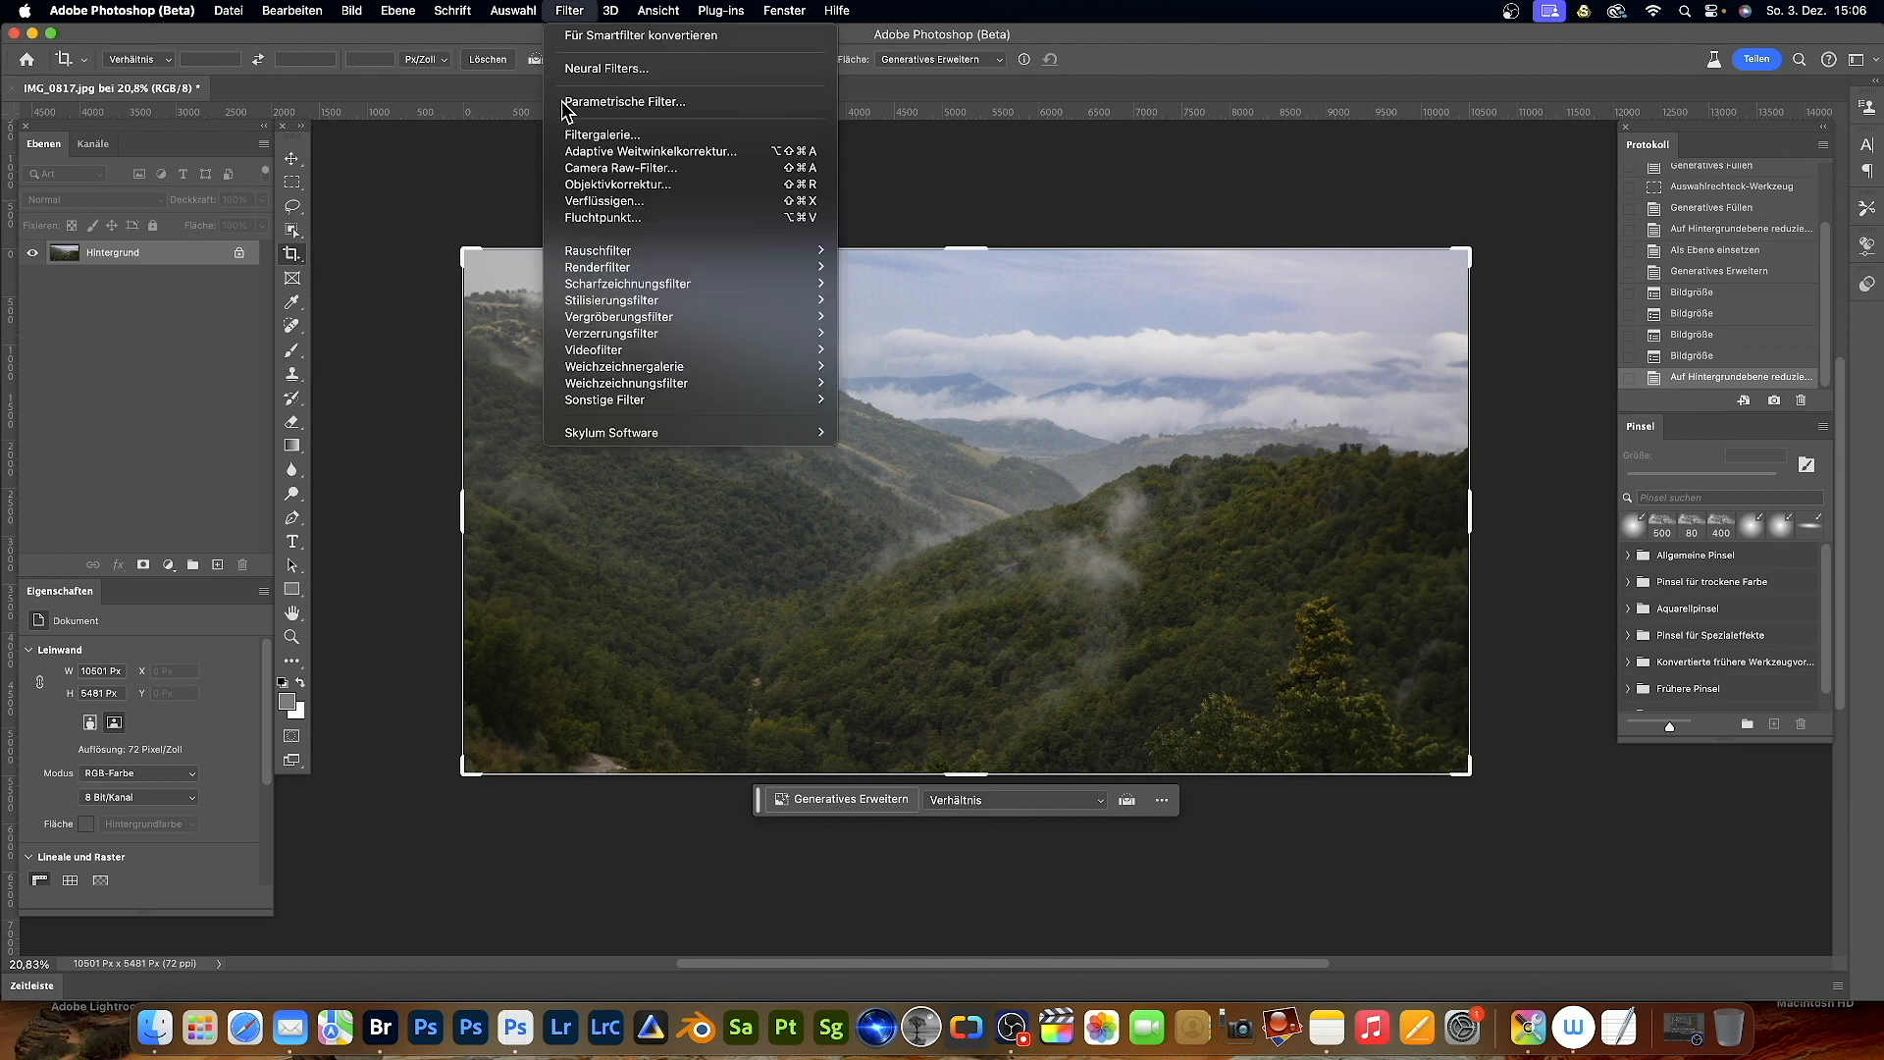
mouse_move(573, 438)
left_click(888, 433)
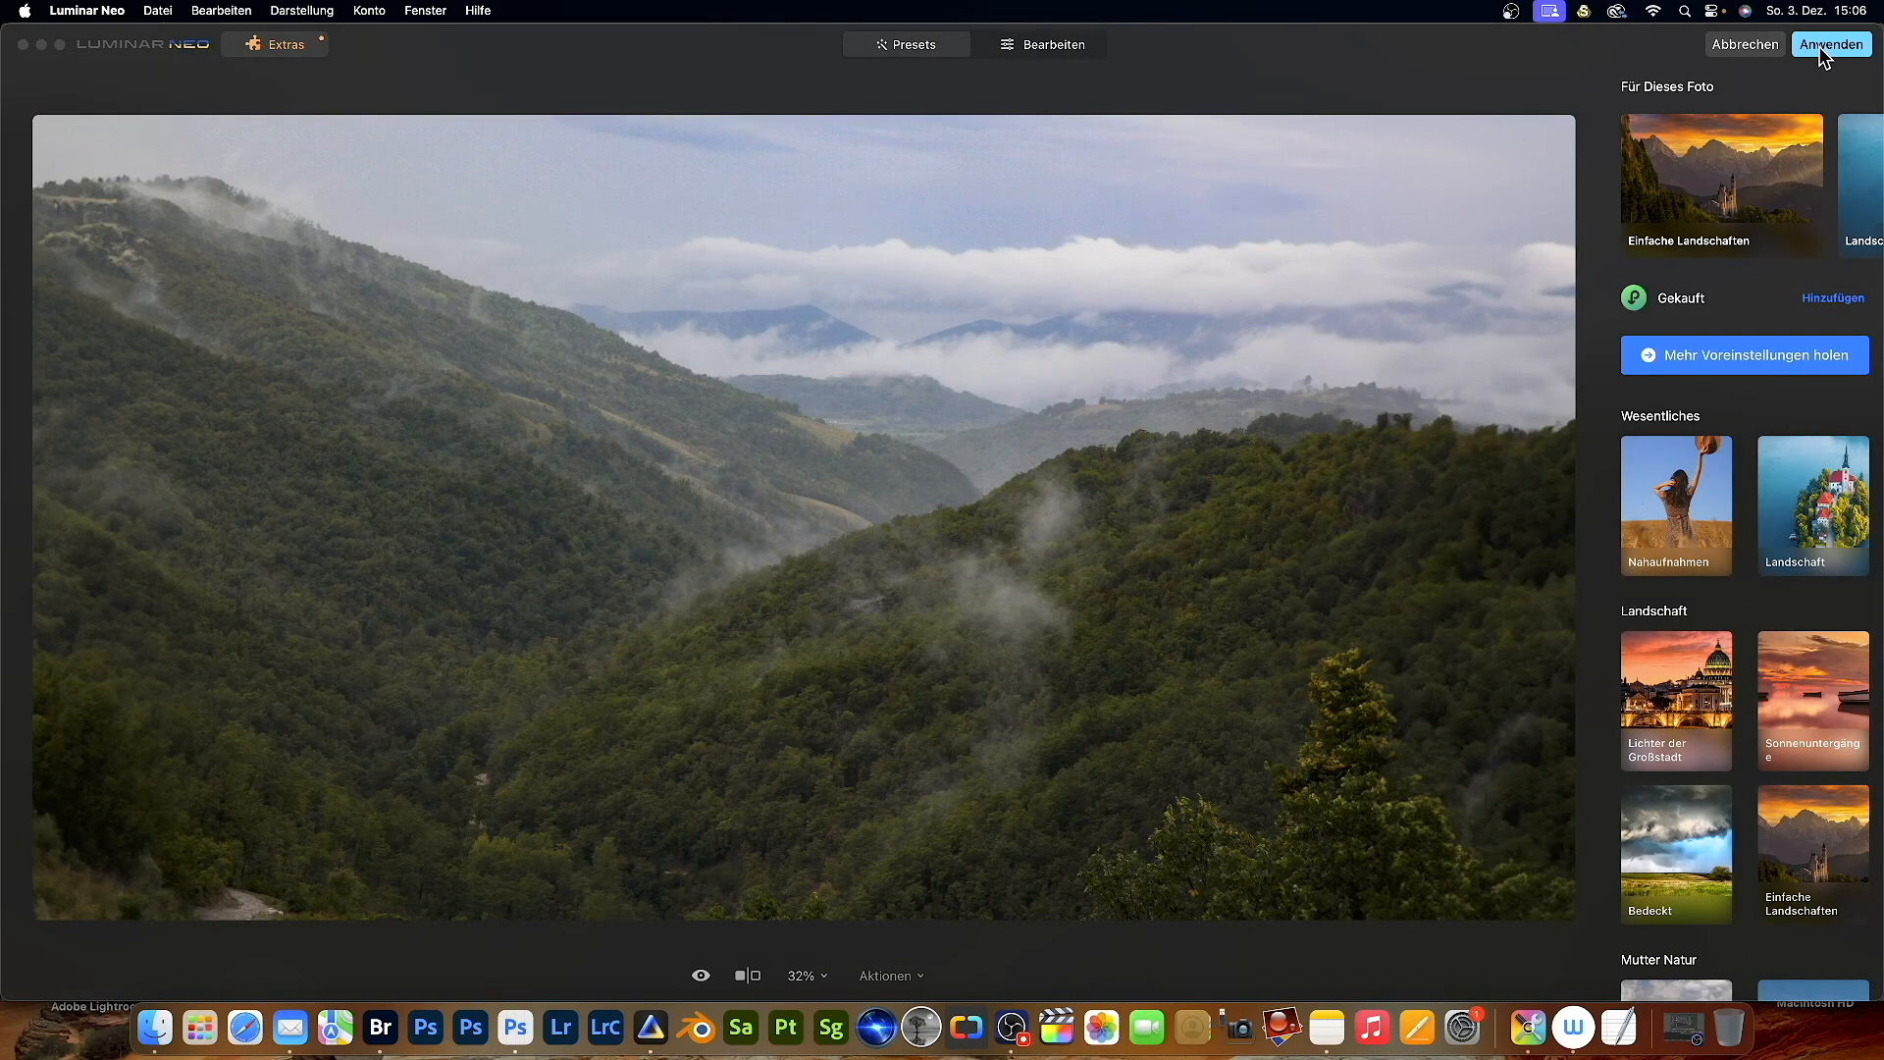
left_click(1063, 45)
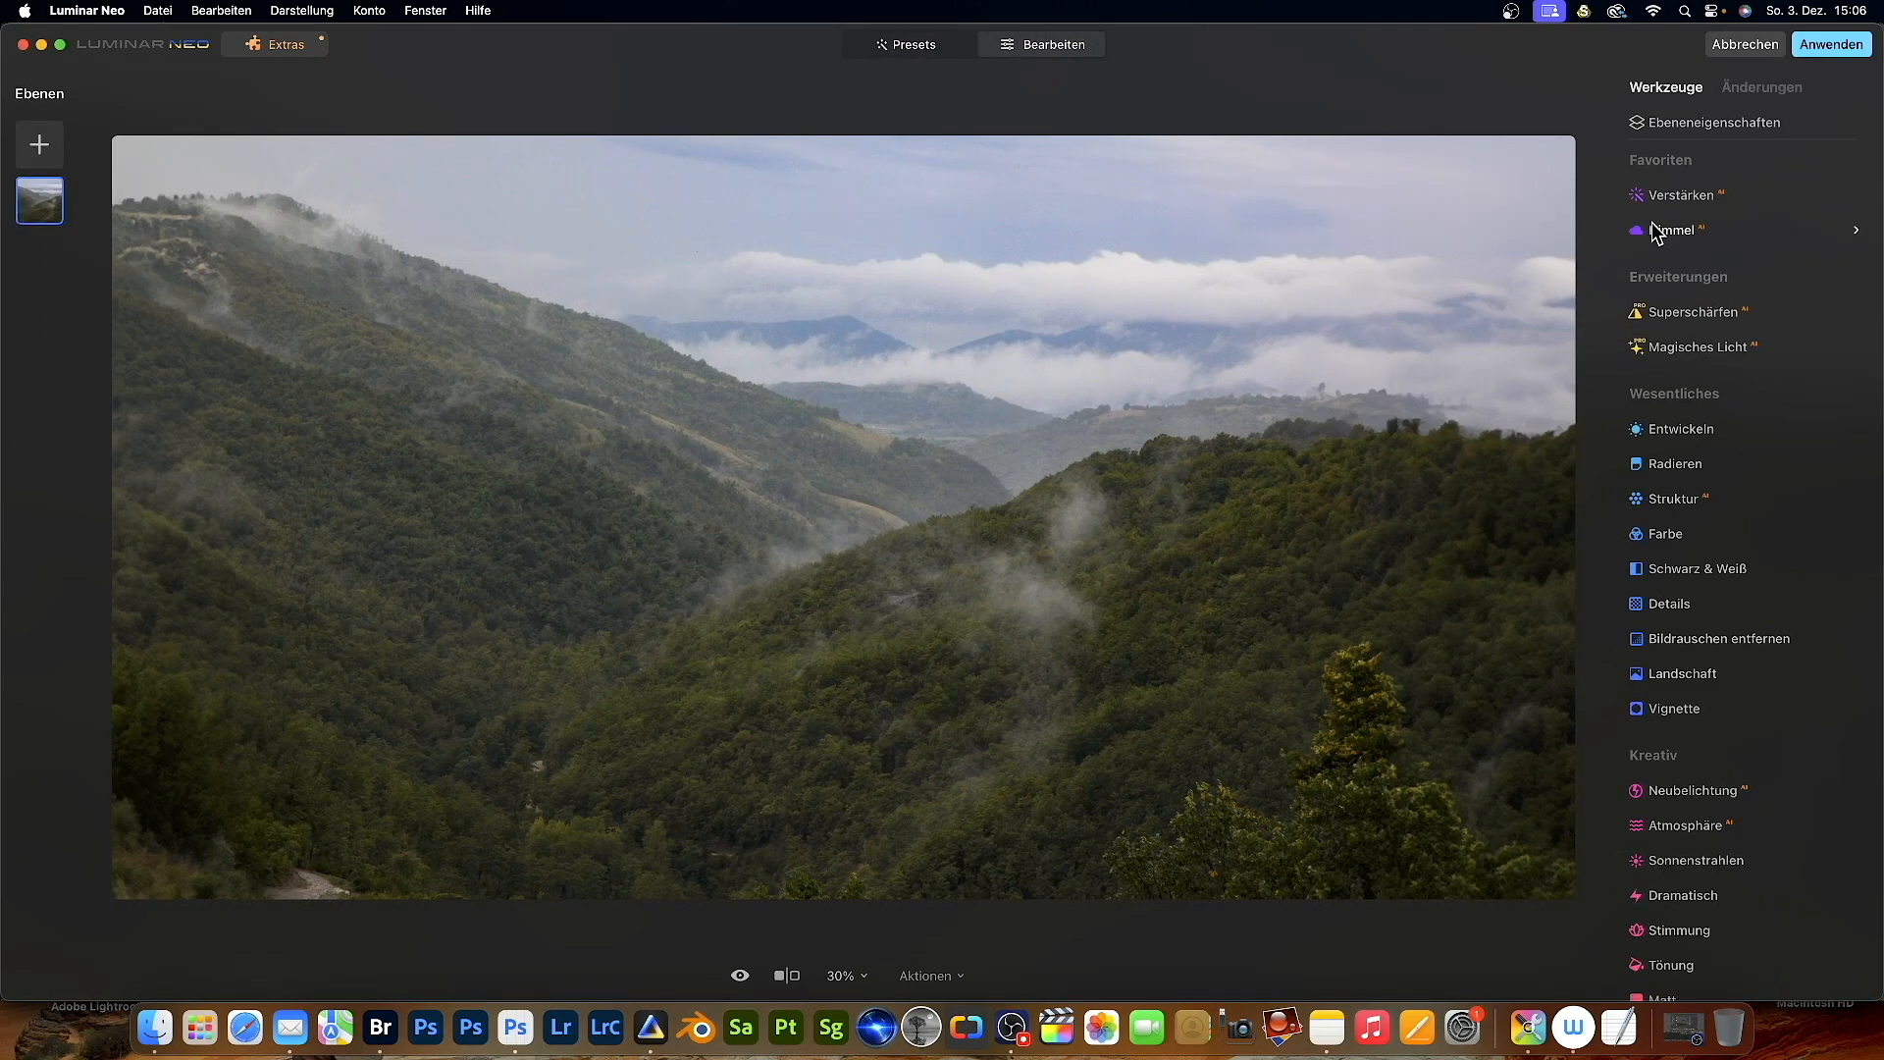
left_click(1686, 314)
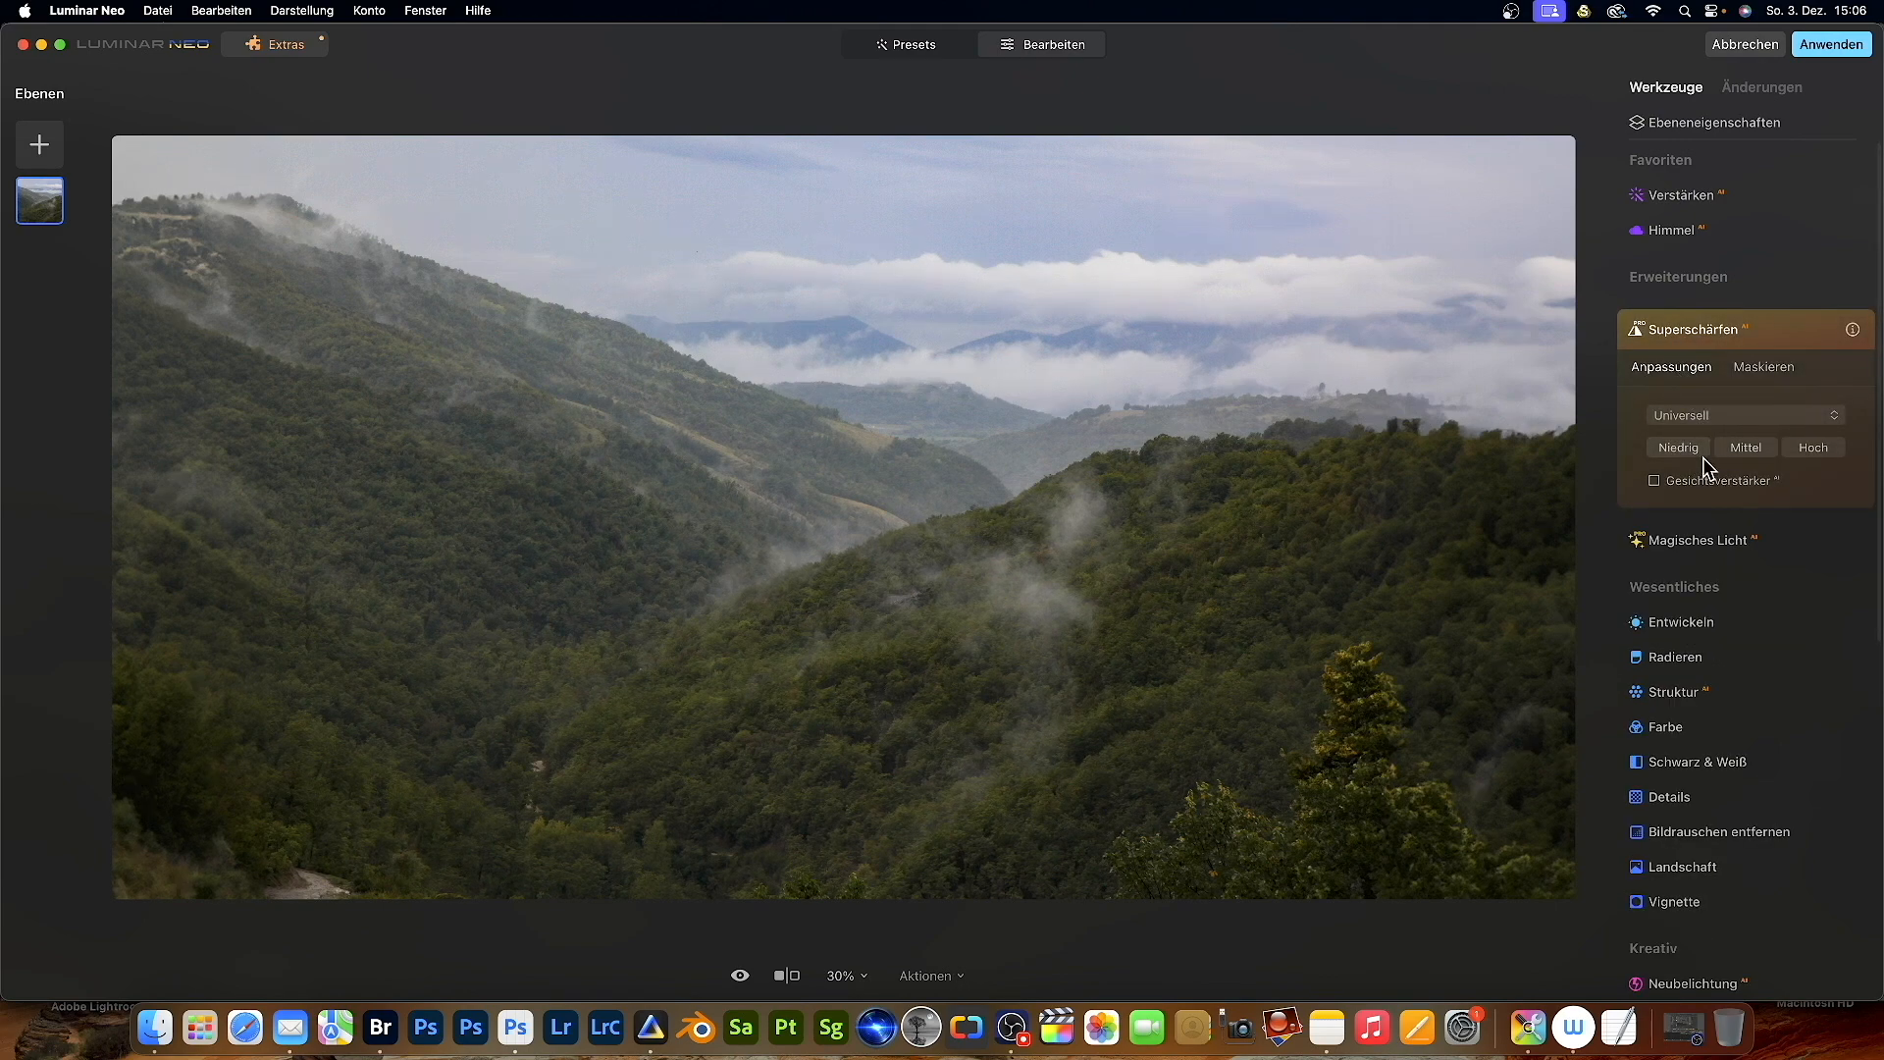
left_click(1812, 449)
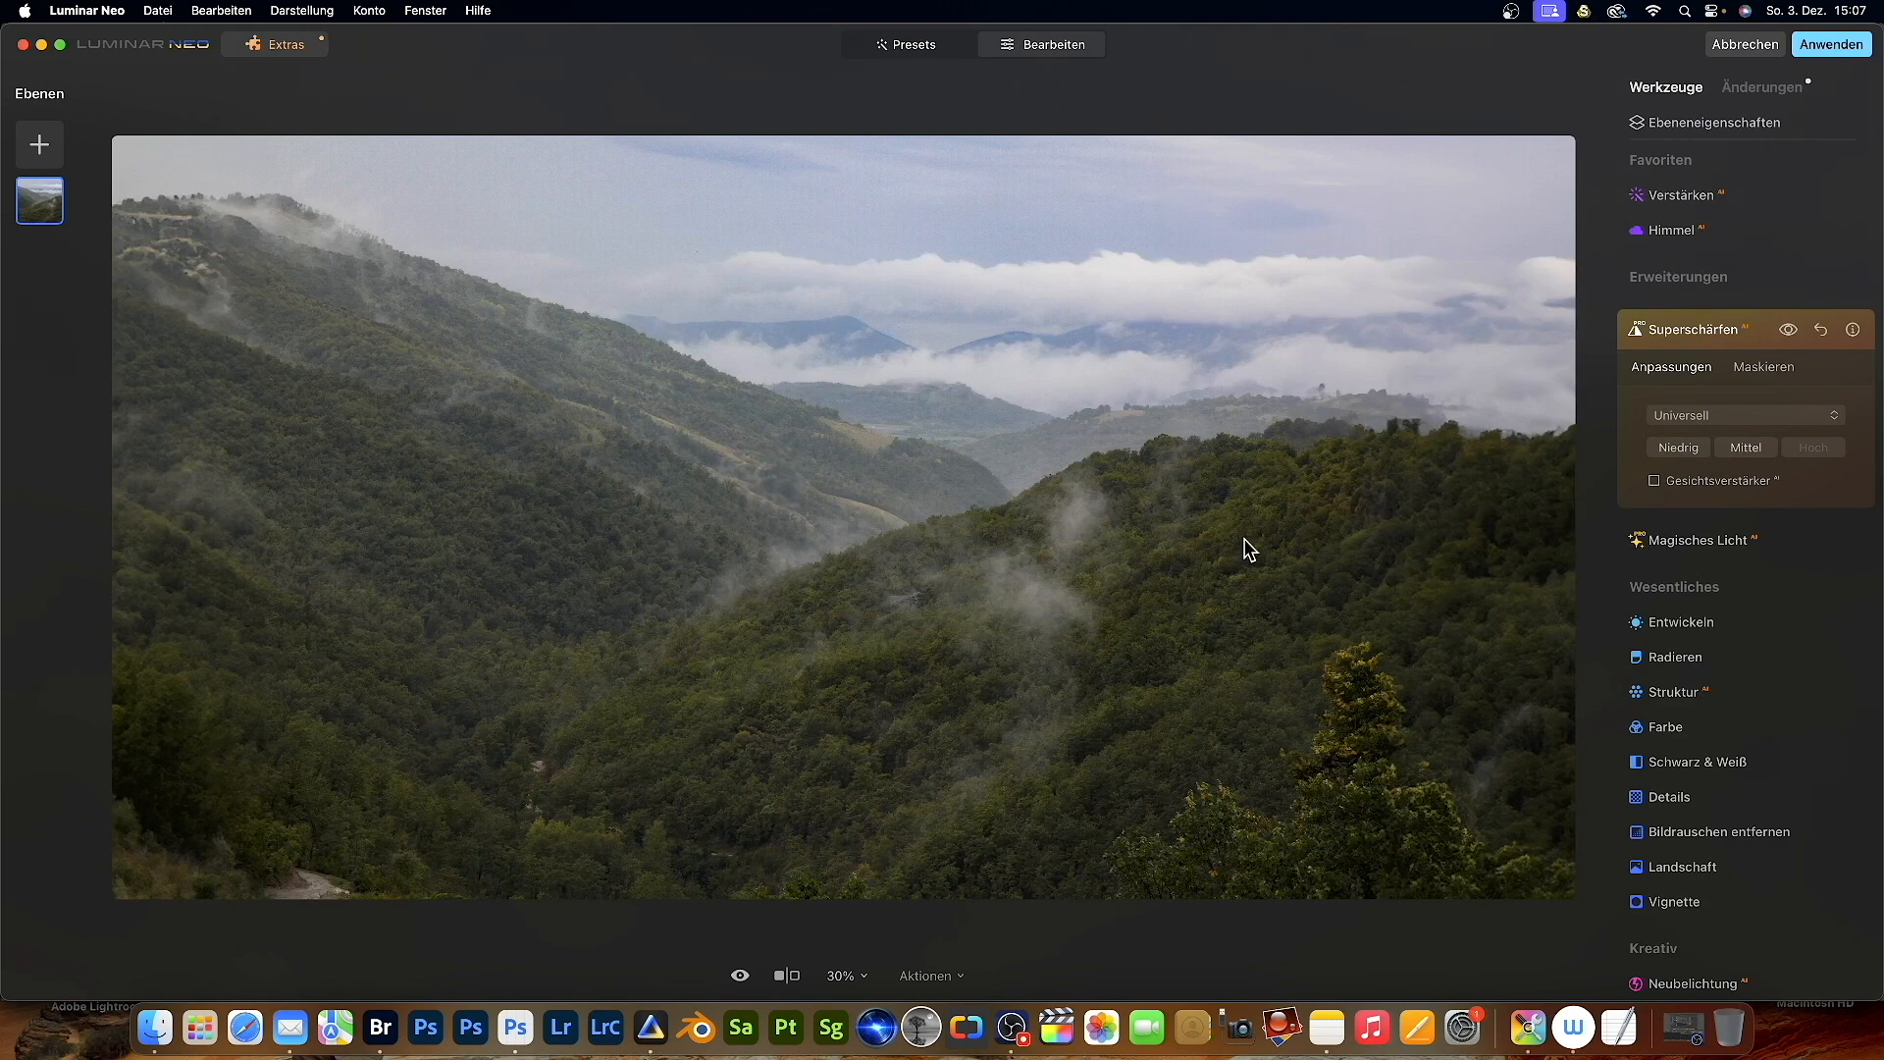
- Compare the sharpened landscape with the original in the before/after view and apply the result to the Photoshop image
left_click(787, 976)
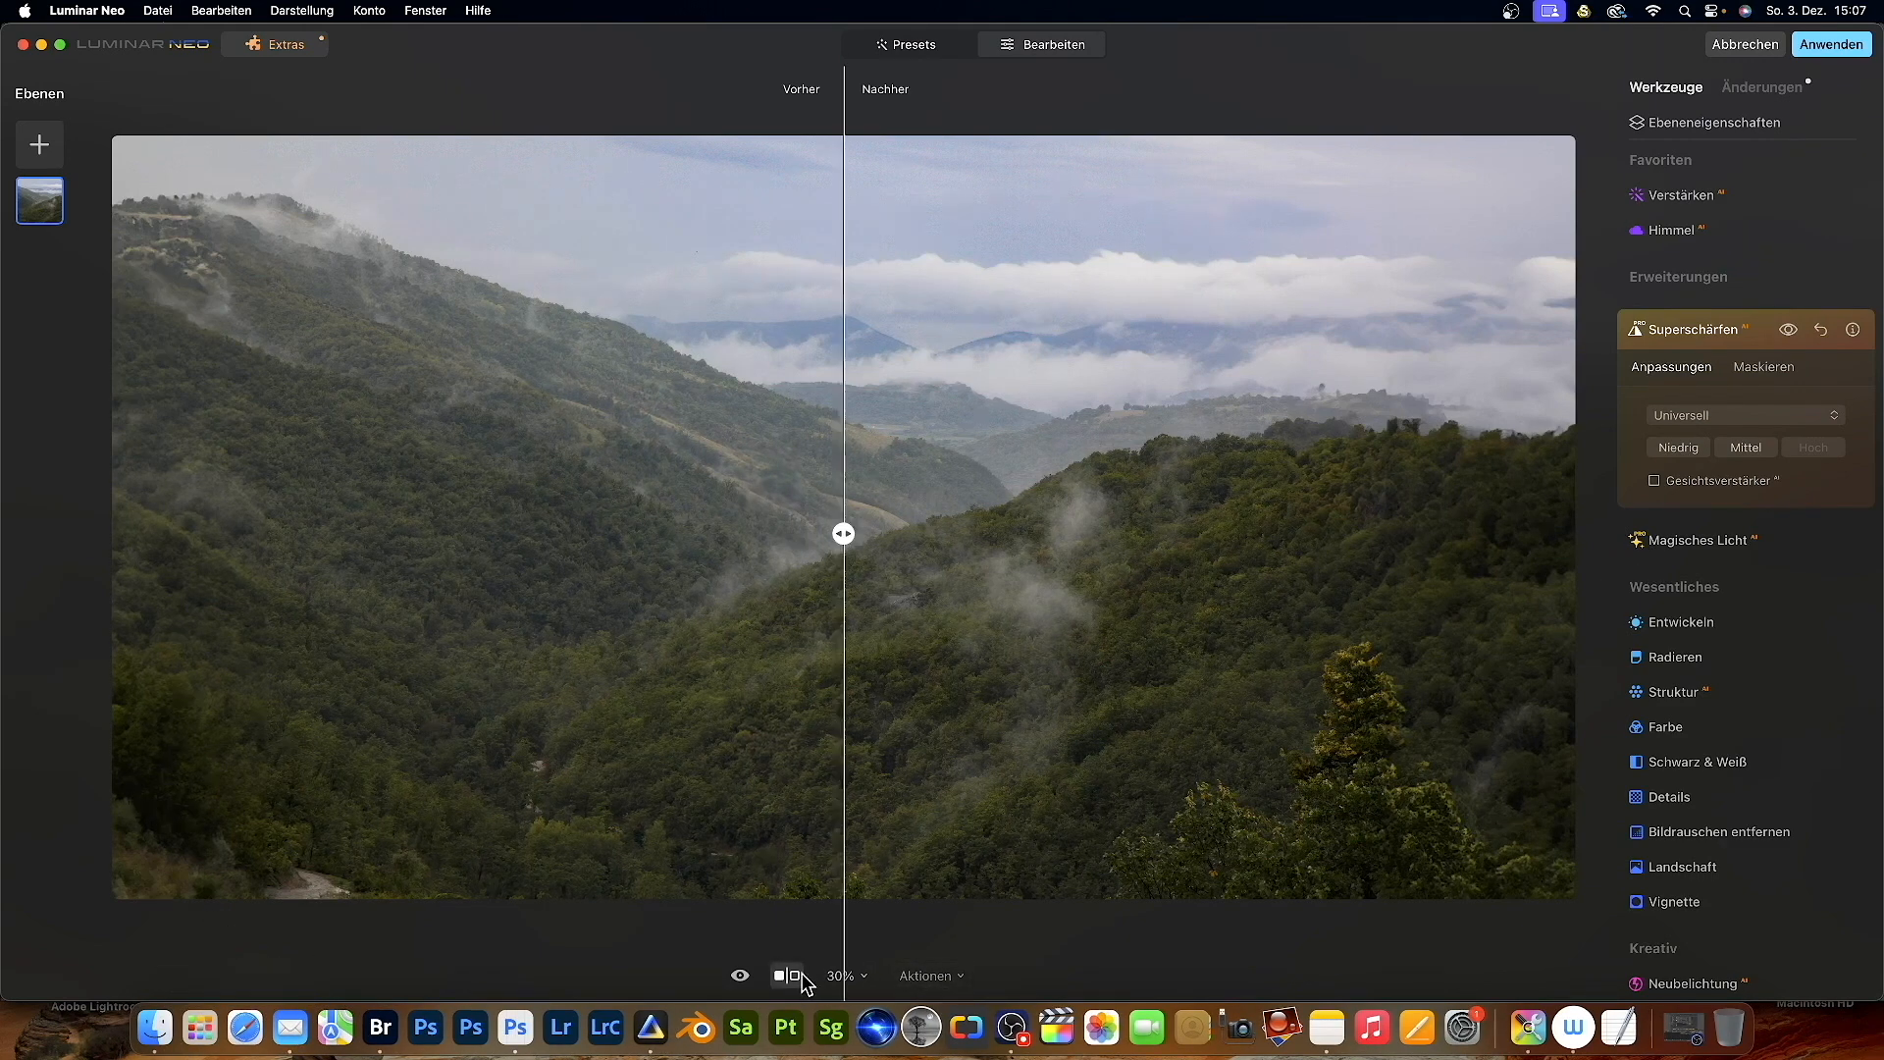
left_click_drag(844, 535, 183, 481)
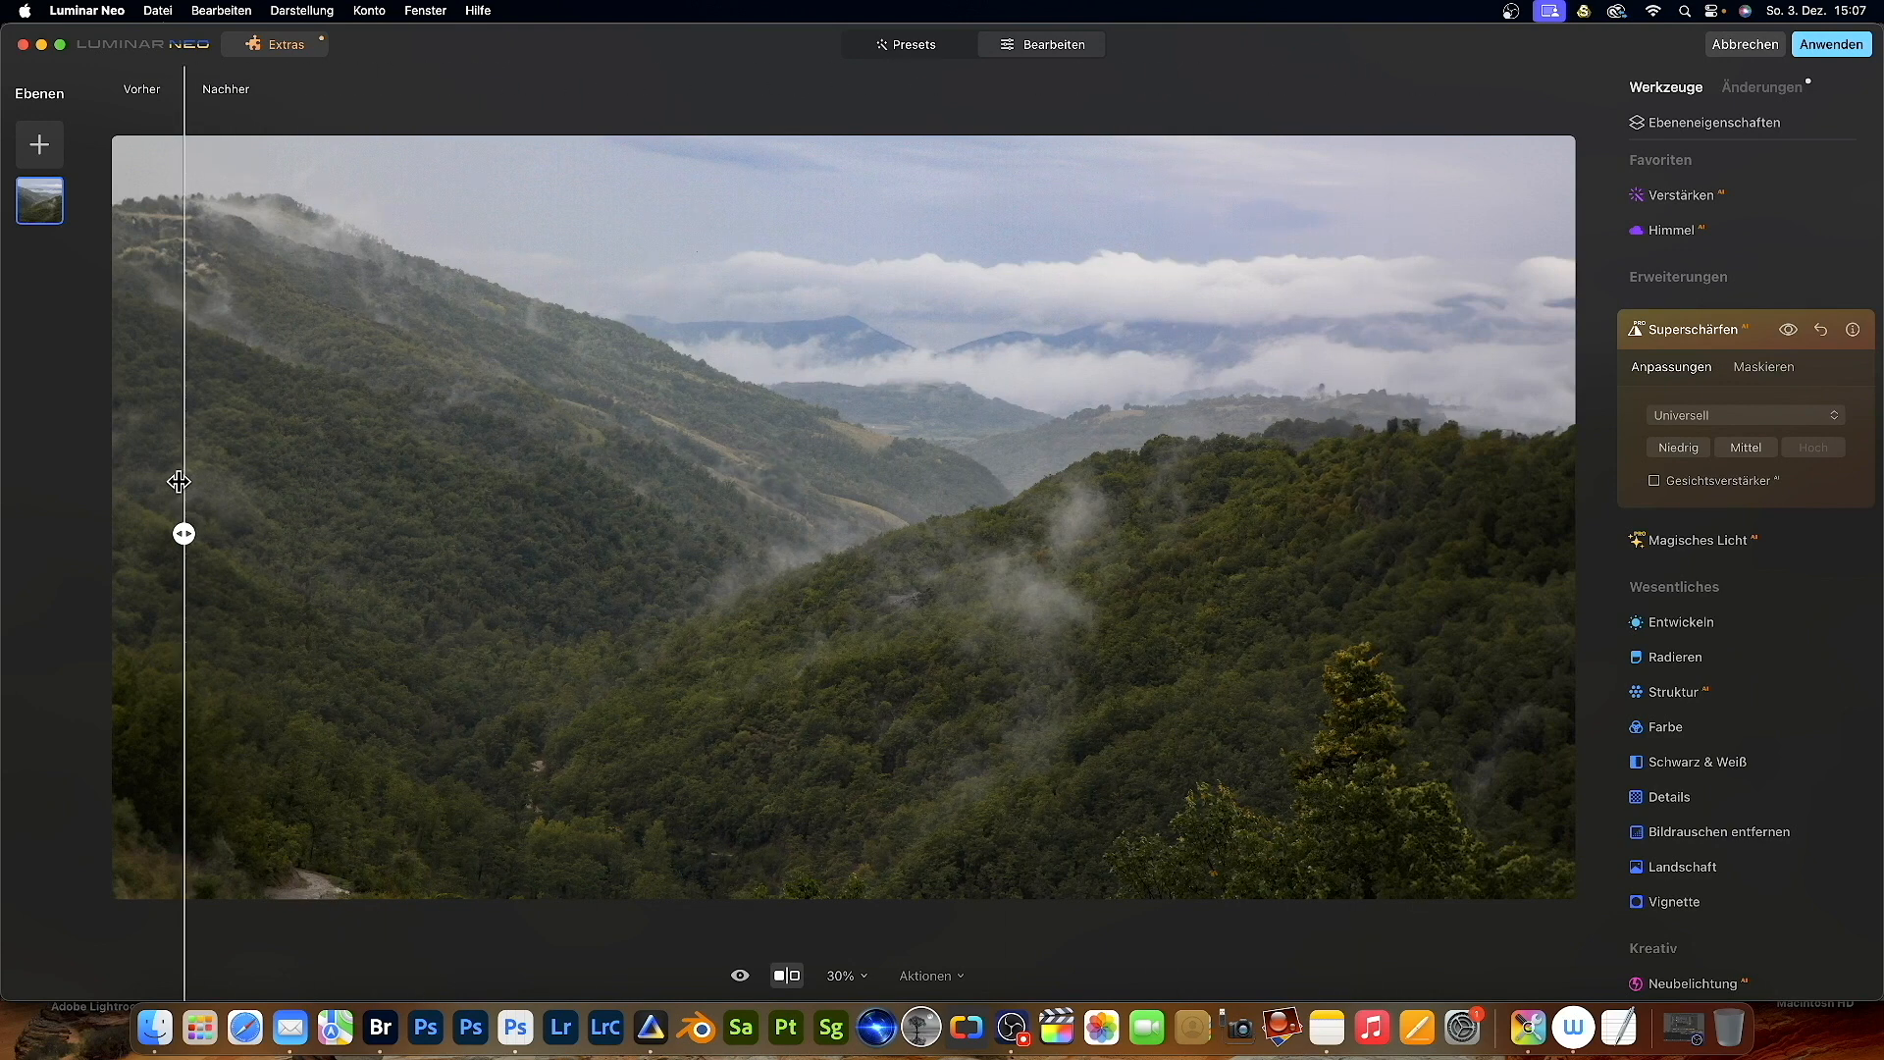
left_click(1831, 45)
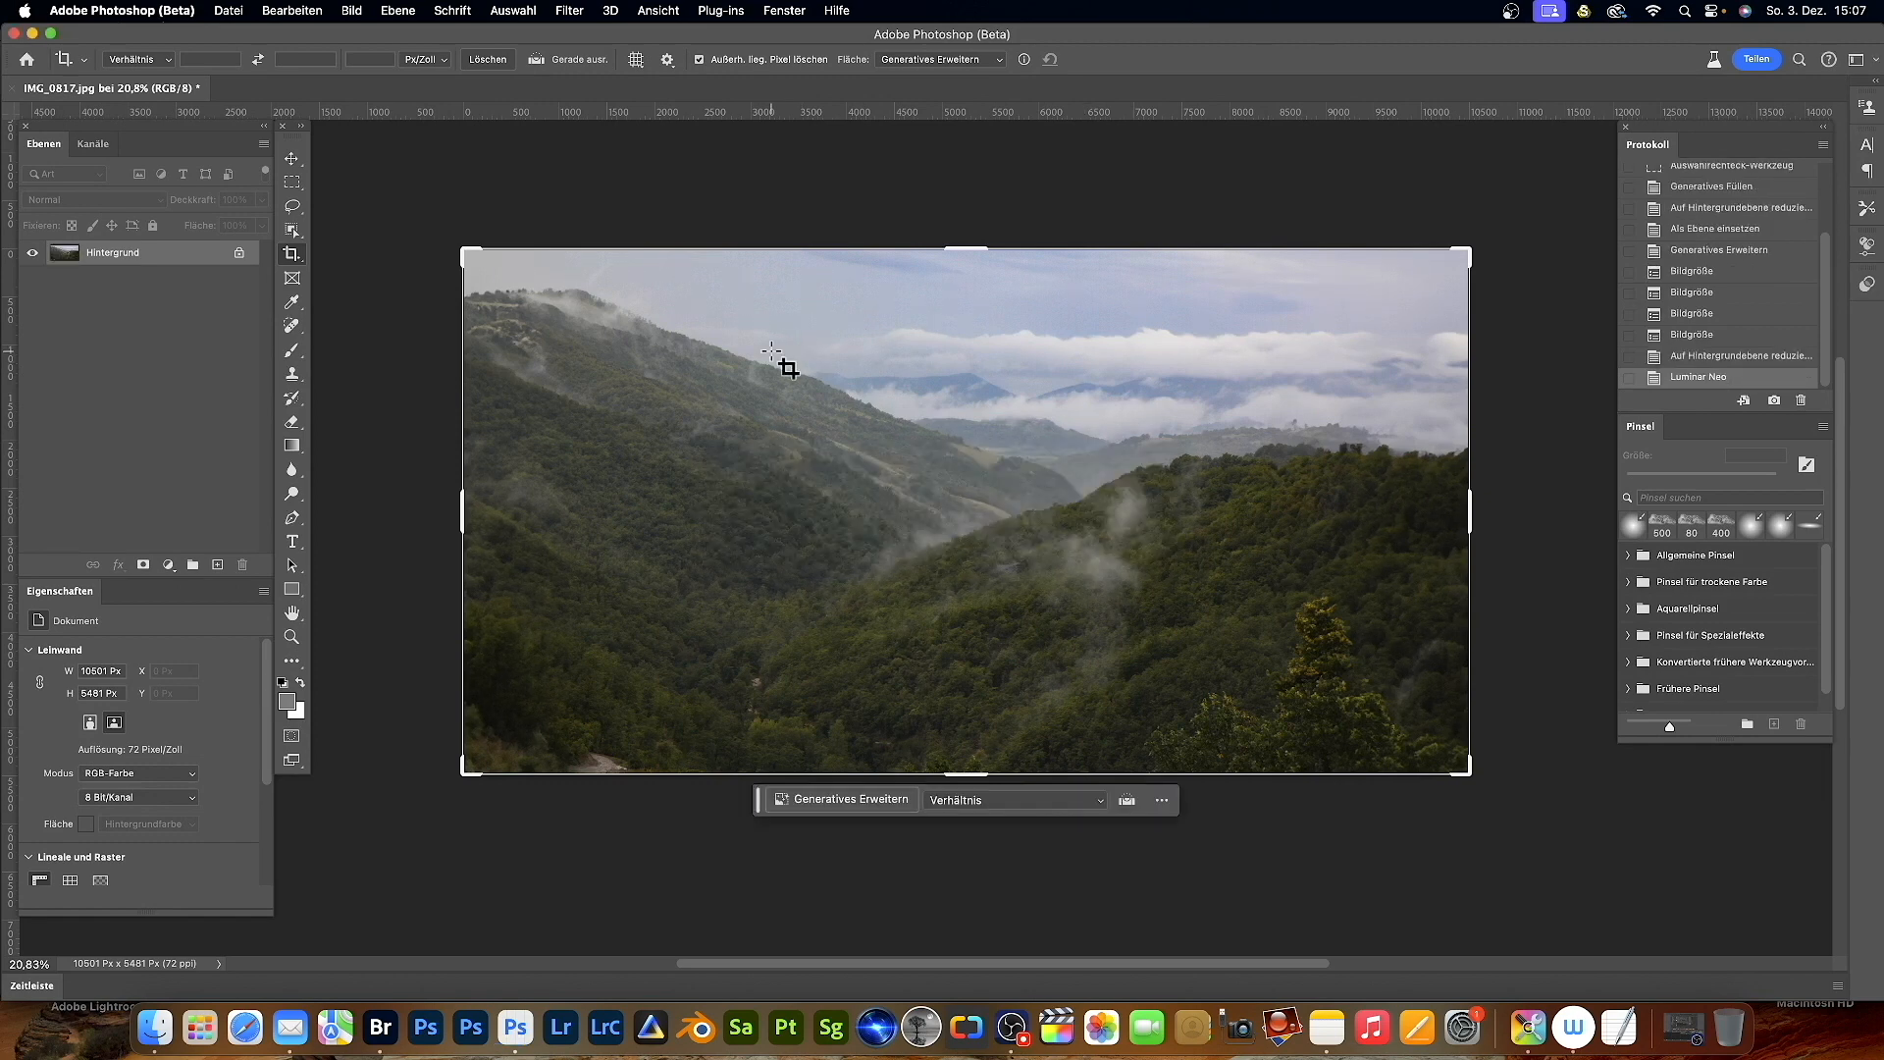
- Convert the locked background into a normal layer and switch to the Move tool
left_click(238, 252)
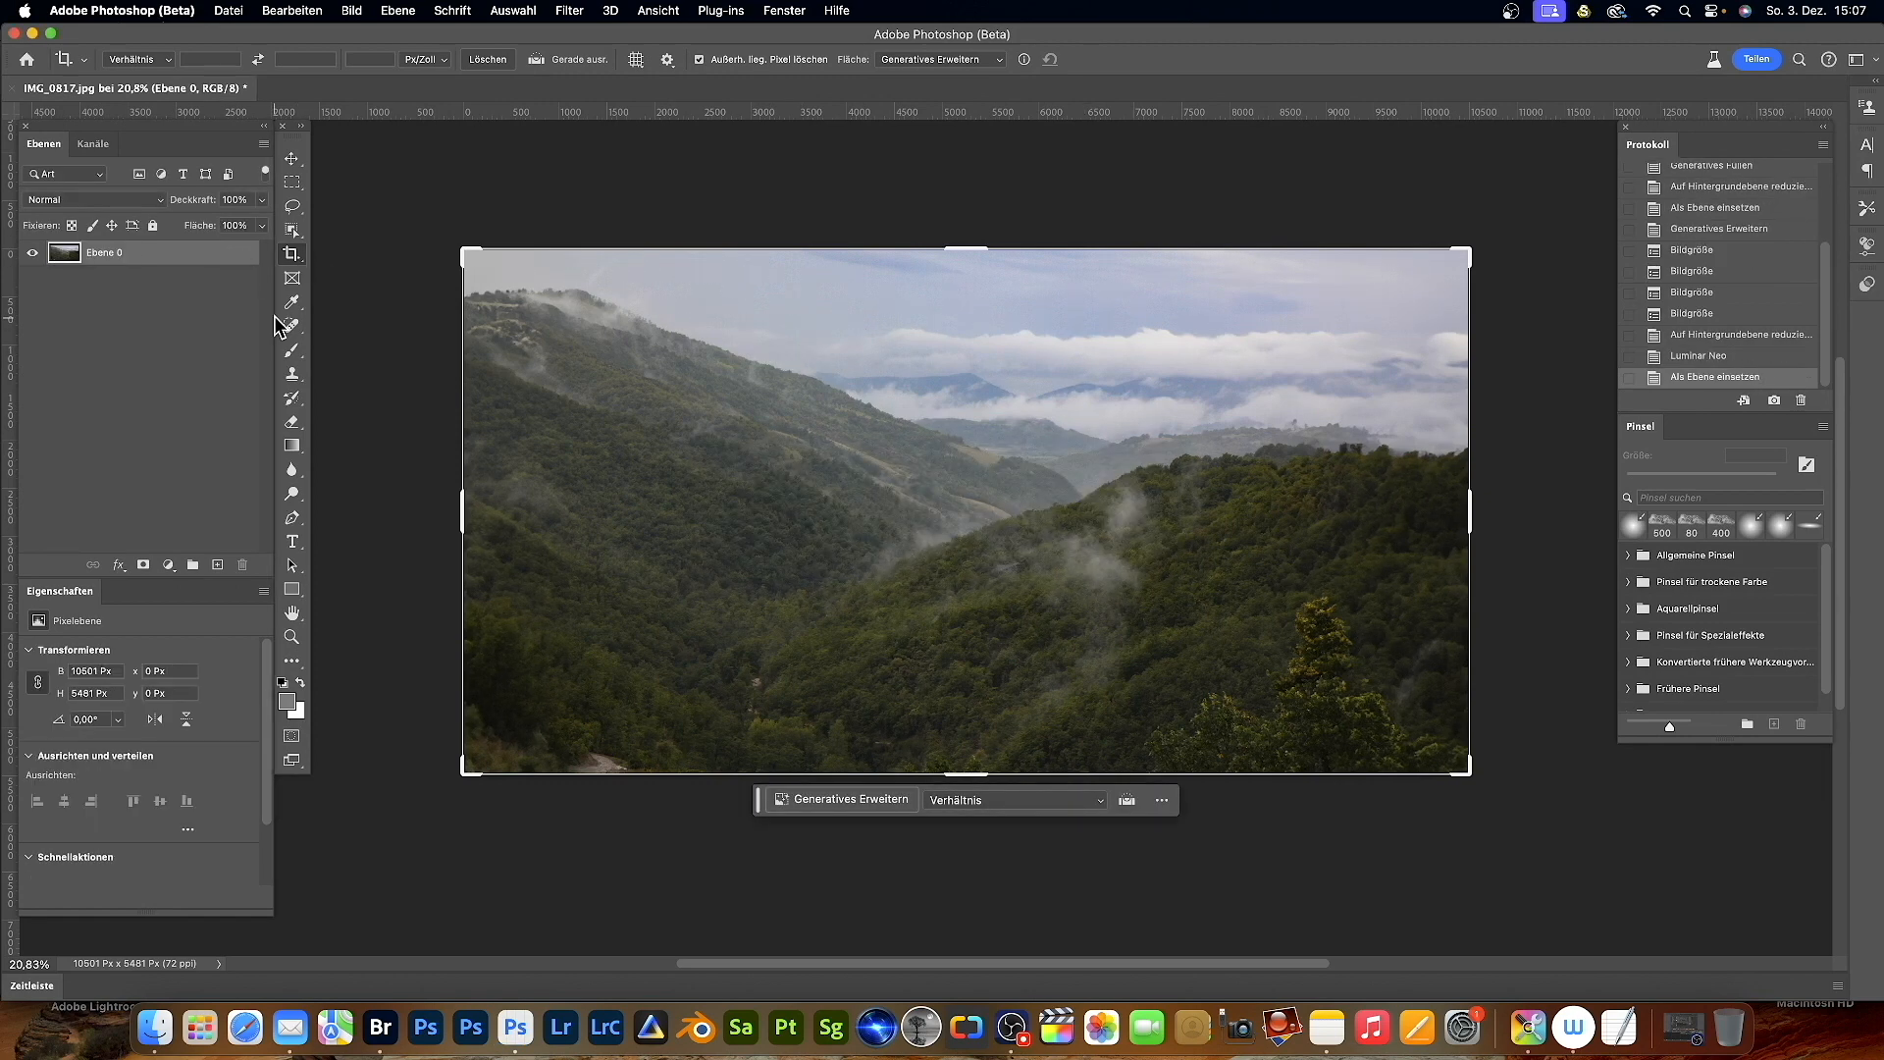
left_click(292, 158)
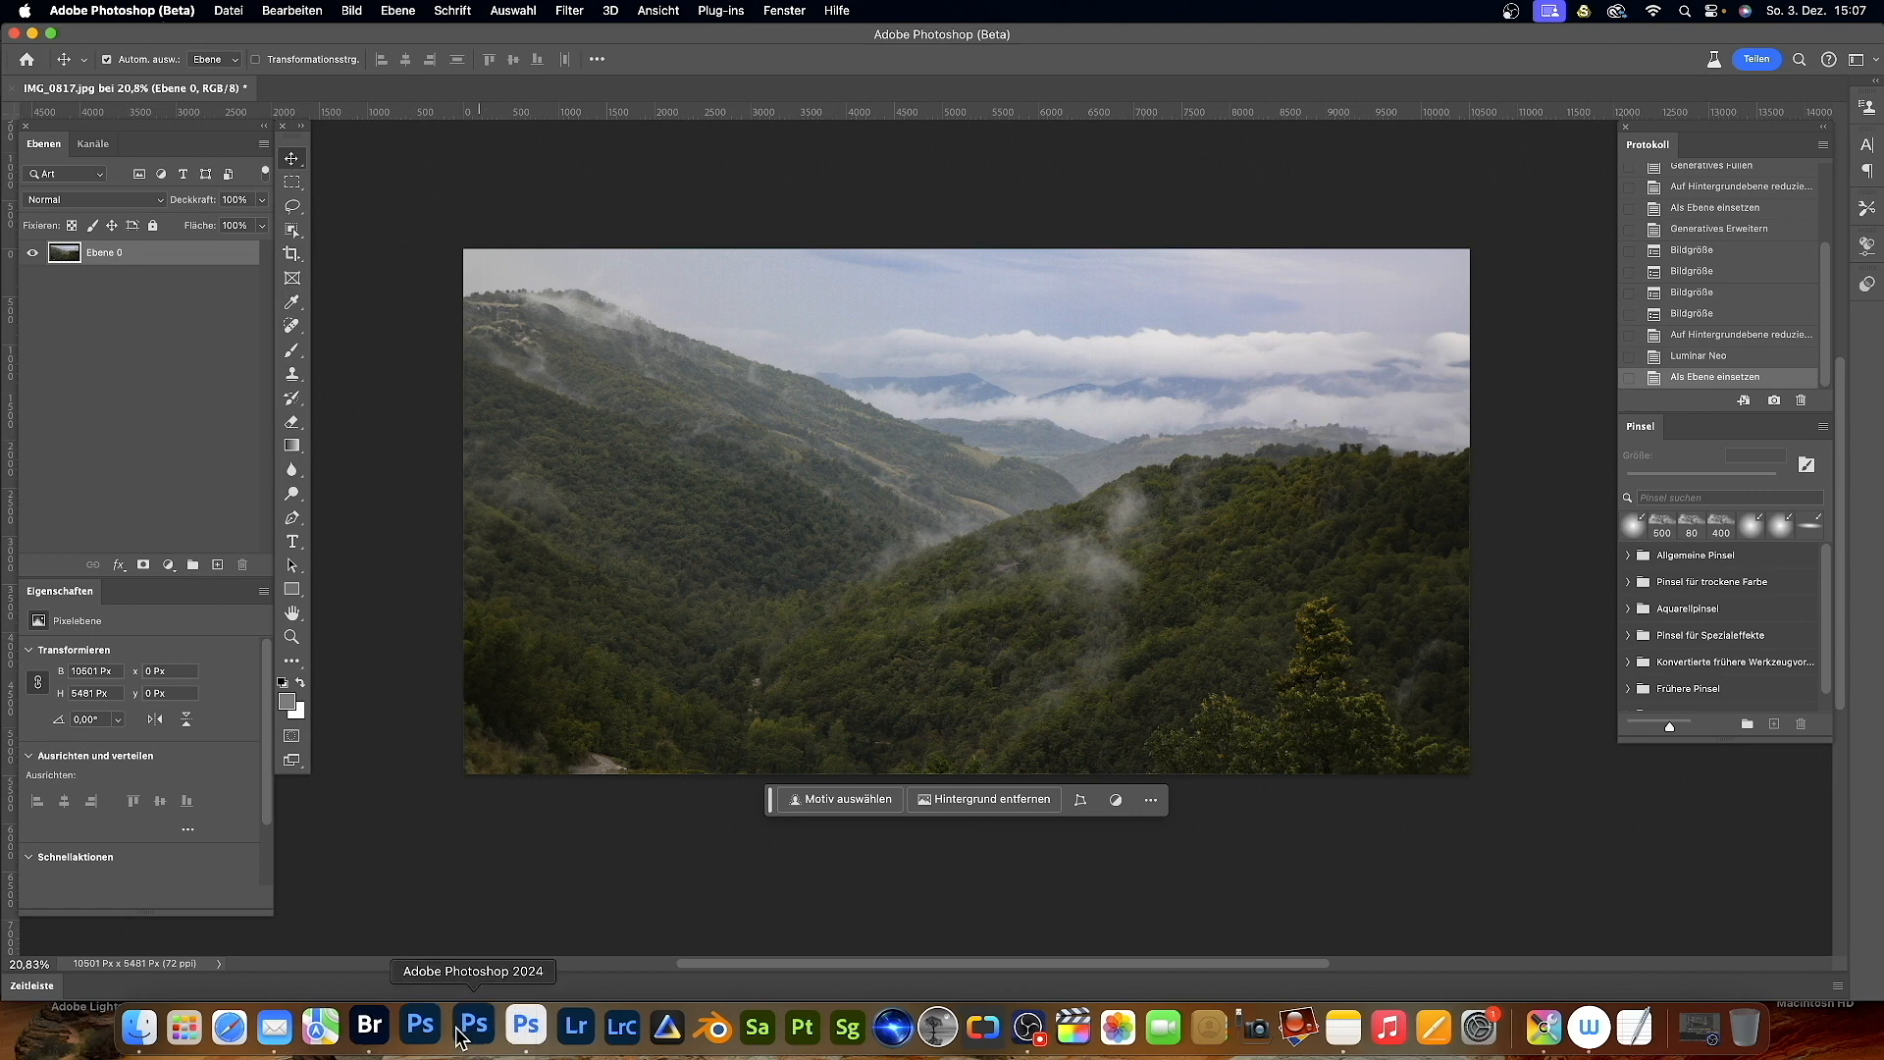
- Switch to Adobe Bridge, preview the tunnel image IMG_0817-Wiederhergestellt Kopie.jpg for reference, and return to Photoshop
left_click(381, 1027)
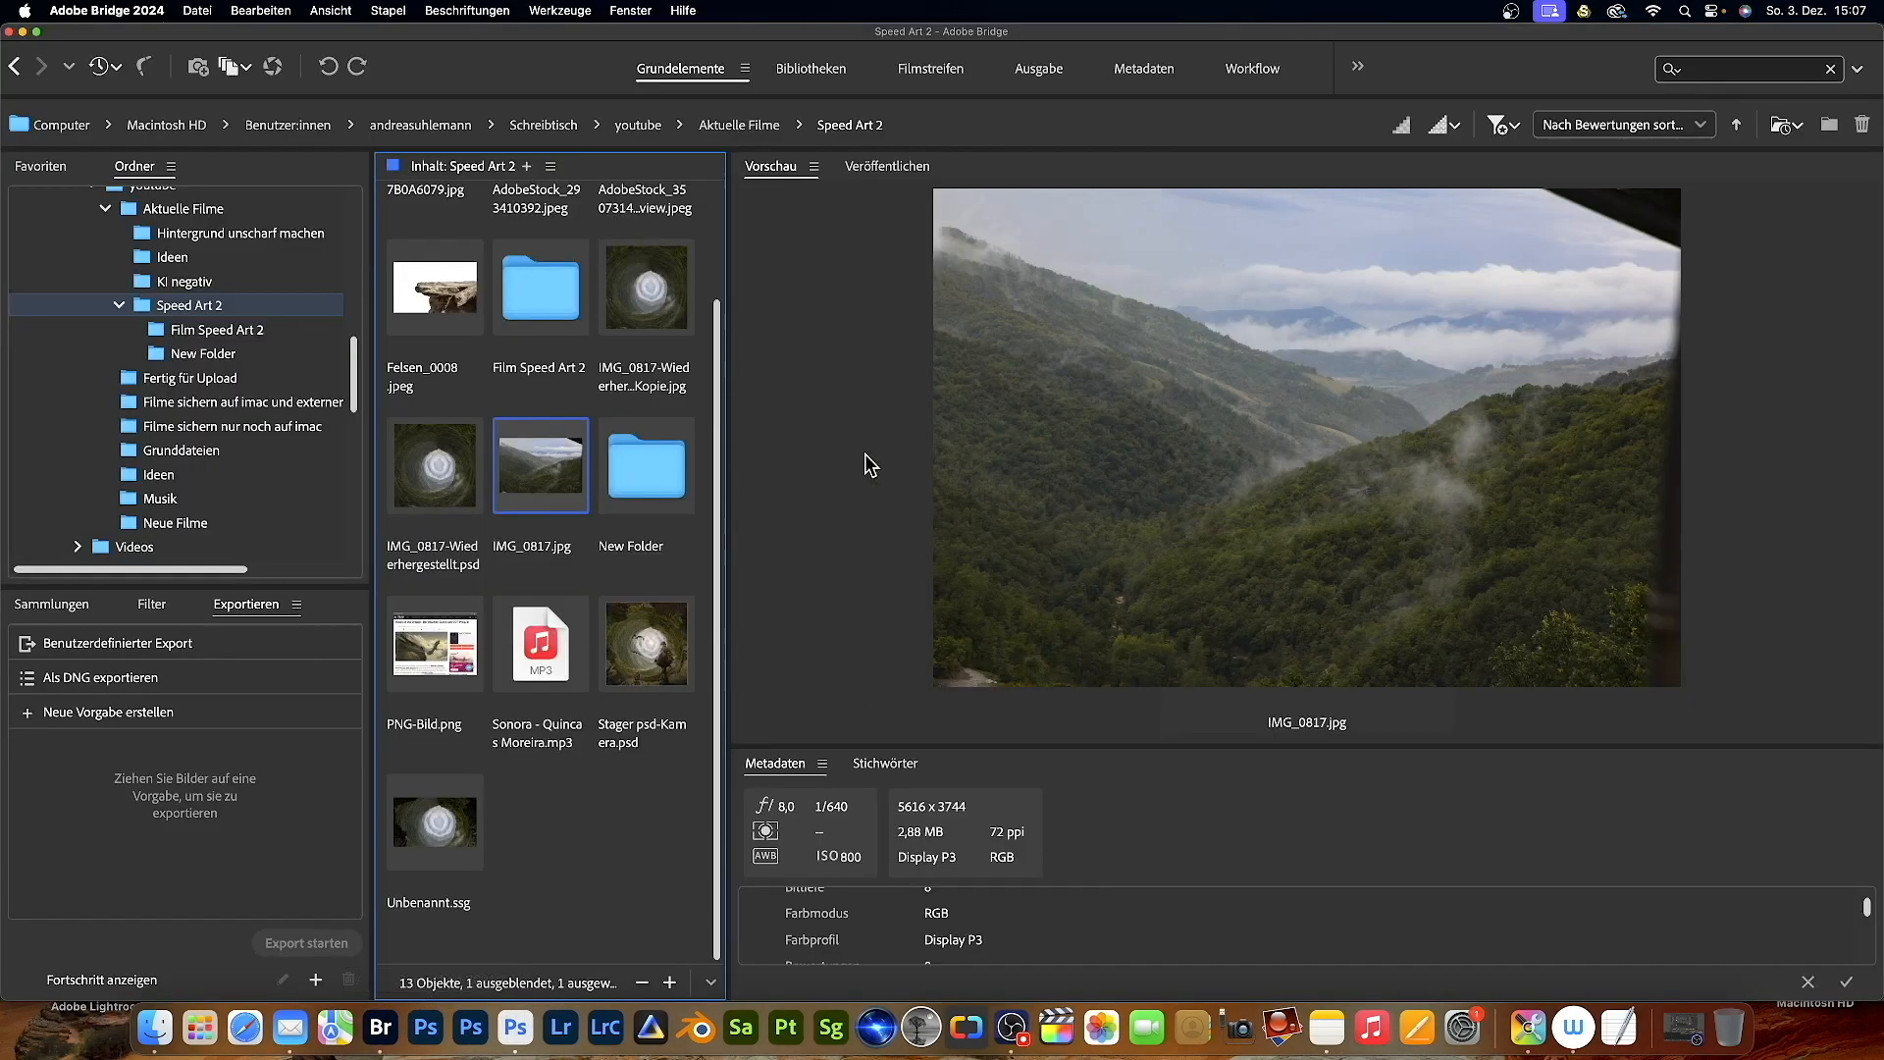
left_click(639, 280)
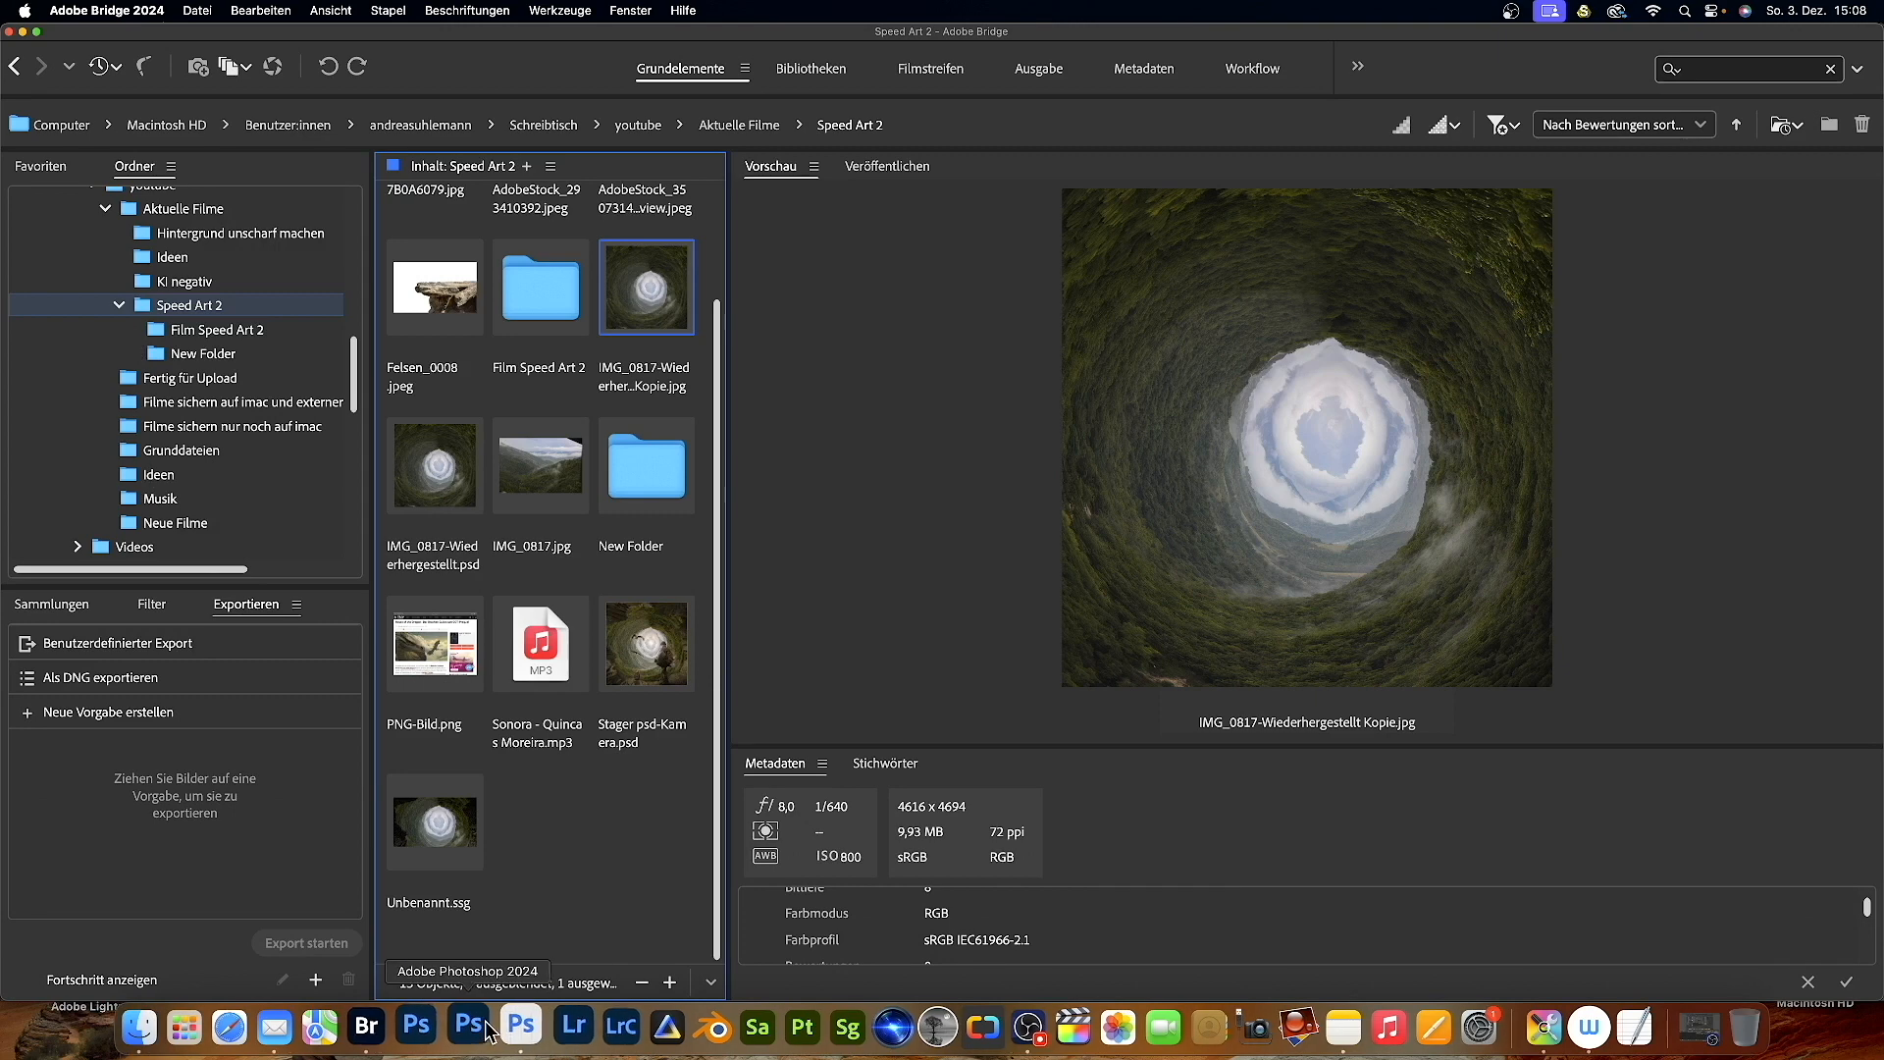
left_click(517, 1027)
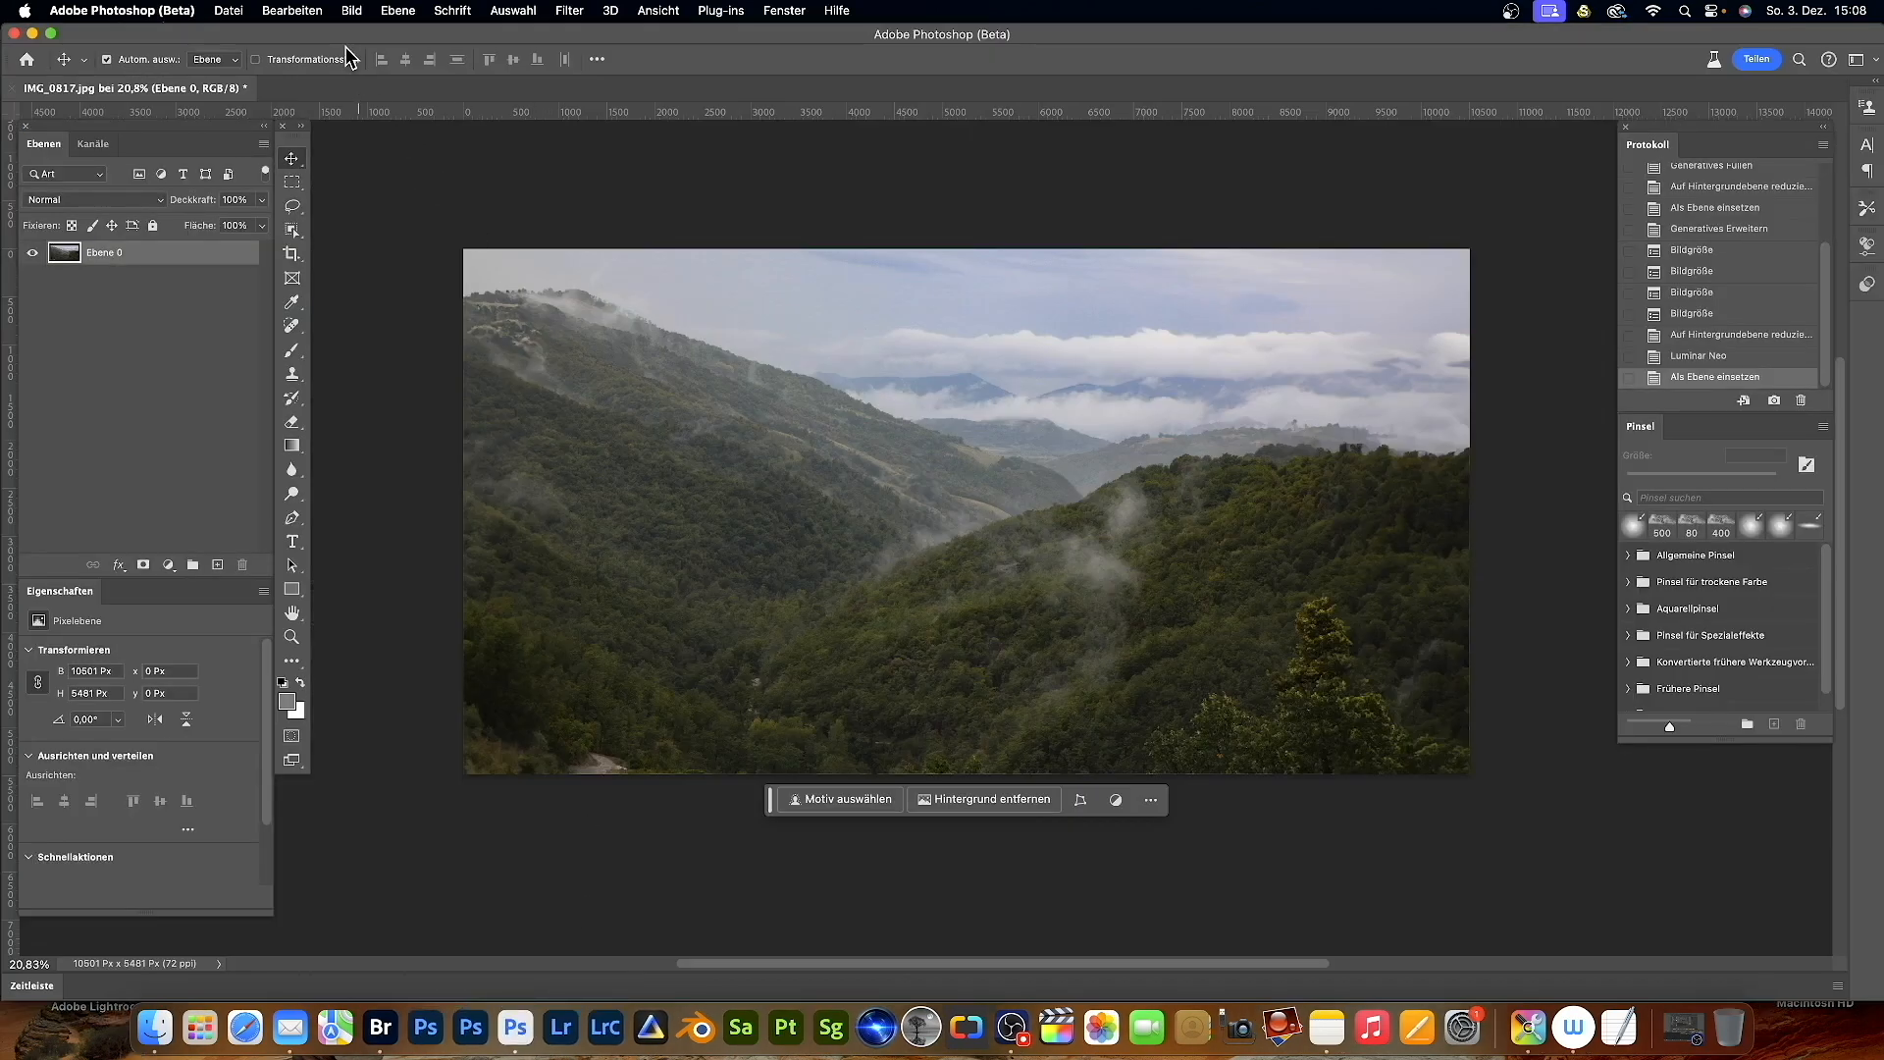
- Squeeze the landscape into a square by setting the image width to 5481 px without constraining the proportions
left_click(355, 13)
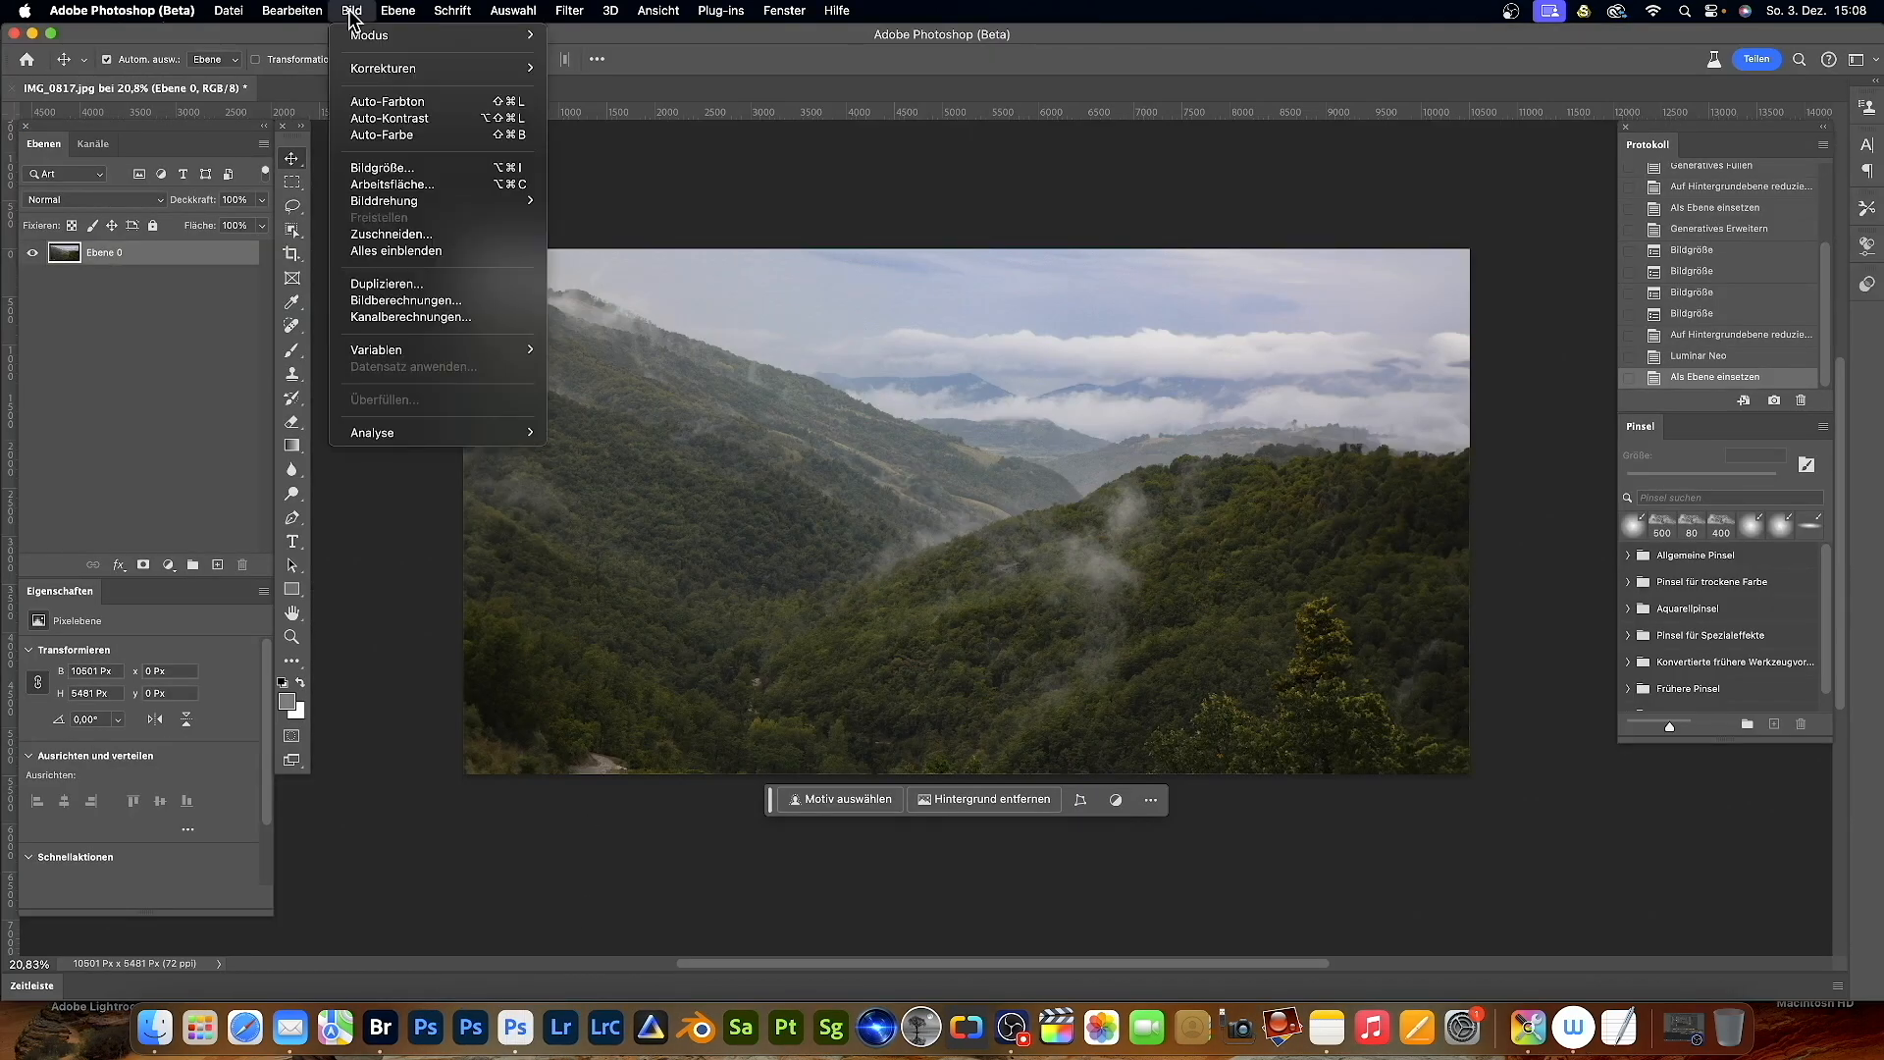
left_click(368, 169)
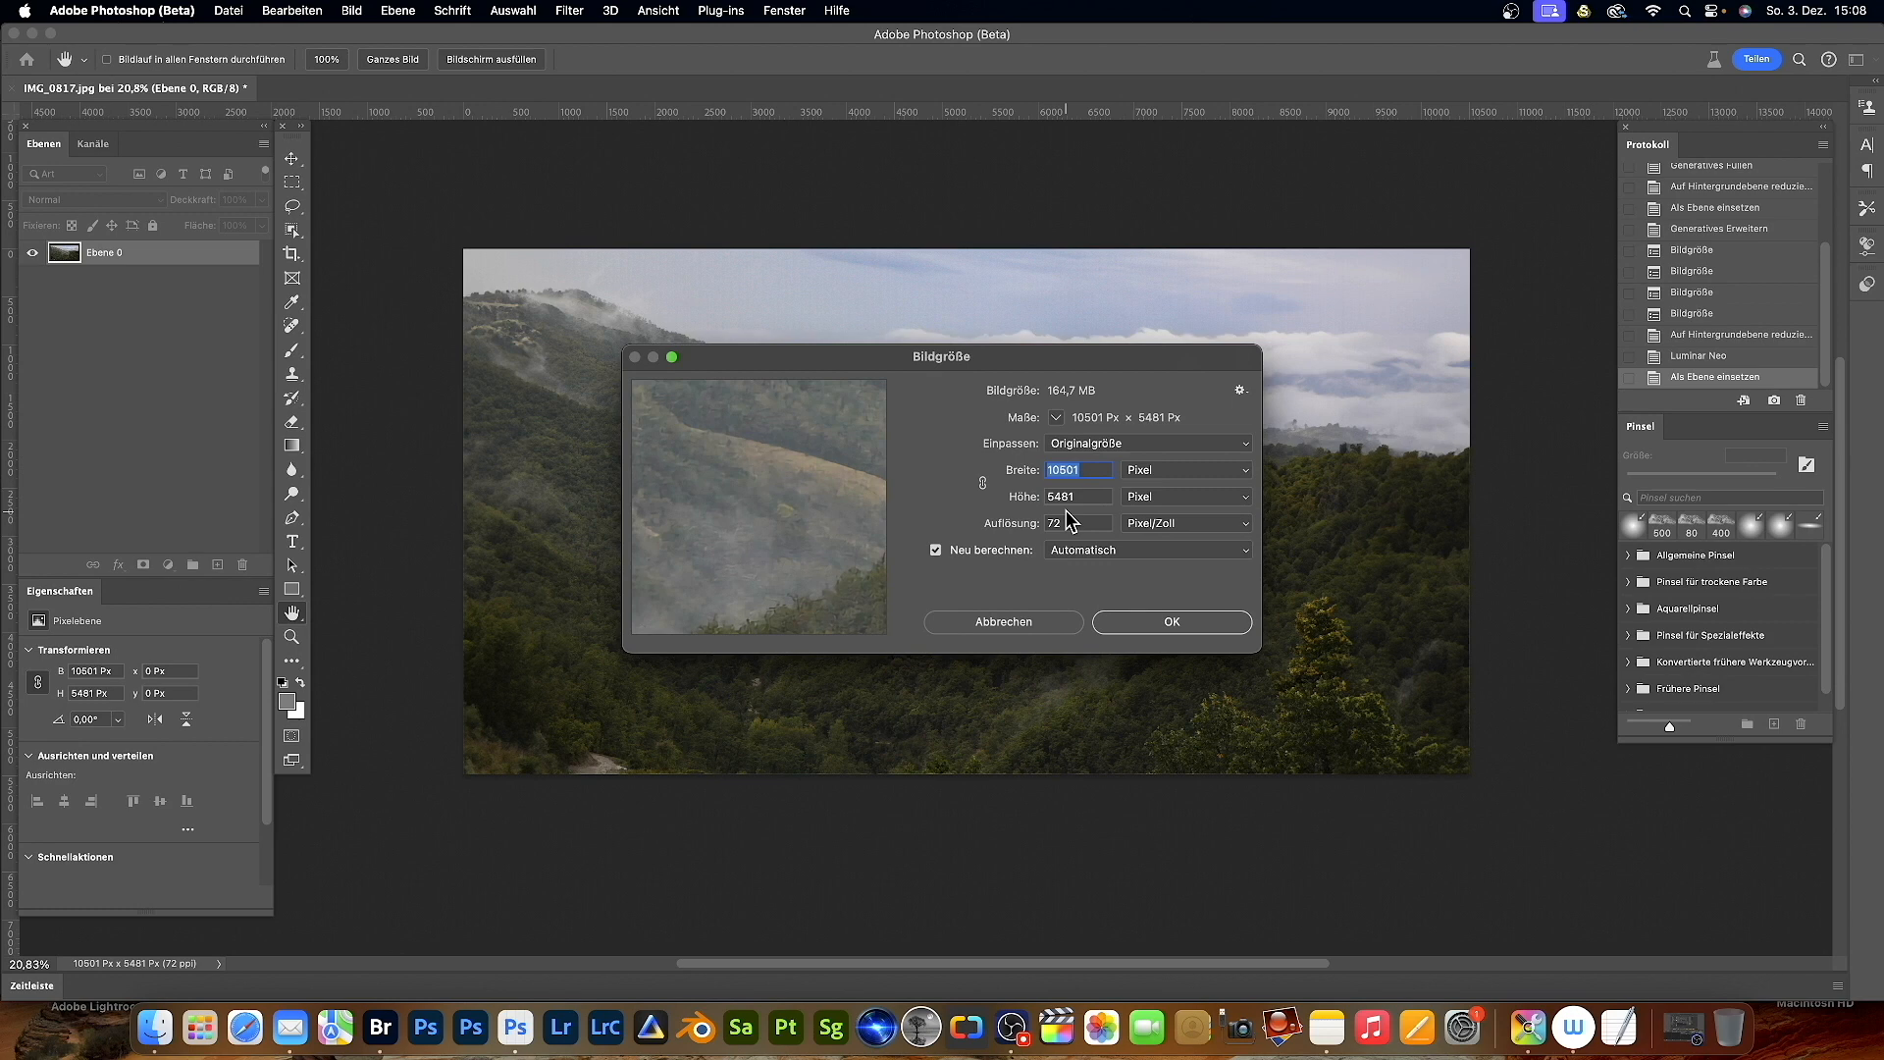
type("5")
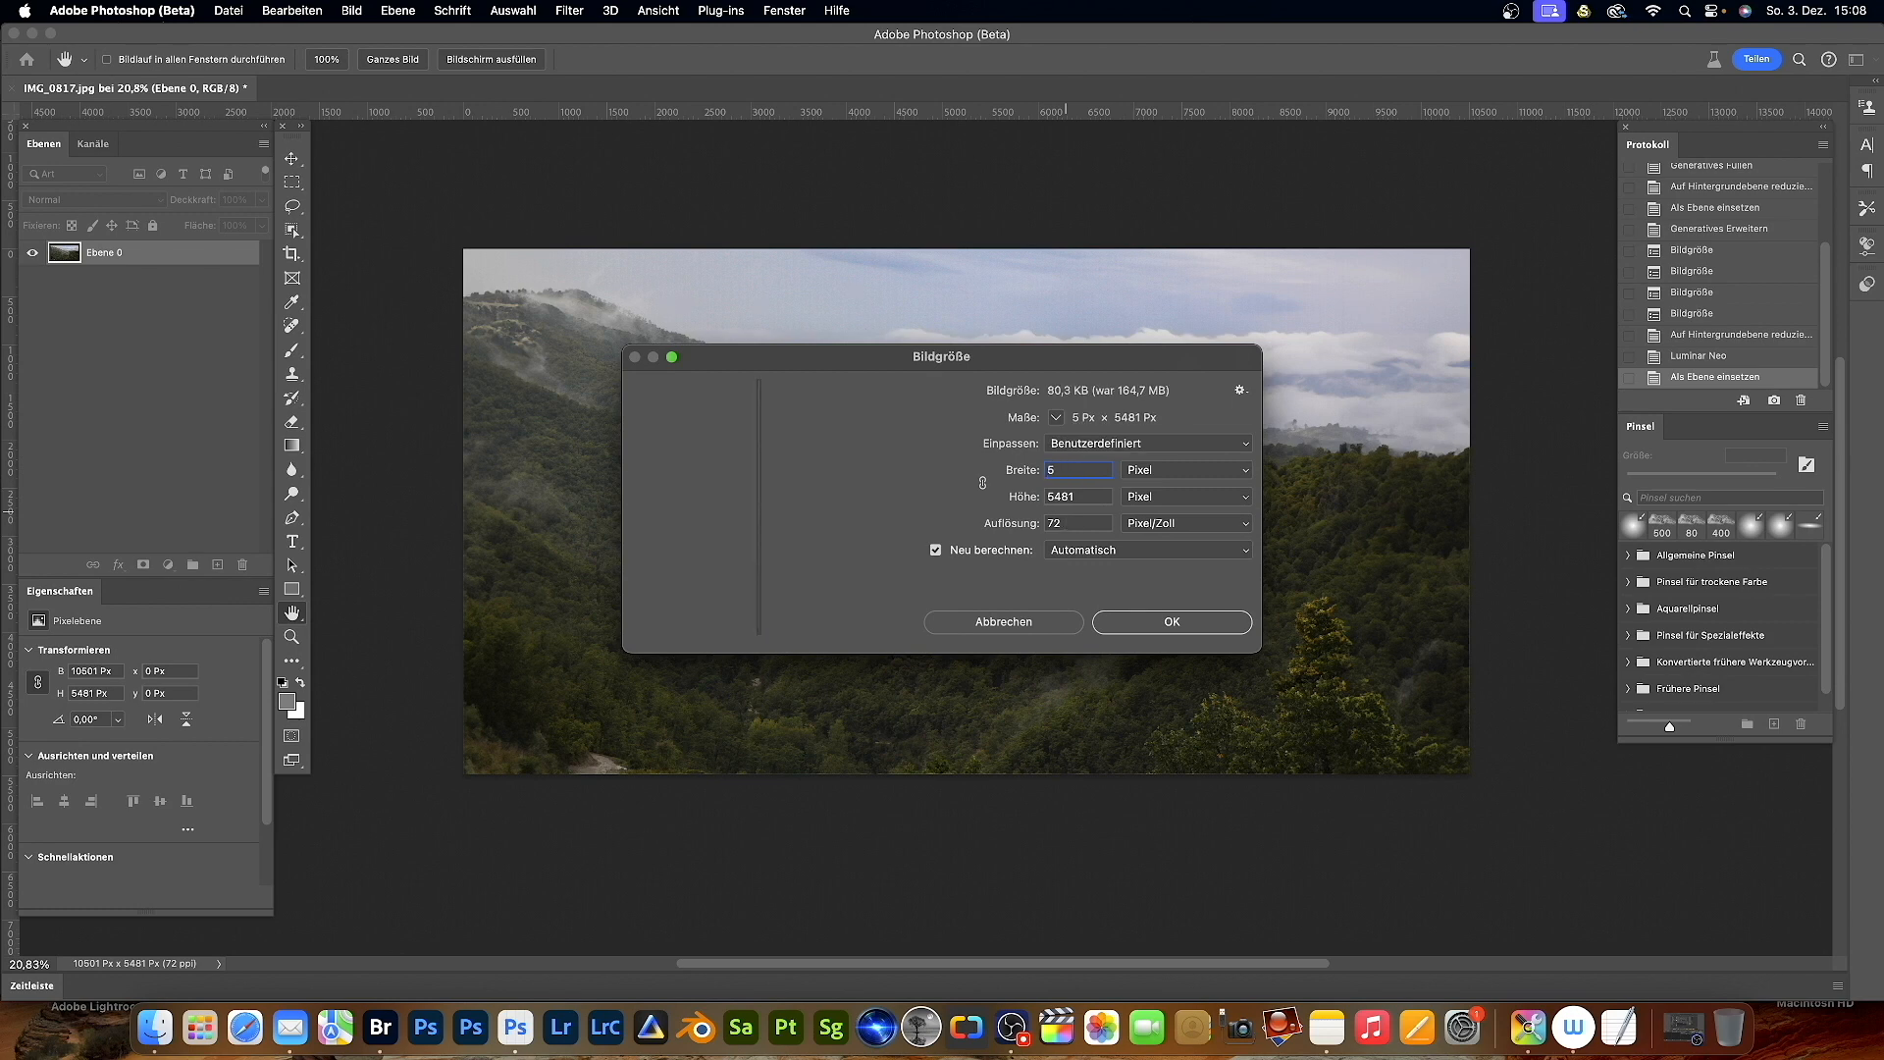
type("4")
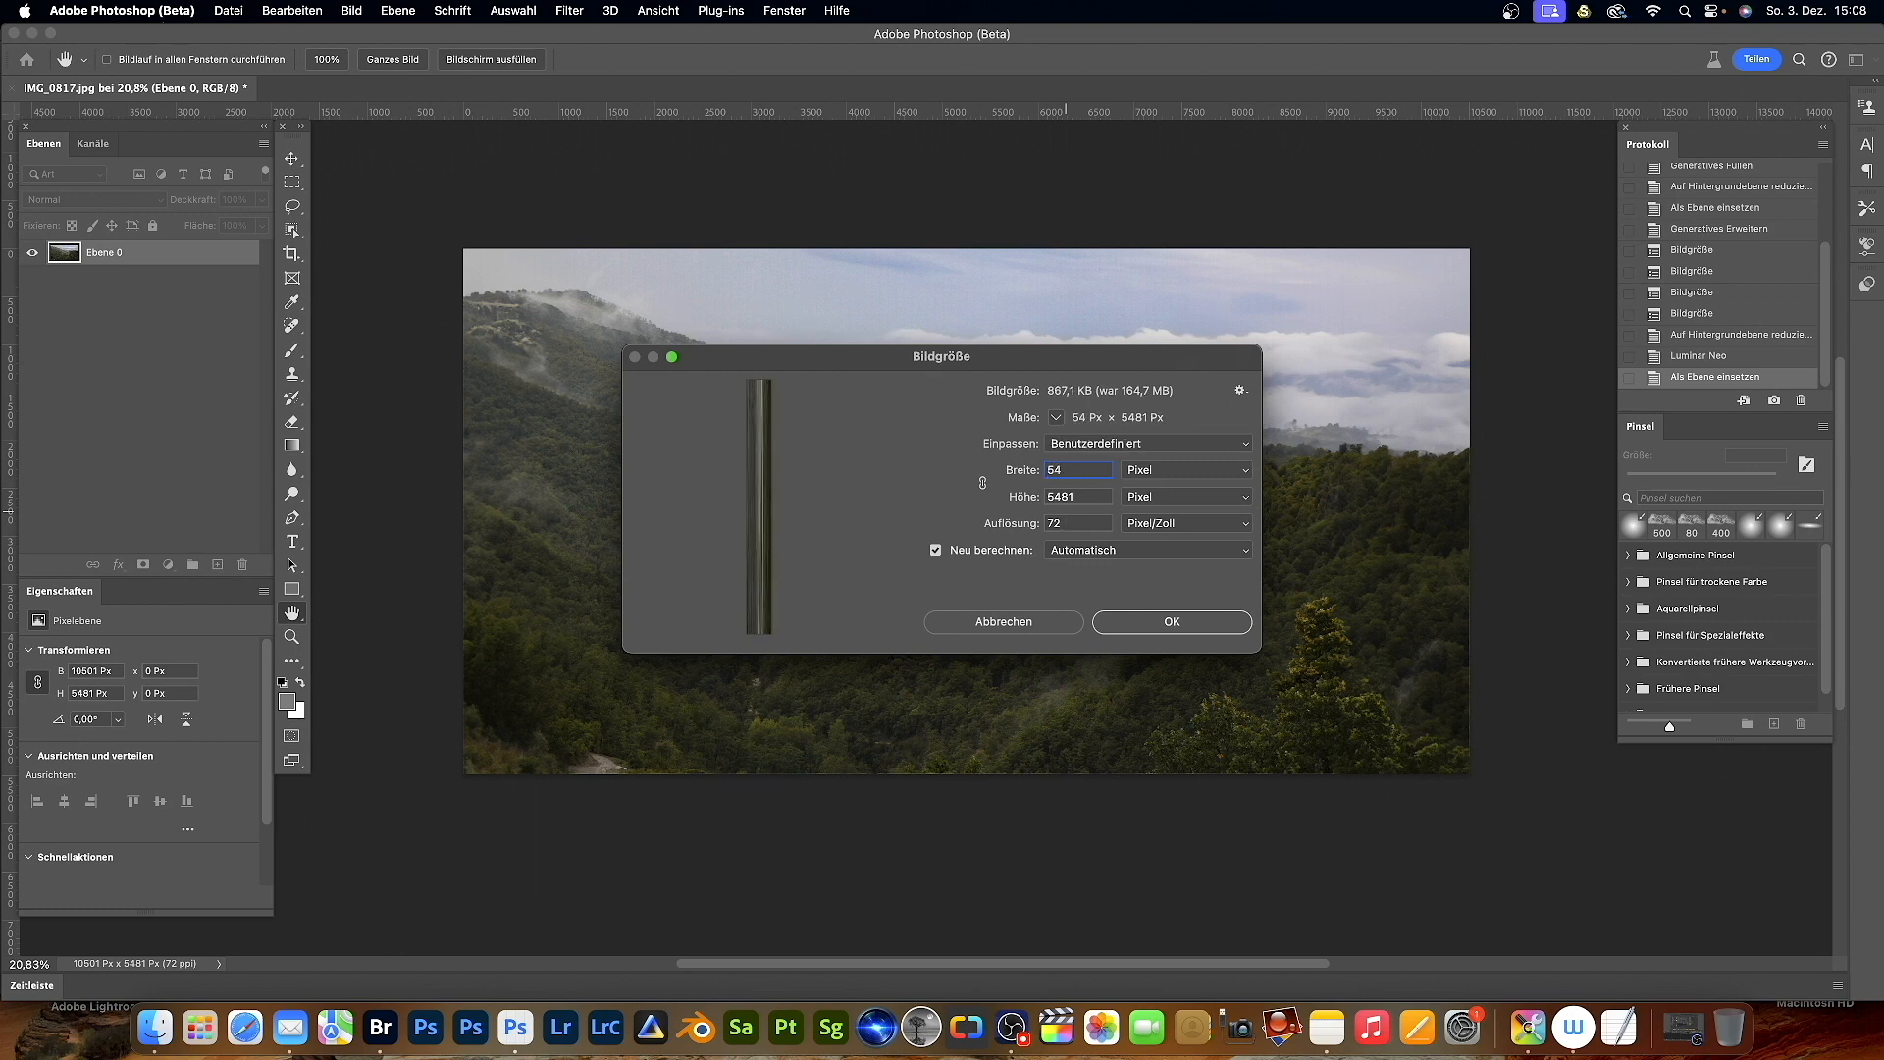
type("81")
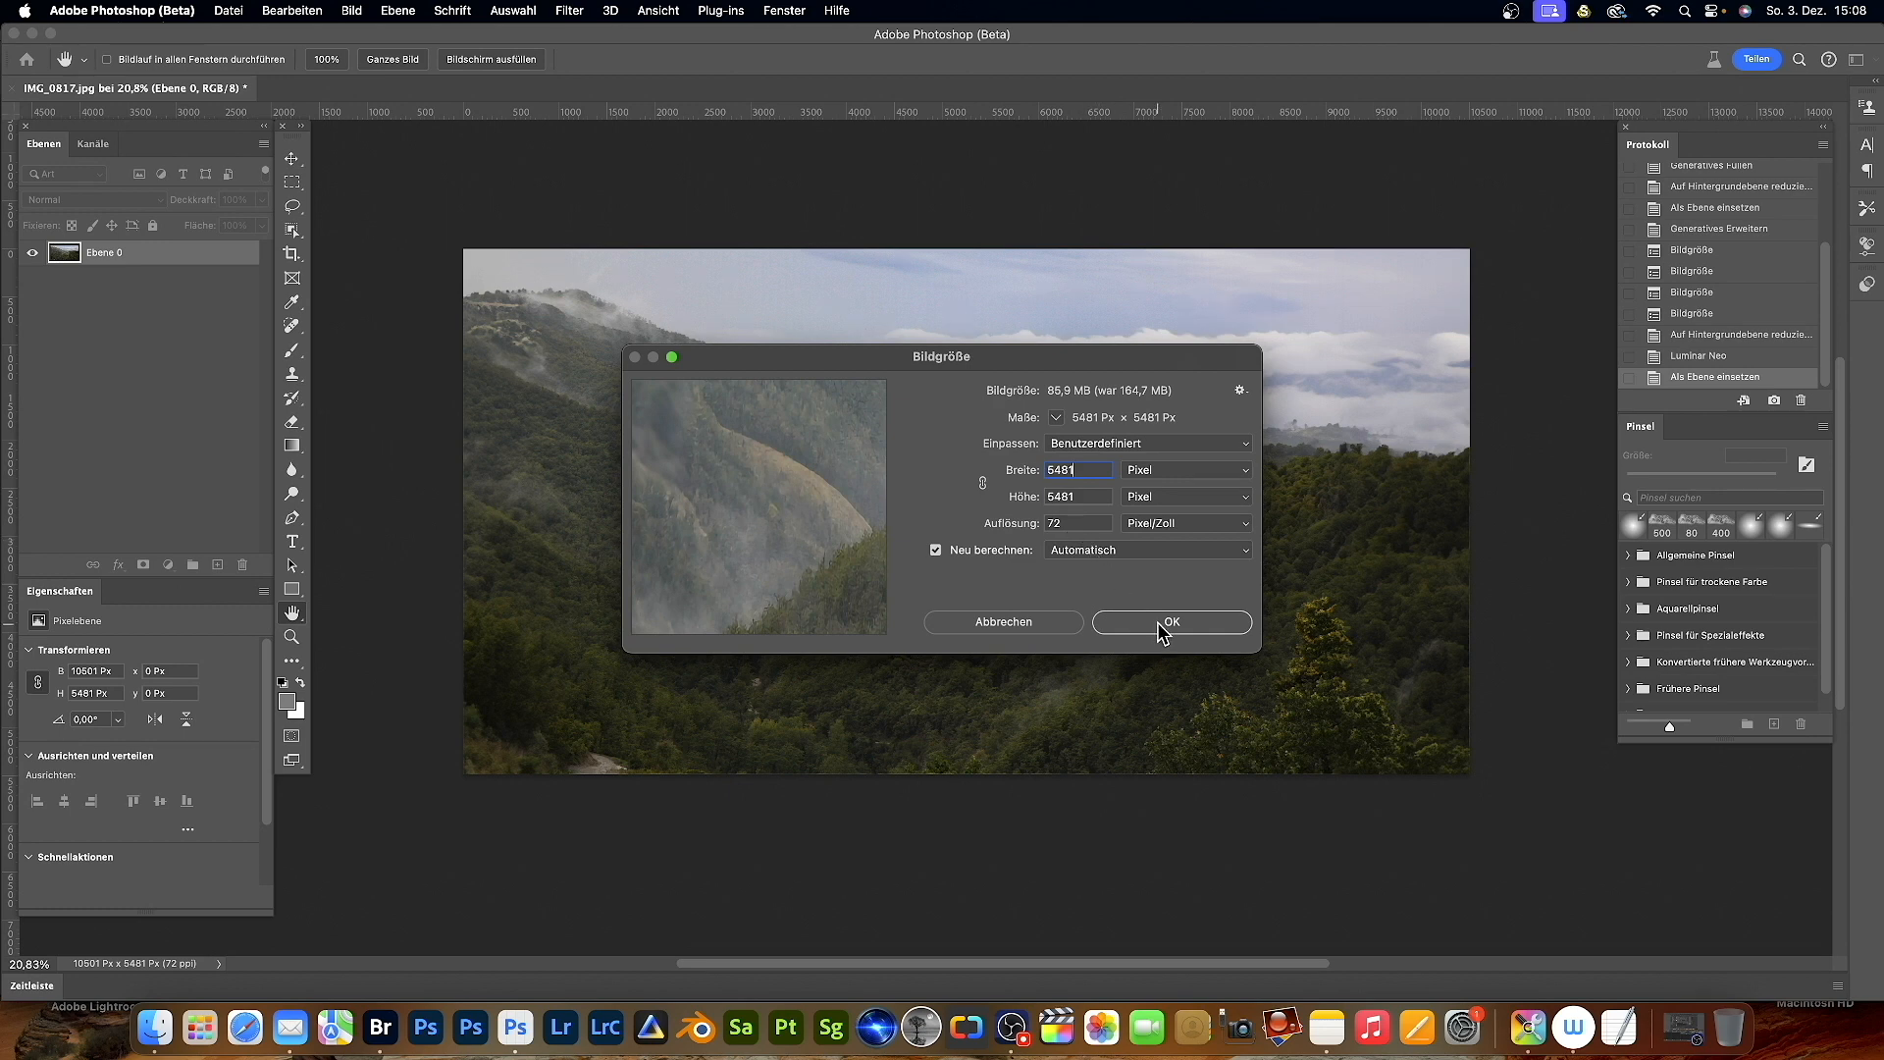
left_click(1157, 622)
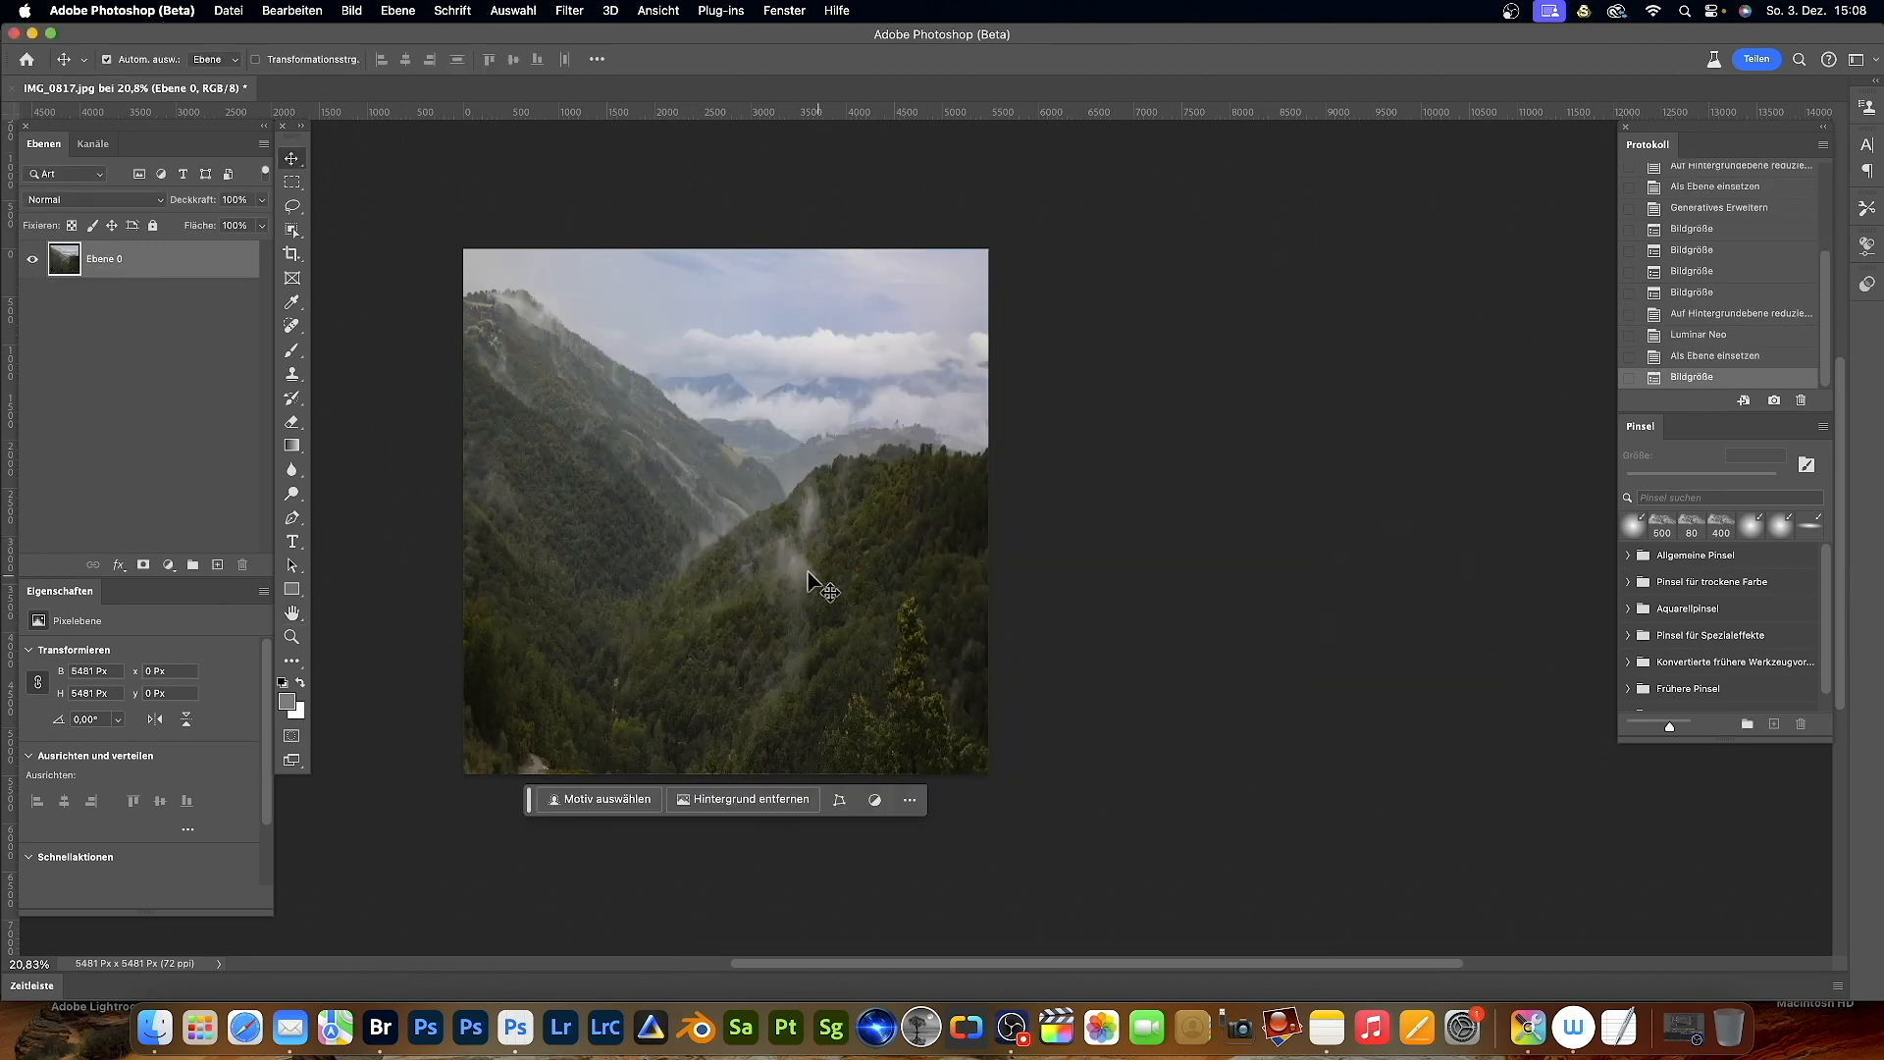
- Apply the Polarkoordinaten distortion filter to the square landscape with the Rechteckig -> Polar option
scroll(765, 555, "left", 5)
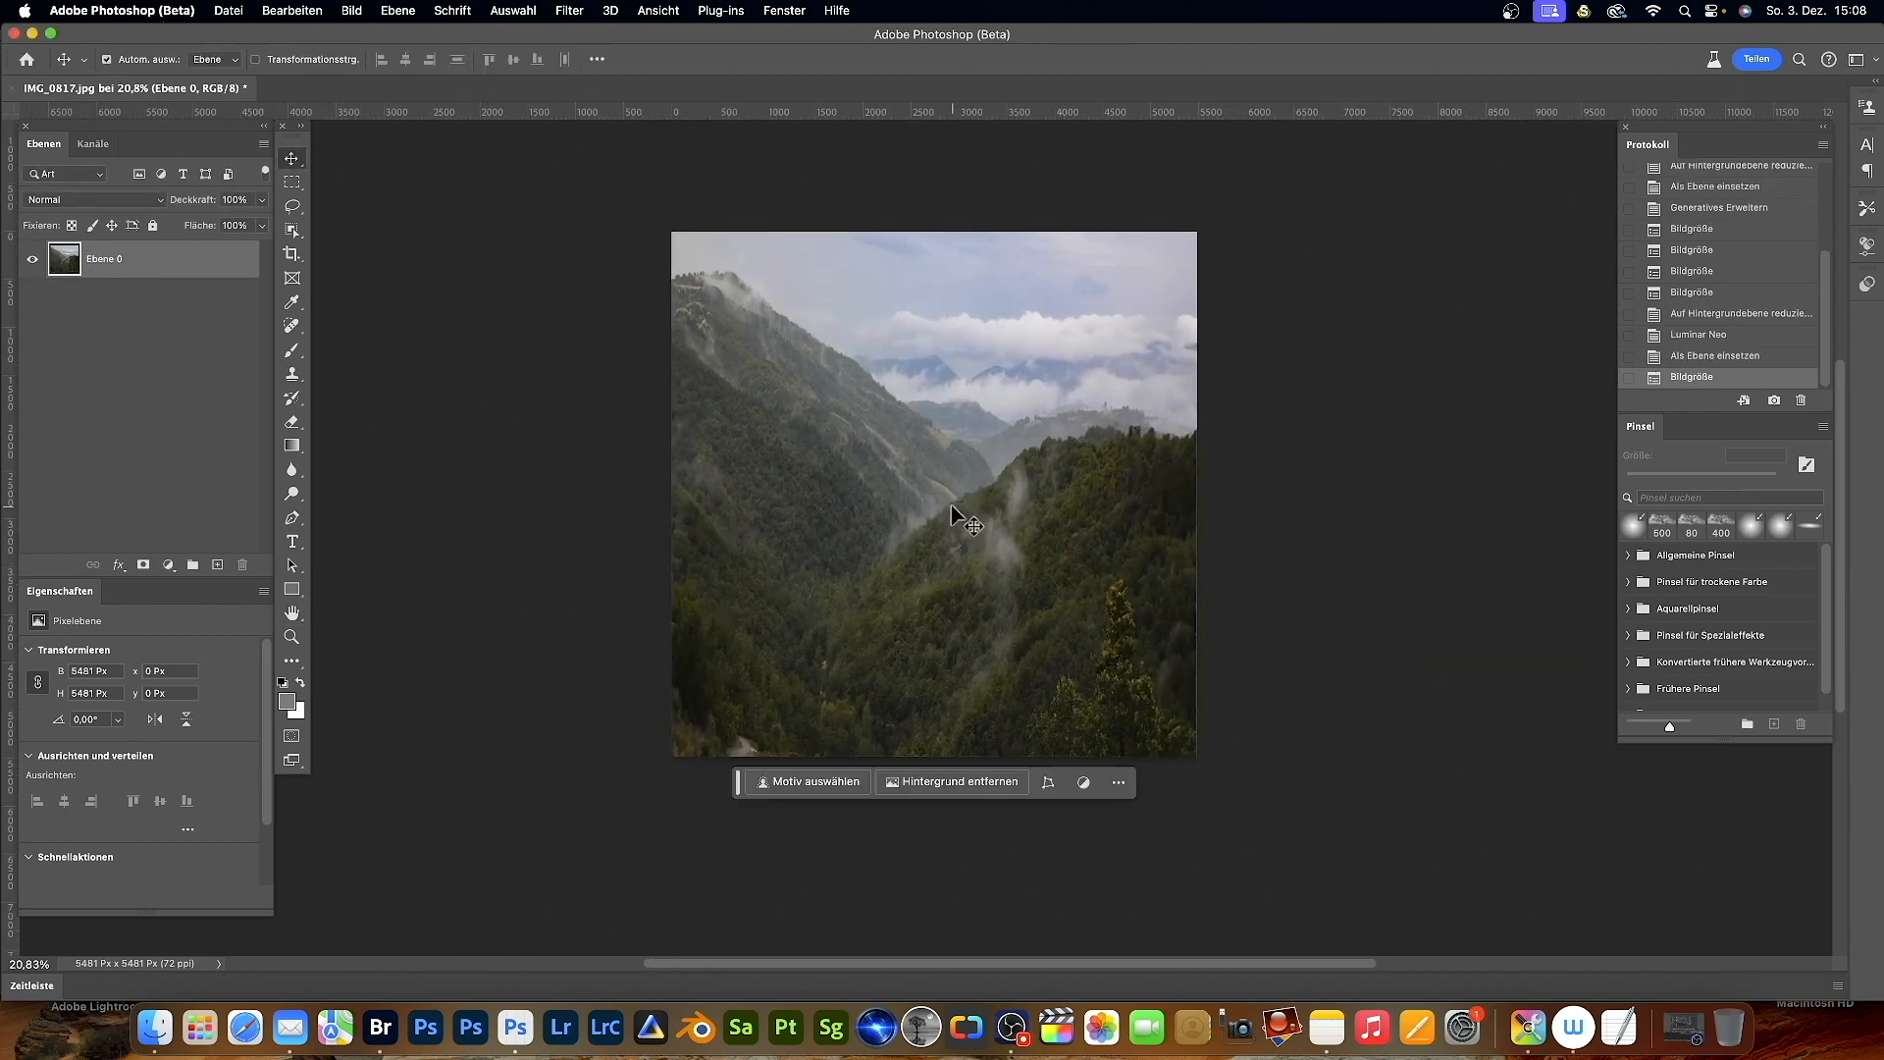
scroll(952, 508, "up", 3, "alt")
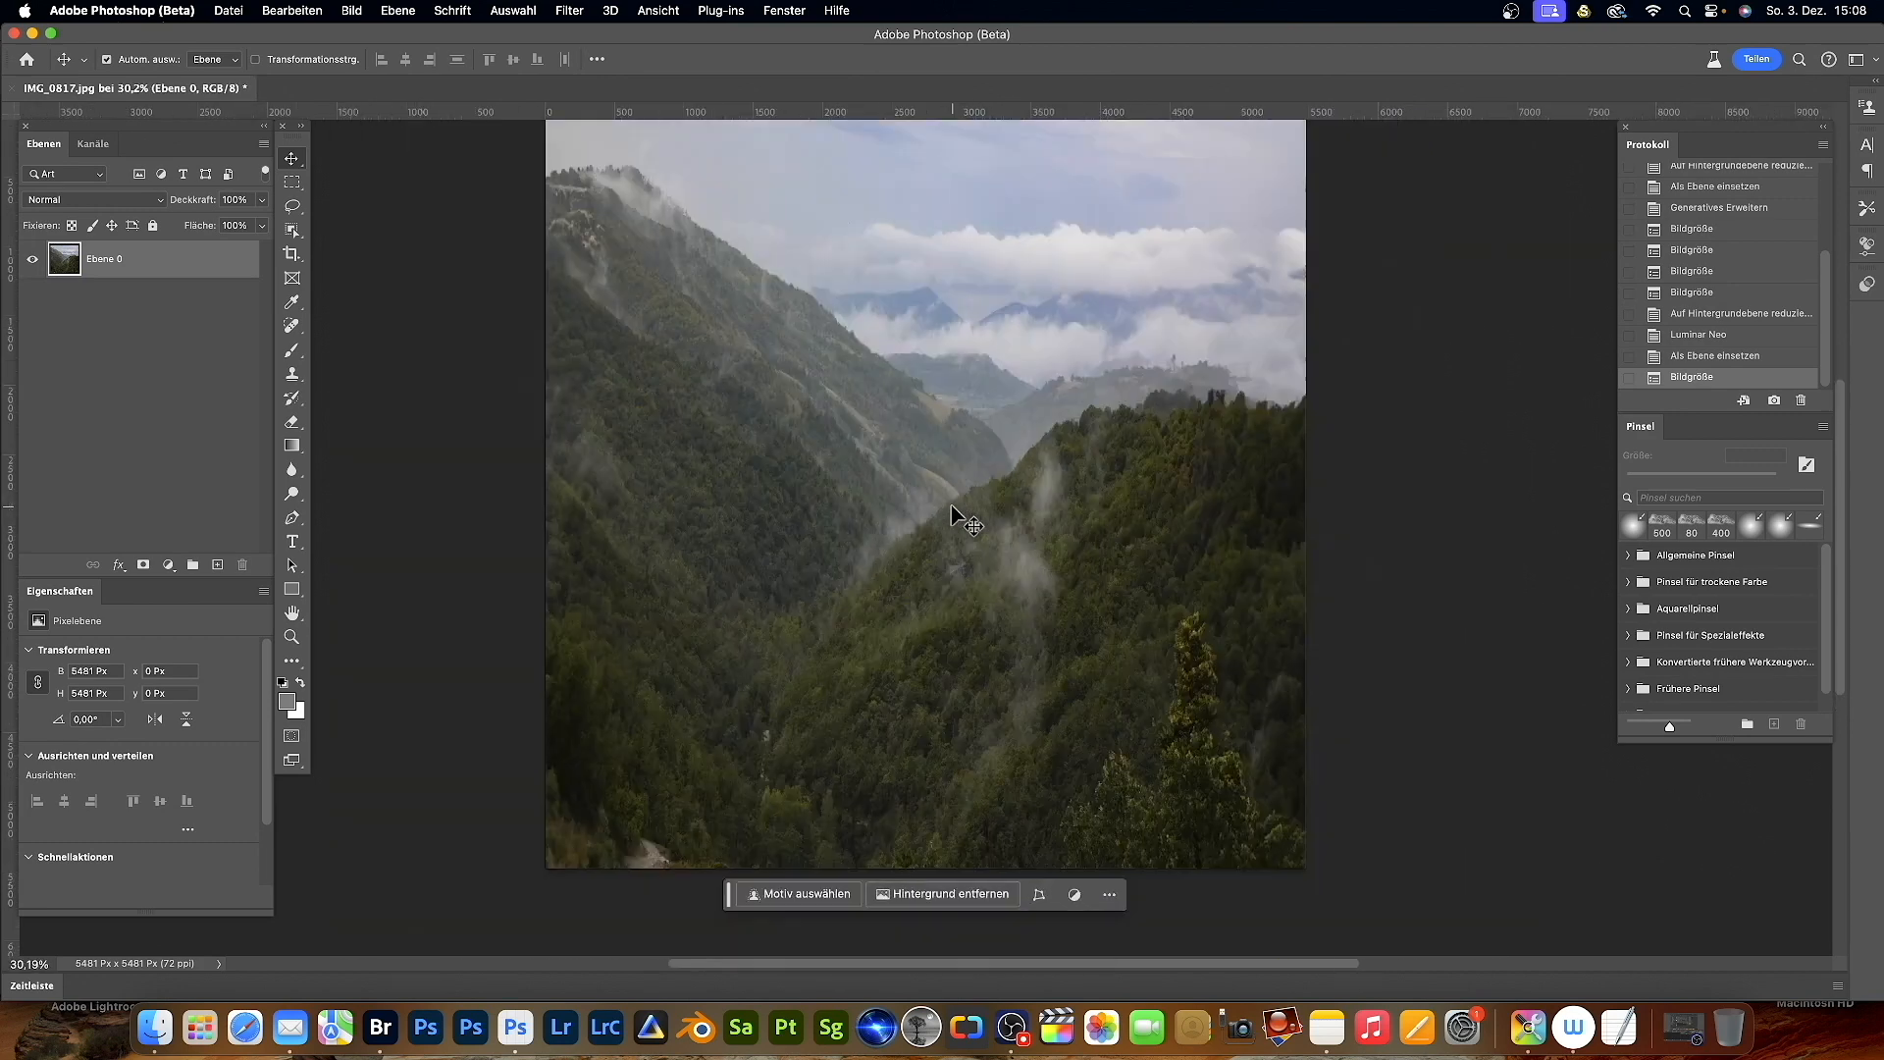
scroll(952, 504, "up", 2)
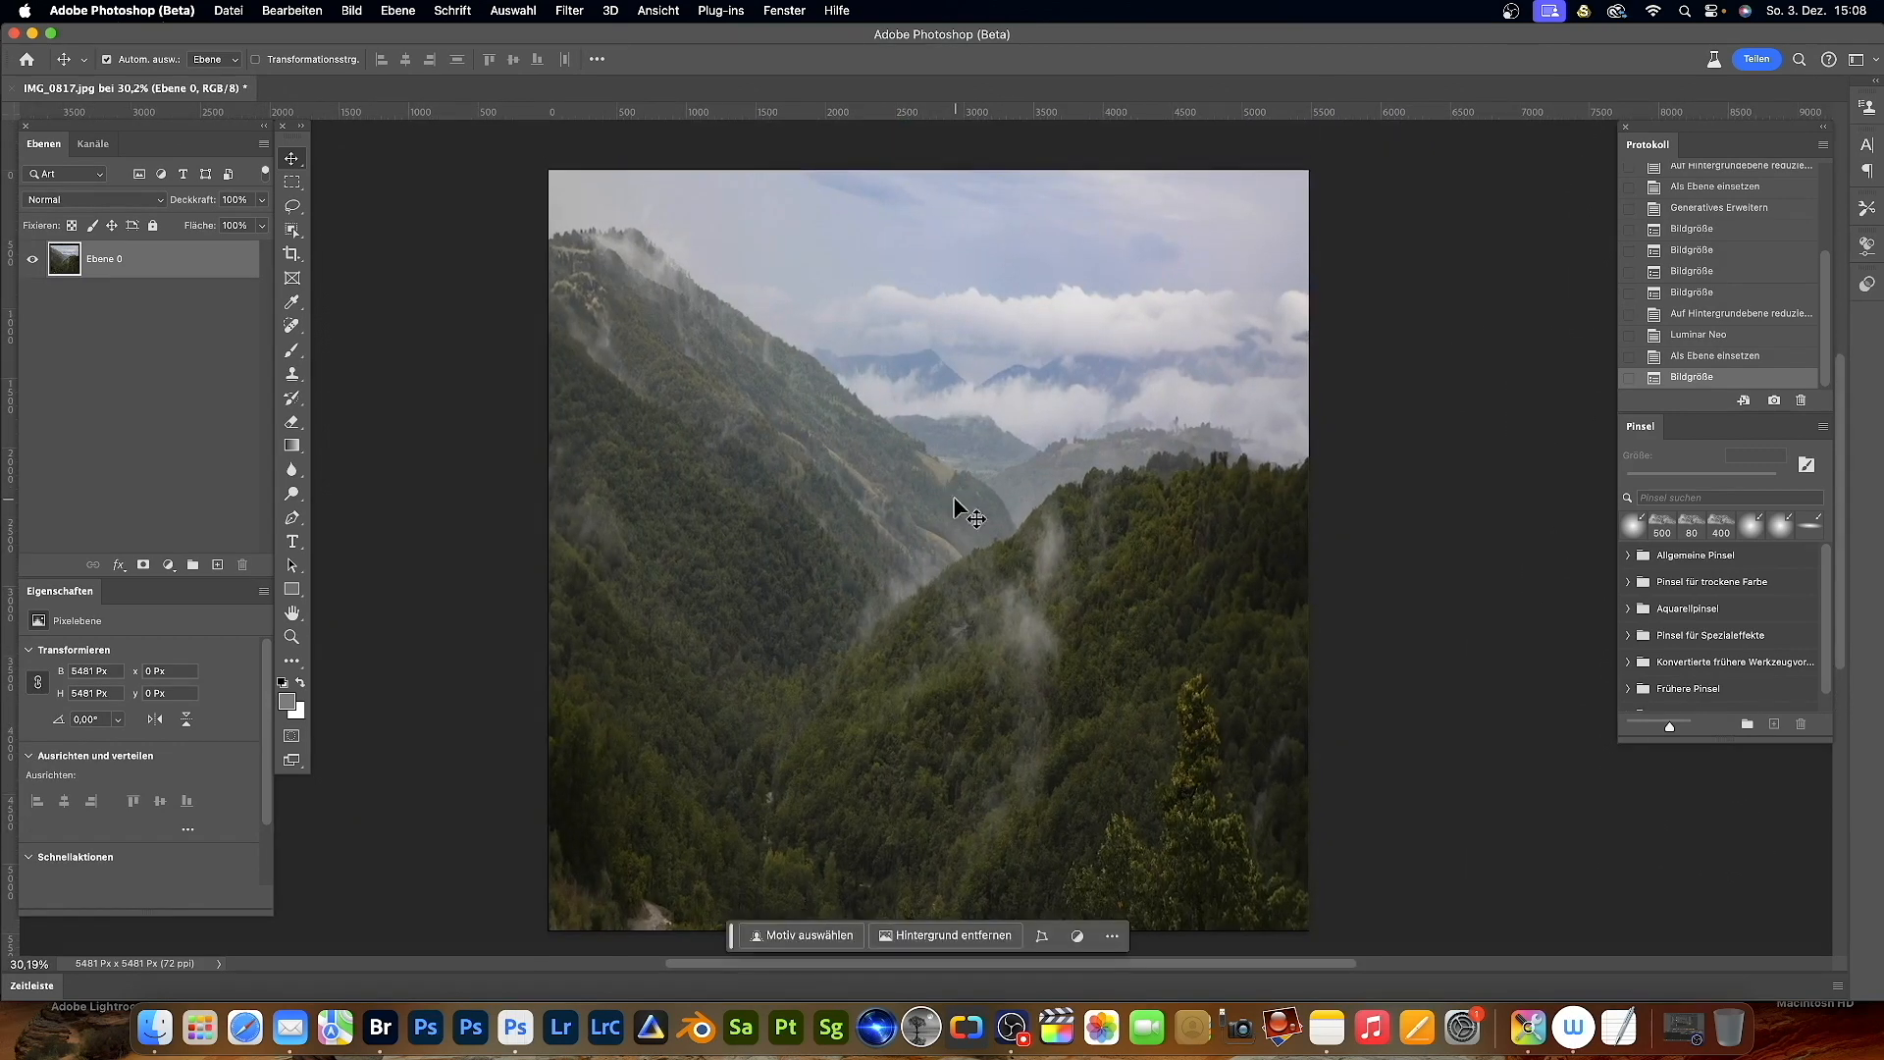
left_click(569, 11)
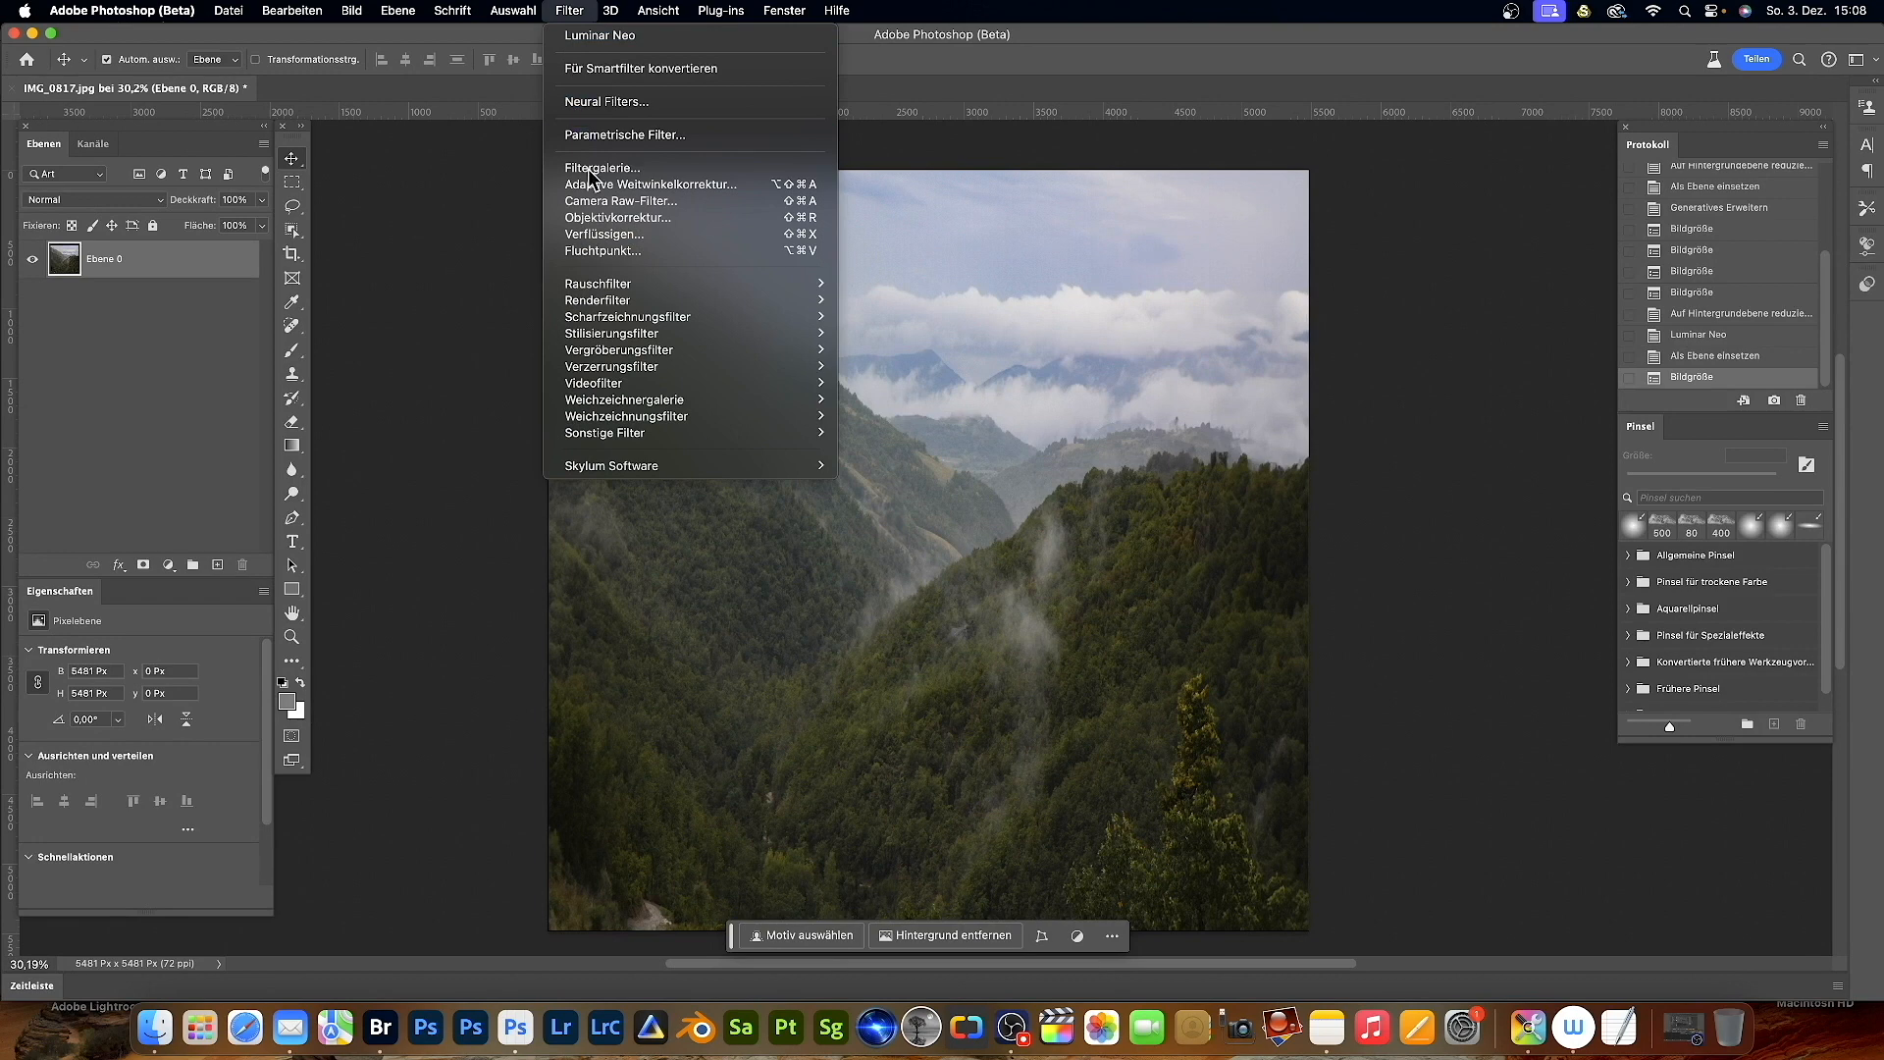
mouse_move(606, 377)
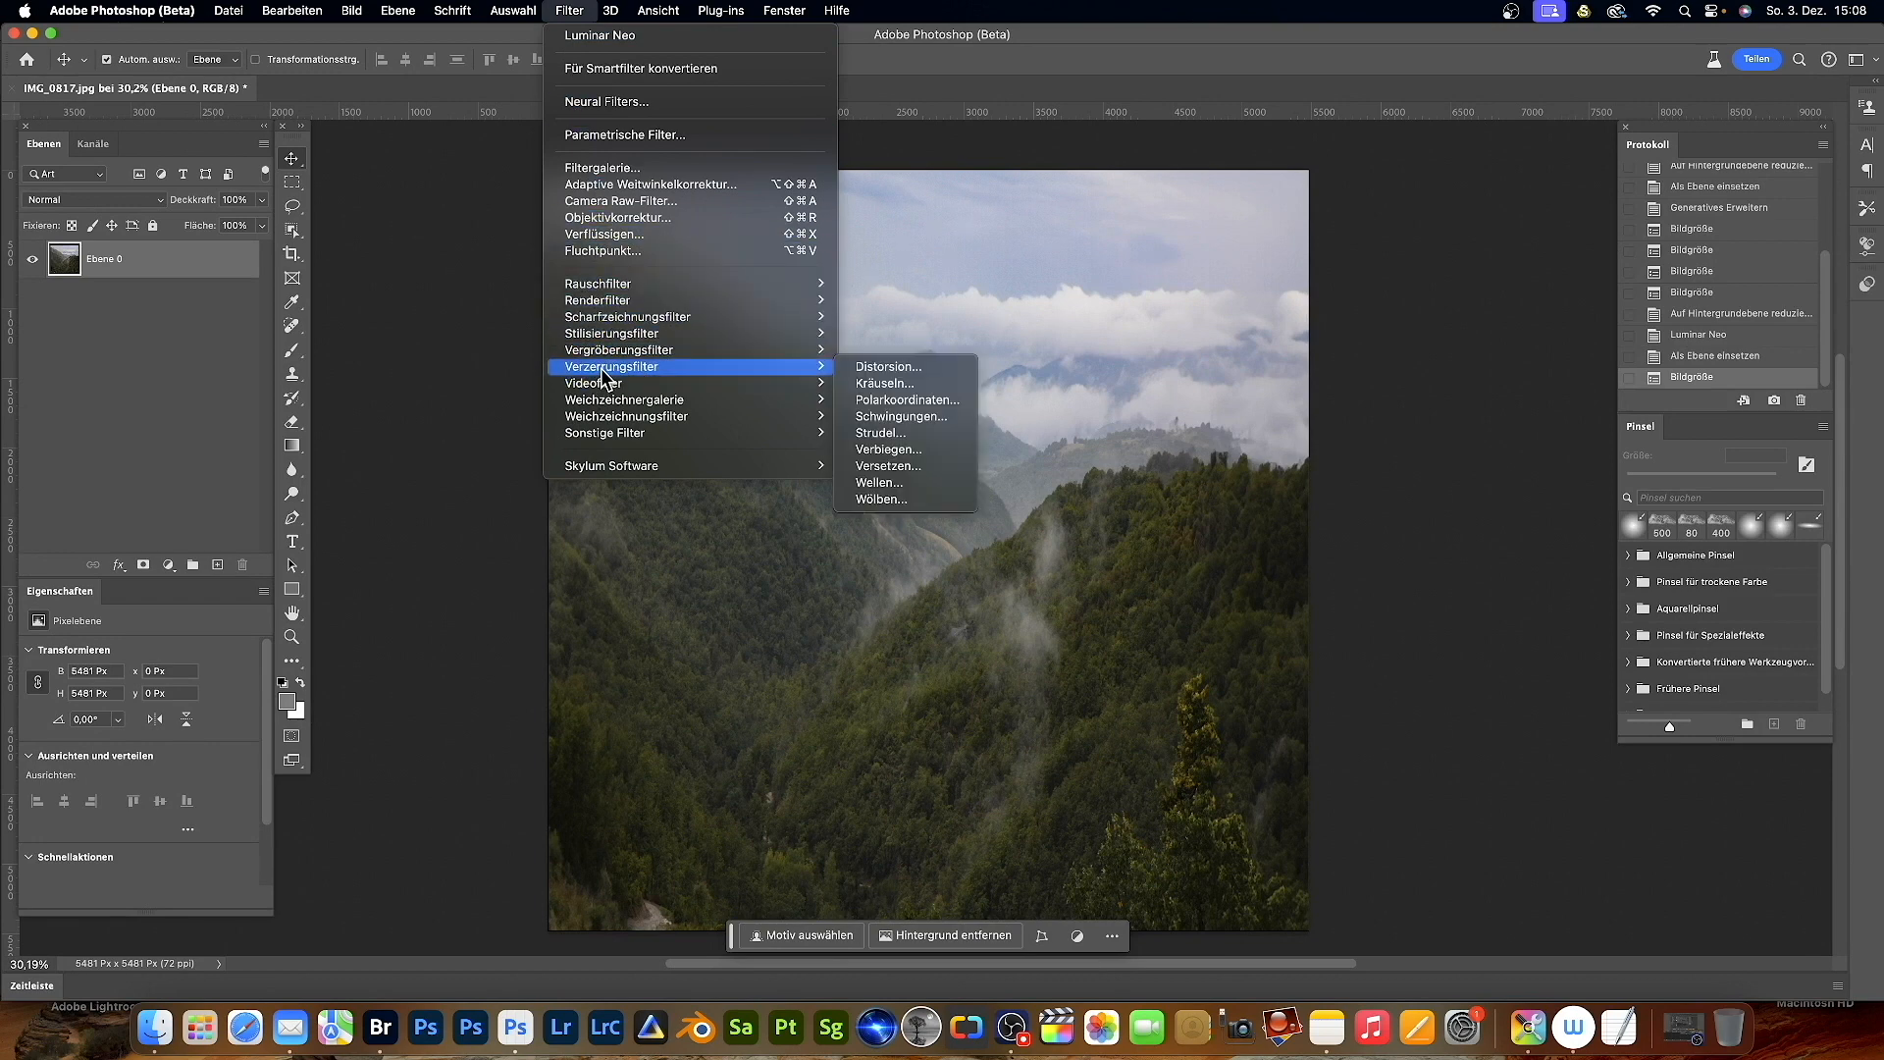
left_click(876, 404)
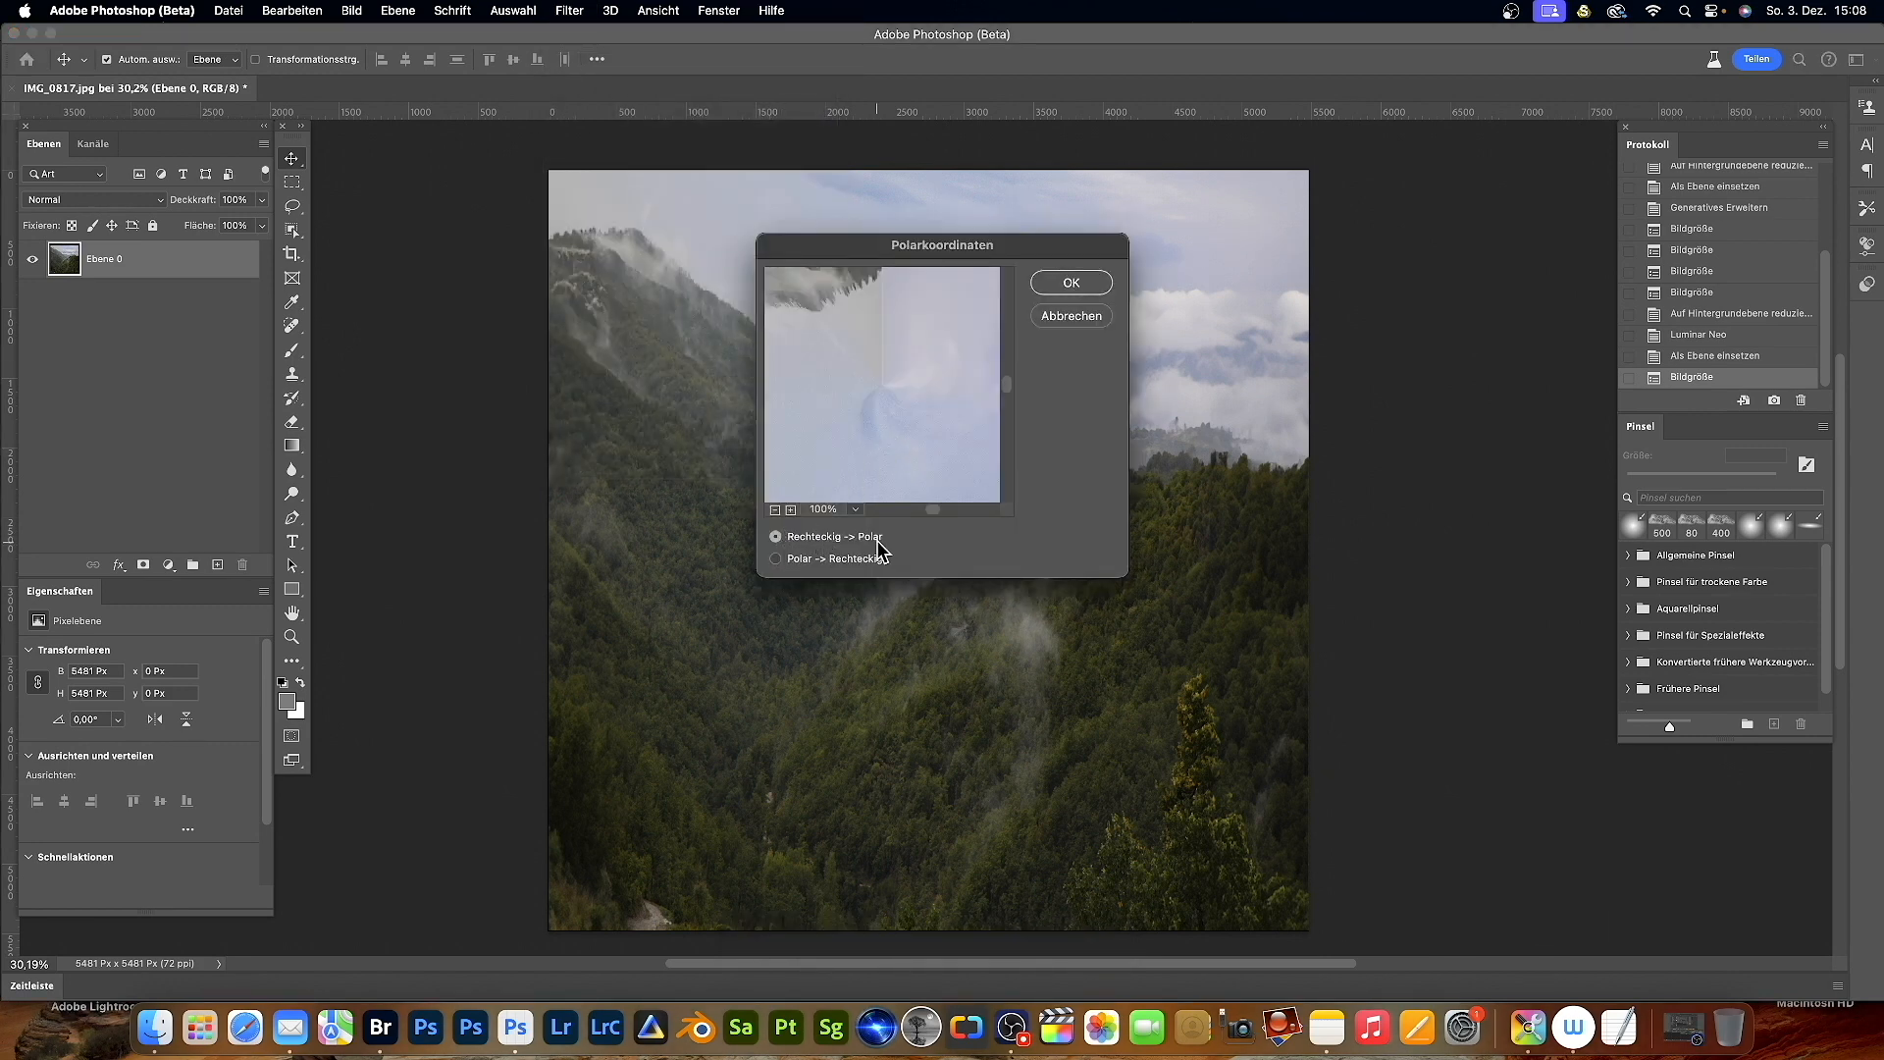
left_click(1071, 288)
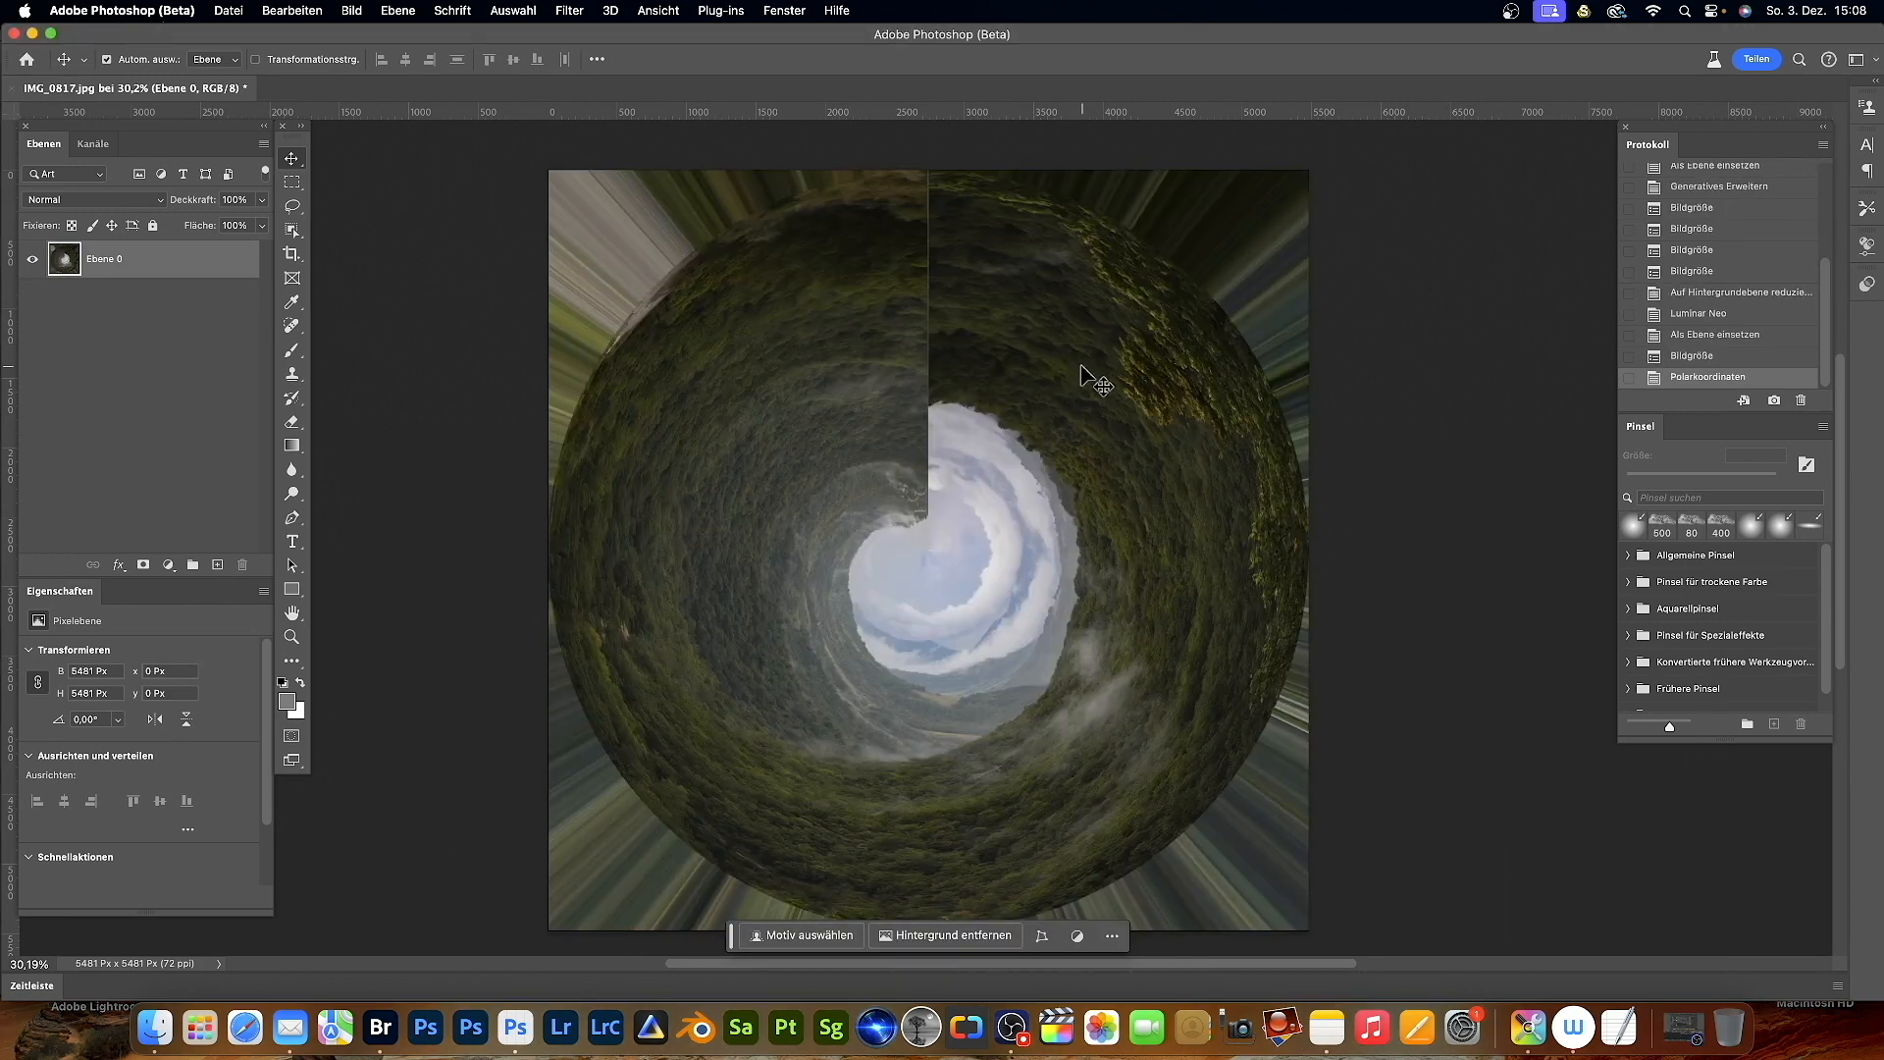
- Crop all four edges of the polar image to about 4619 × 4491 px, with the crop fill set to Transparent (Standard)
key("c")
left_click(918, 59)
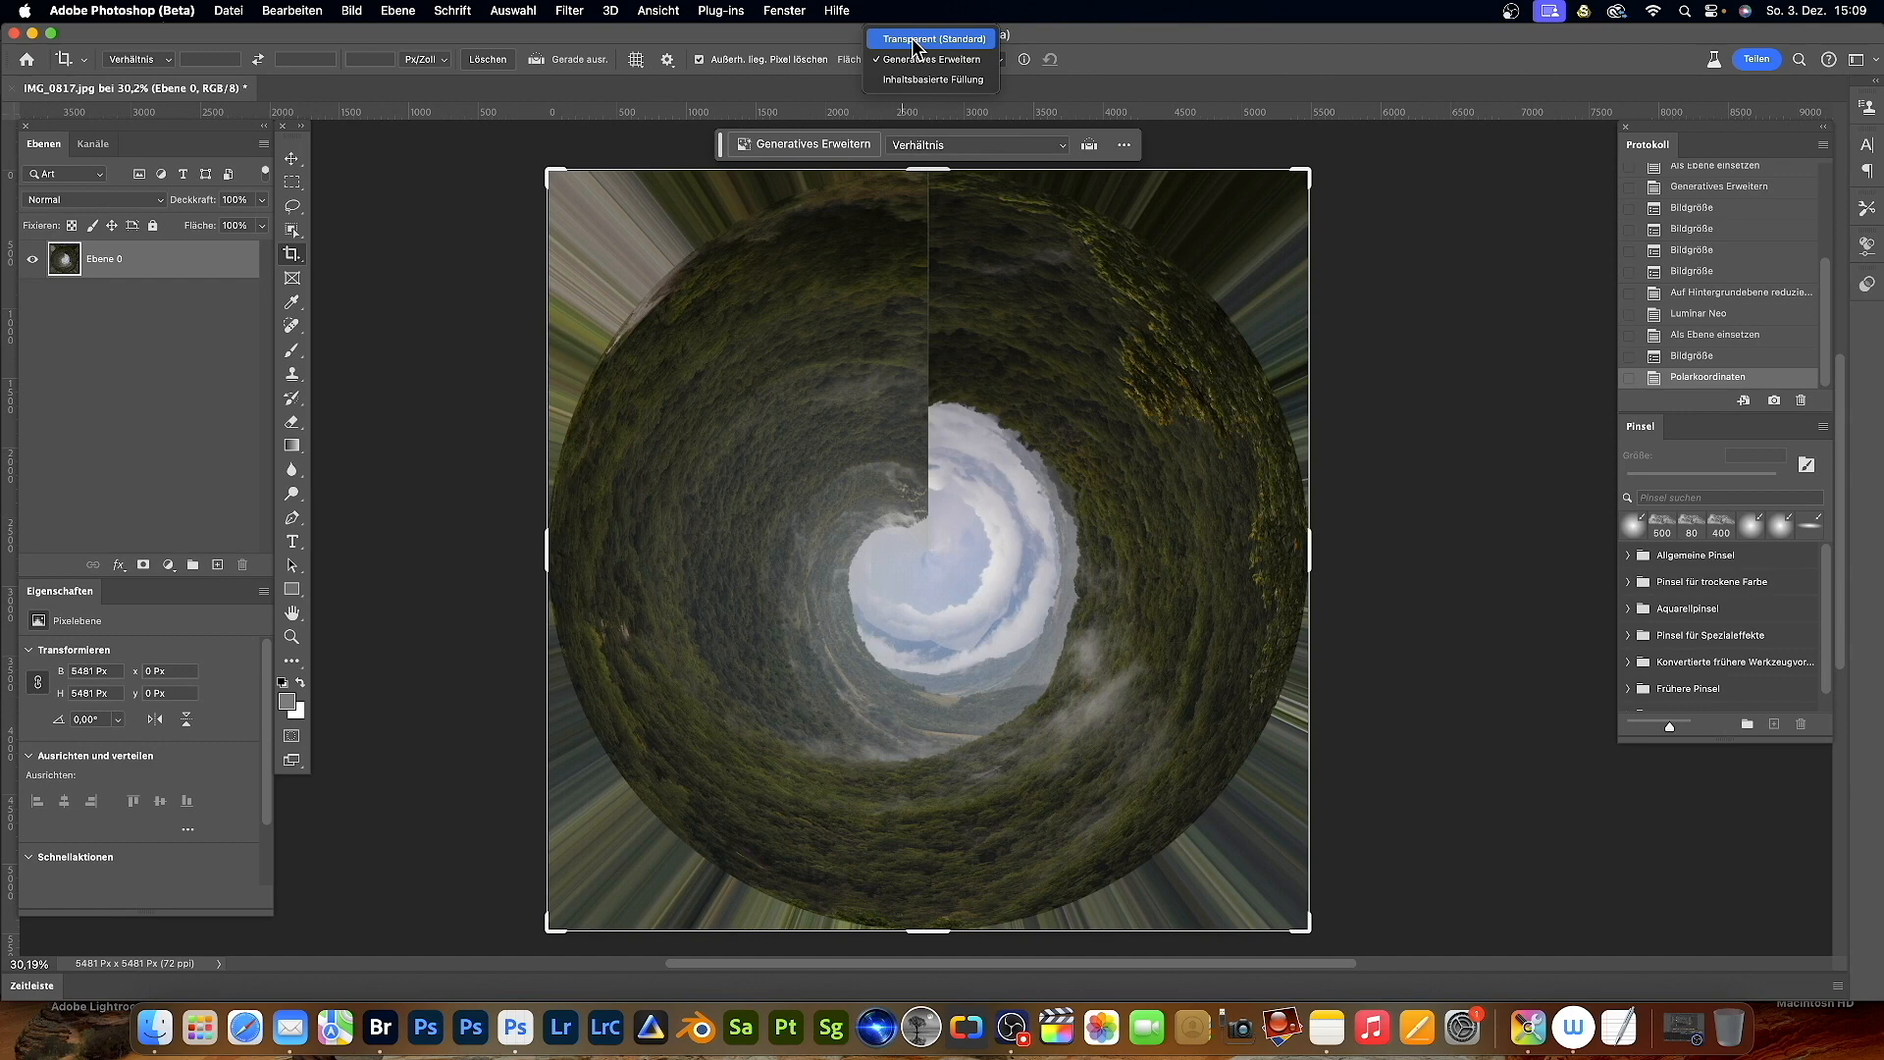
left_click(914, 41)
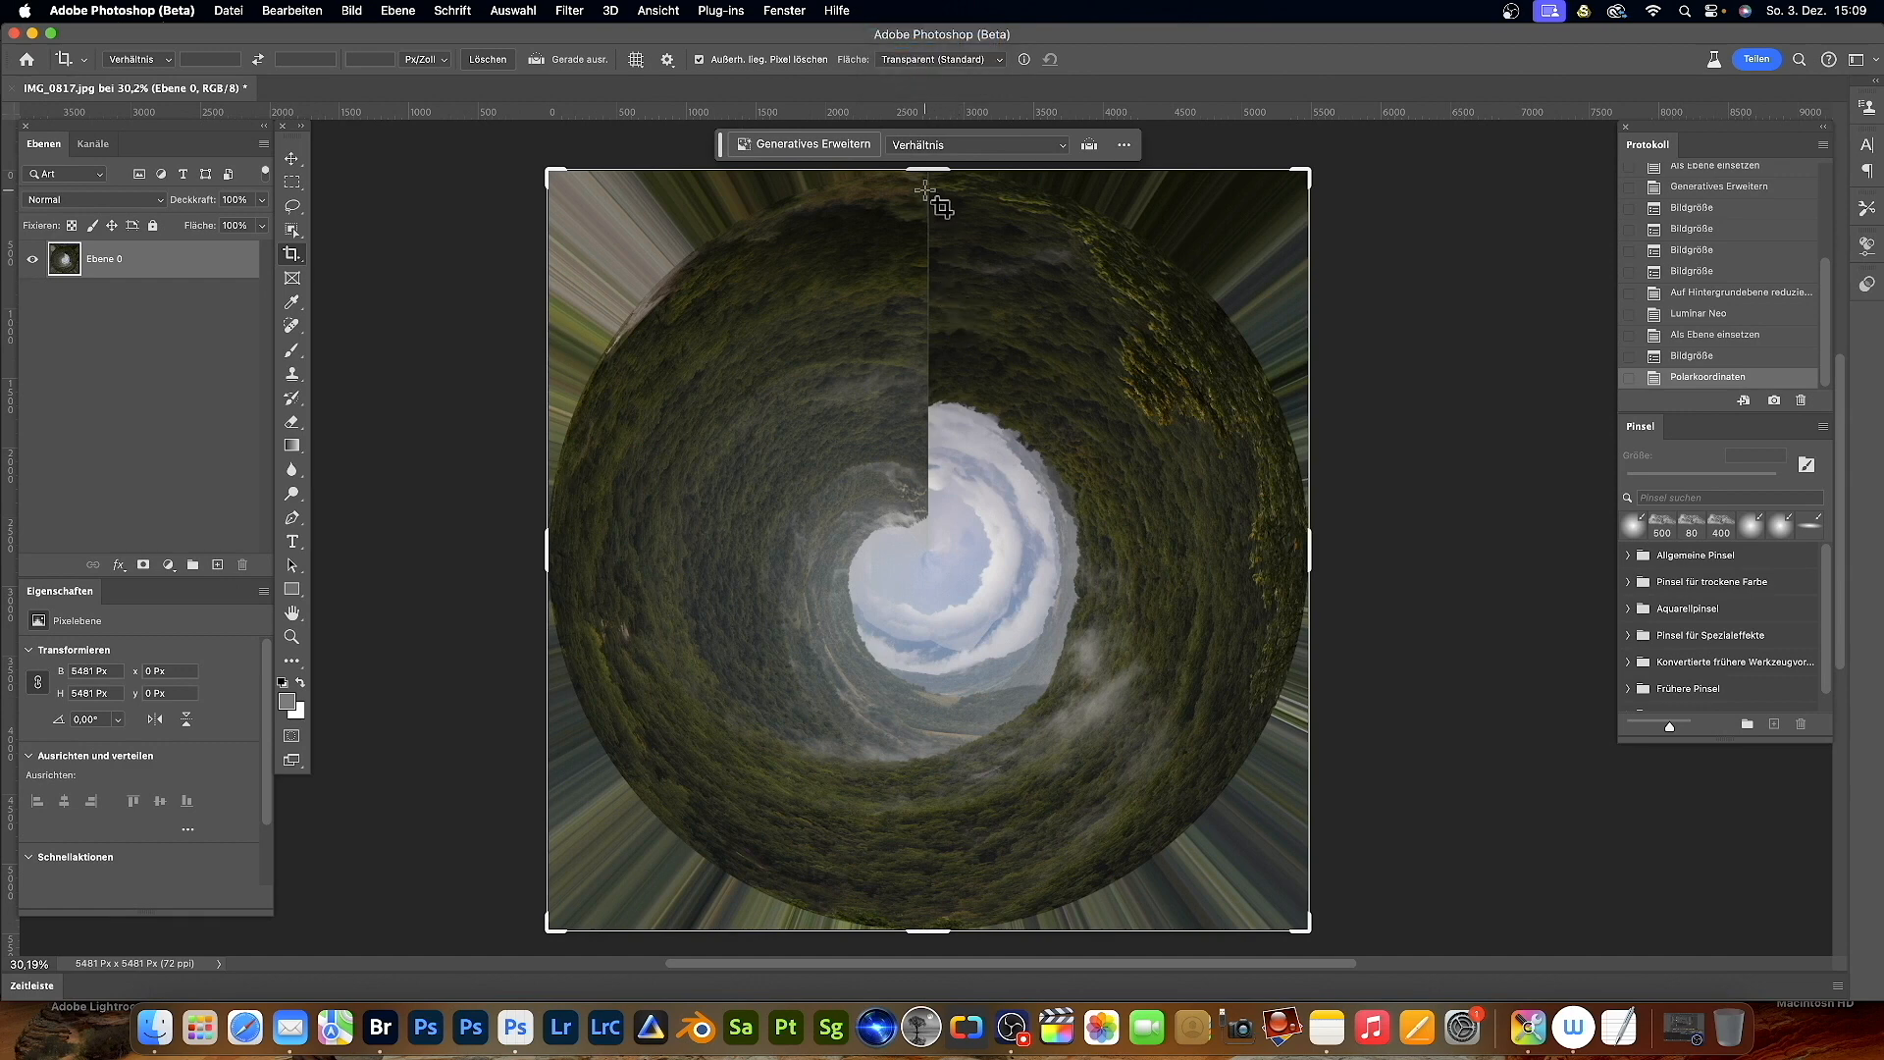
left_click_drag(928, 170, 933, 202)
left_click_drag(931, 900, 927, 866)
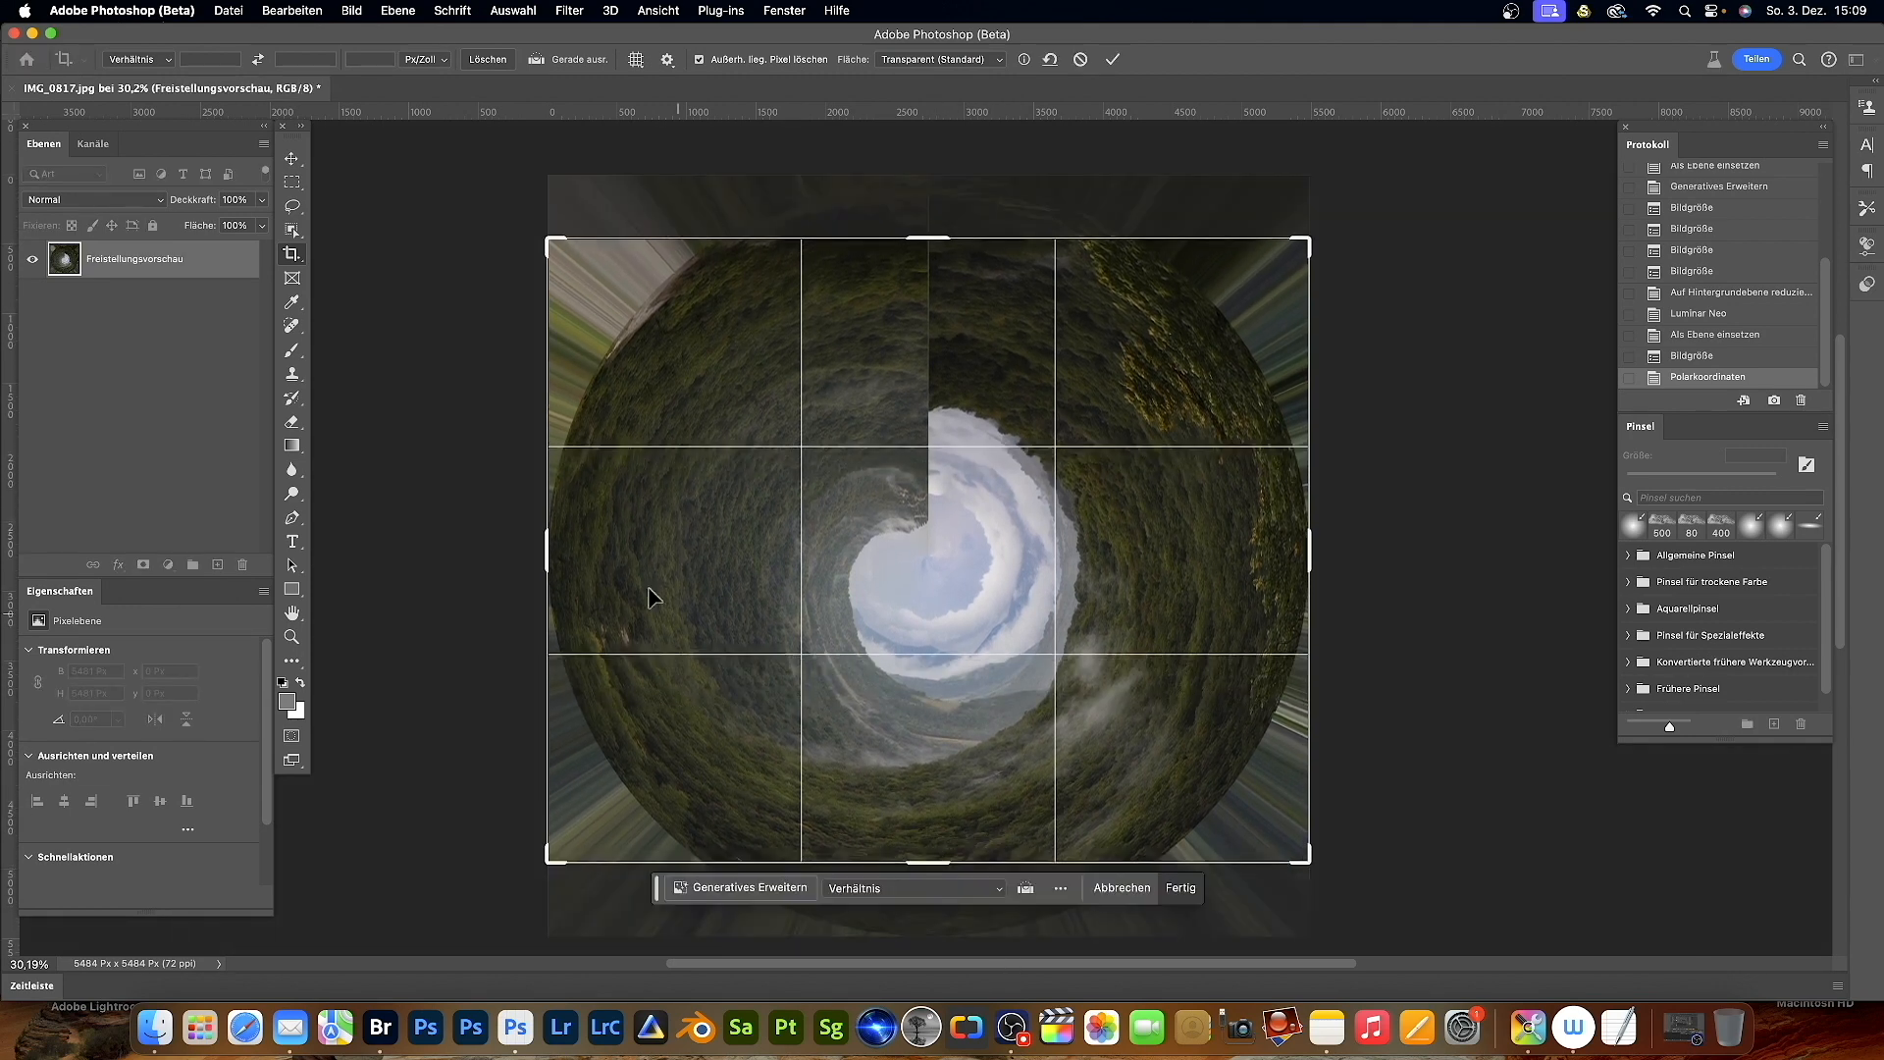
left_click_drag(552, 546, 571, 545)
left_click_drag(1288, 542, 1244, 541)
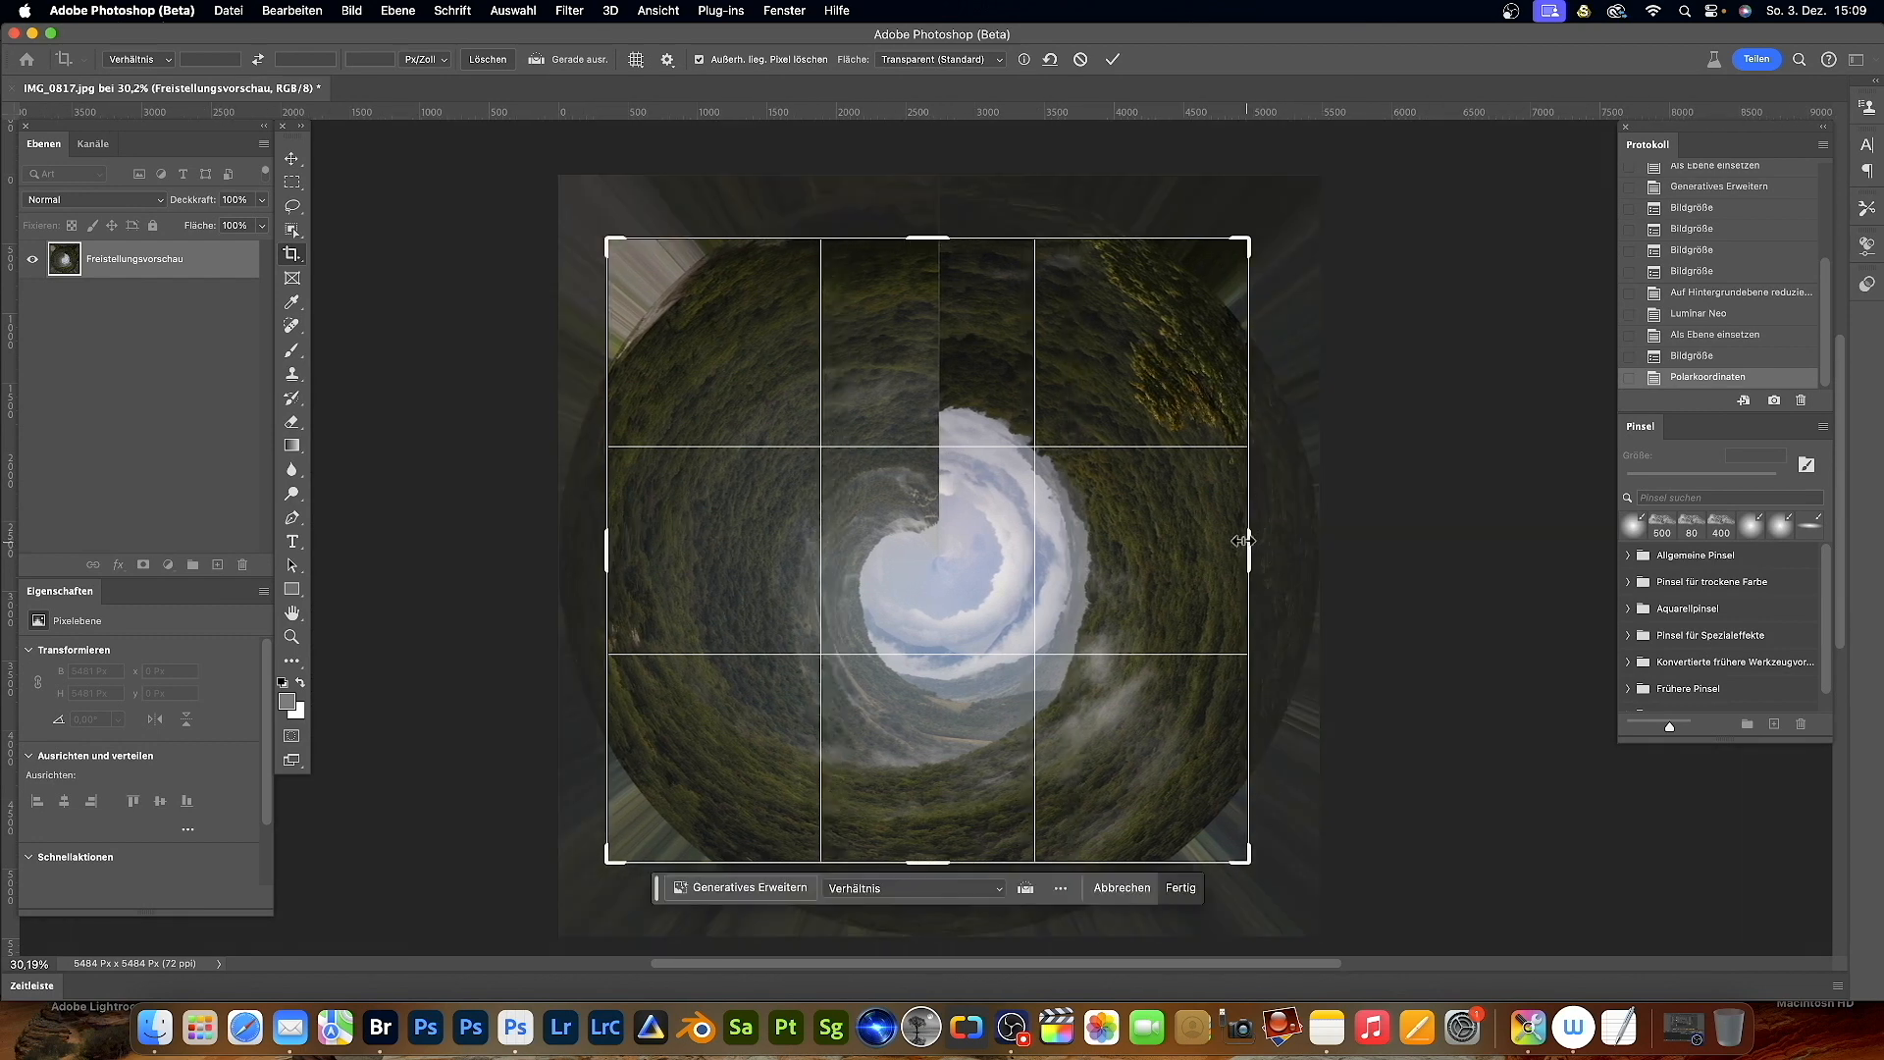
left_click(1114, 60)
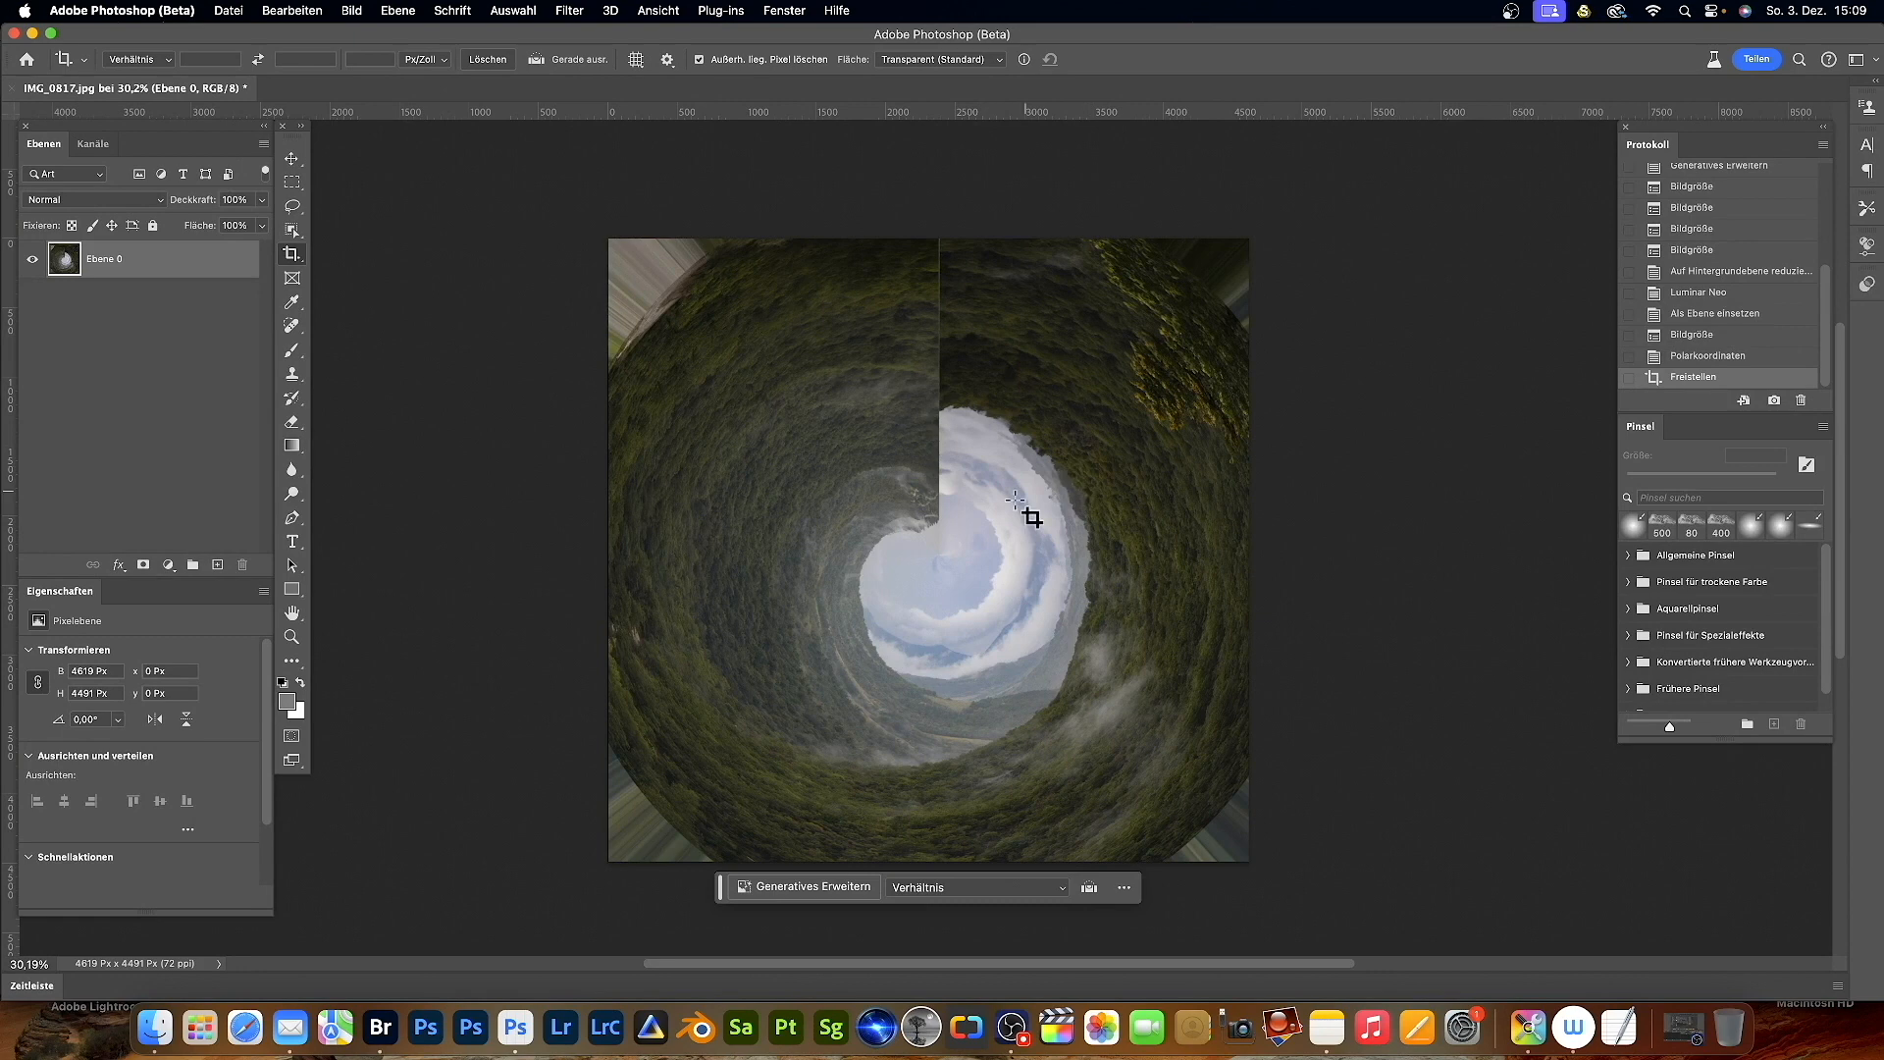
- Check the pixel dimensions of the cropped polar image without changing them
left_click(351, 11)
left_click(385, 172)
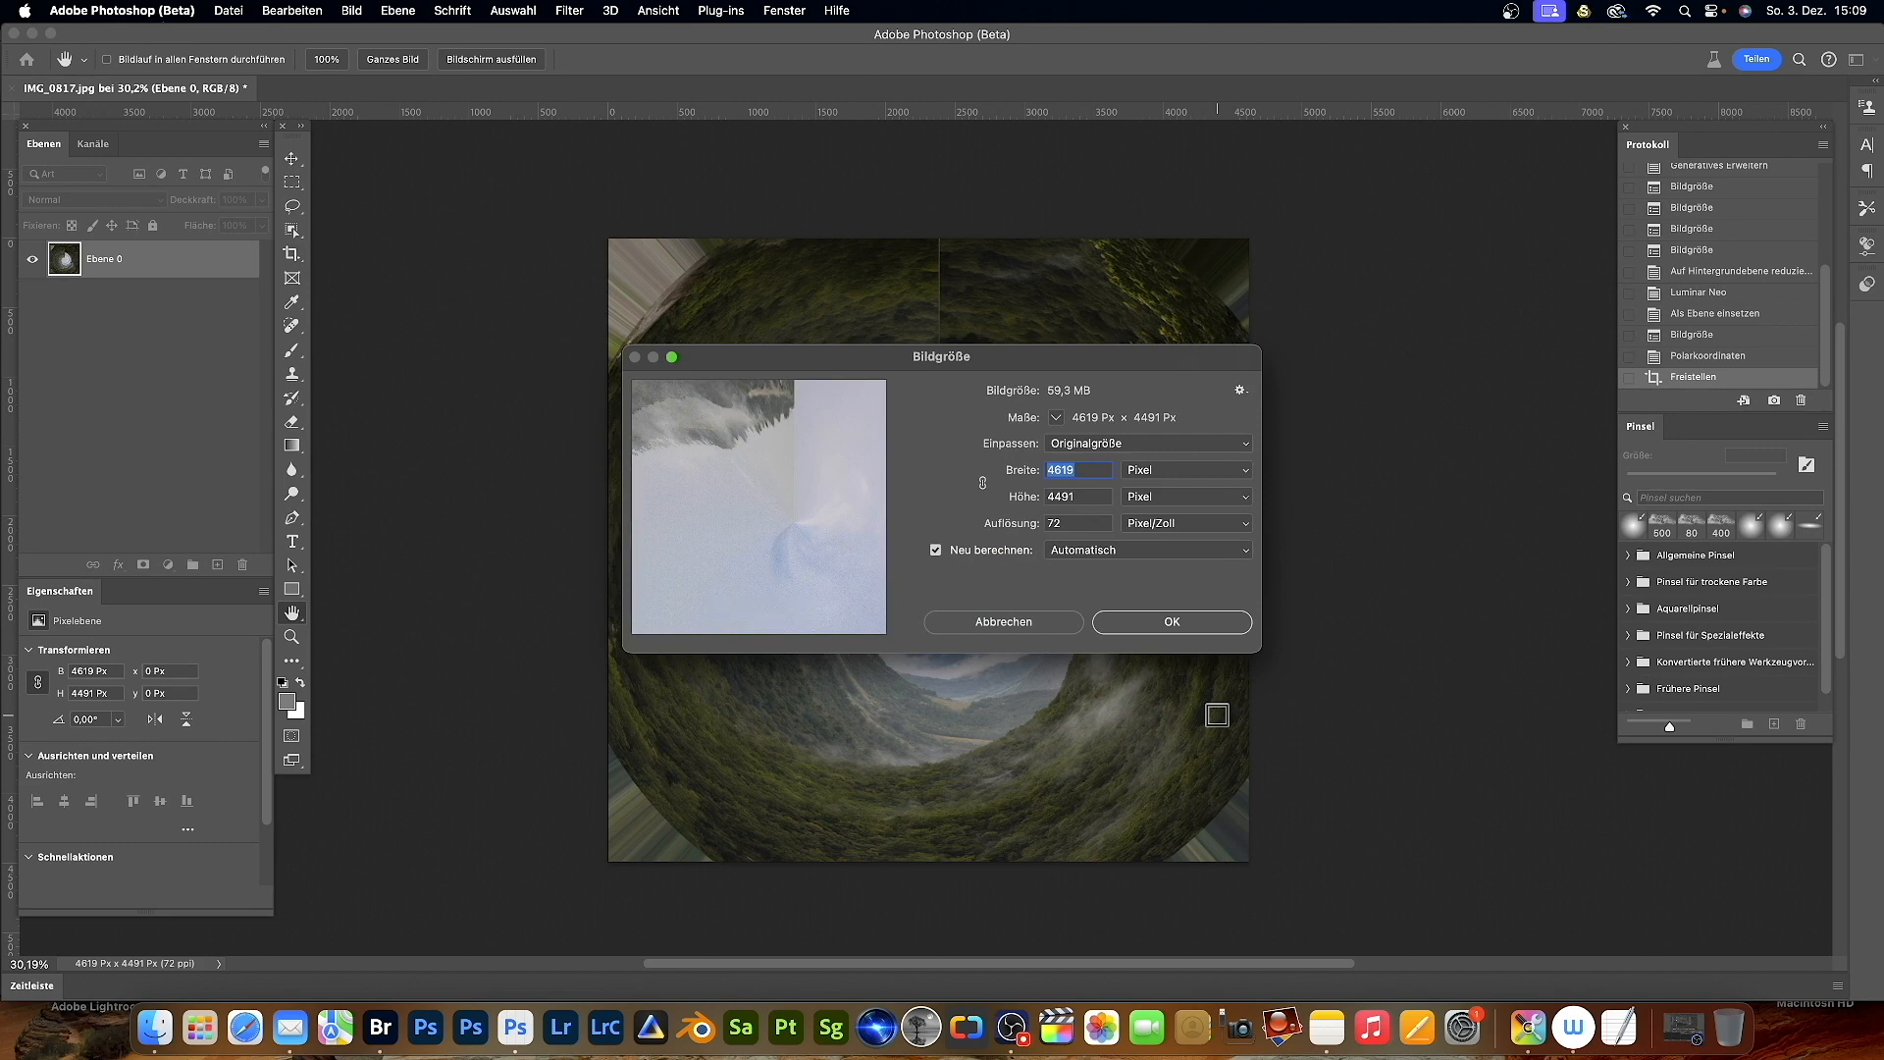
left_click(1168, 622)
key("c")
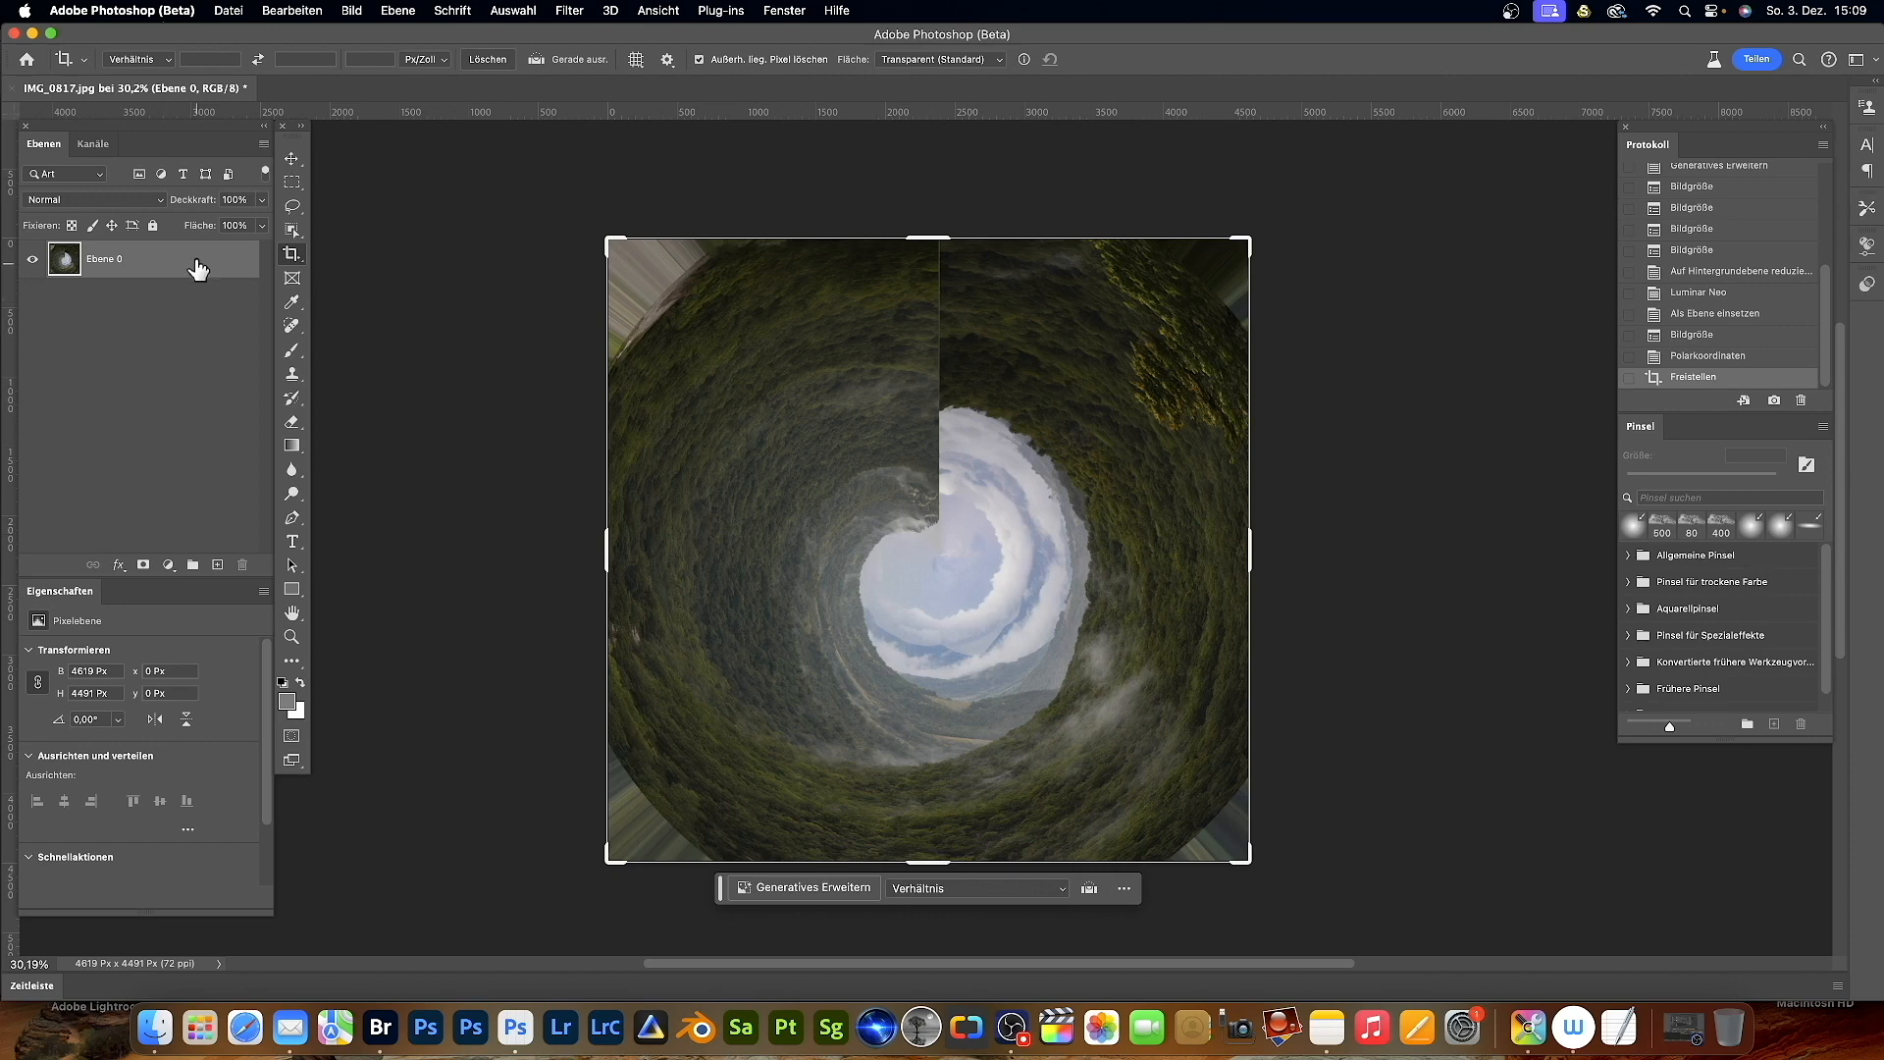
left_click(291, 158)
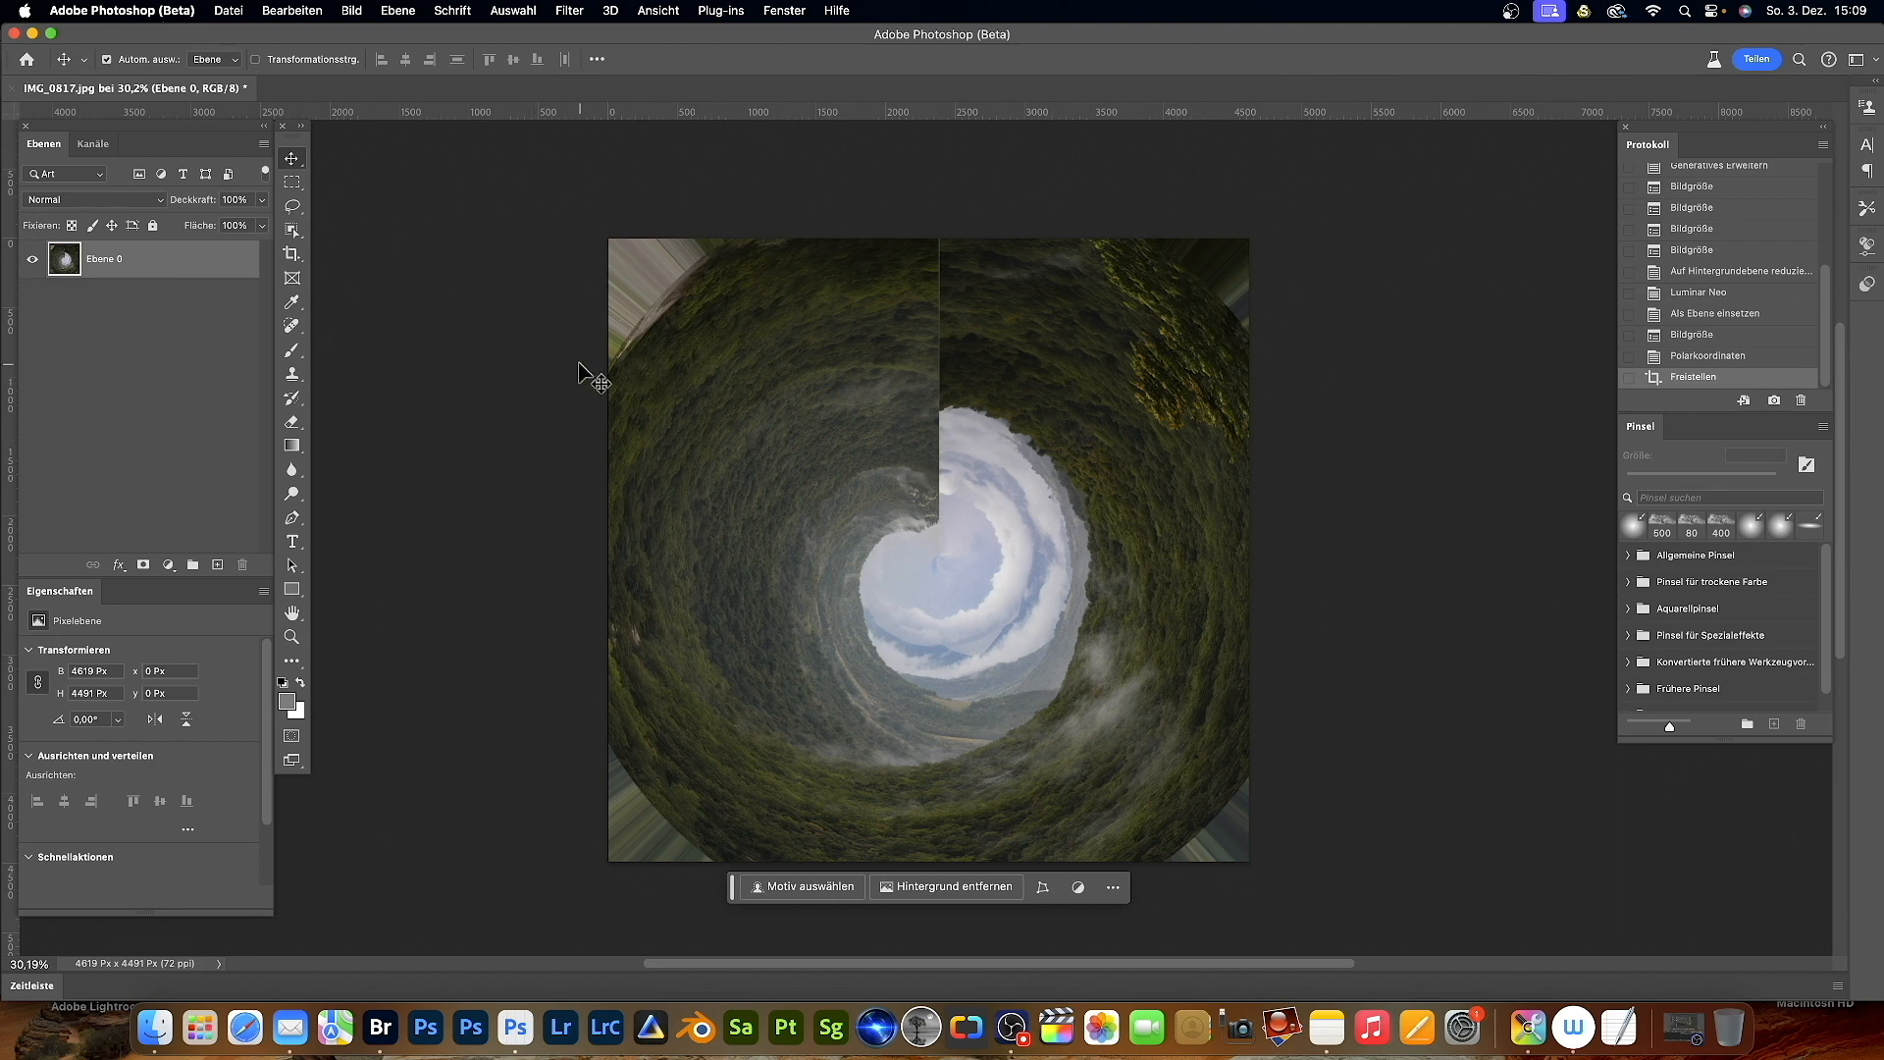
left_click(291, 182)
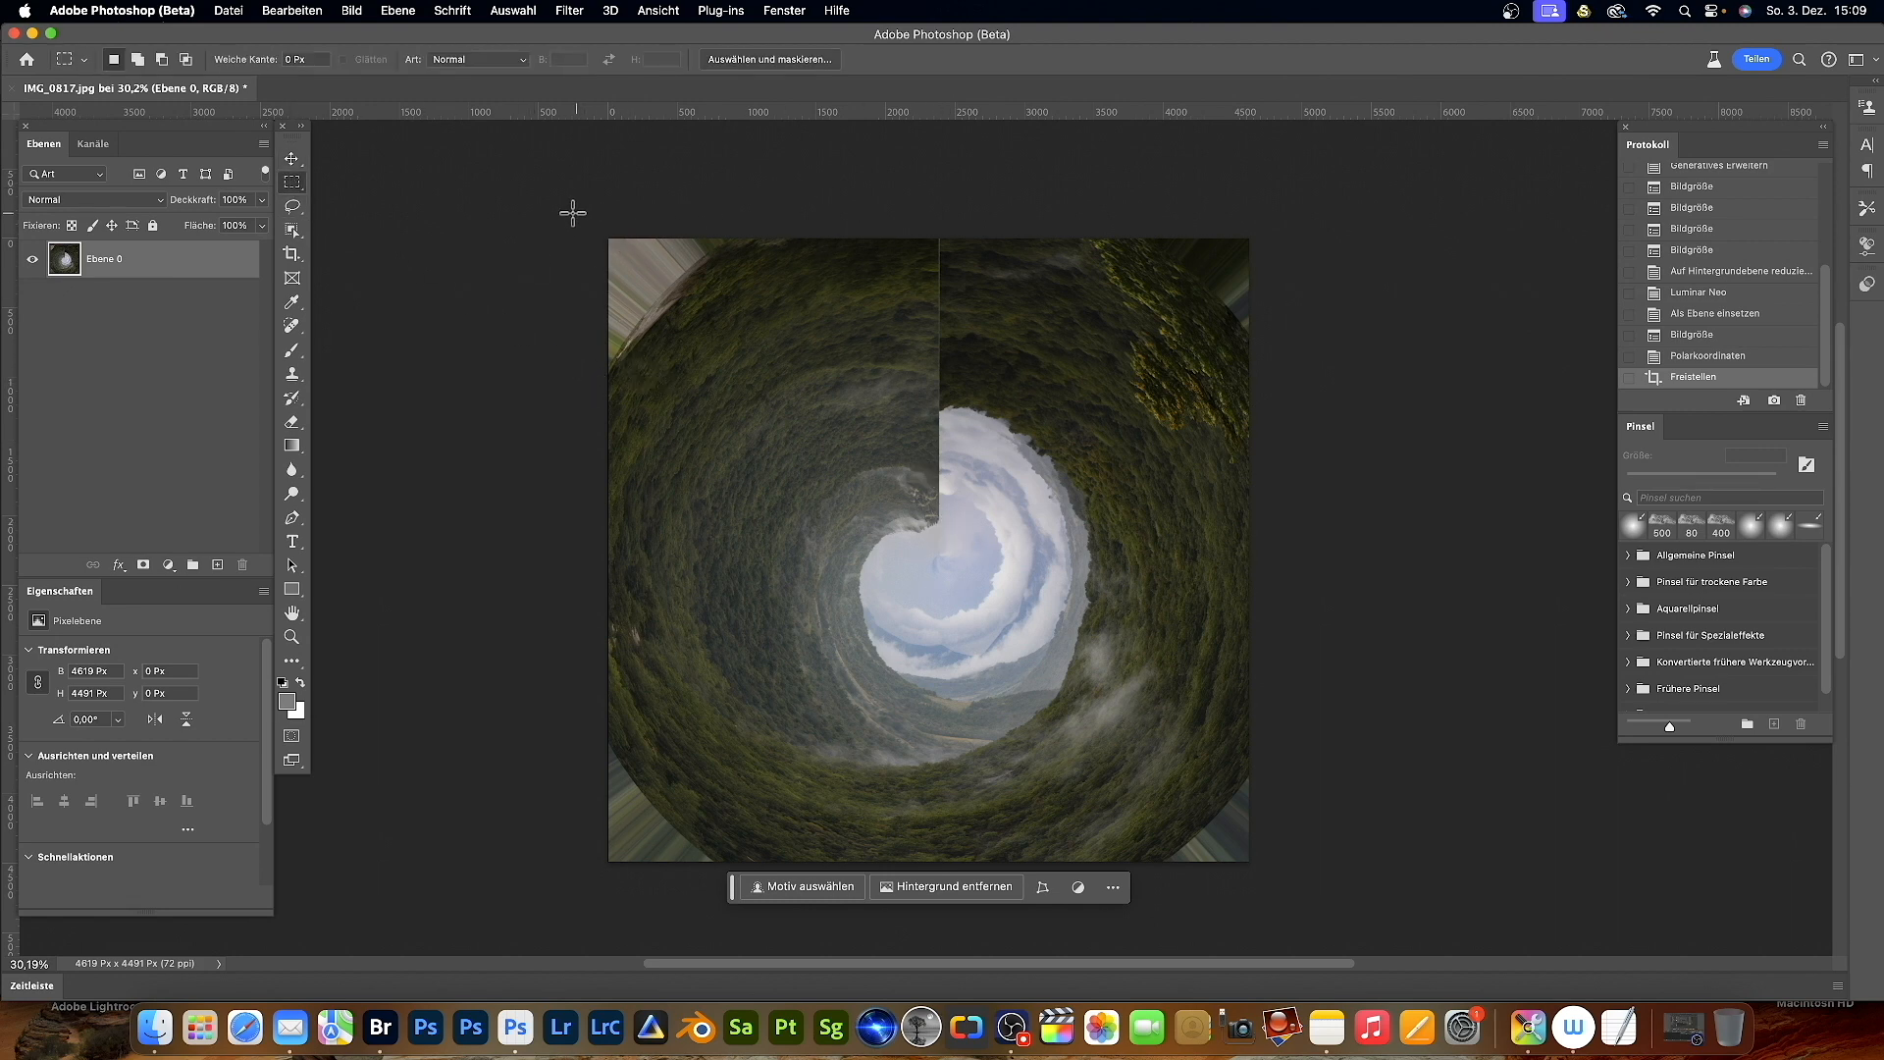
left_click_drag(563, 210, 783, 365)
left_click(512, 11)
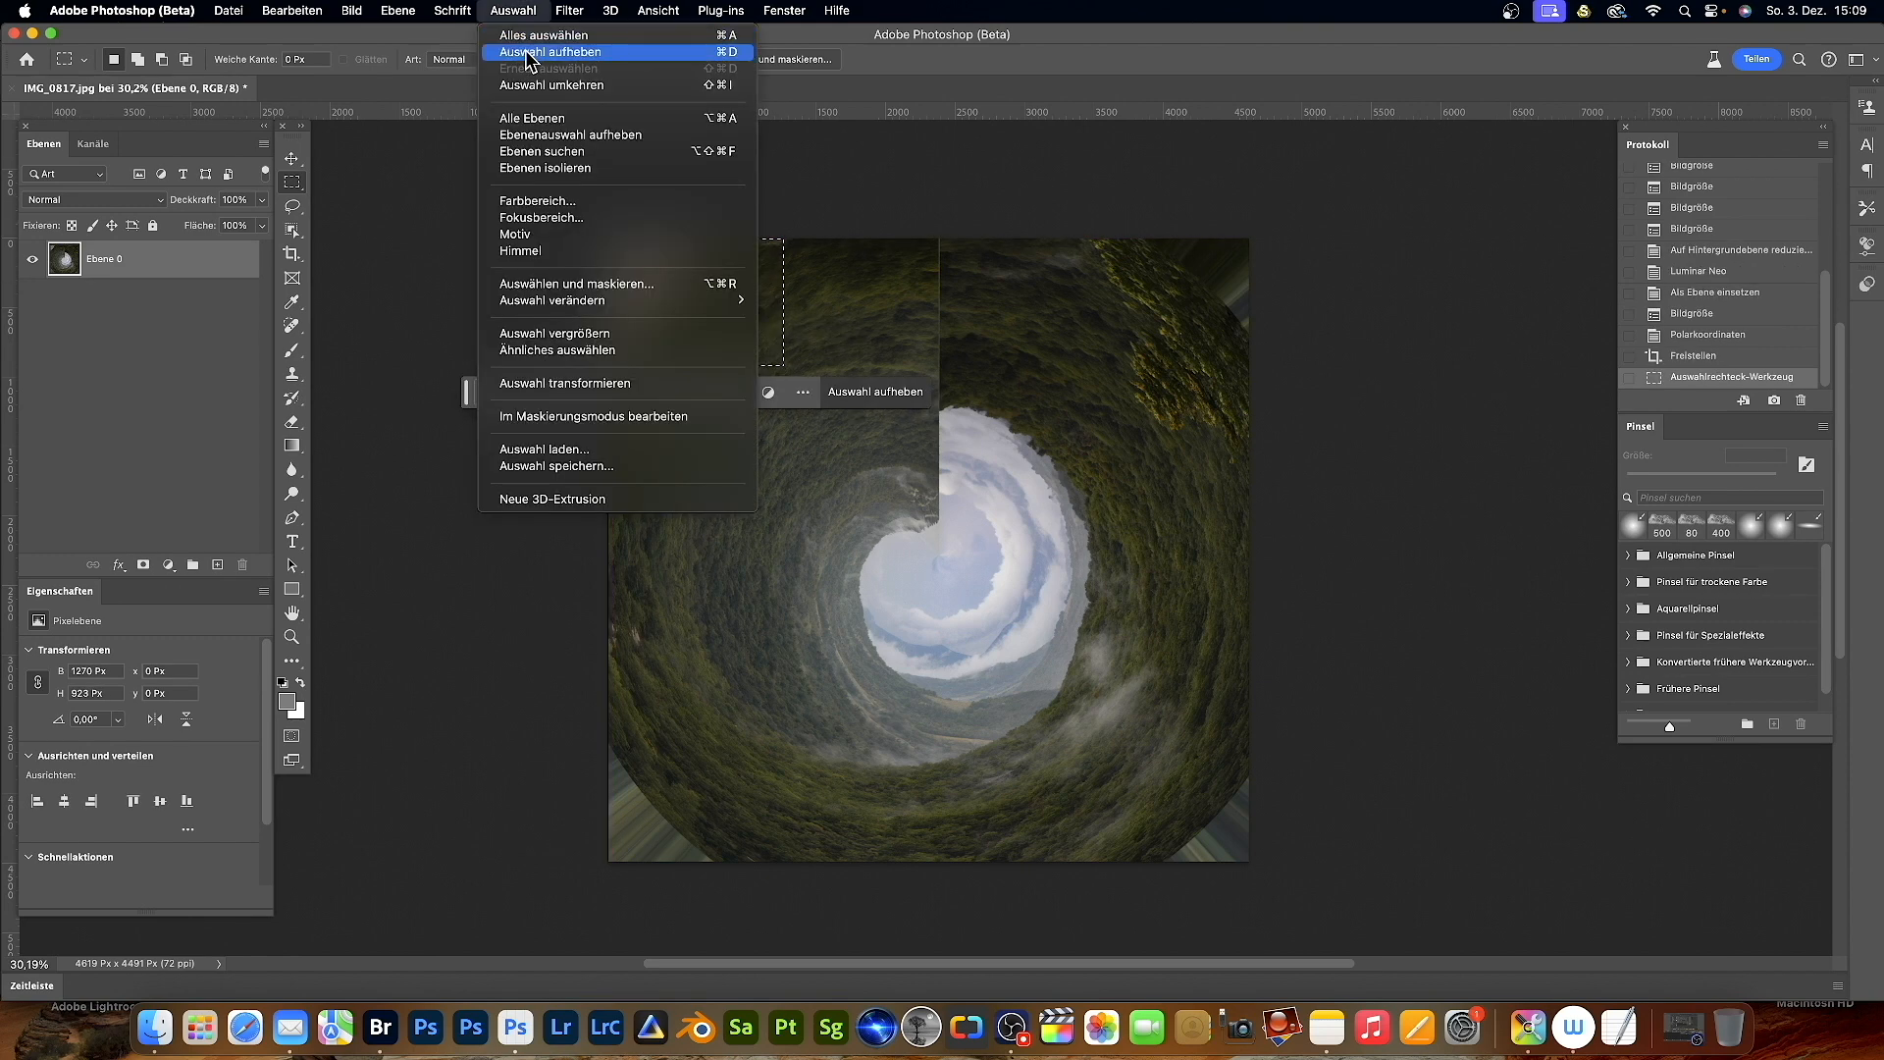
left_click(530, 54)
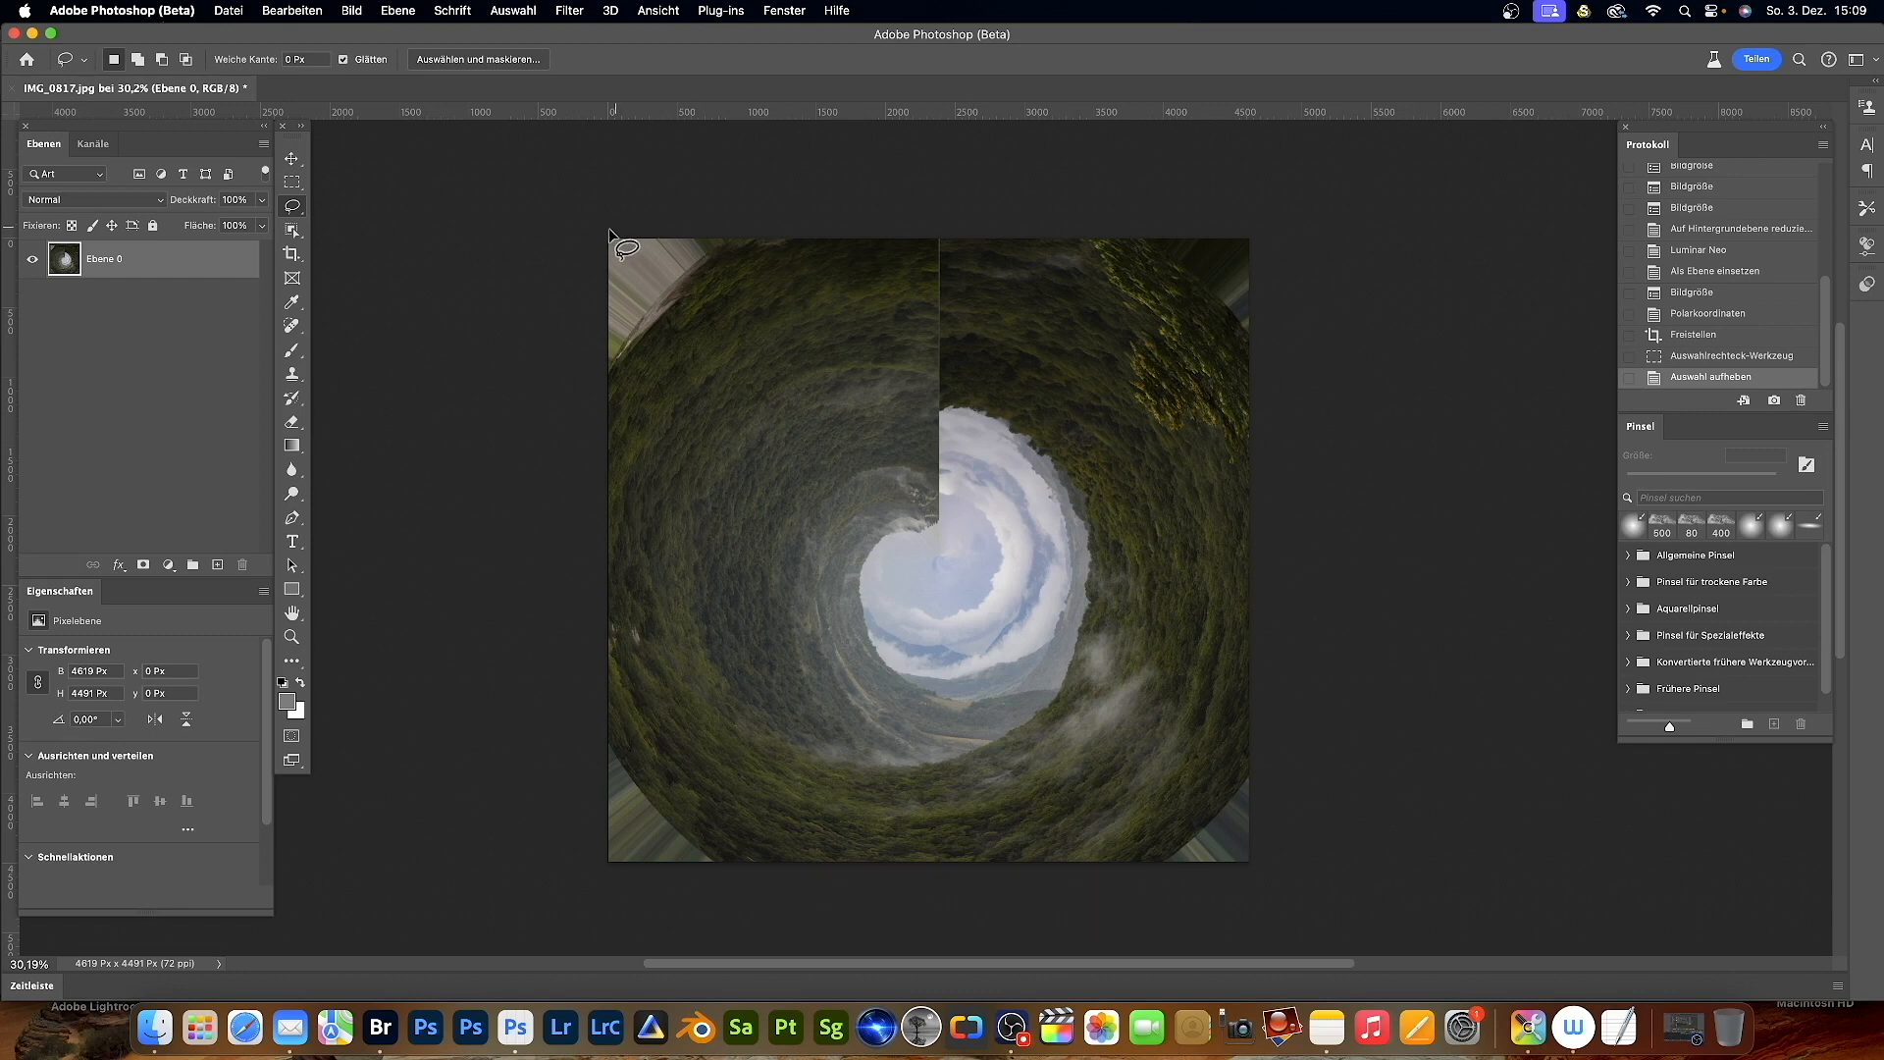
- Replace the four streaked image corners with lasso selections and Generatives Füllen without a prompt, and flatten the result to the background
left_click_drag(1248, 764, 1138, 794)
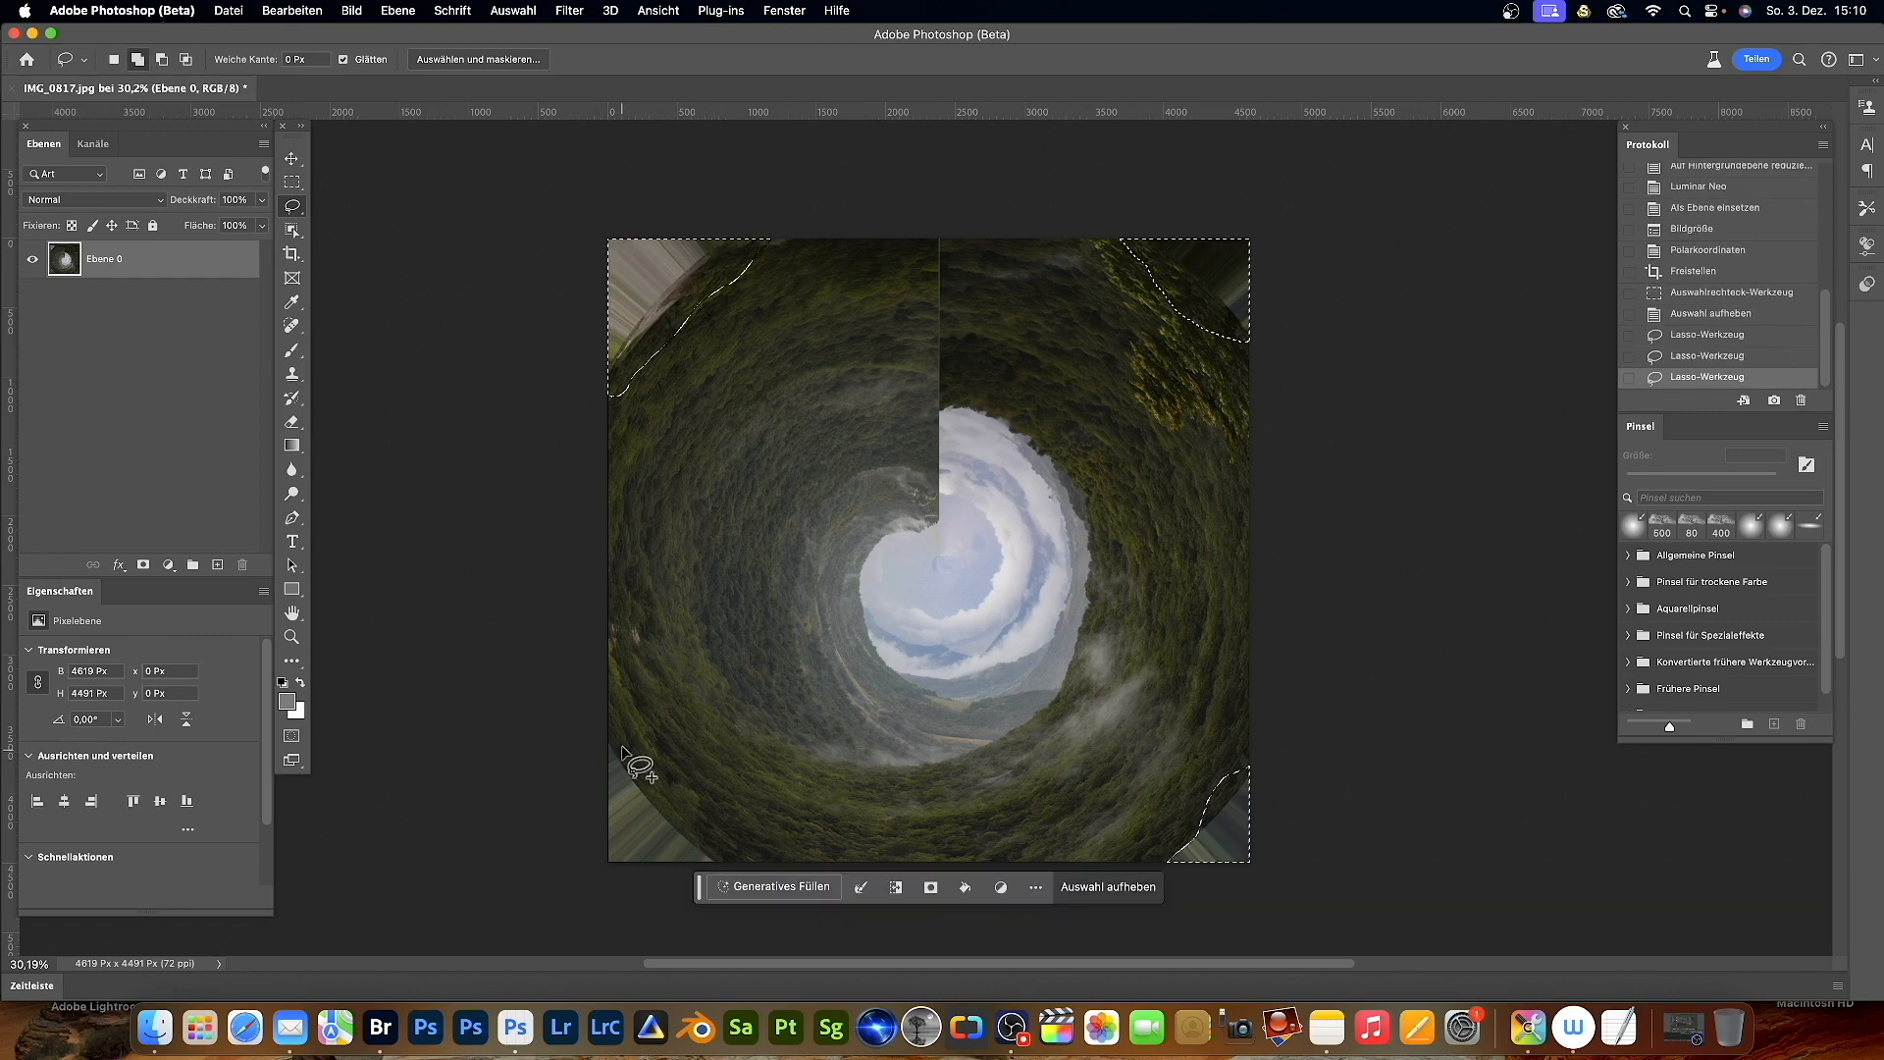
mouse_move(606, 727)
left_mouse_down()
mouse_move(643, 793)
mouse_move(720, 852)
mouse_move(706, 873)
mouse_move(610, 873)
mouse_move(594, 776)
mouse_move(616, 734)
left_mouse_up()
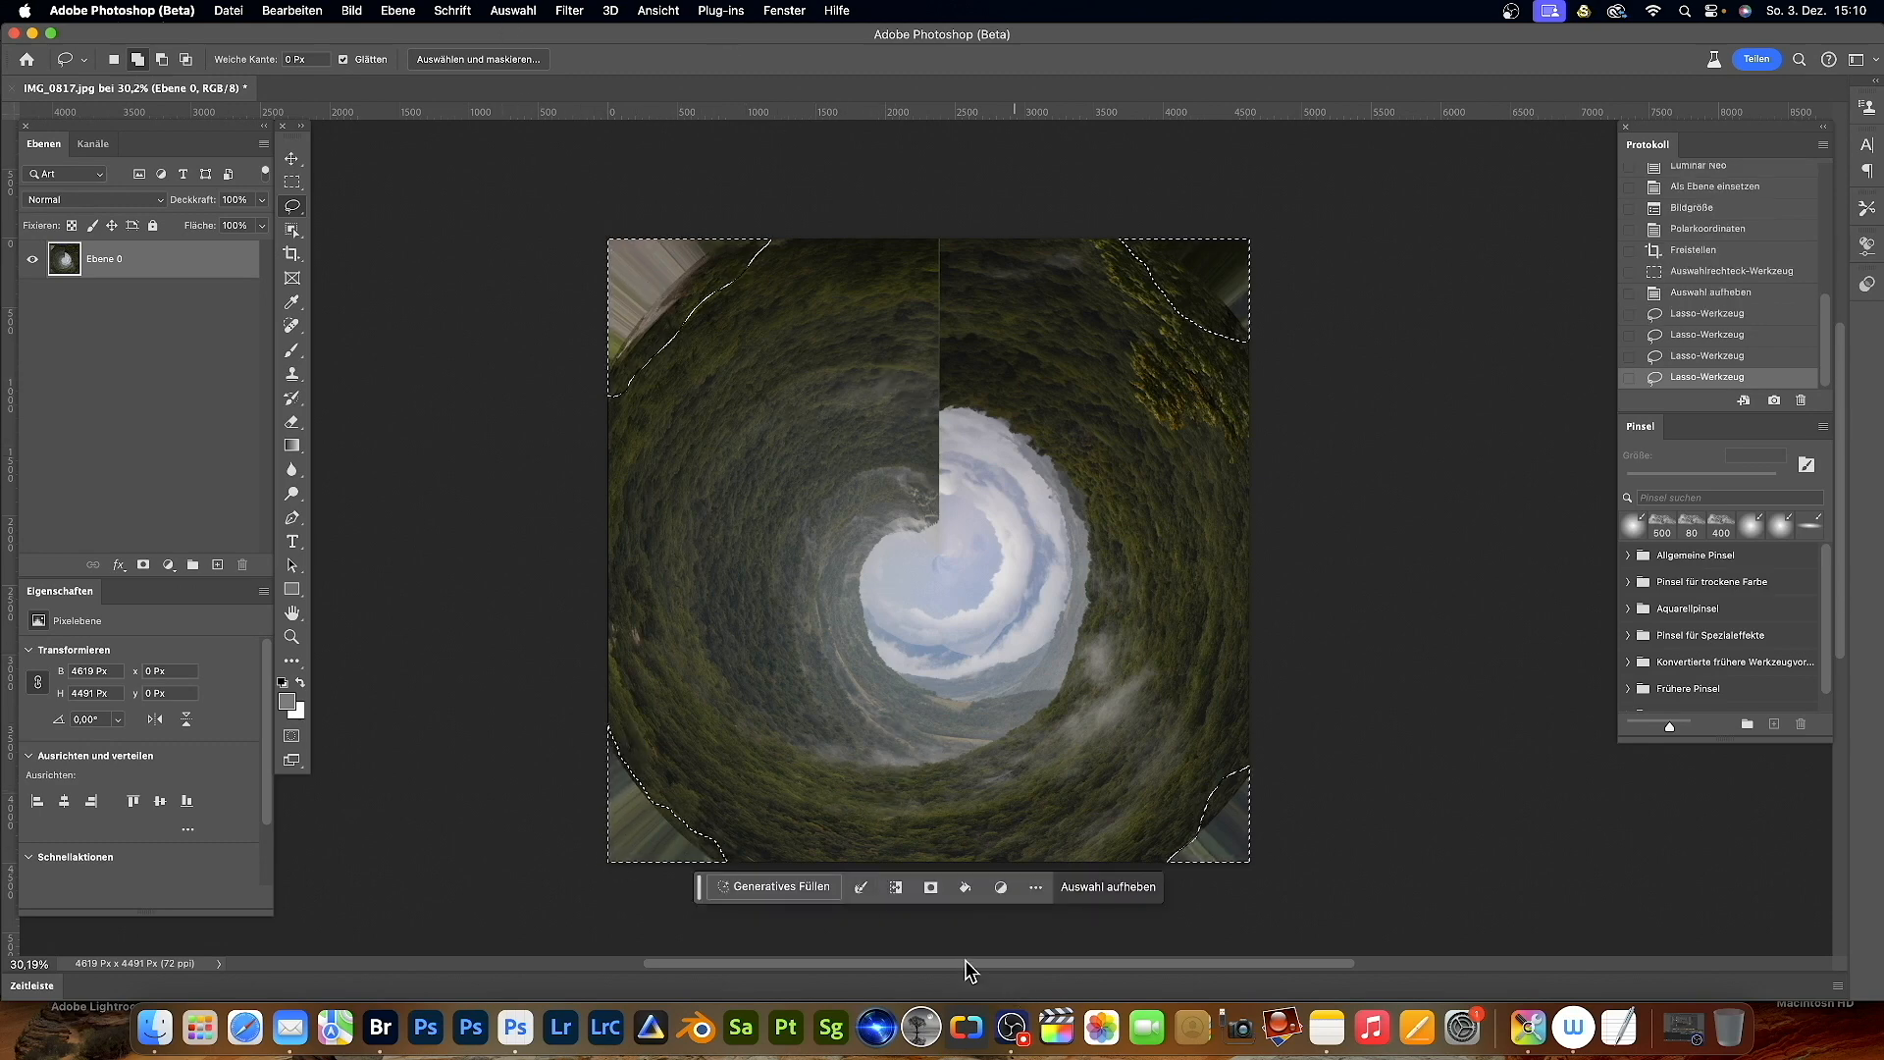
left_click(763, 887)
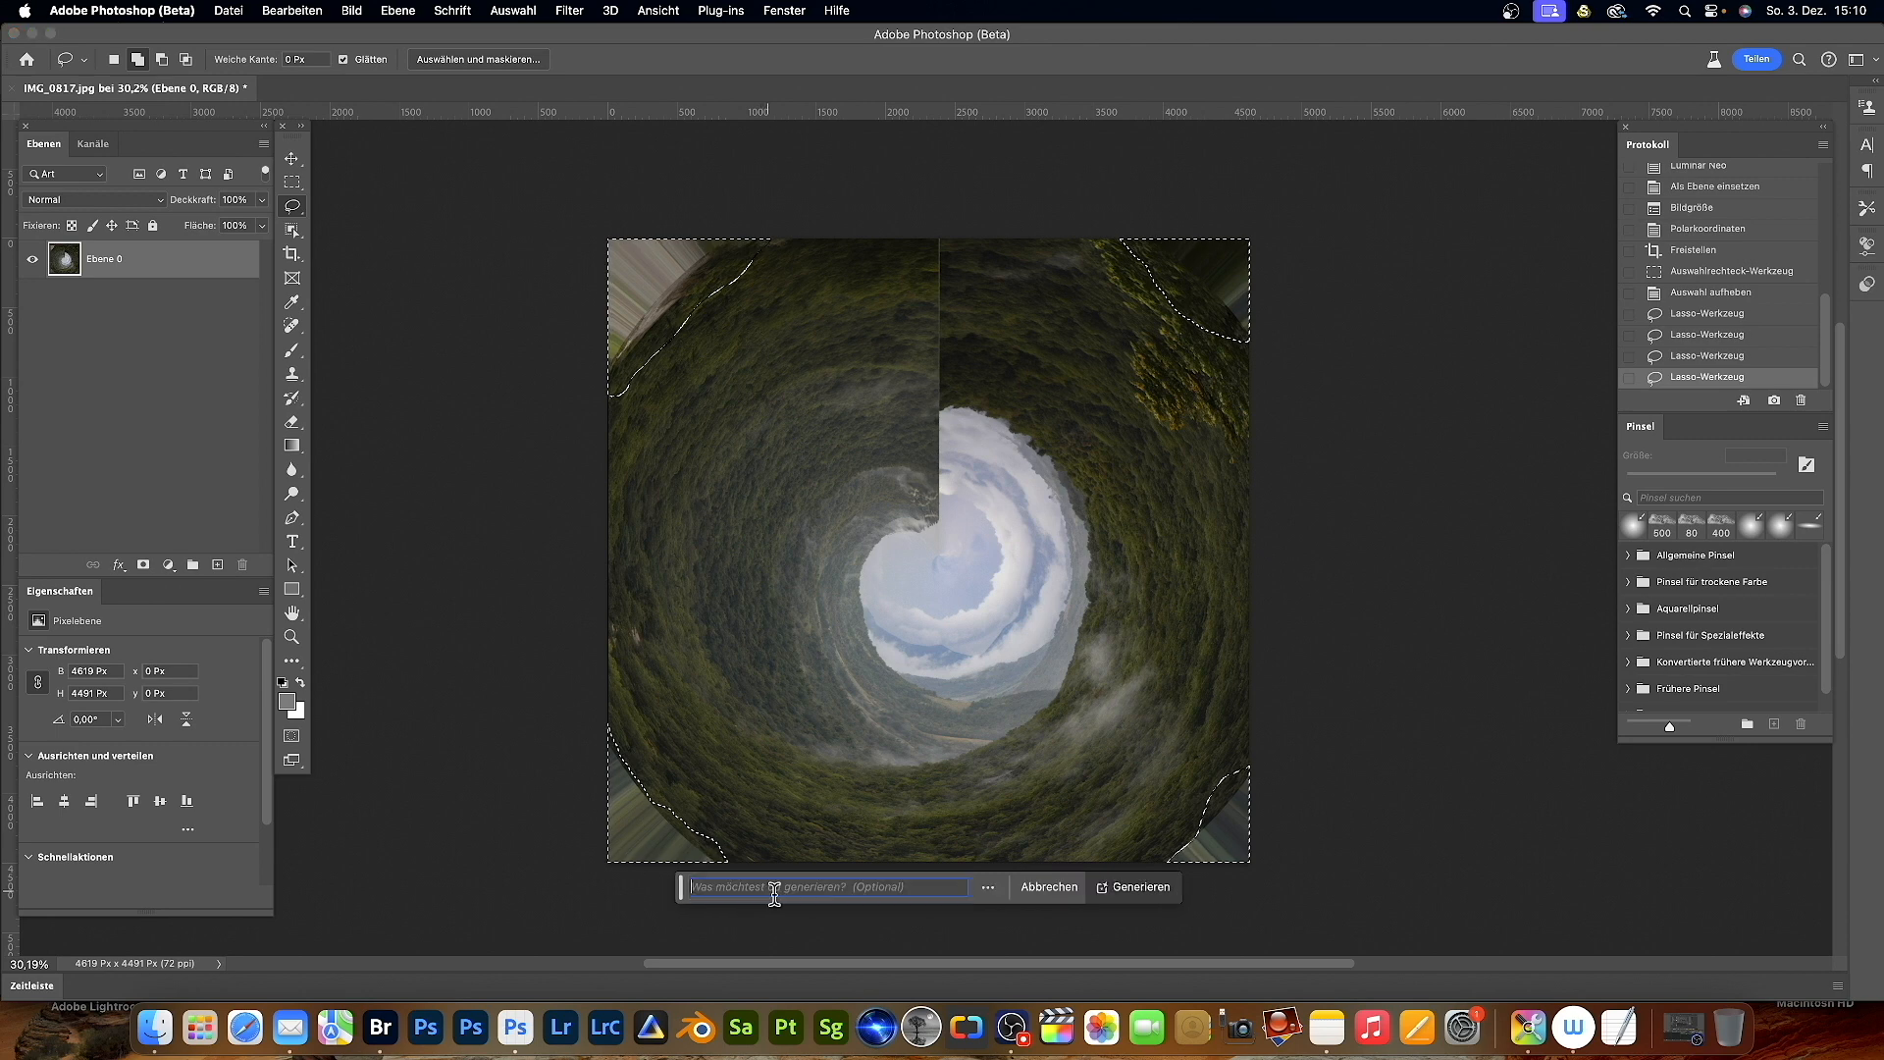
left_click(1129, 888)
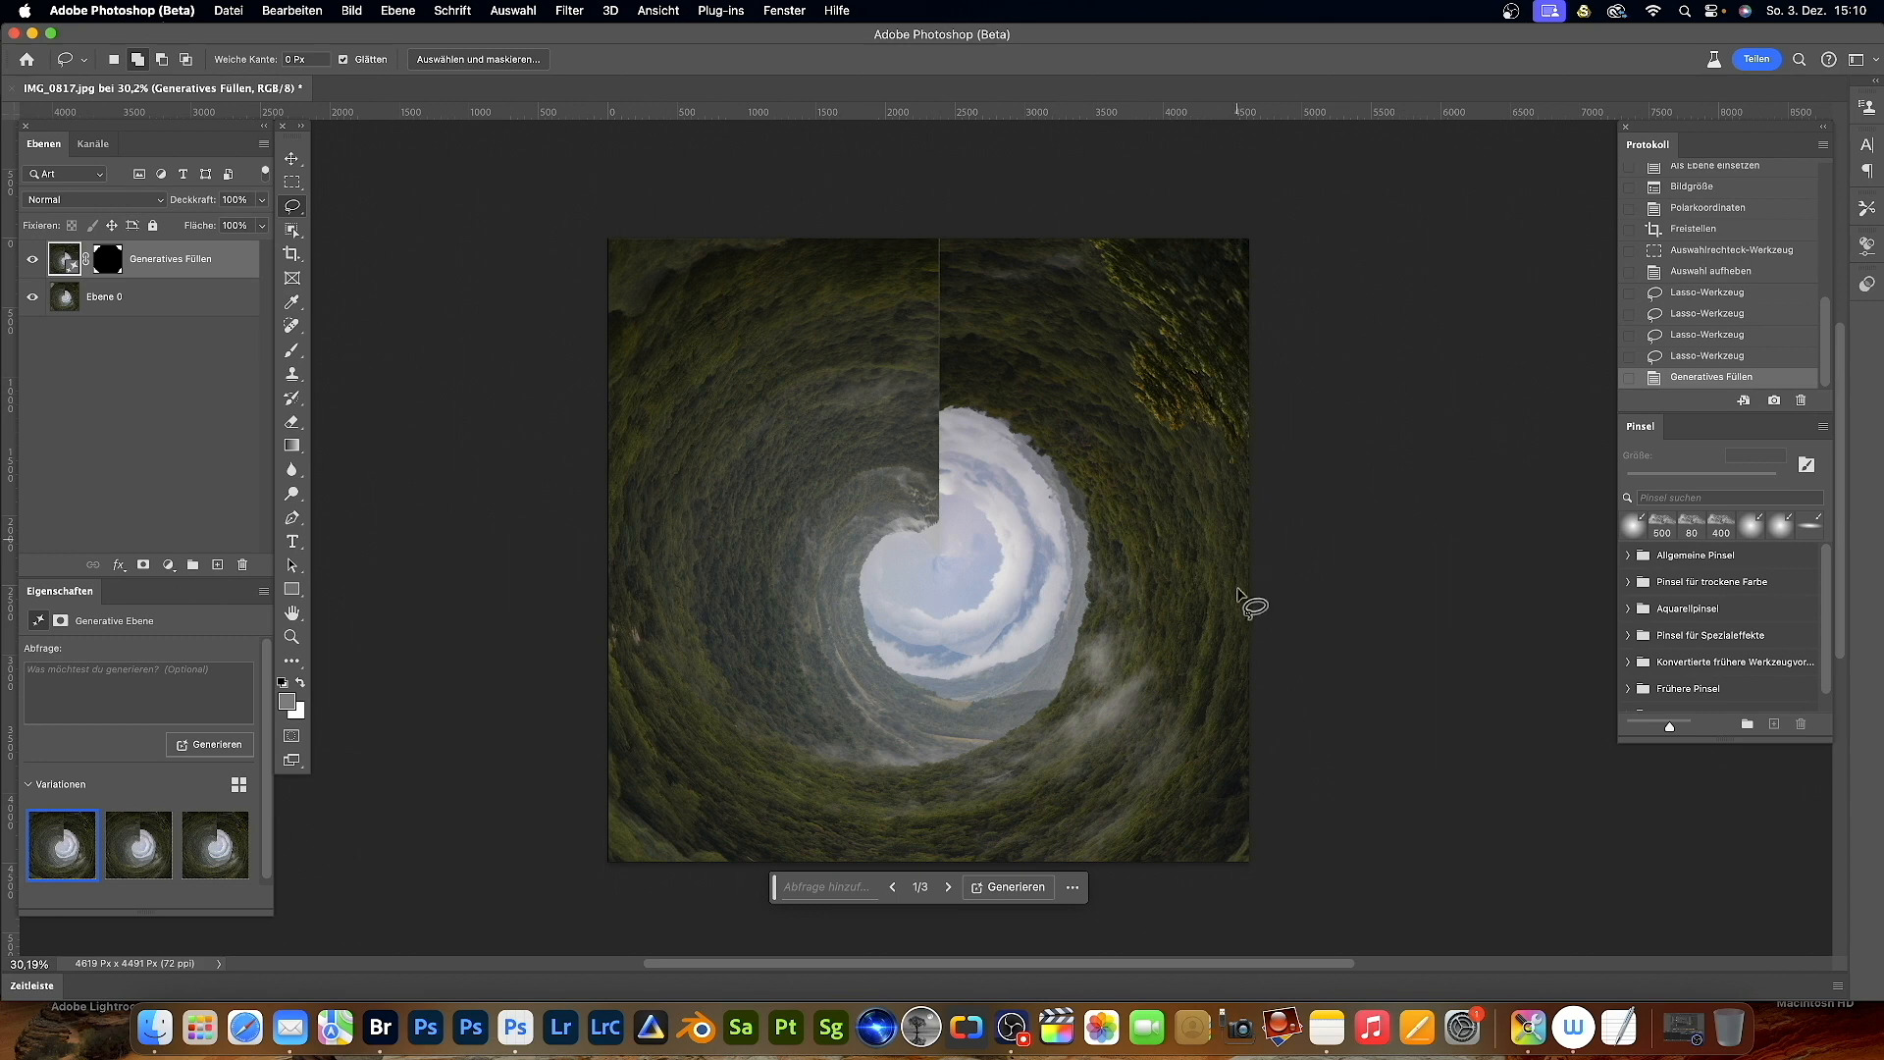
right_click(224, 259)
left_click(308, 741)
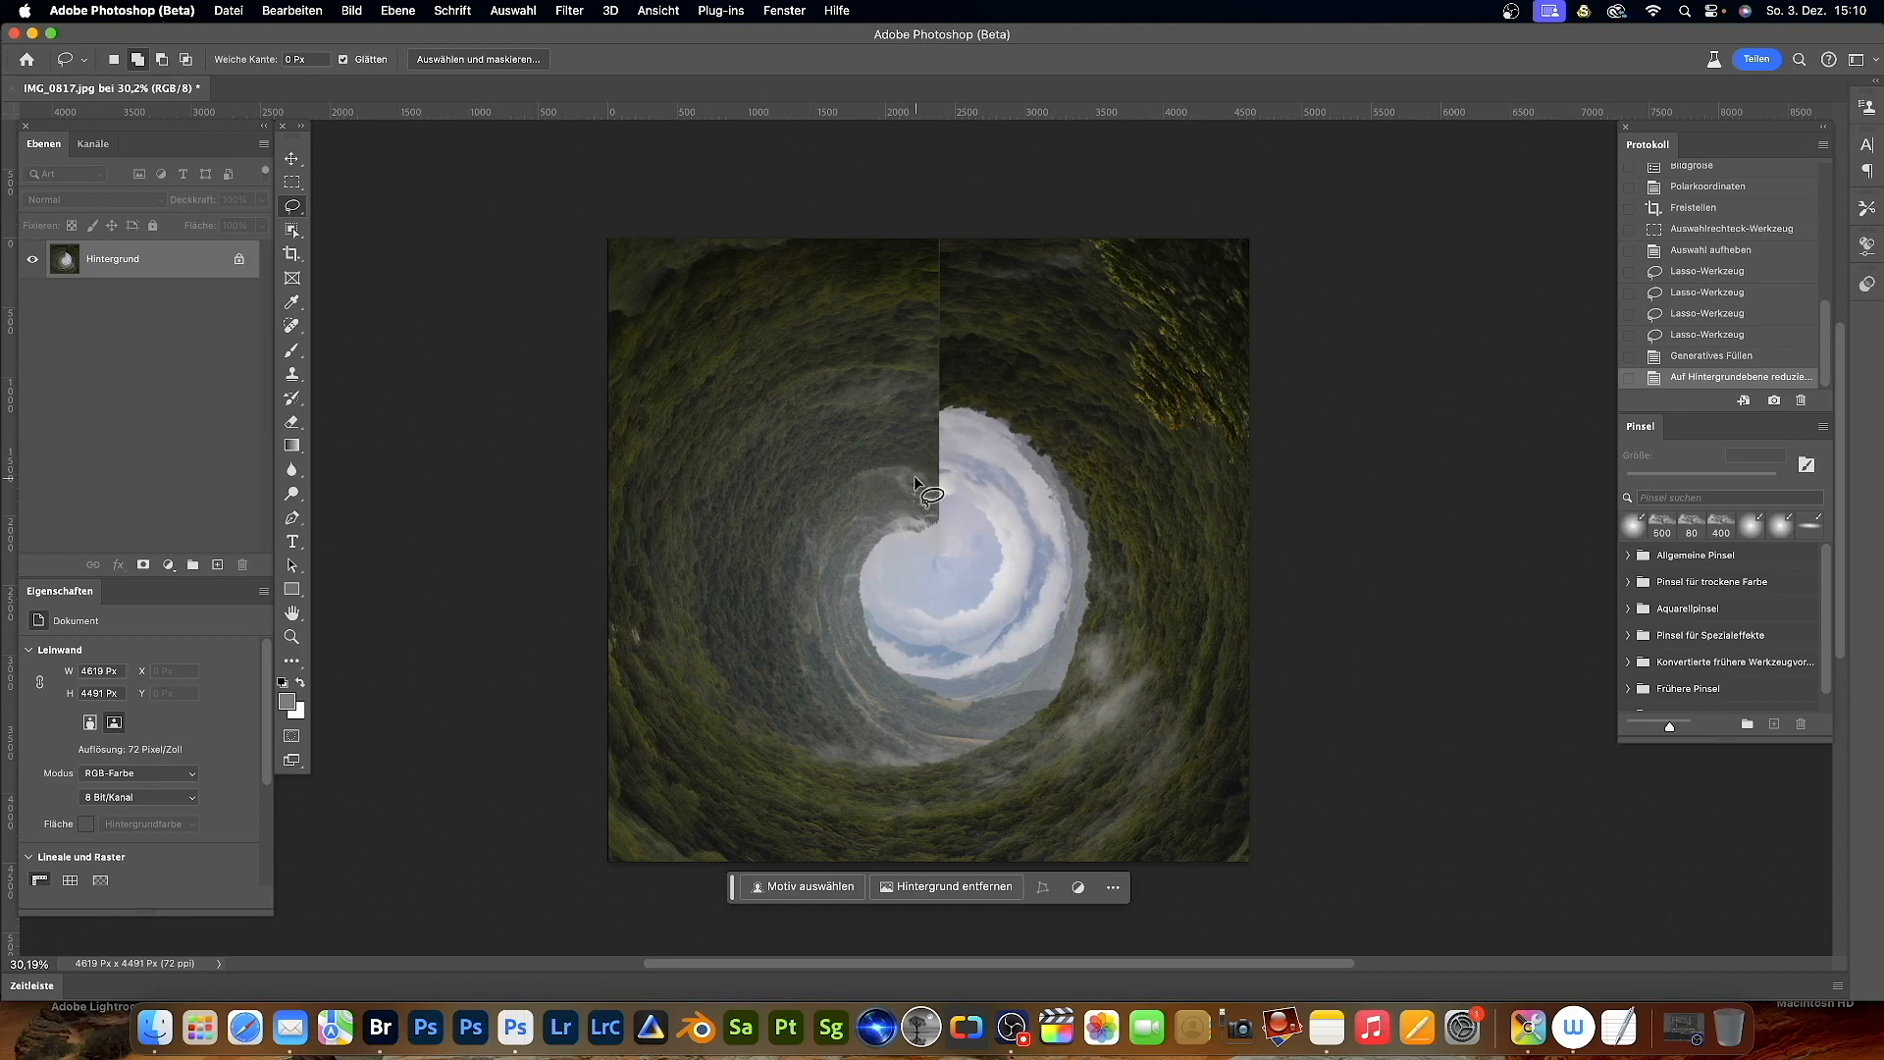
- Copy a rectangle of about 1193 × 2505 px around the right half of the sky opening to a new layer
left_click(294, 184)
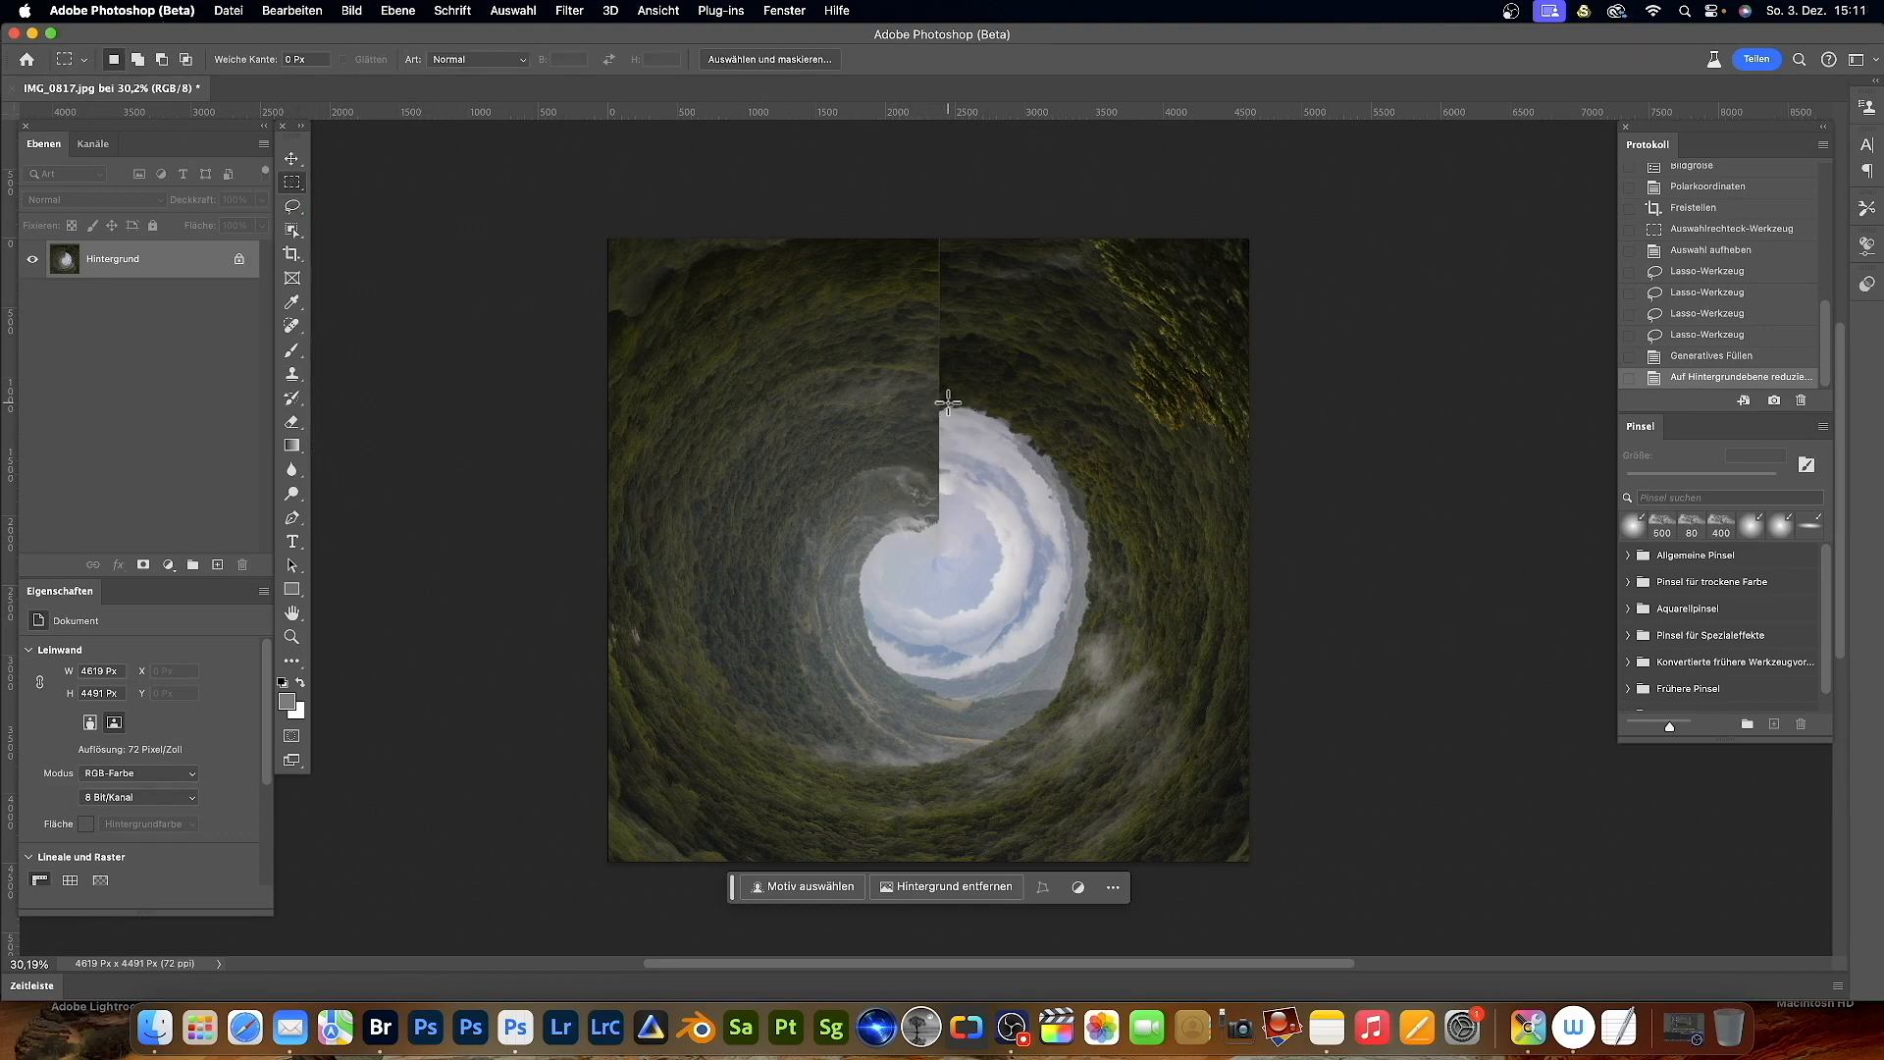
left_click_drag(946, 385, 1112, 732)
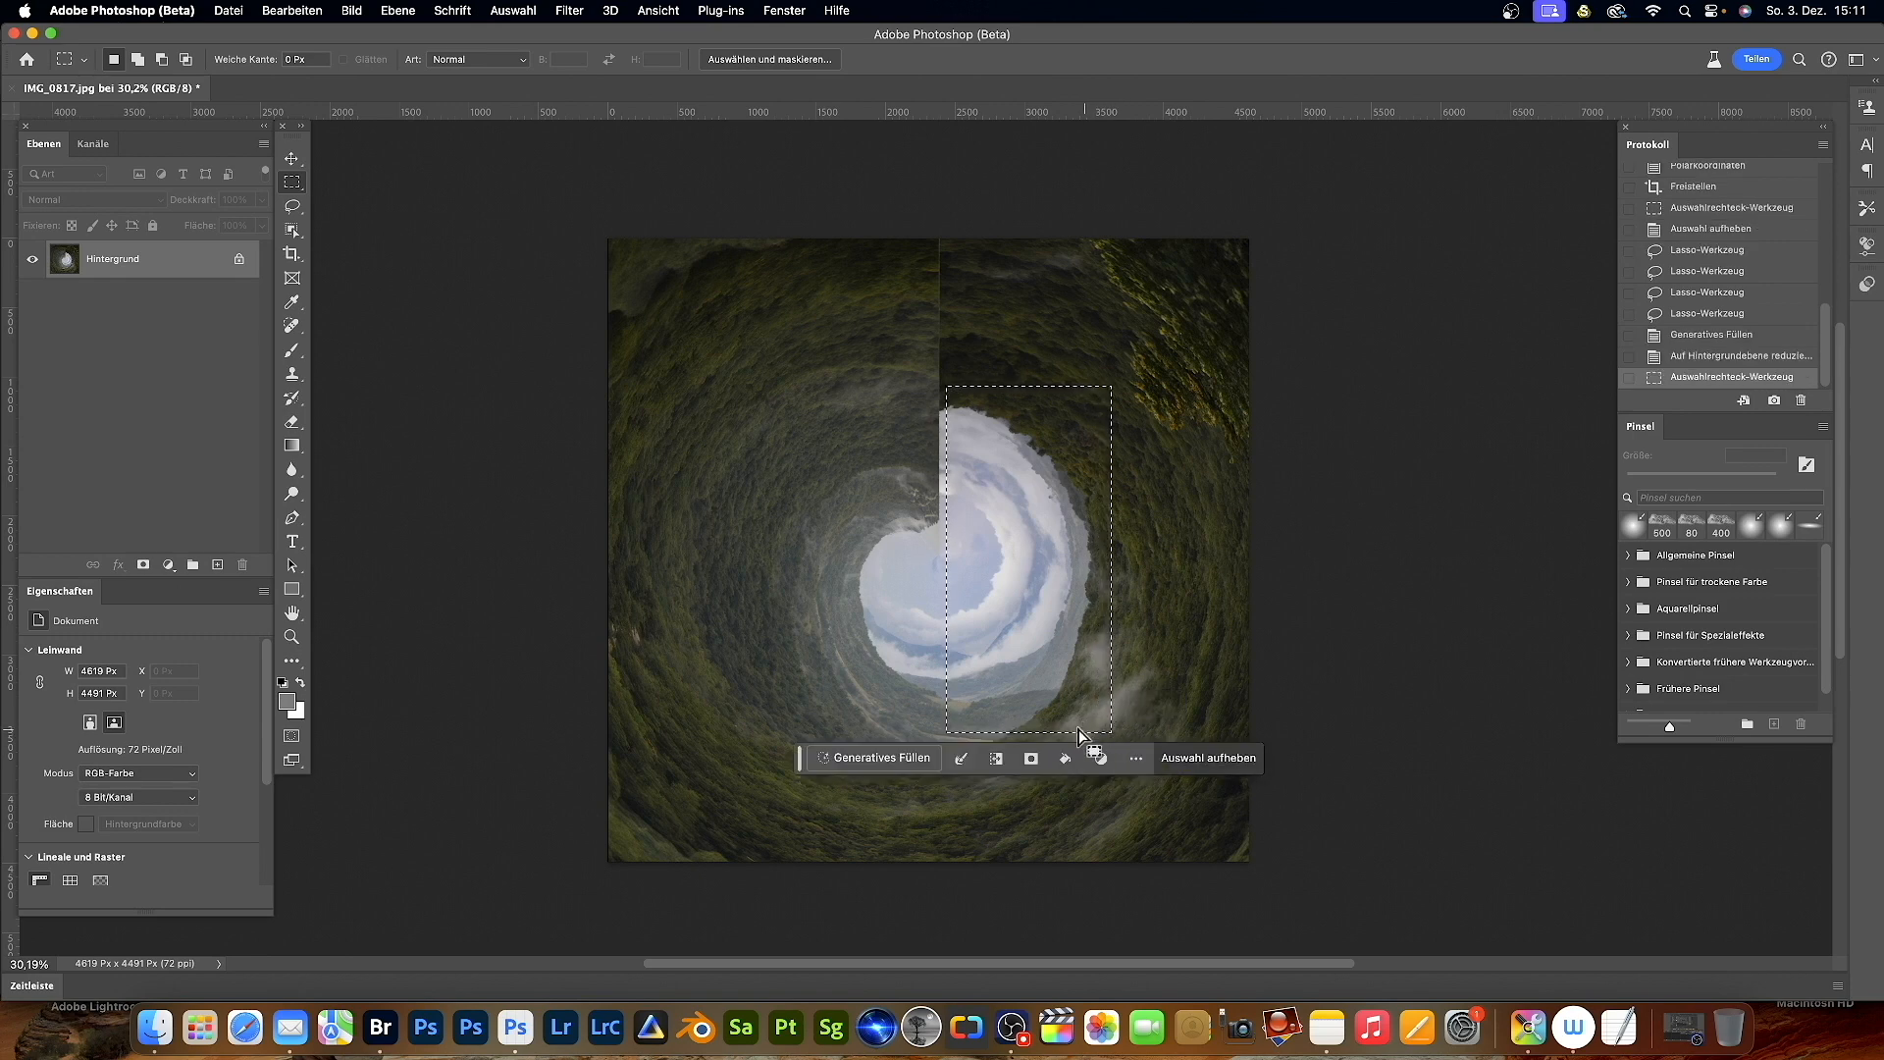
right_click(1022, 623)
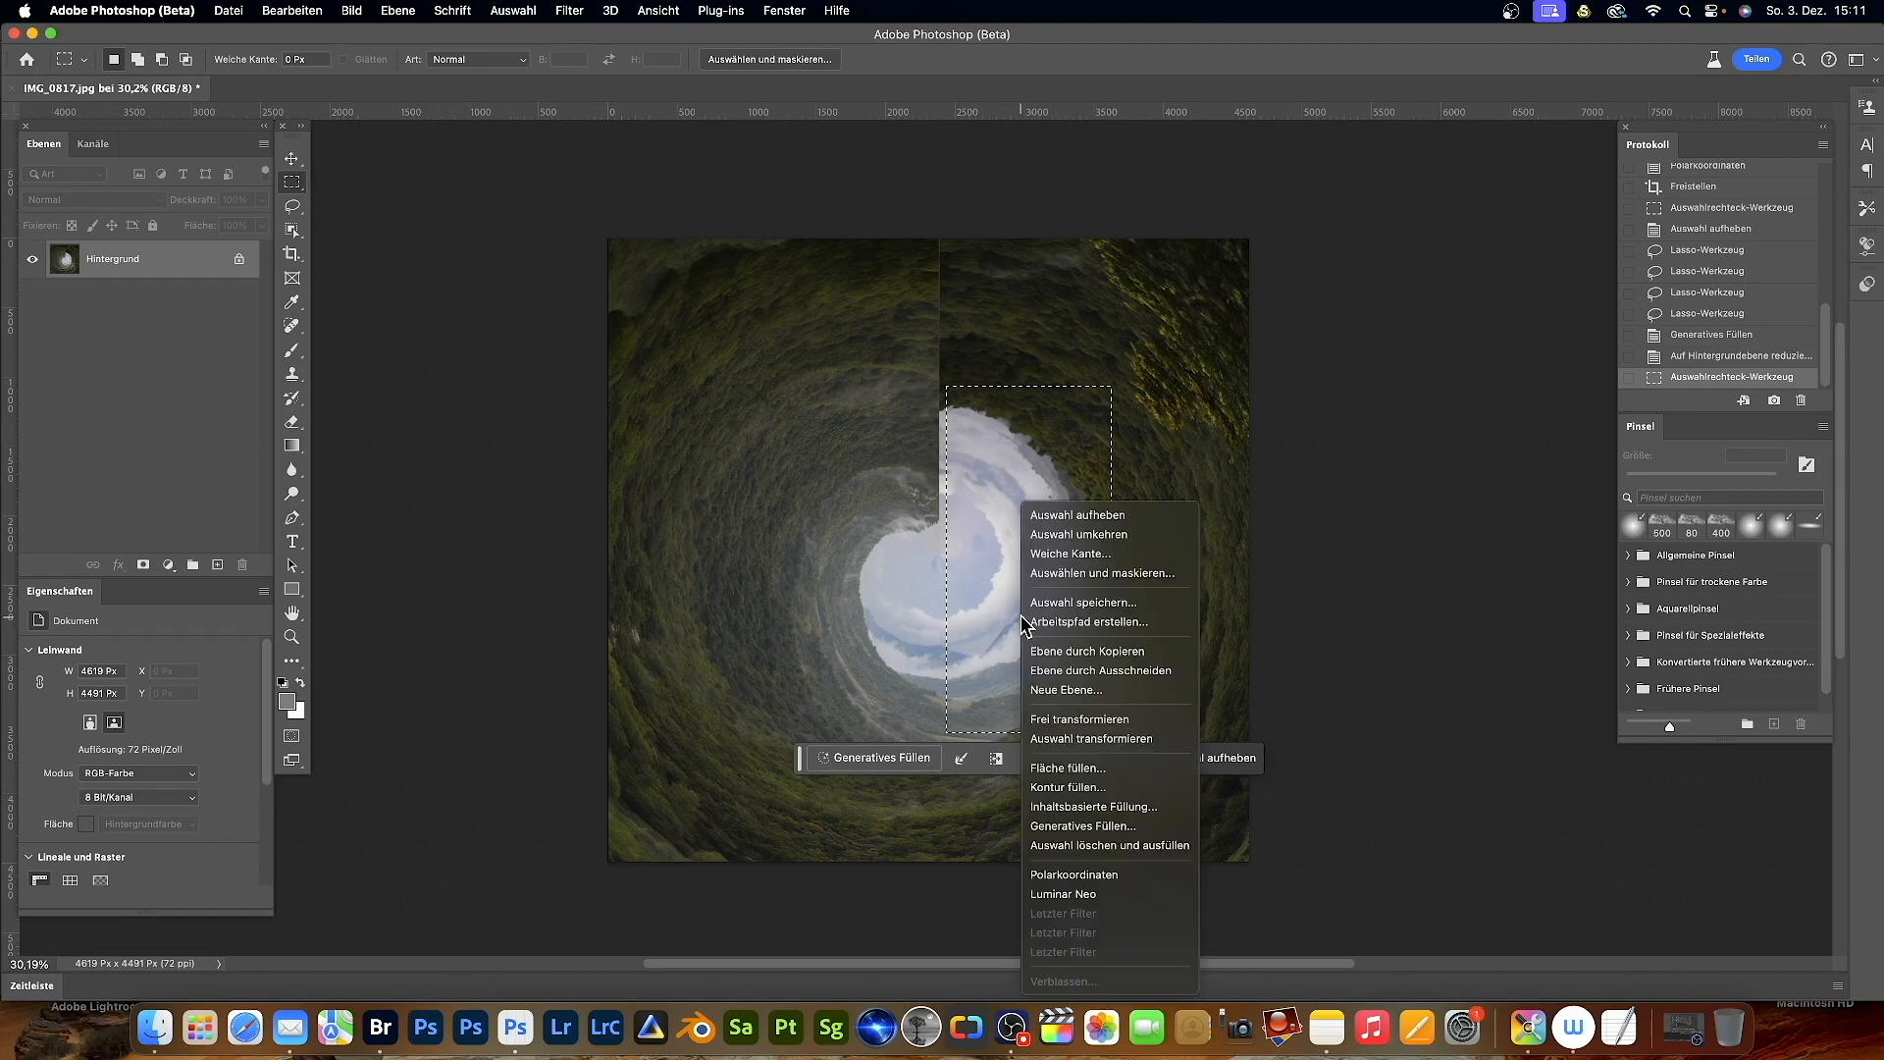
left_click(1067, 651)
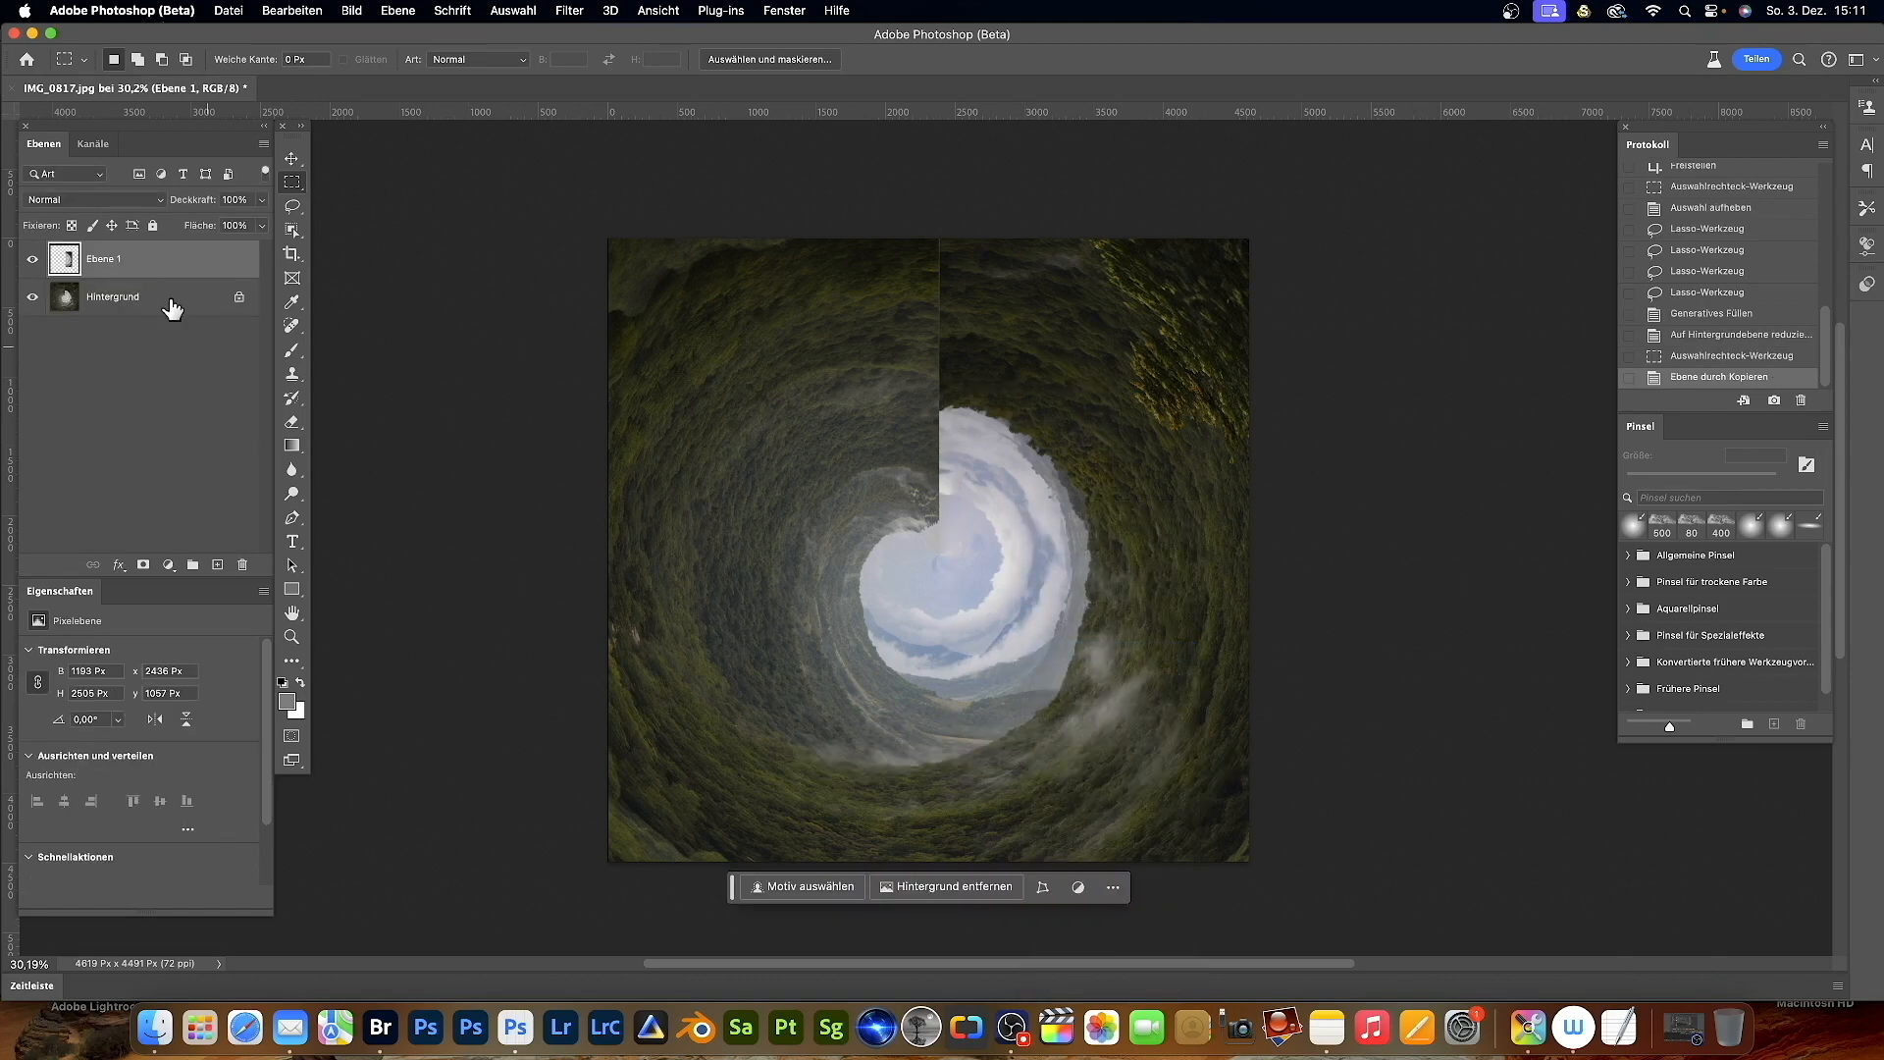
- Flip the copied half horizontally and move it left against the original half to form a symmetrical oval sky opening
left_click(269, 14)
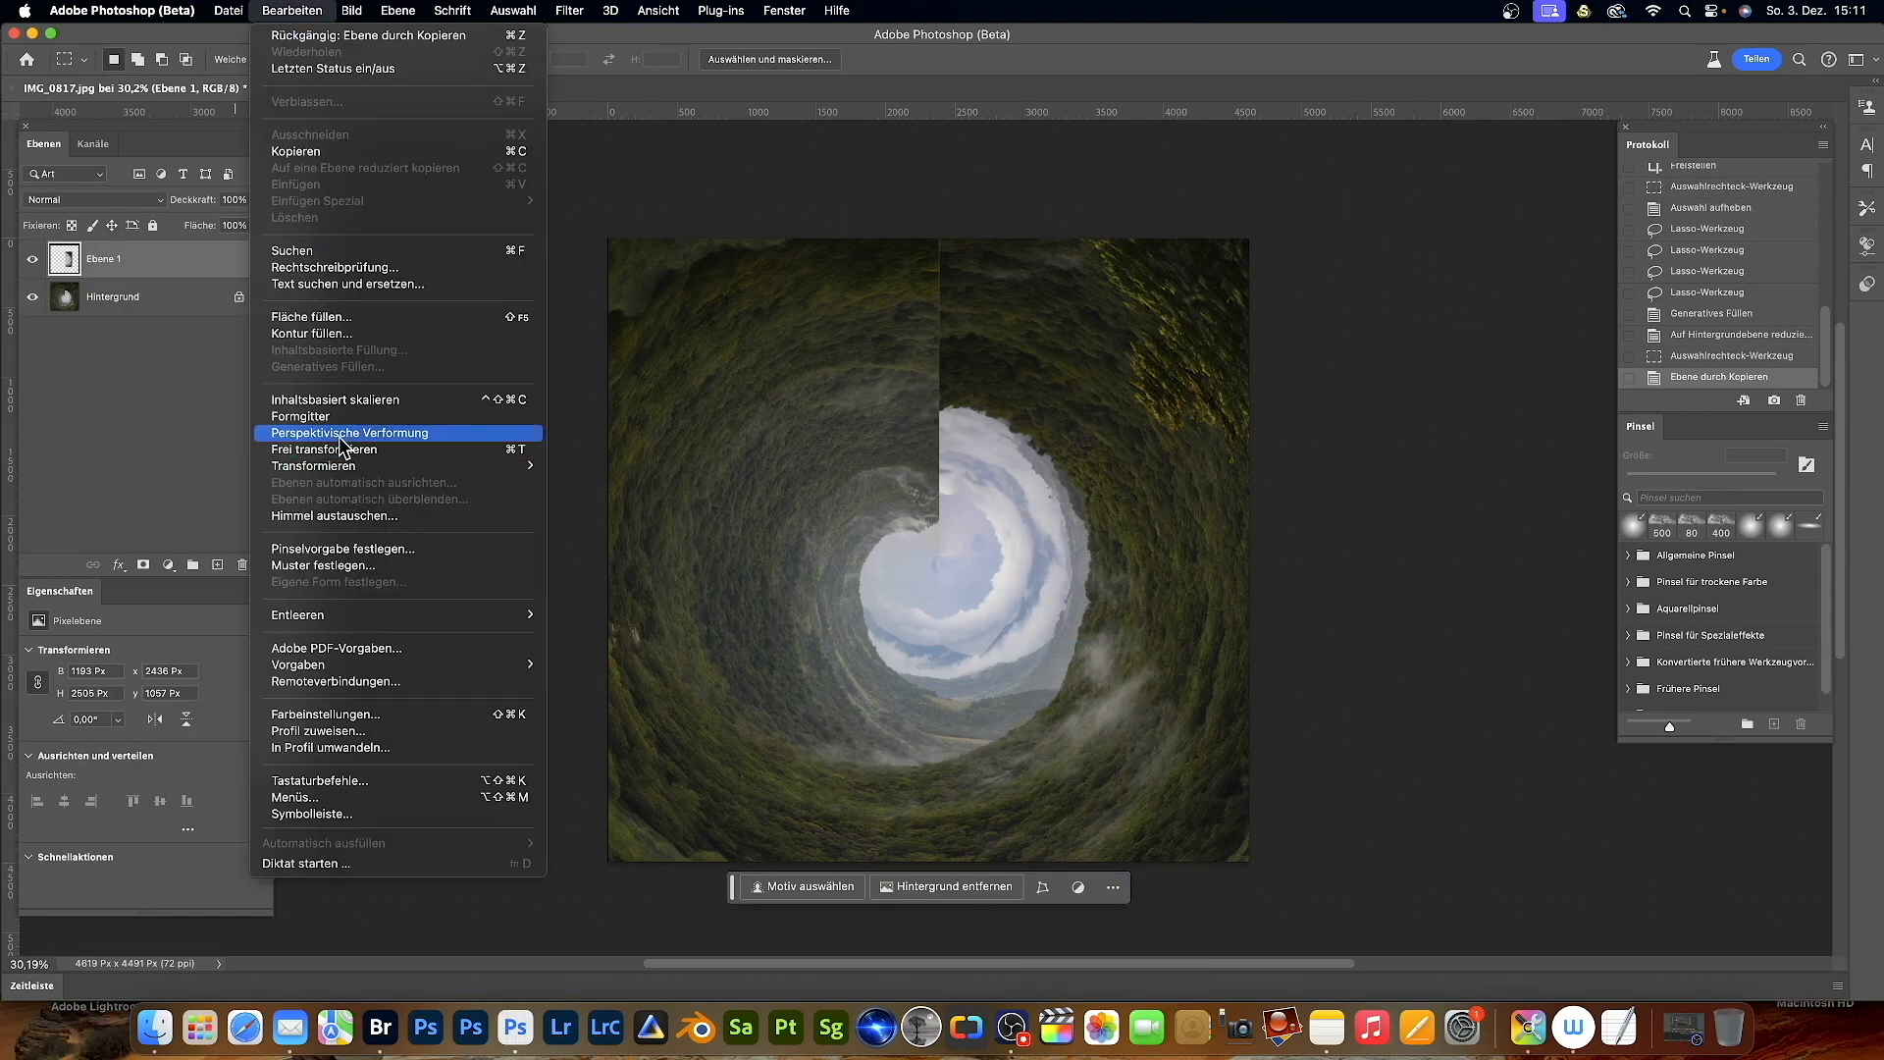
mouse_move(363, 467)
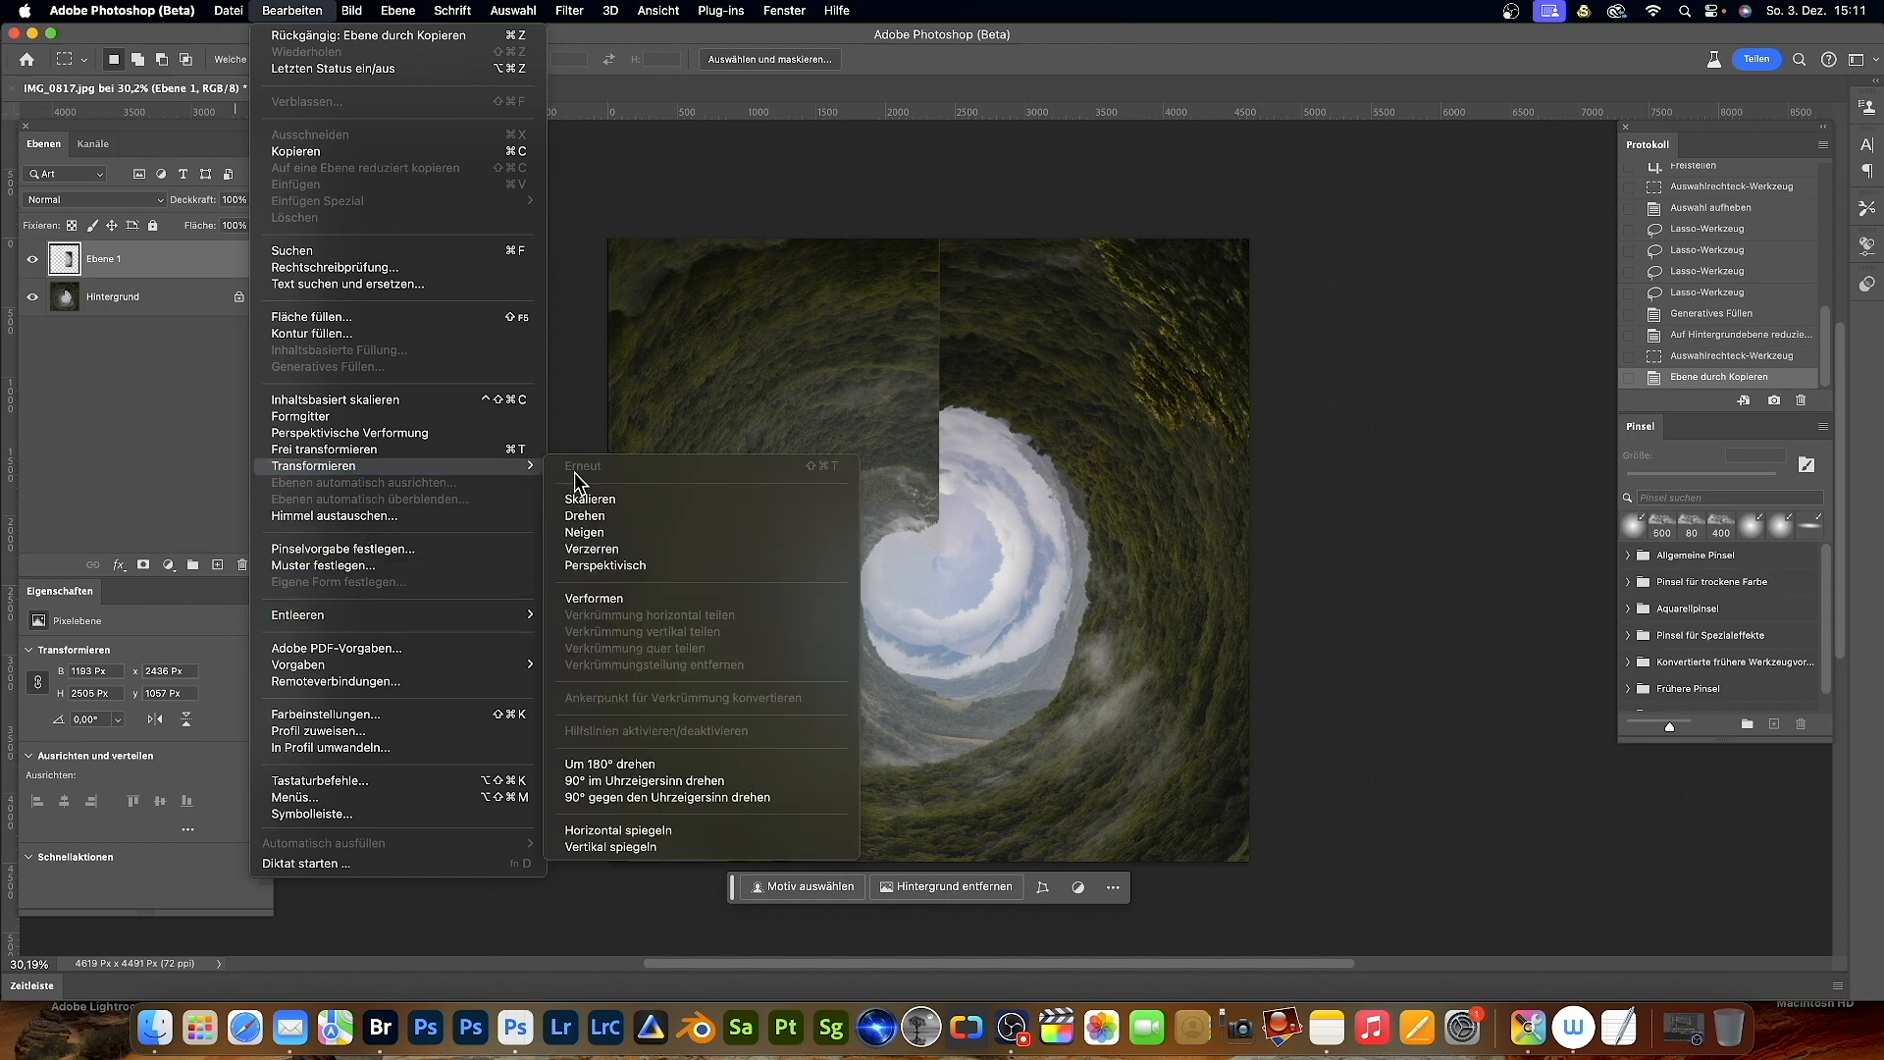
left_click(608, 830)
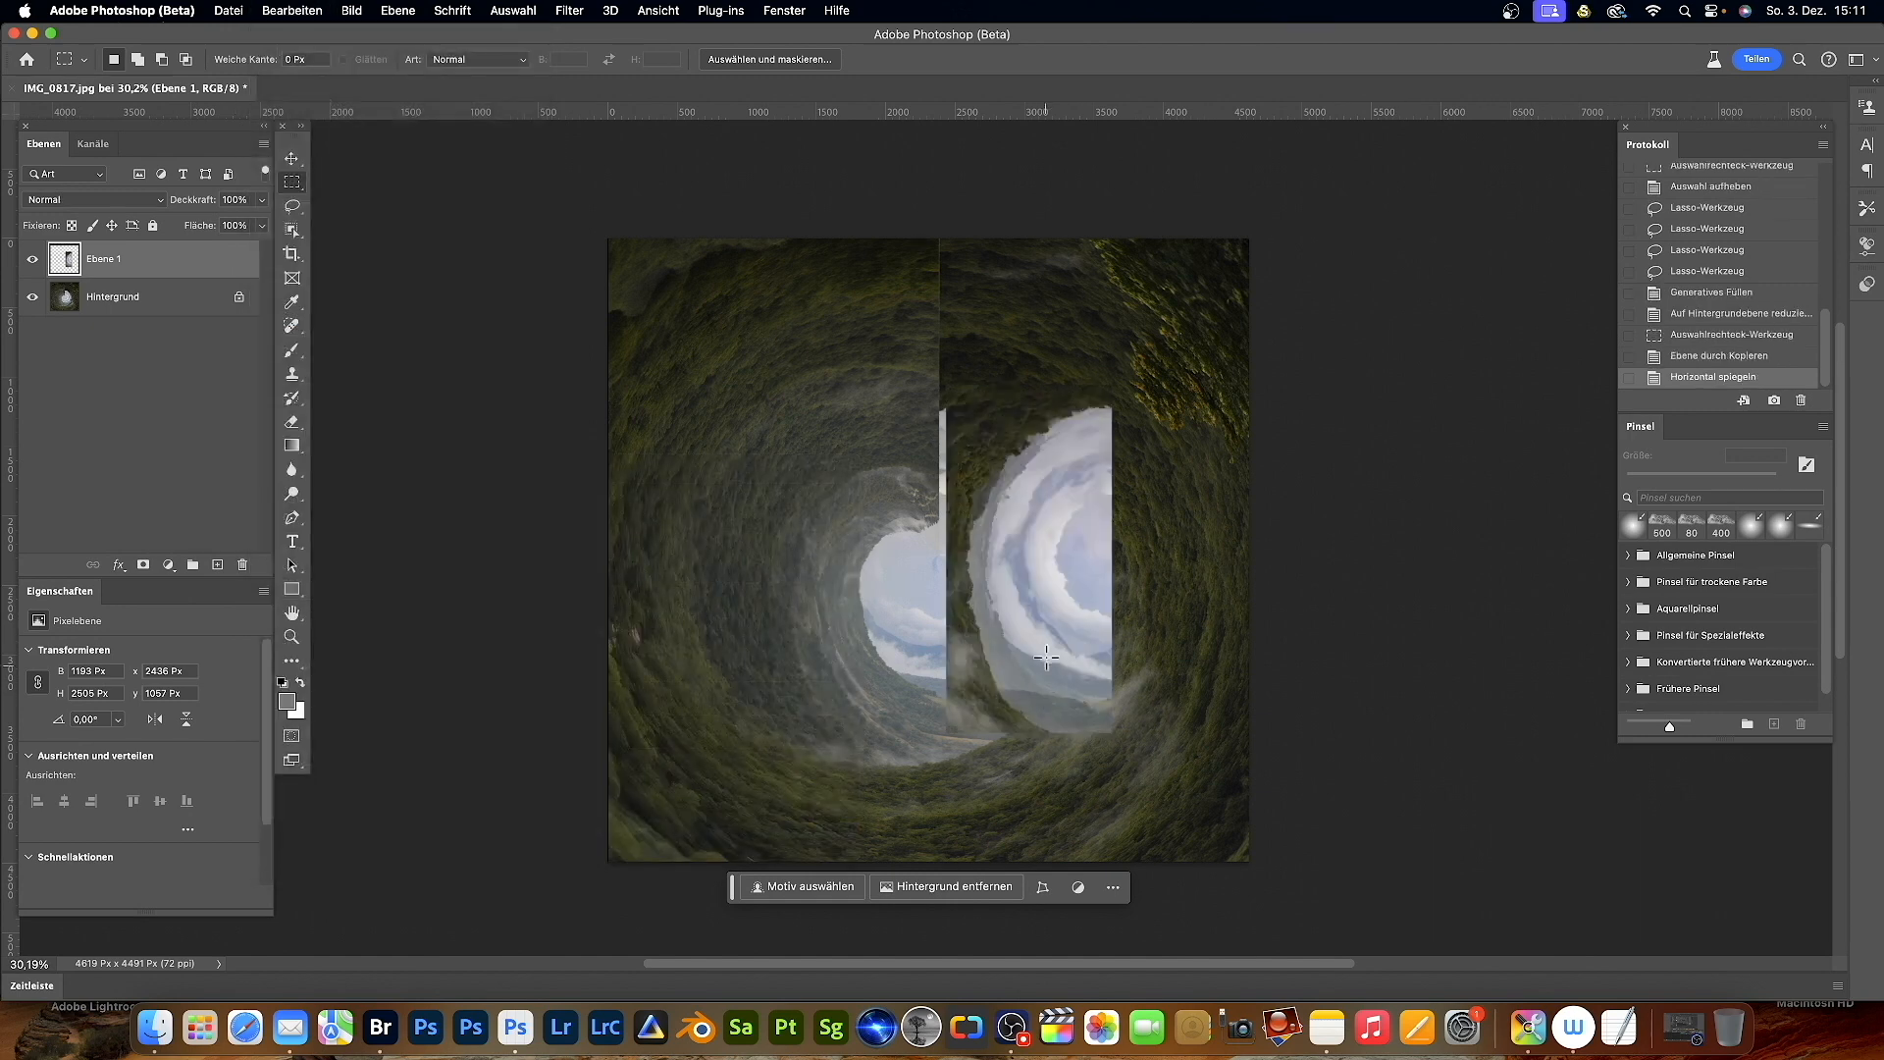
left_click(290, 12)
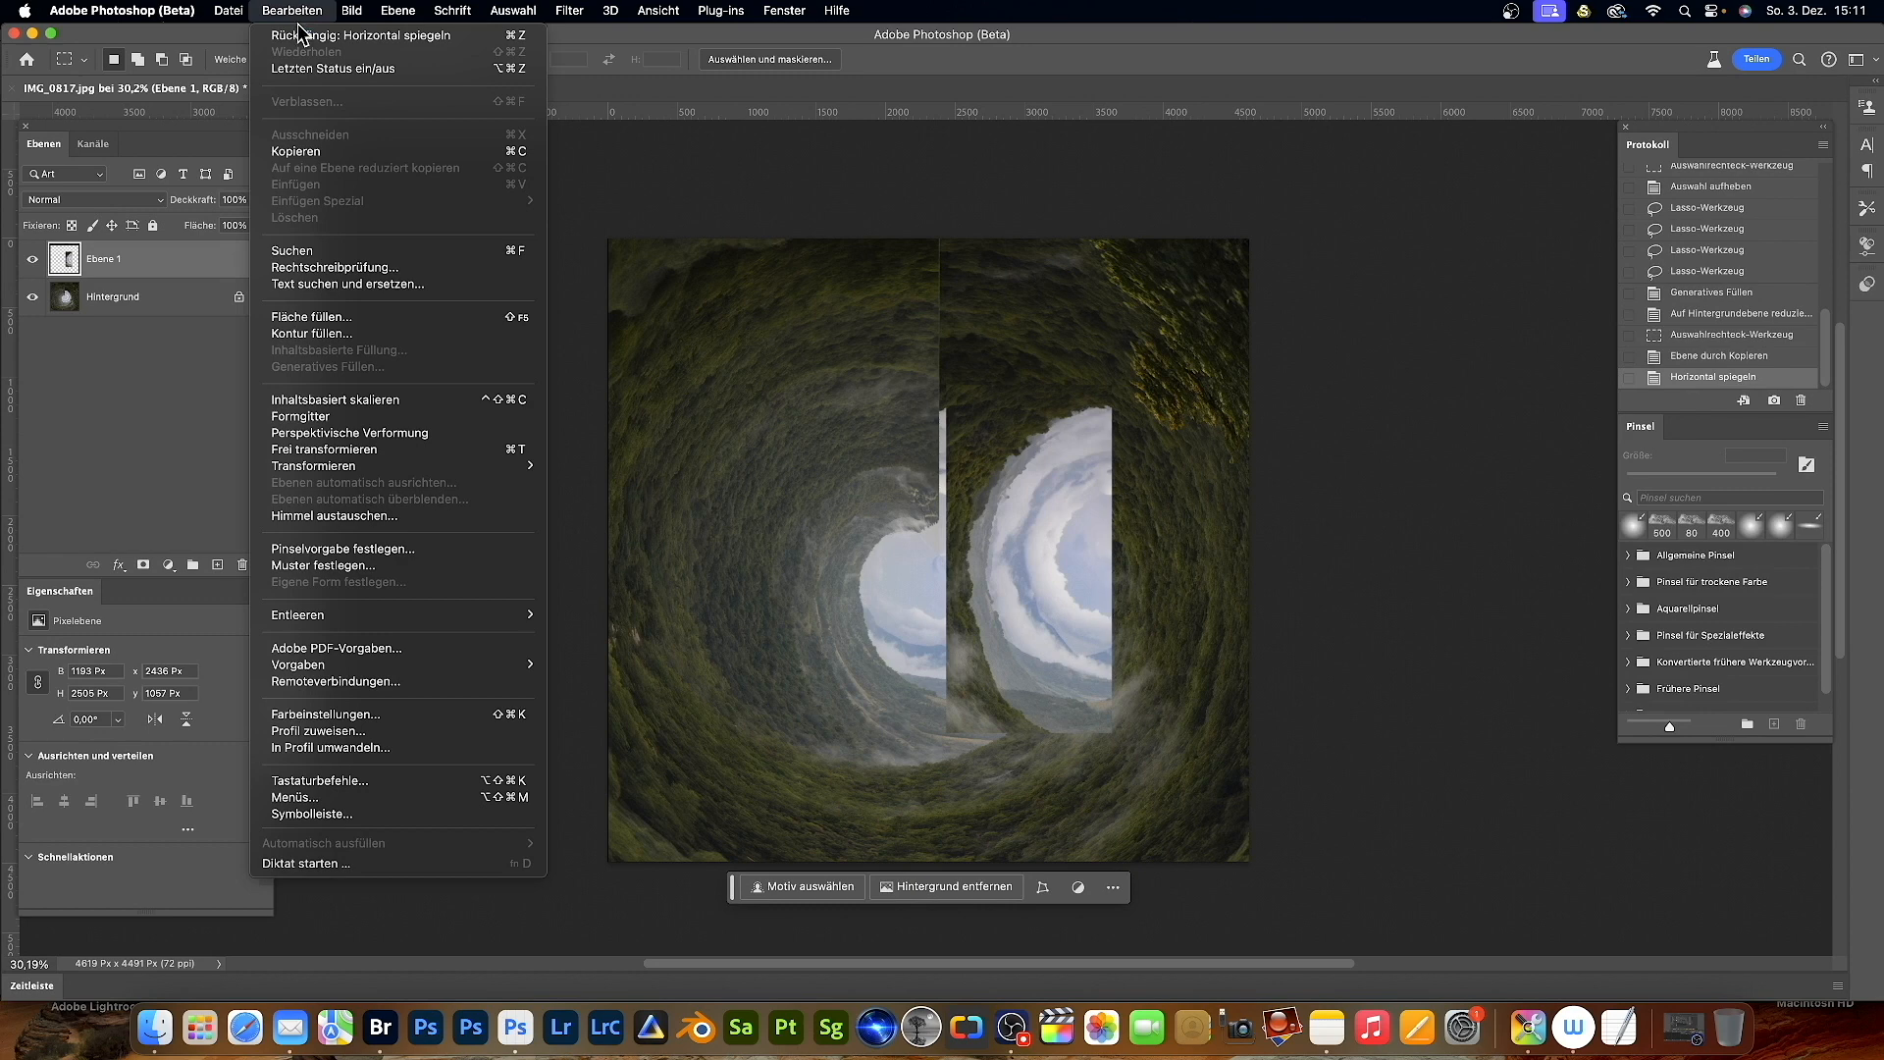
left_click(320, 448)
left_click_drag(1039, 563, 881, 564)
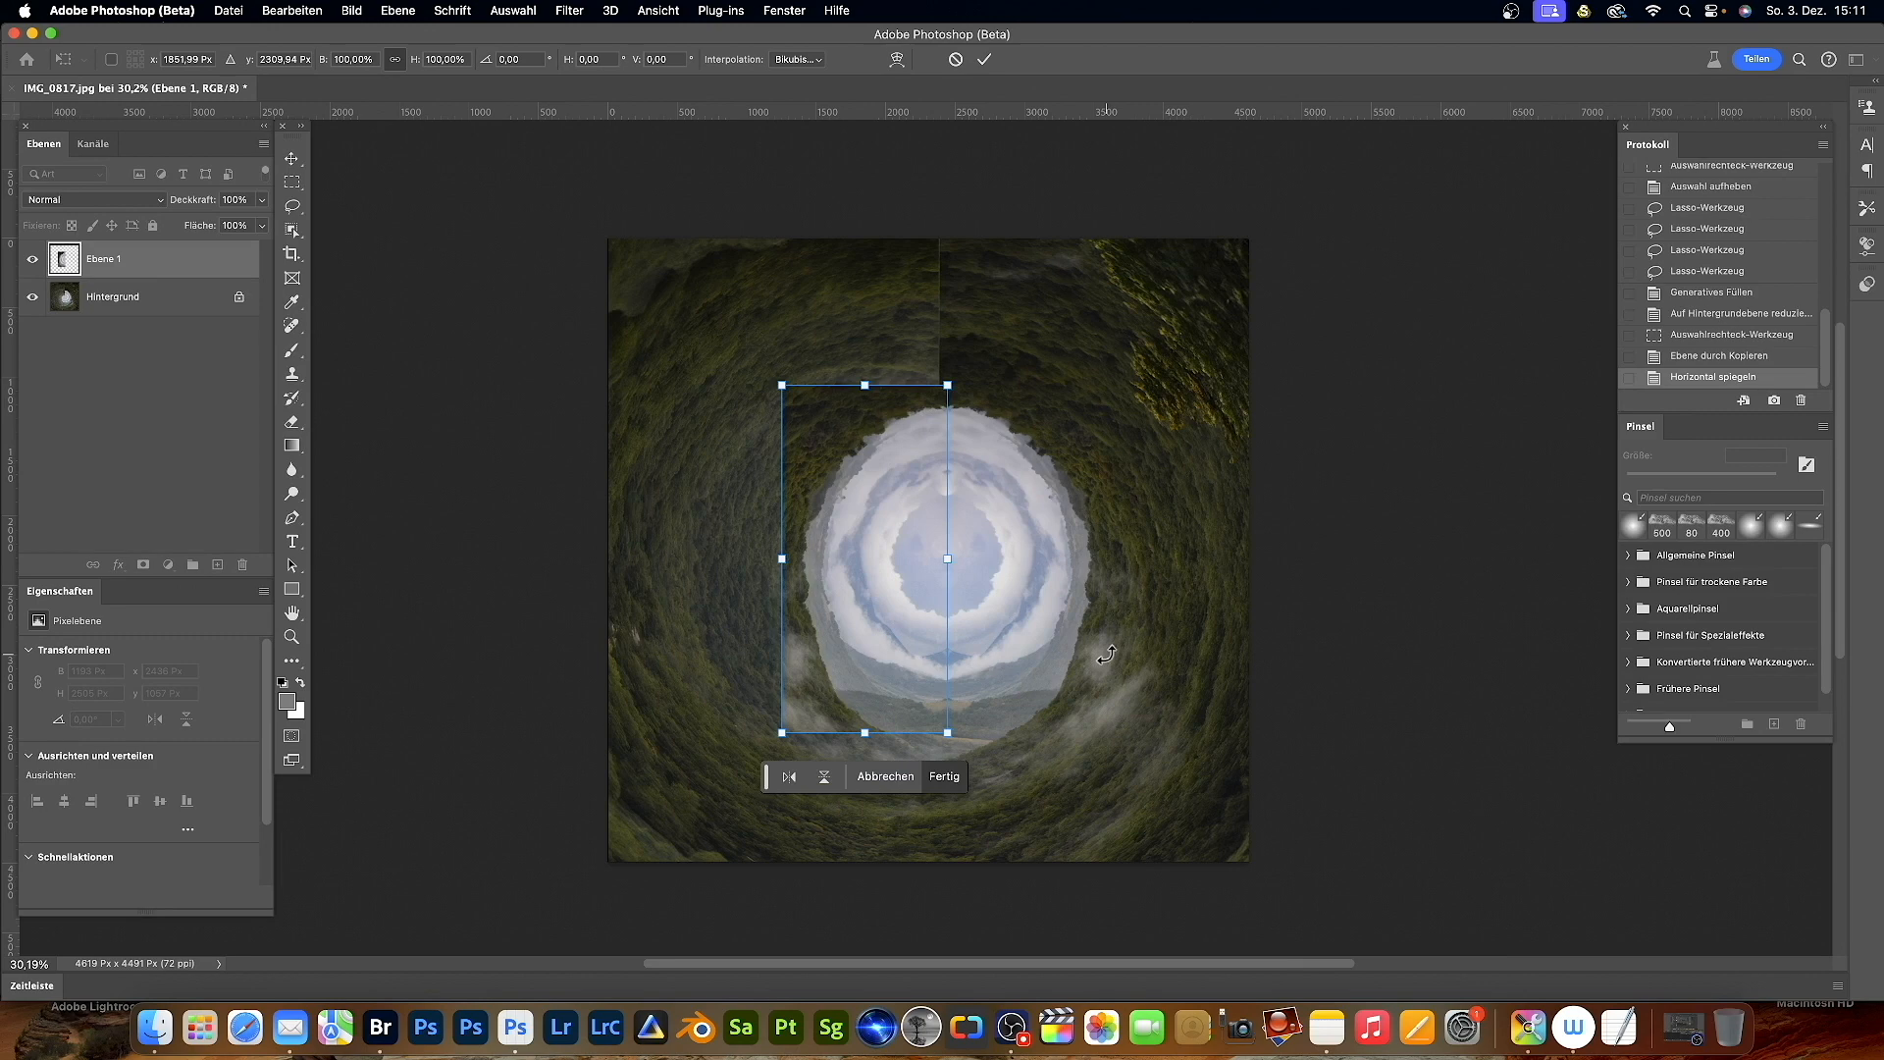
left_click(983, 59)
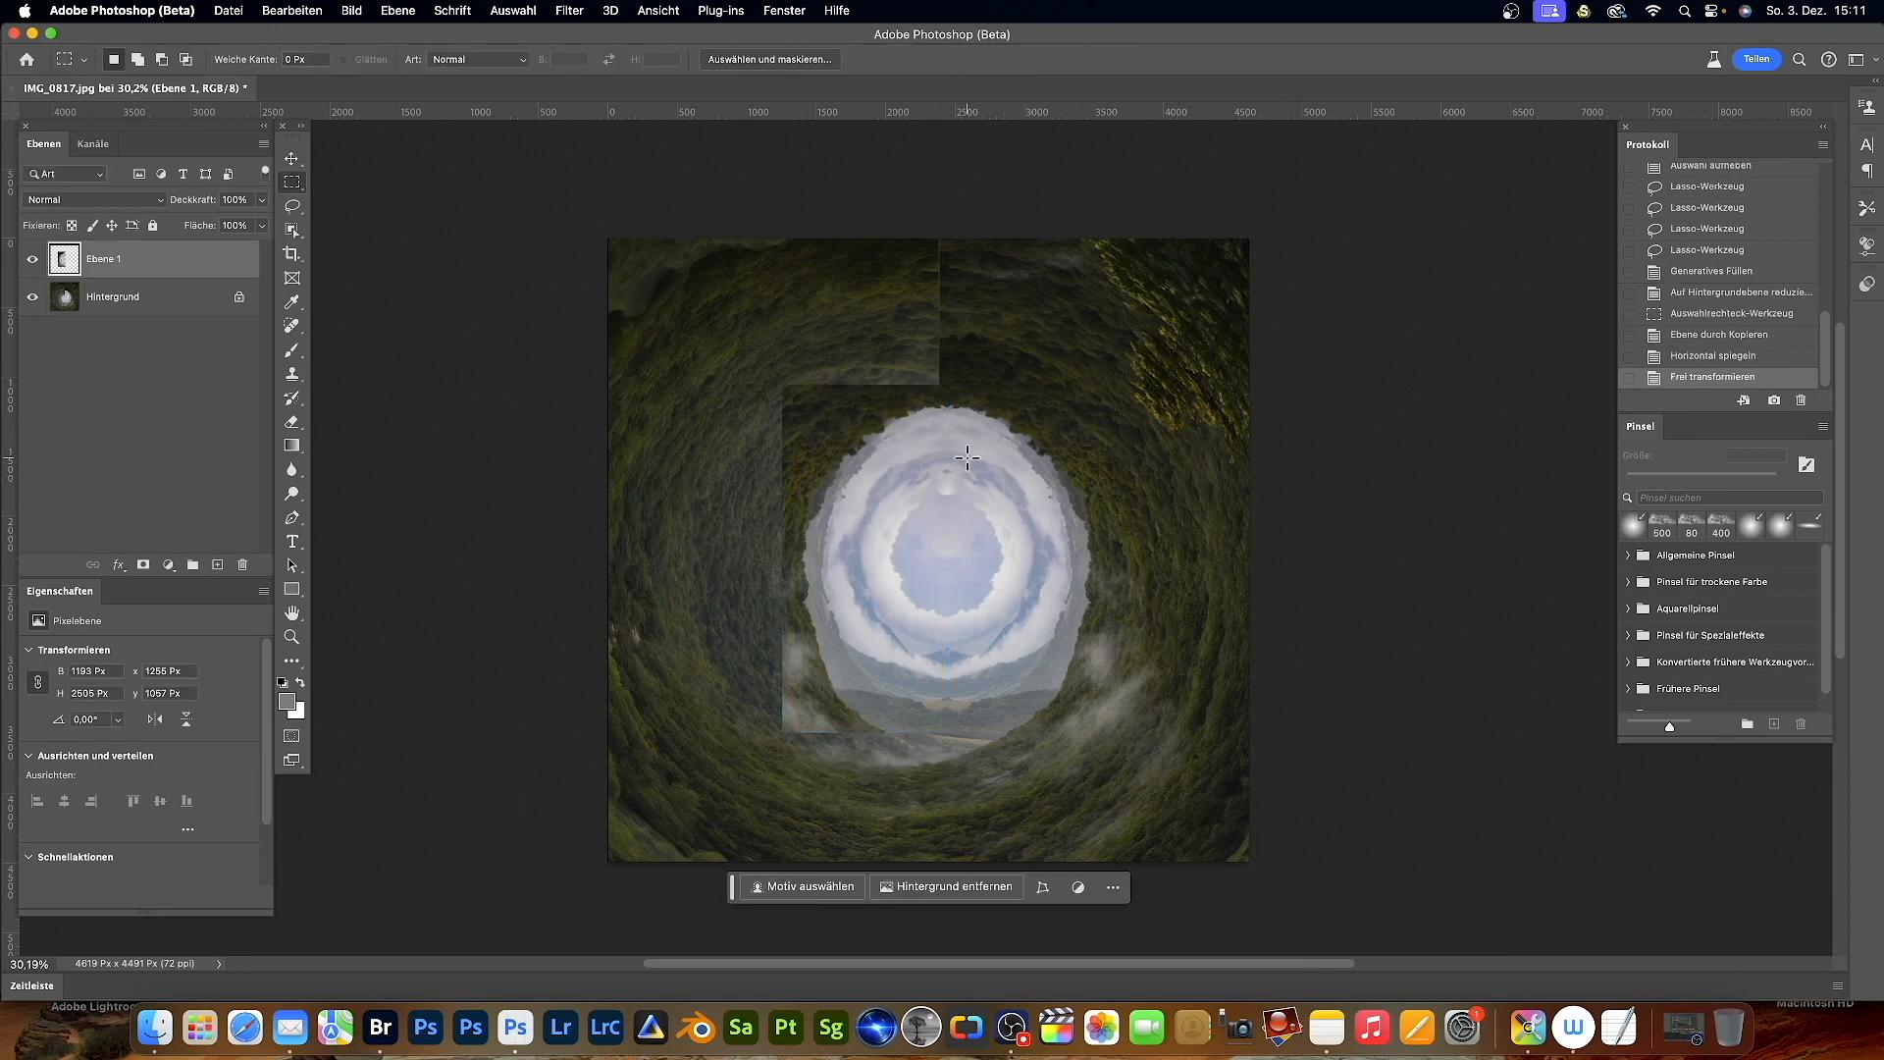
- Add a layer mask to the mirrored half and prepare a soft black brush of 700 px at 24% opacity
left_click(144, 566)
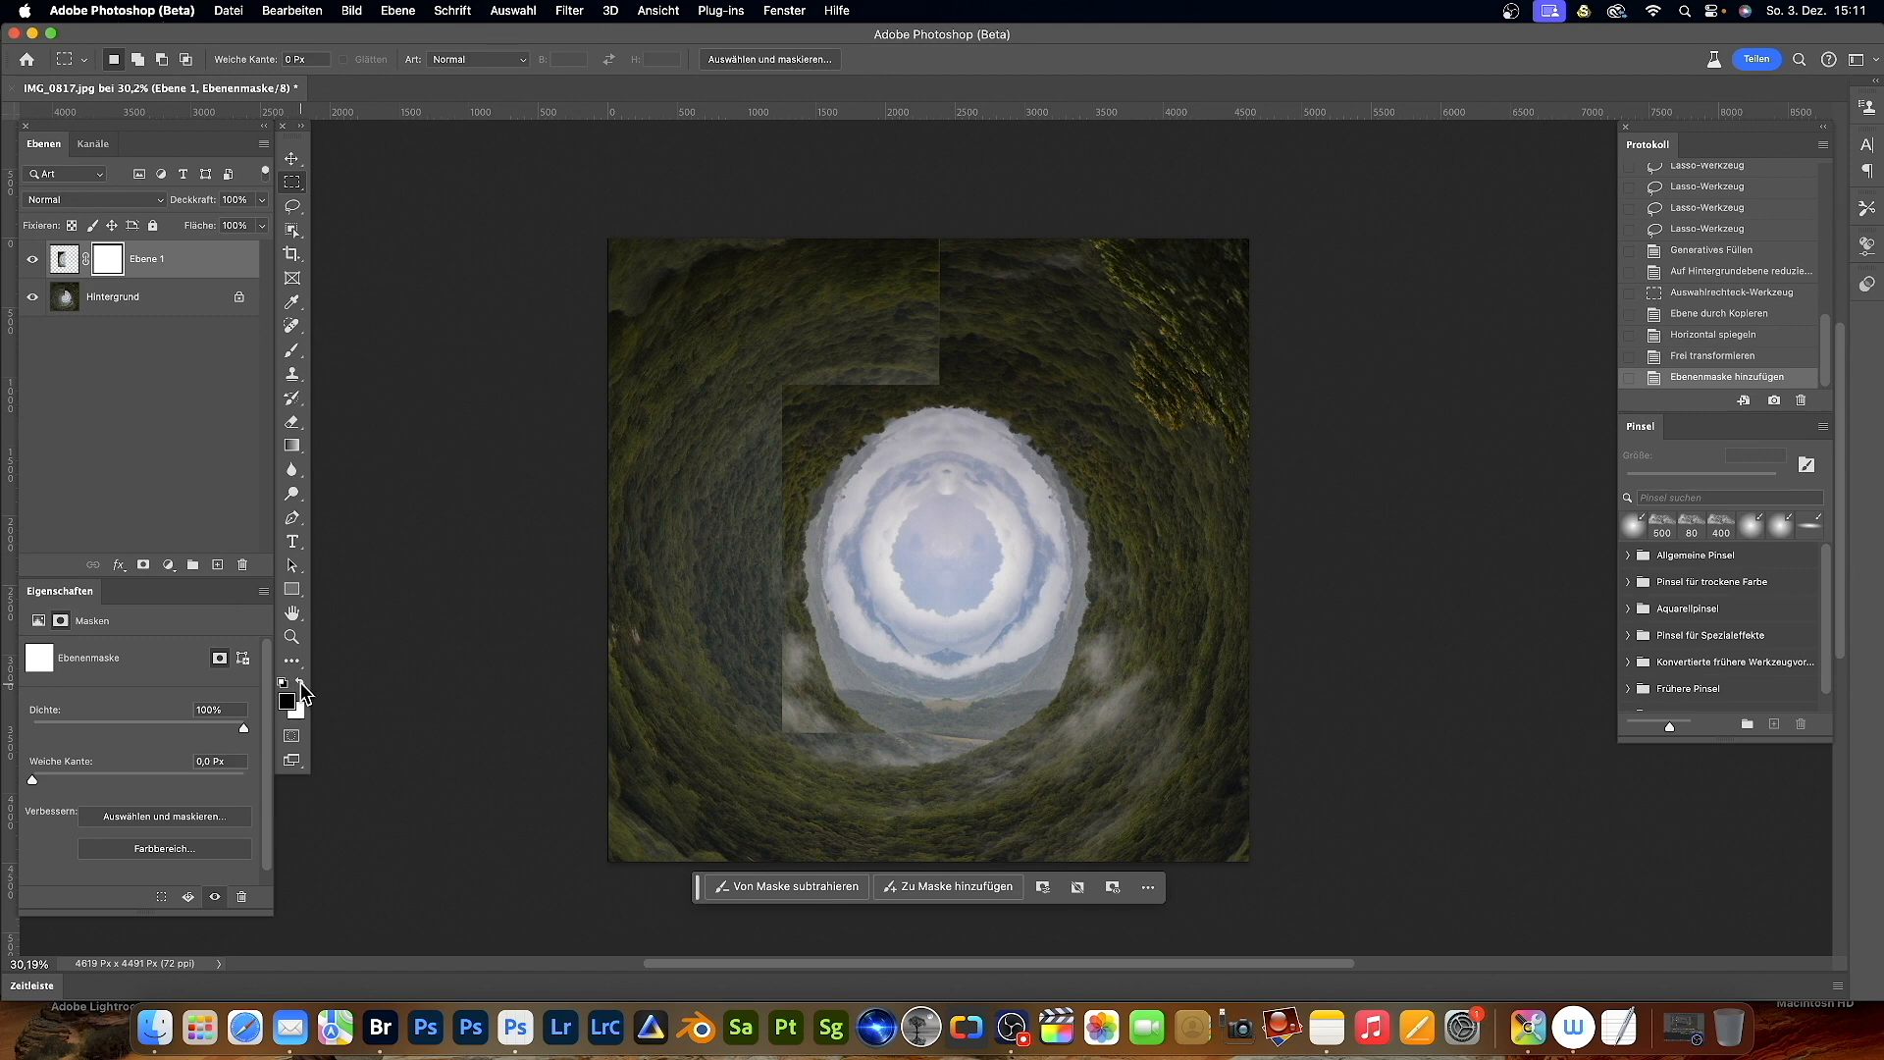
left_click(292, 350)
left_click_drag(376, 67, 387, 72)
left_click(137, 67)
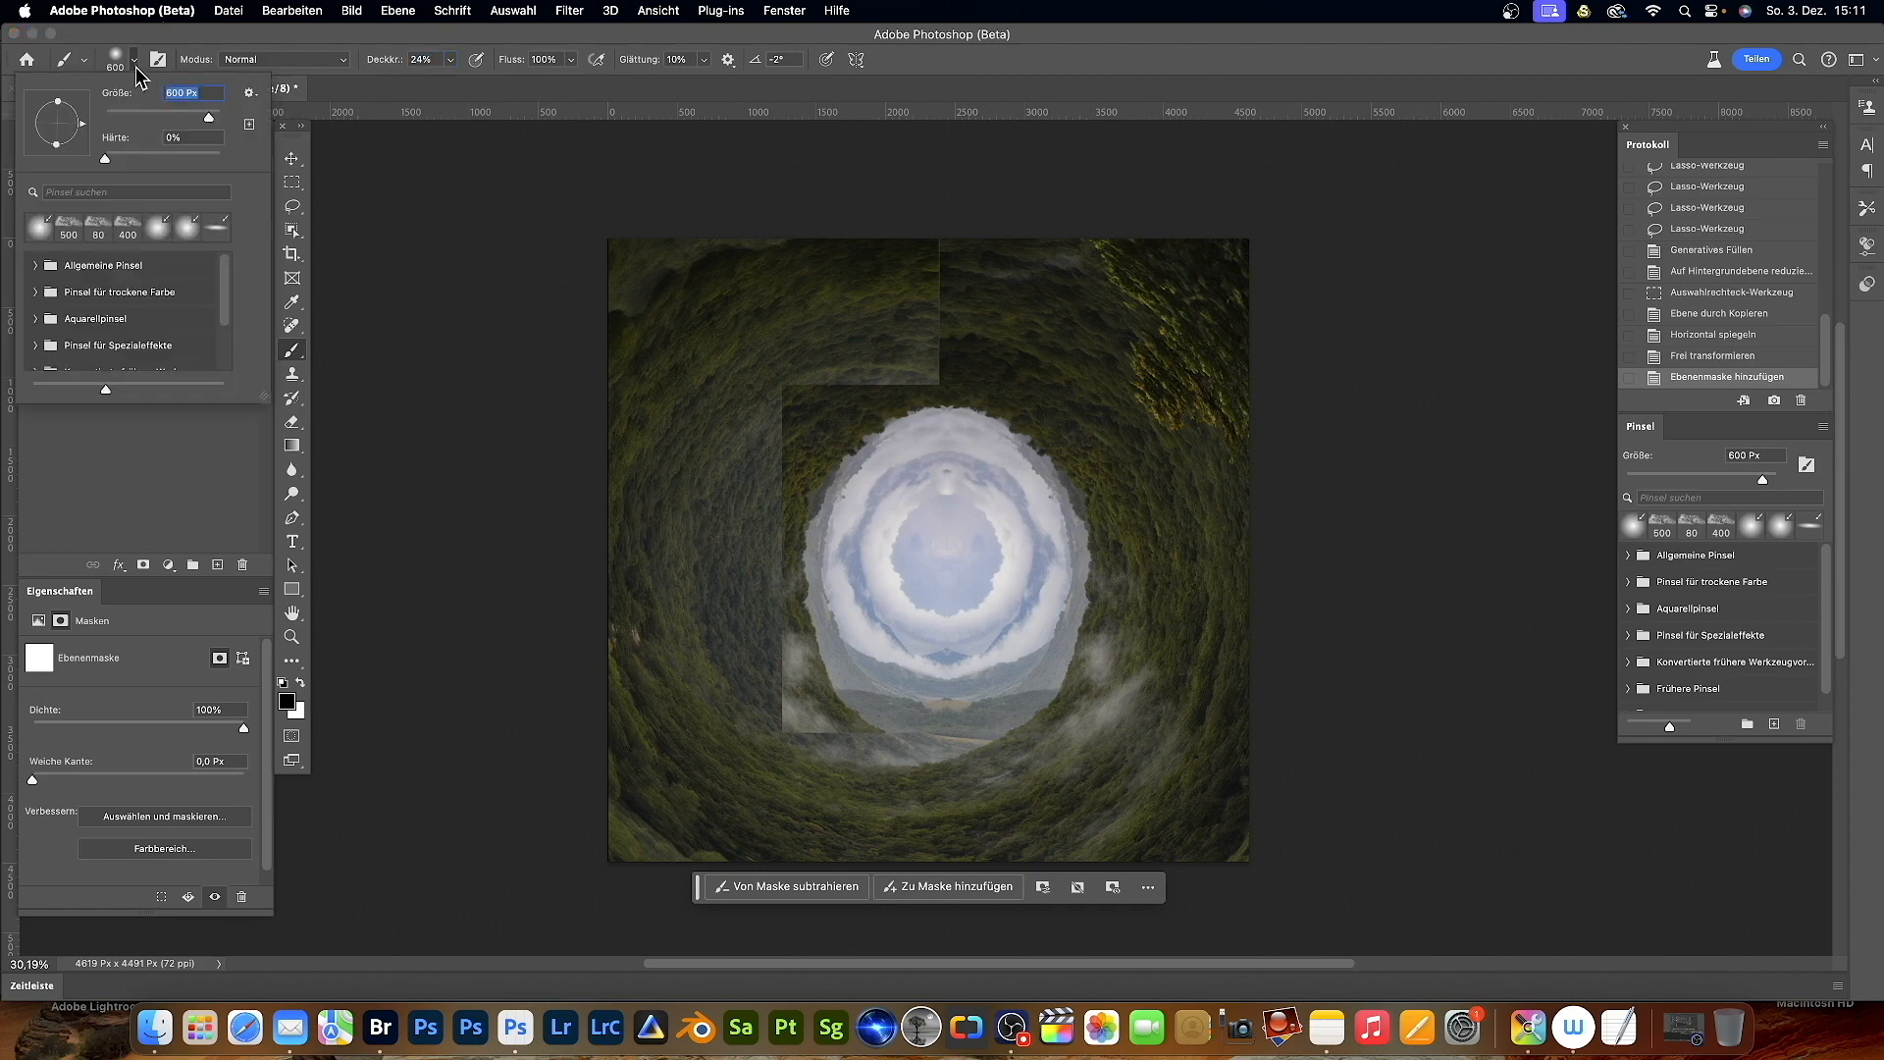
left_click(318, 34)
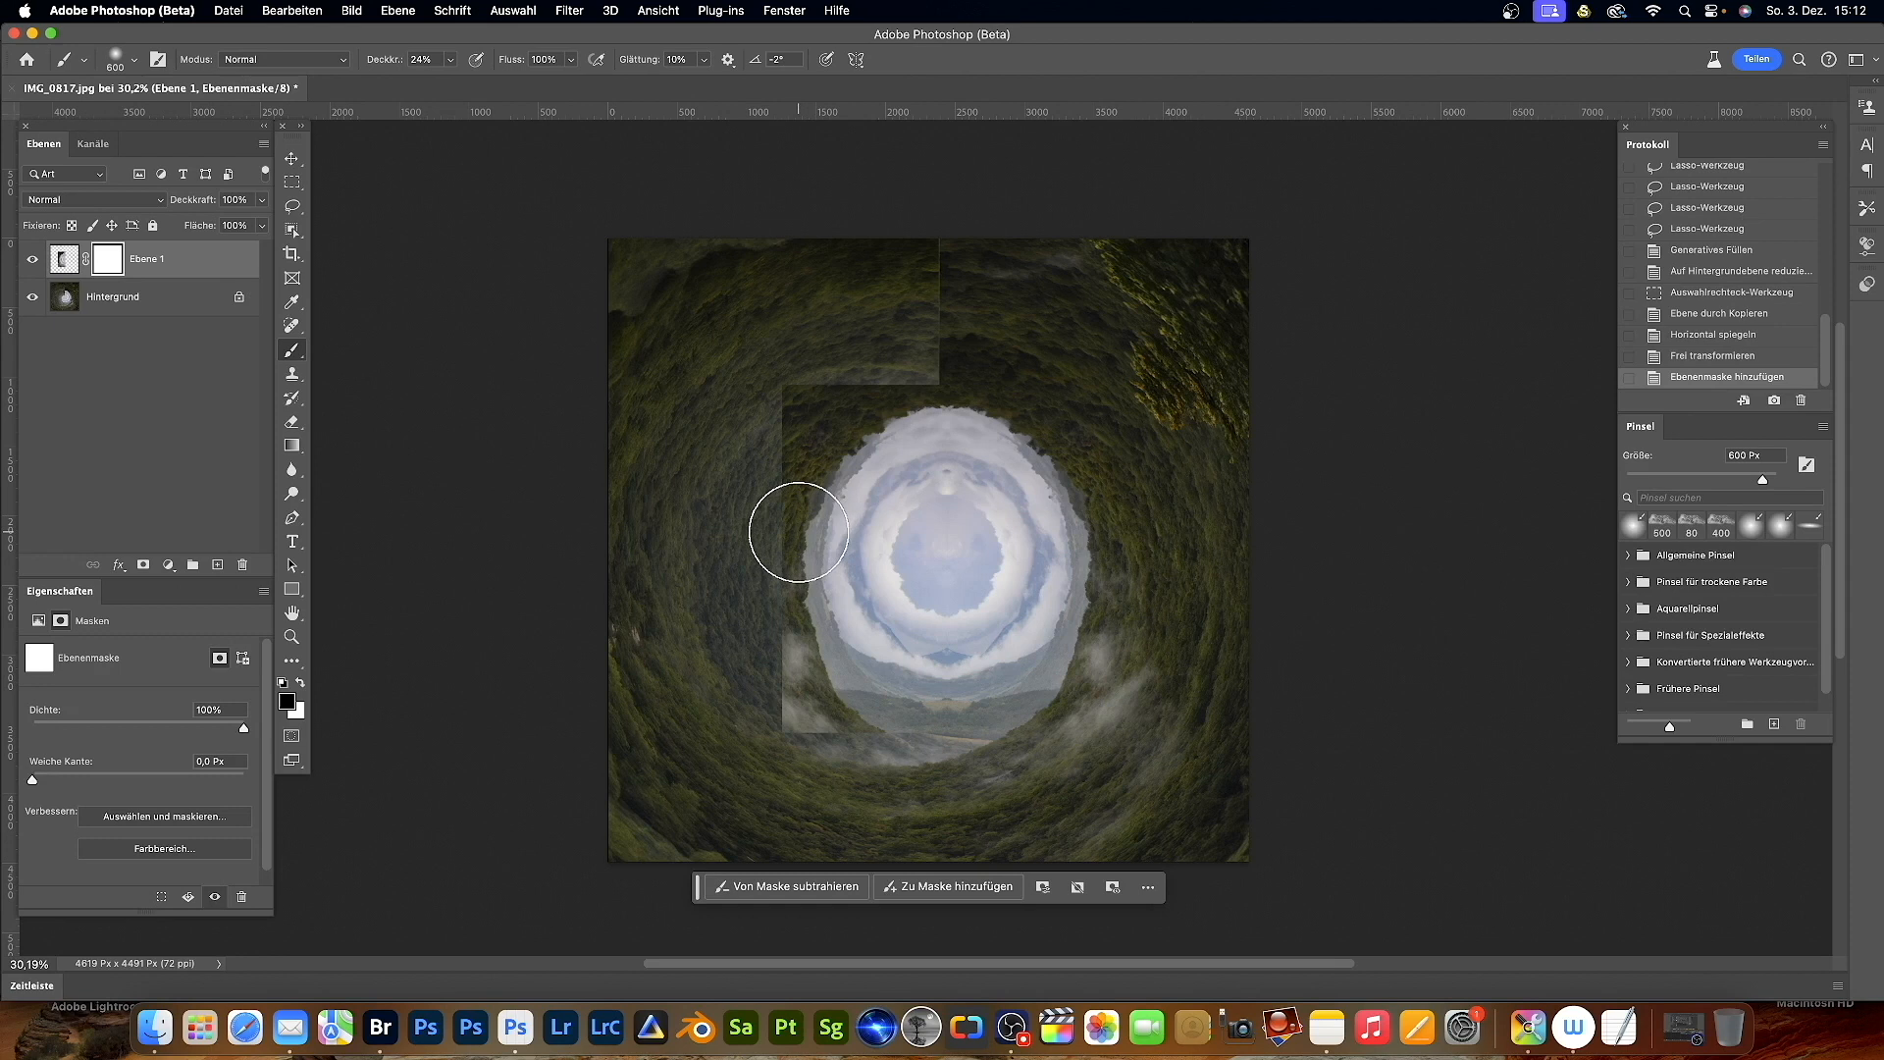
key("[")
key("[")
key("[")
key("]")
key("]")
key("]")
key("]")
- Paint black on the mask along the mirrored half's hard outer edges to blend it into the surrounding forest
left_click(781, 401)
left_click(784, 392)
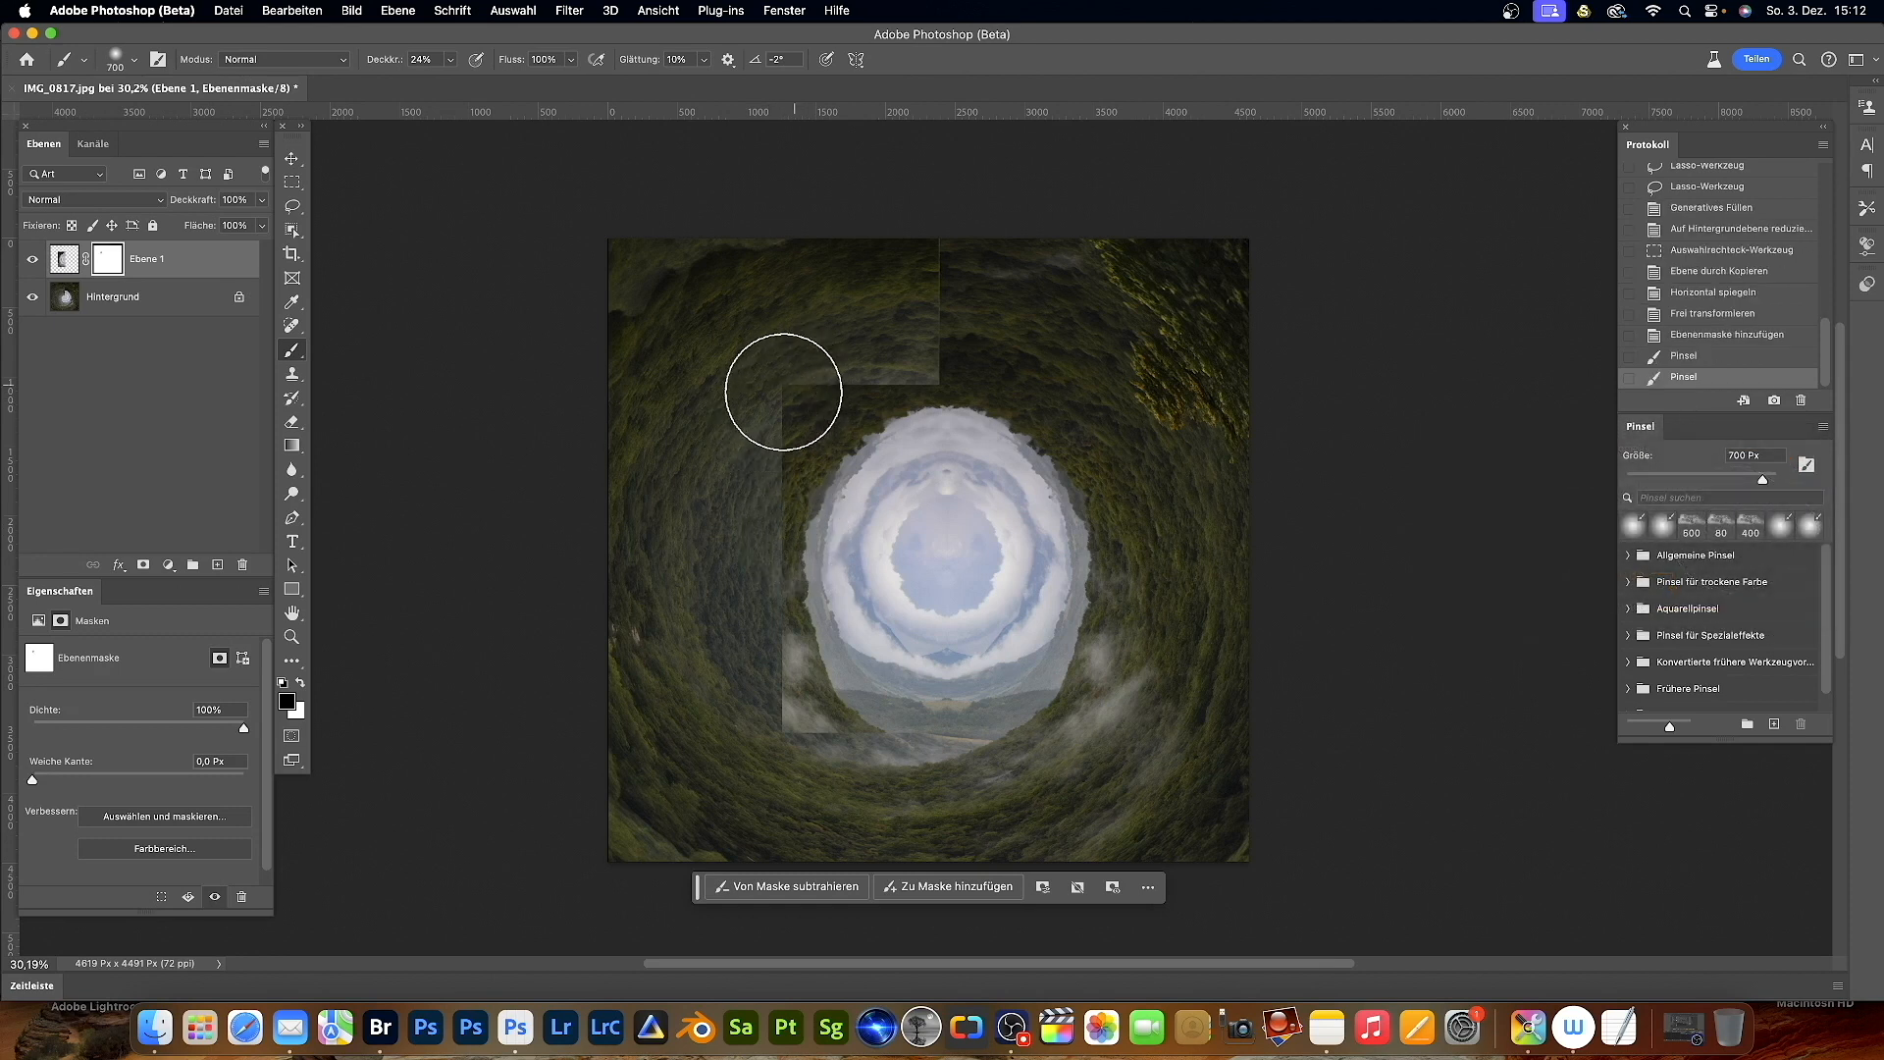
left_click(784, 392)
left_click(786, 391)
left_click(789, 397)
left_click(785, 437)
left_click(776, 454)
left_click(785, 441)
left_click(813, 405)
left_click(775, 462)
left_click(780, 491)
left_click(790, 502)
left_click(765, 582)
left_click(771, 602)
left_click(765, 633)
left_click(784, 690)
left_click(799, 690)
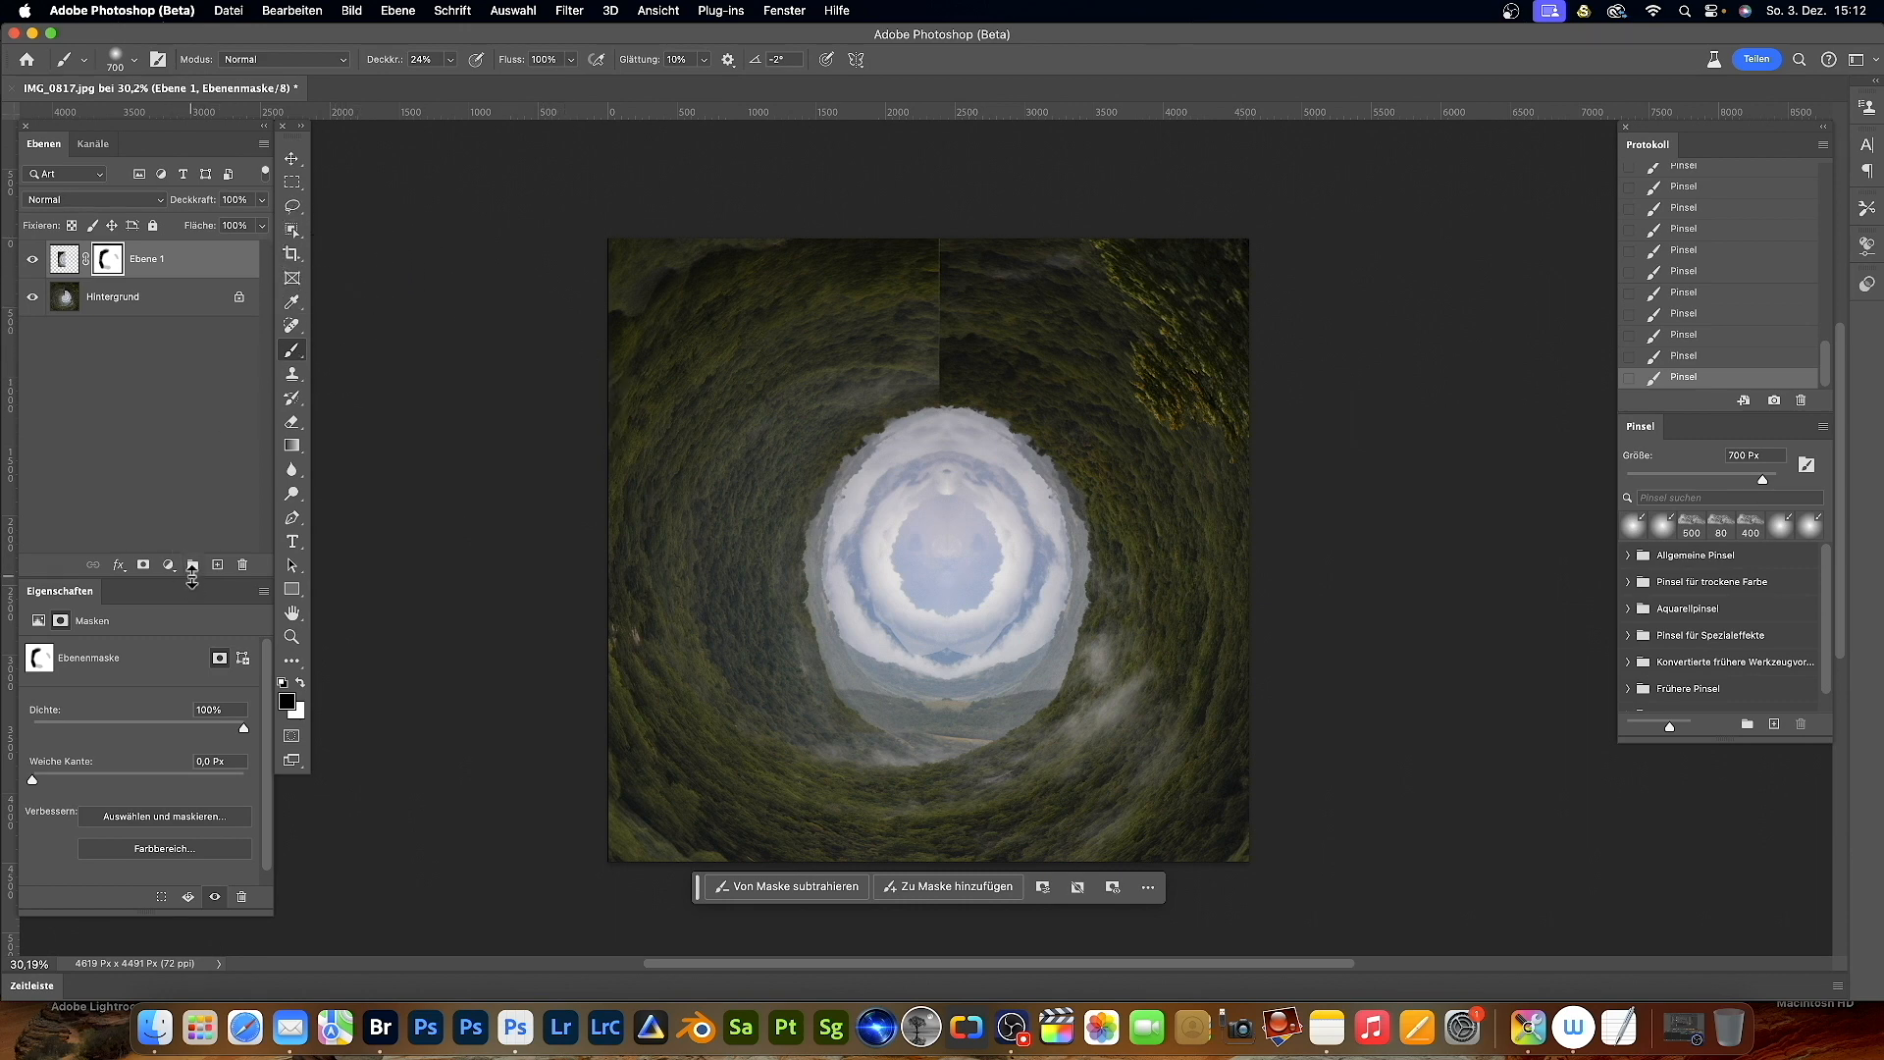
- Create an empty layer above the mirrored half and set the Clone Stamp to a soft 400 px brush at 30% opacity
left_click(216, 566)
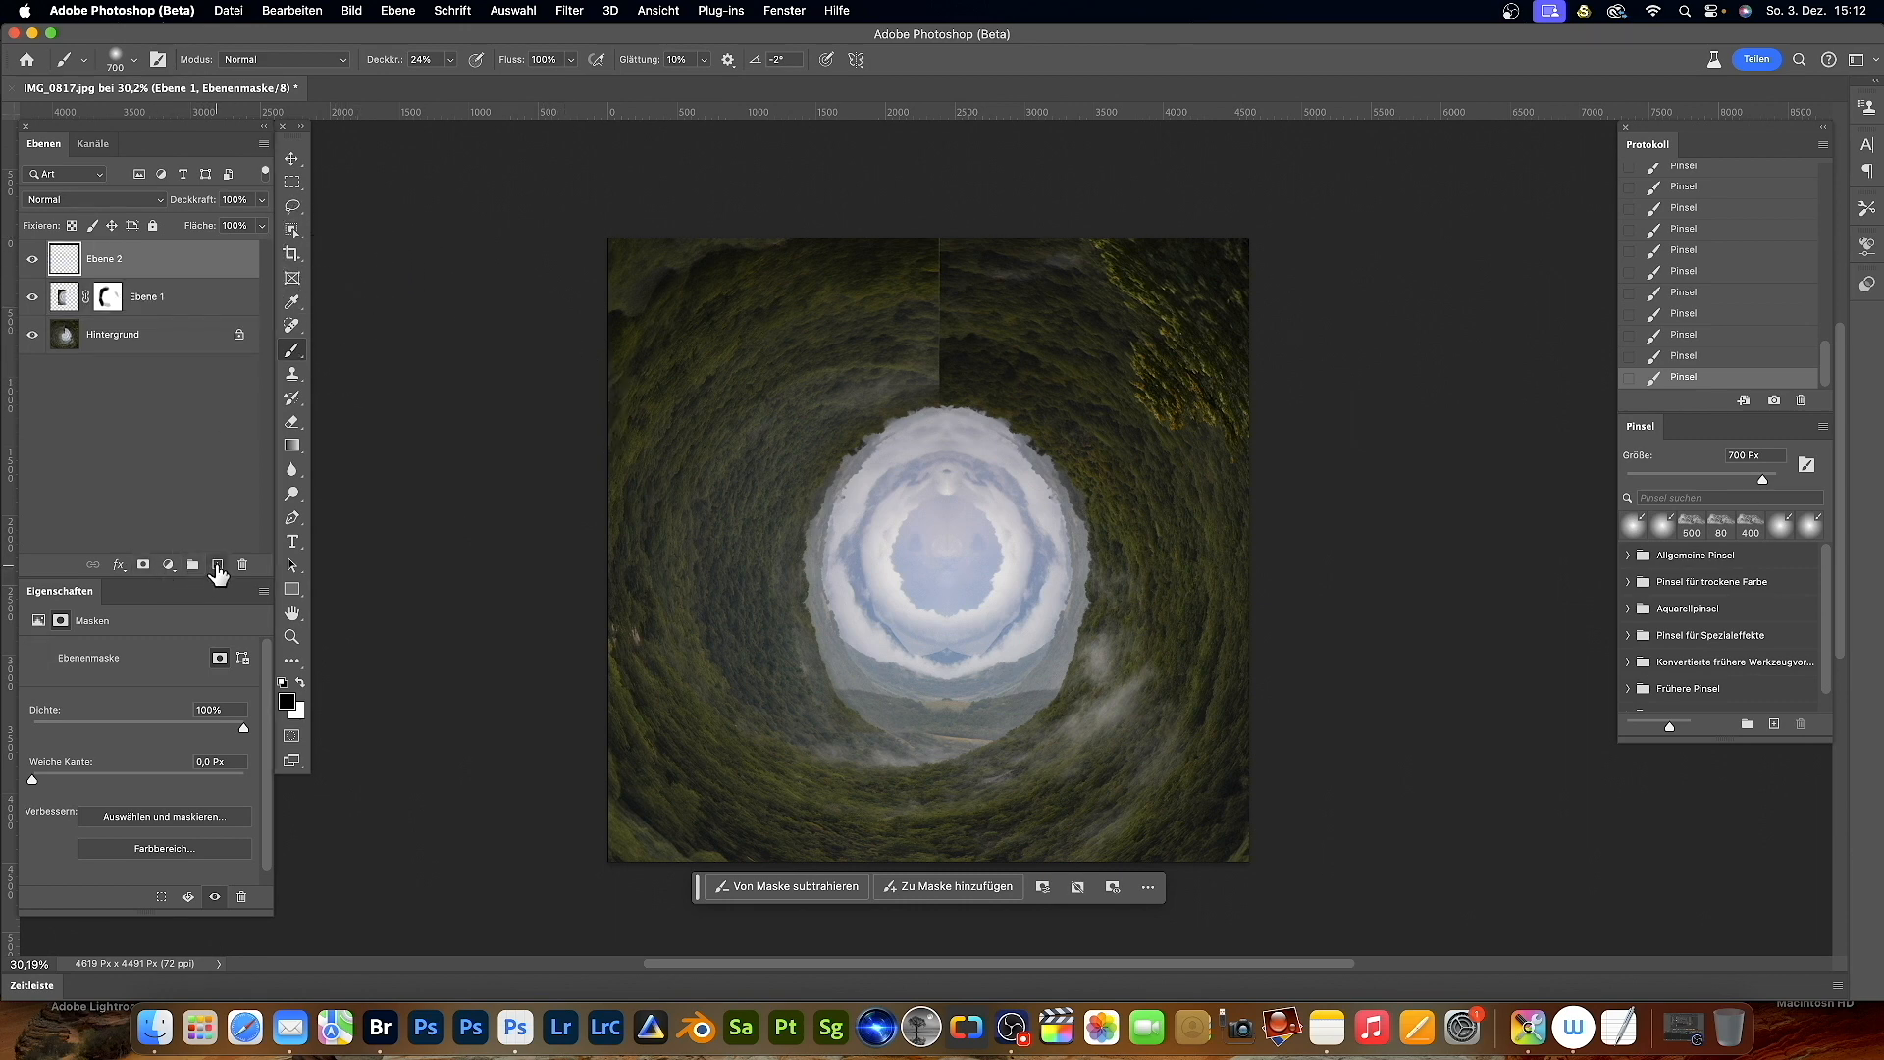
left_click(293, 377)
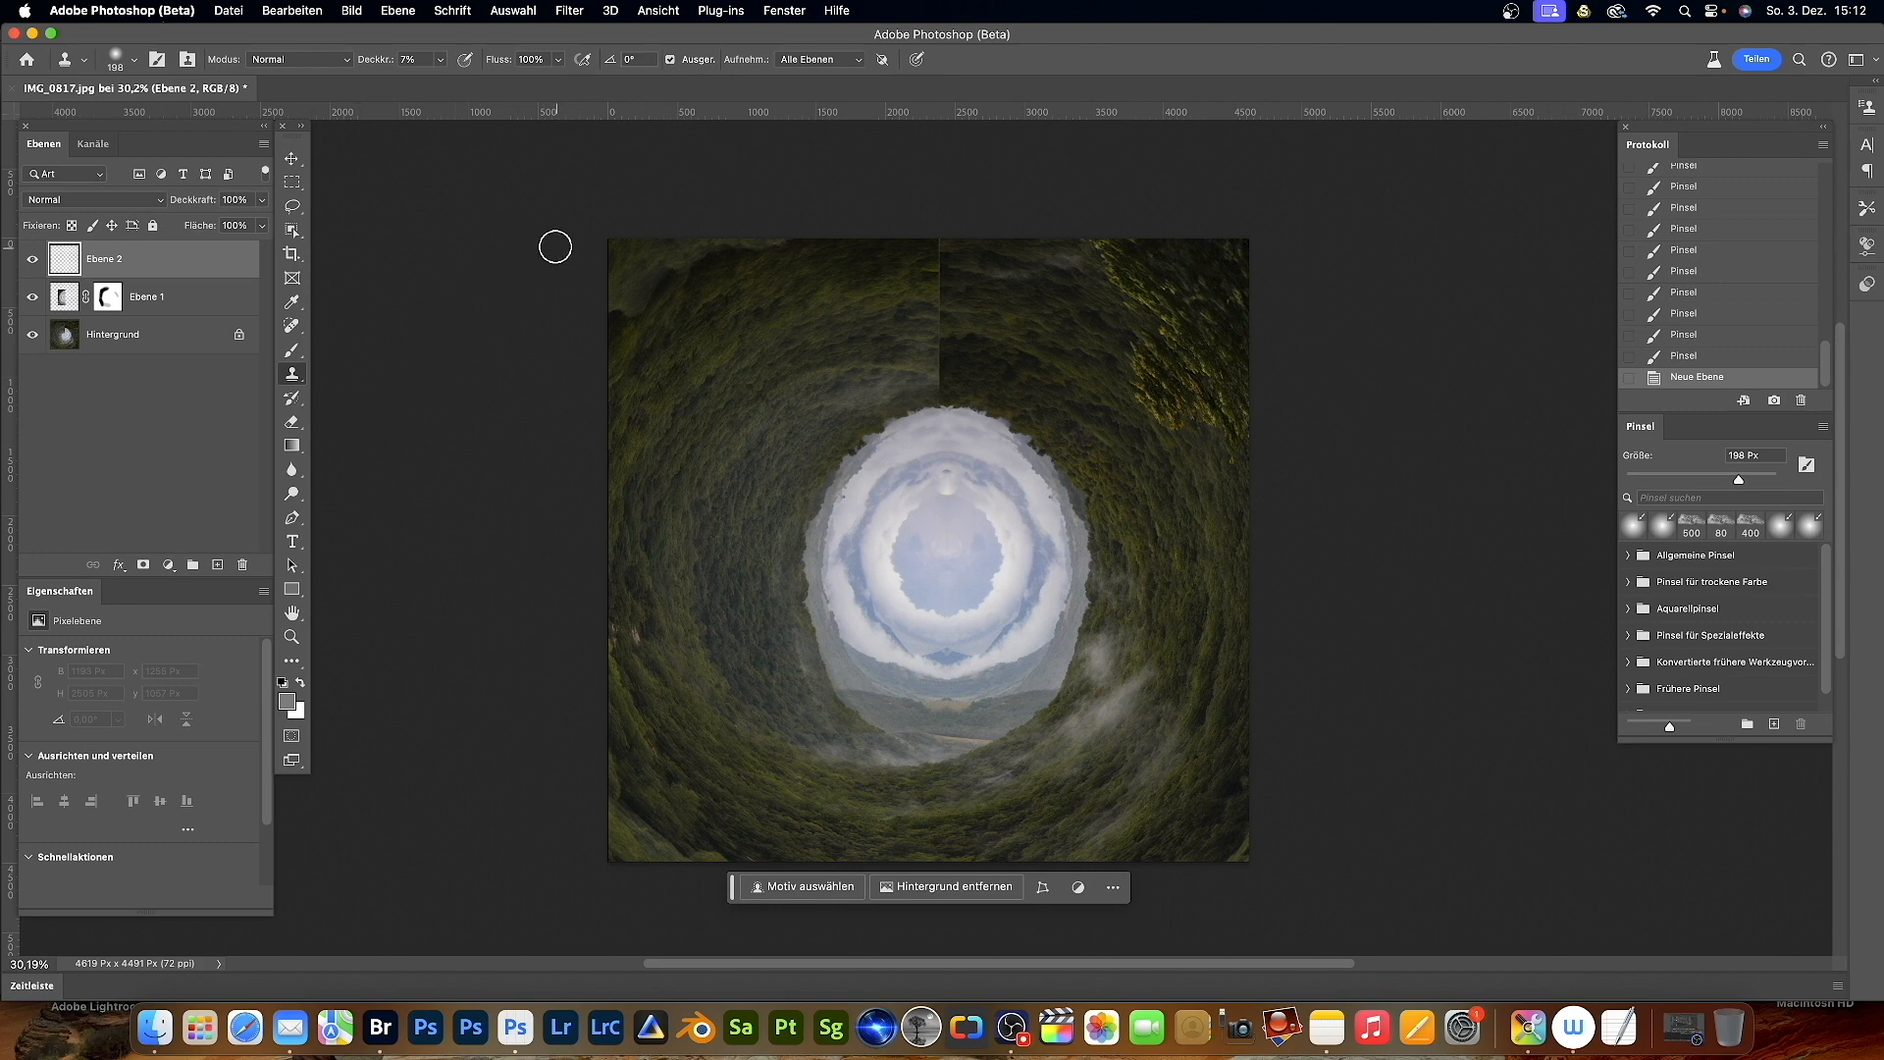
left_click_drag(371, 61, 393, 67)
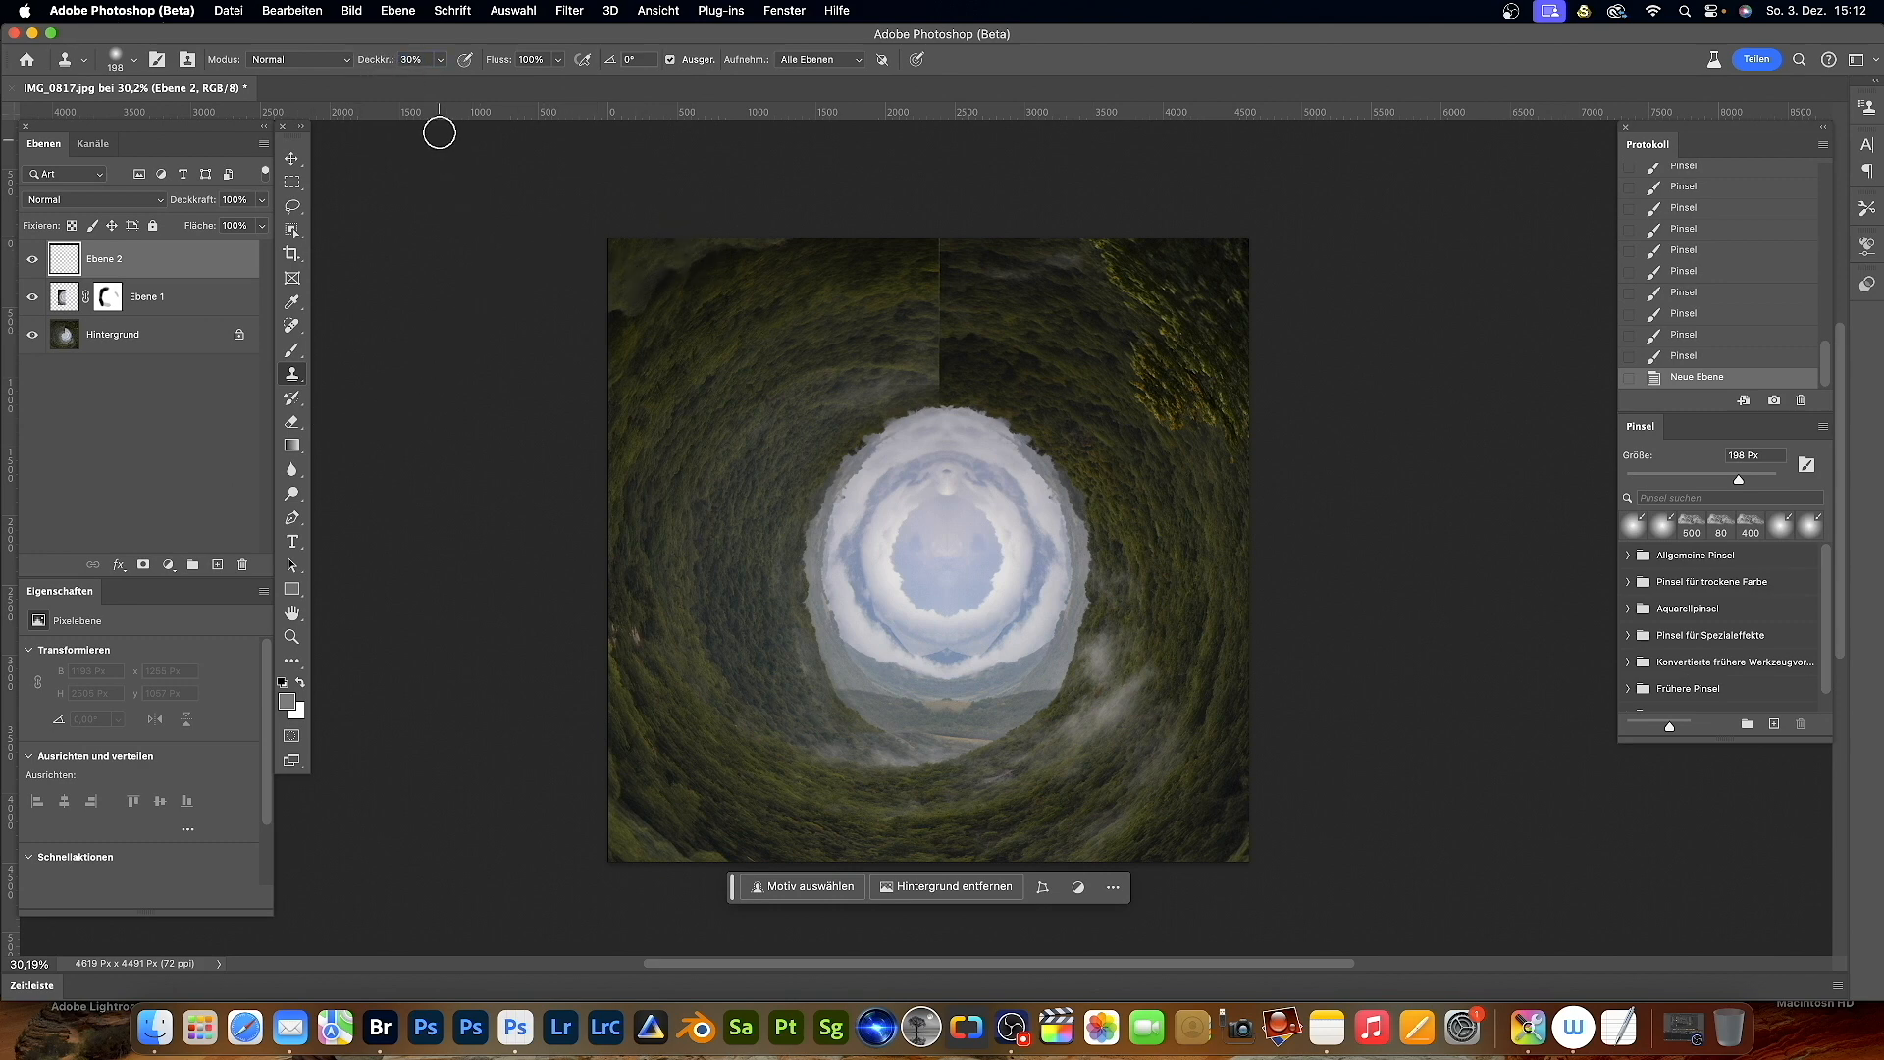
left_click(134, 61)
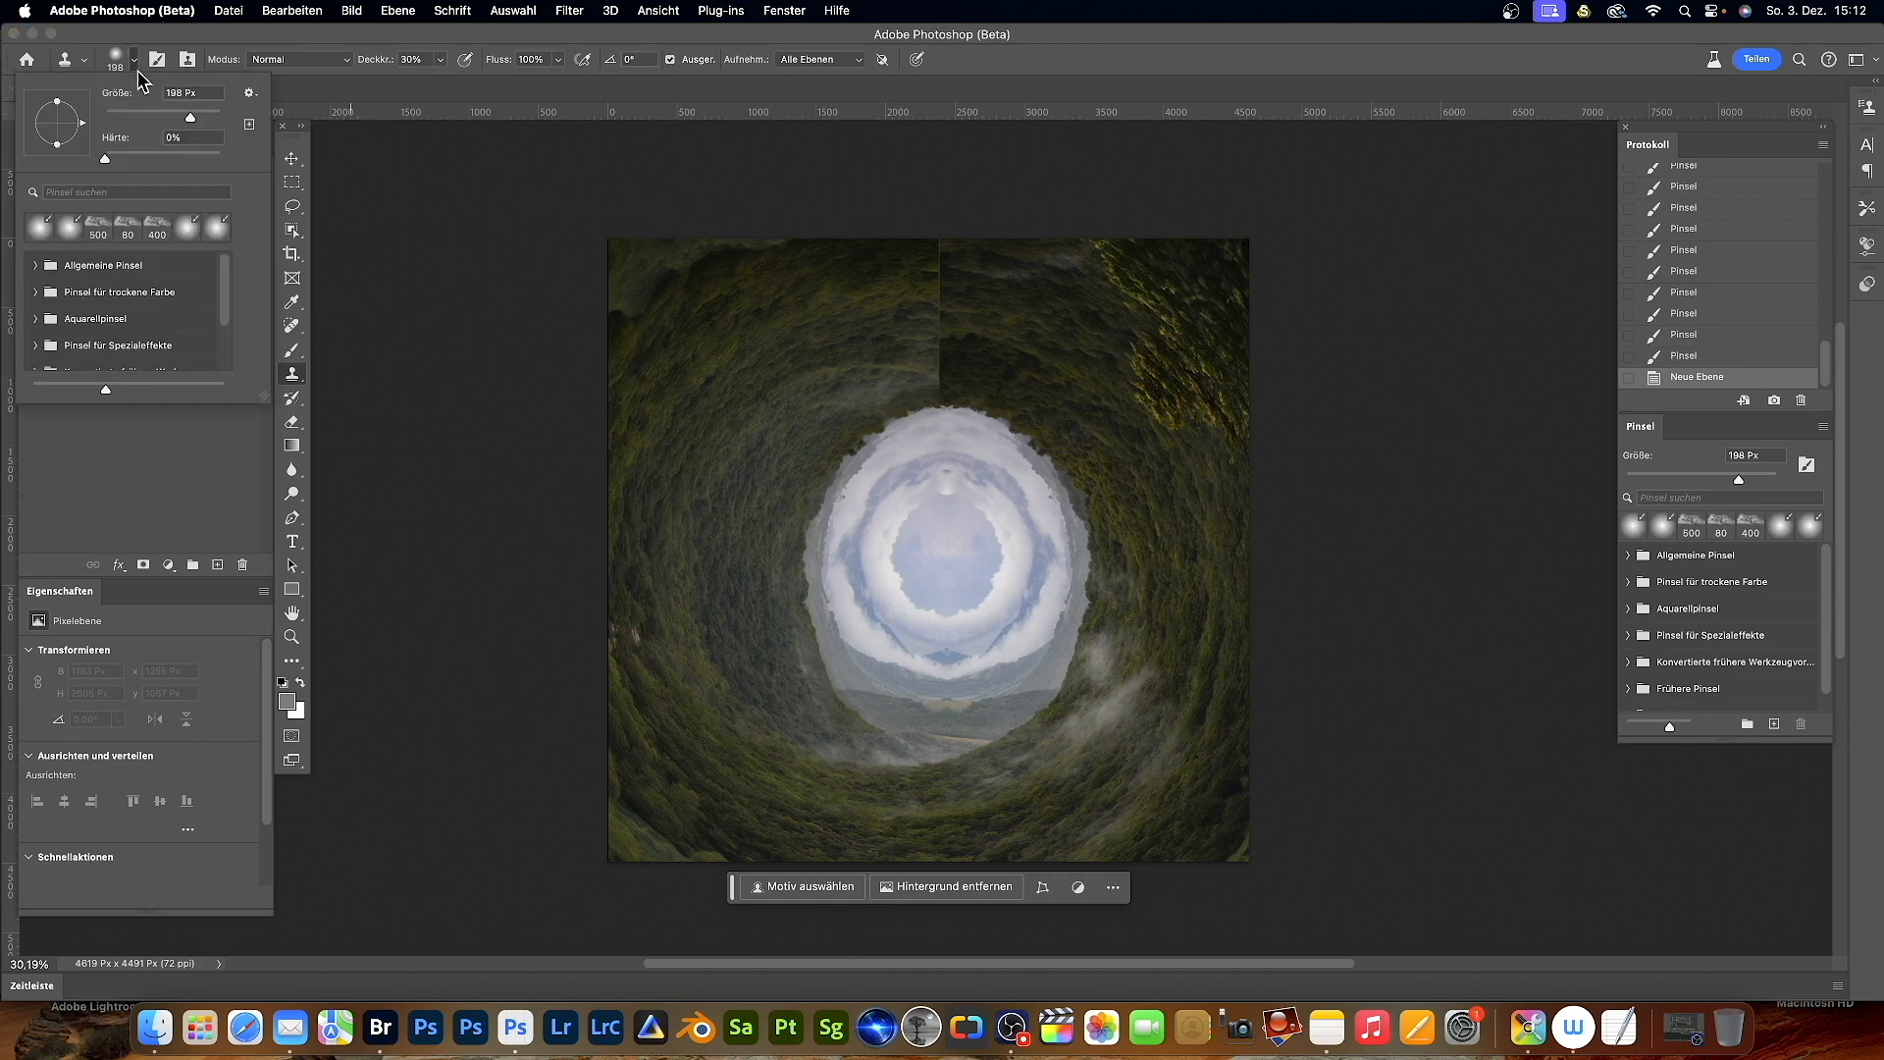
left_click(213, 40)
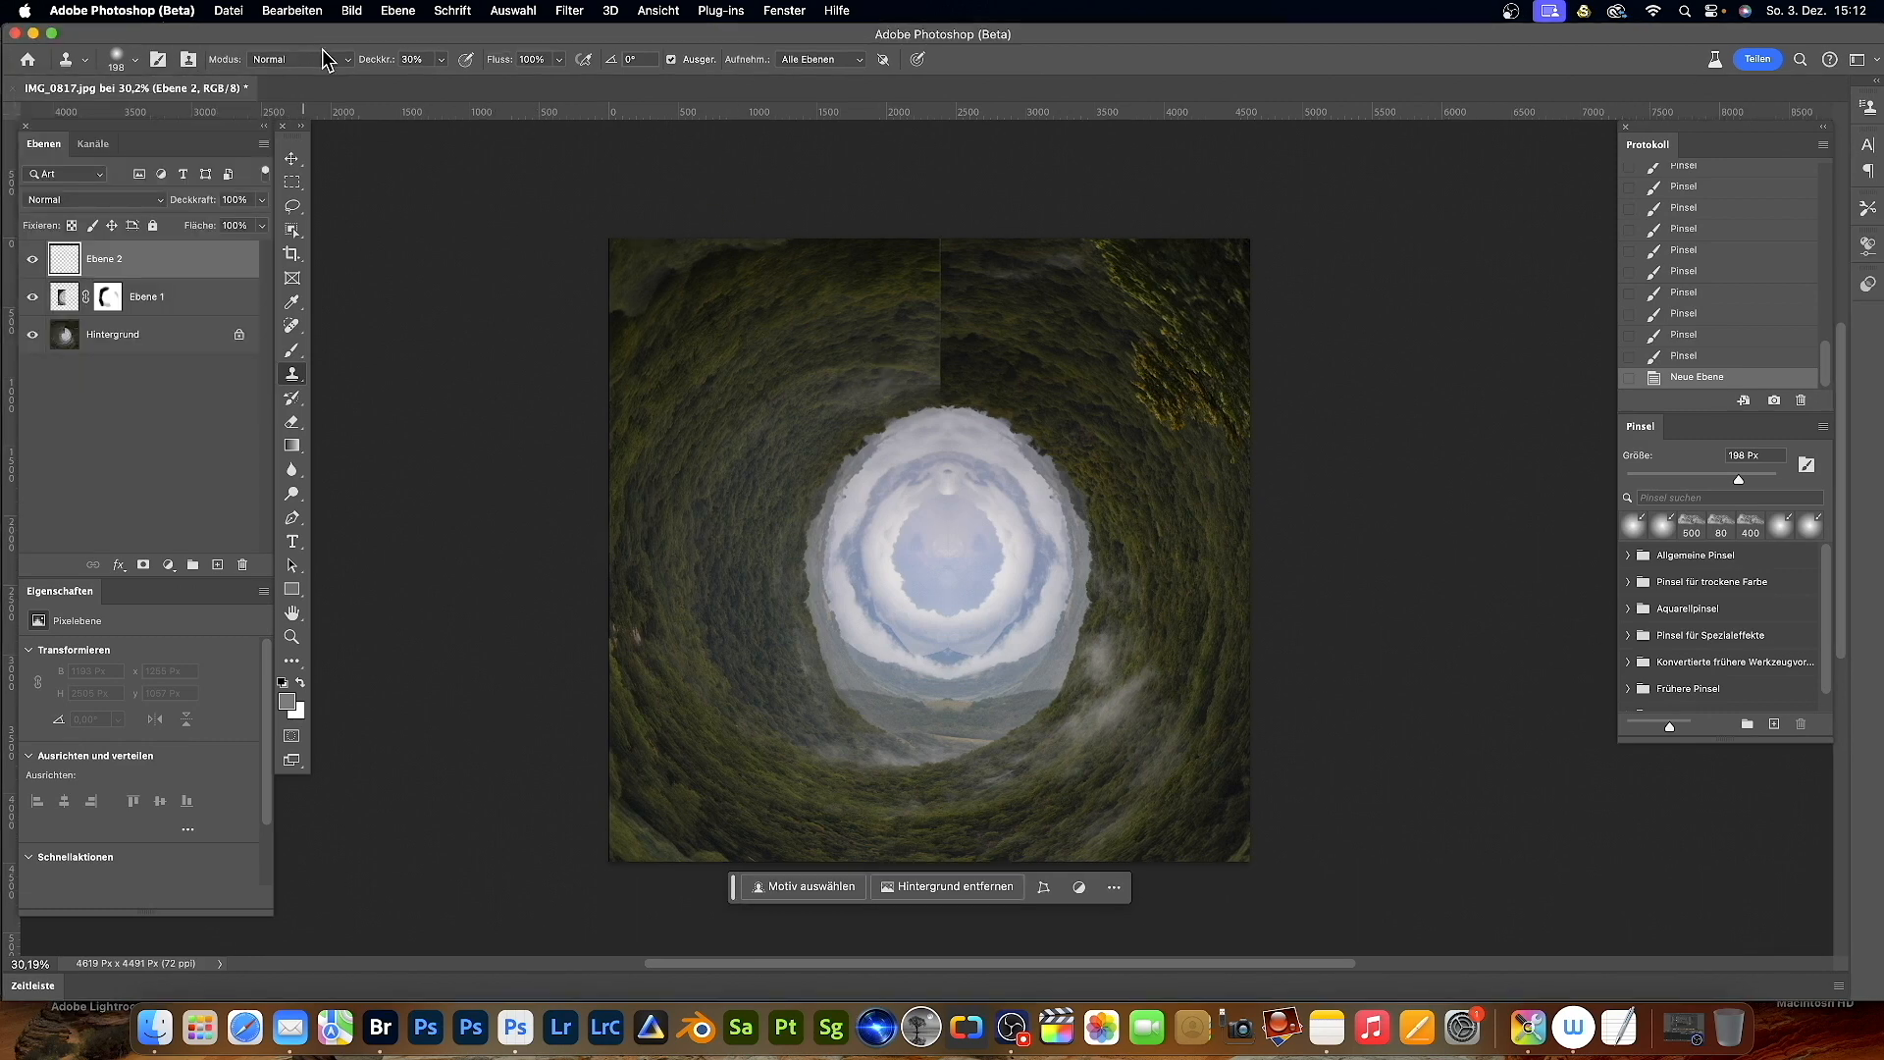
key("bracketright")
key("bracketright")
key("bracketright")
key("bracketright")
key("bracketright")
key("bracketright")
key("bracketleft")
key("bracketleft")
key("bracketleft")
key("bracketleft")
- Clone forest texture from left of the vertical seam over the seam, from the image's upper edge down to the sky opening
key("alt")
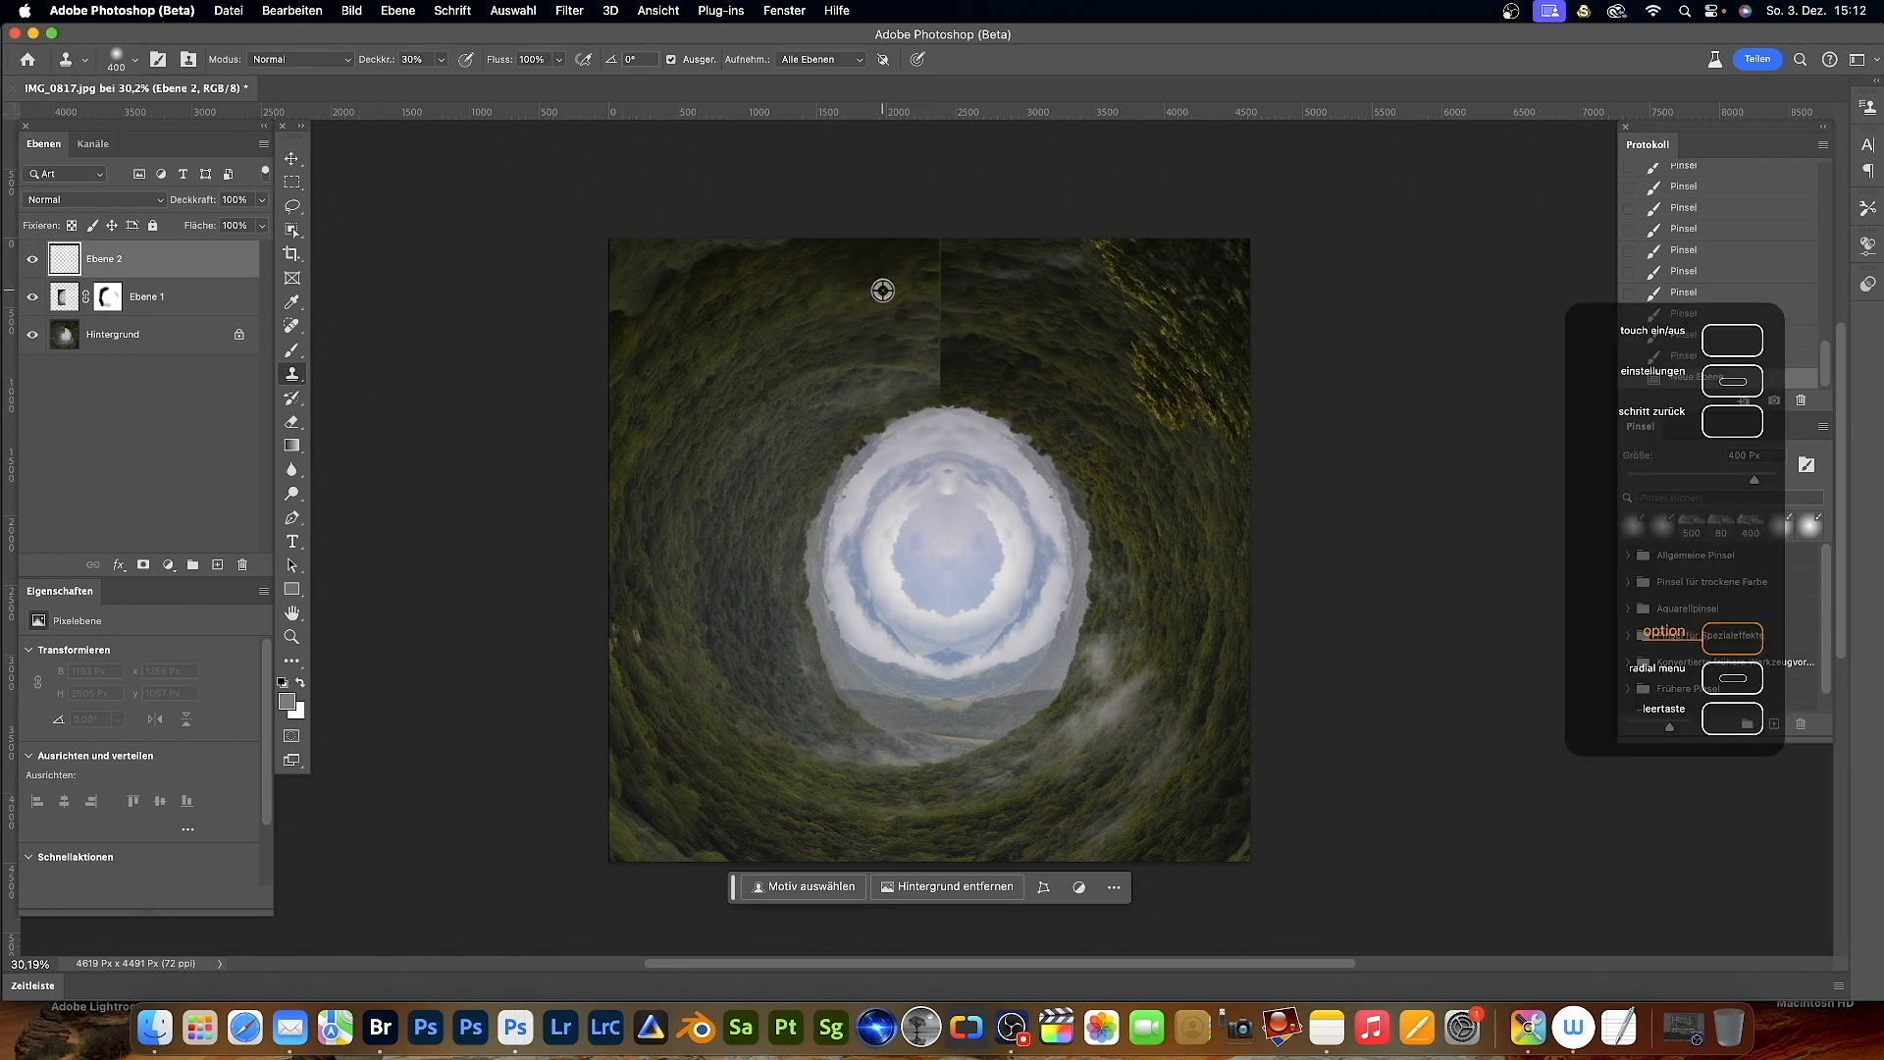
left_click(885, 282, "alt")
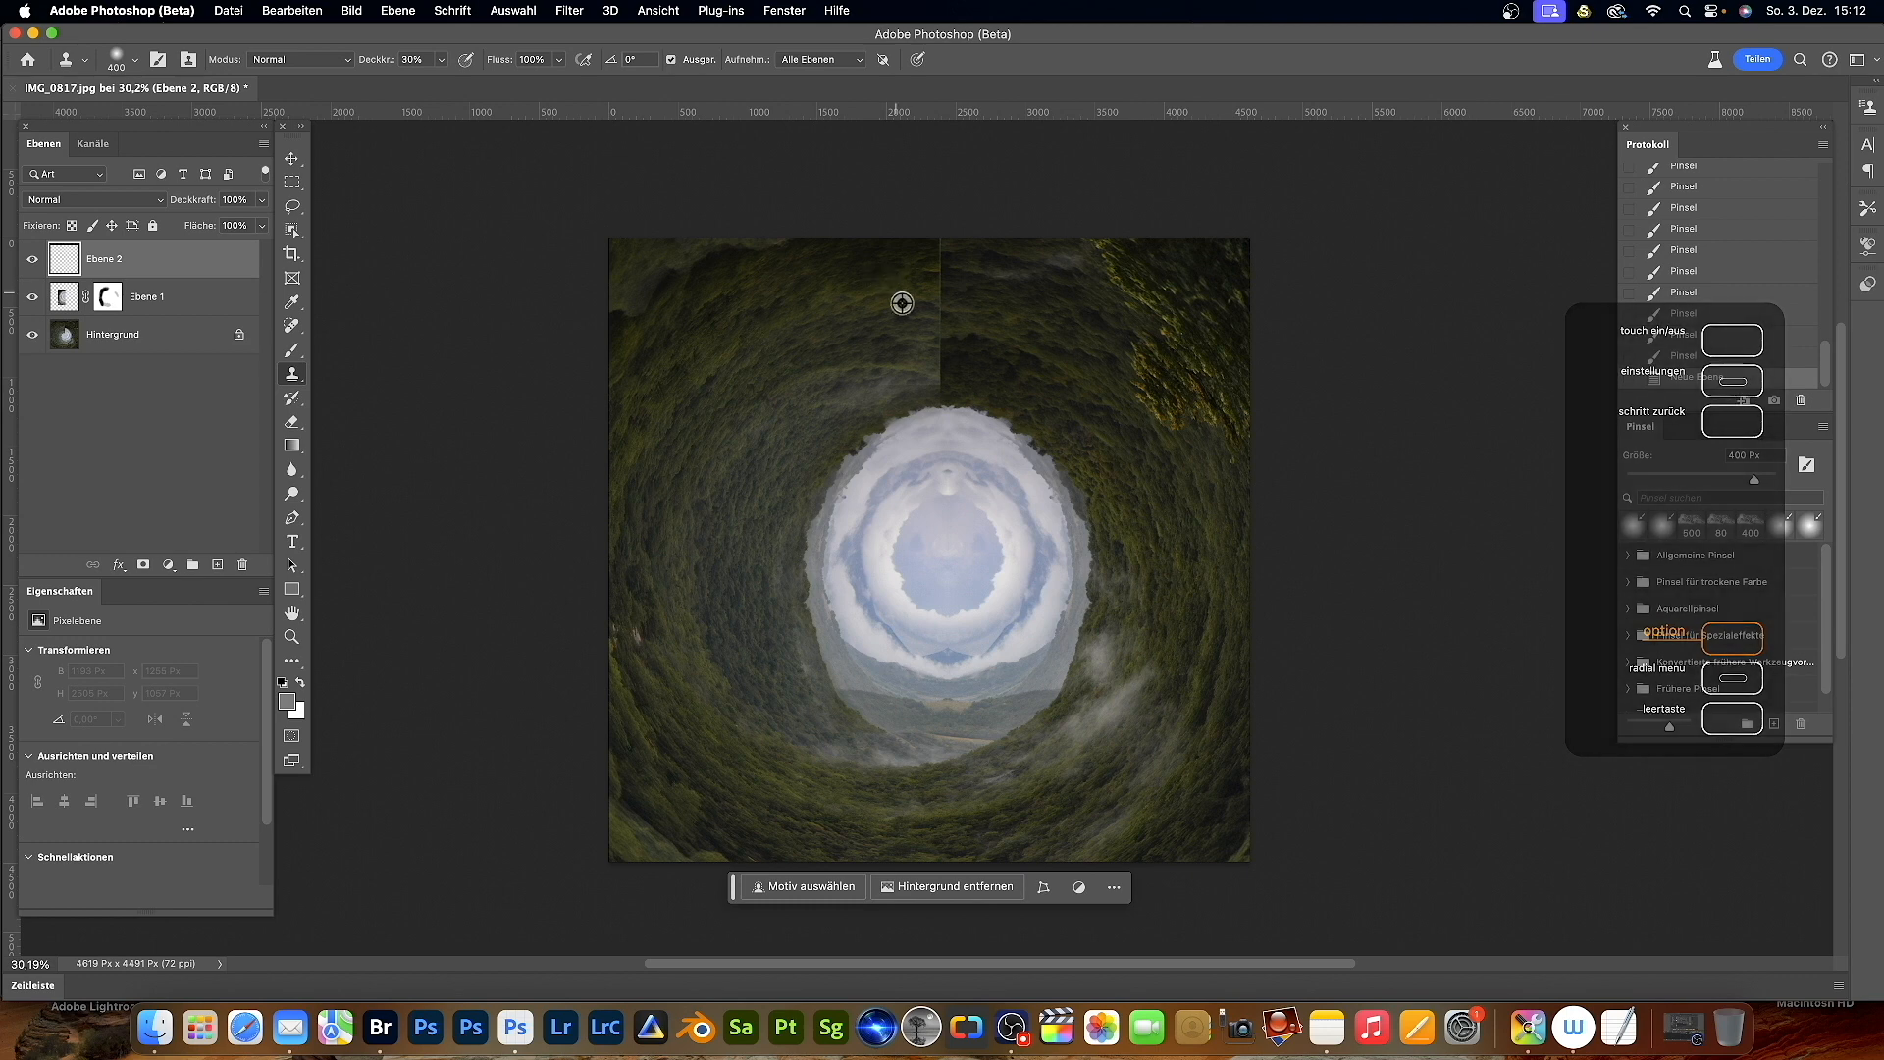
left_click(937, 263)
left_click(938, 258)
left_click(939, 251)
left_click(939, 251)
left_click(942, 258)
left_click(942, 260)
left_click(906, 277, "alt")
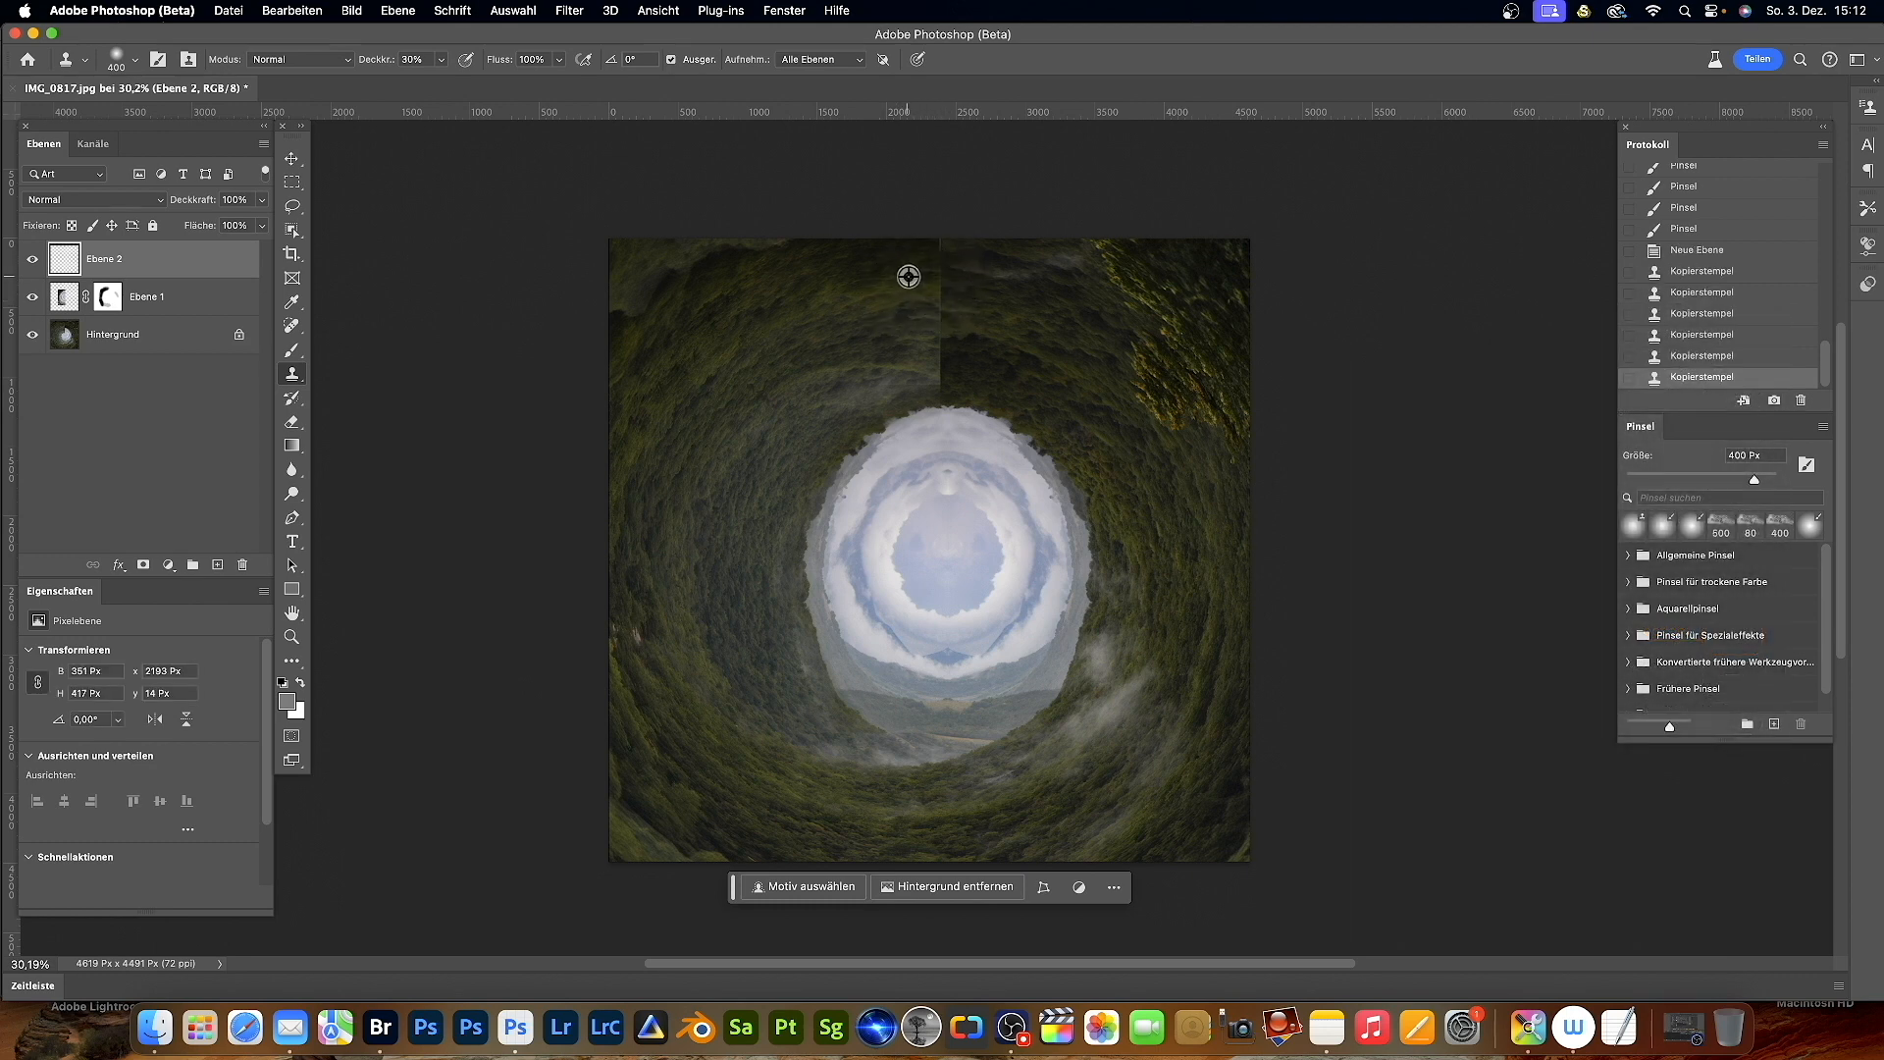
left_click(937, 259)
left_click(937, 260)
left_click(940, 289)
left_click(939, 299)
left_click(941, 319)
left_click(942, 326)
left_click(943, 363)
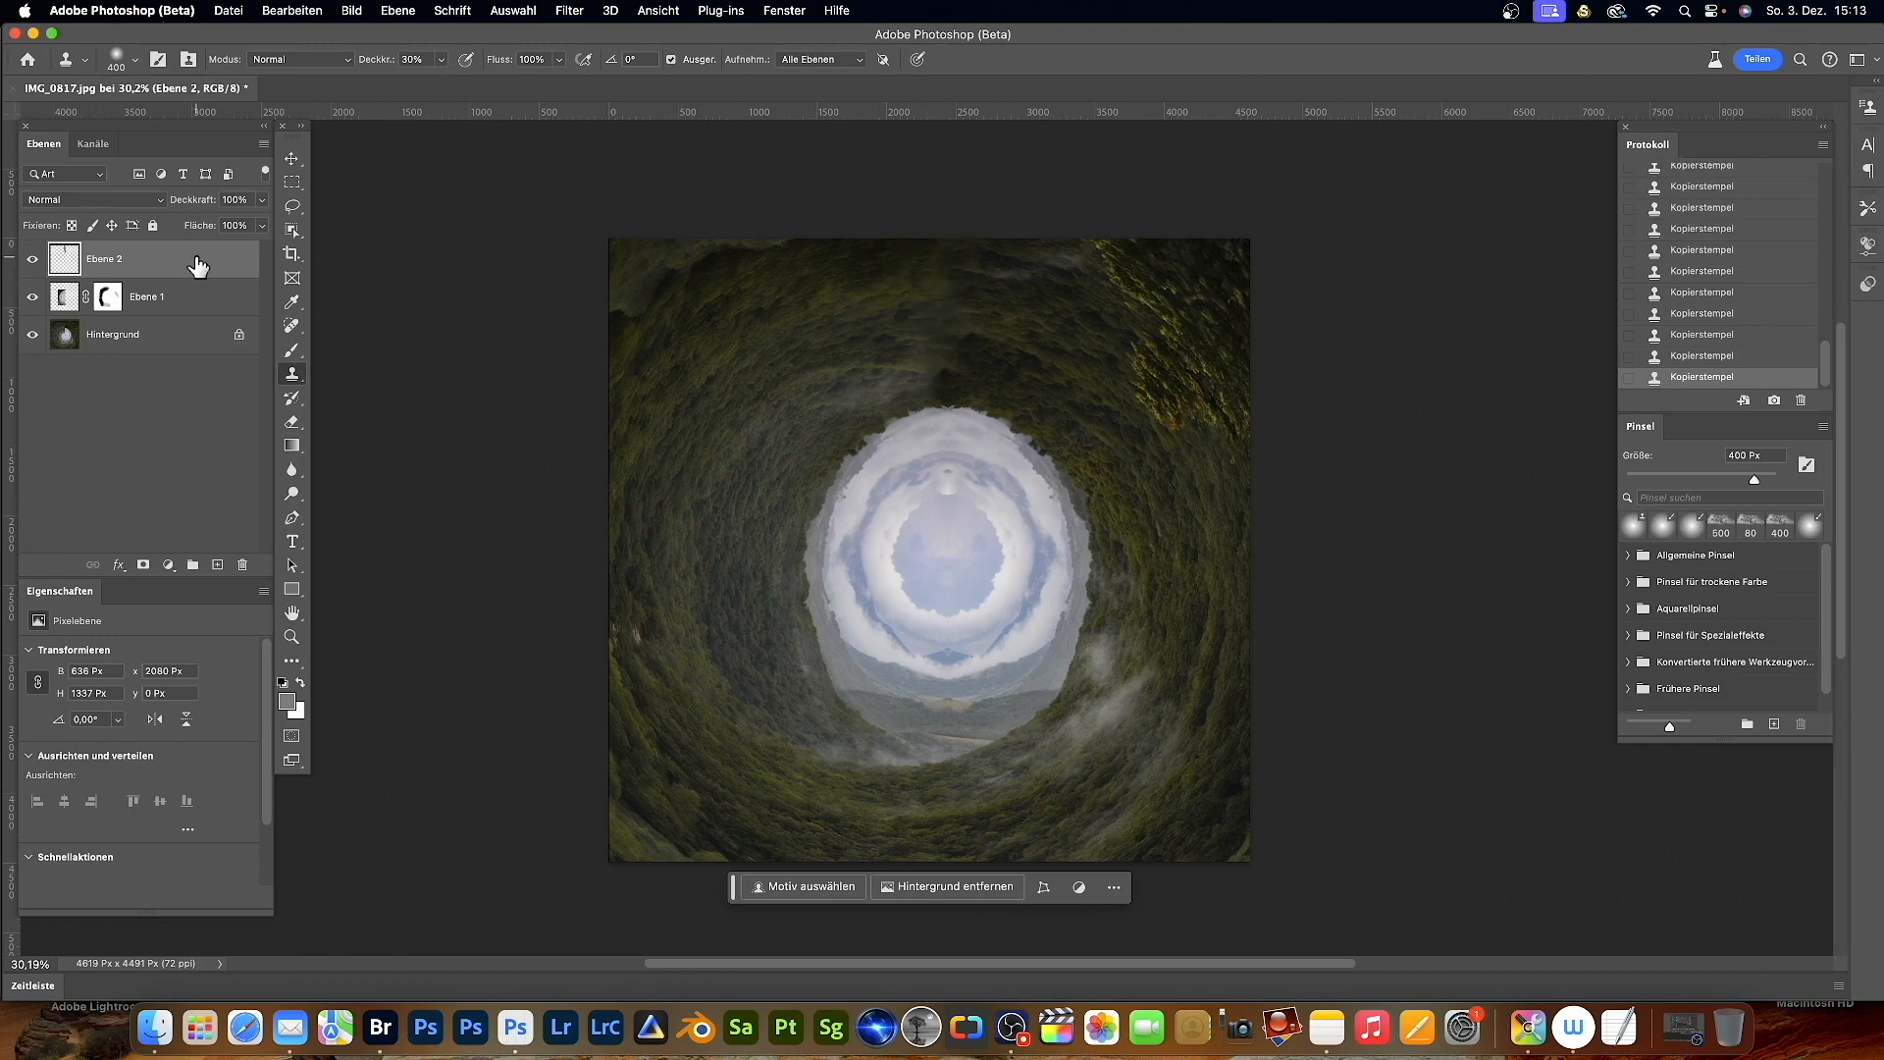
- Flatten all layers into the background and convert it to an editable layer
right_click(196, 257)
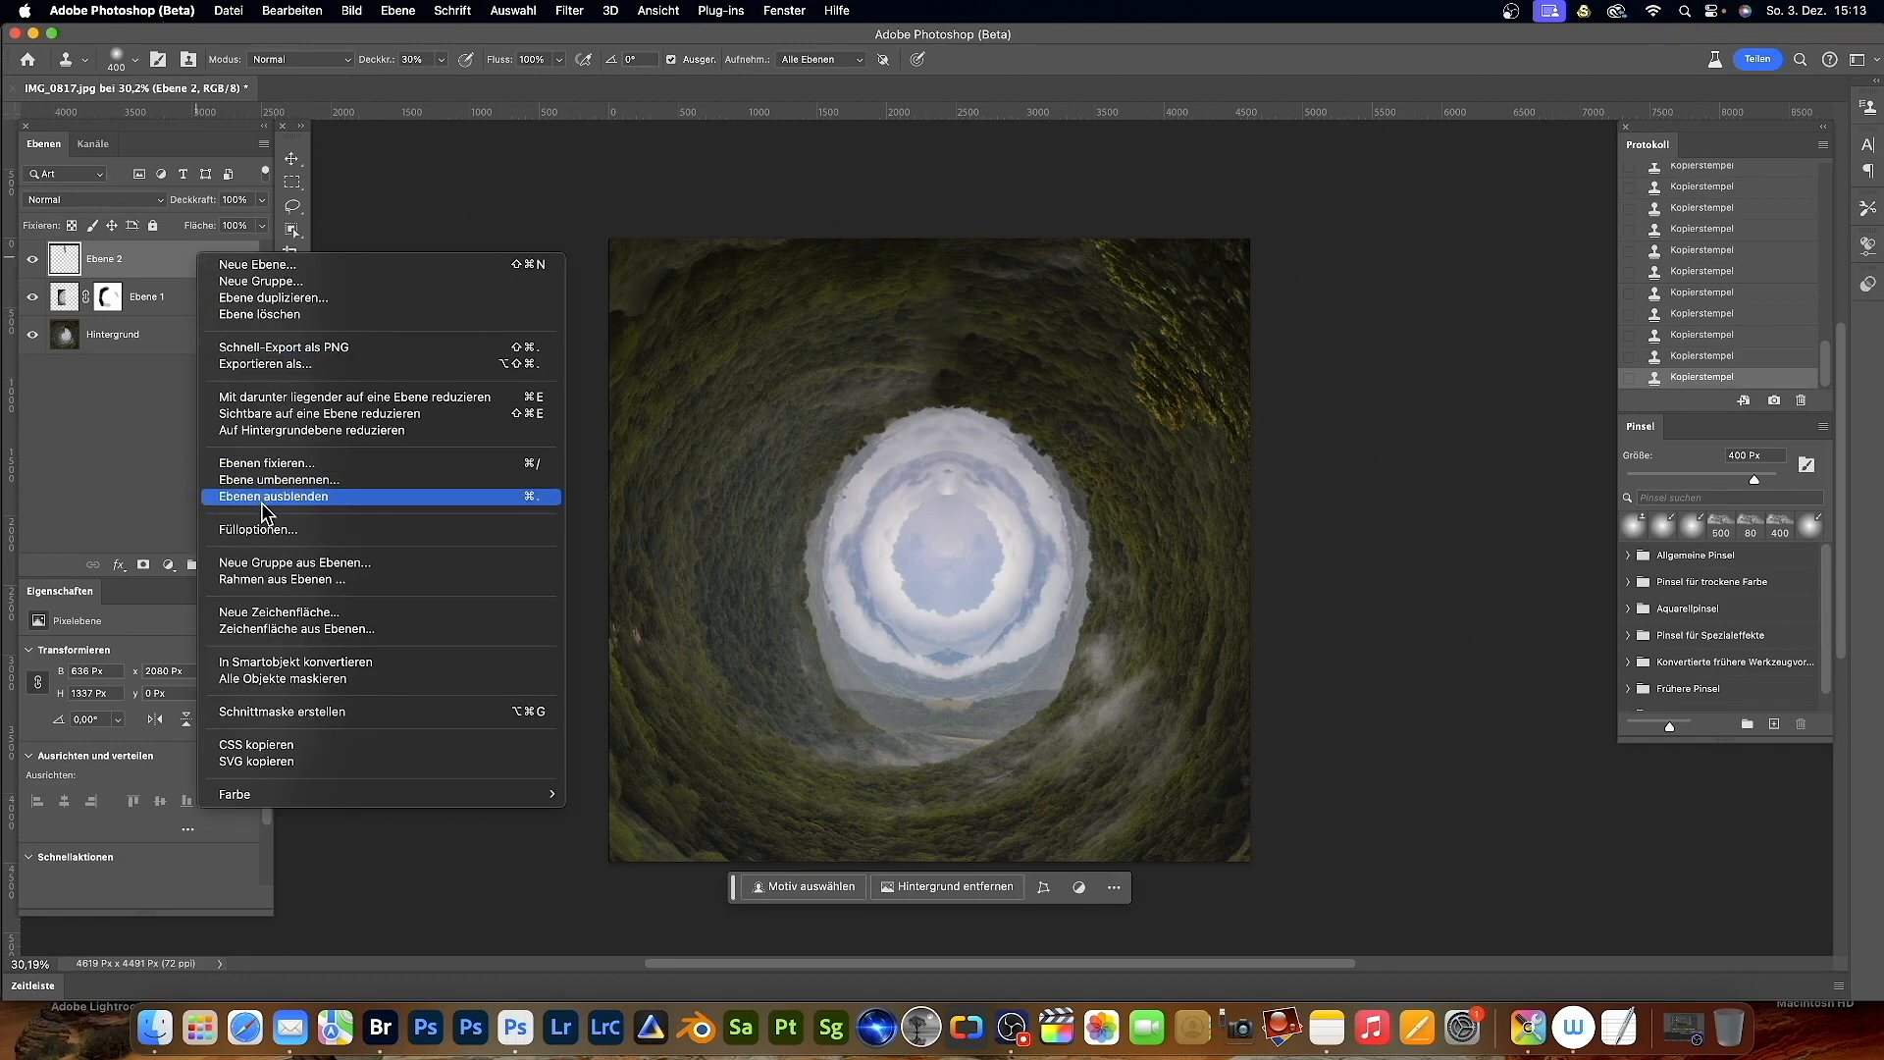
left_click(285, 430)
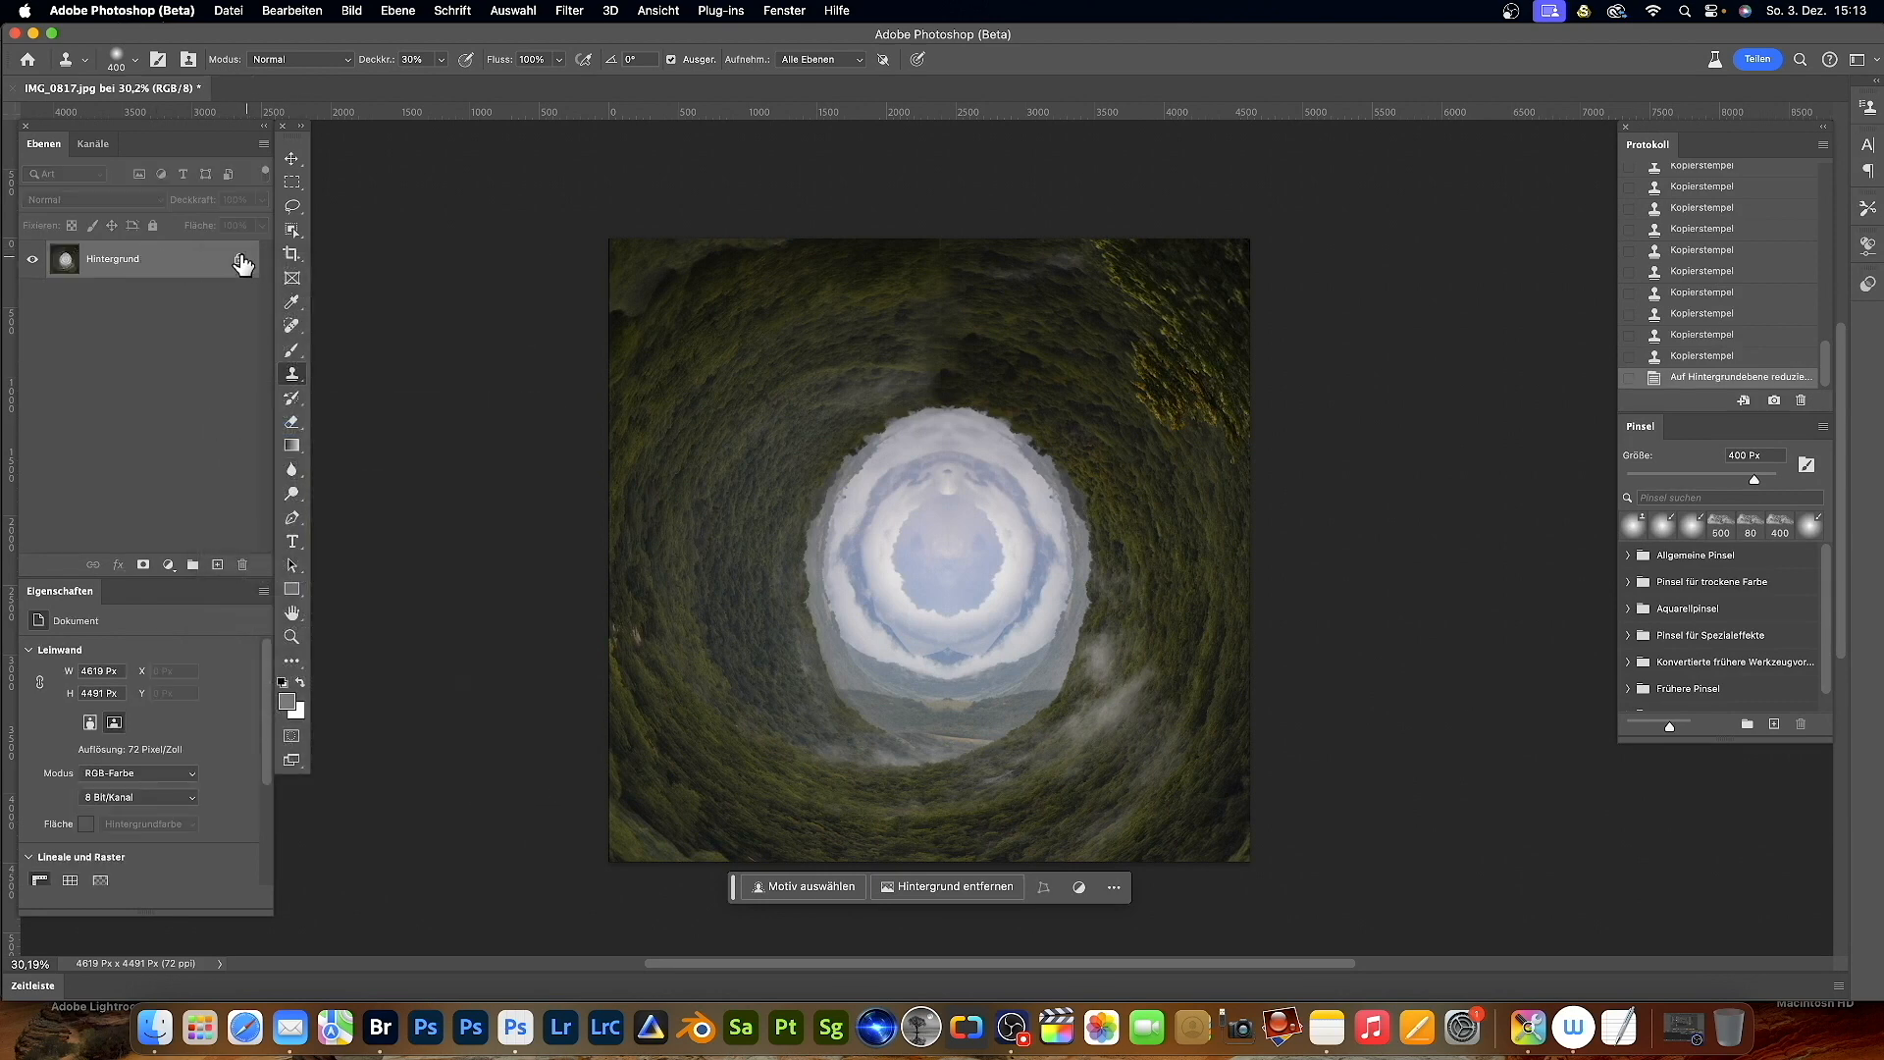
left_click(240, 259)
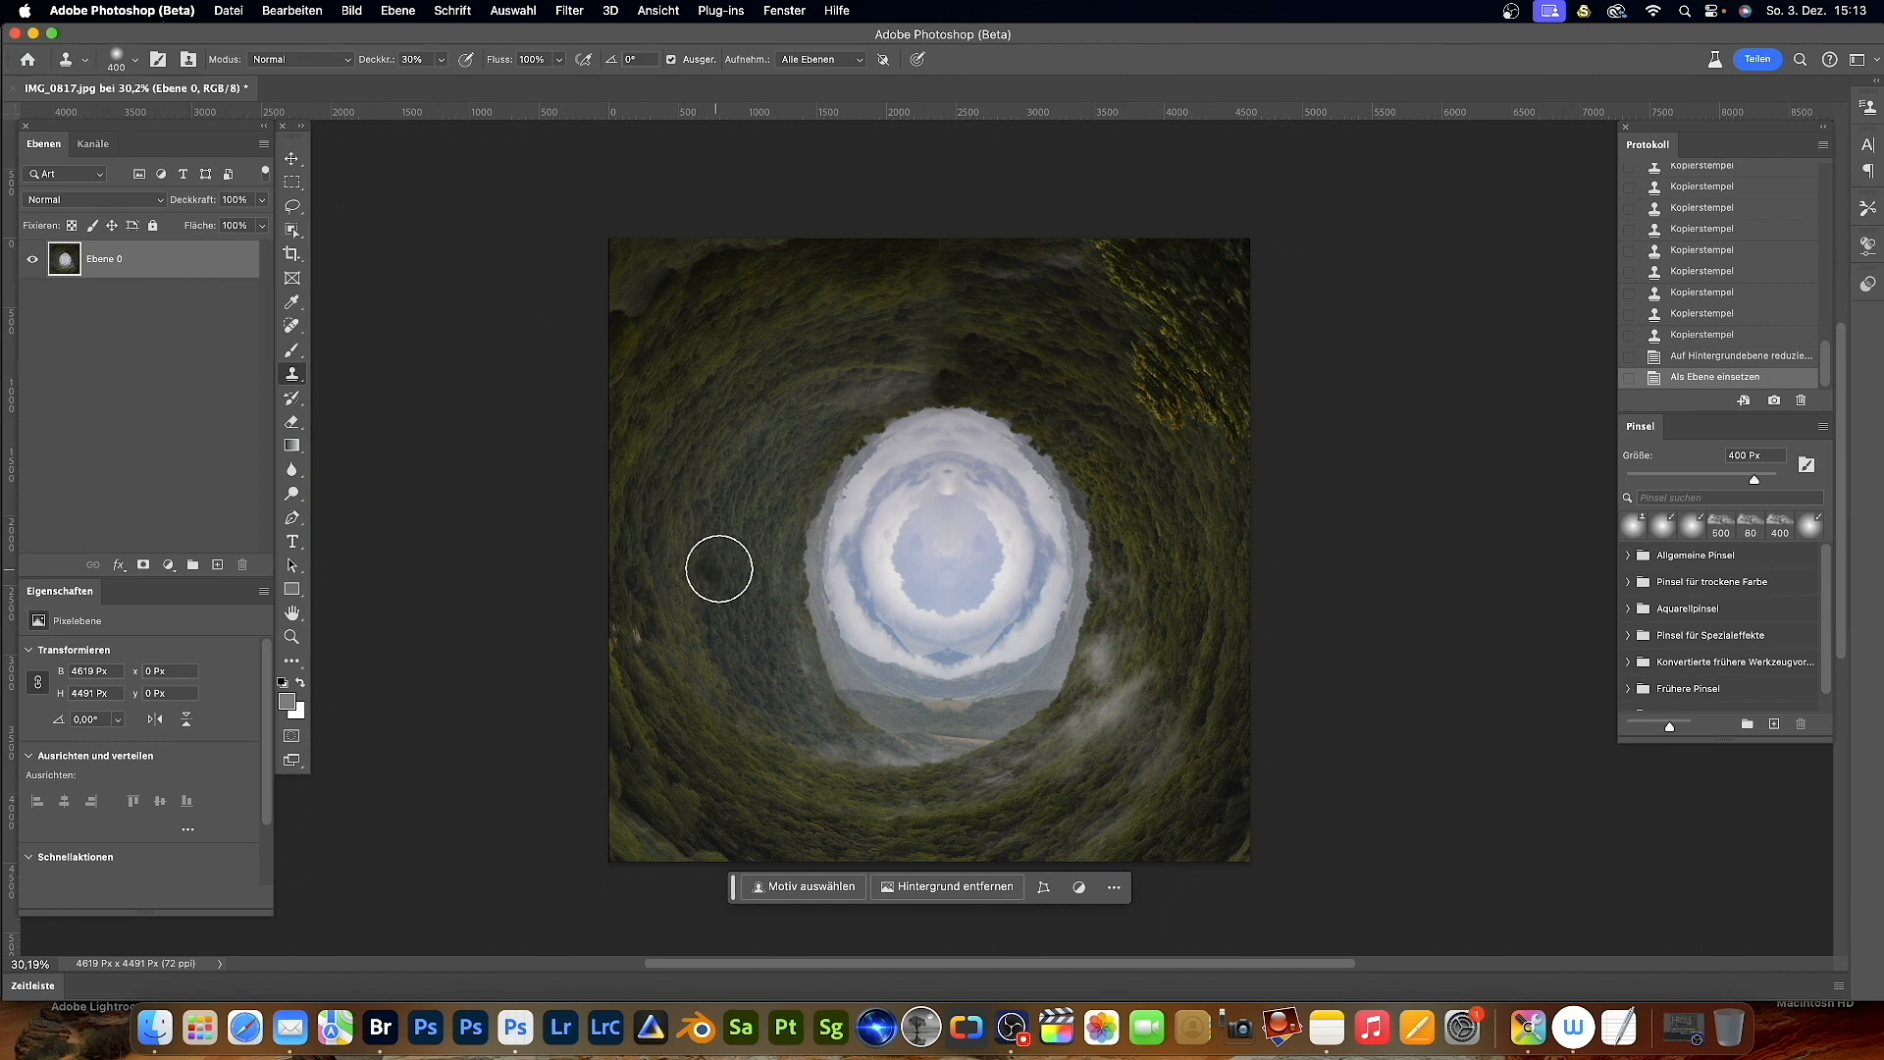
scroll(724, 601, "up", 5, "alt")
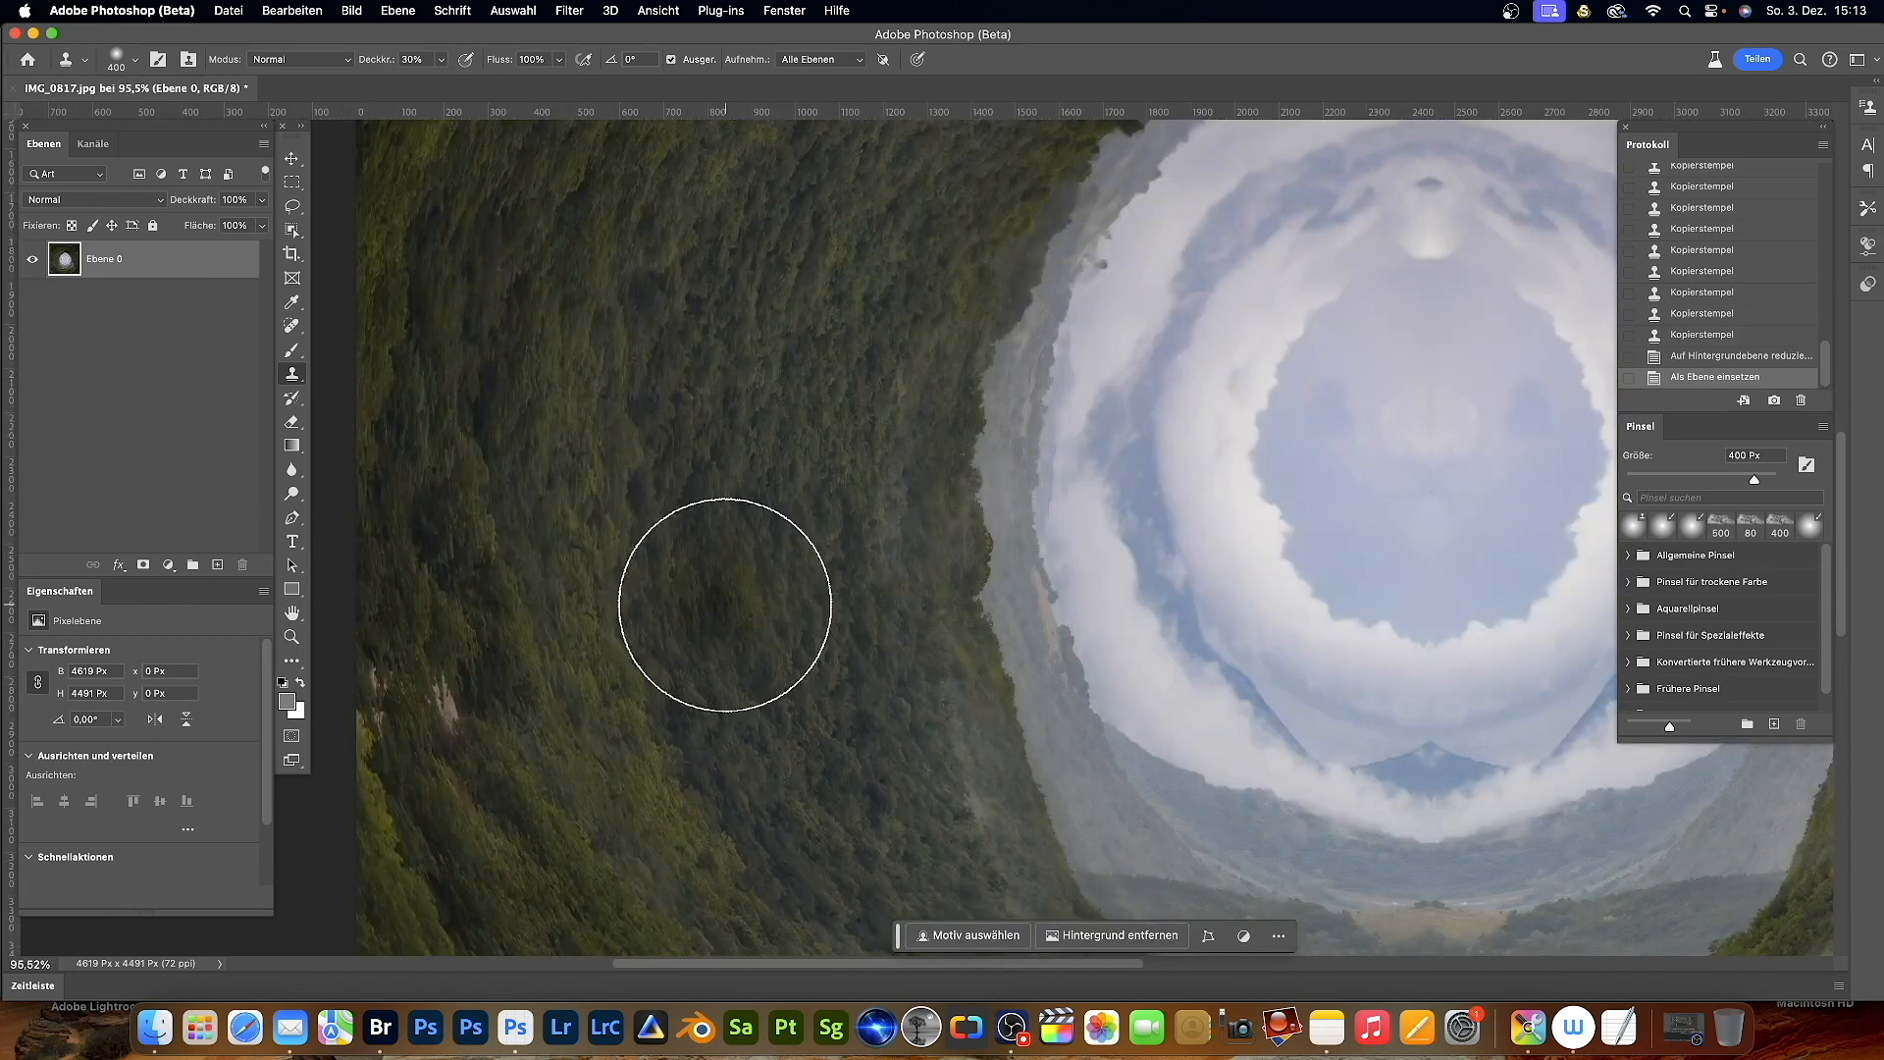
scroll(724, 605, "down", 5, "alt")
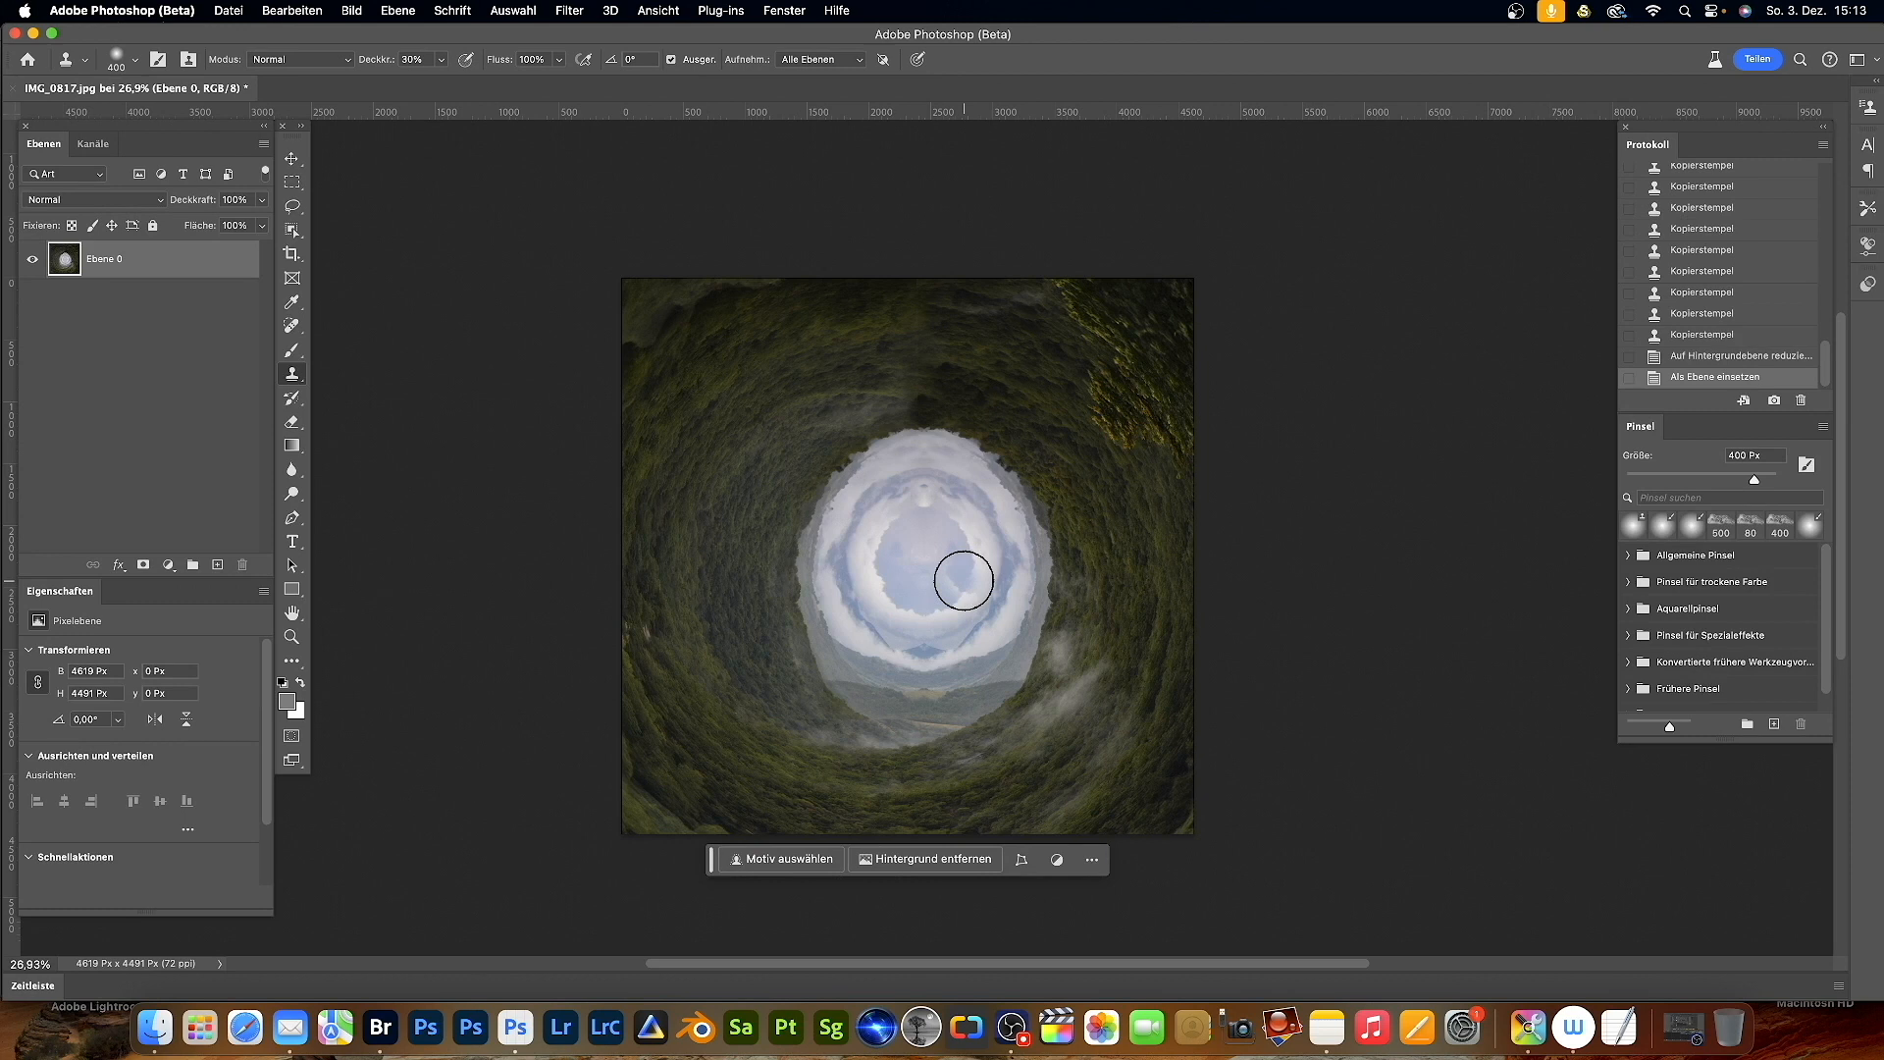
- Save the tunnel image as a JPEG named Hintergrund on the desktop
left_click(228, 11)
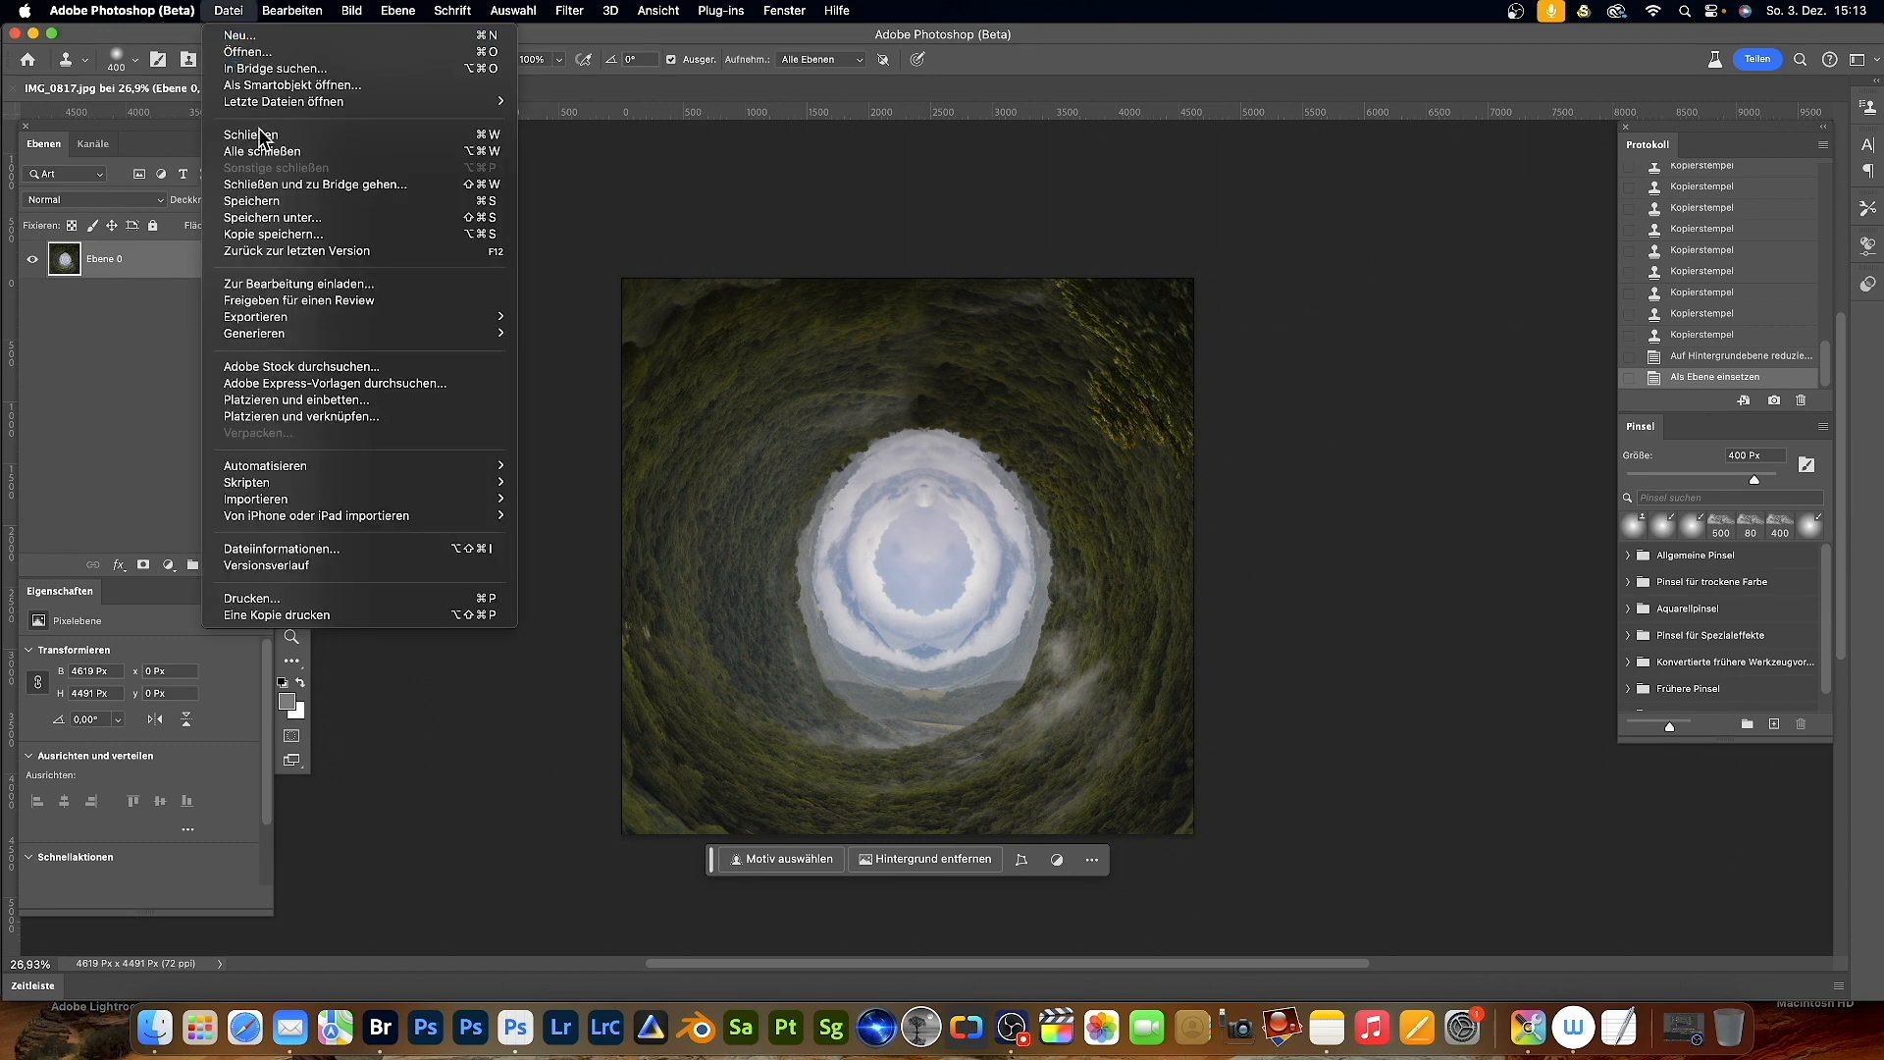
left_click(263, 218)
left_click(1138, 461)
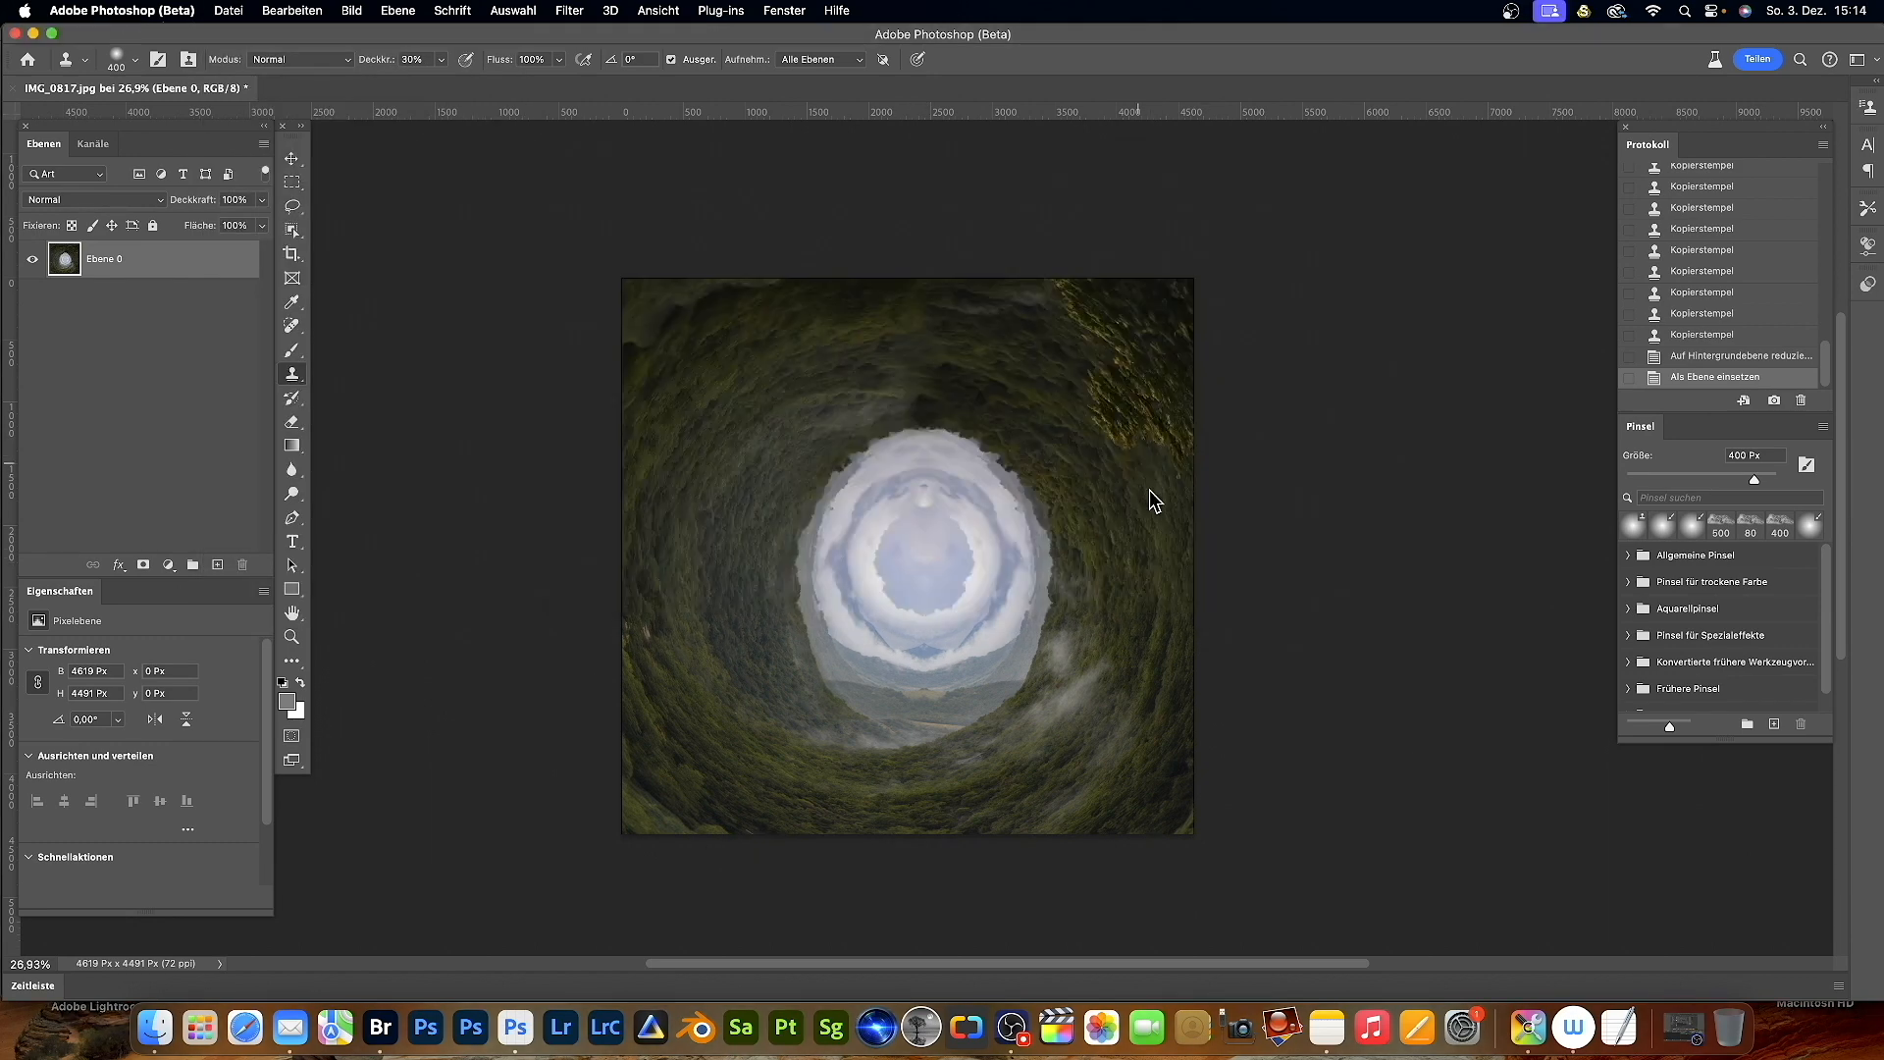
left_click(1233, 386)
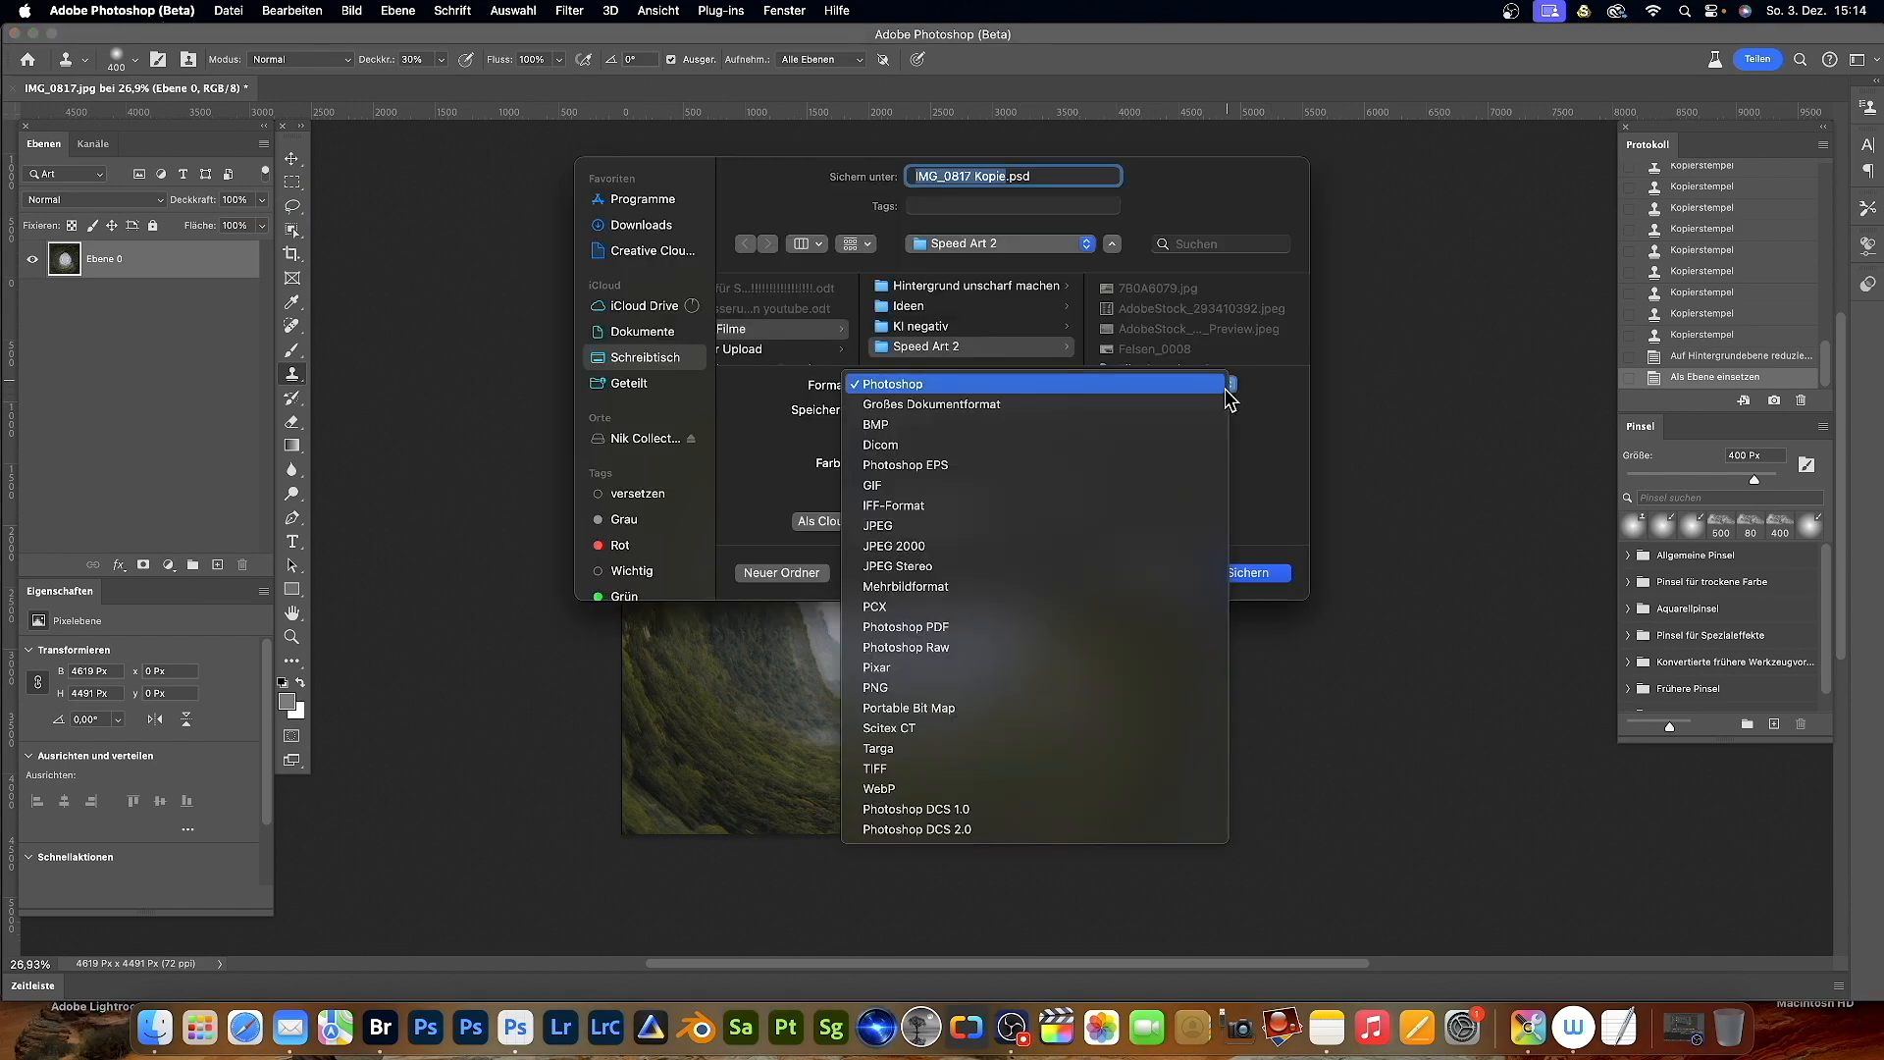
left_click(884, 527)
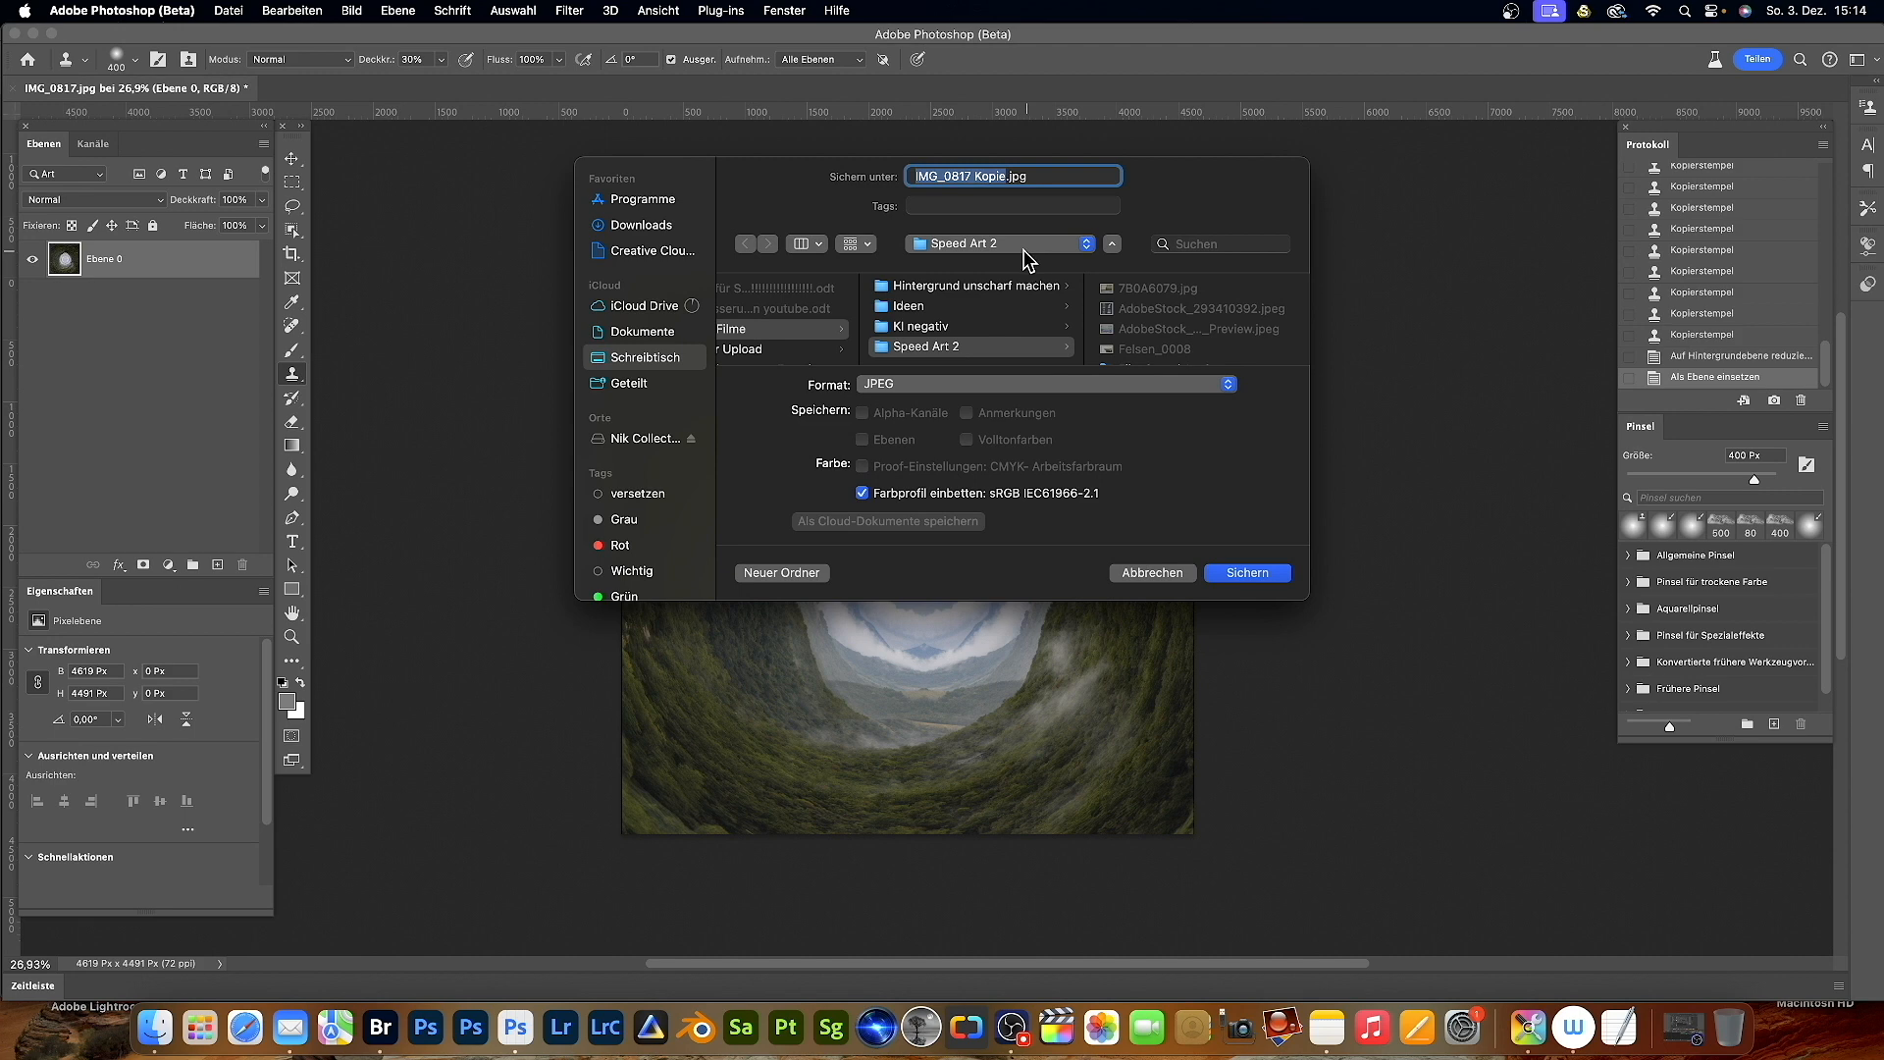
left_click(620, 359)
key("Return")
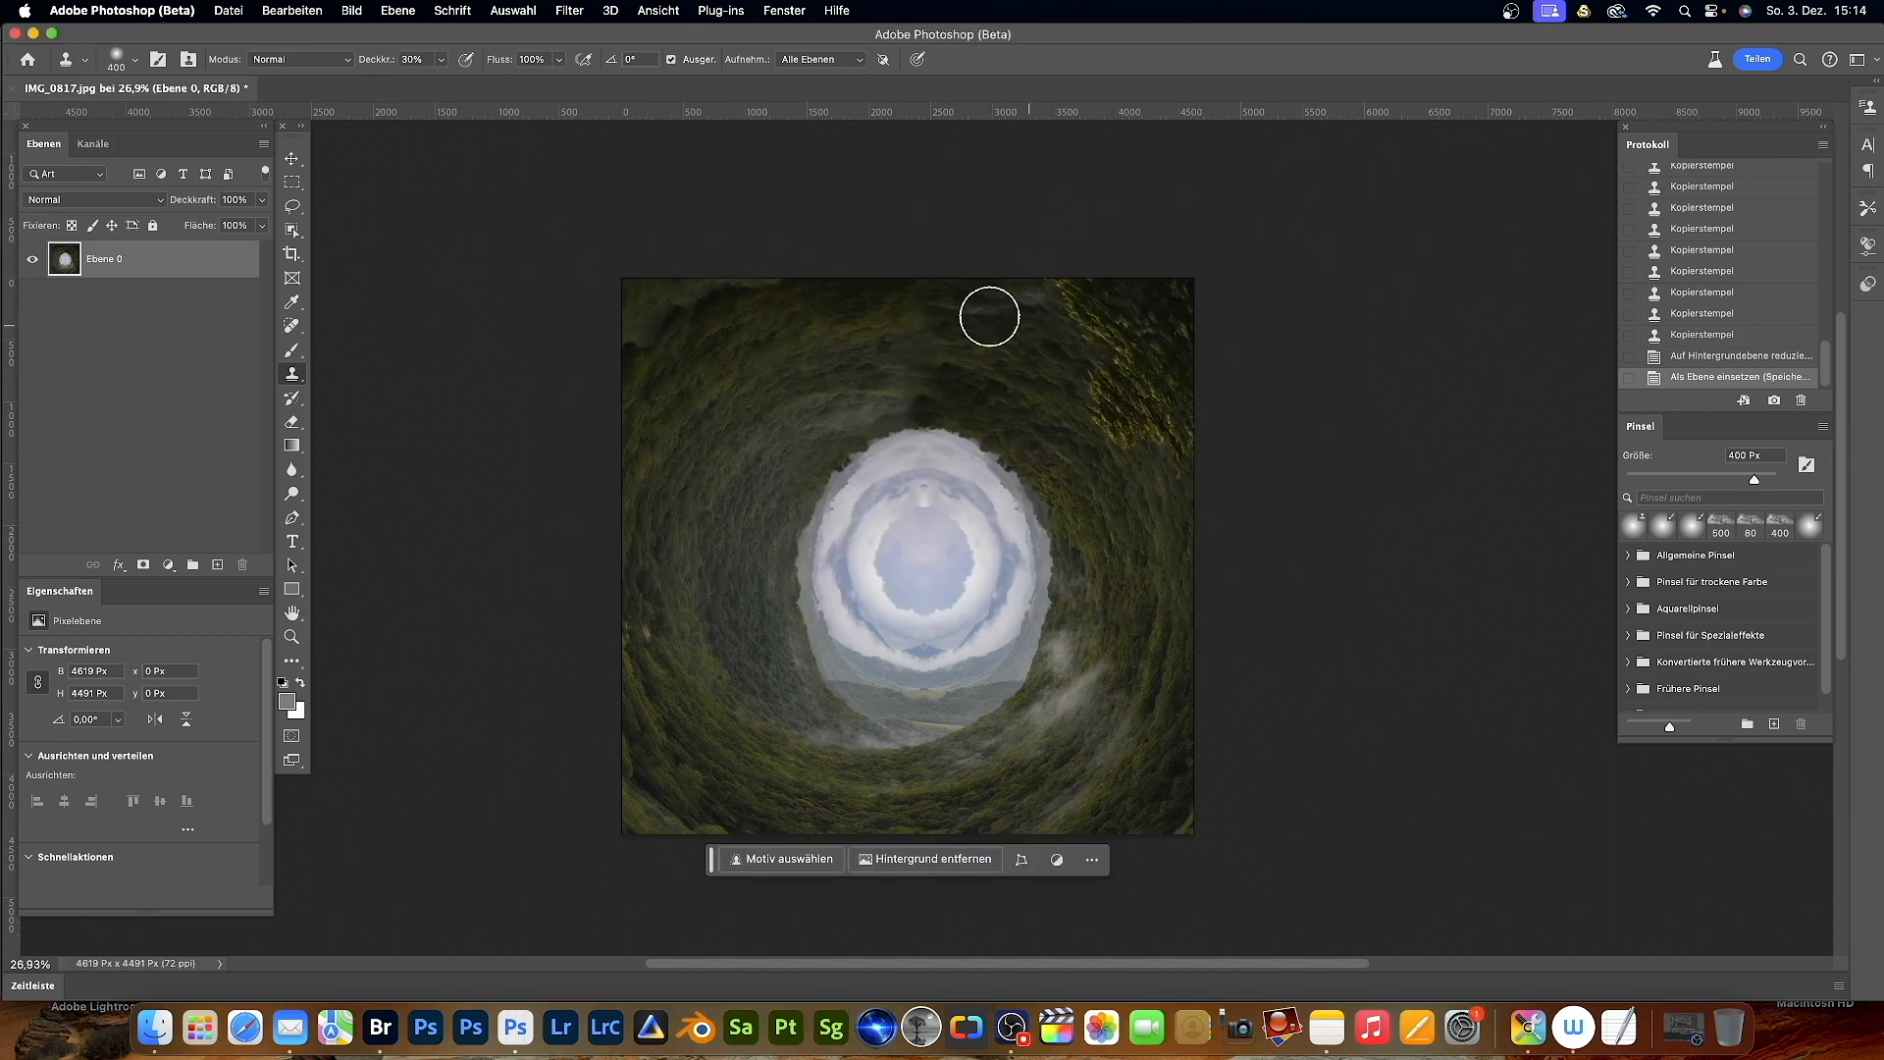
- Hide the Photoshop and Bridge windows and move Hintergrund.jpg to a free area of the desktop
left_click(130, 8)
left_click(128, 209)
left_click(911, 412)
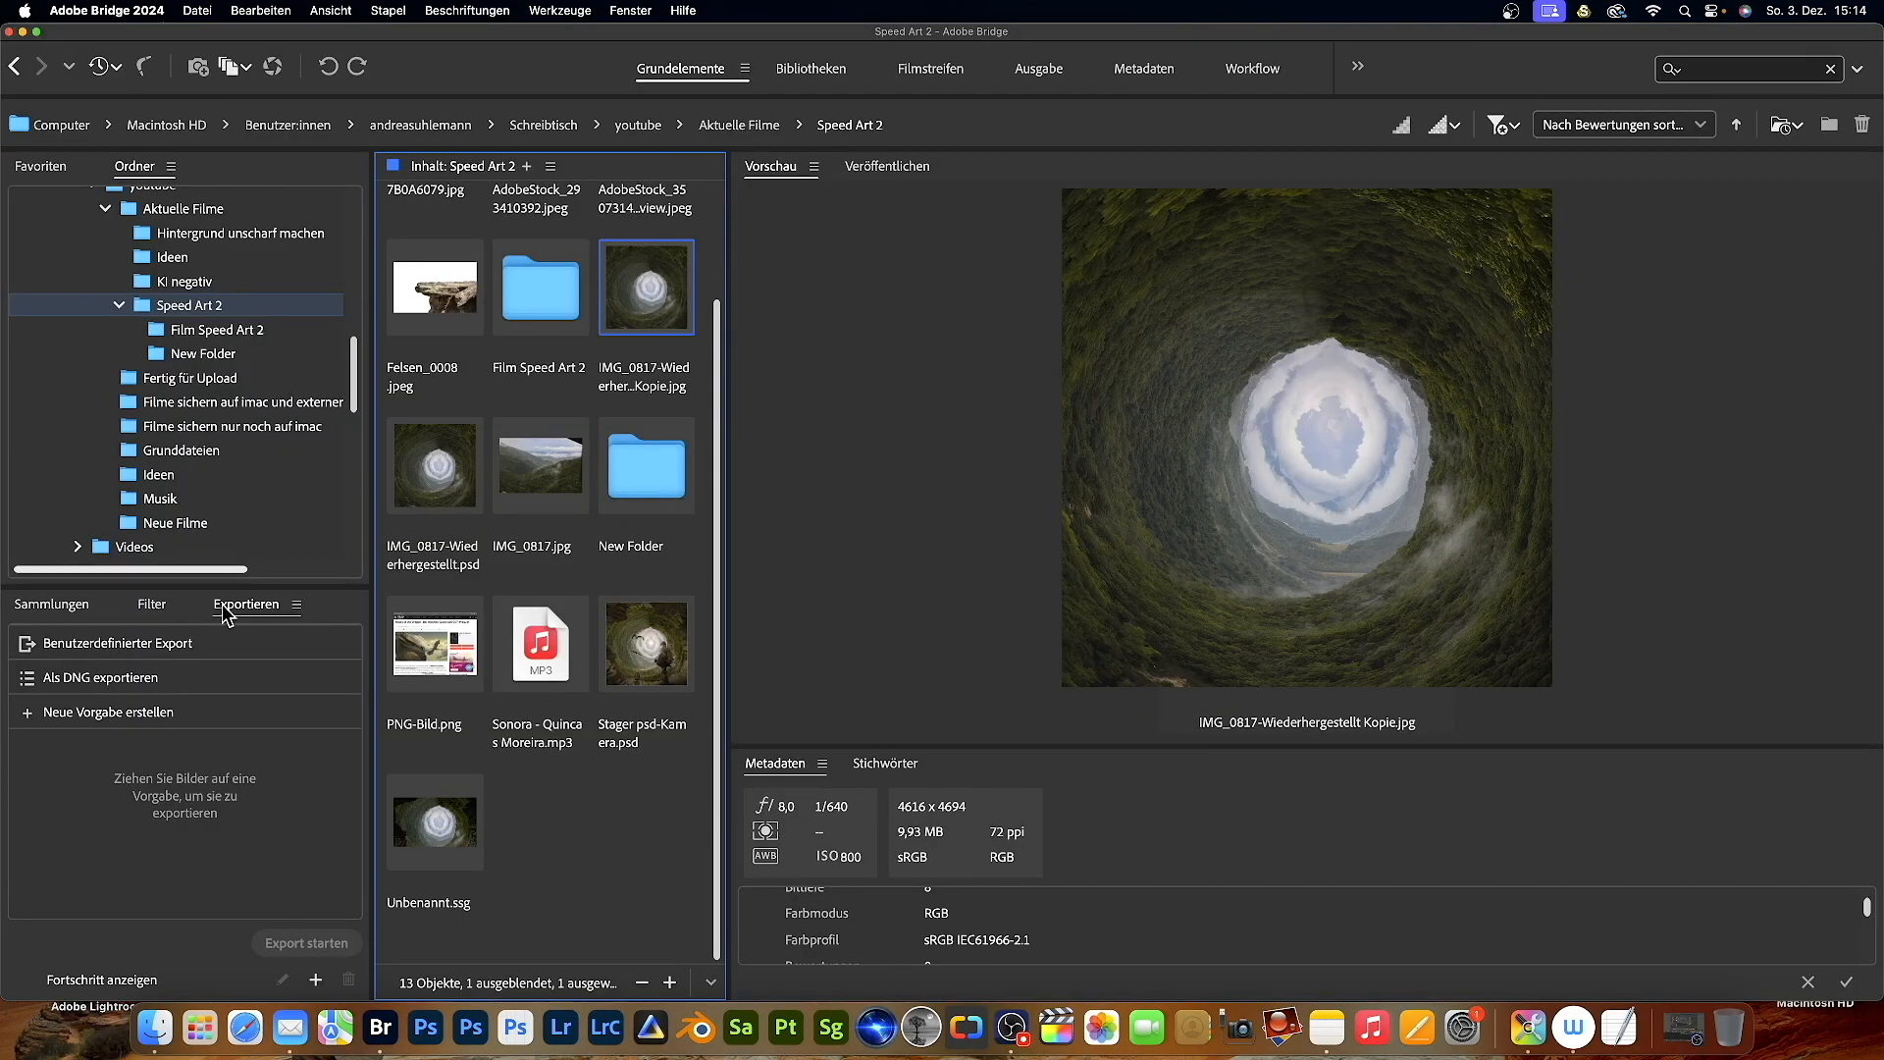
right_click(381, 1027)
left_click(401, 962)
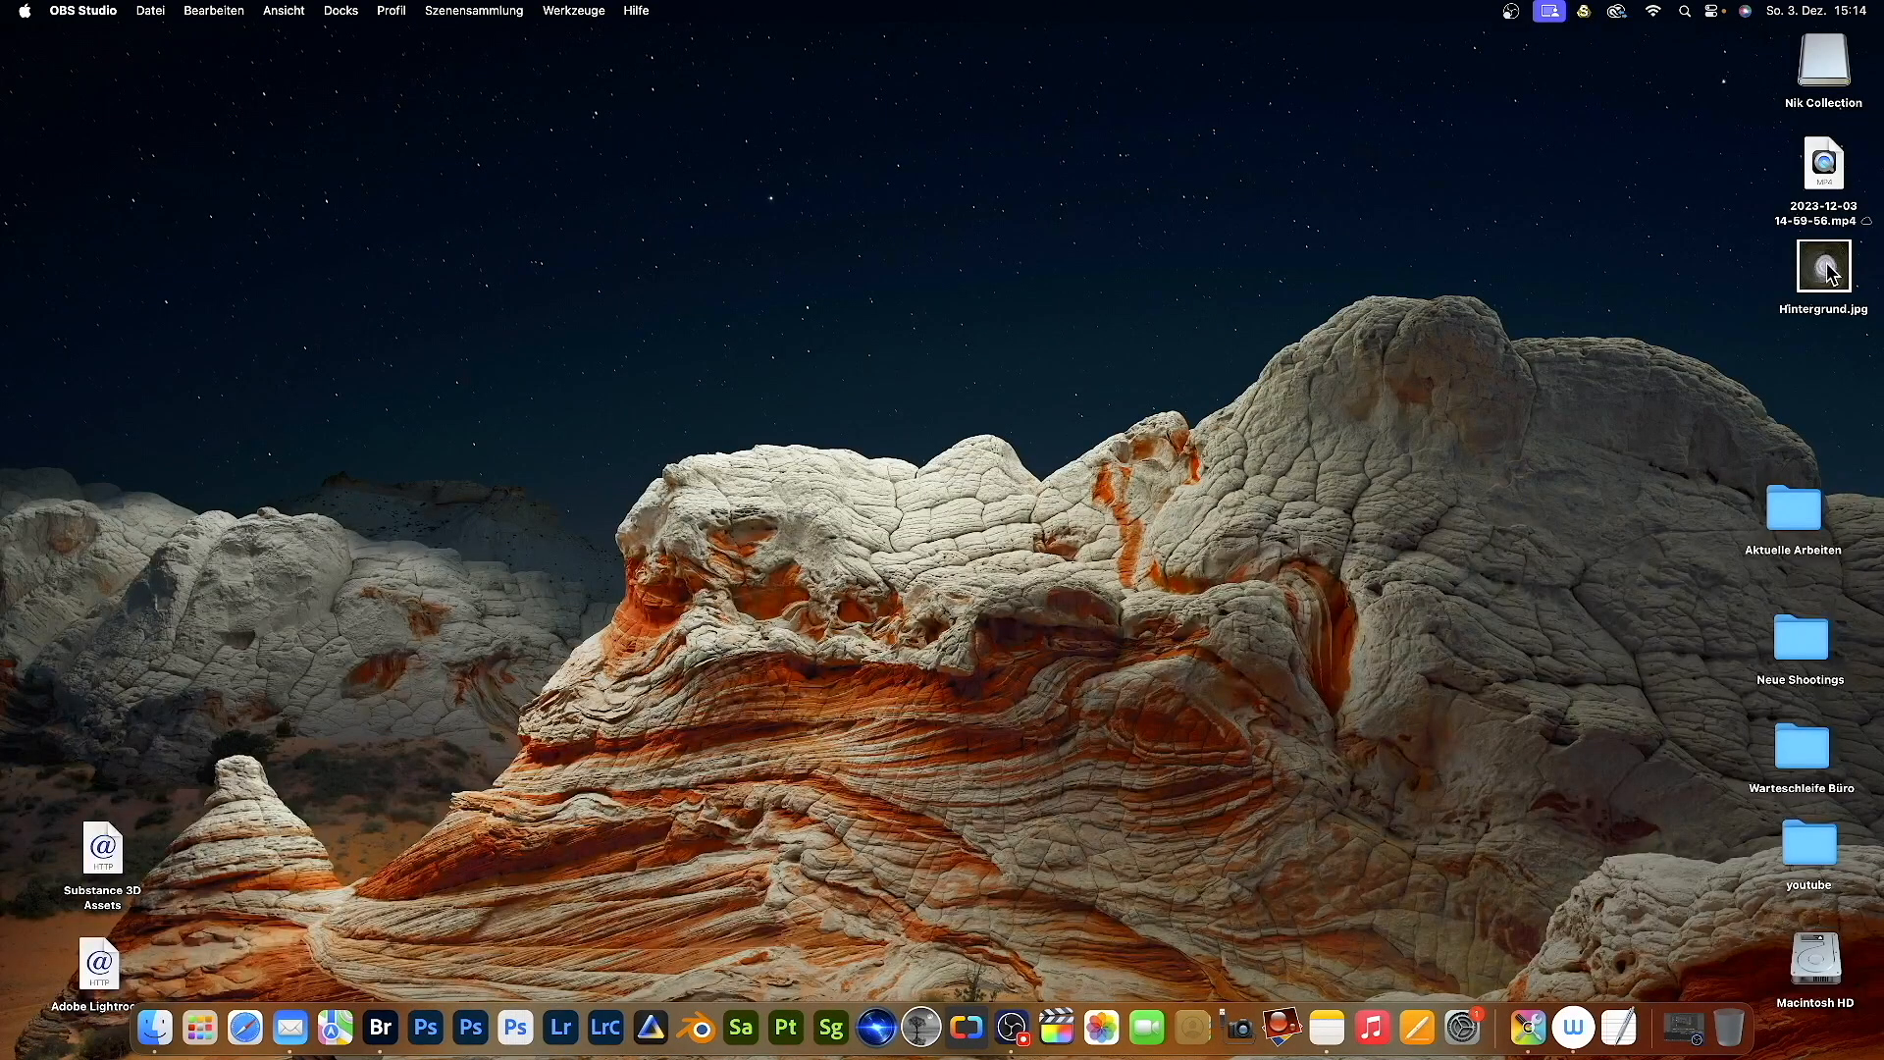
left_click_drag(1832, 275, 1422, 138)
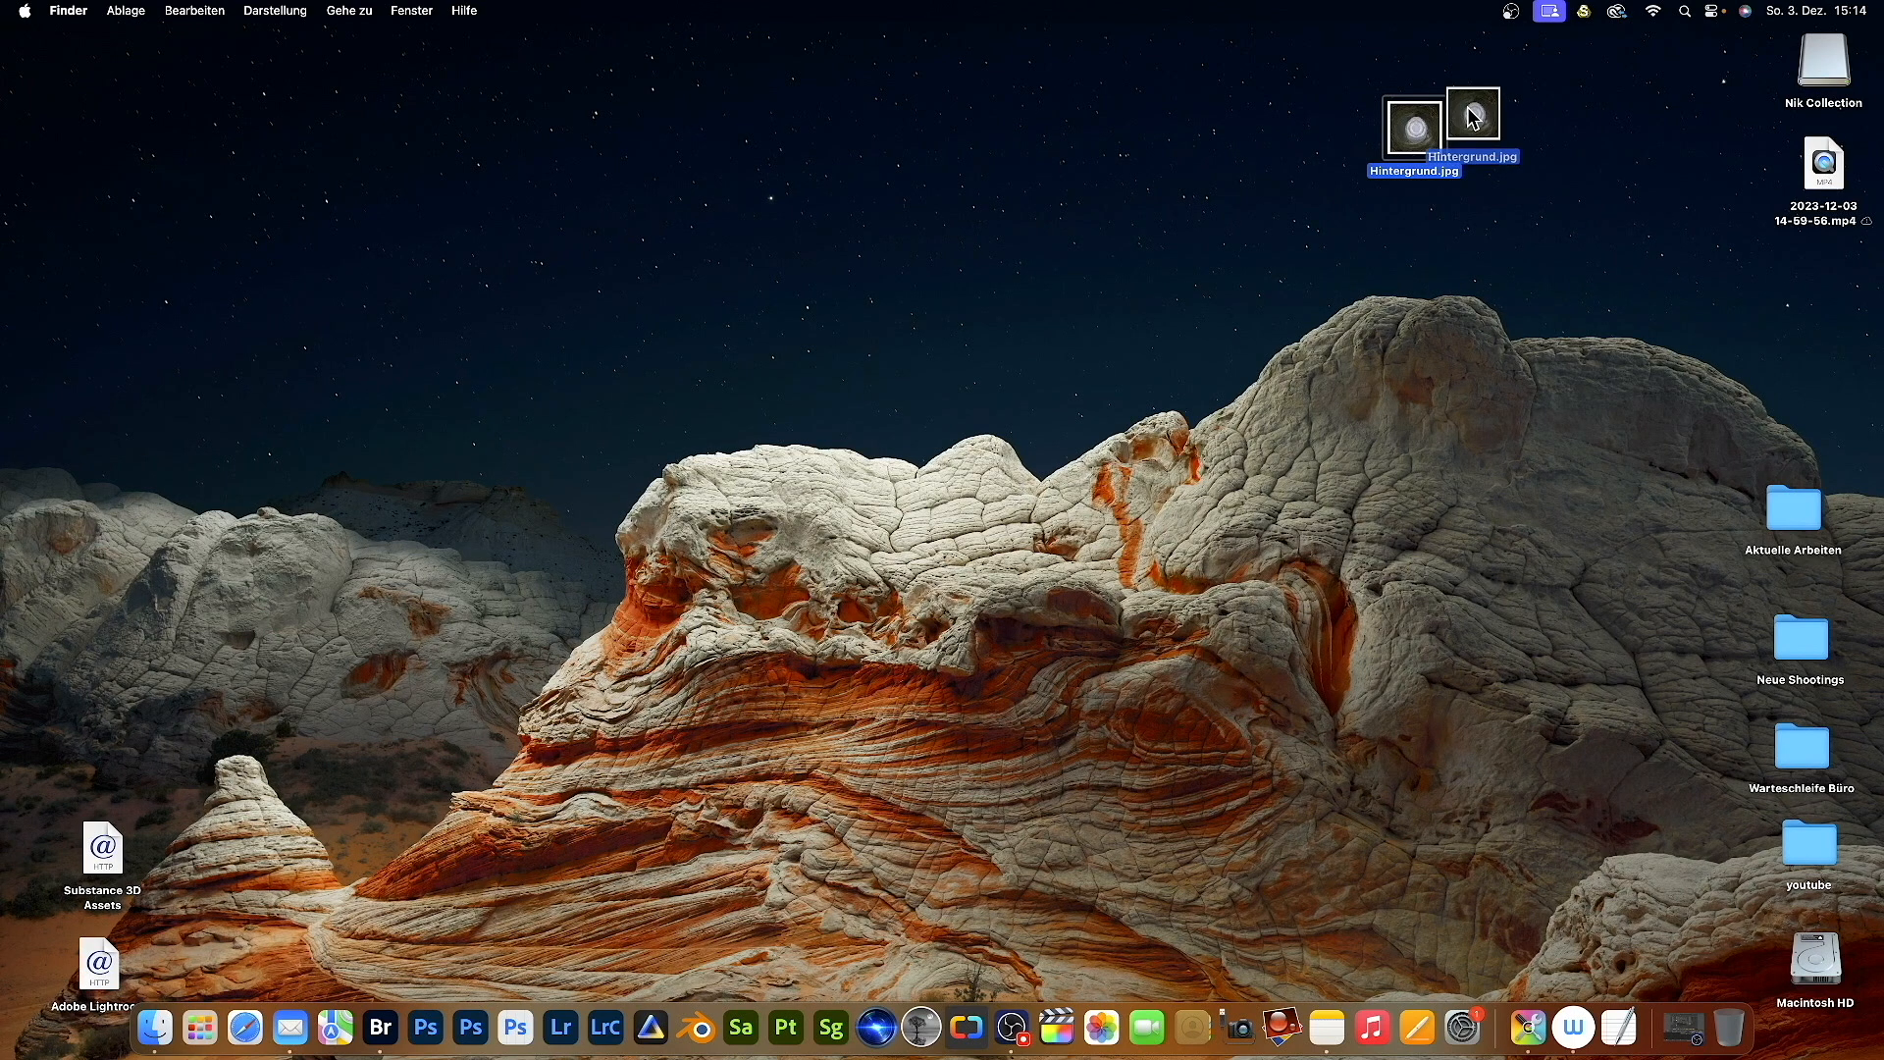
left_click(1315, 179)
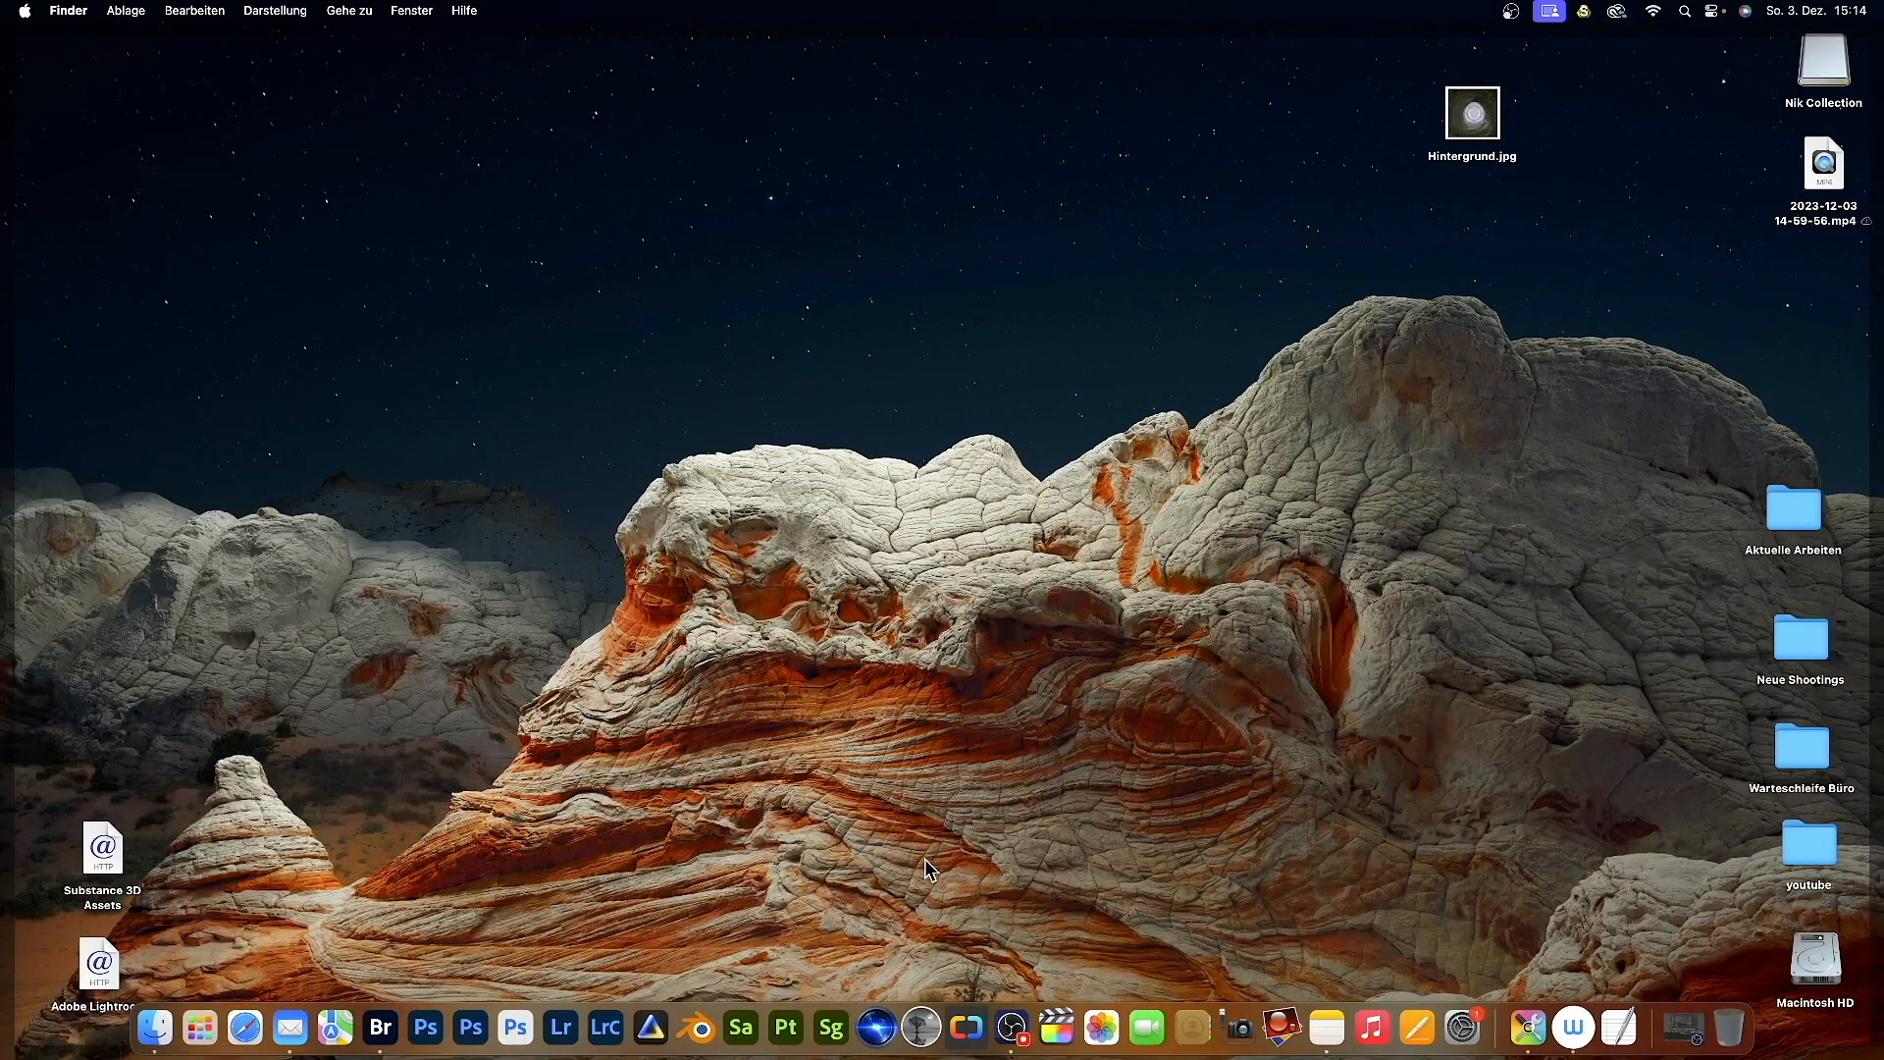
- Switch to Blender, start a new General file and delete the default cube
left_click(701, 1027)
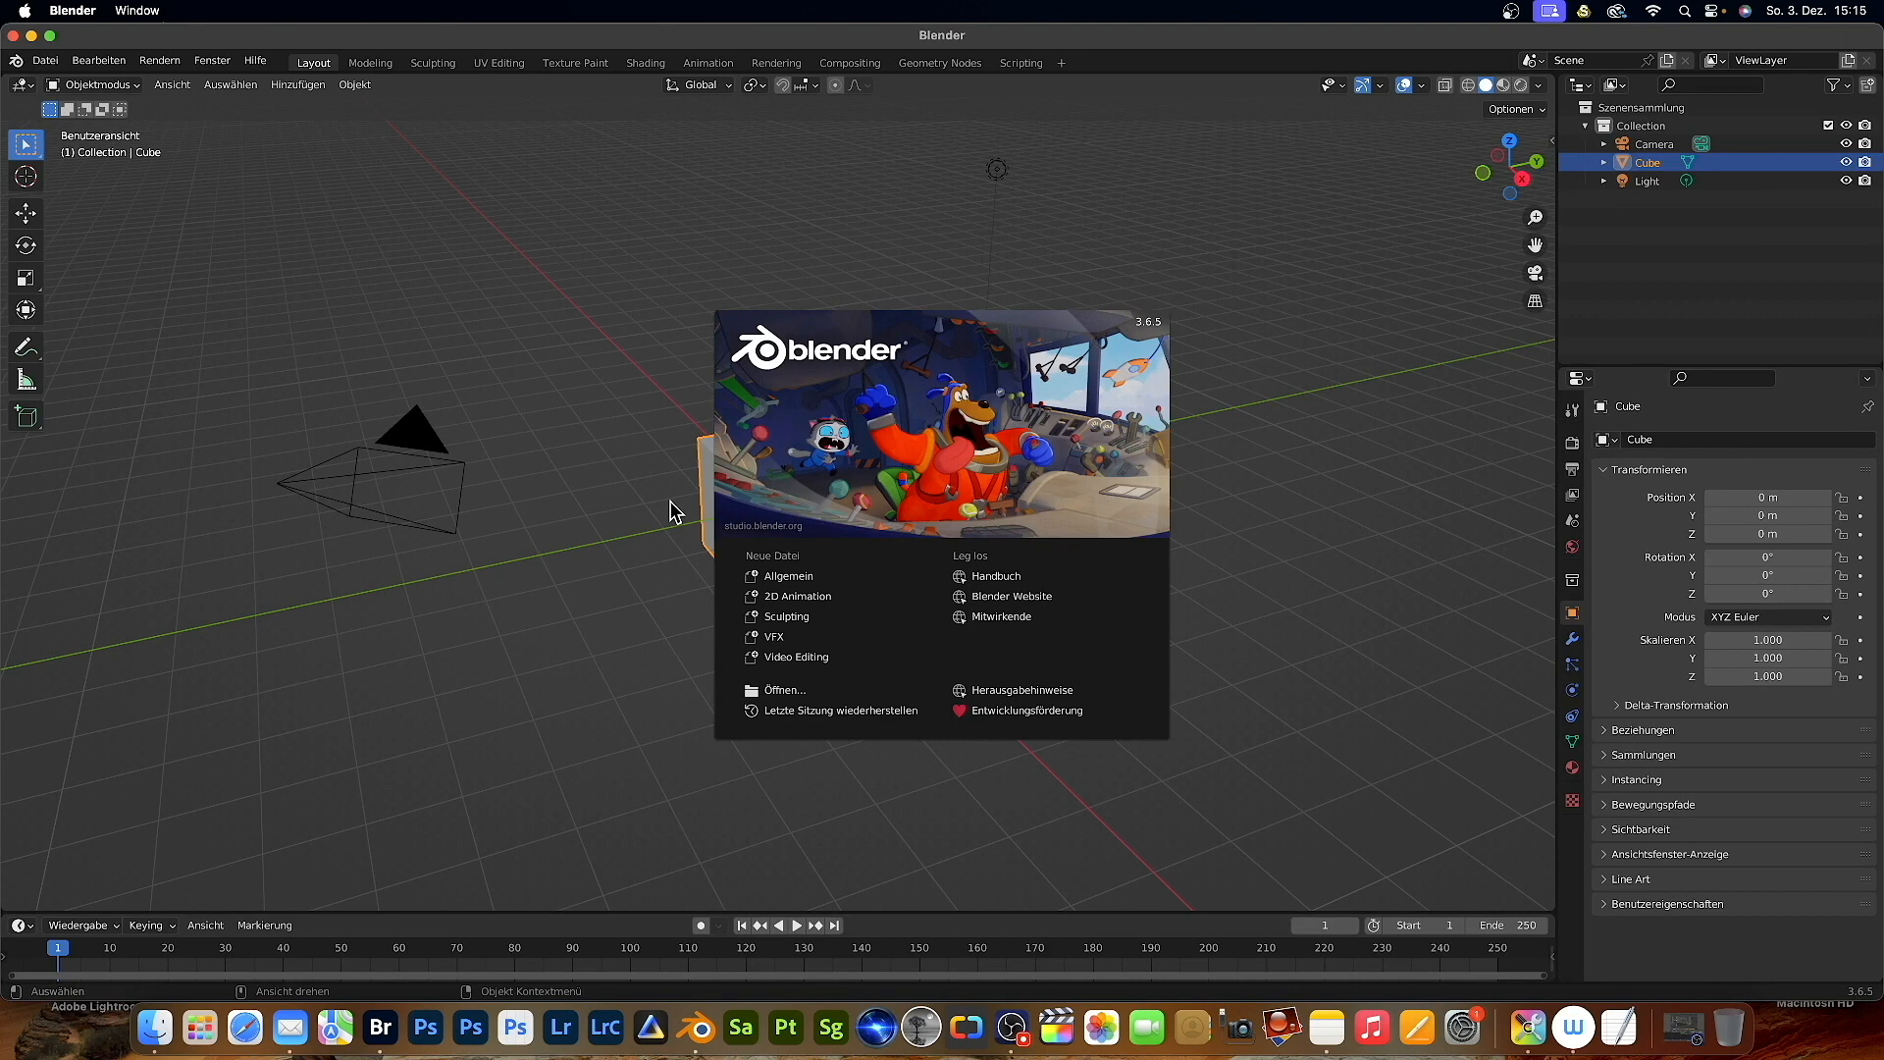
left_click(782, 579)
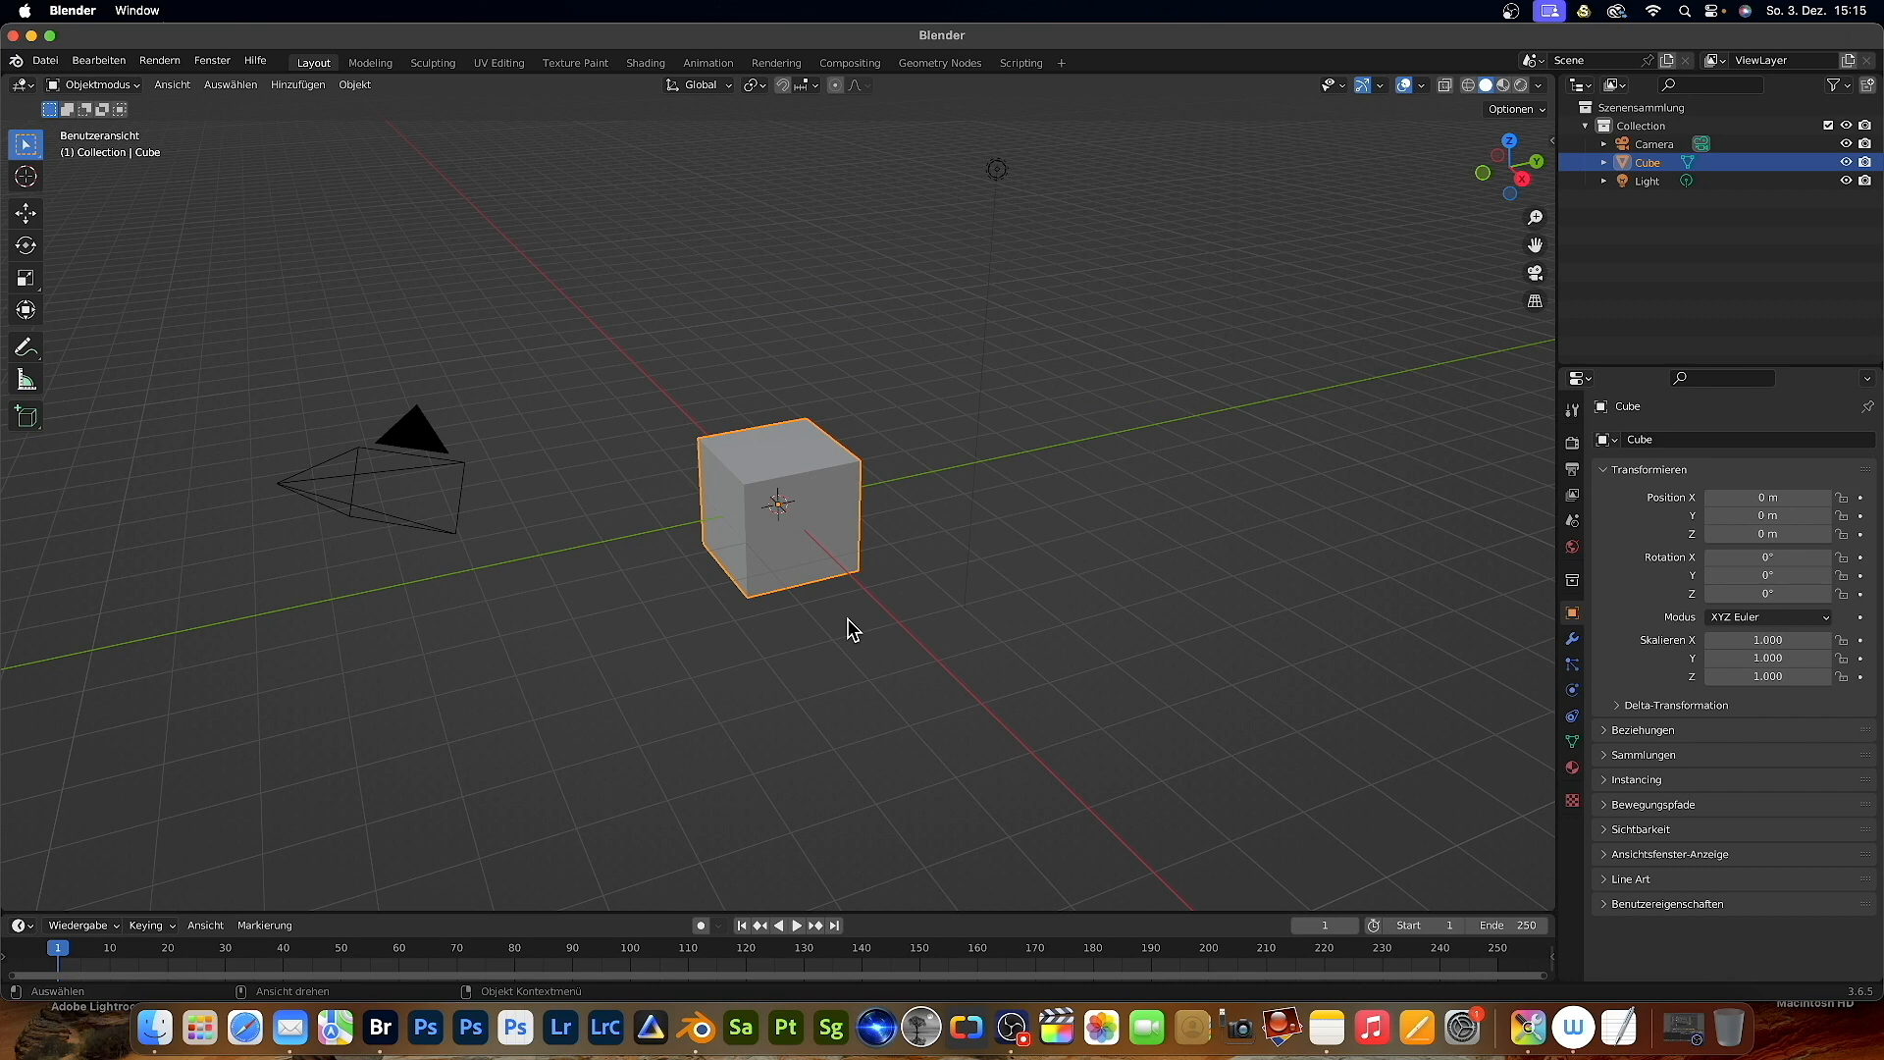
middle_click_drag(848, 629, 834, 616)
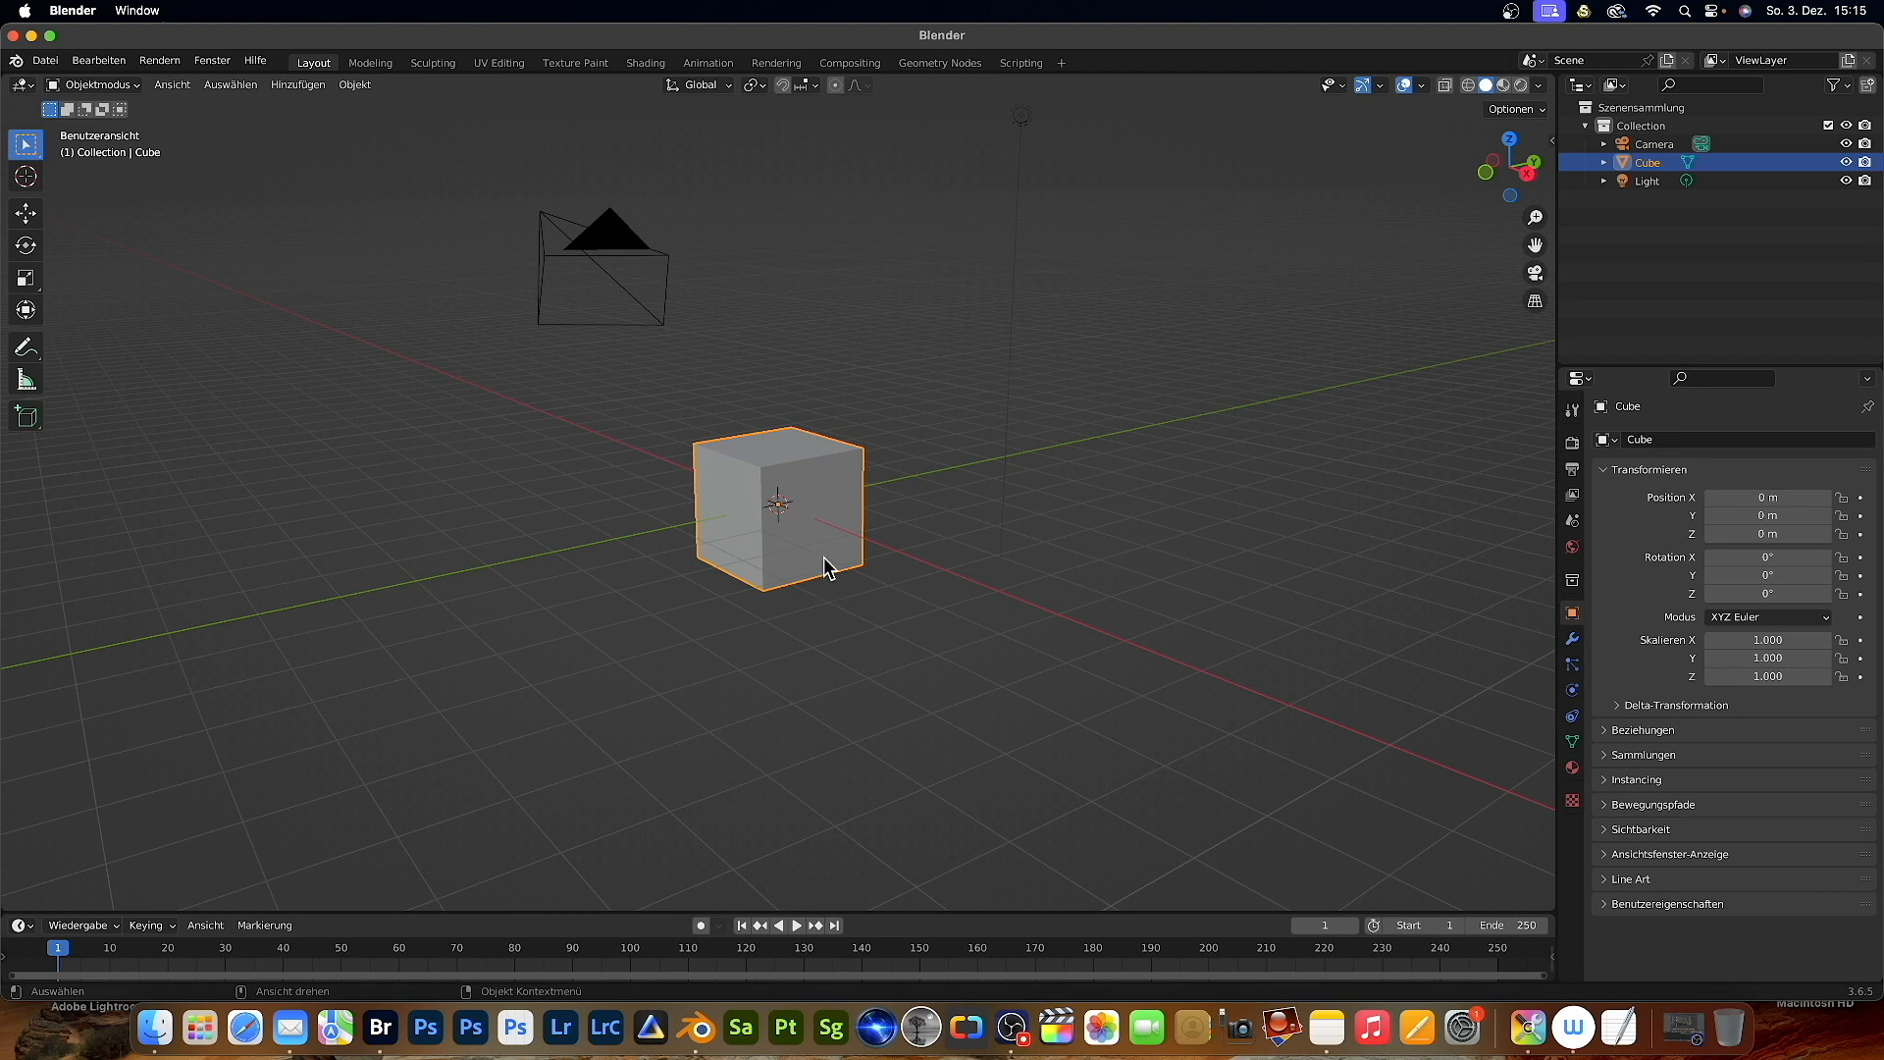
right_click(819, 509)
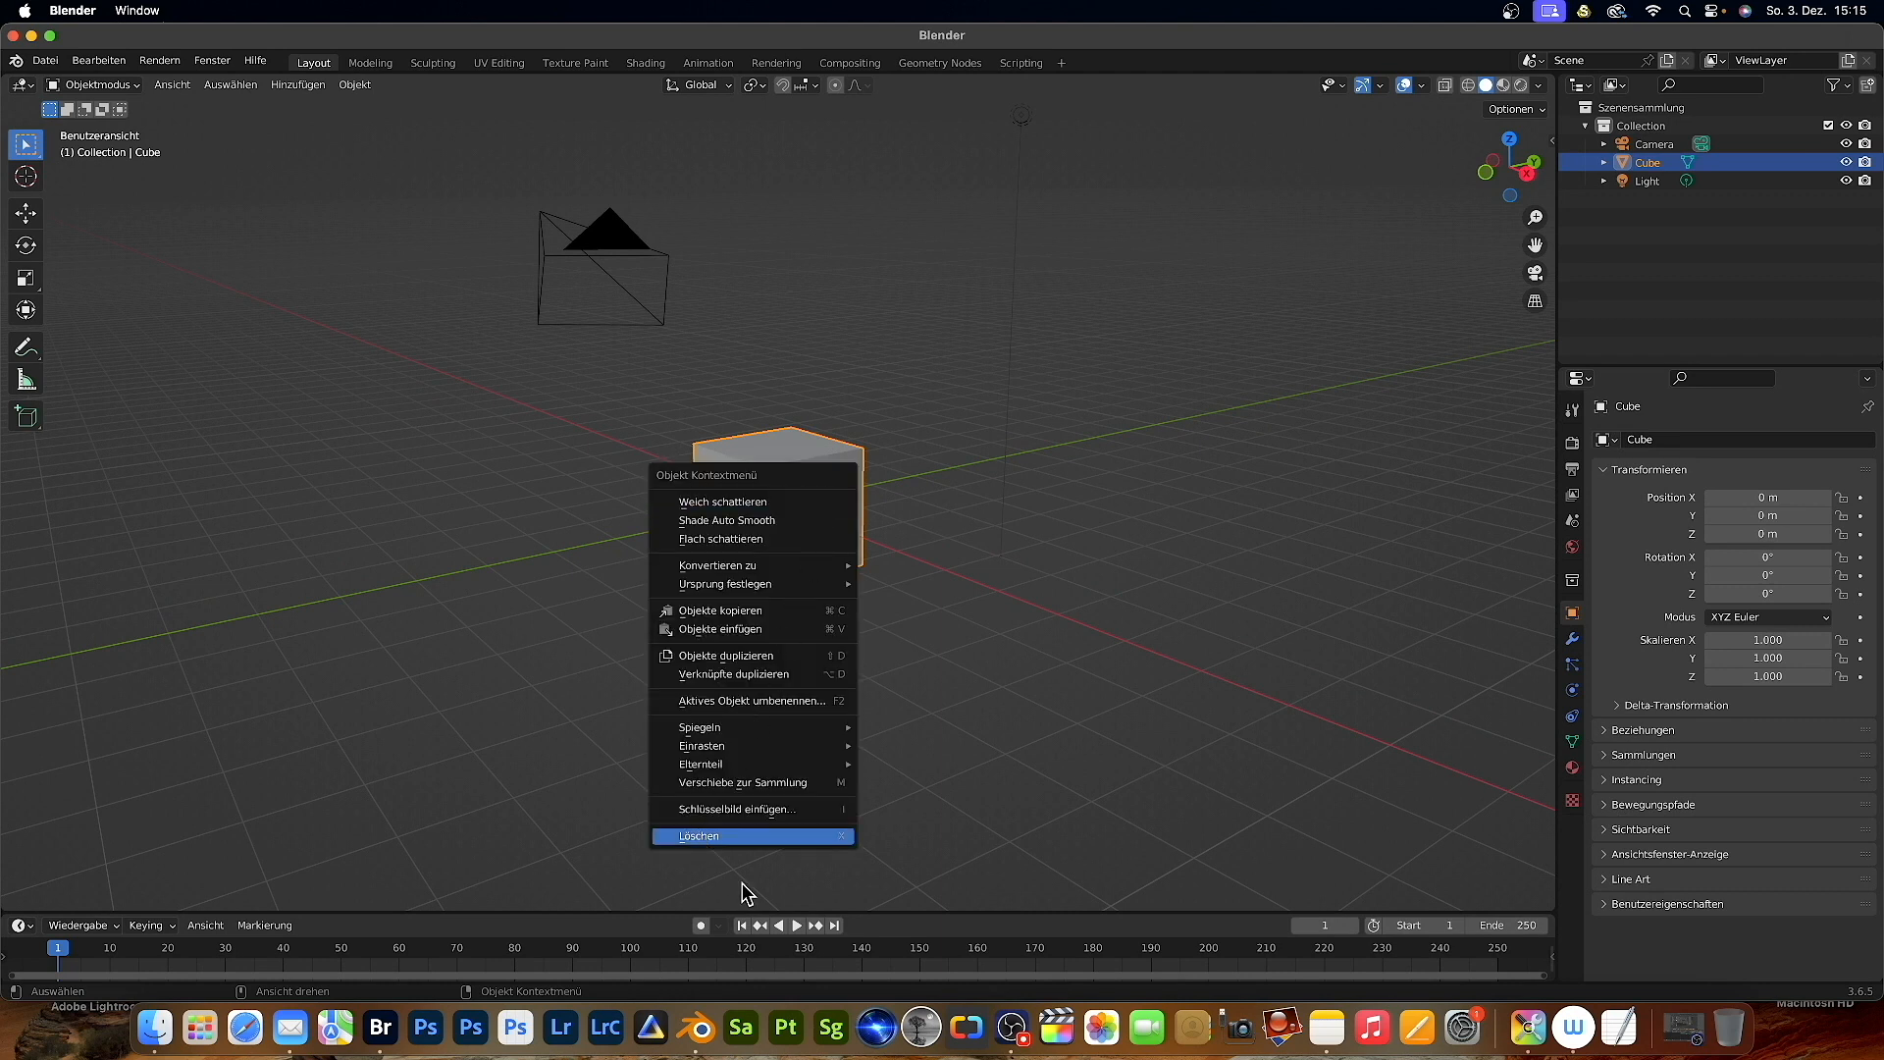
left_click(749, 840)
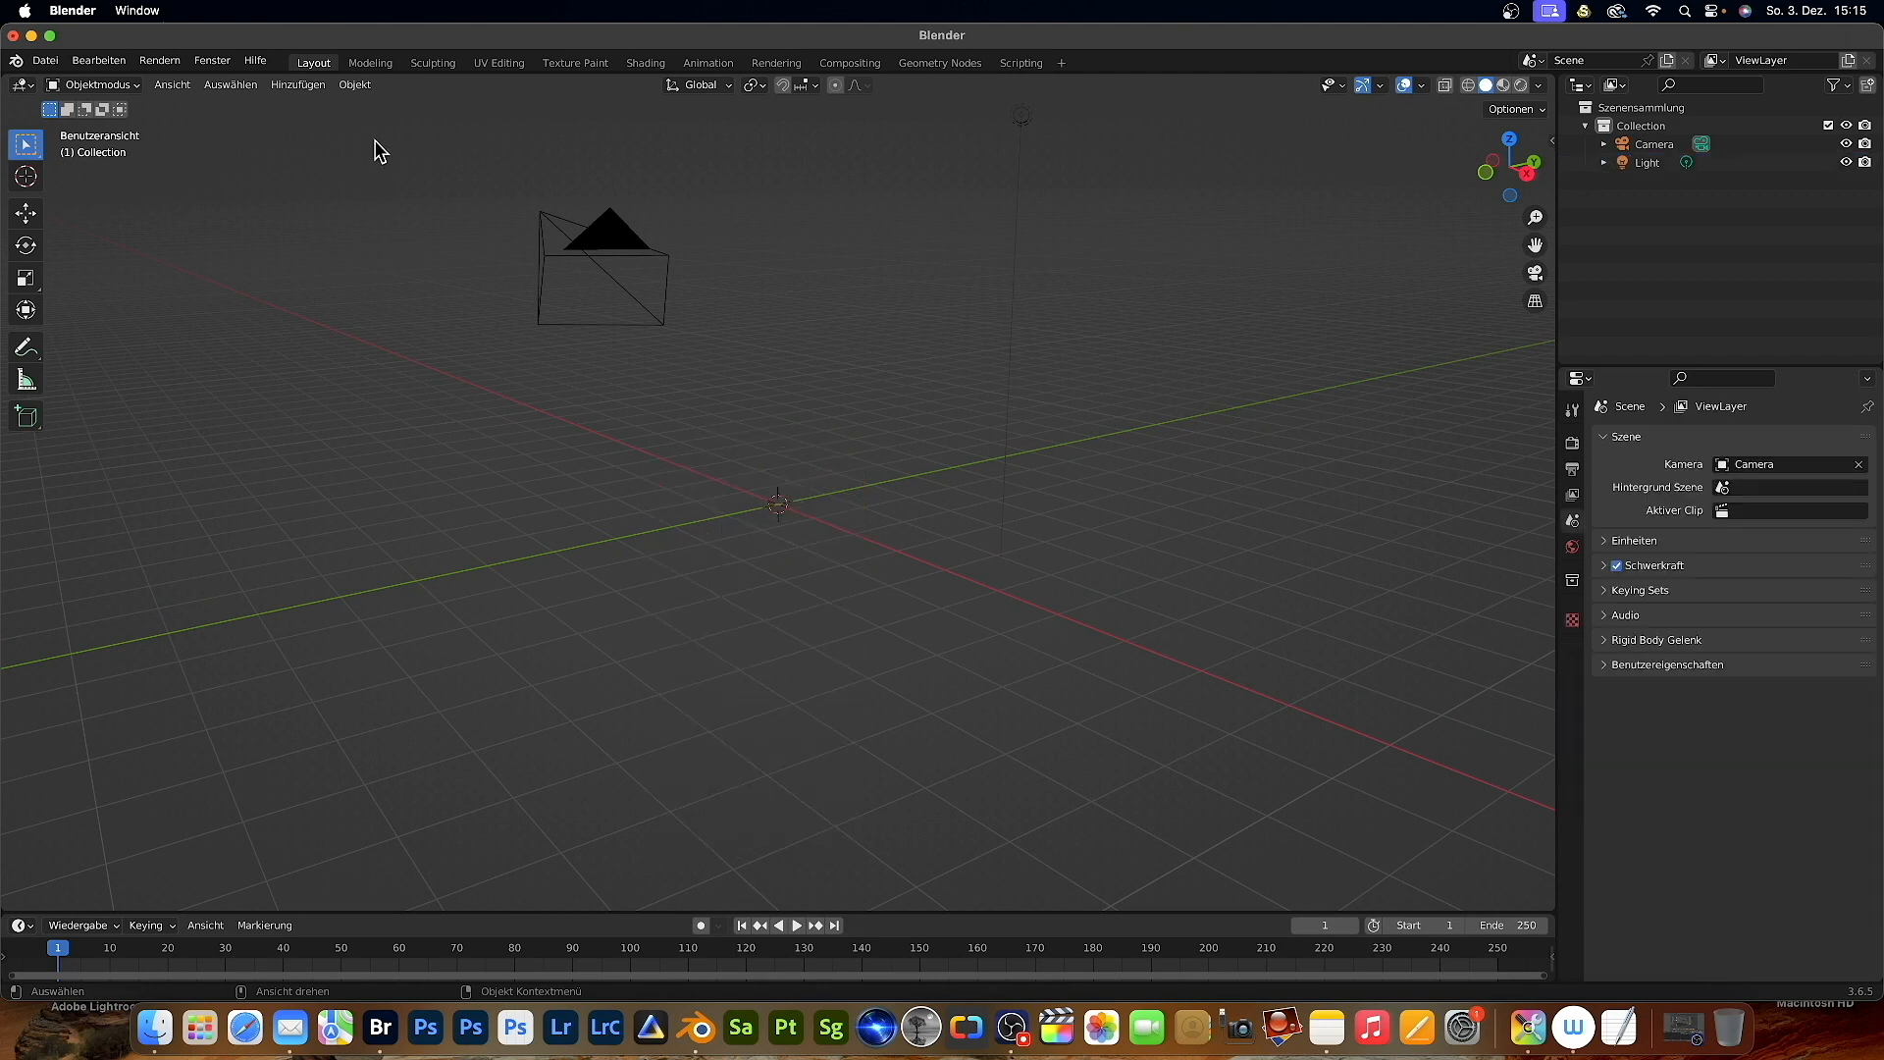
- Add a cylinder mesh and scale it to about 1.86 along Z and about 1.97 along Y
left_click(310, 86)
mouse_move(315, 111)
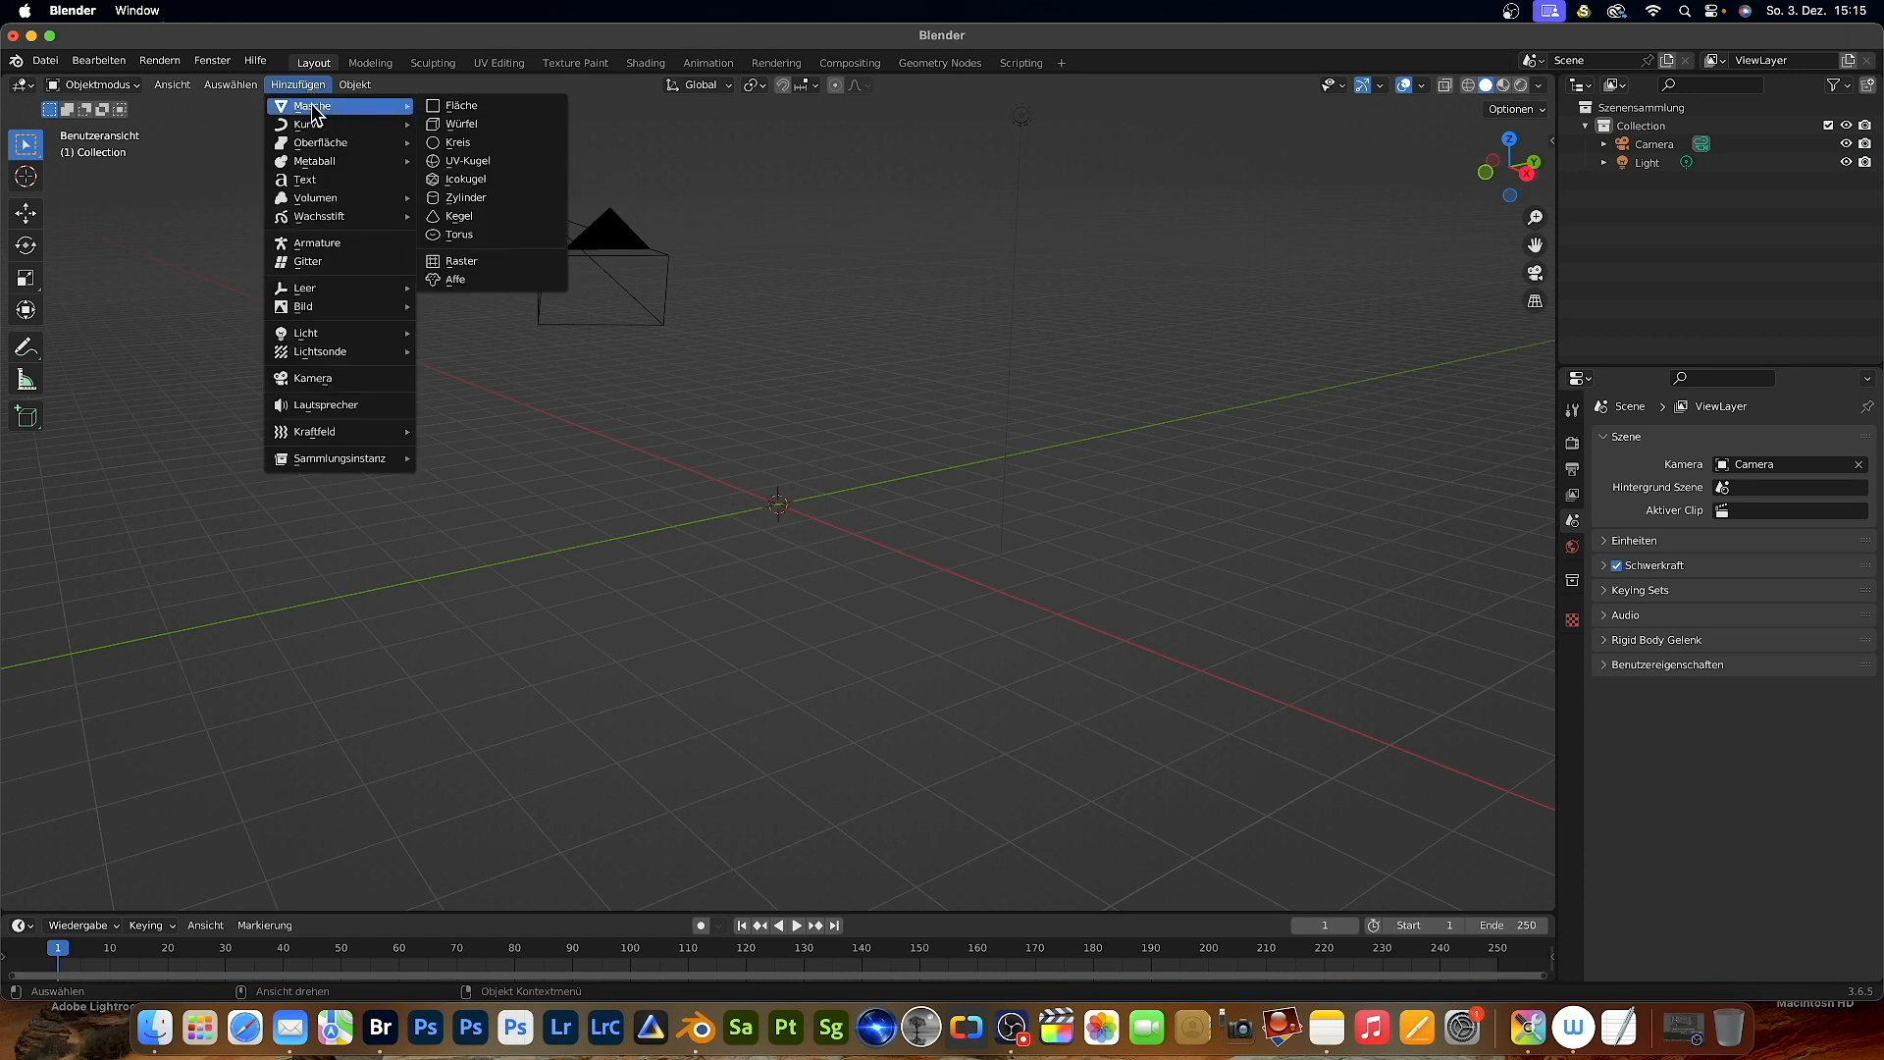
left_click(456, 201)
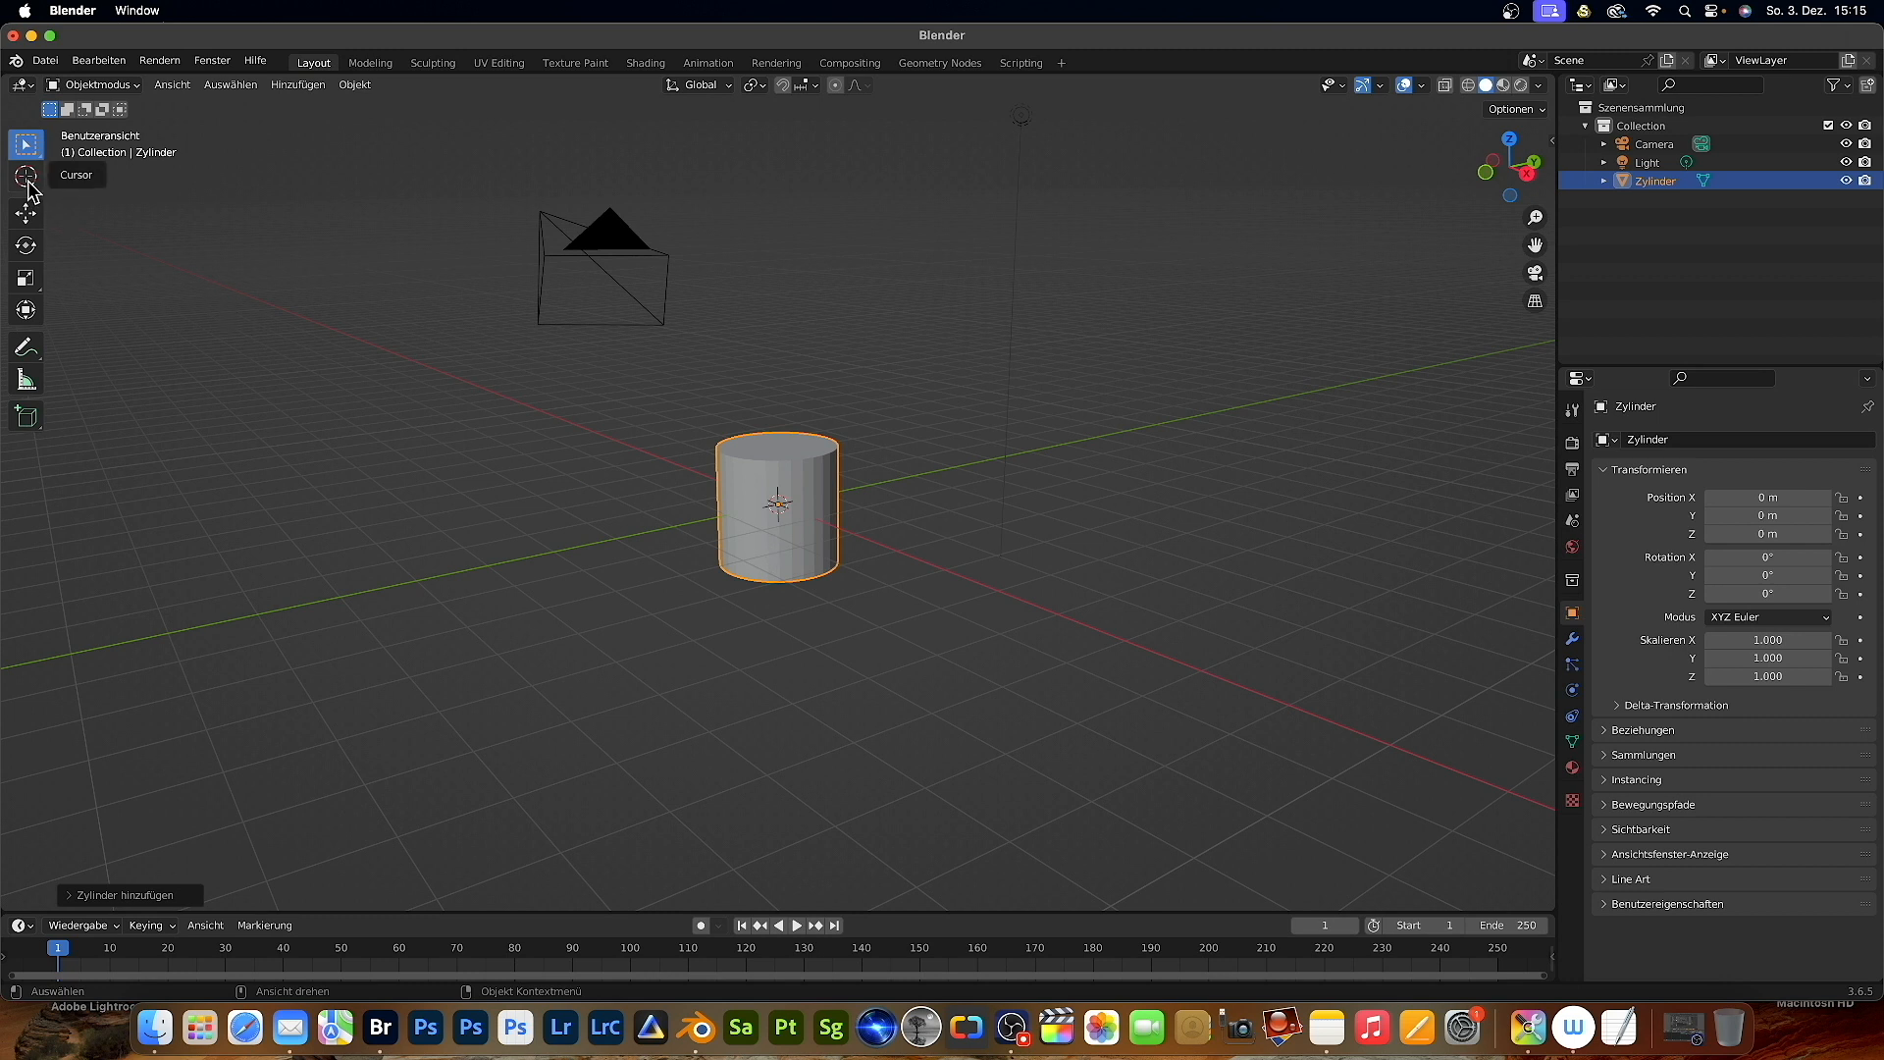
left_click(27, 280)
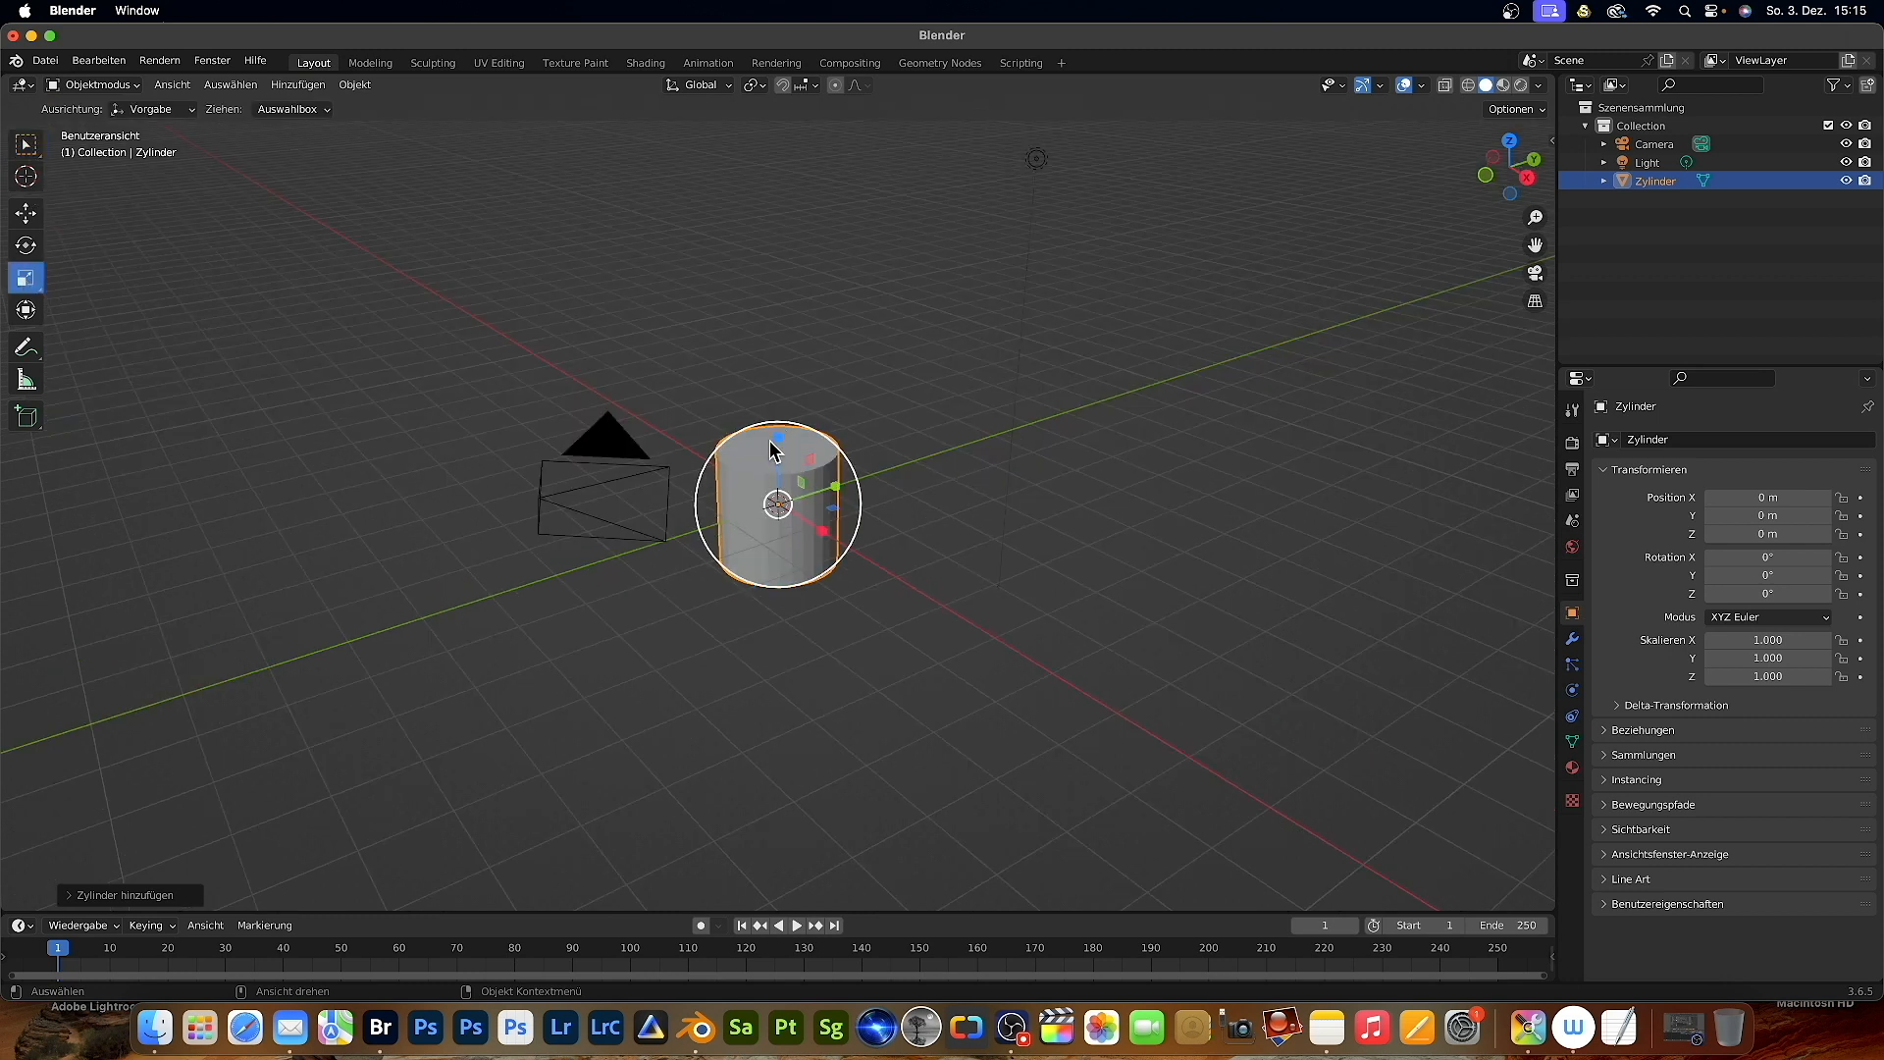
left_click_drag(779, 439, 781, 378)
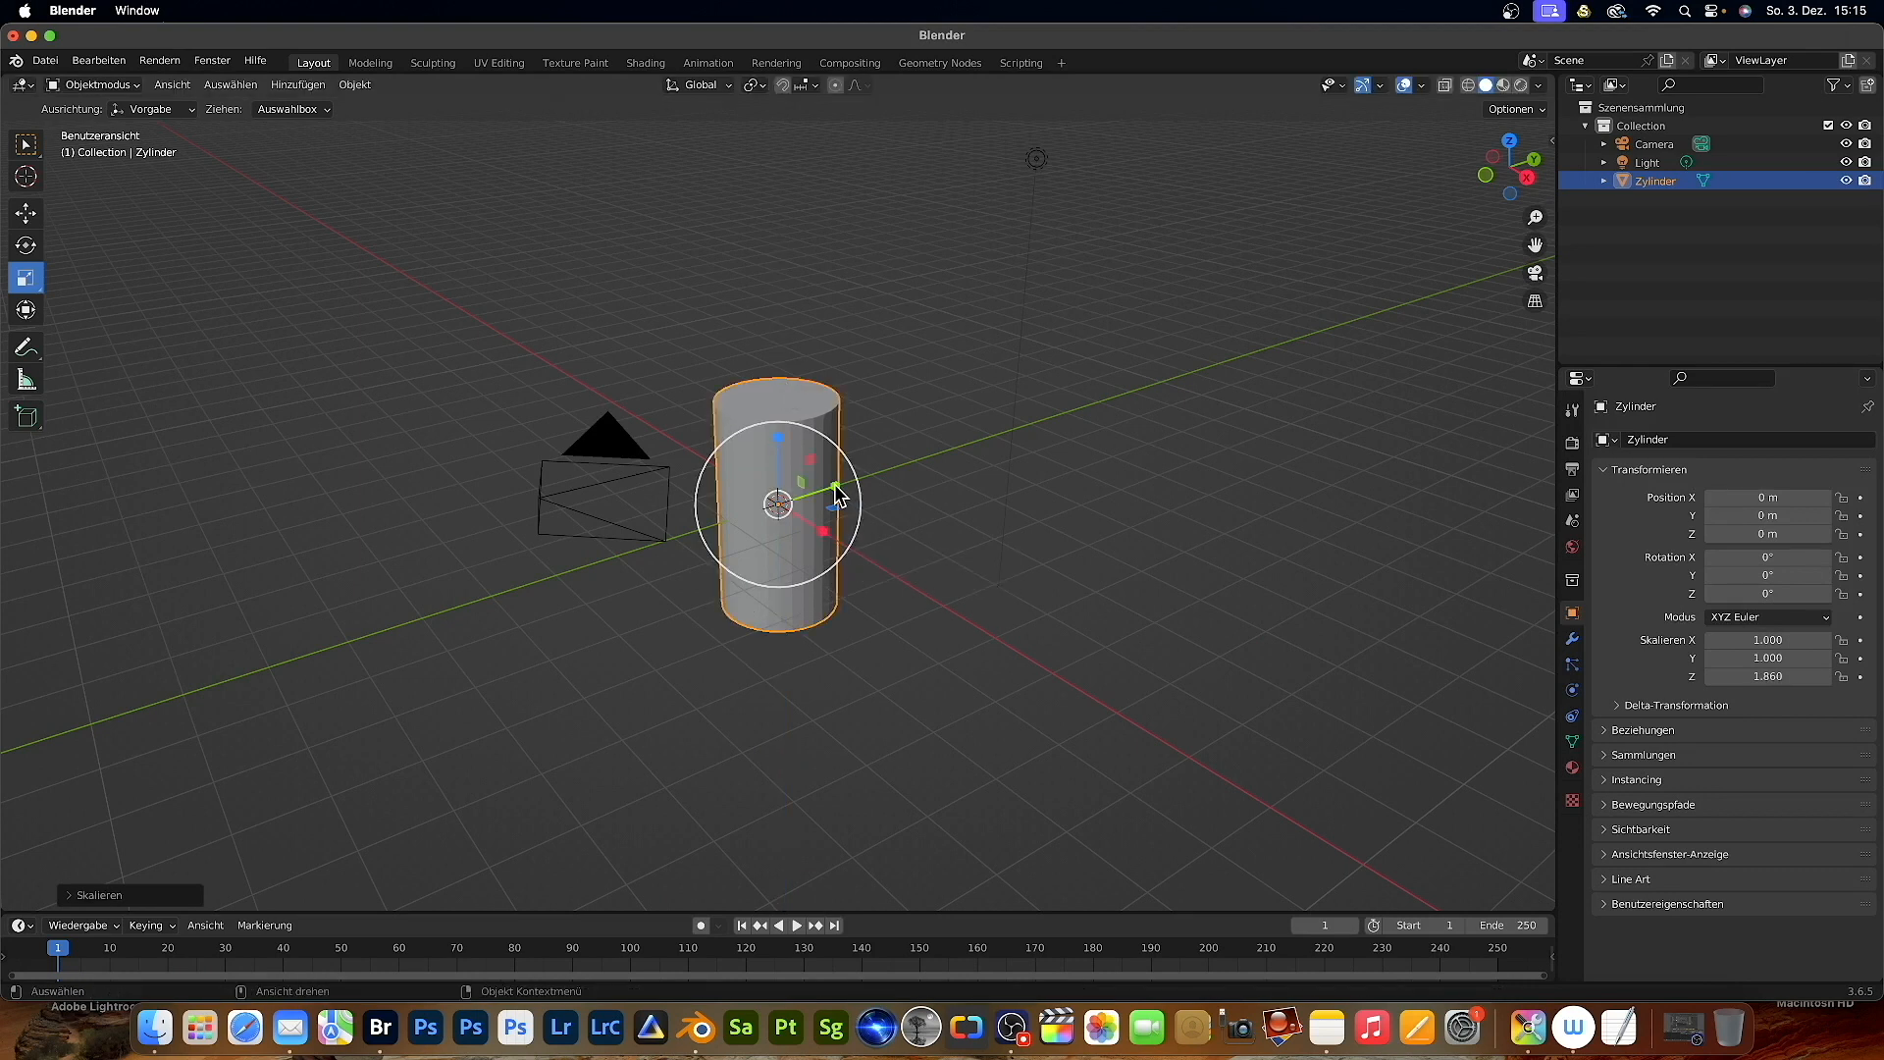
left_click_drag(835, 488, 880, 490)
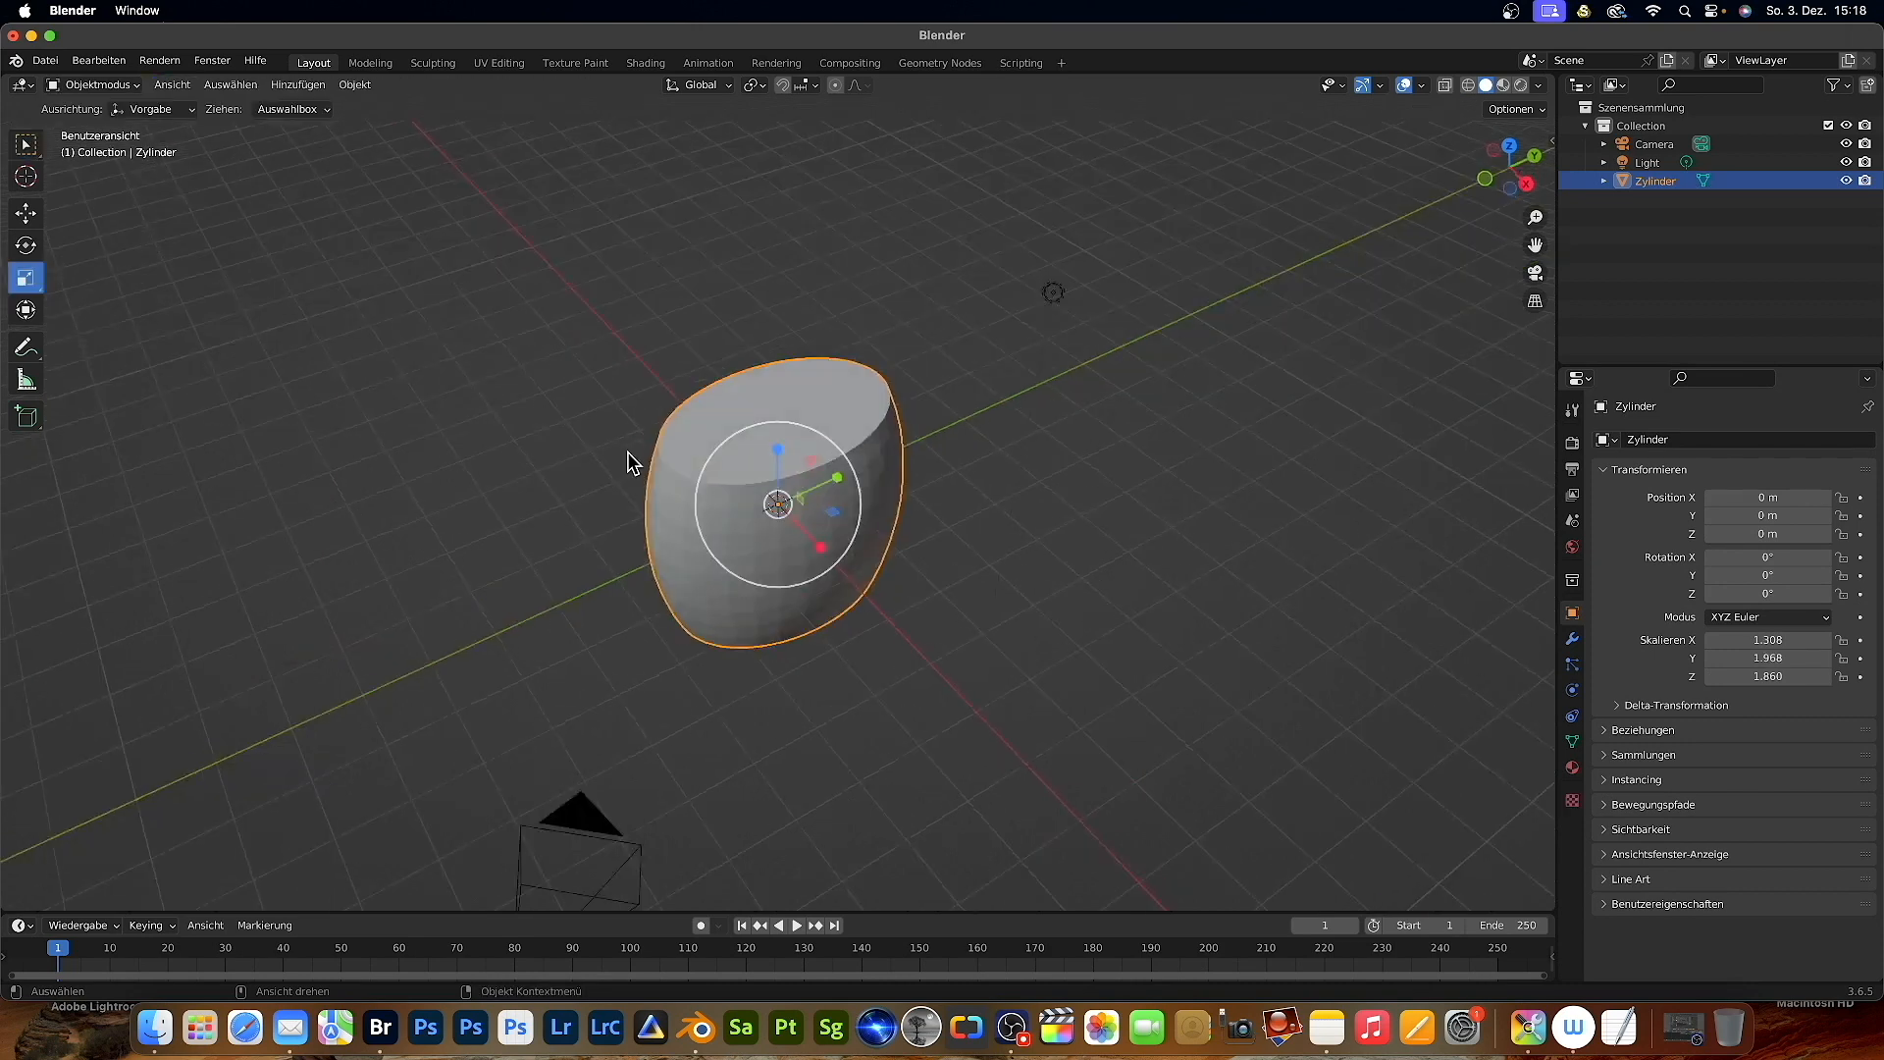
- Put the rounded cylinder in Edit Mode with face selection and delete its upper cap face
middle_click_drag(631, 454, 638, 462)
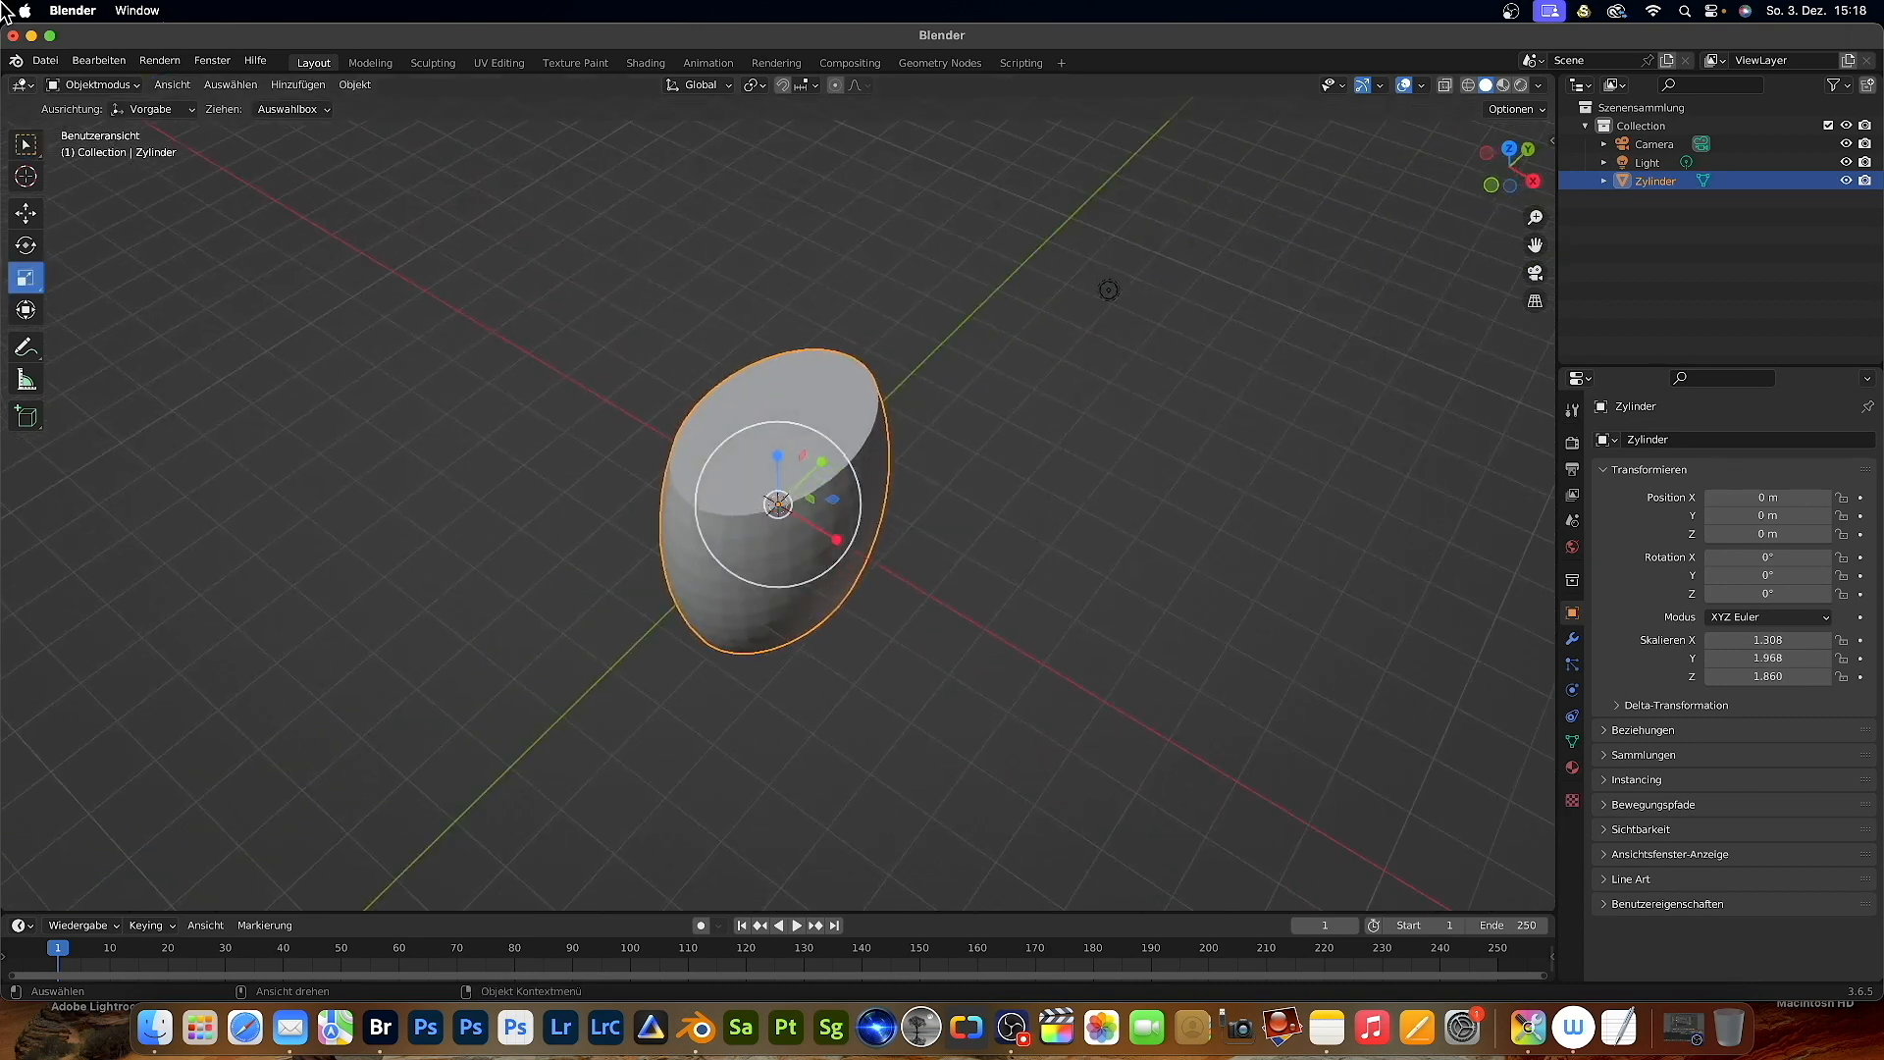
left_click(116, 86)
left_click(108, 123)
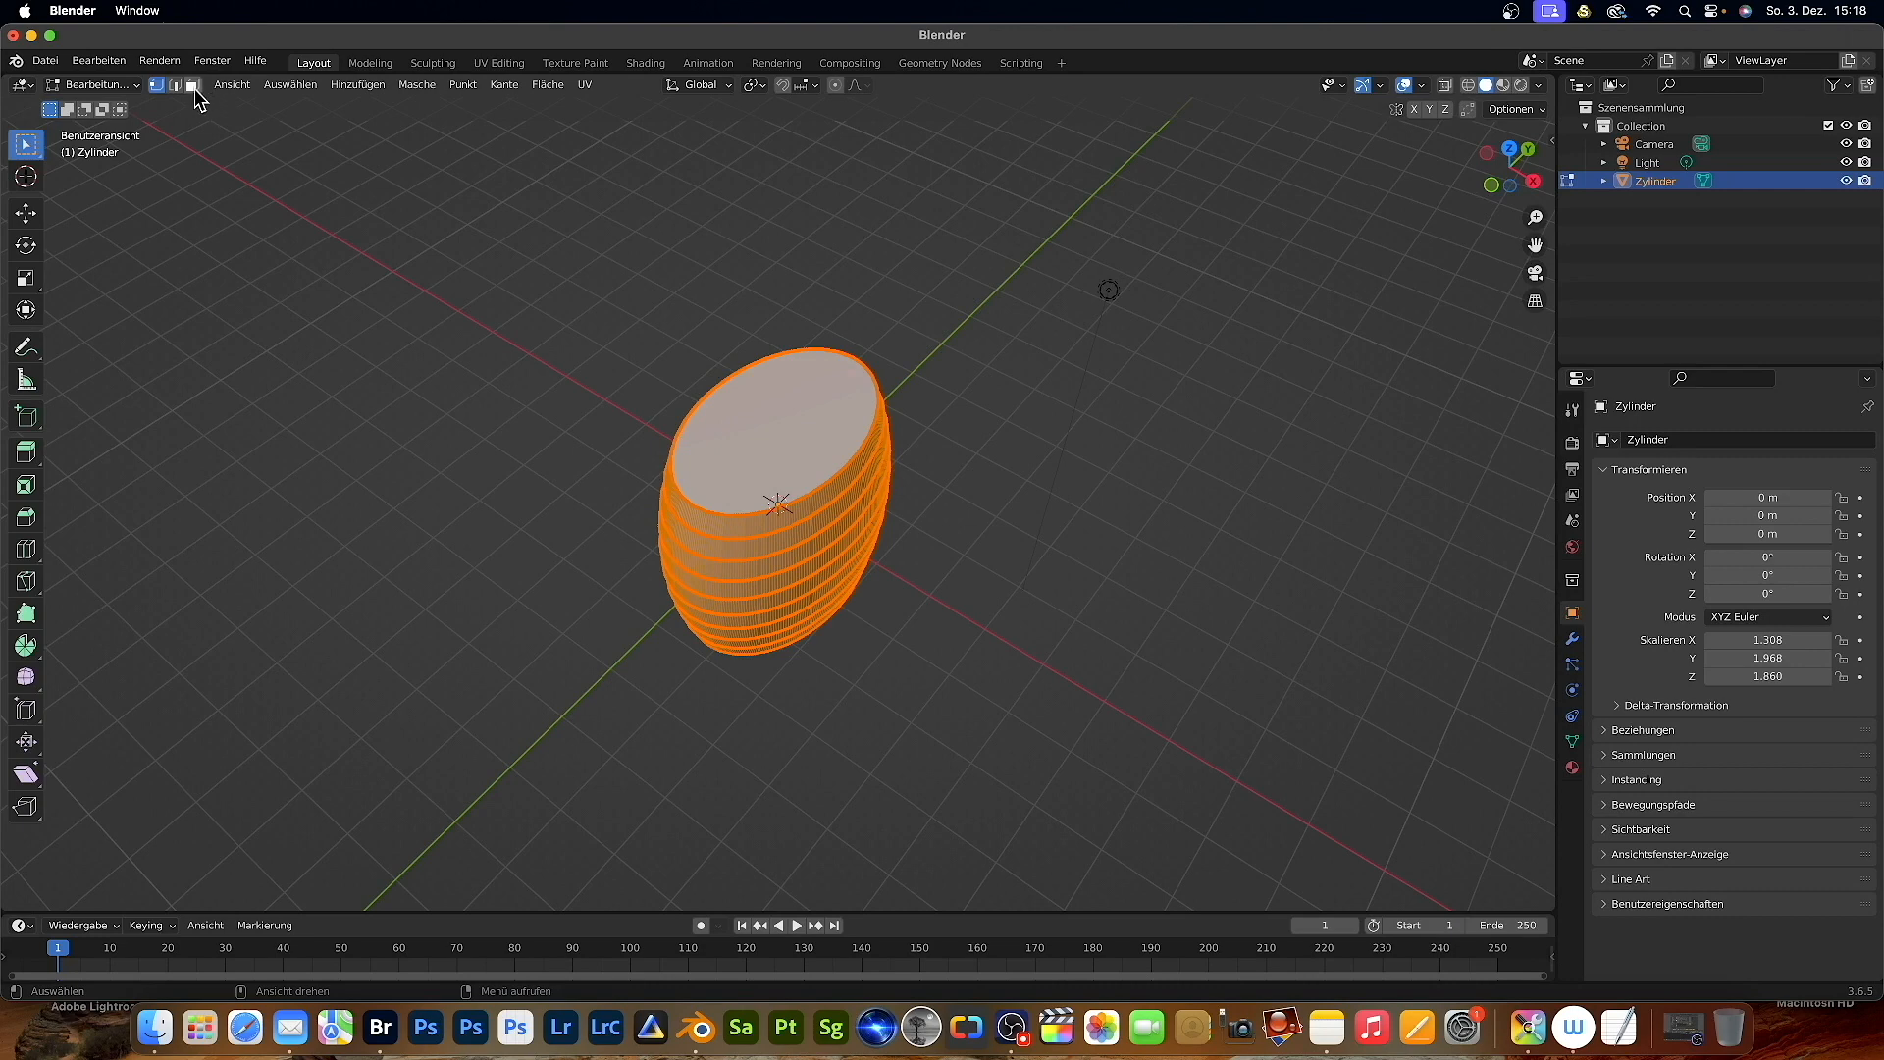
left_click(192, 86)
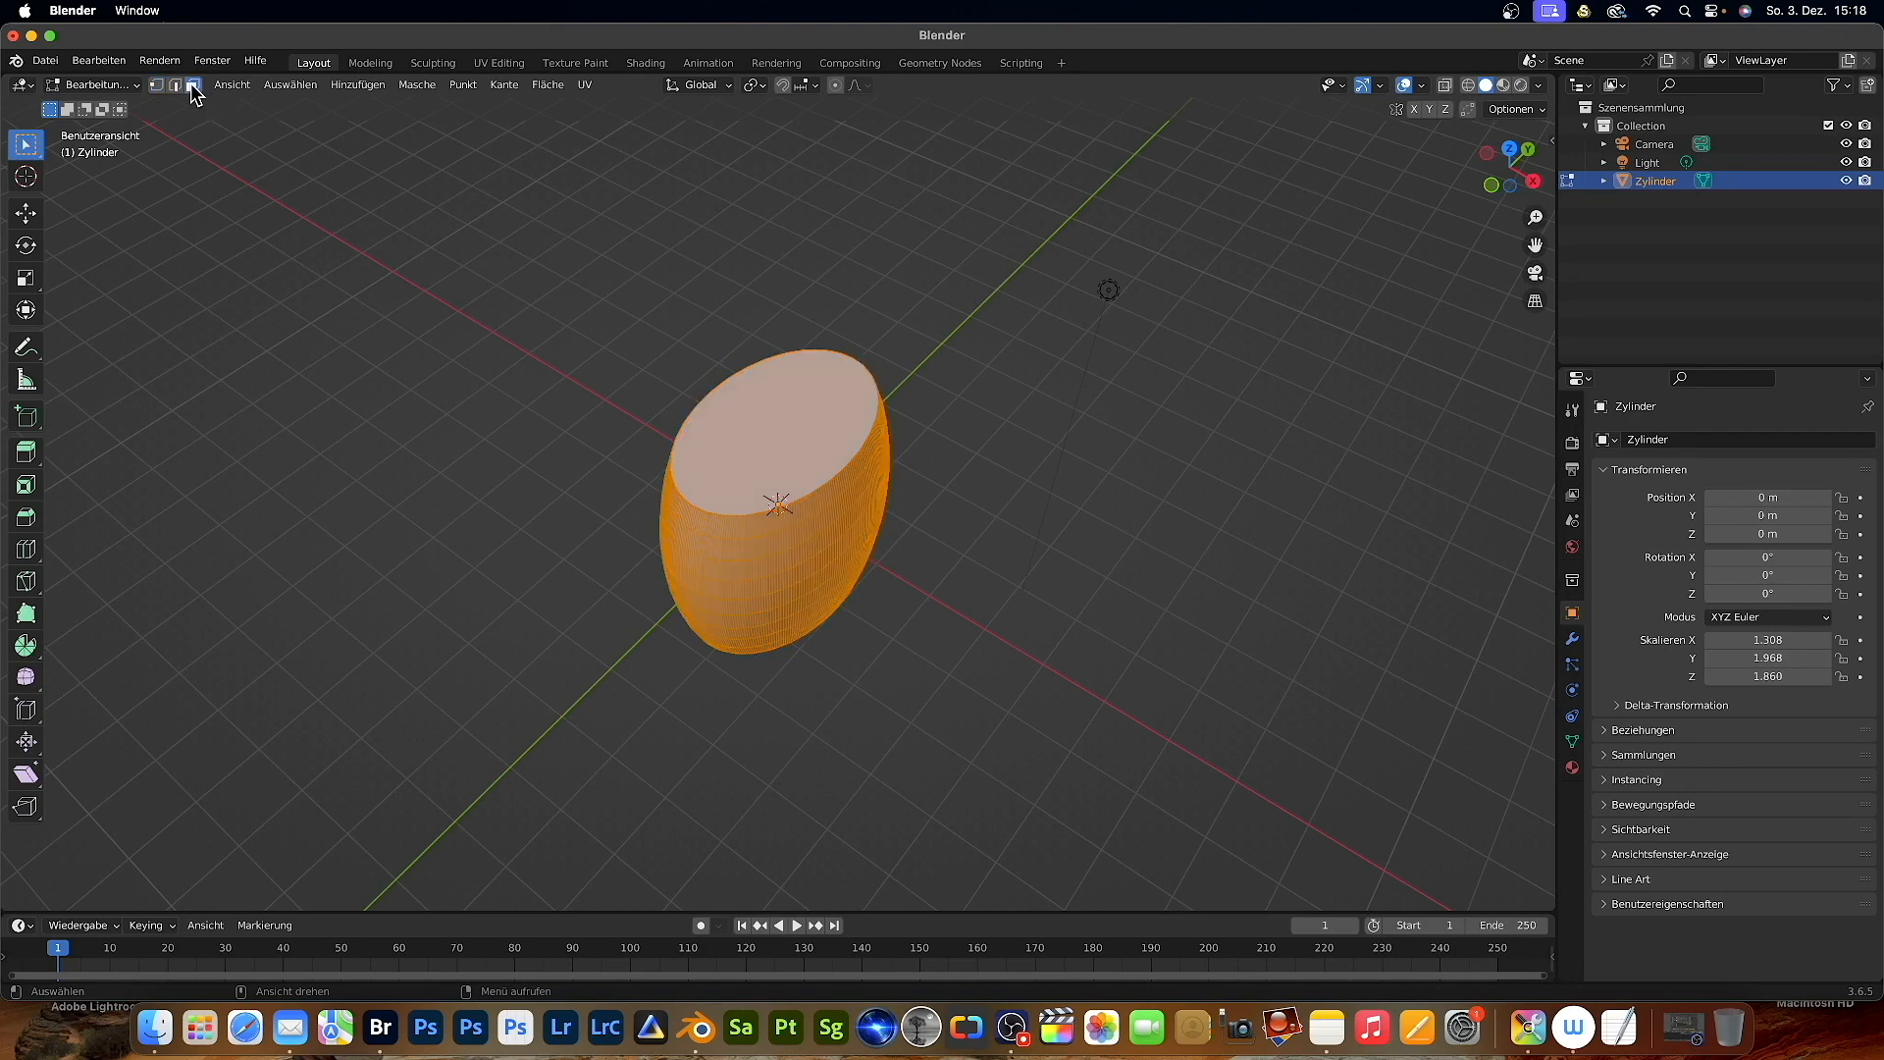
left_click(781, 433)
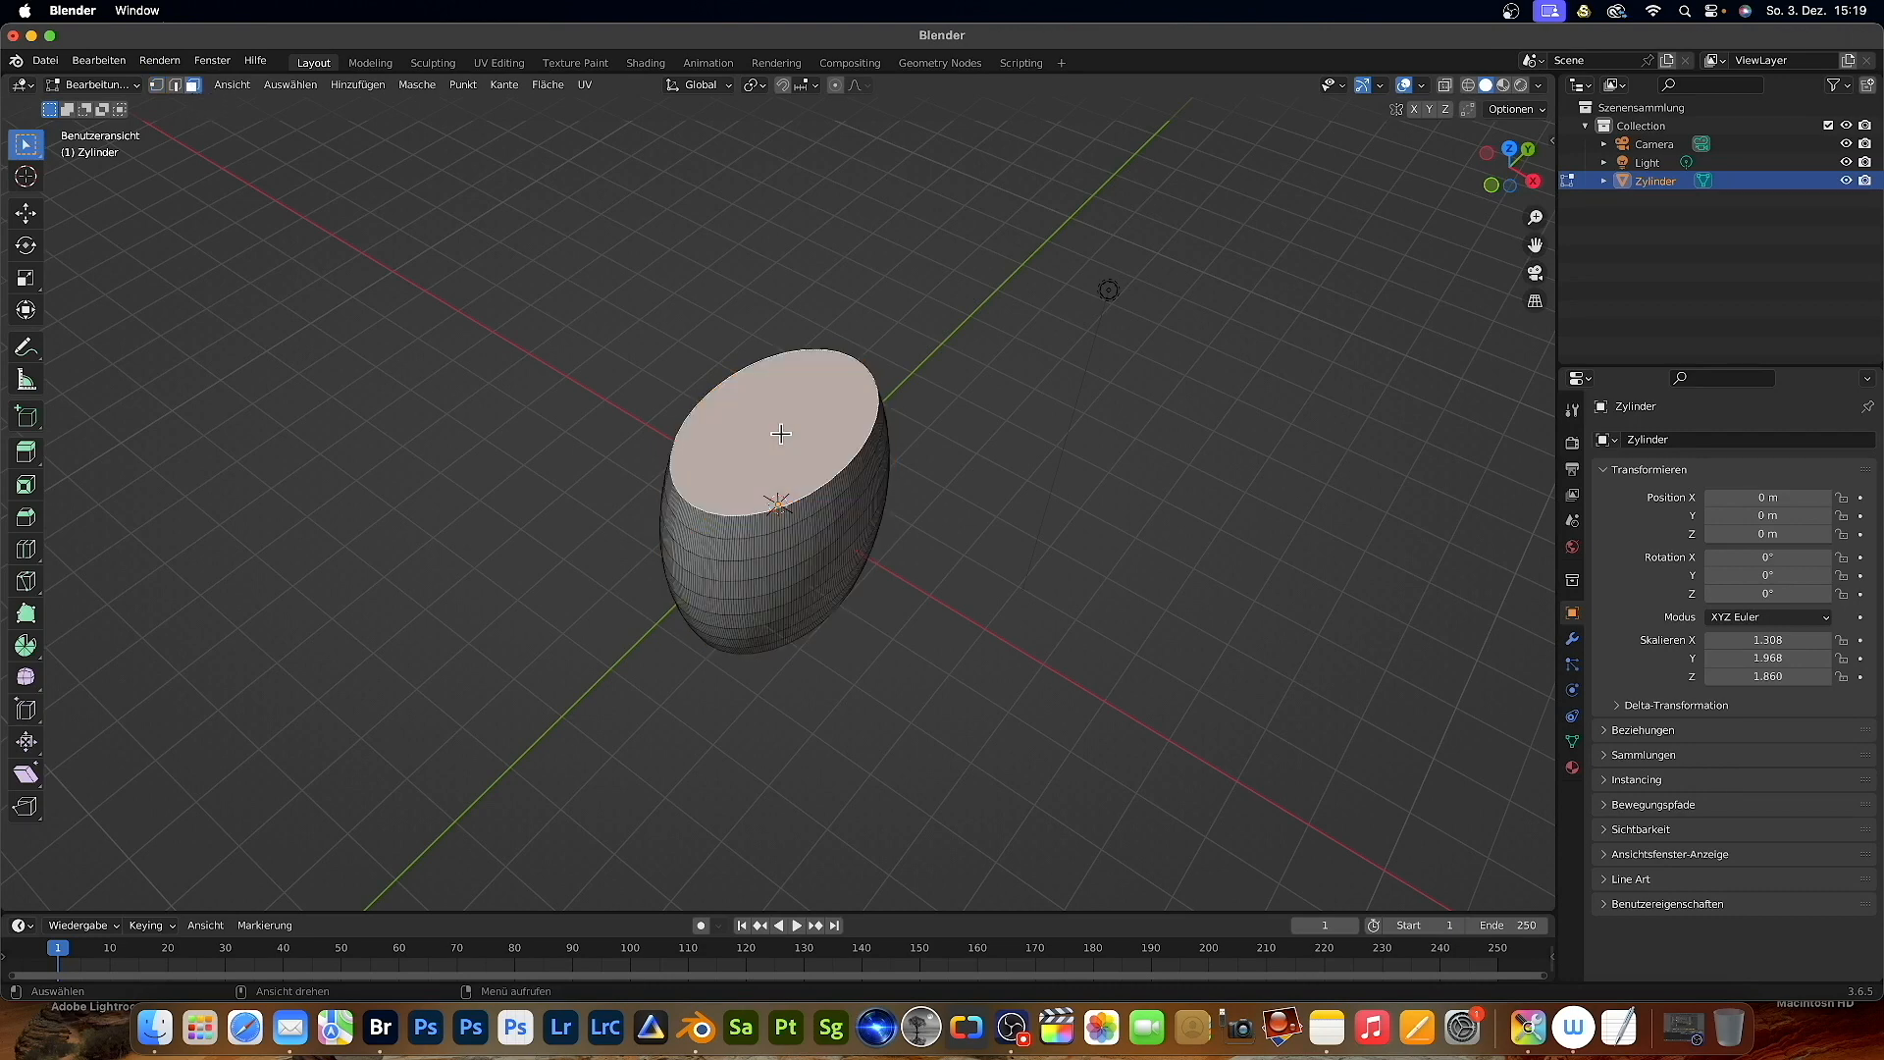
right_click(781, 434)
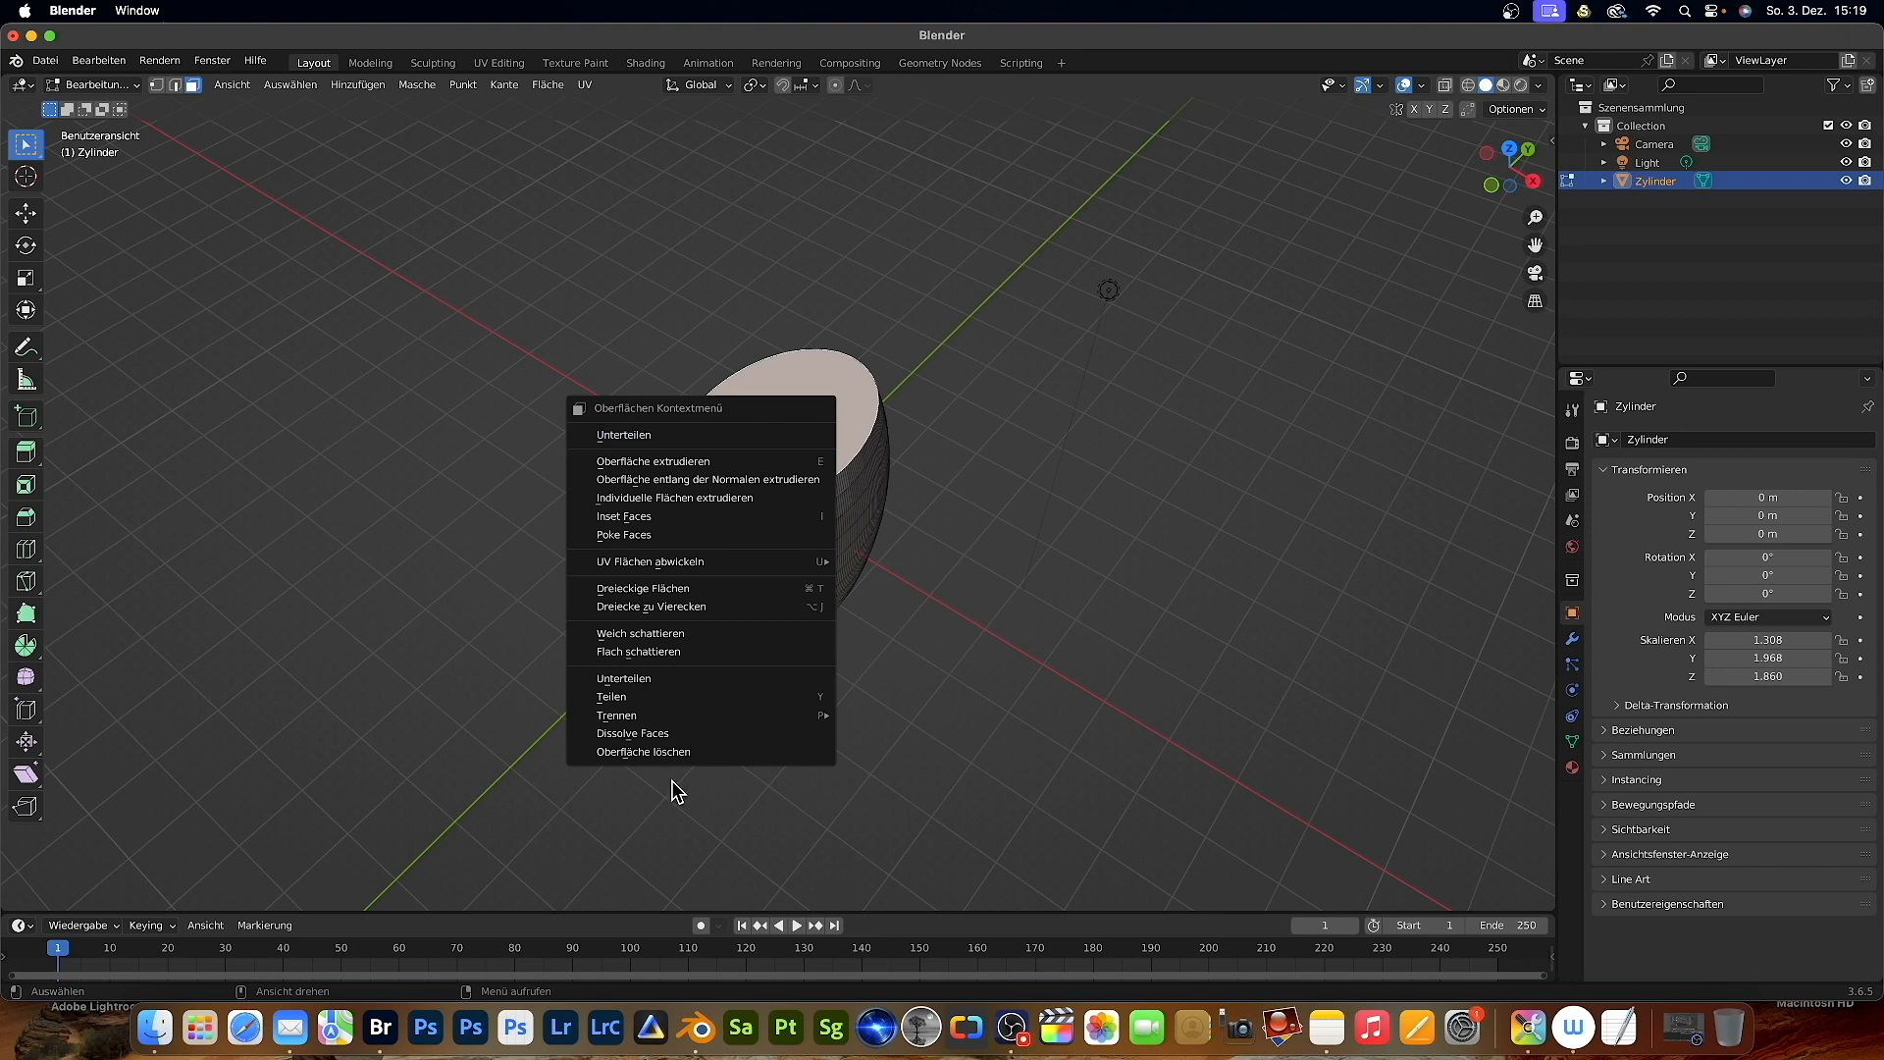
left_click(674, 752)
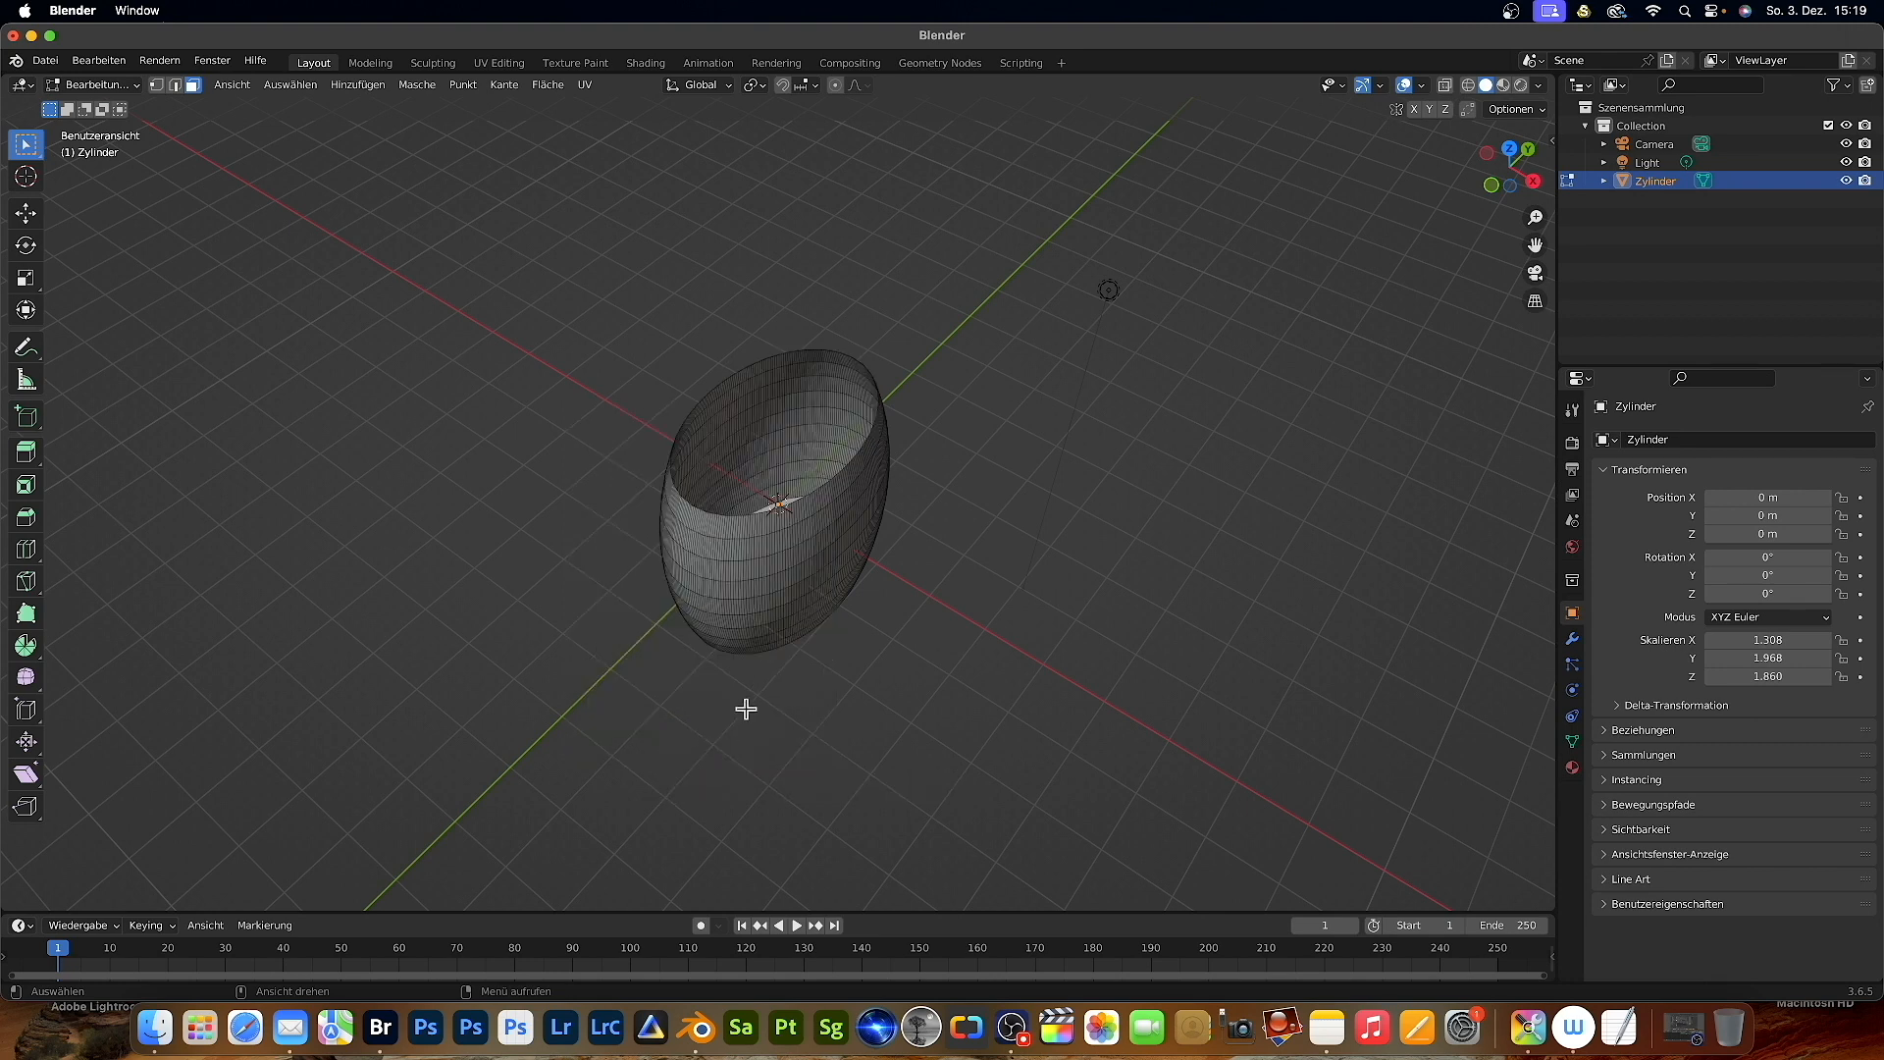
- Delete the cap face at the cylinder's lower end
scroll(773, 662, "down", 10)
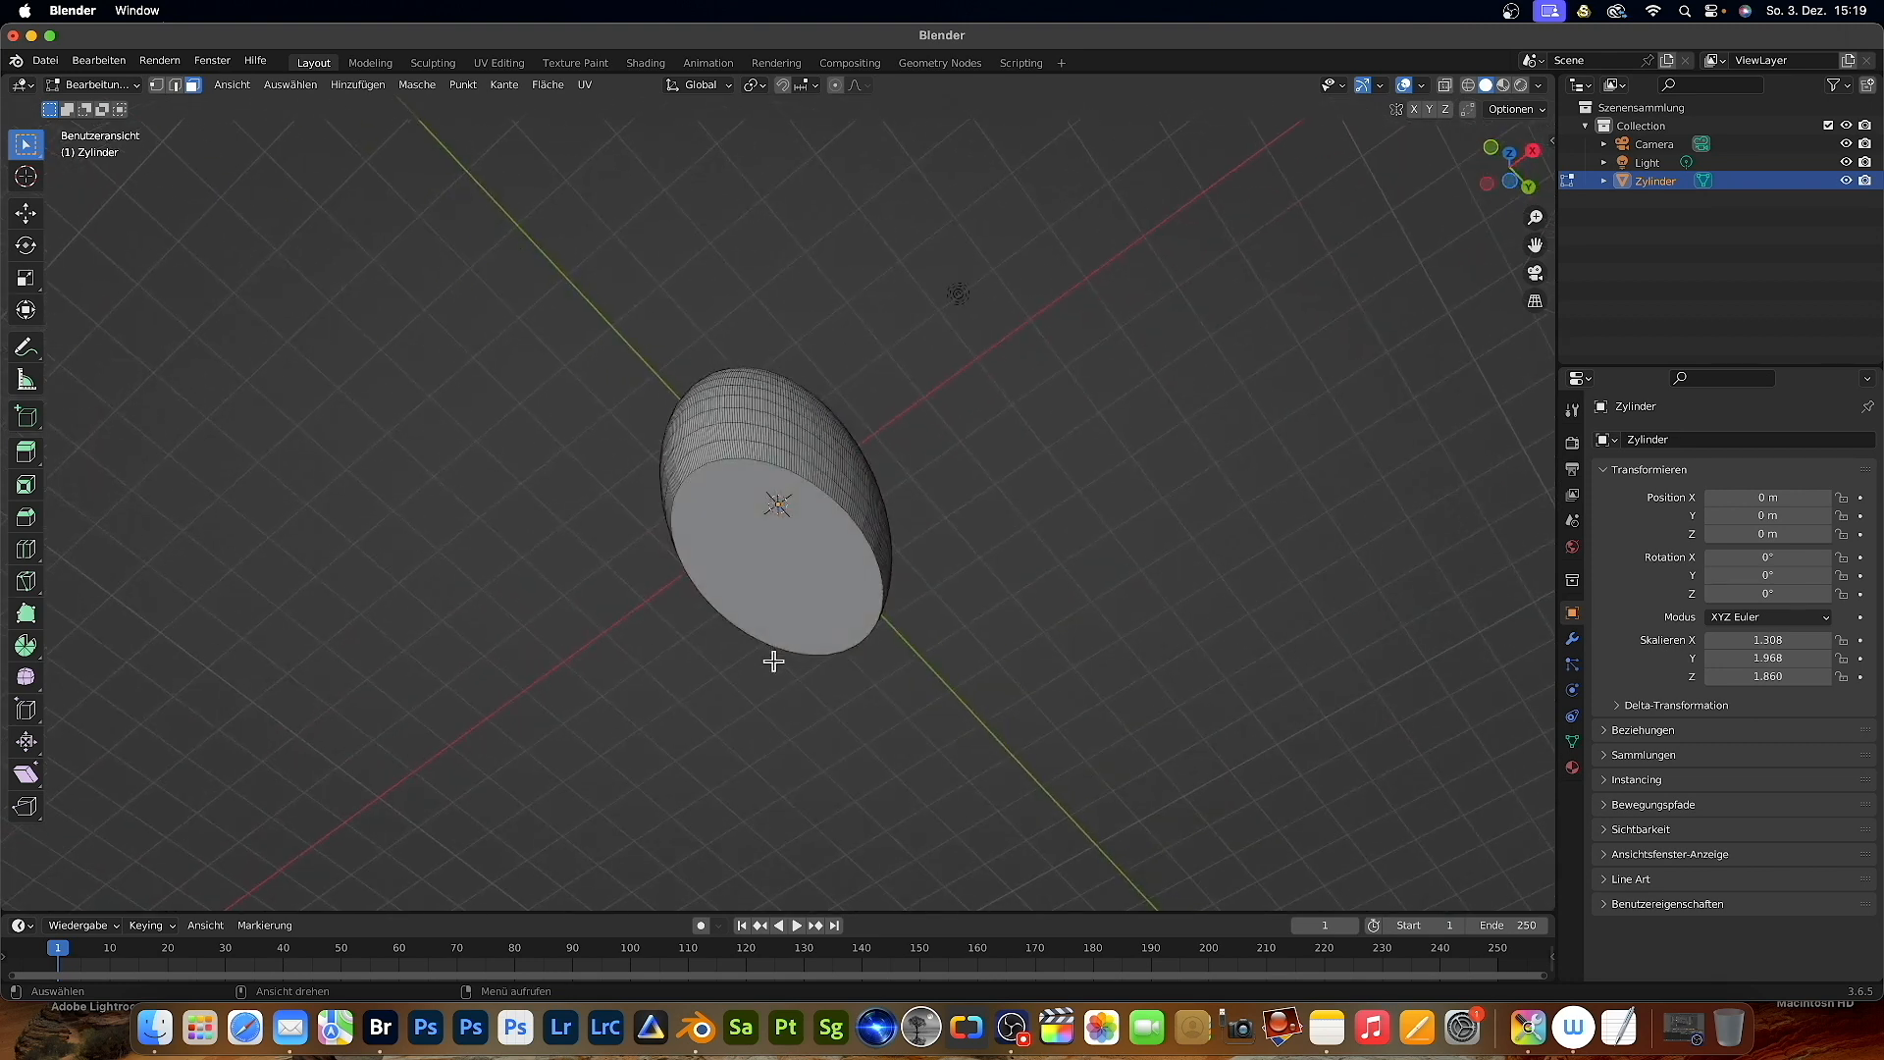
left_click(771, 566)
right_click(770, 541)
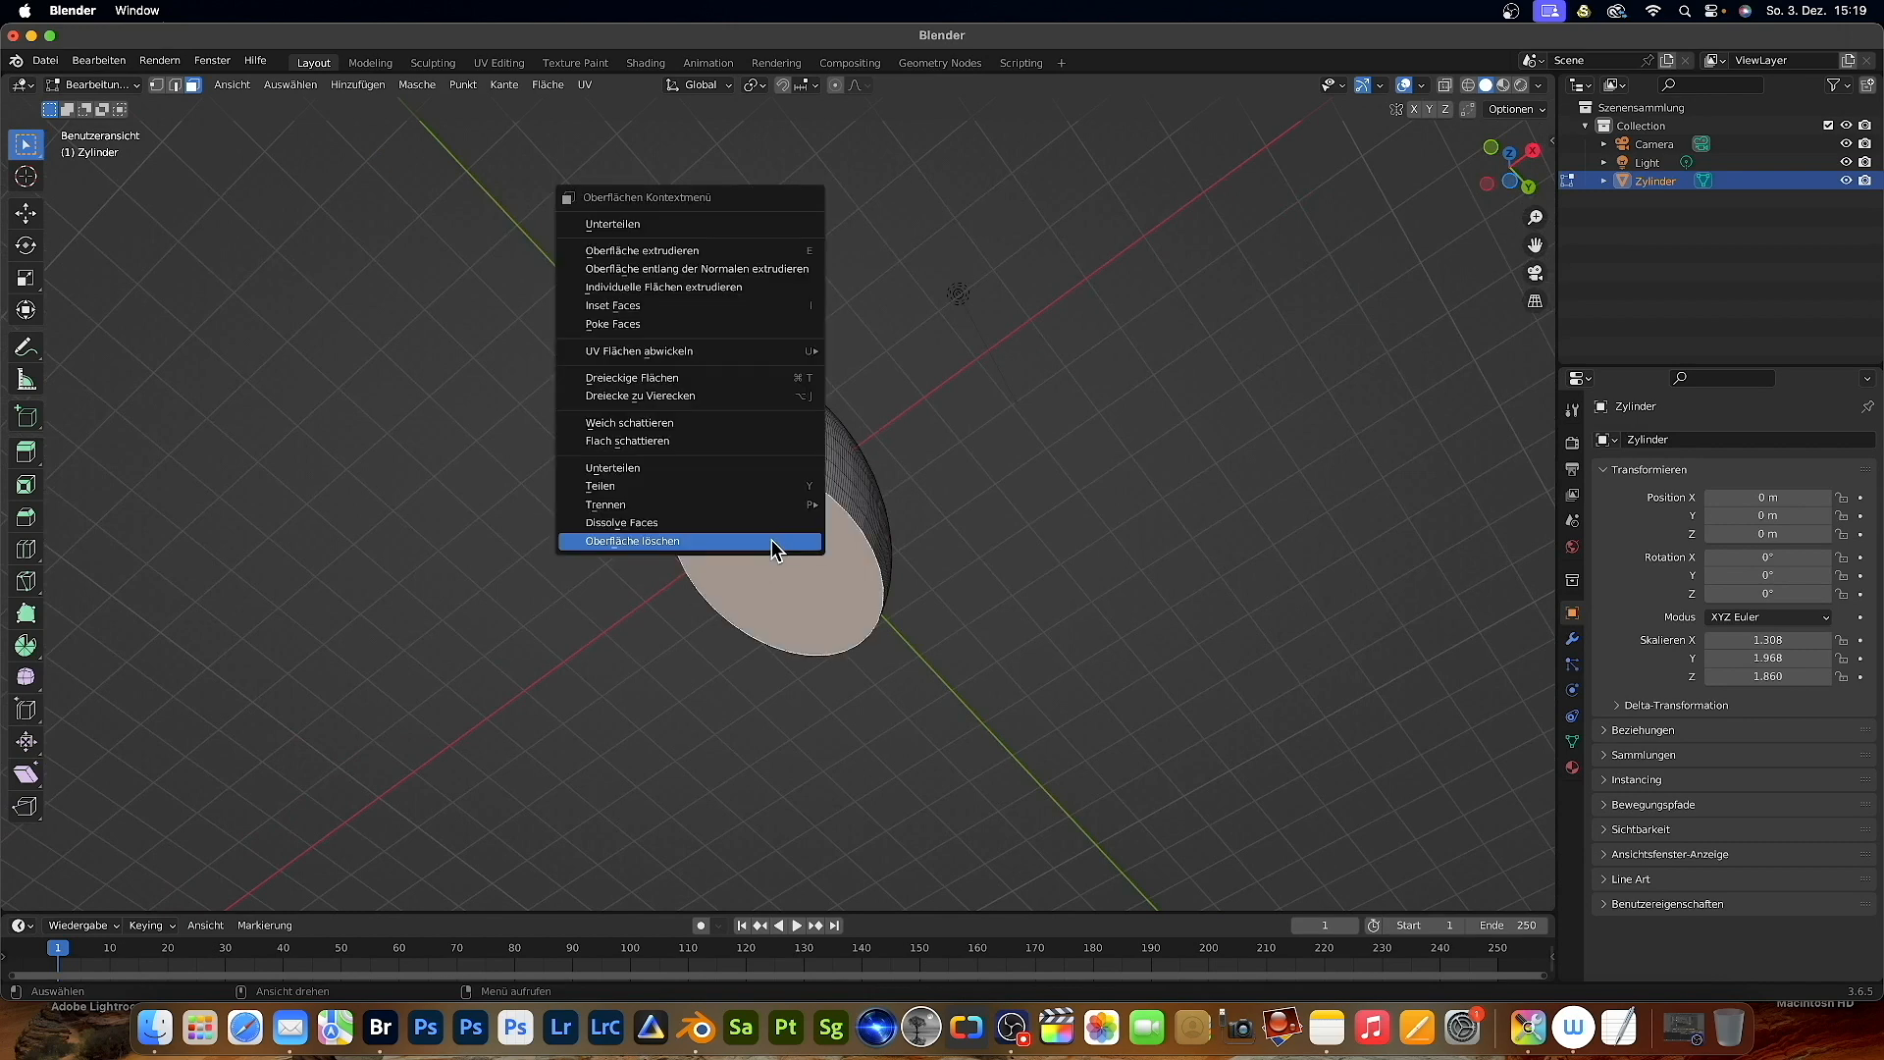
left_click(769, 541)
- Select all remaining faces of the open-ended cylinder
scroll(812, 581, "up", 10)
scroll(813, 581, "down", 10)
scroll(812, 581, "up", 10)
scroll(812, 581, "down", 4)
scroll(813, 581, "down", 5)
scroll(813, 581, "right", 10)
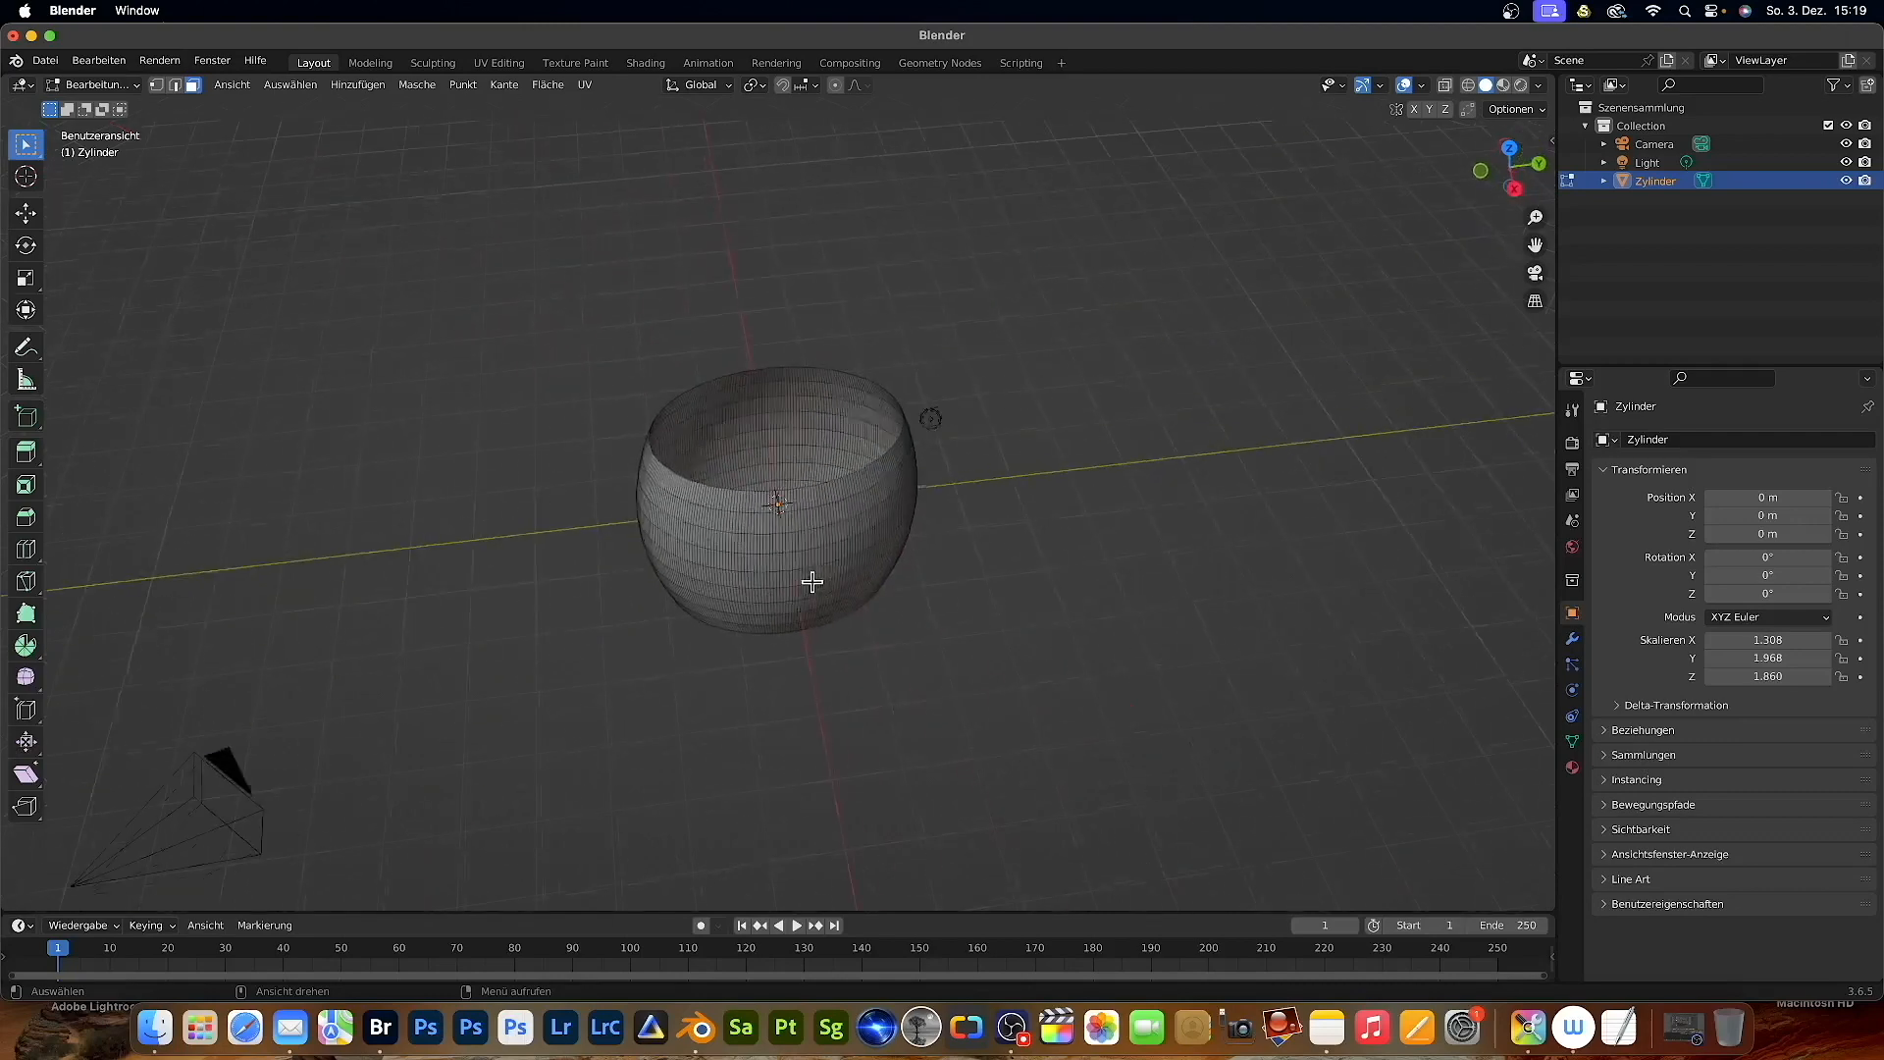
scroll(813, 582, "up", 5)
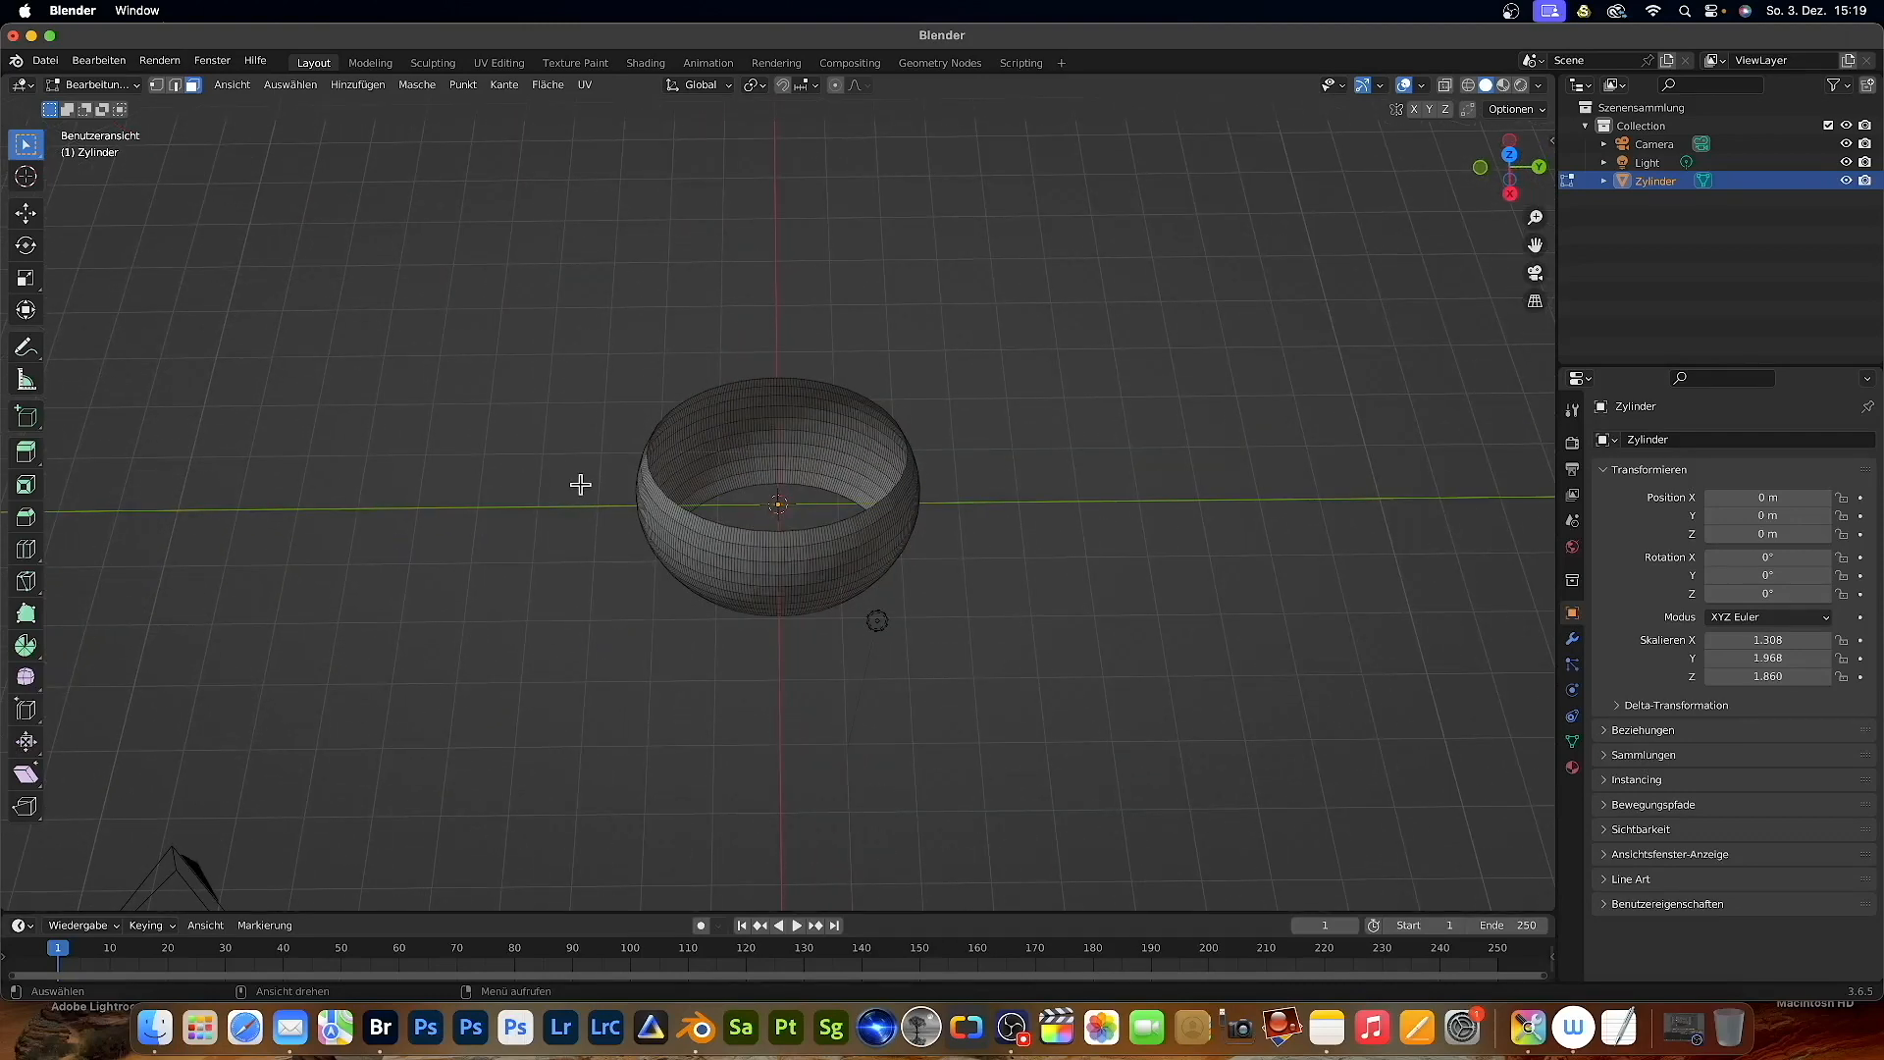
left_click(290, 84)
left_click(309, 106)
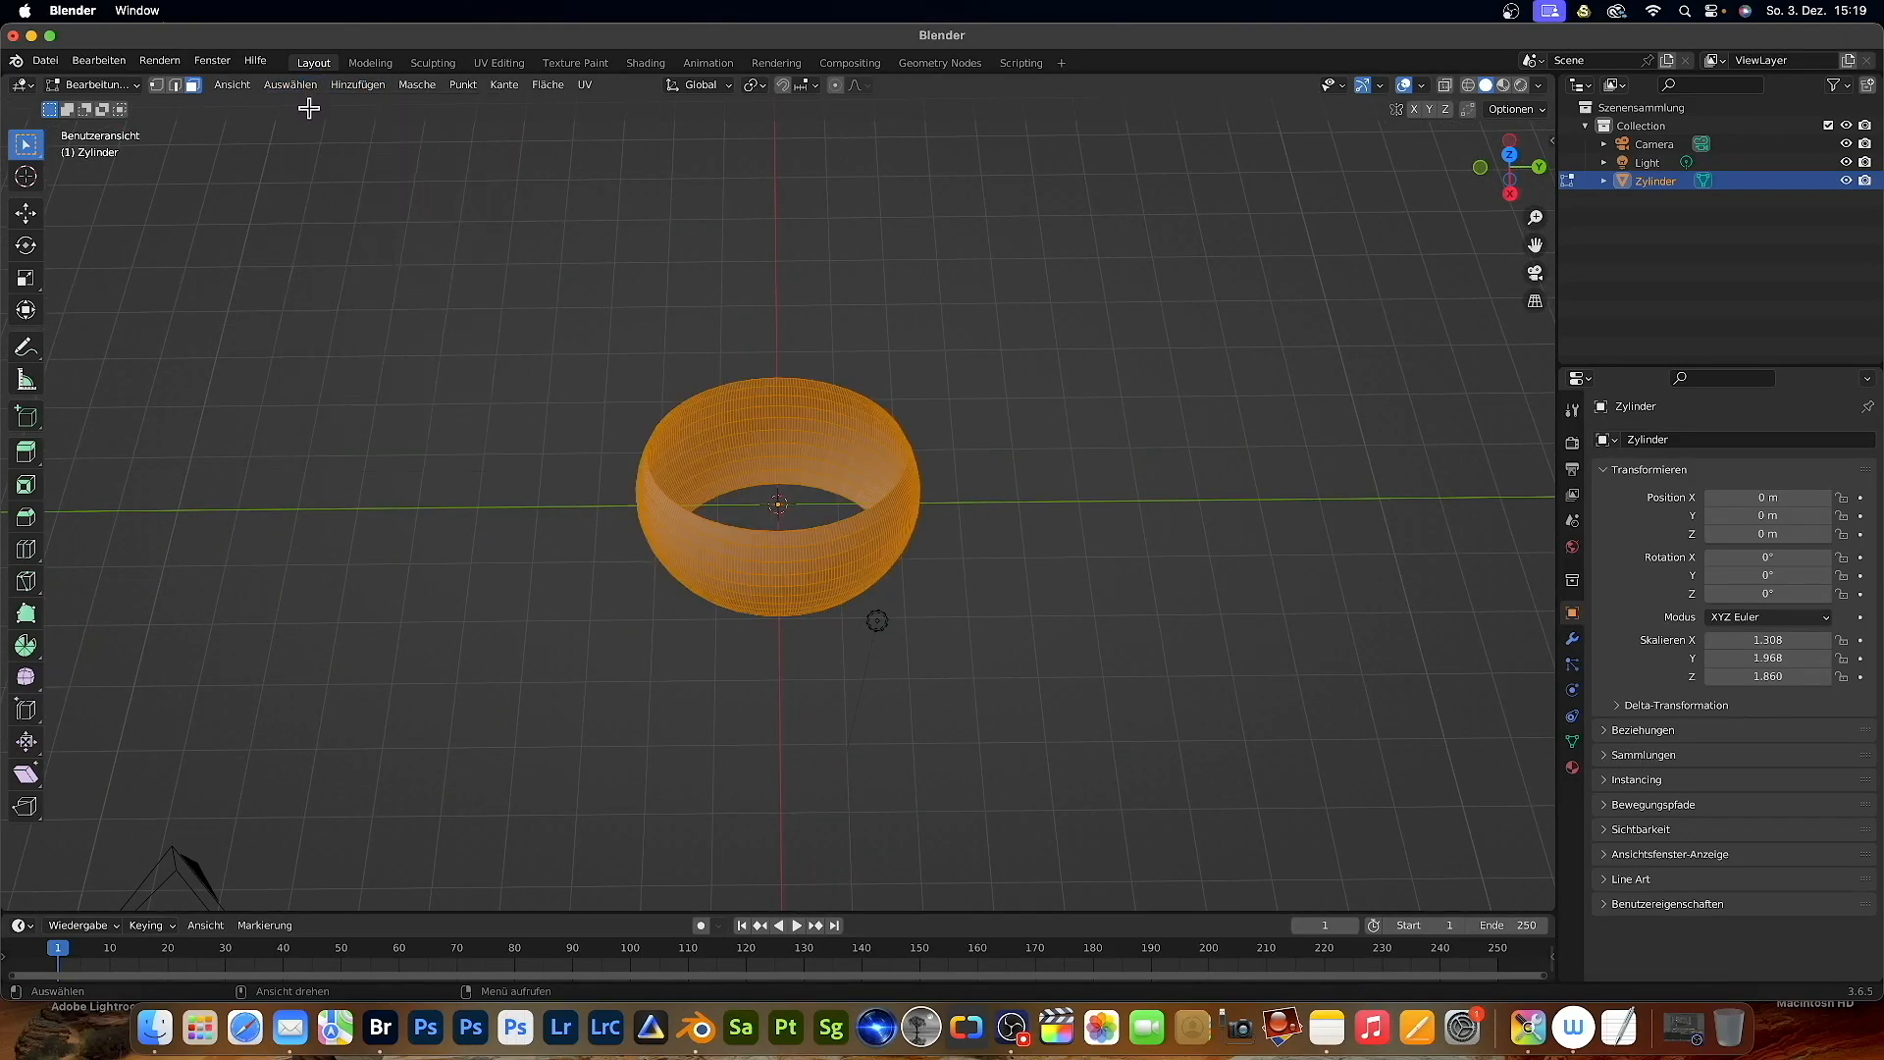
- Add a Solidify modifier to the open-ended cylinder and set its thickness to 0.07 m
left_click(1572, 640)
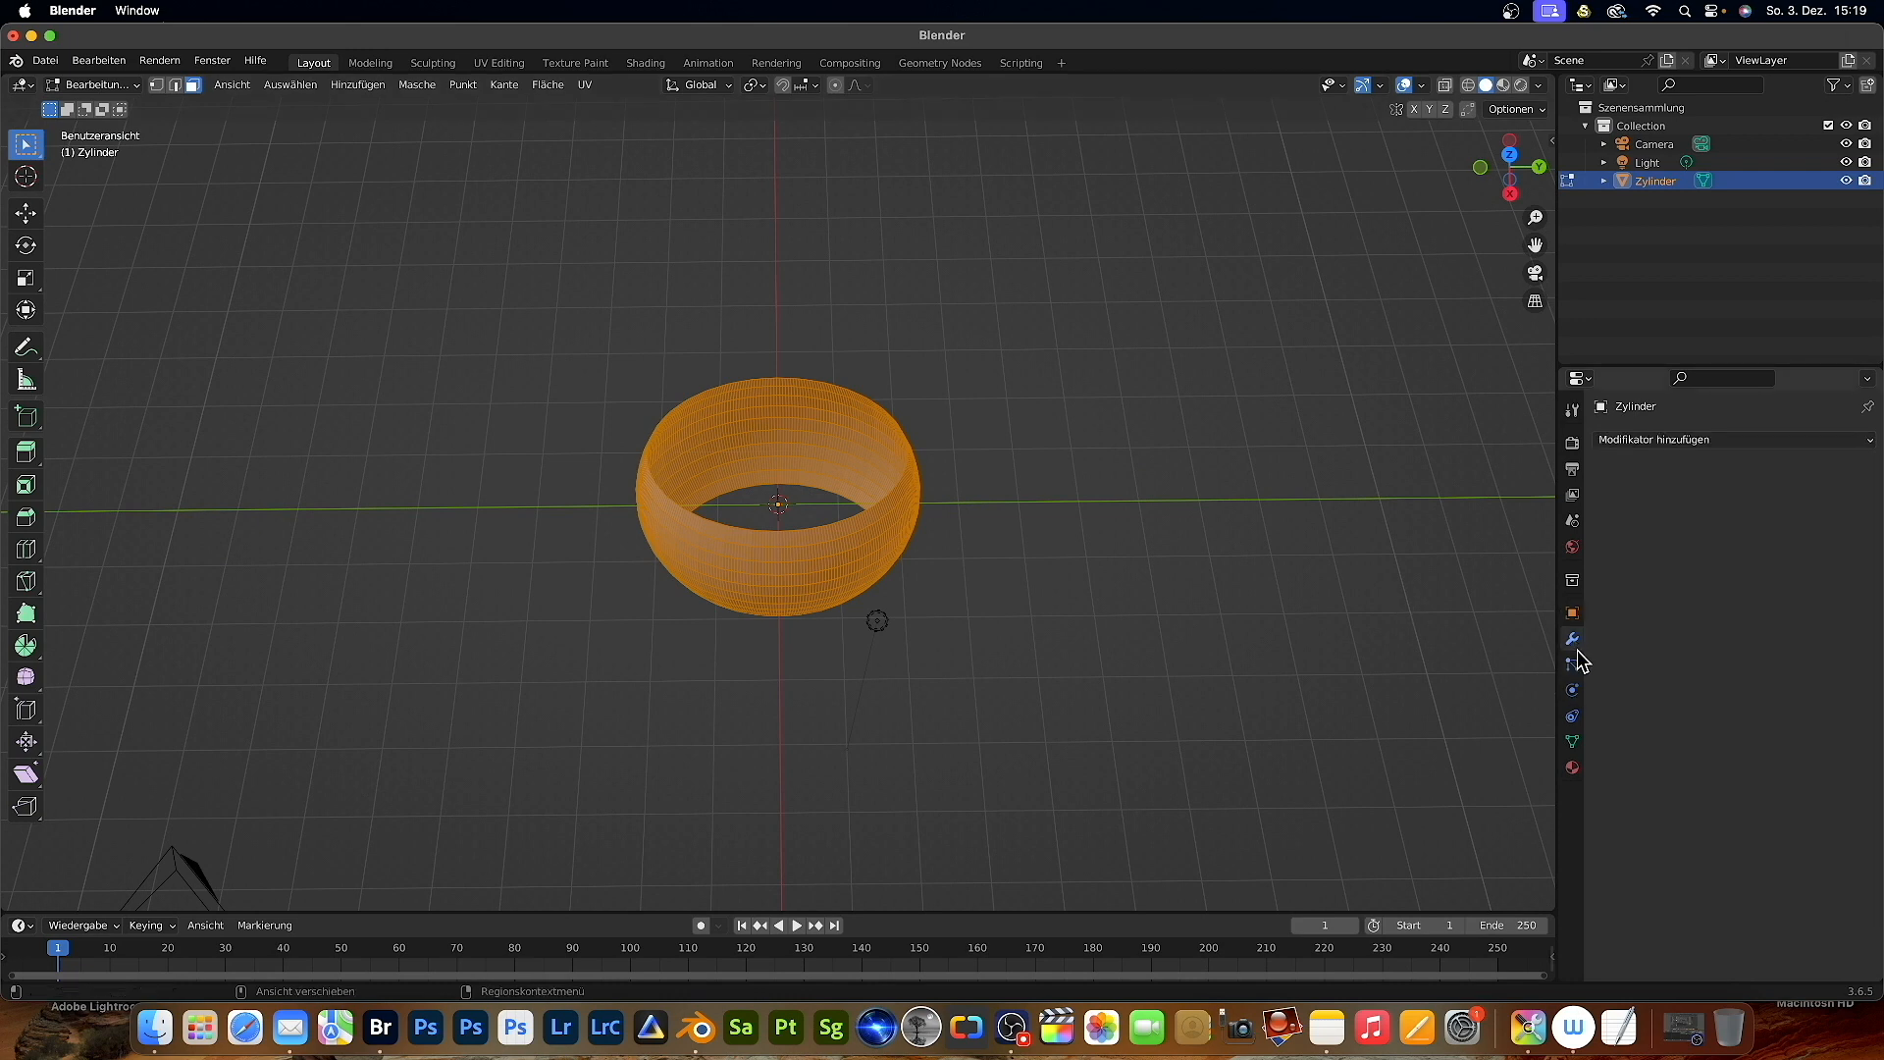
left_click(1769, 442)
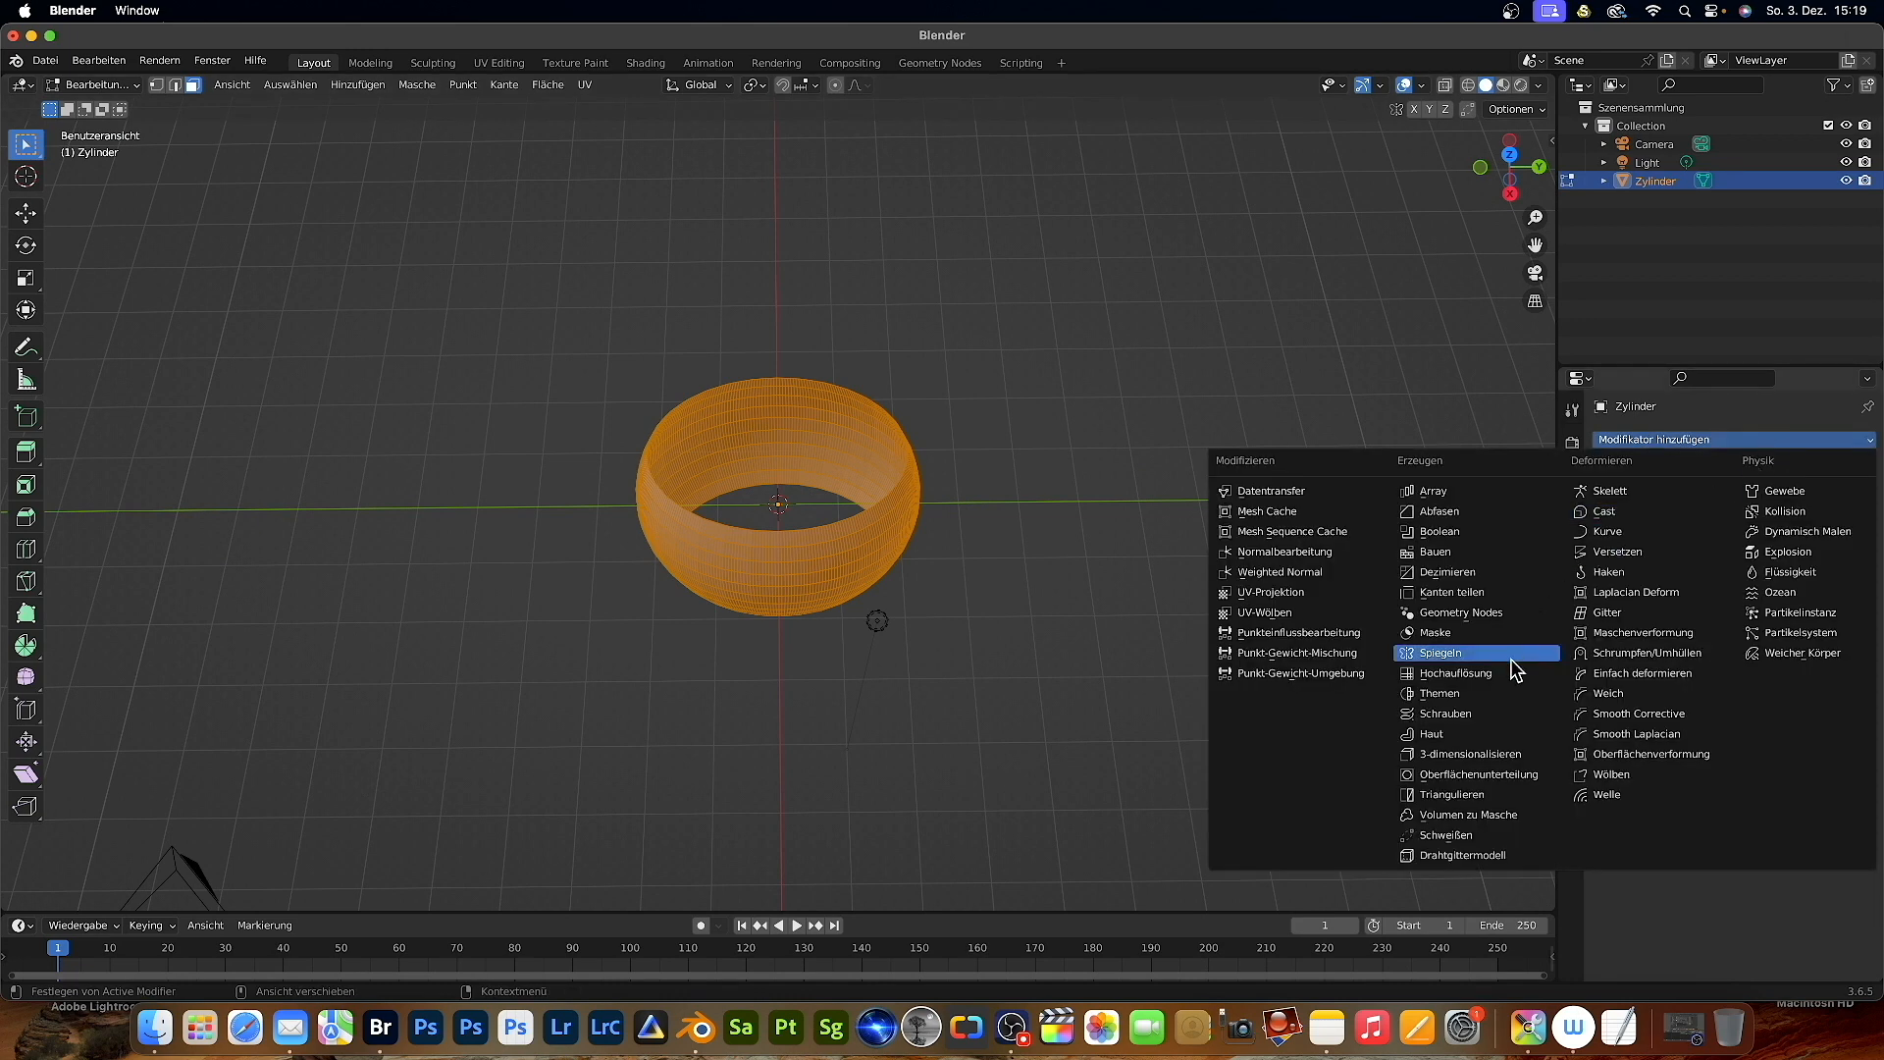
left_click(1430, 756)
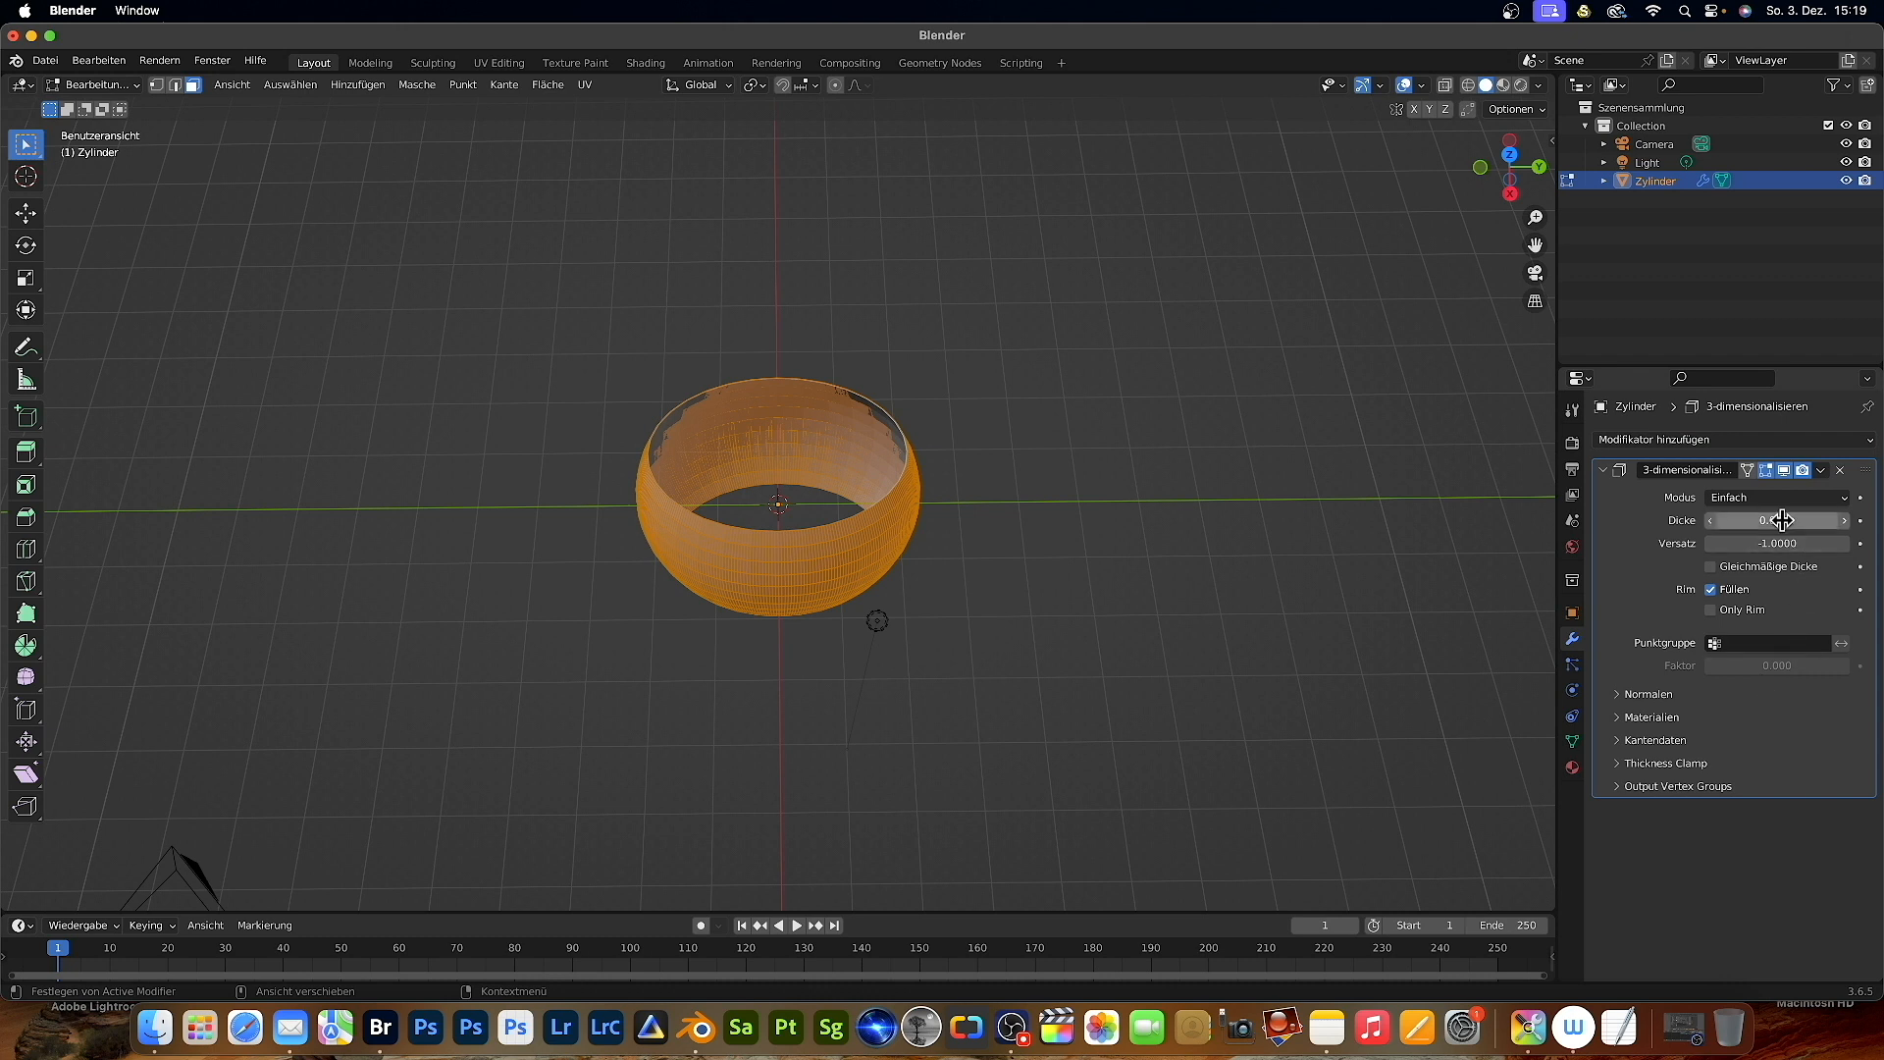
left_click_drag(1778, 520, 1806, 520)
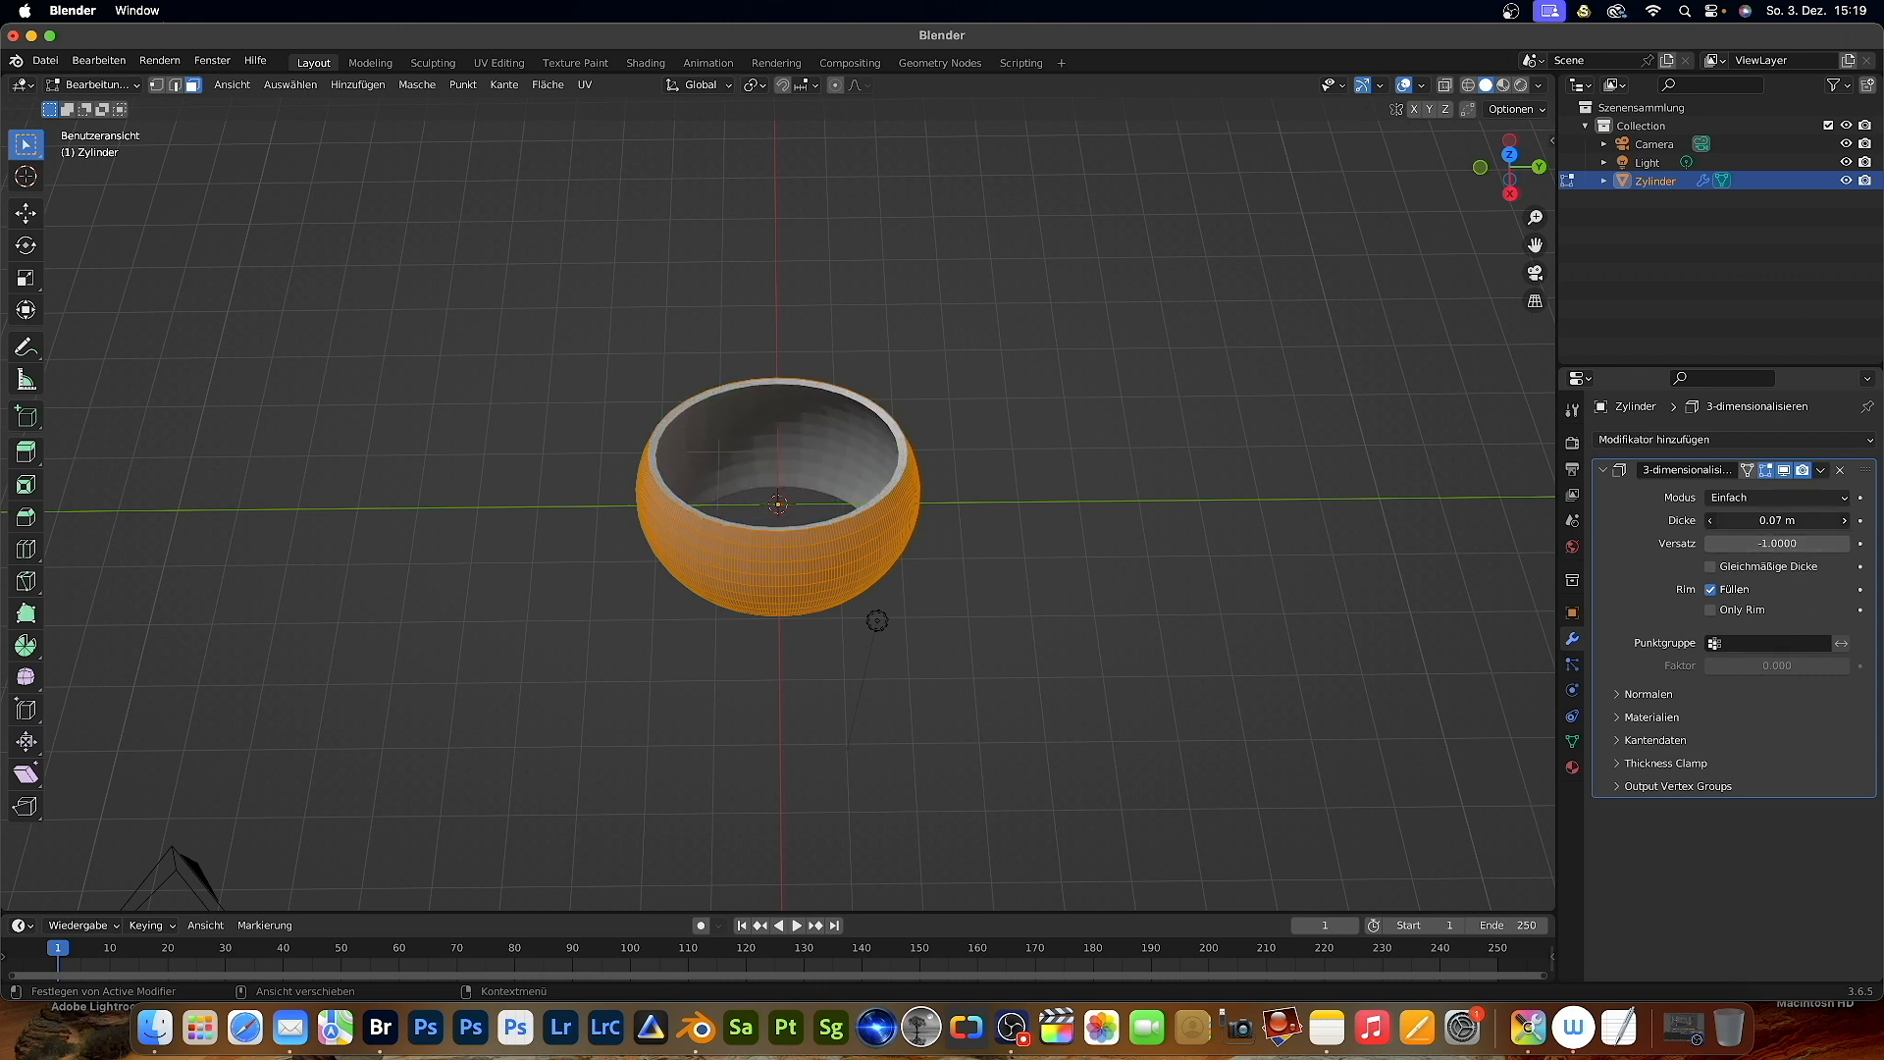
- Apply smooth shading to all selected faces of the thickened cylinder
scroll(1048, 520, "up", 10)
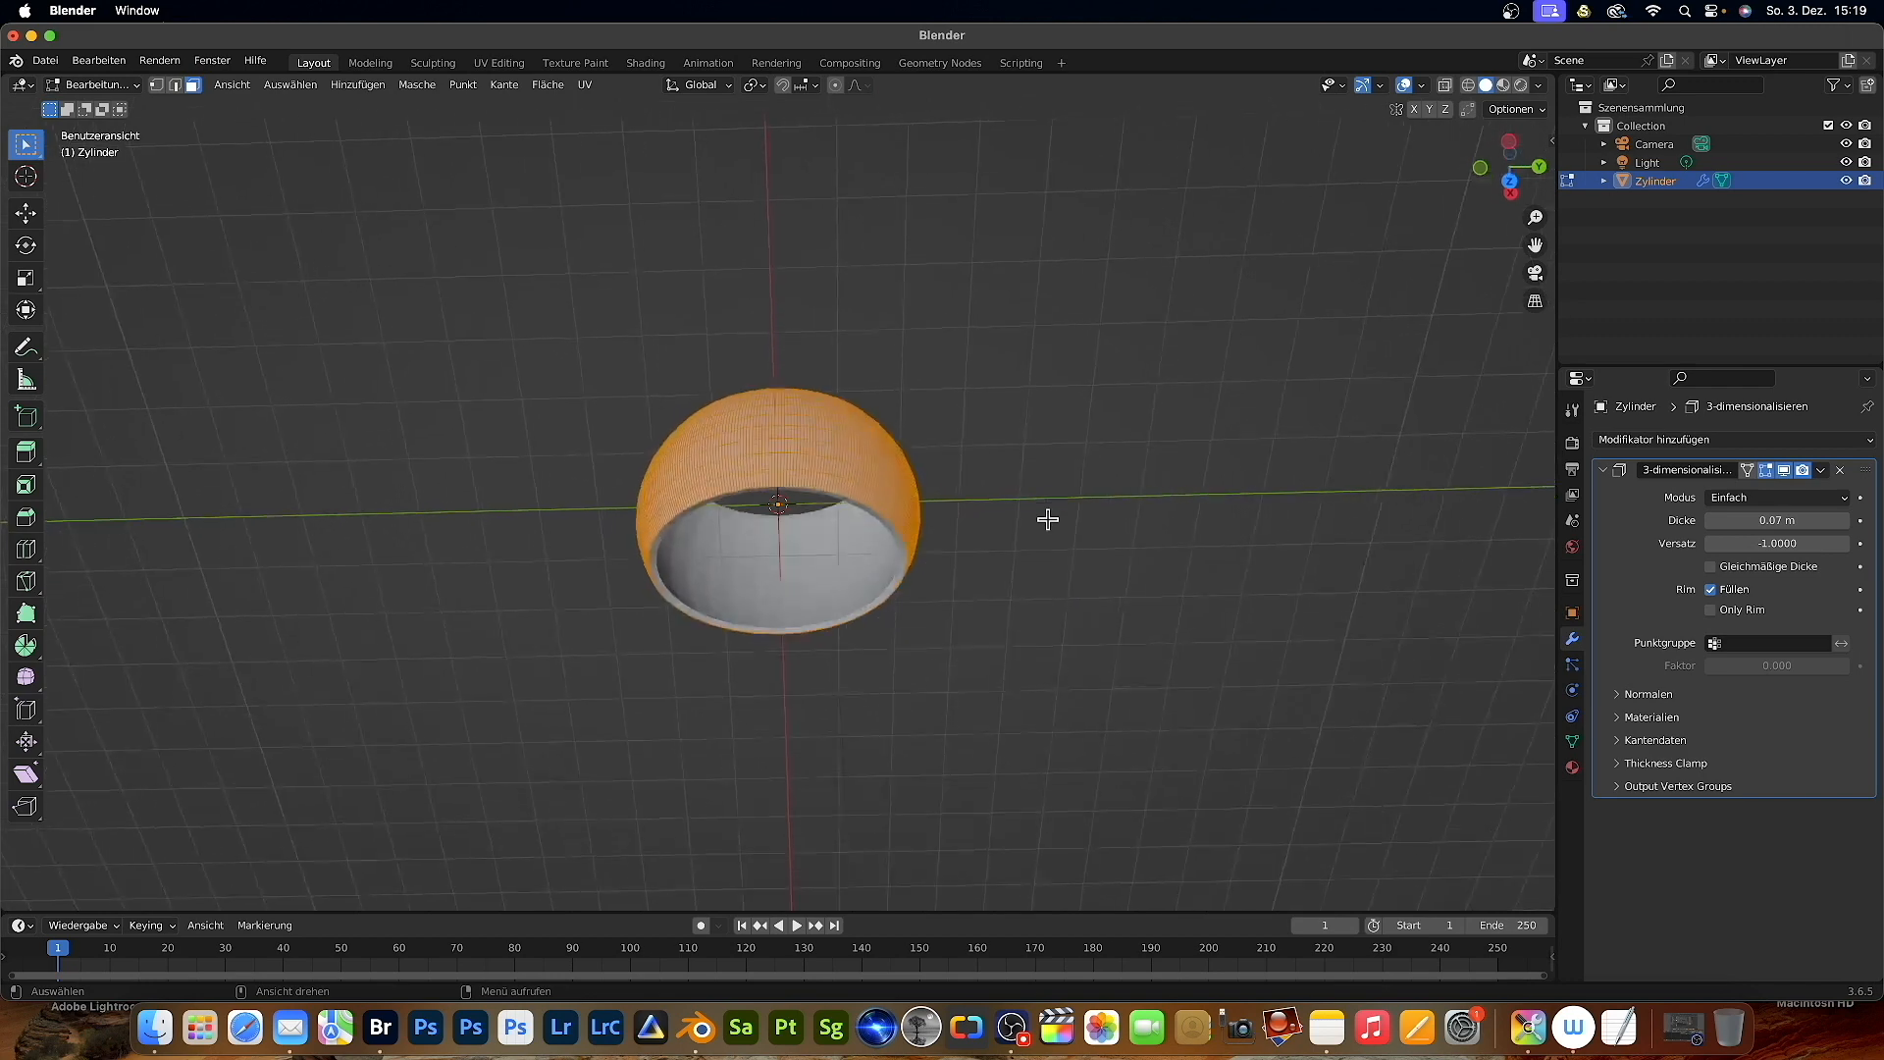
scroll(1049, 520, "left", 5)
scroll(1048, 519, "down", 10)
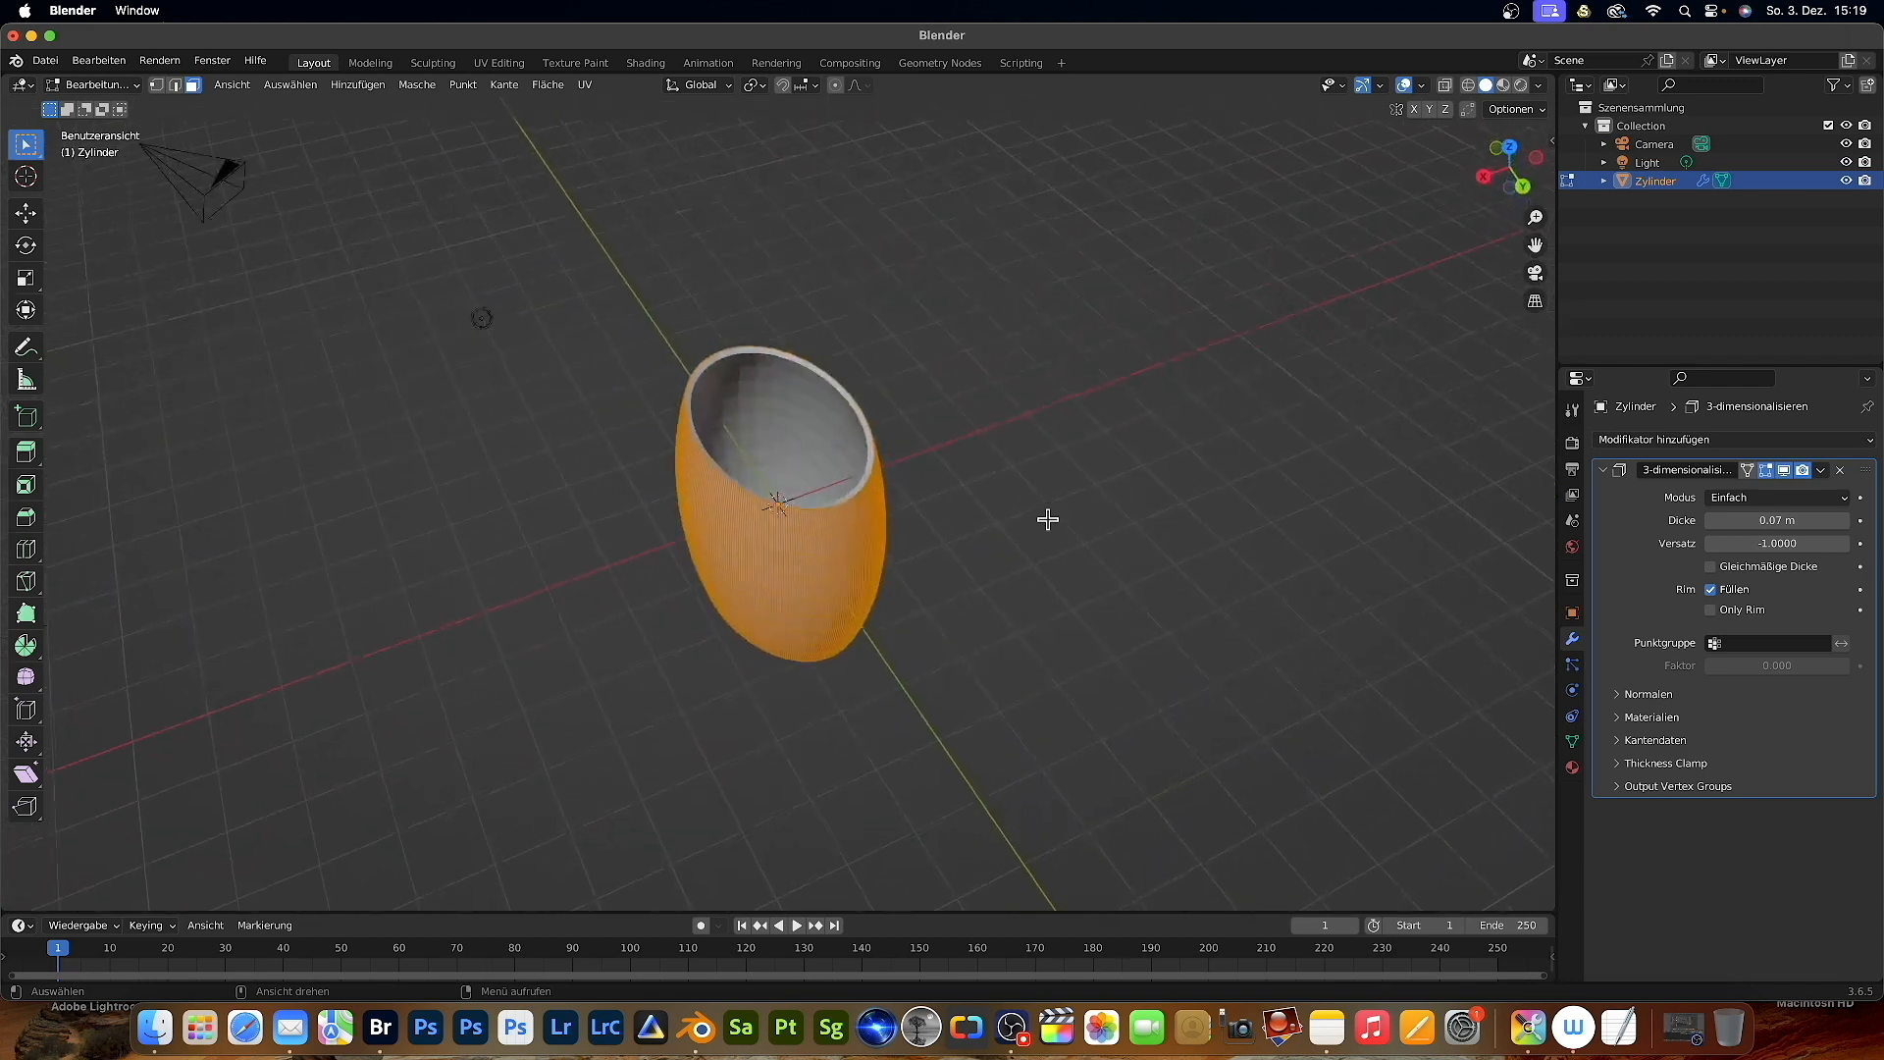
scroll(1049, 519, "right", 5)
scroll(1048, 519, "right", 10)
scroll(1048, 519, "down", 5)
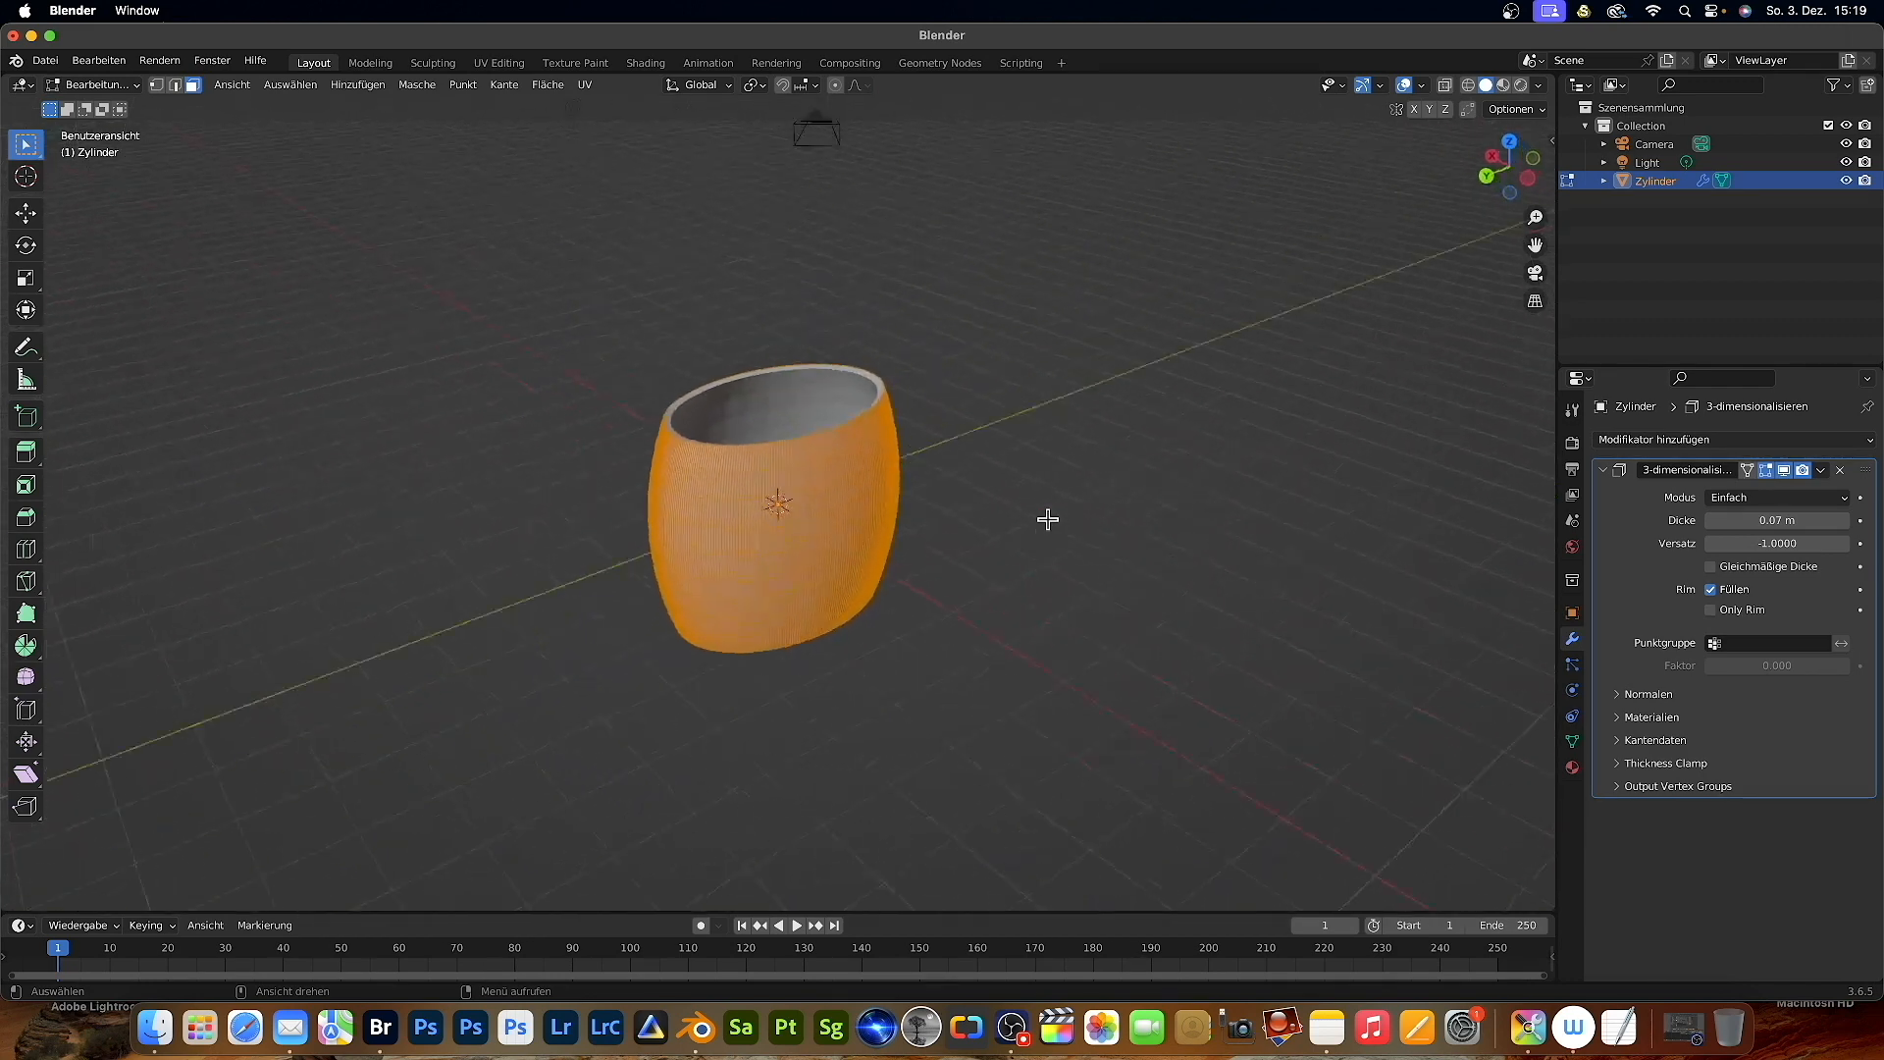
scroll(1048, 519, "right", 5)
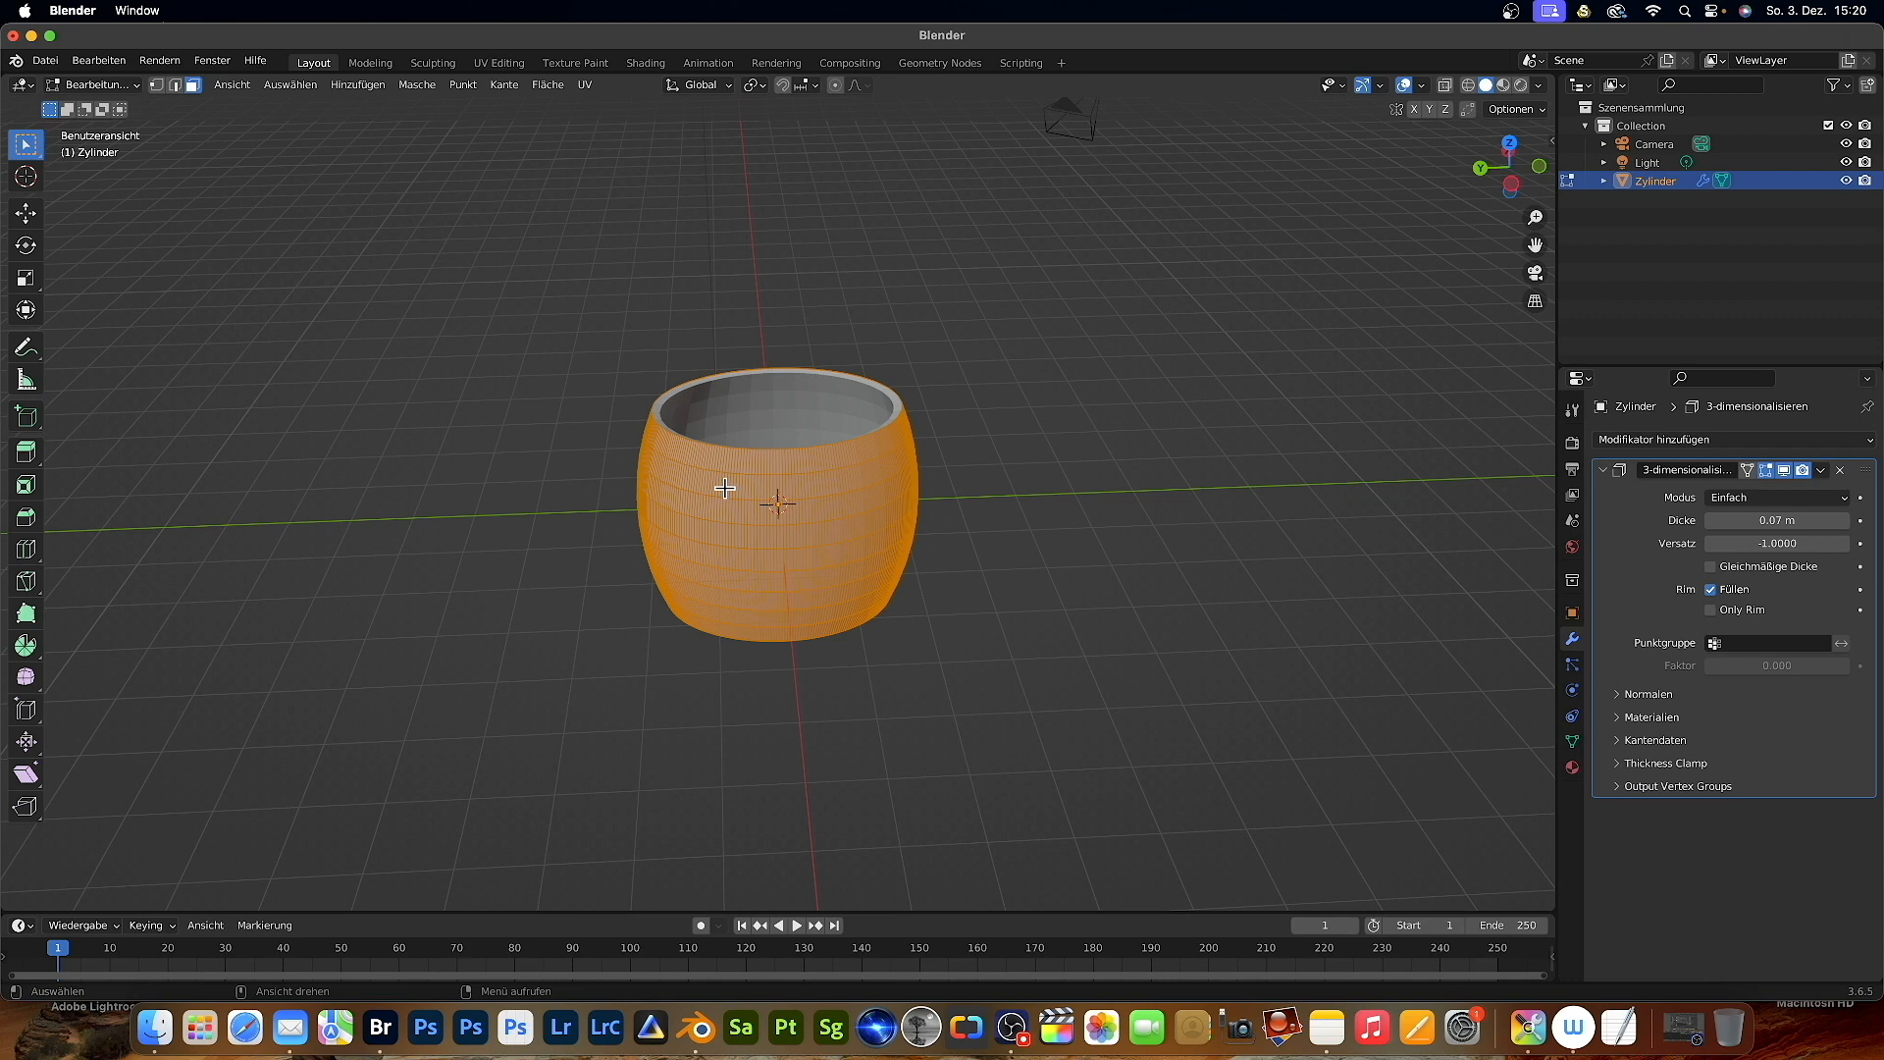
right_click(725, 489)
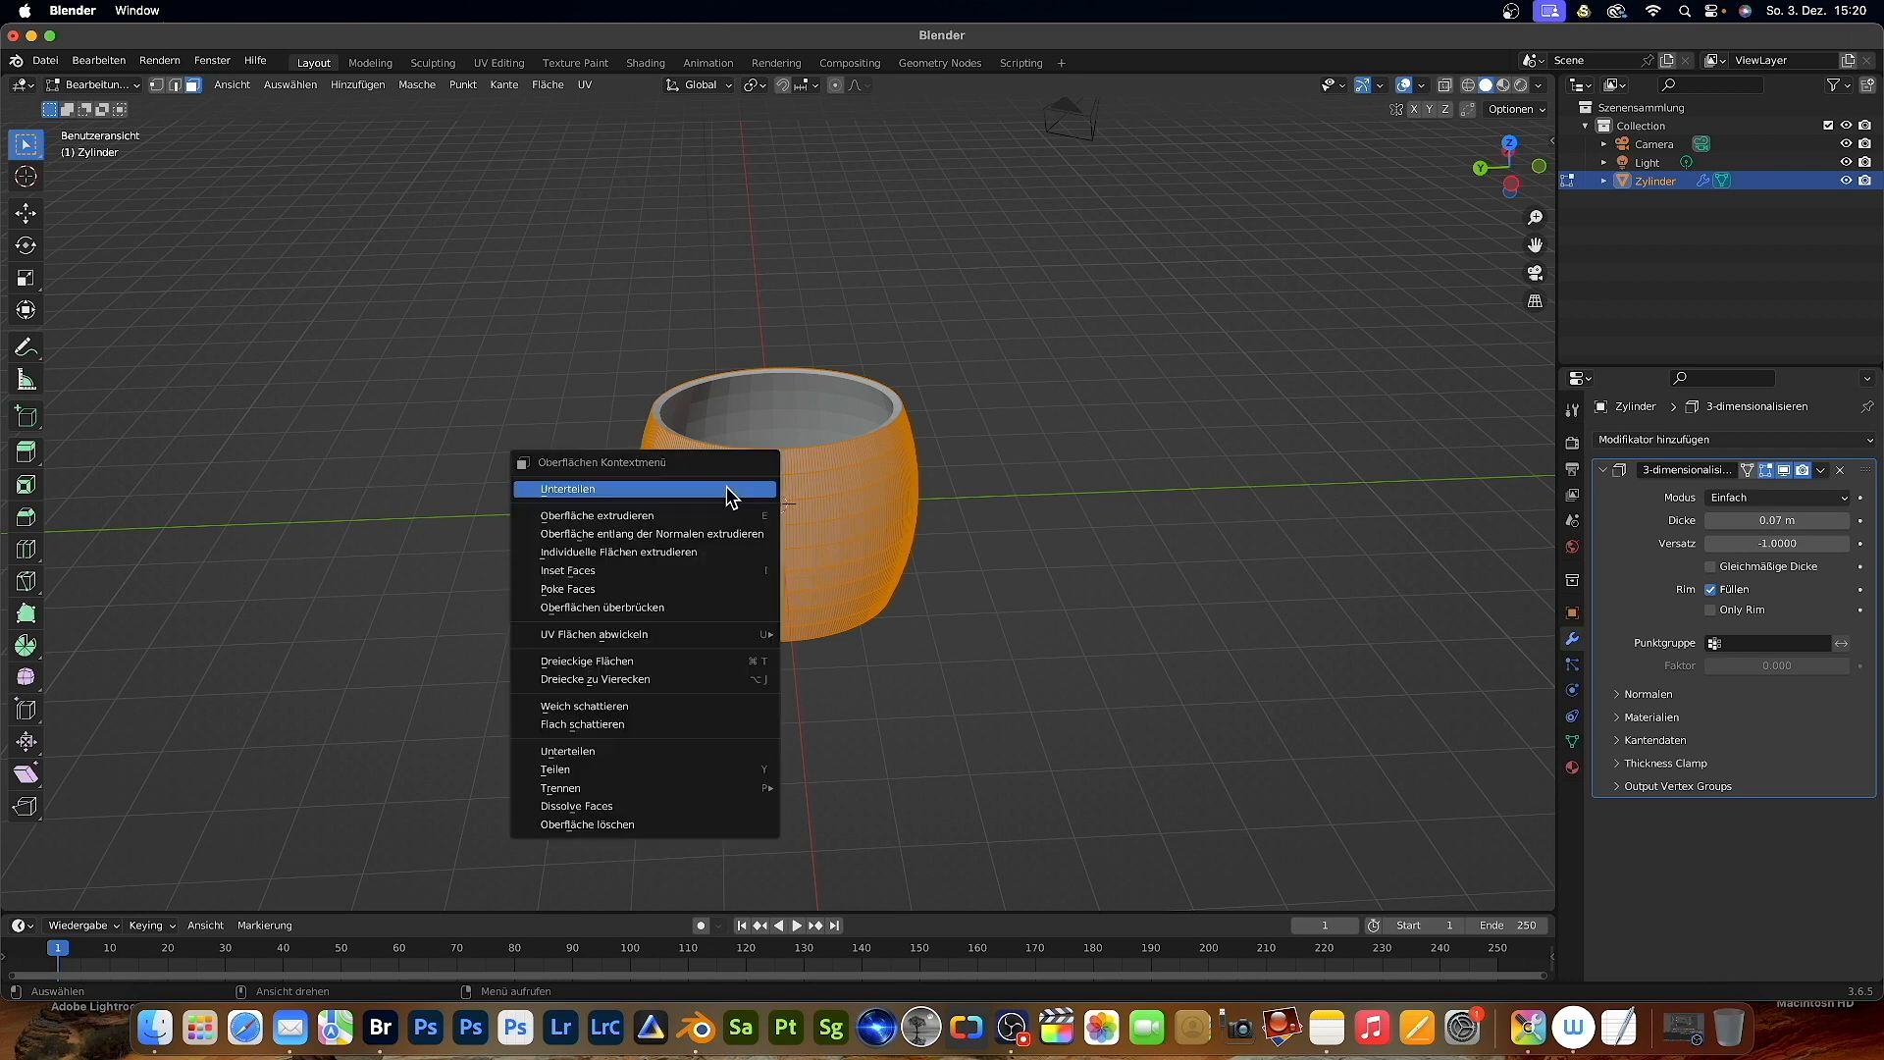
left_click(609, 708)
- Switch to the Sculpting workspace and inspect the smooth-shaded cylinder's interior and rim
scroll(757, 448, "up", 10)
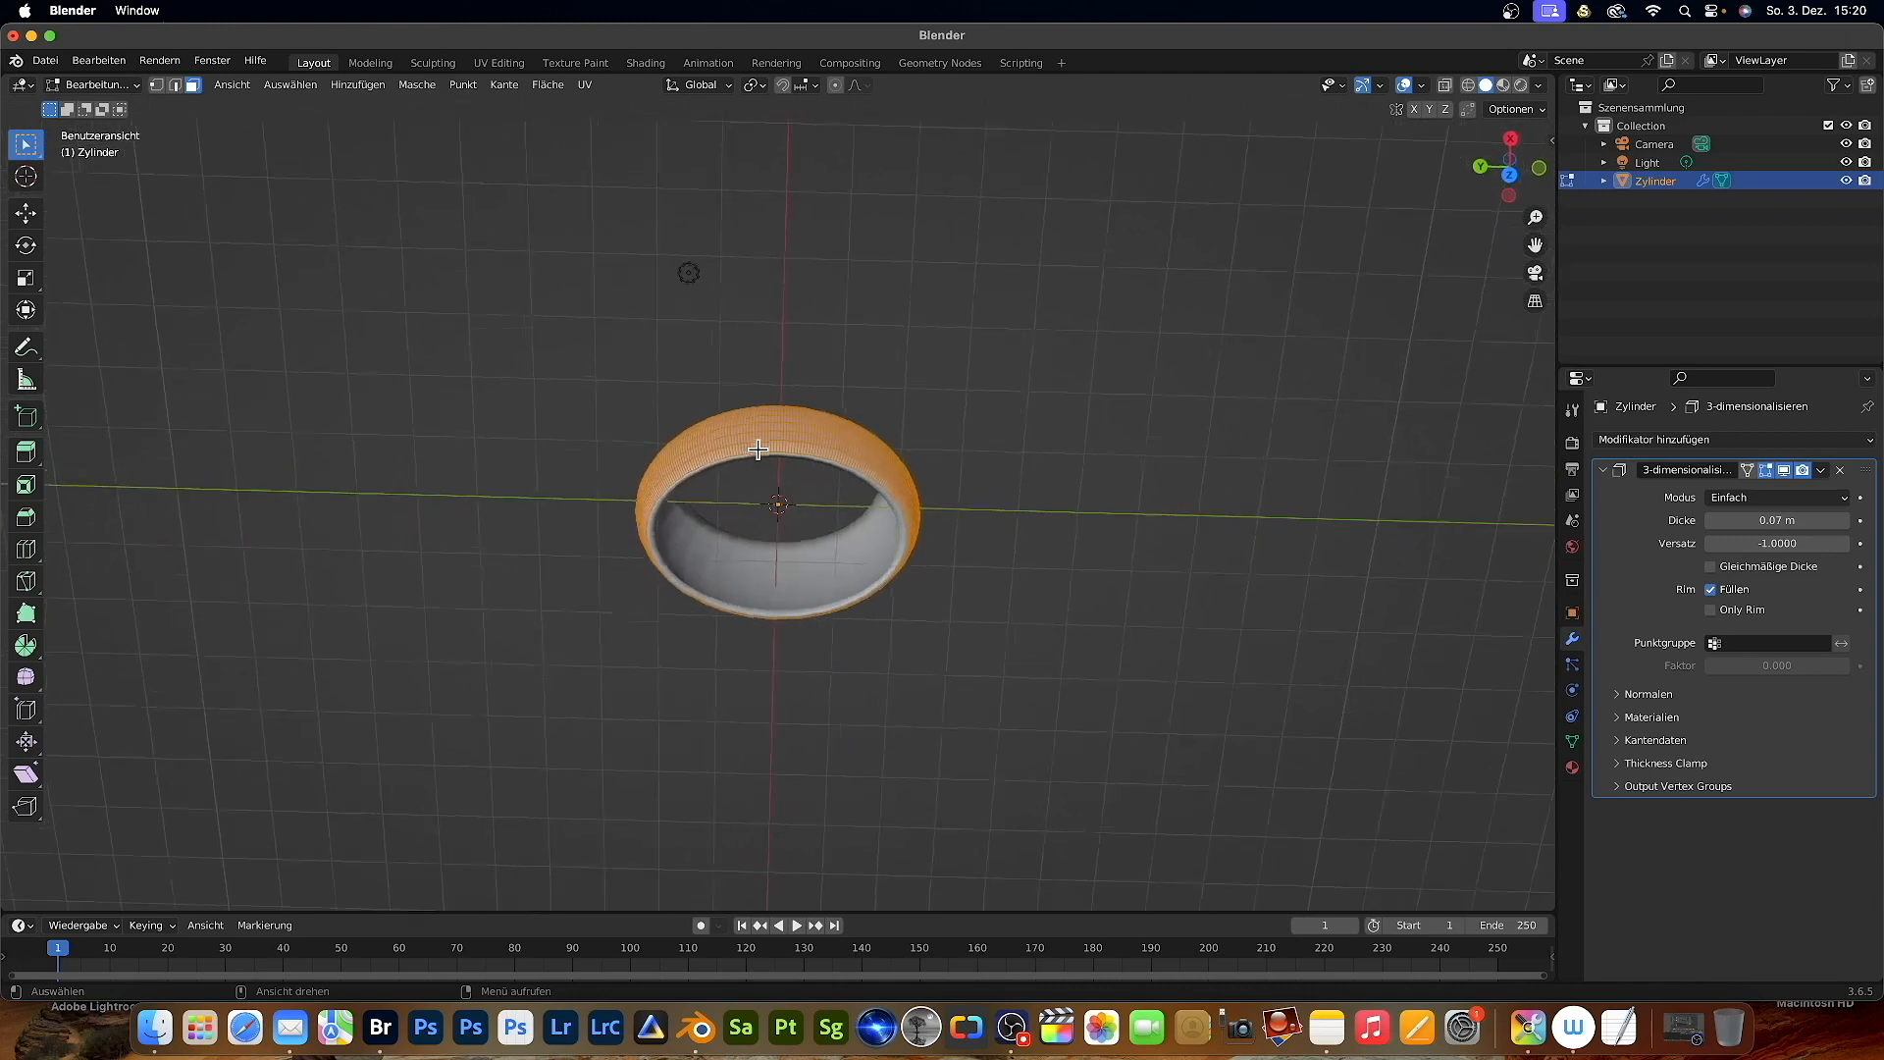
scroll(758, 449, "down", 10)
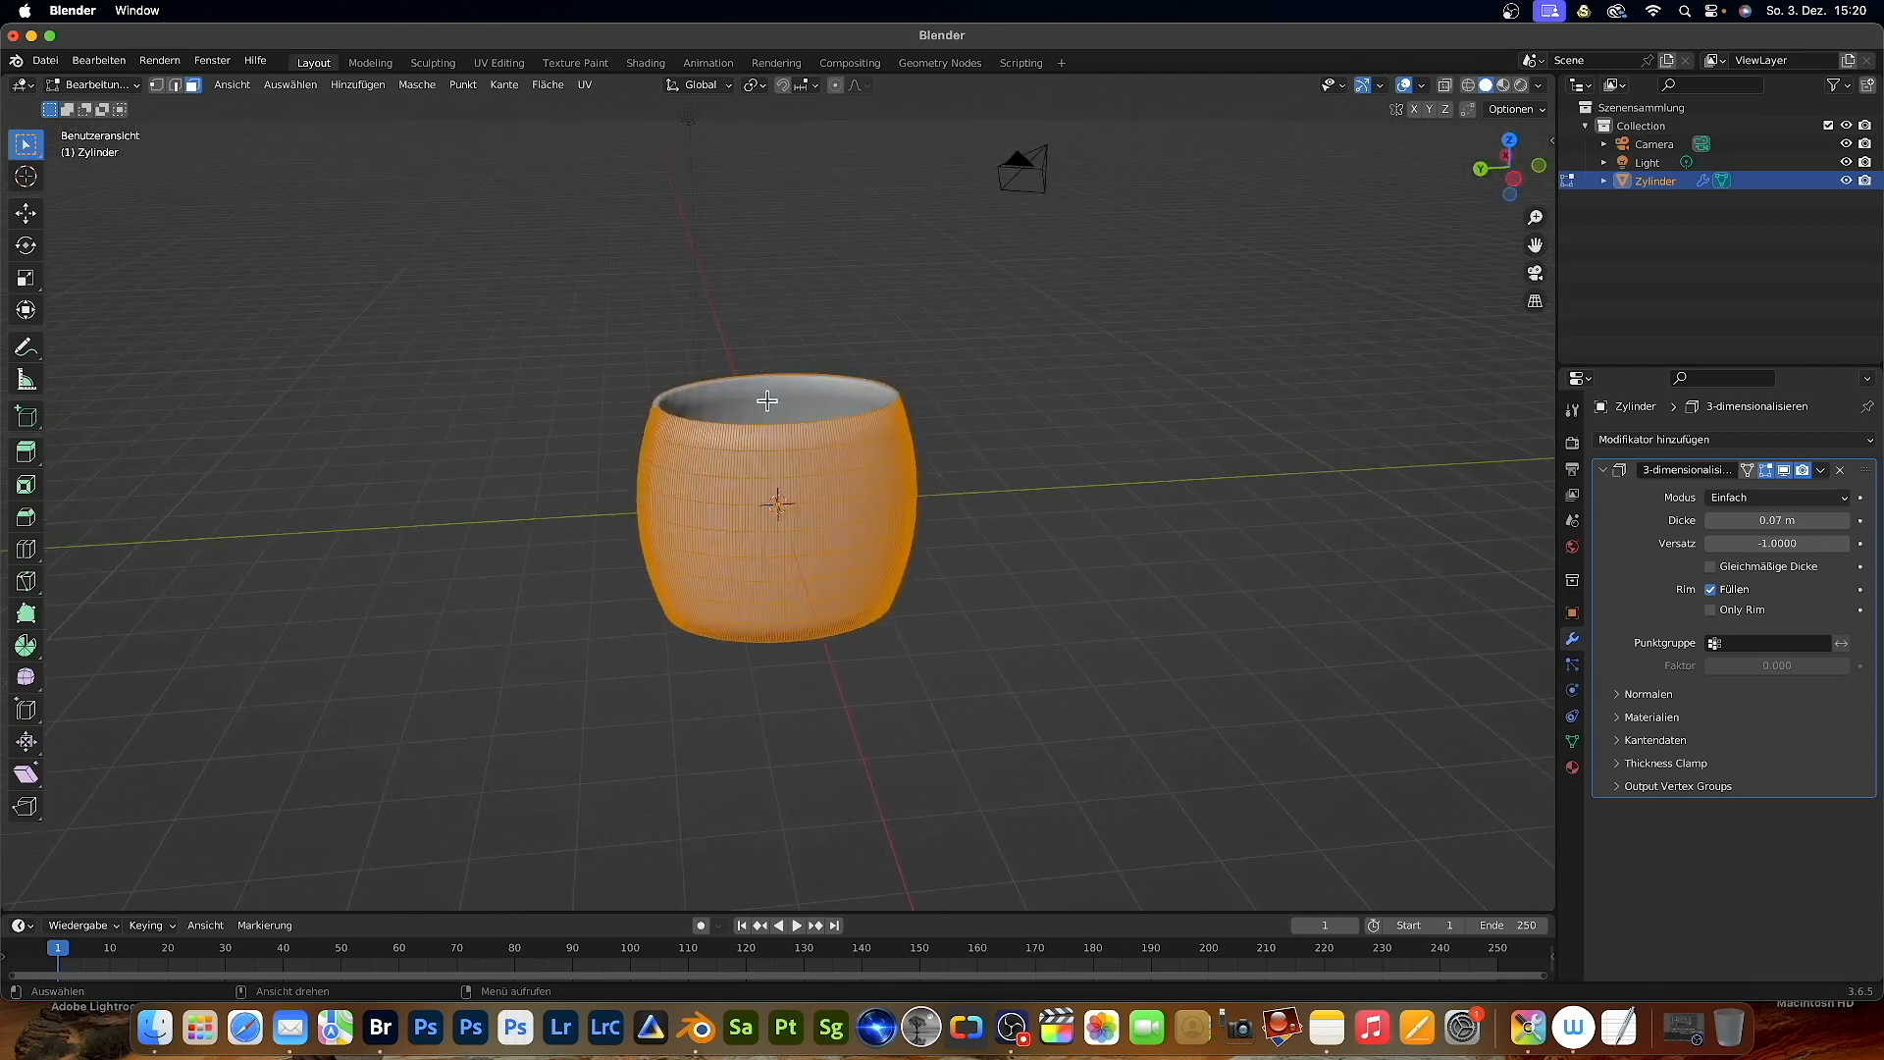
scroll(763, 400, "right", 5)
scroll(763, 400, "down", 5)
scroll(763, 398, "up", 5)
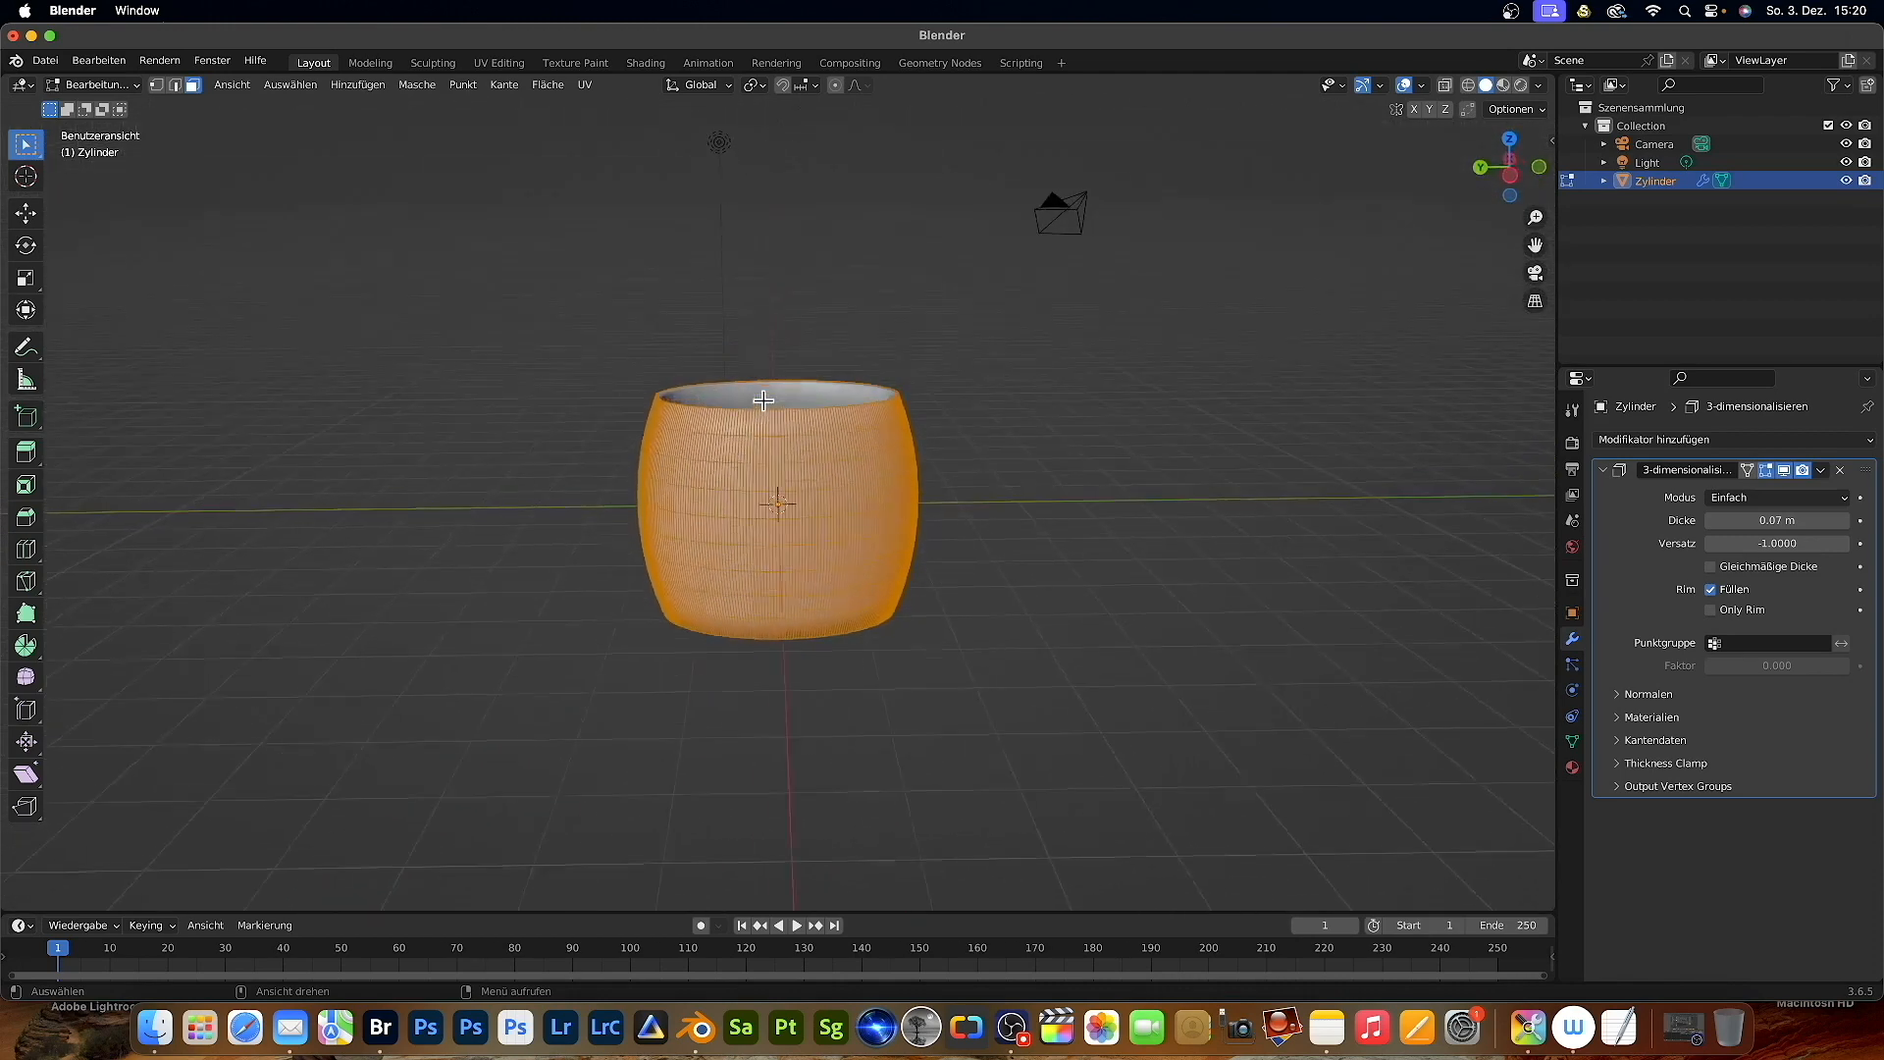
left_click(426, 62)
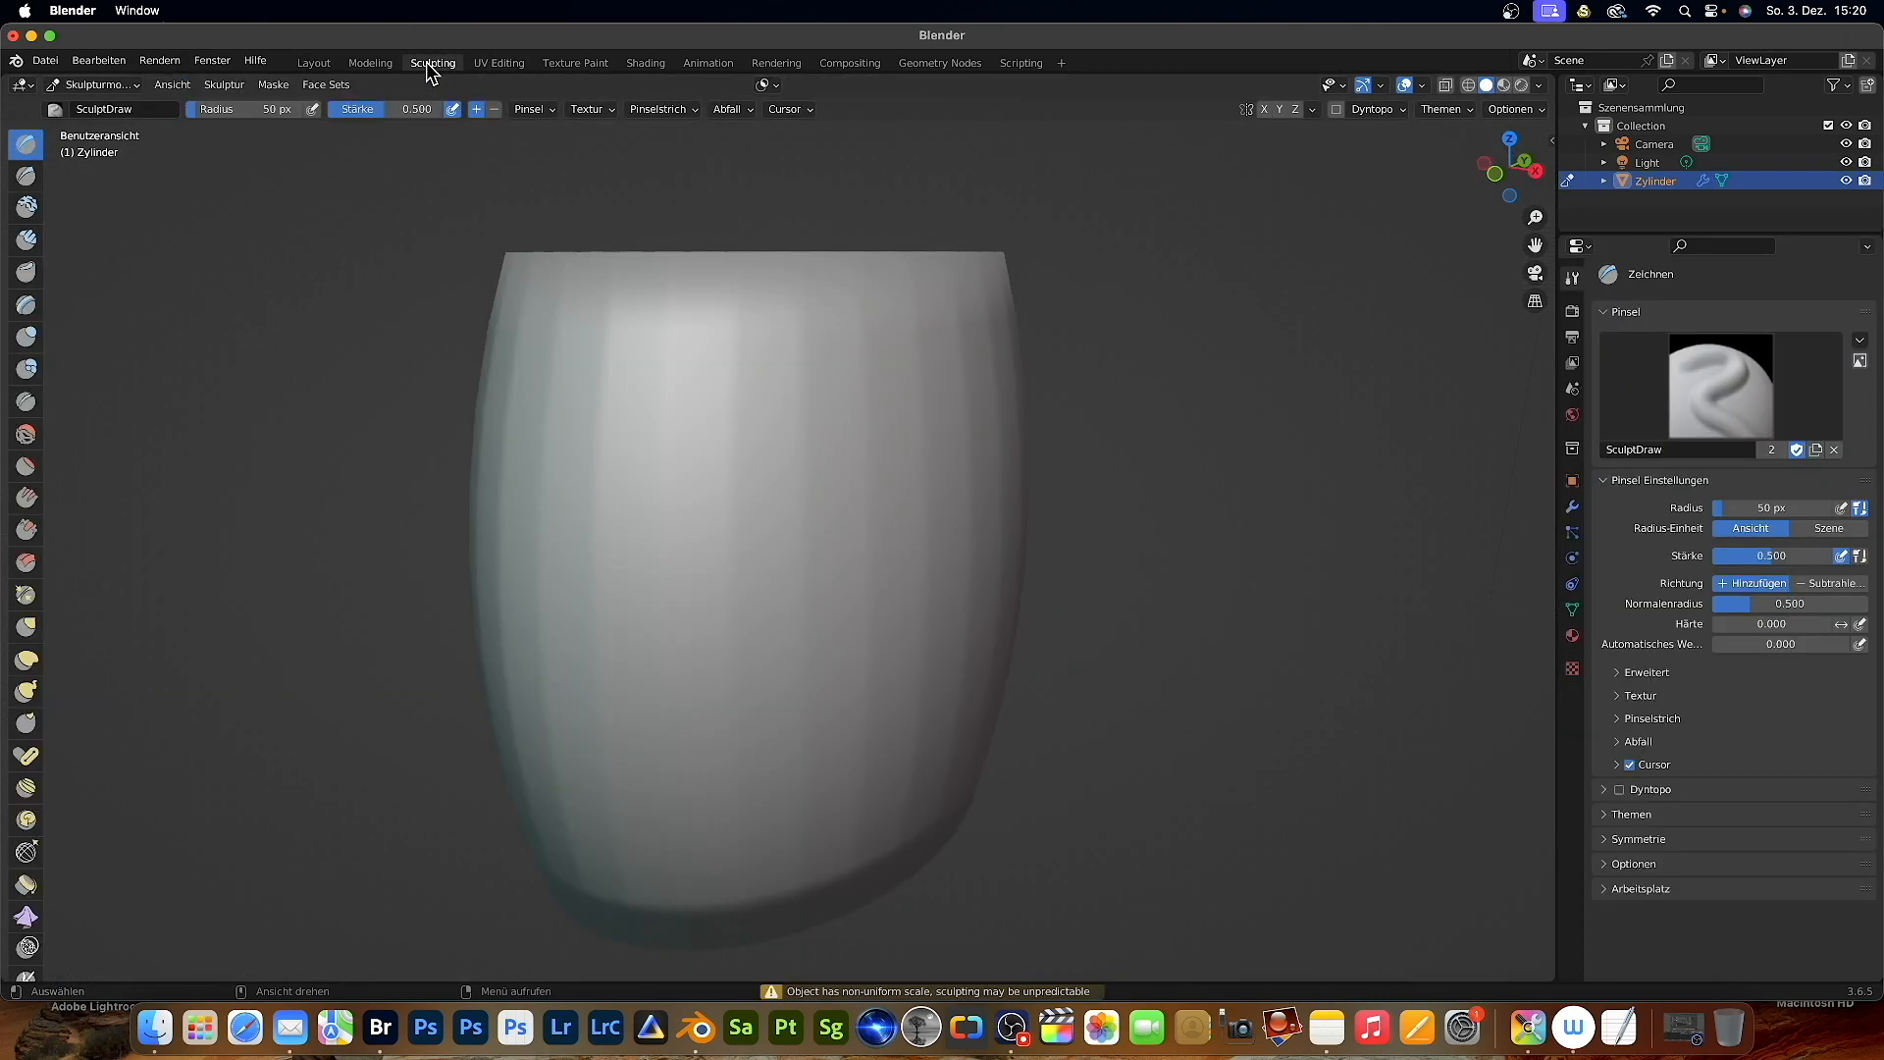
scroll(659, 461, "up", 10)
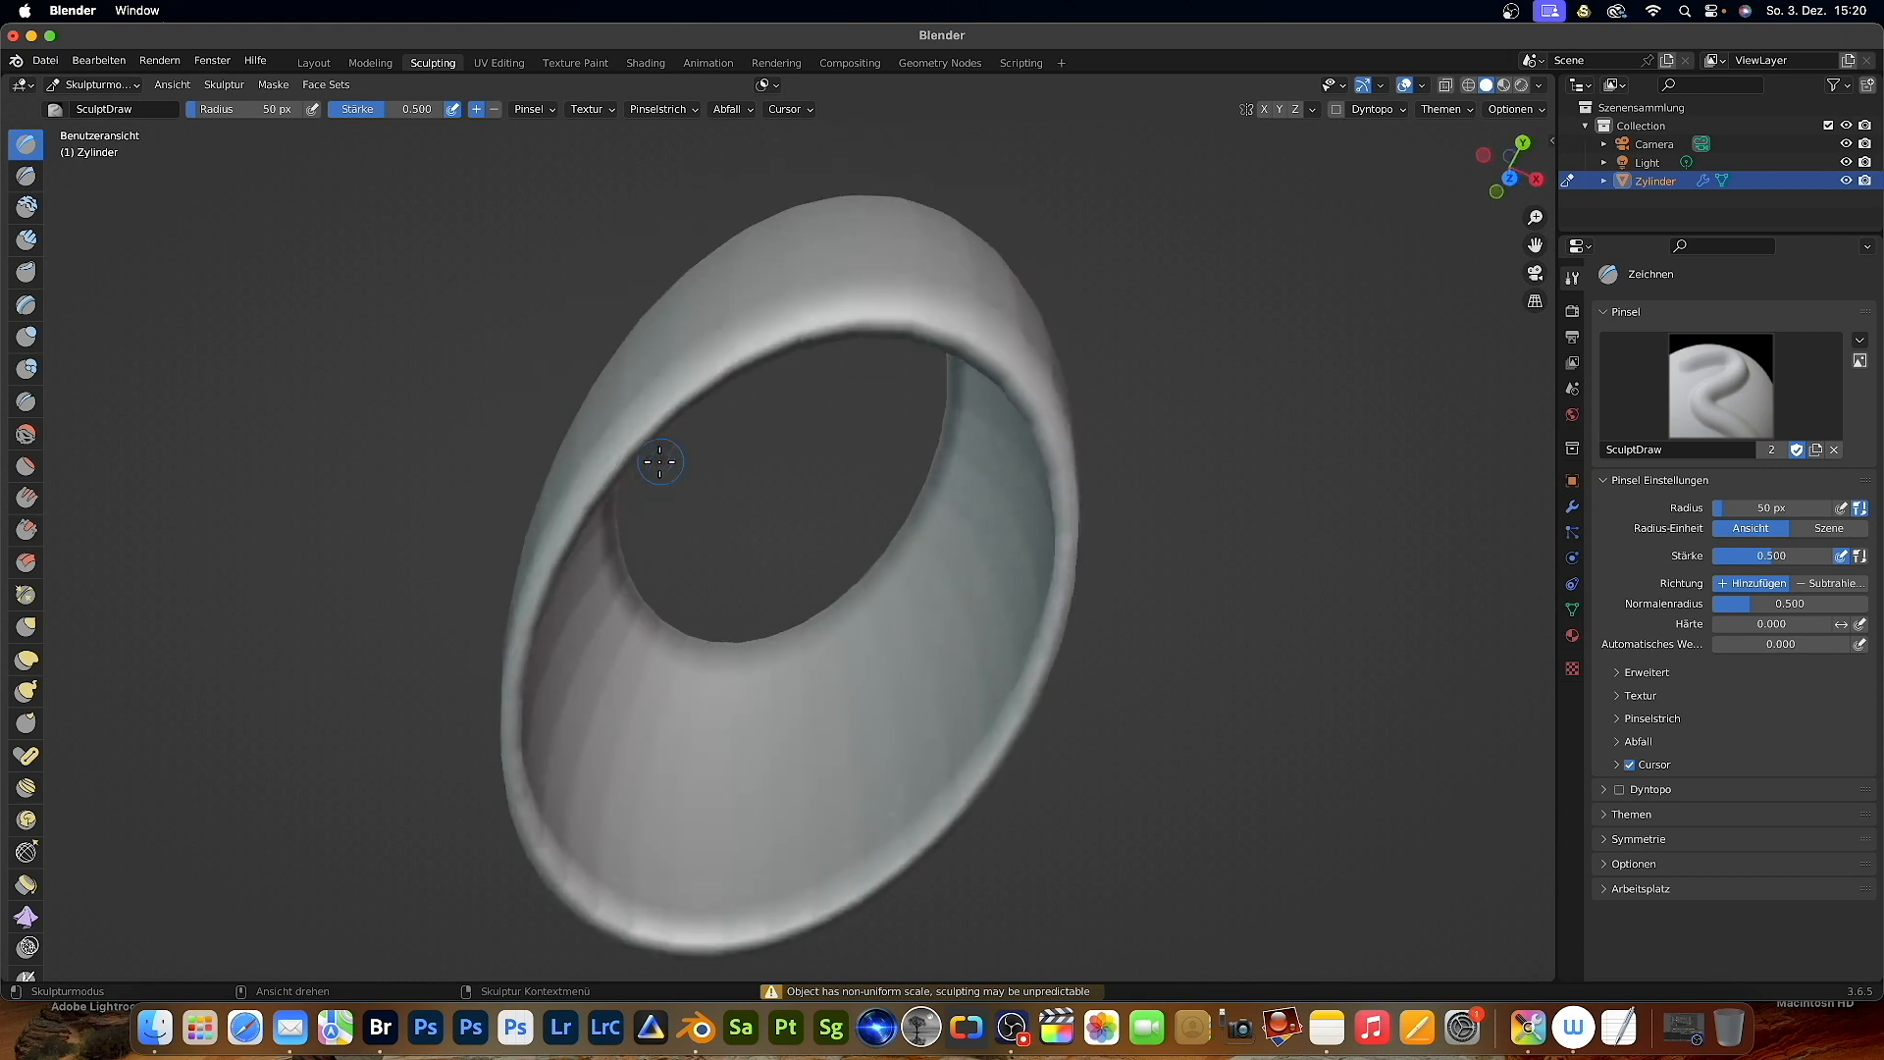
scroll(660, 461, "down", 5)
scroll(654, 458, "right", 3)
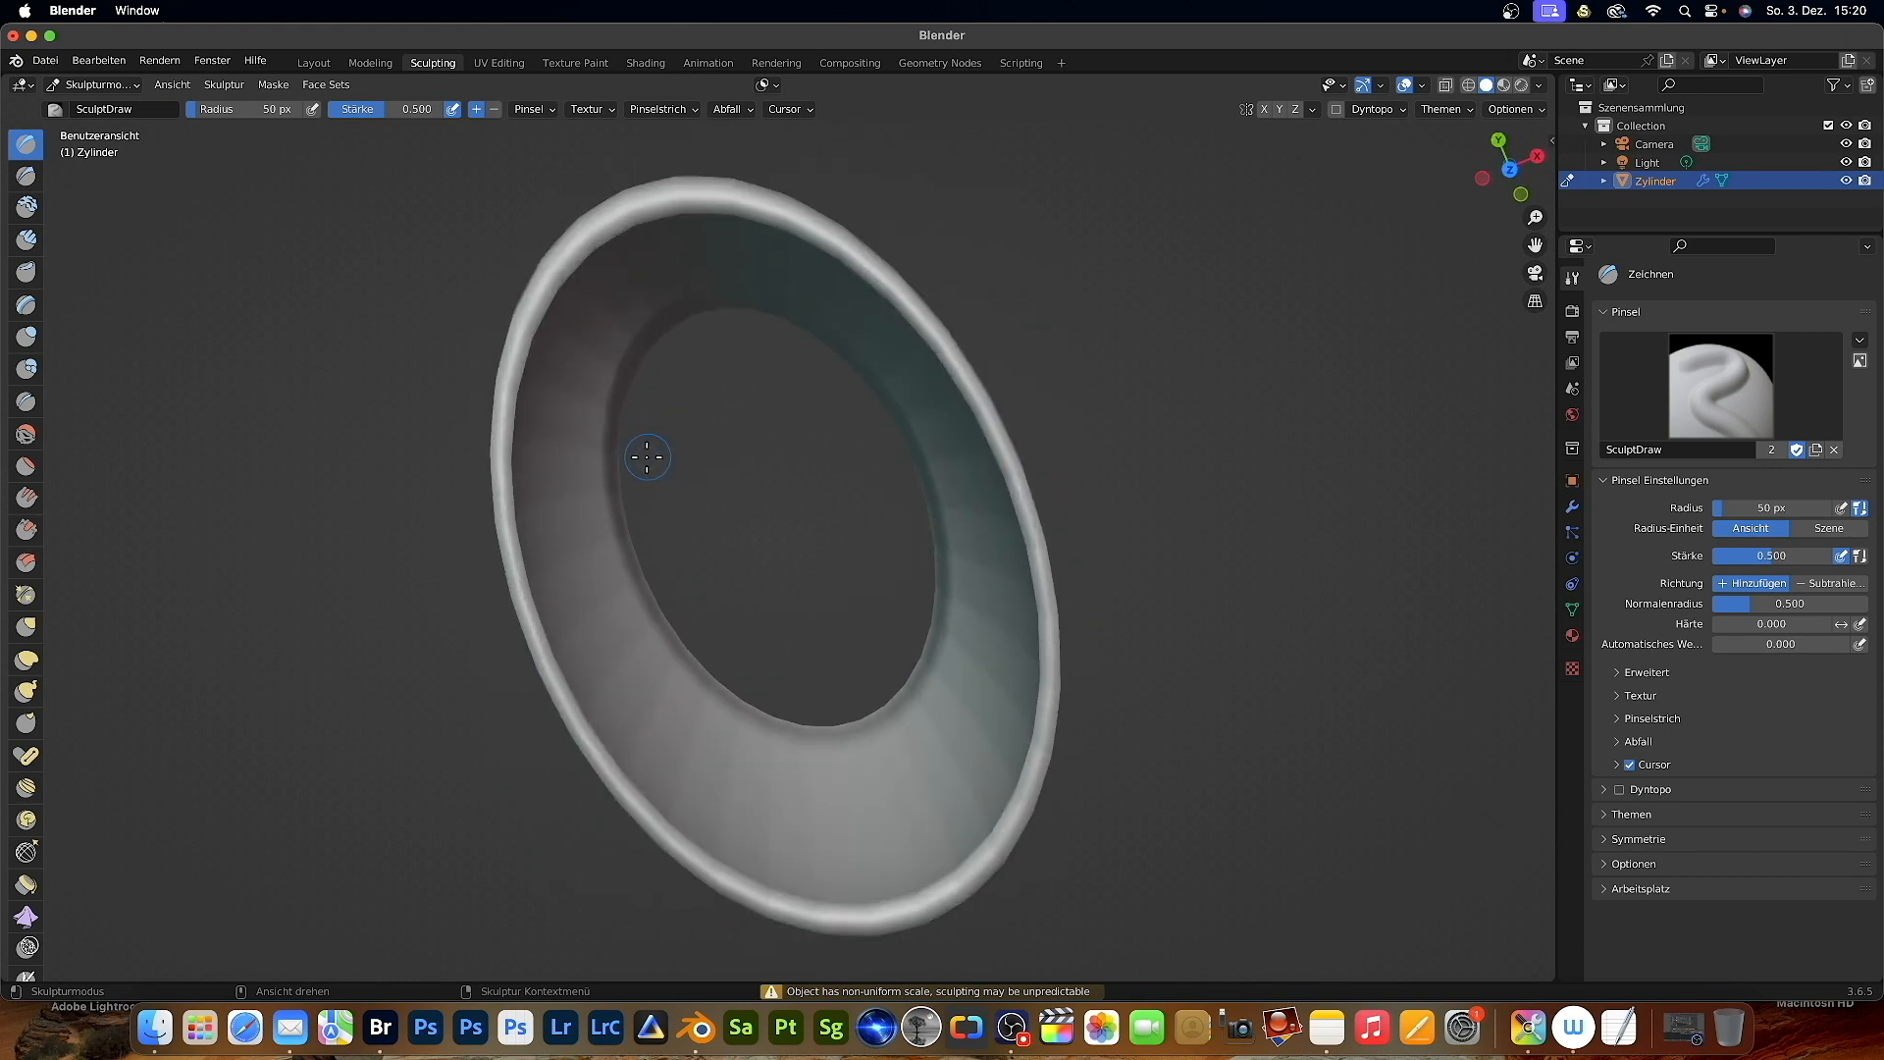
scroll(645, 458, "left", 5)
scroll(646, 458, "up", 4)
scroll(643, 457, "down", 3)
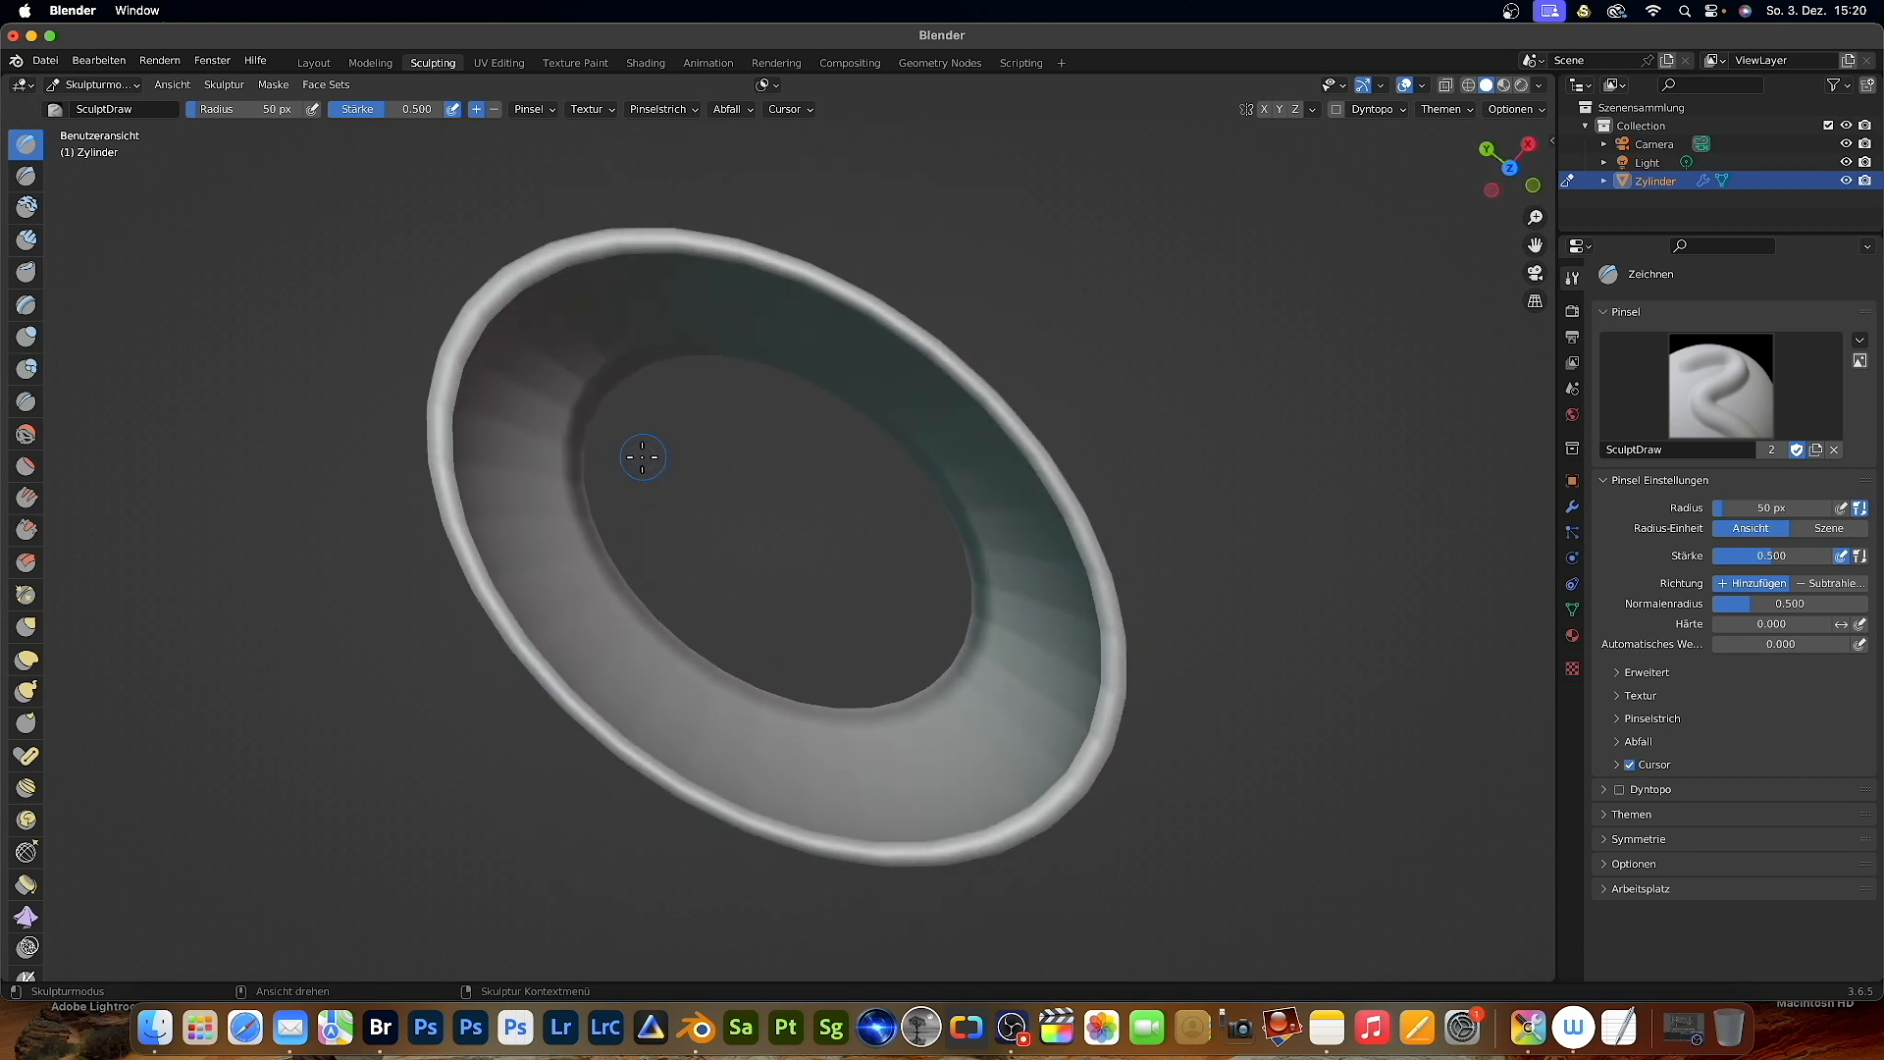
- With the Grab brush at a radius of 228 px, pull irregular dents into the cylinder's lower rim and inner wall
left_click(27, 627)
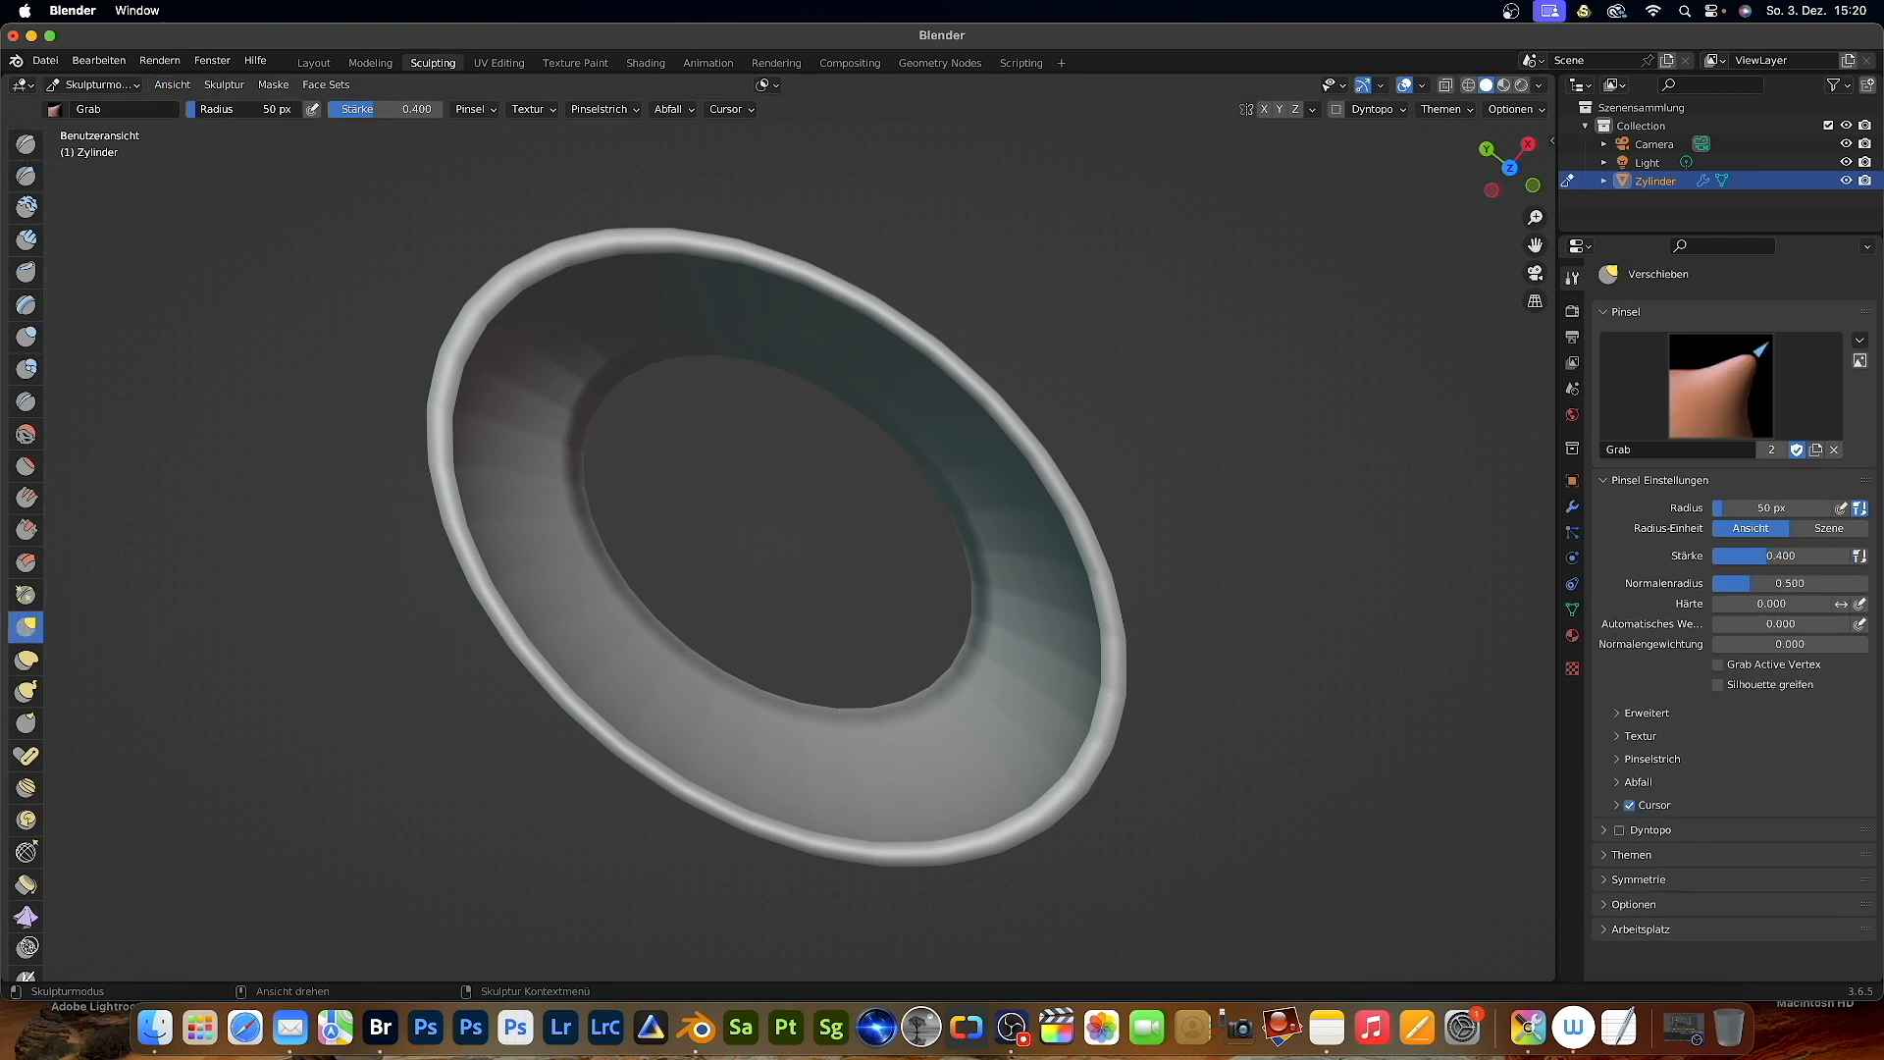
left_click_drag(223, 109, 228, 109)
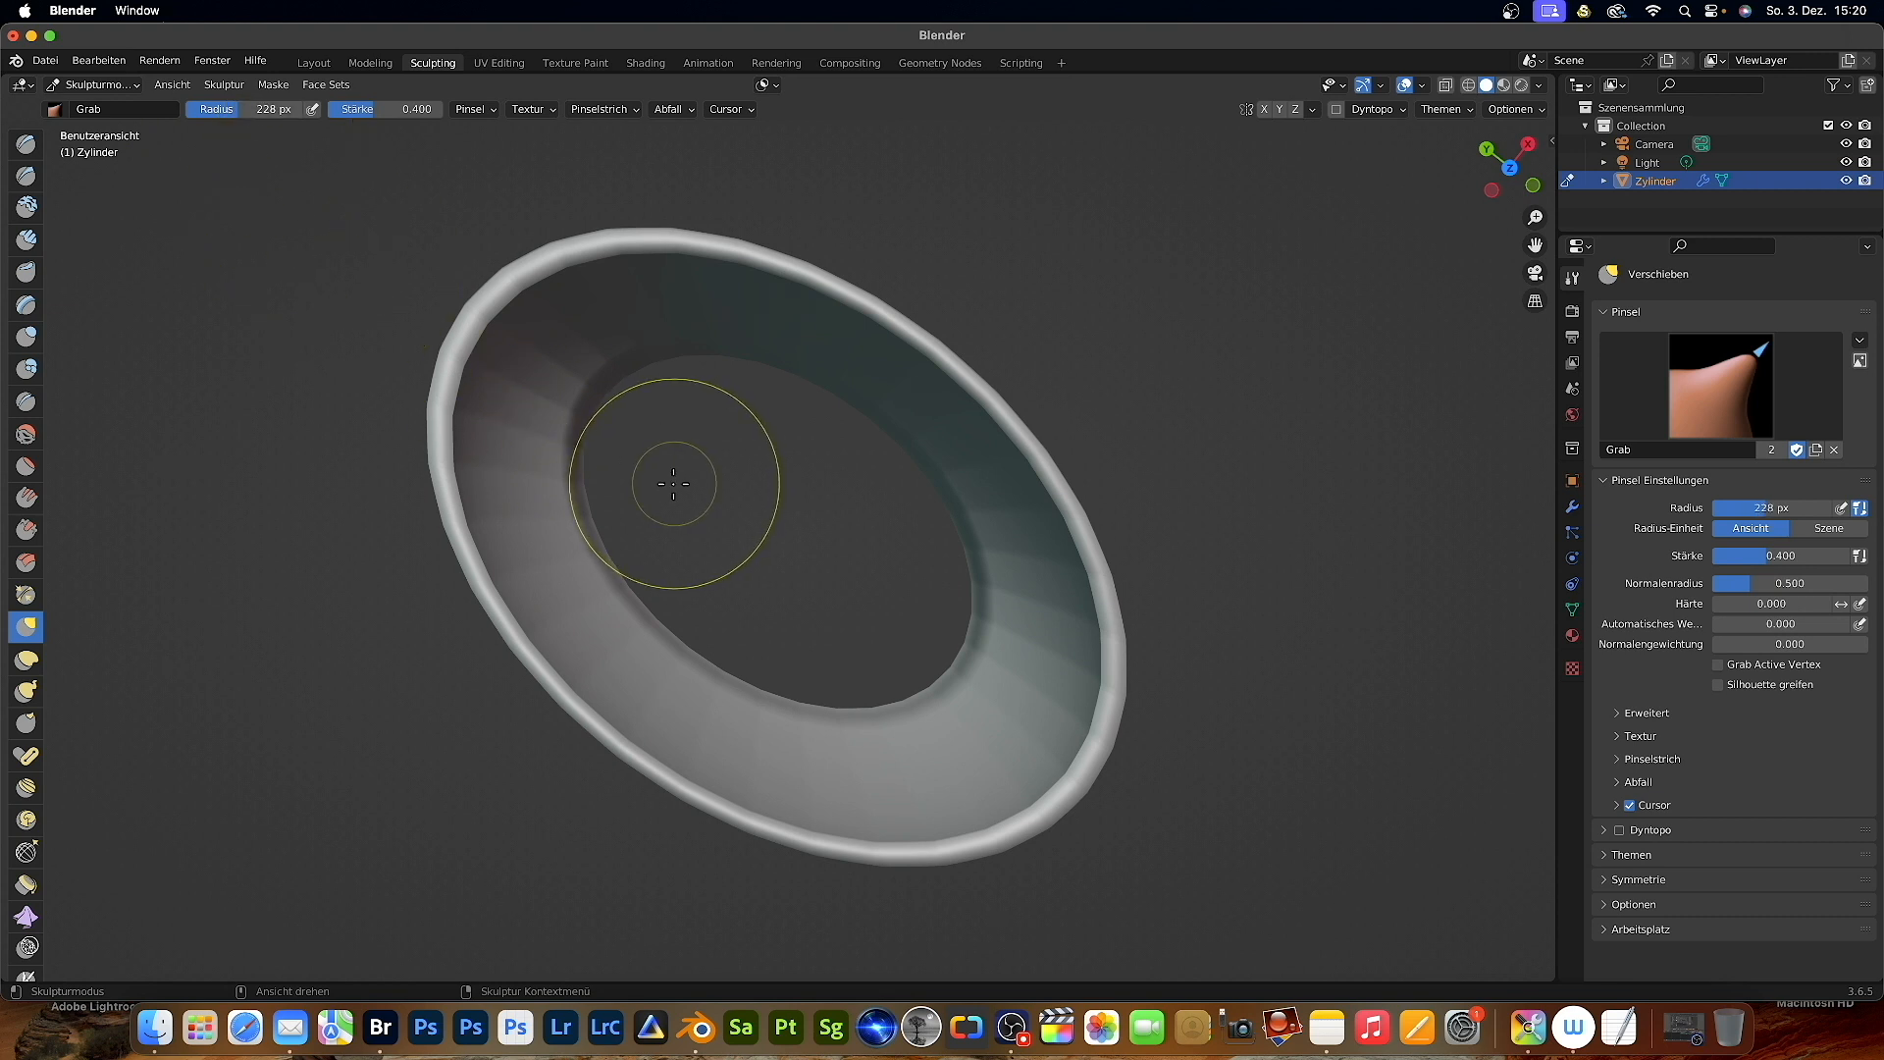
scroll(674, 486, "up", 5)
mouse_move(617, 741)
left_mouse_down()
mouse_move(560, 673)
mouse_move(572, 643)
mouse_move(471, 609)
mouse_move(724, 808)
left_mouse_up()
left_click_drag(914, 909, 928, 852)
mouse_move(1051, 863)
left_mouse_down()
mouse_move(1043, 742)
mouse_move(981, 716)
mouse_move(948, 640)
left_mouse_up()
left_click_drag(930, 763, 888, 699)
left_click_drag(749, 703, 771, 684)
left_click_drag(640, 673, 670, 653)
mouse_move(555, 638)
left_mouse_down()
mouse_move(510, 567)
mouse_move(526, 483)
mouse_move(538, 500)
left_mouse_up()
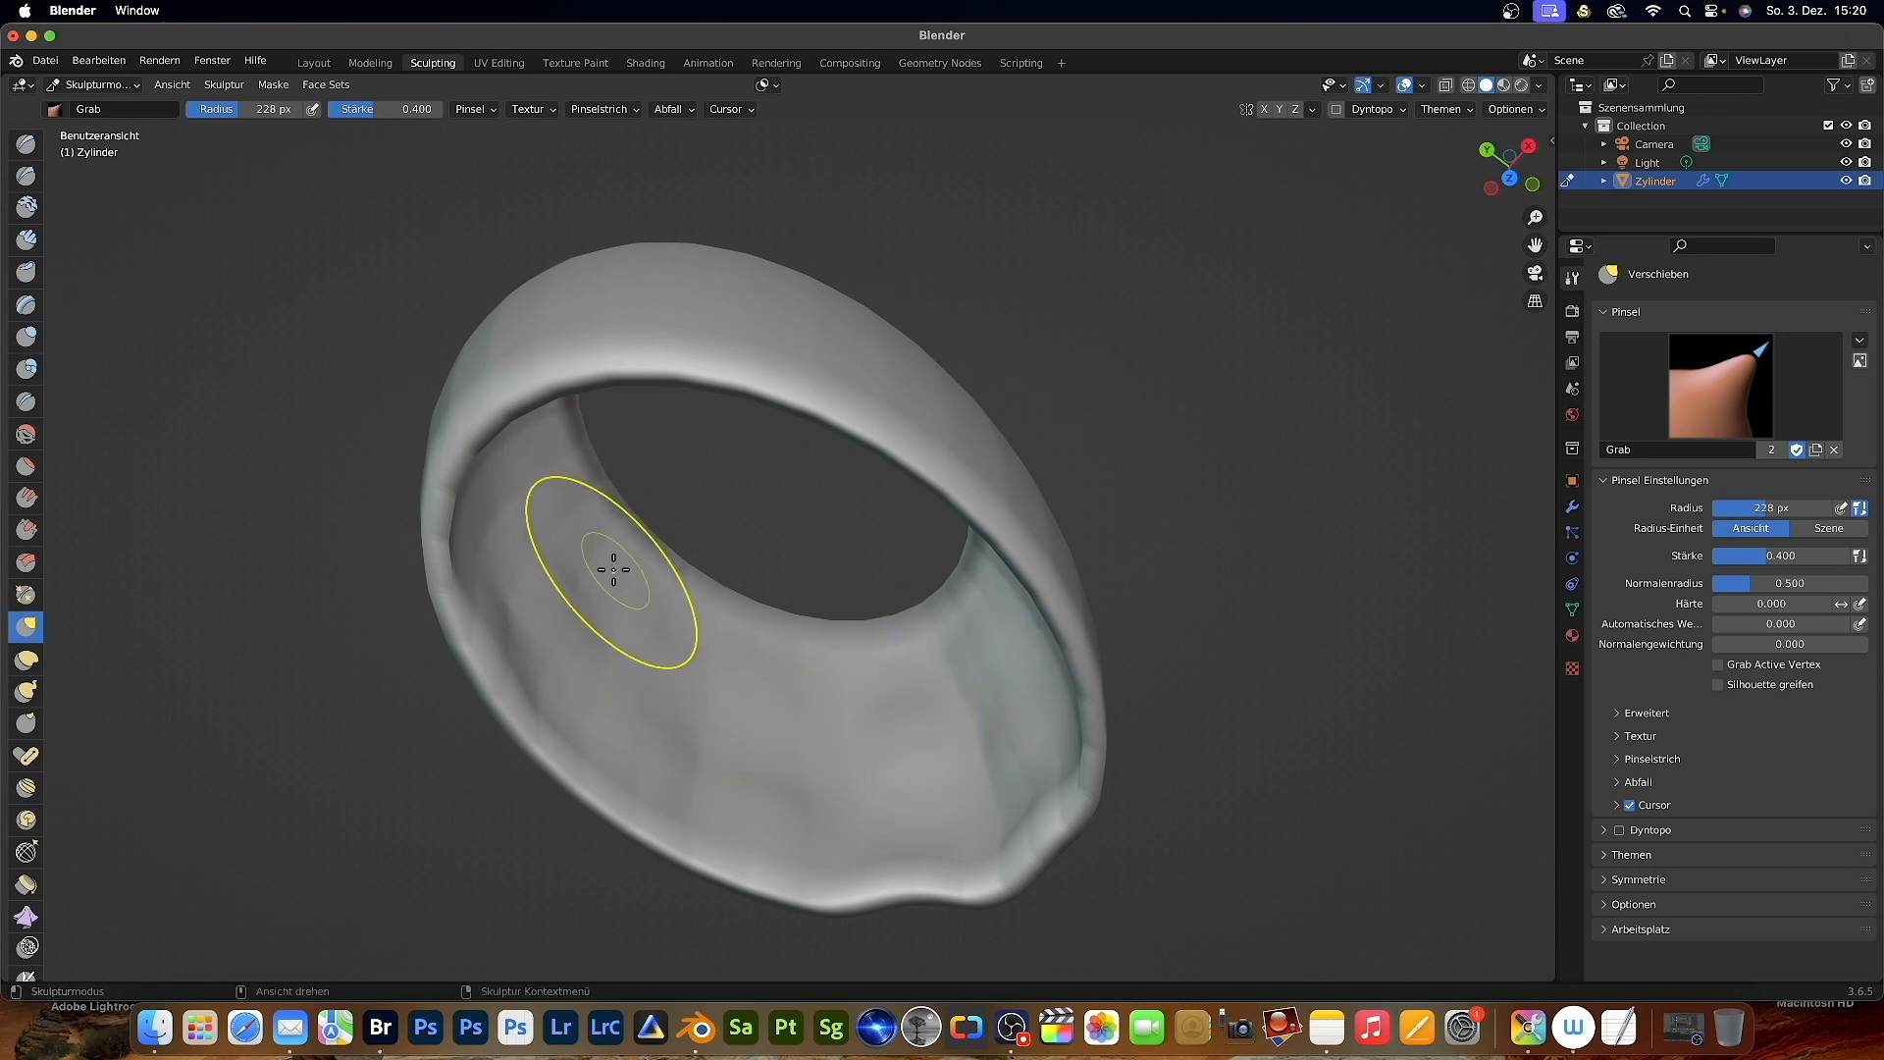
- Use the Grab brush to make the cylinder's upper rim, outer wall and remaining inner wall uneven
mouse_move(750, 320)
left_mouse_down()
mouse_move(747, 354)
mouse_move(833, 393)
left_mouse_up()
left_click_drag(972, 398, 948, 434)
left_click_drag(661, 330, 656, 372)
mouse_move(545, 318)
left_mouse_down()
mouse_move(540, 360)
mouse_move(496, 400)
left_mouse_up()
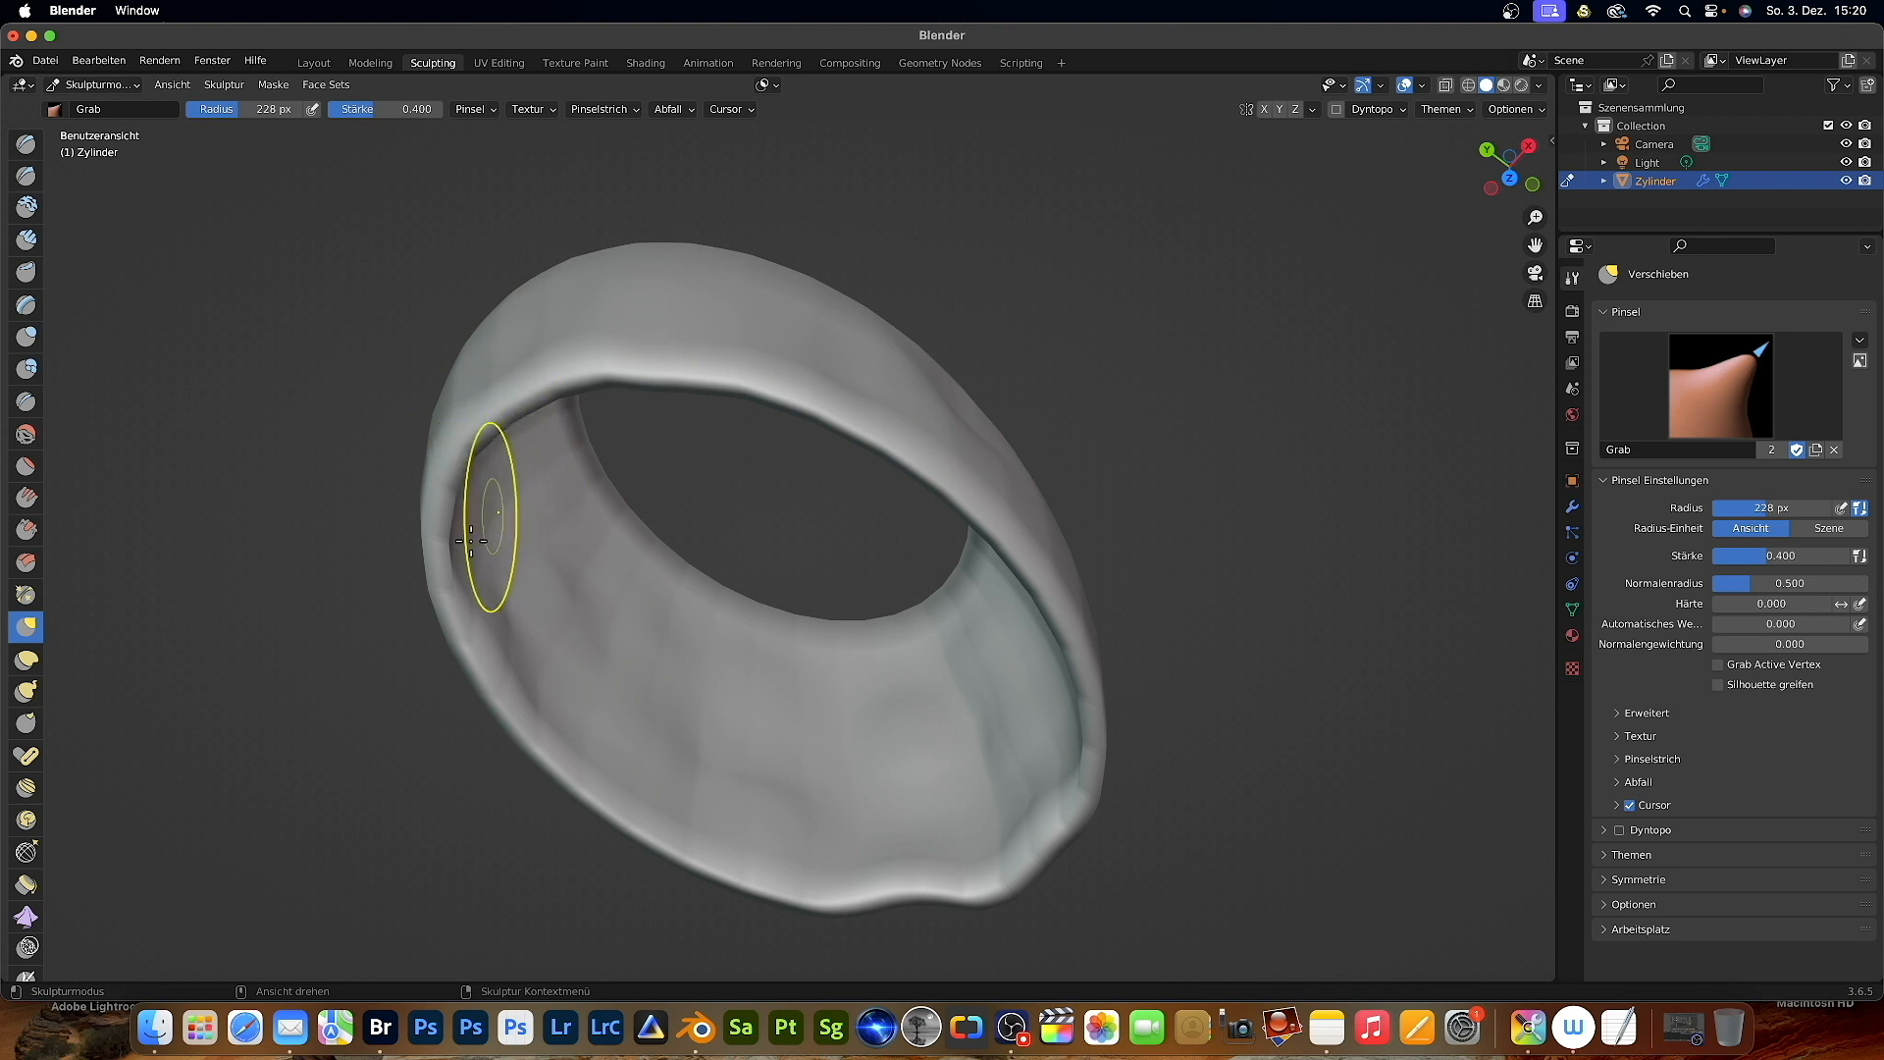
left_click_drag(493, 574, 563, 525)
left_click_drag(610, 599, 653, 589)
middle_click_drag(813, 680, 827, 331)
left_click_drag(828, 330, 793, 416)
left_click_drag(707, 339, 718, 397)
left_click_drag(821, 440, 820, 451)
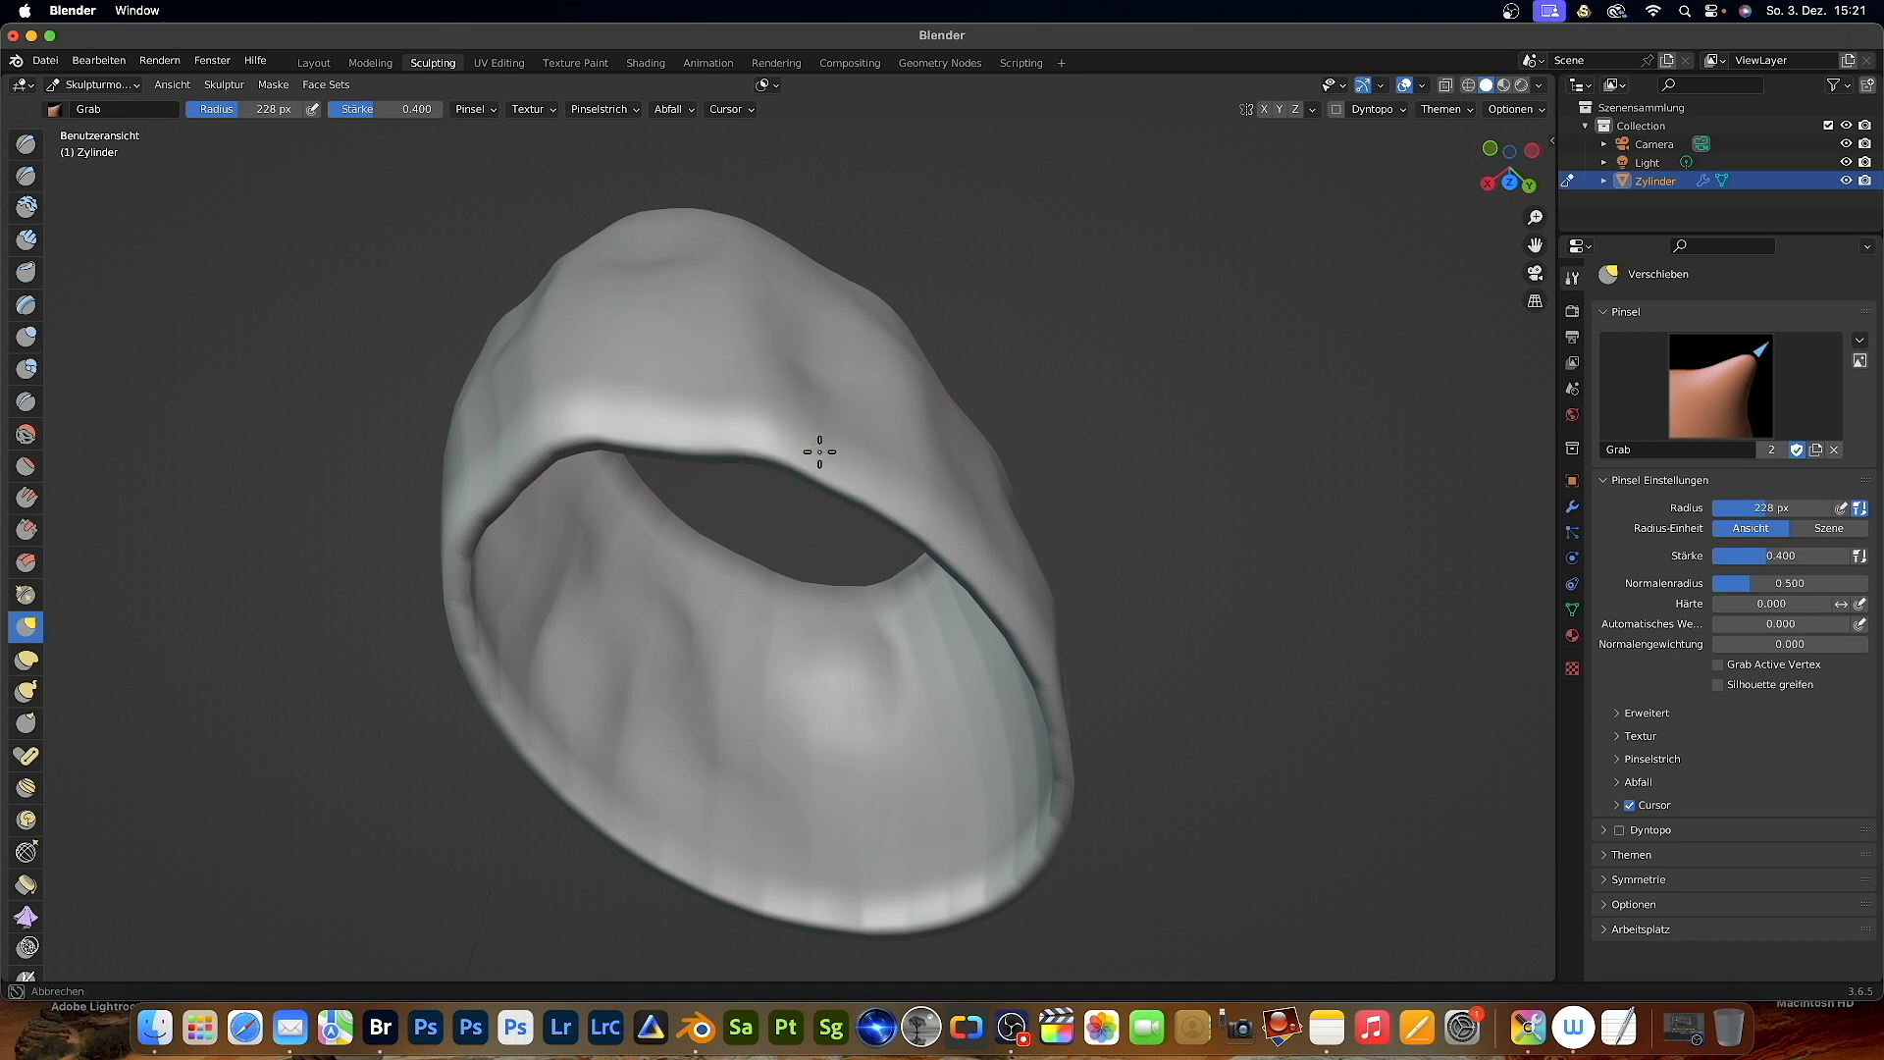
- Deform the cylinder's lower rim and opposite side with further Grab brush strokes from other angles
middle_click_drag(819, 451, 711, 479)
middle_click_drag(953, 498, 904, 497)
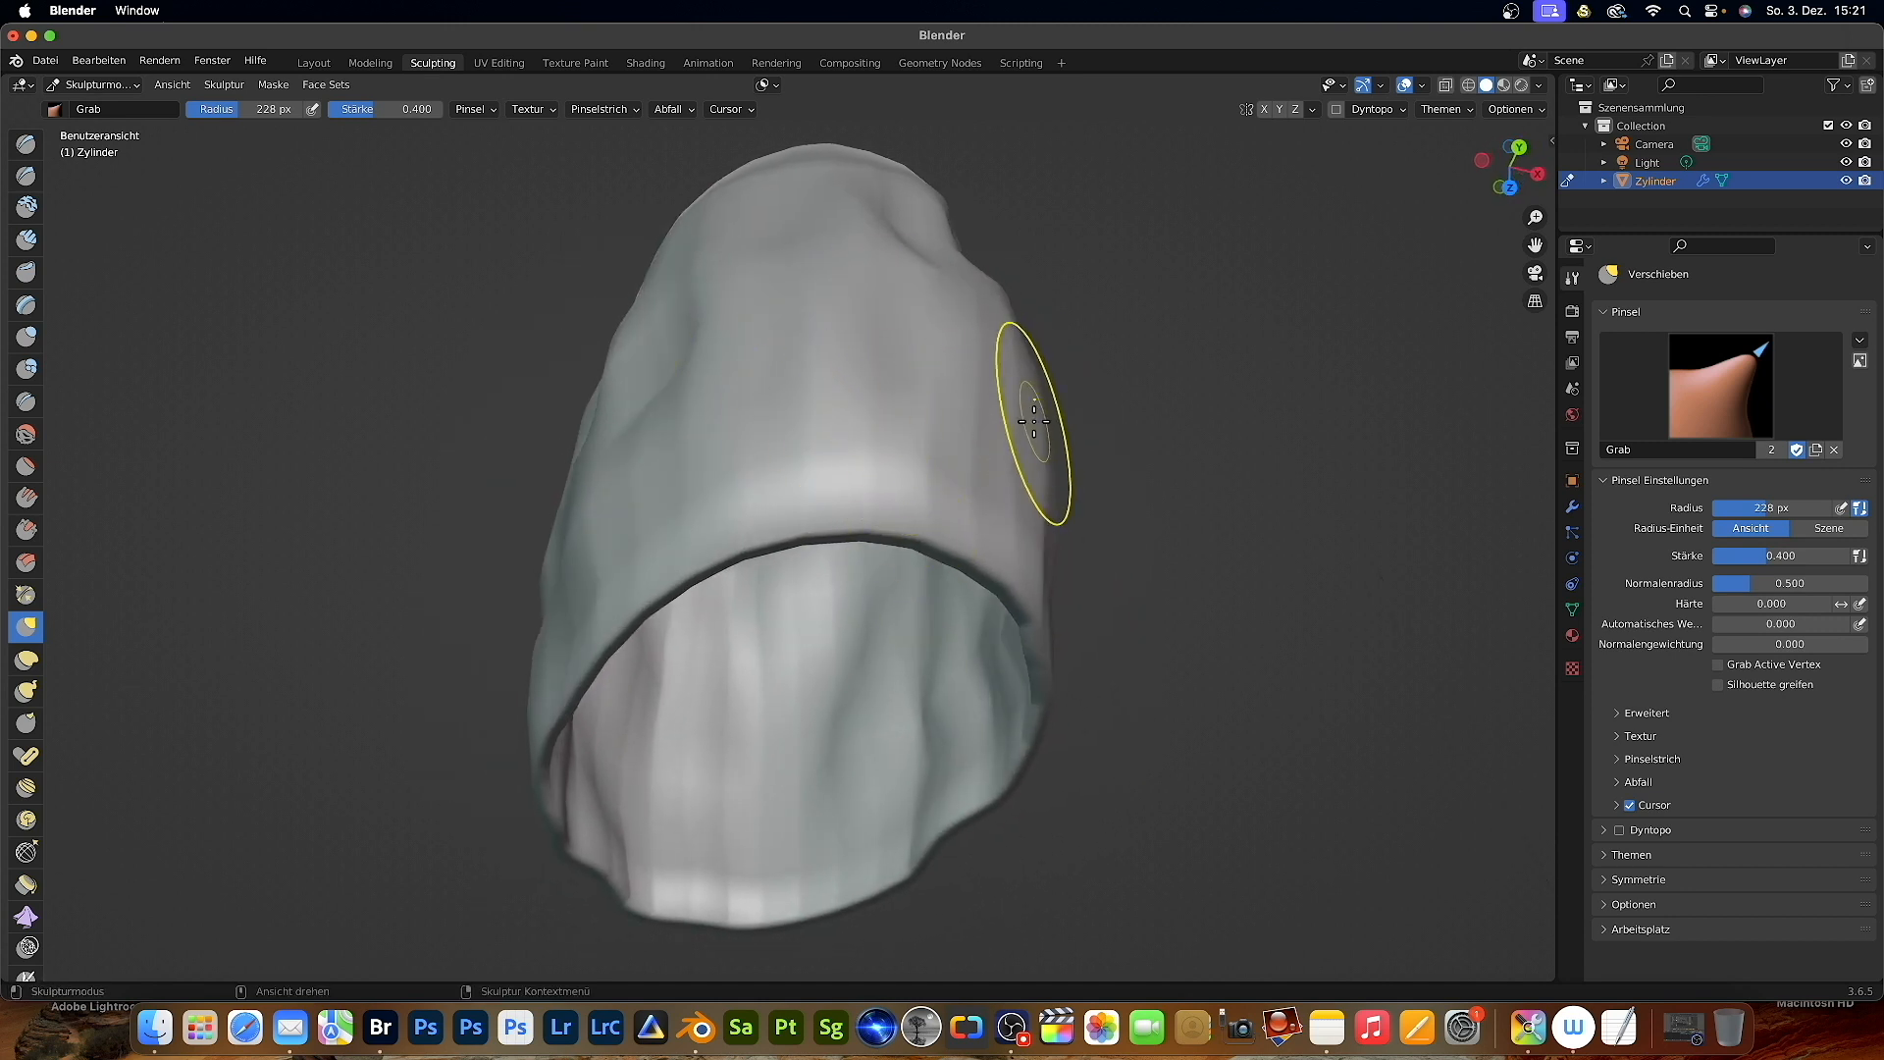
mouse_move(824, 513)
middle_mouse_down()
mouse_move(845, 533)
mouse_move(819, 567)
middle_mouse_up()
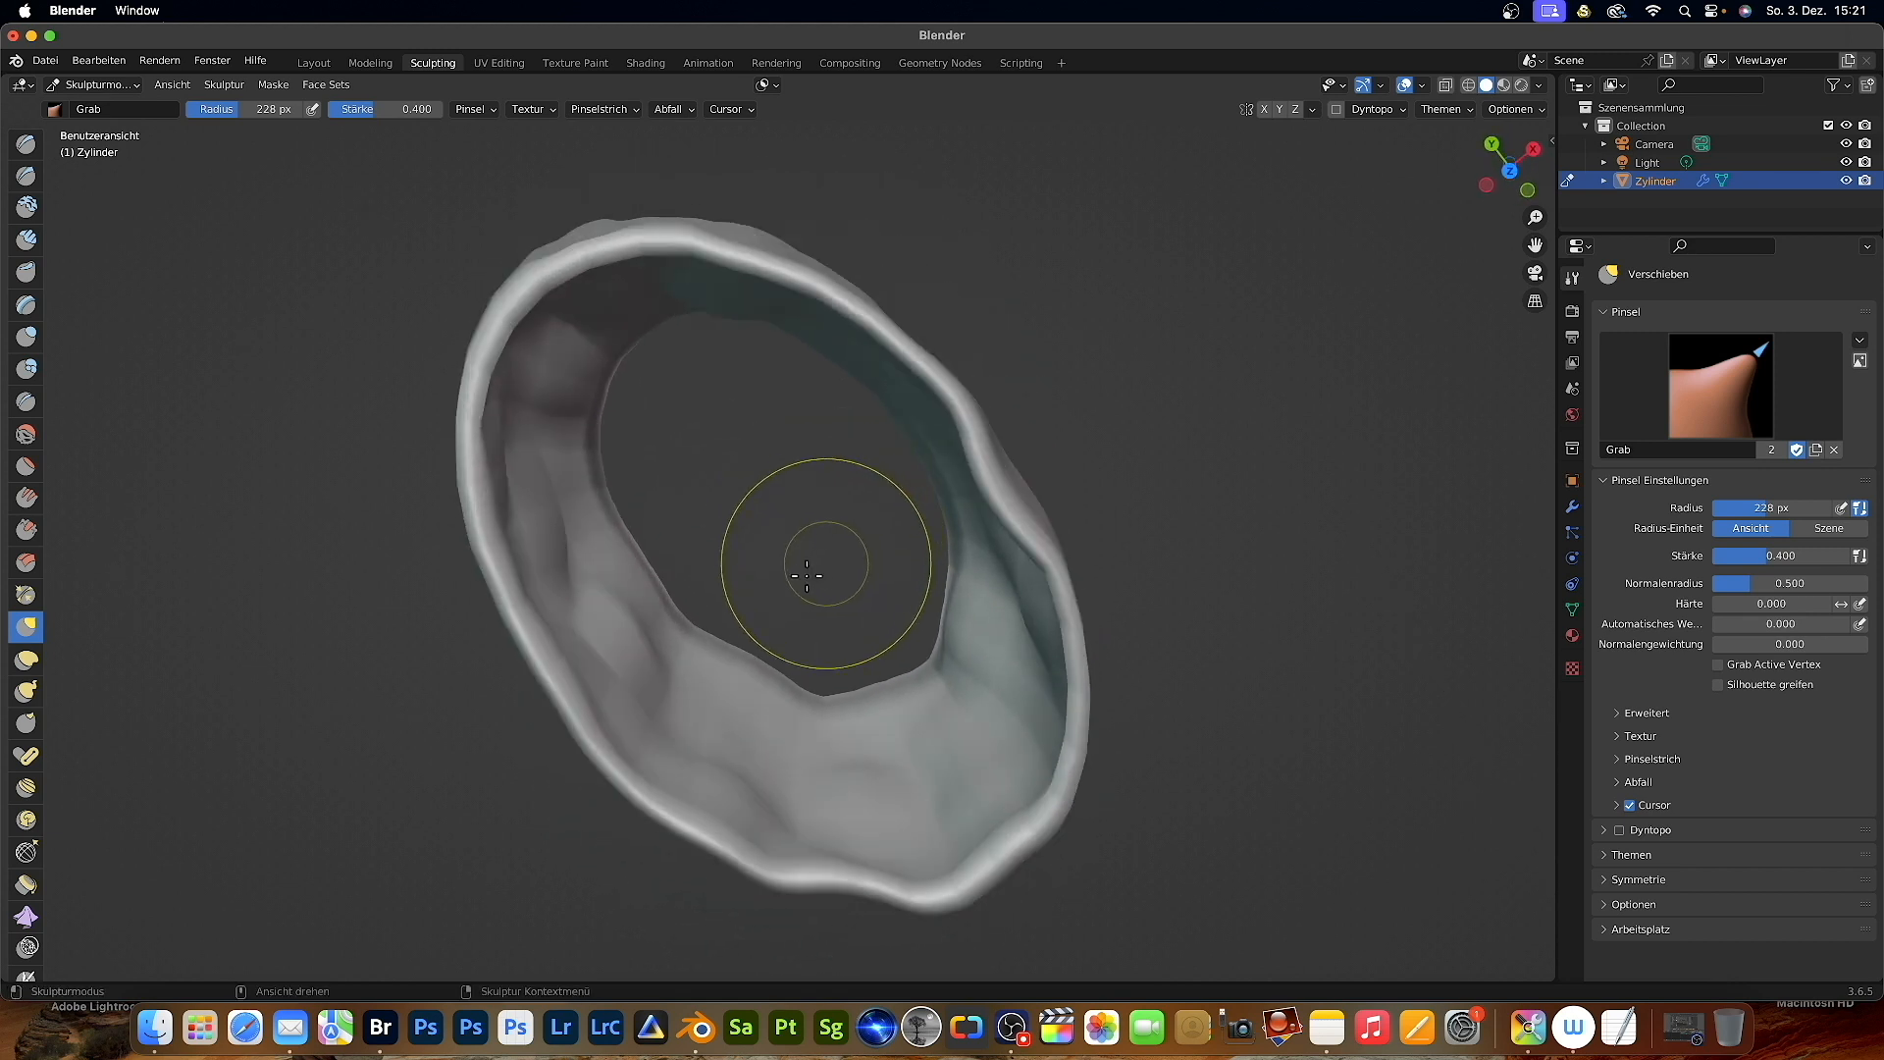
left_click_drag(600, 762, 625, 744)
left_click_drag(679, 834, 750, 756)
left_click_drag(980, 441, 960, 455)
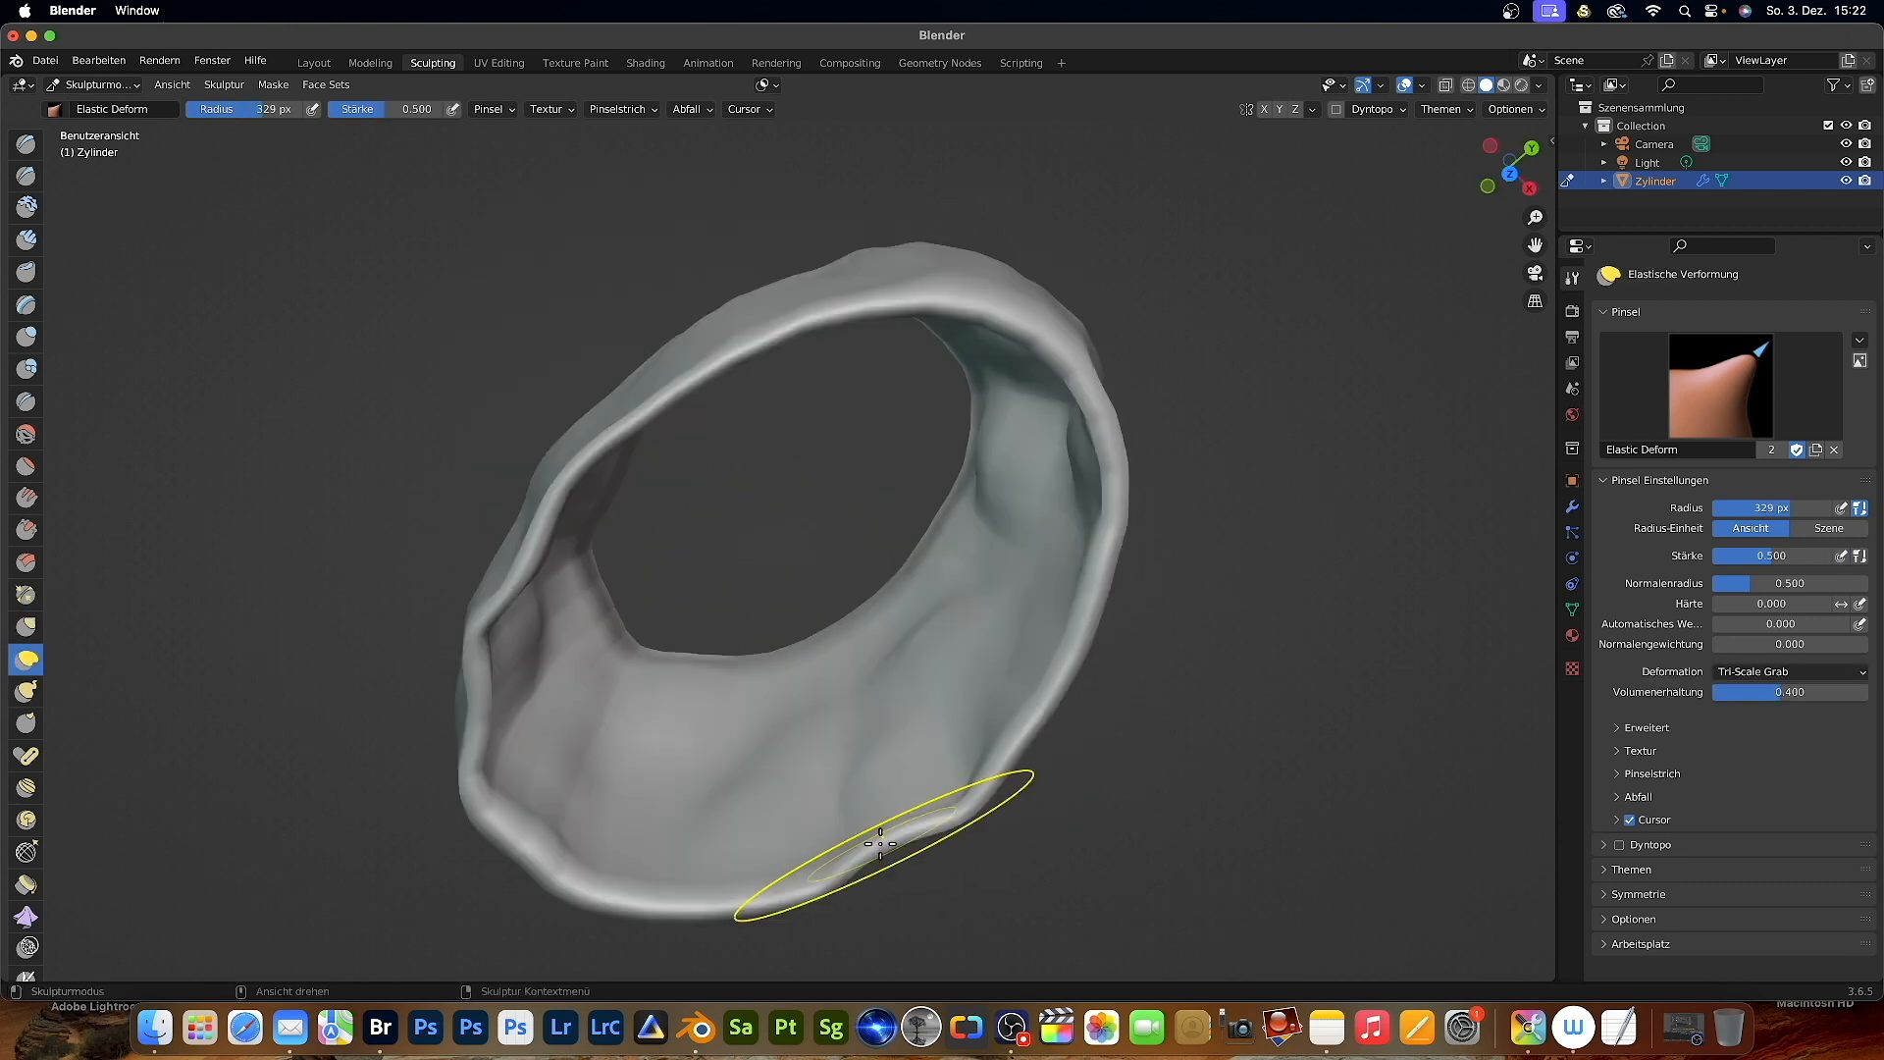
- With the Elastic Deform brush at a radius of 329 px, stretch both ends of the cylinder into a broader, irregular cave shape
mouse_move(871, 842)
middle_mouse_down()
mouse_move(861, 862)
mouse_move(874, 841)
mouse_move(801, 730)
mouse_move(824, 749)
mouse_move(833, 840)
middle_mouse_up()
mouse_move(833, 840)
left_mouse_down()
mouse_move(837, 892)
mouse_move(762, 871)
mouse_move(776, 924)
left_mouse_up()
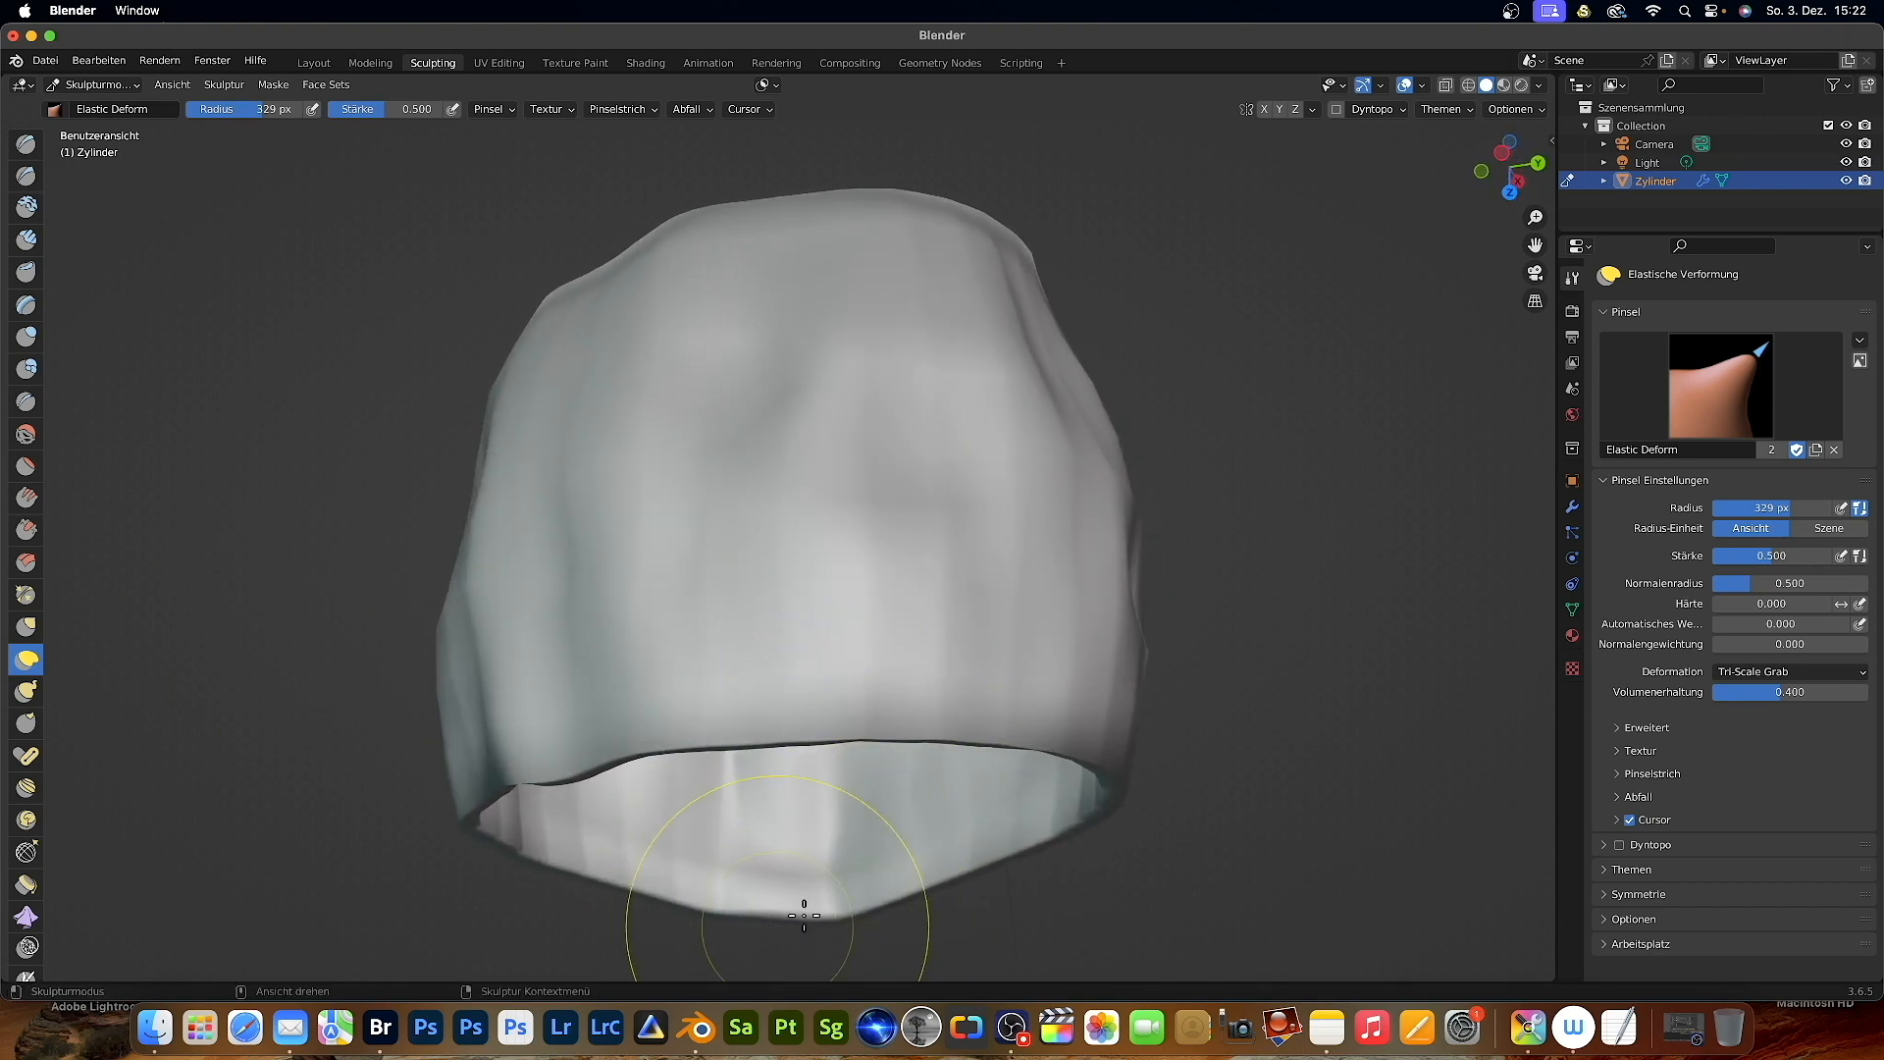
left_click_drag(896, 860, 916, 931)
left_click_drag(704, 867, 667, 932)
middle_click_drag(857, 896, 811, 887)
left_click_drag(880, 189, 945, 174)
mouse_move(646, 178)
left_mouse_down()
mouse_move(593, 210)
mouse_move(574, 187)
left_mouse_up()
middle_click_drag(802, 365, 800, 356)
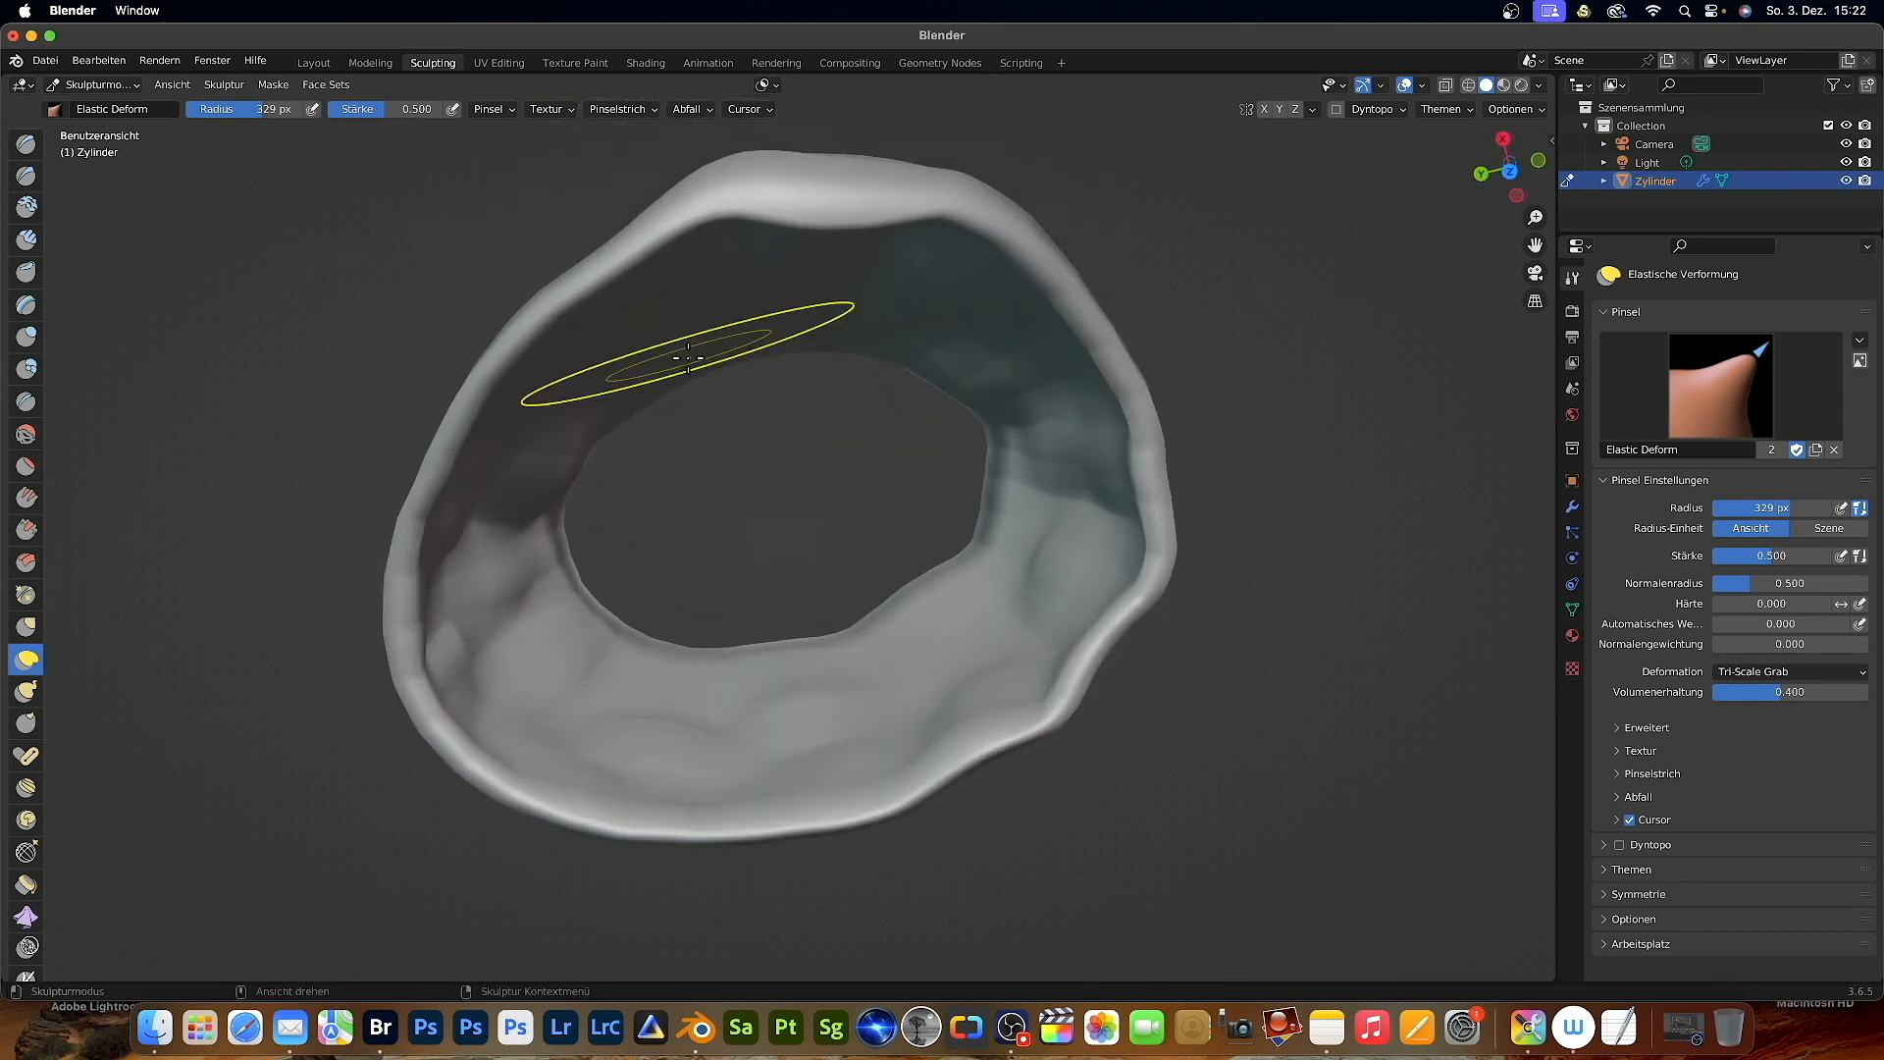
left_click_drag(627, 719, 651, 673)
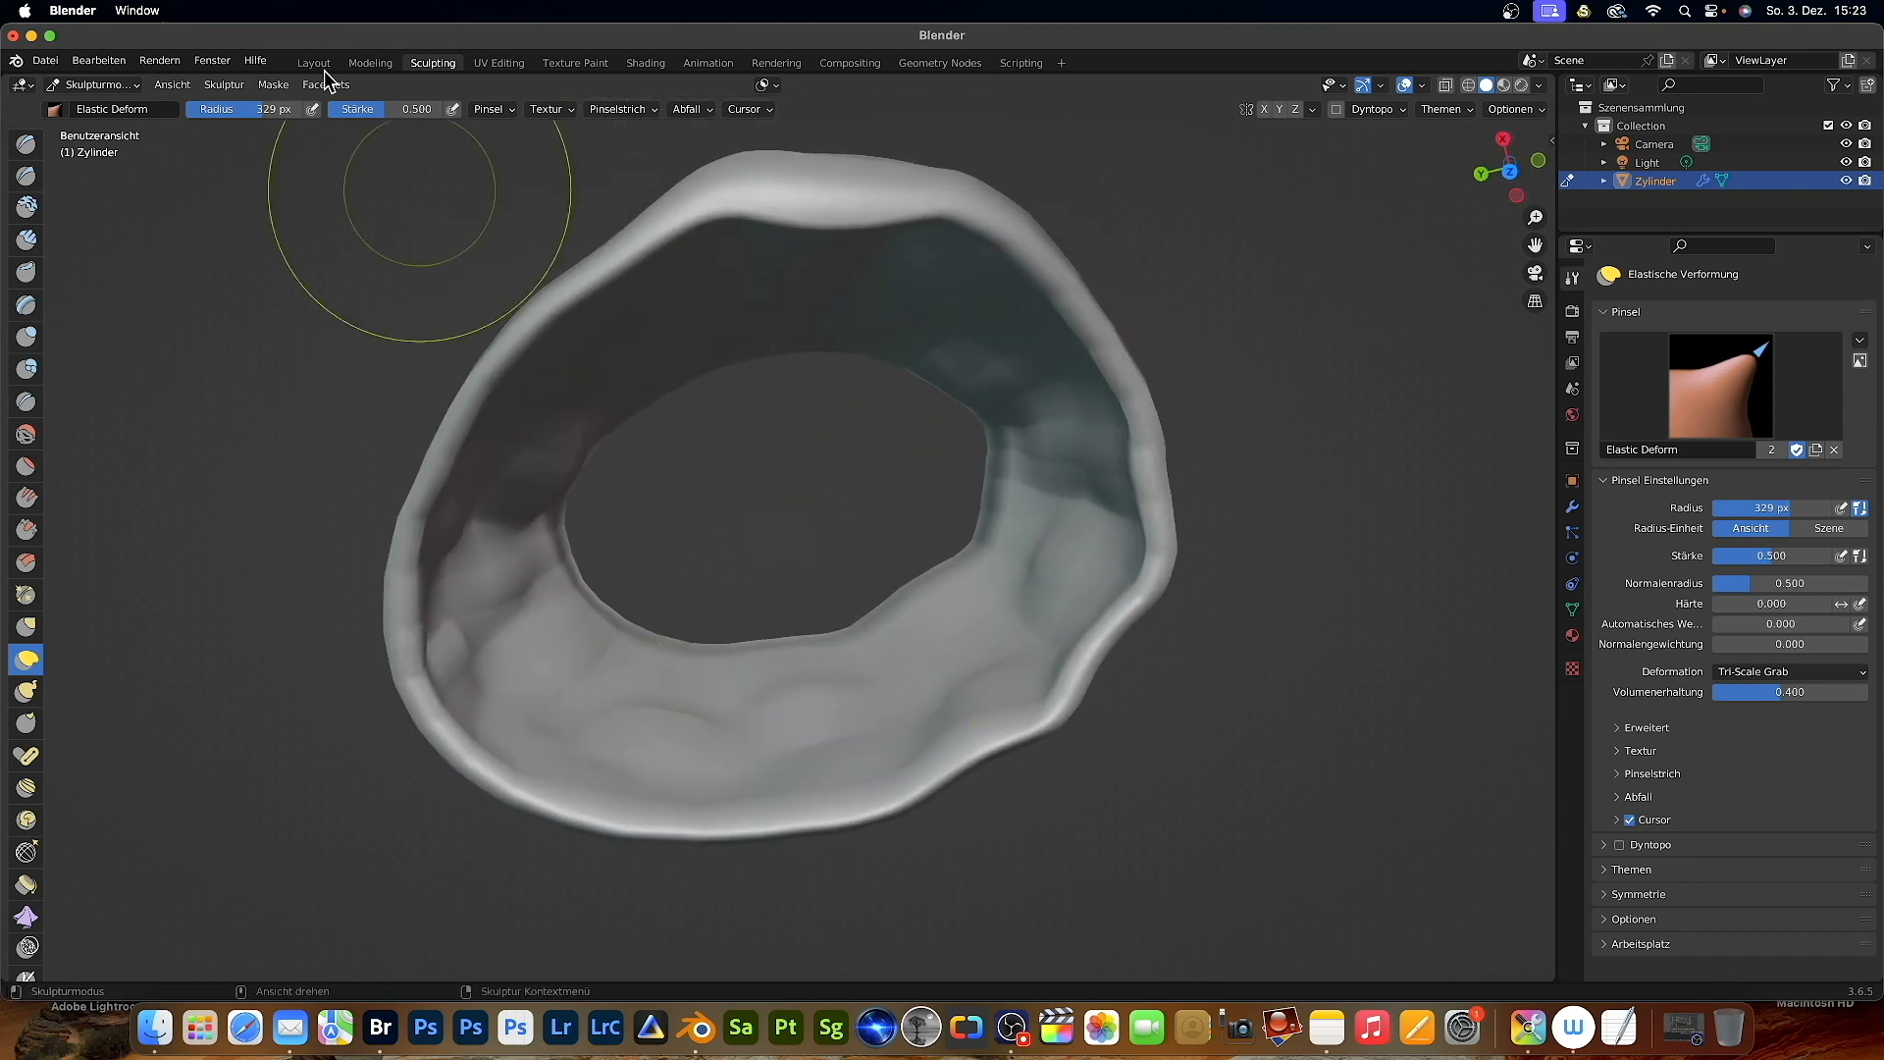
- Start a Wavefront OBJ export to the Desktop and create a new folder there named Blender
left_click(45, 61)
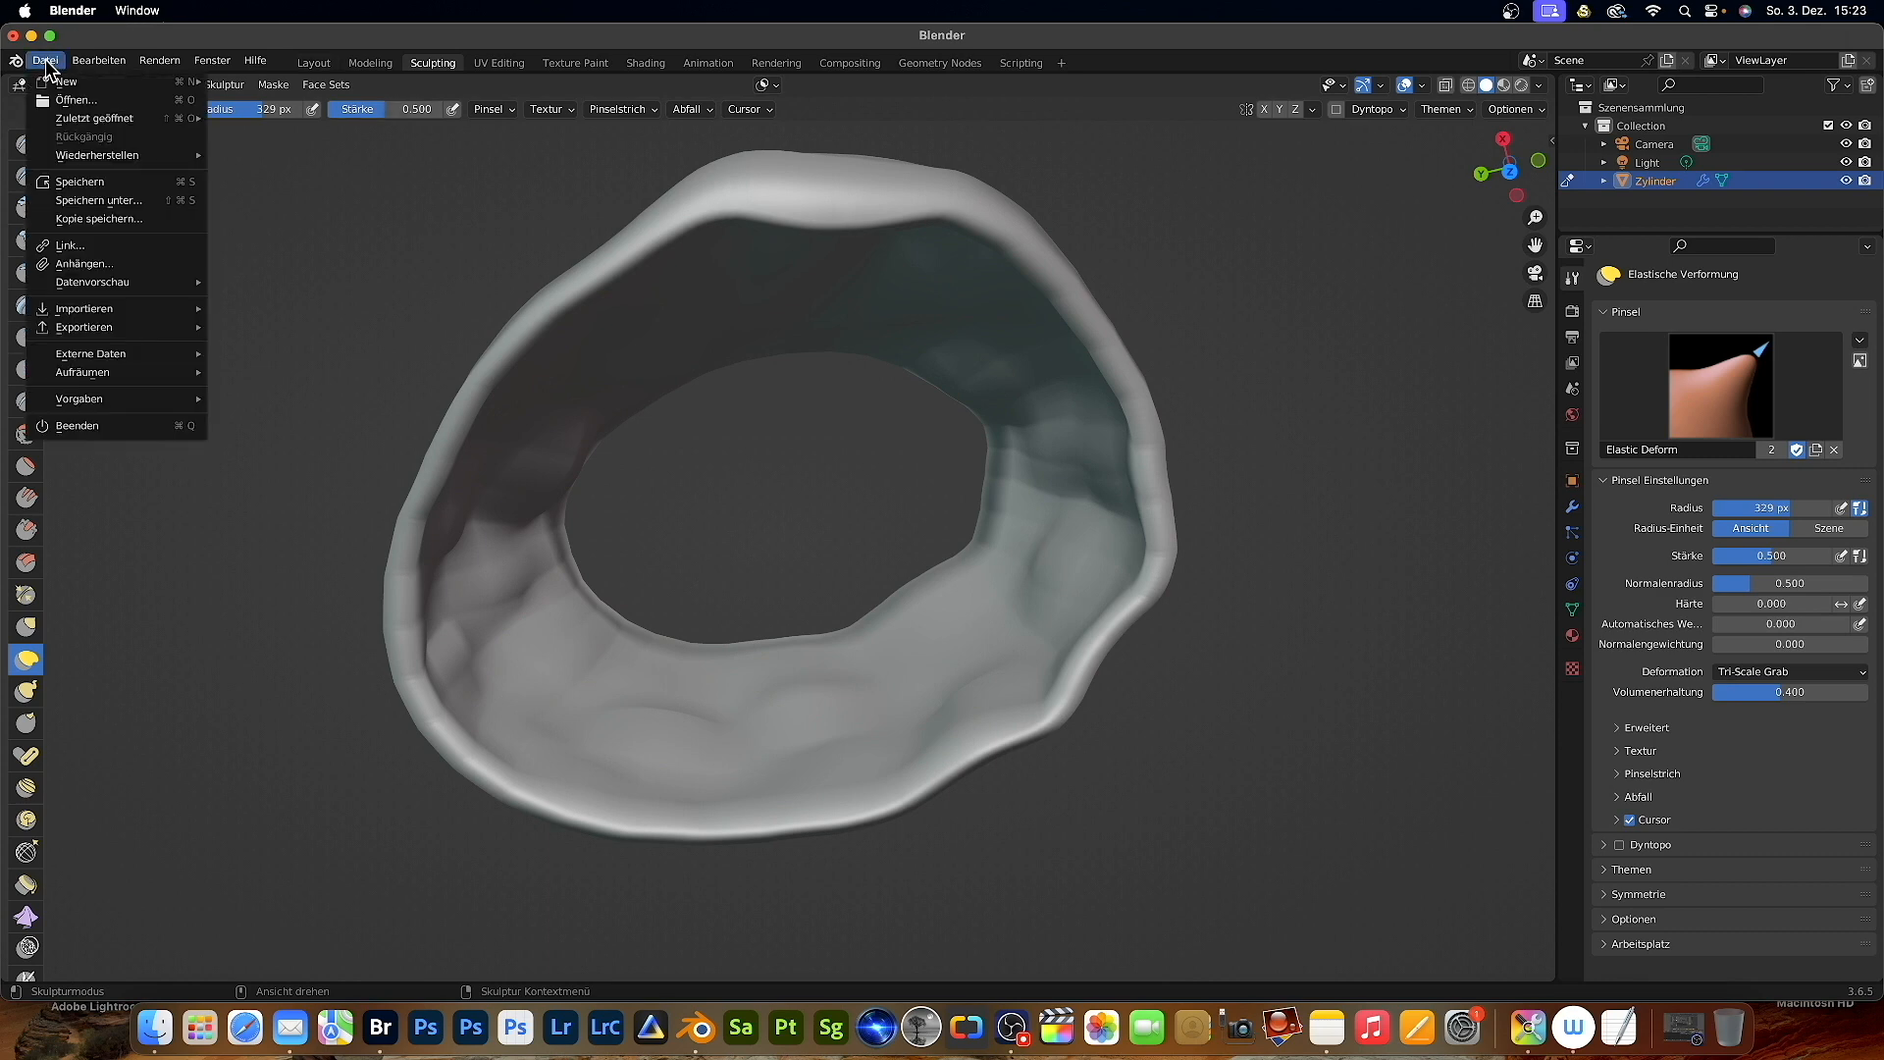
mouse_move(88, 330)
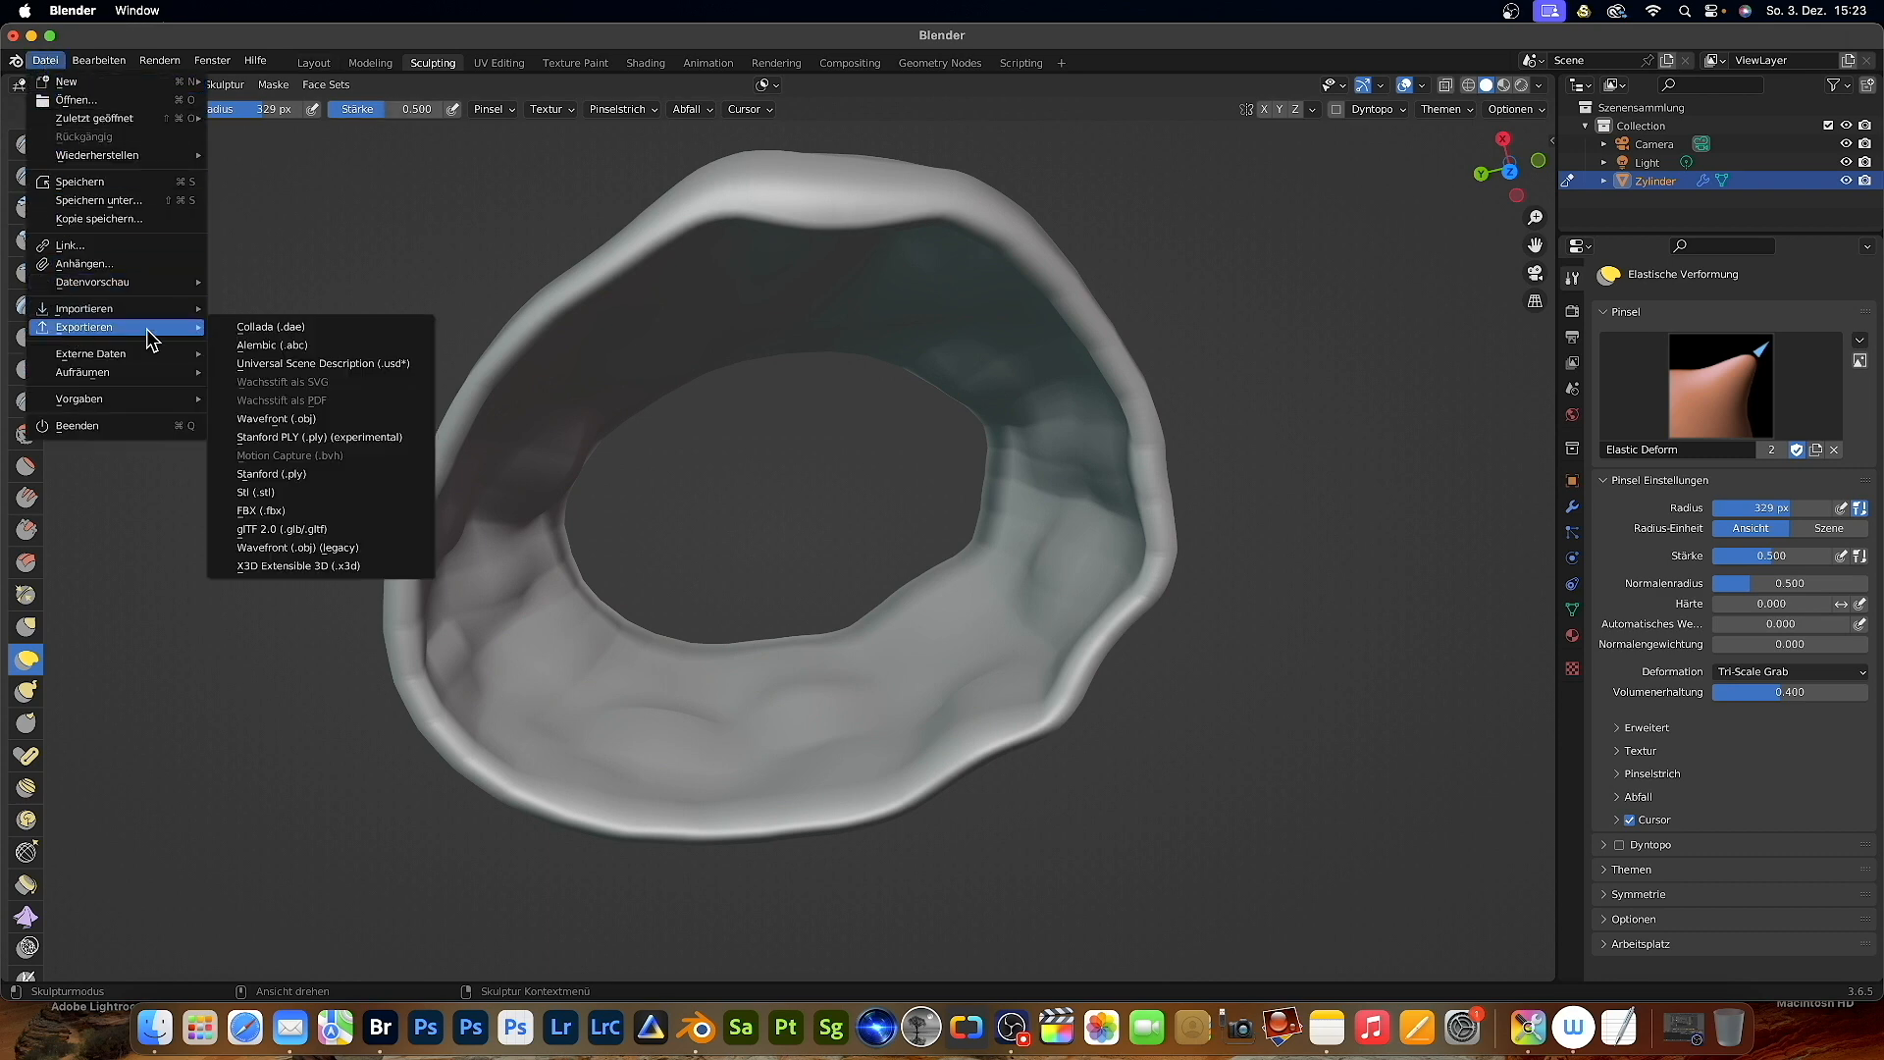
left_click(276, 419)
left_click(517, 409)
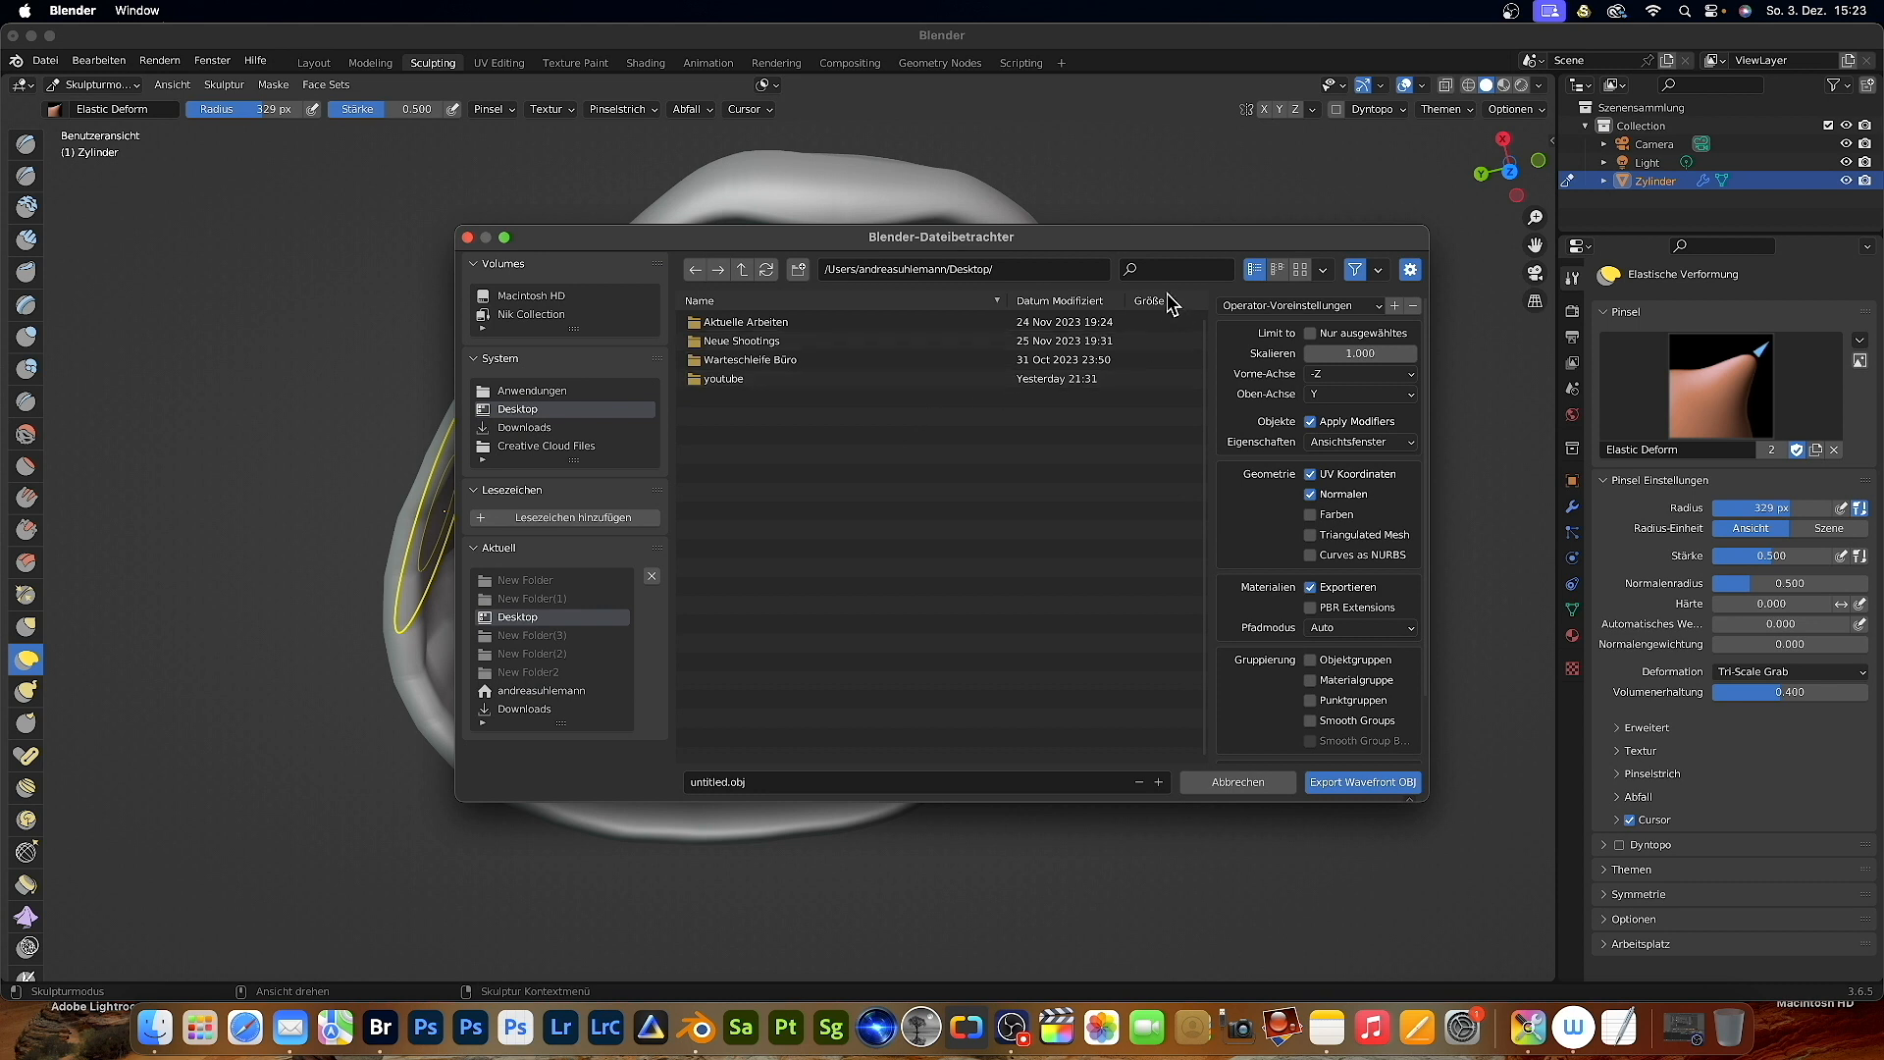
left_click(798, 269)
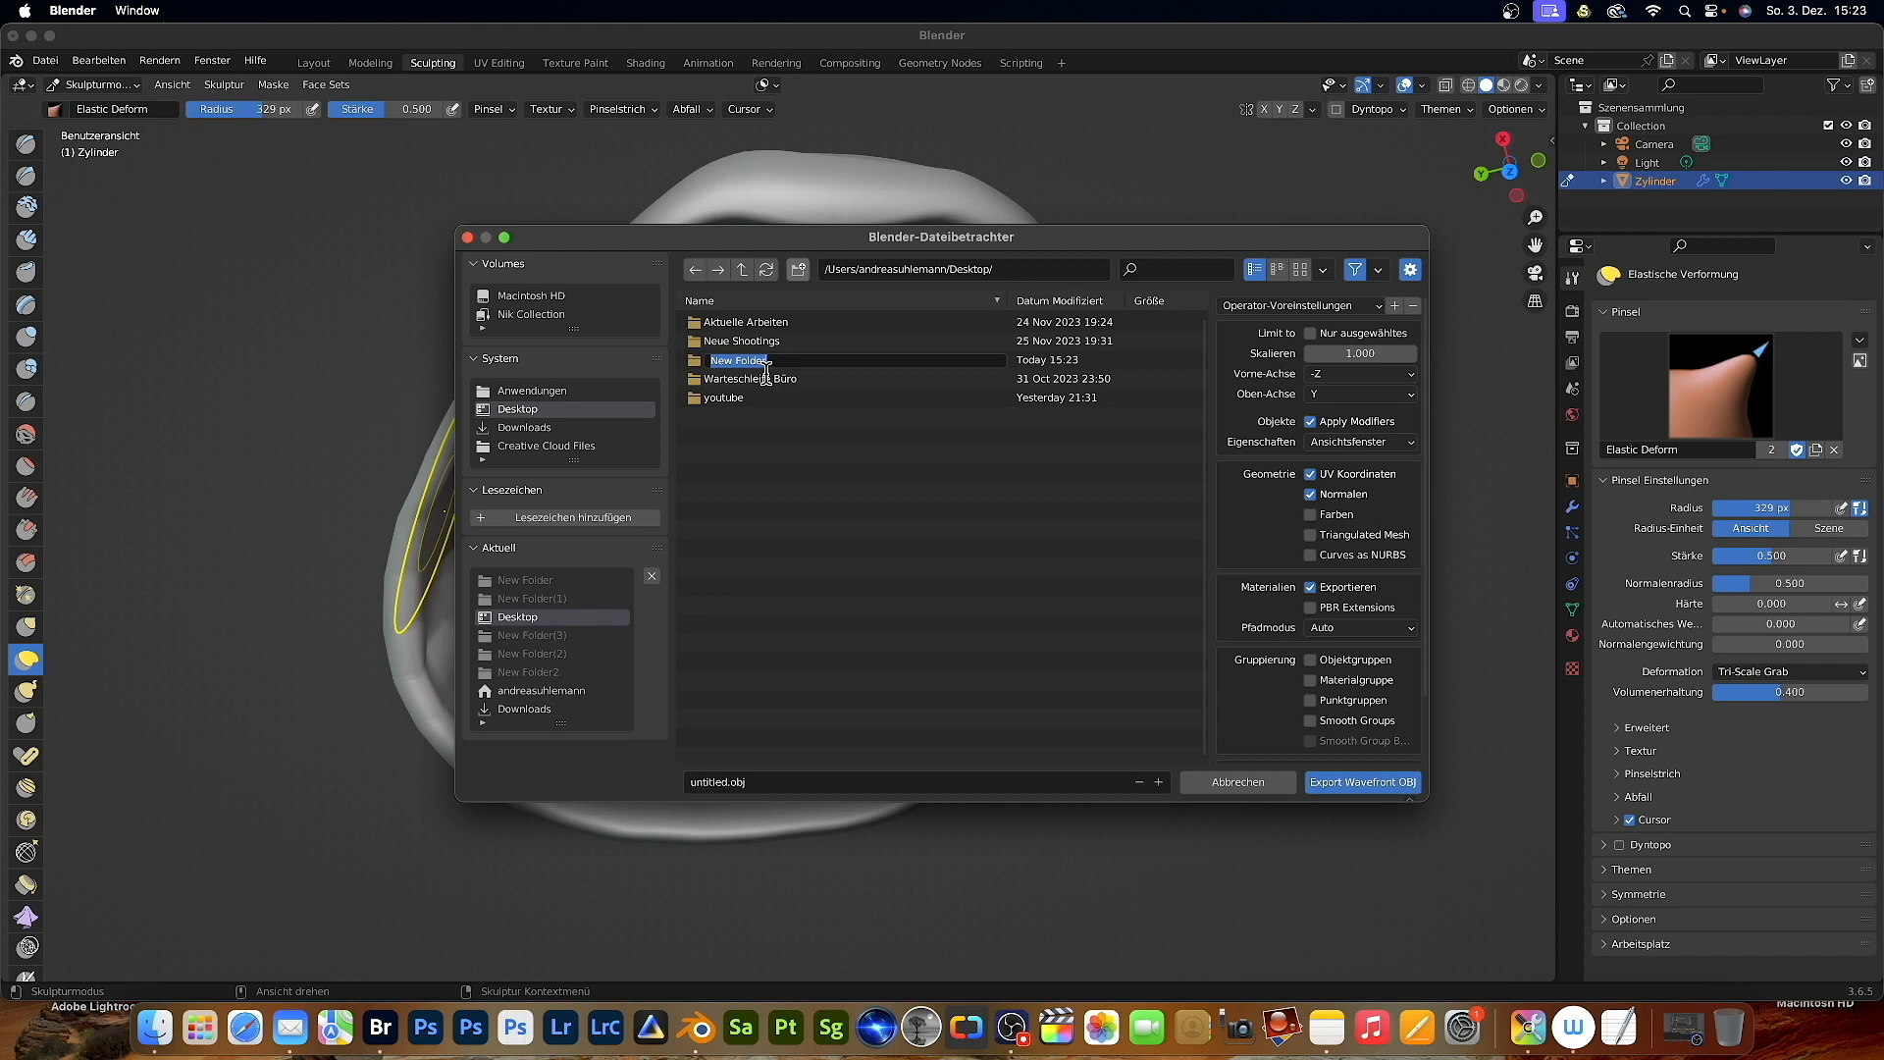
type("Blender")
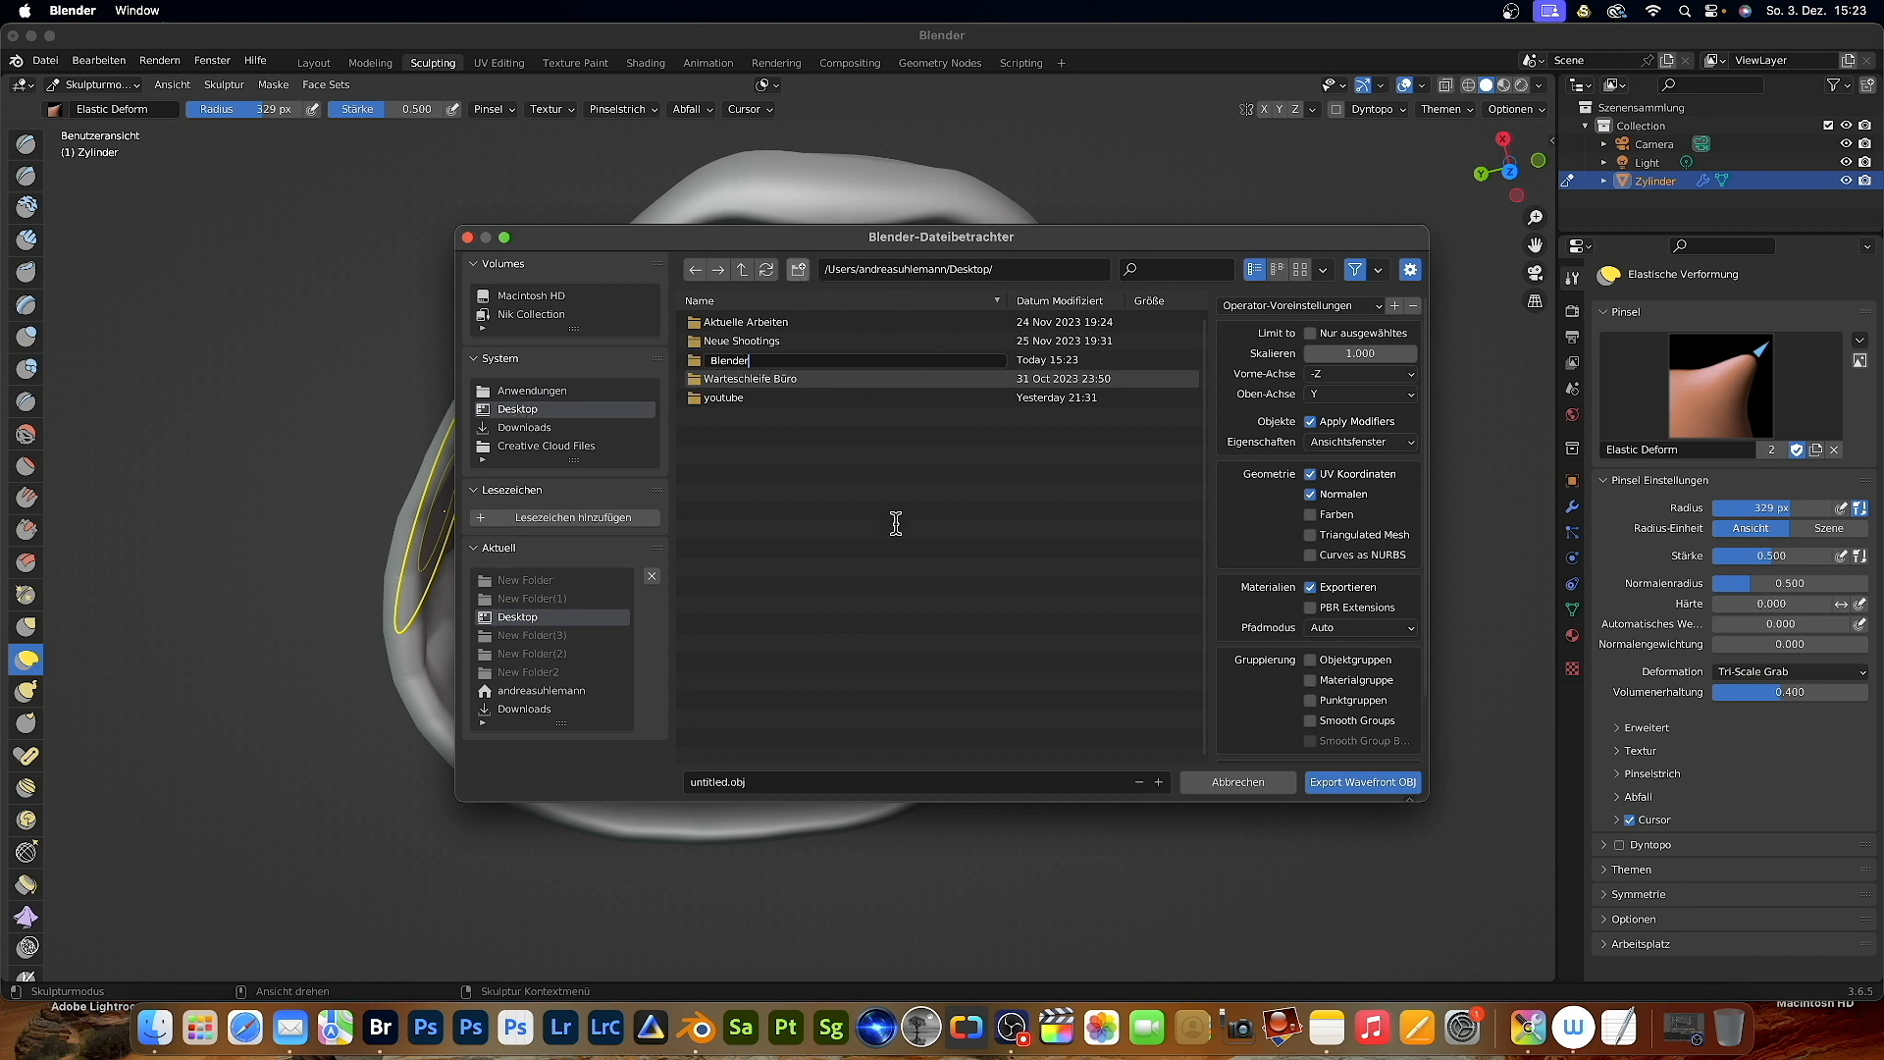
key("Return")
- Export the sculpted cylinder as untitled.obj and quit Blender
left_click(1359, 783)
left_click(1359, 783)
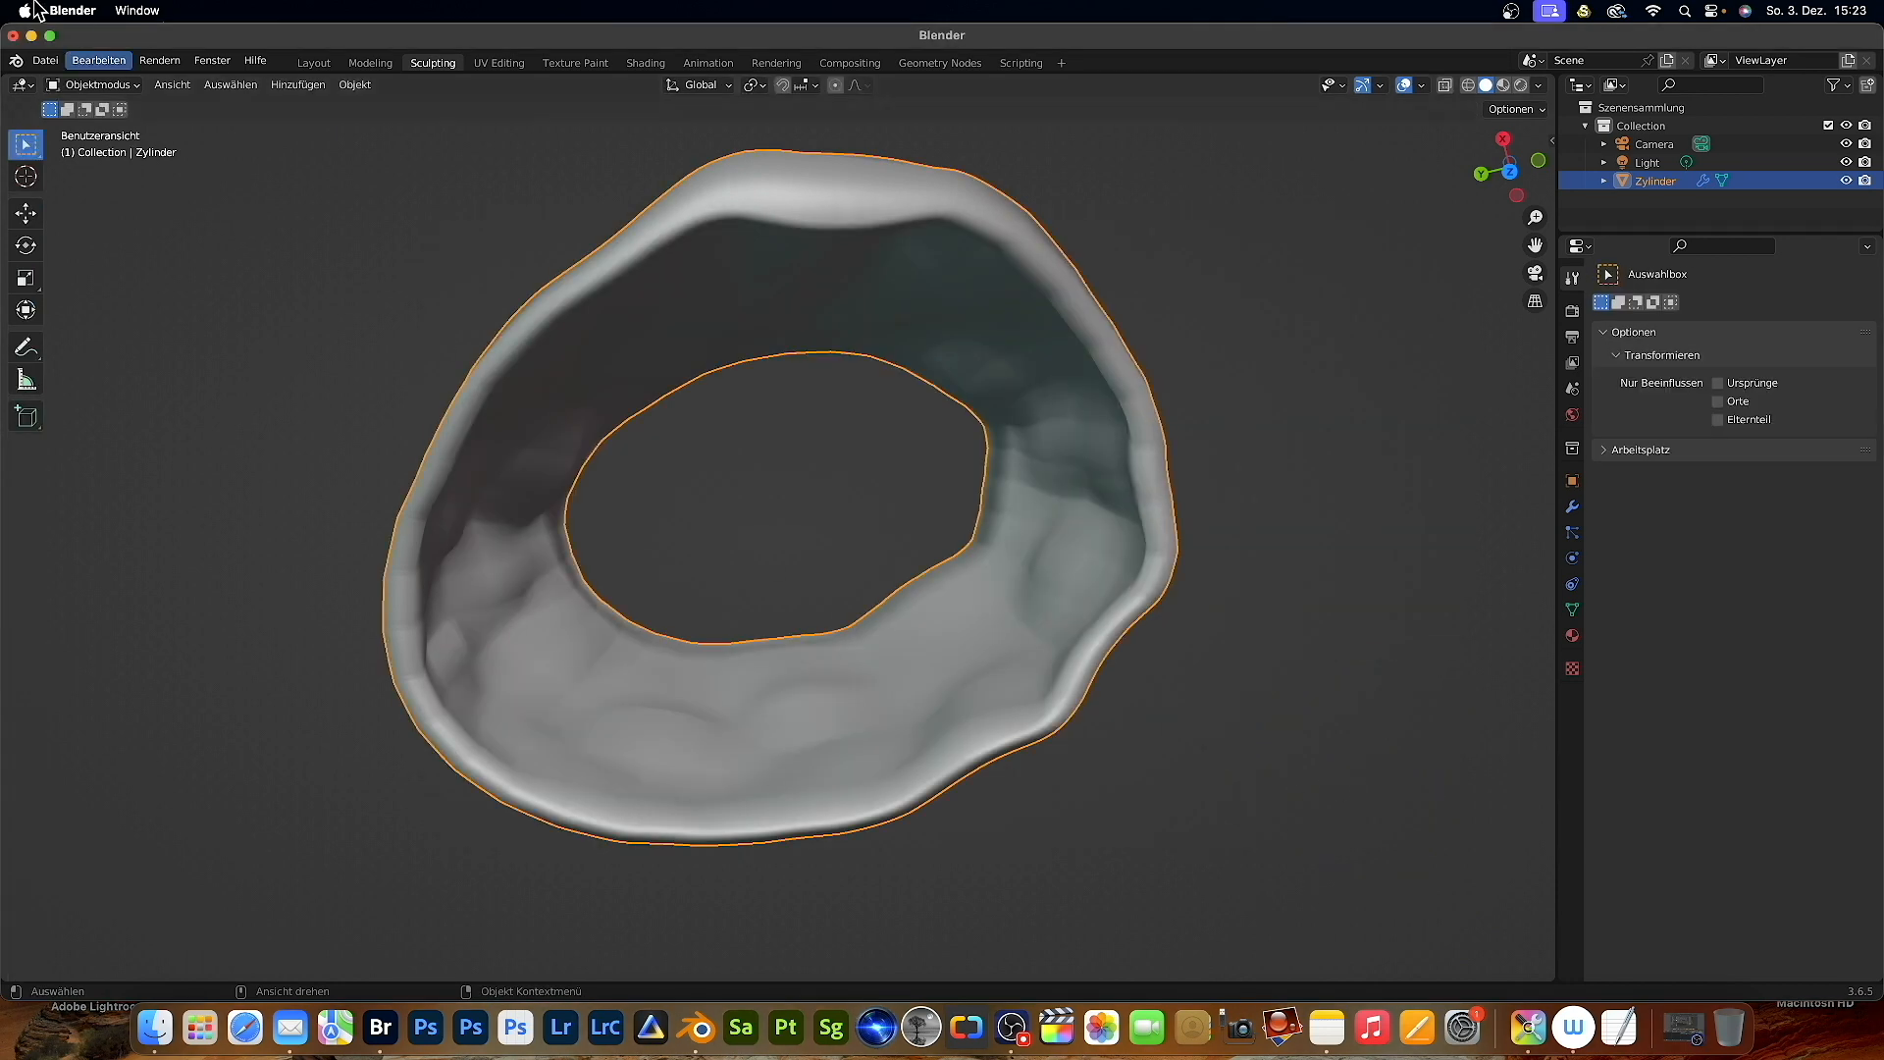
left_click(81, 11)
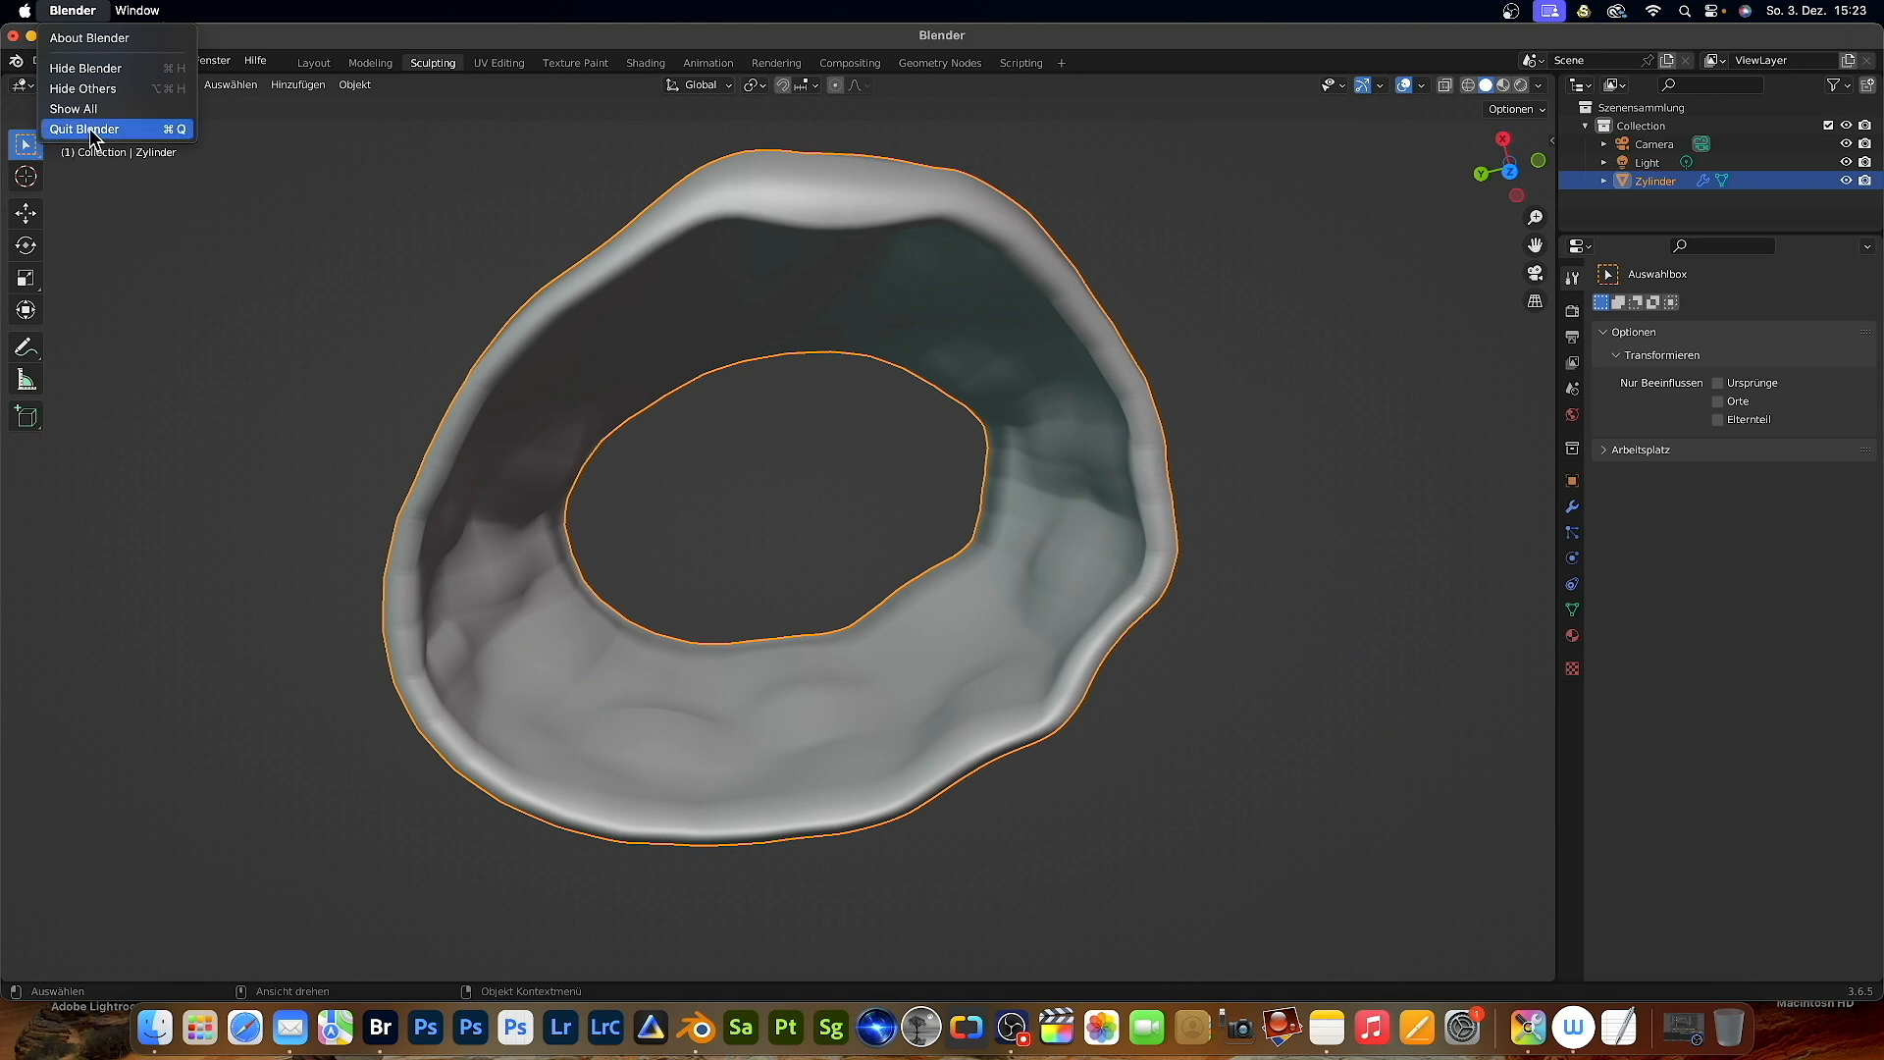
left_click(90, 130)
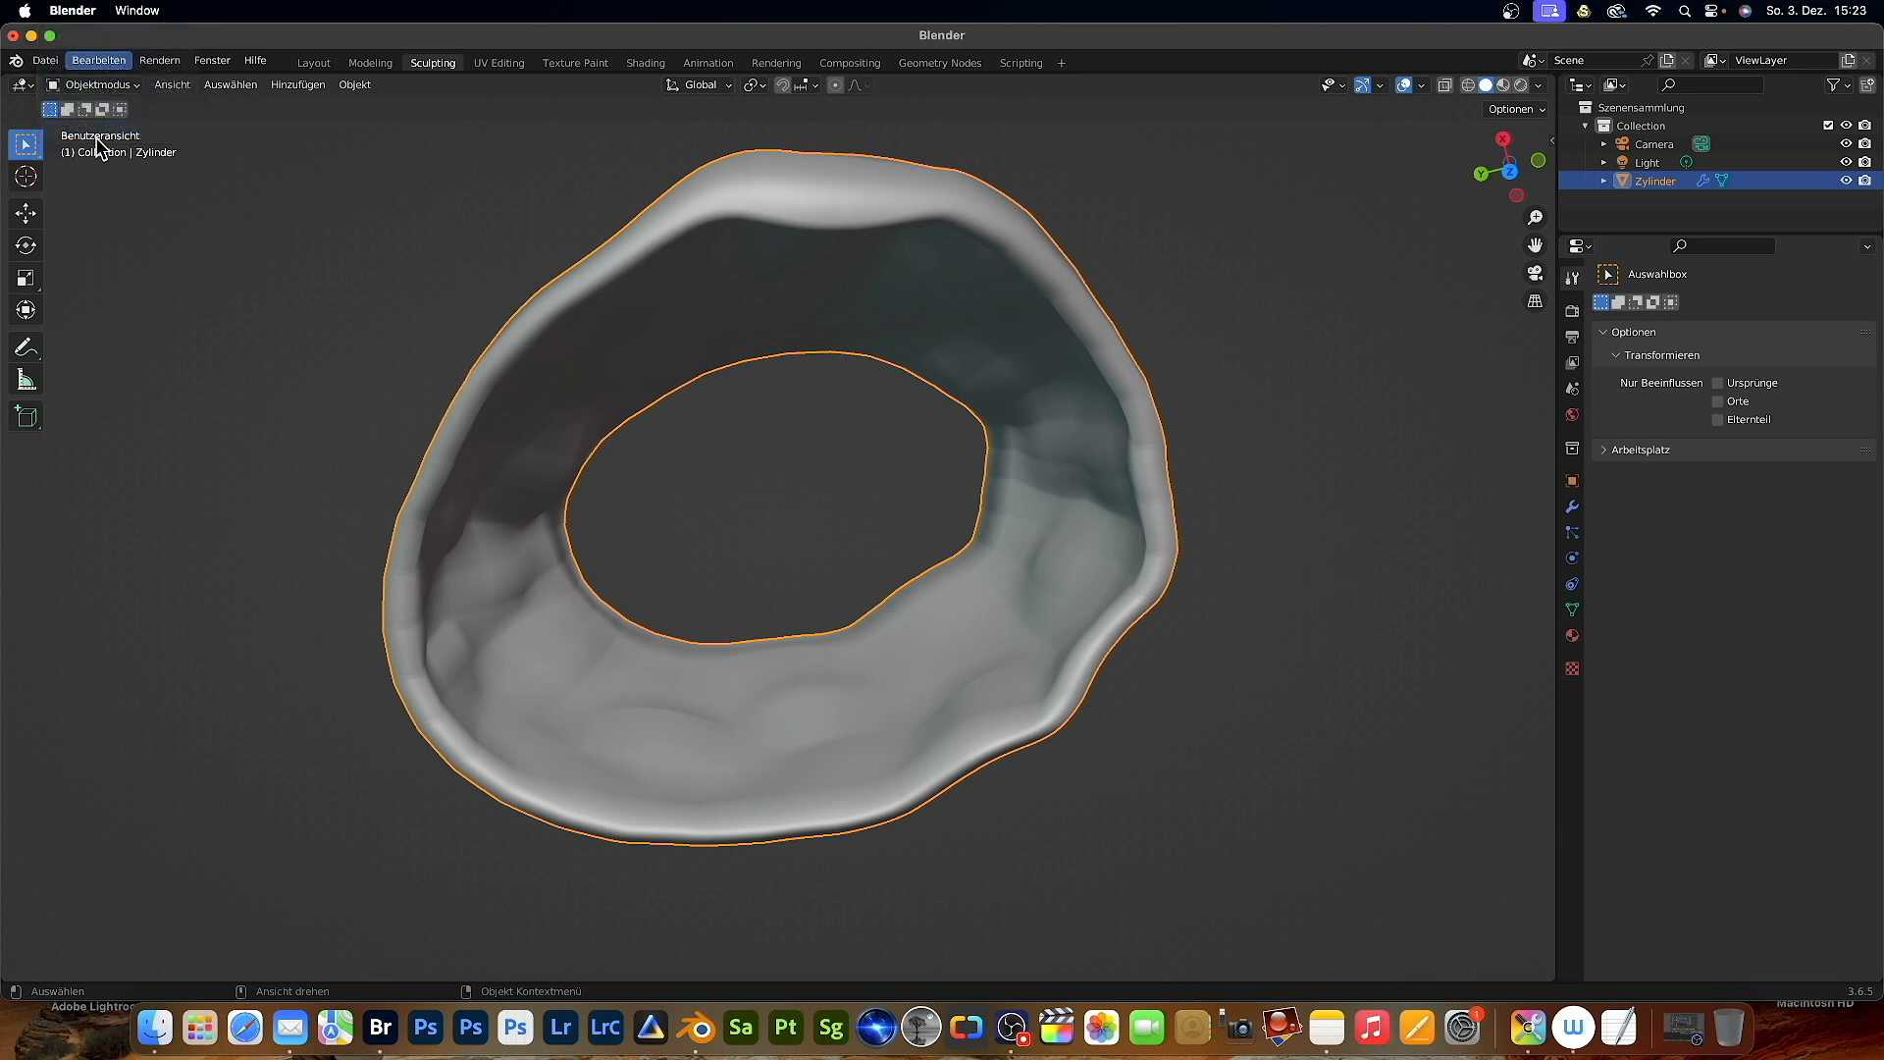
- Finish closing Blender, place the Blender folder beside Hintergrund.jpg on the desktop and check the exported files inside it
left_click(891, 559)
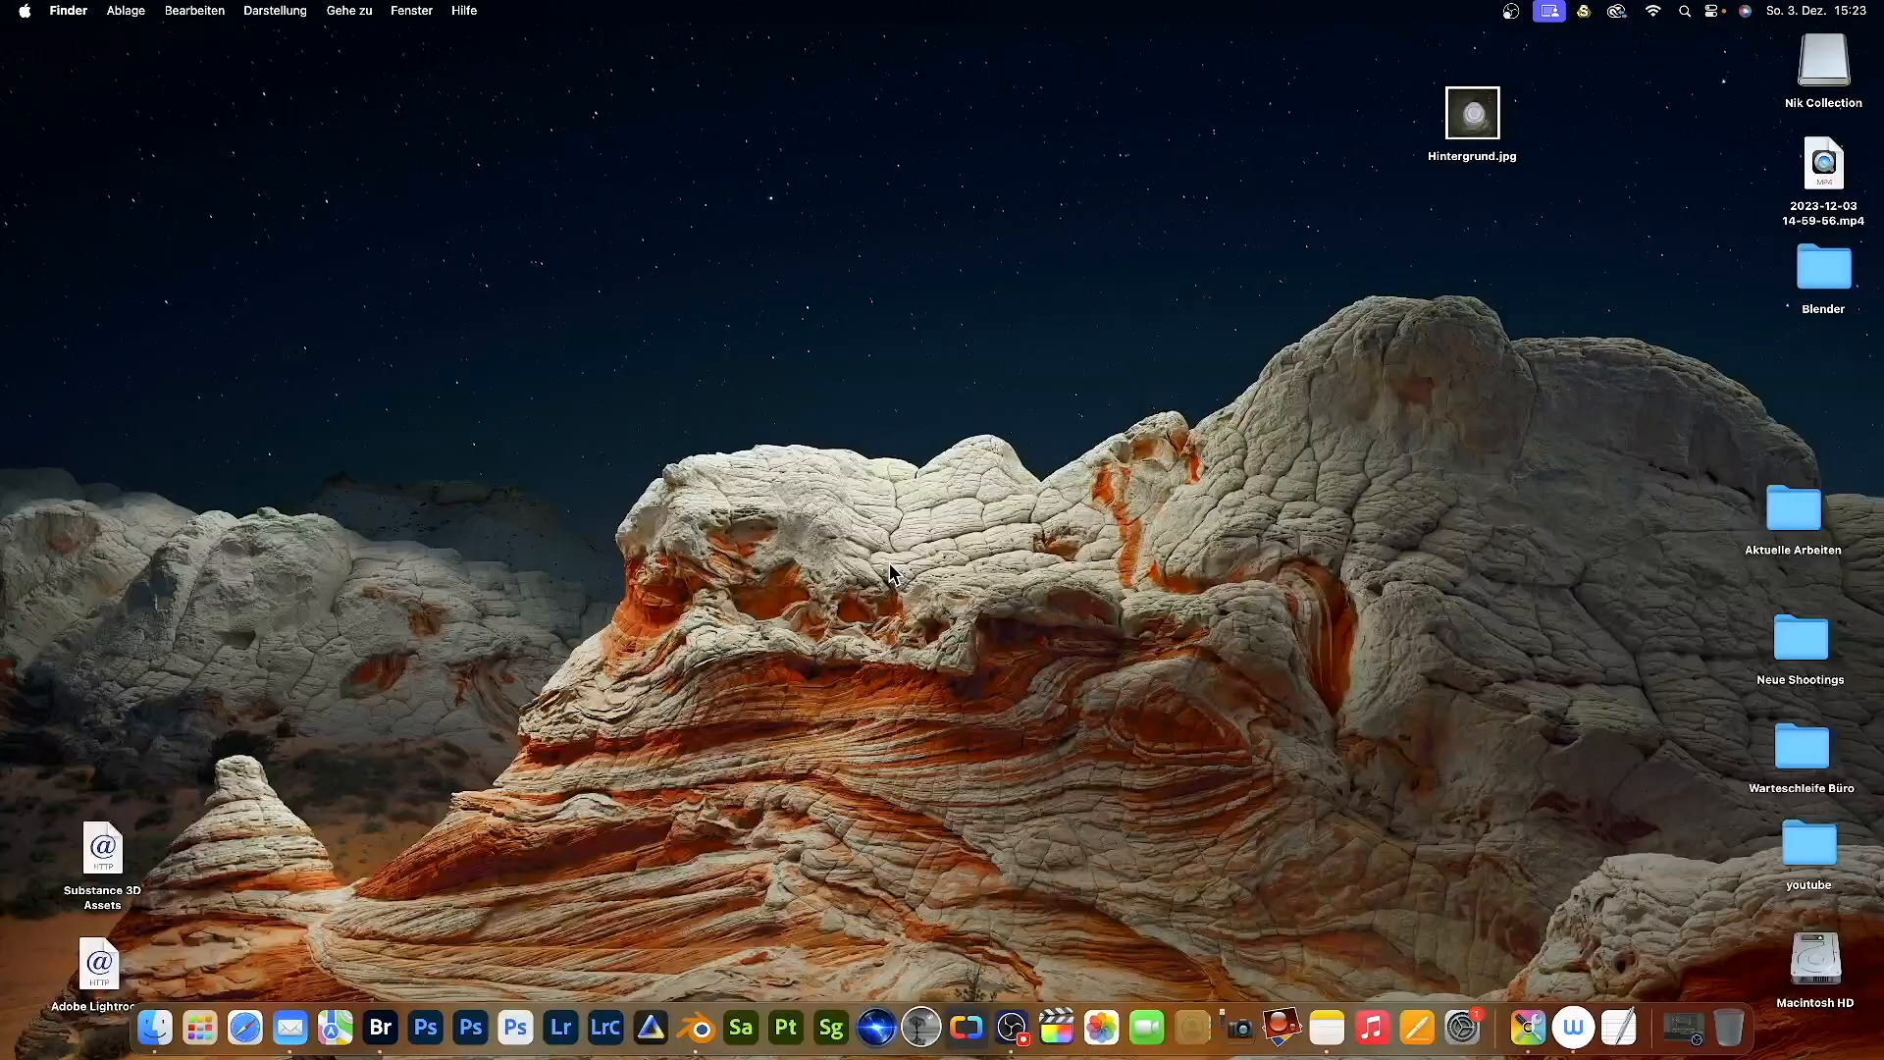
left_click_drag(1830, 294, 1199, 69)
left_click(1475, 114)
left_click_drag(1475, 114, 1297, 69)
left_click(1358, 192)
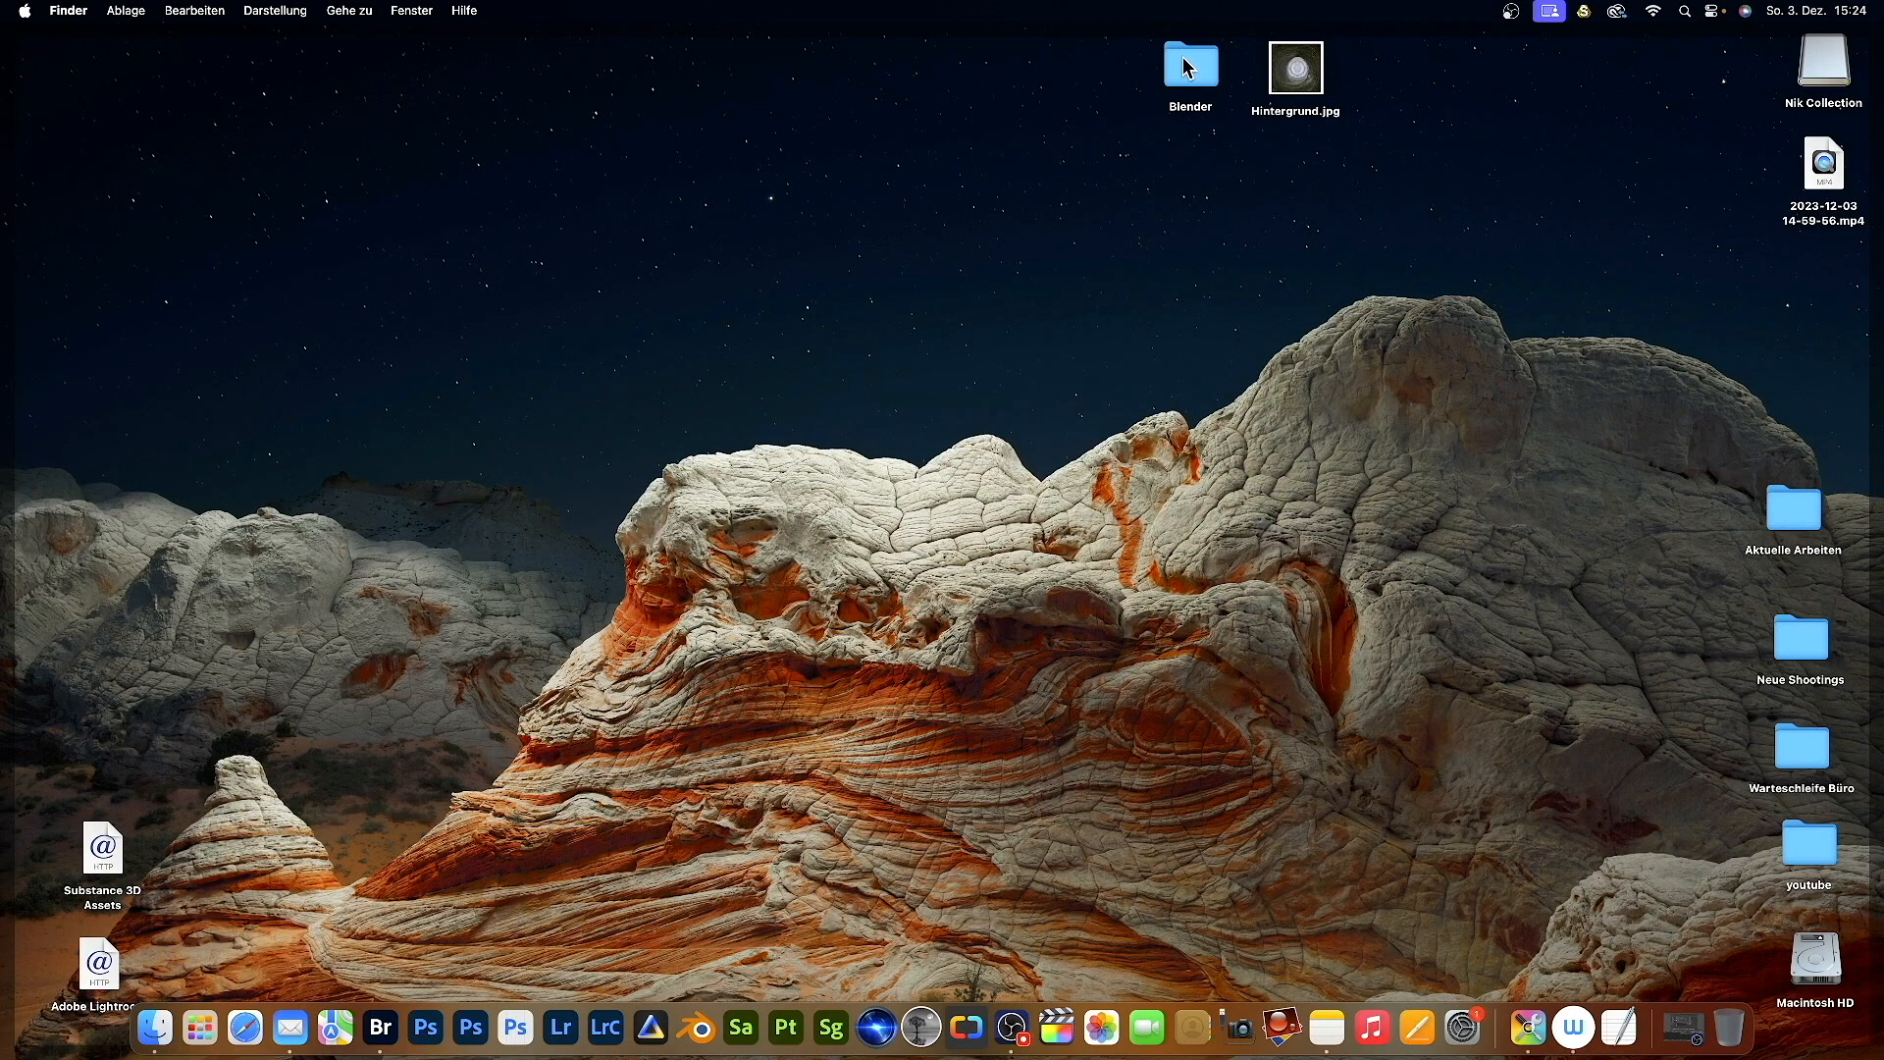
double_click(1187, 67)
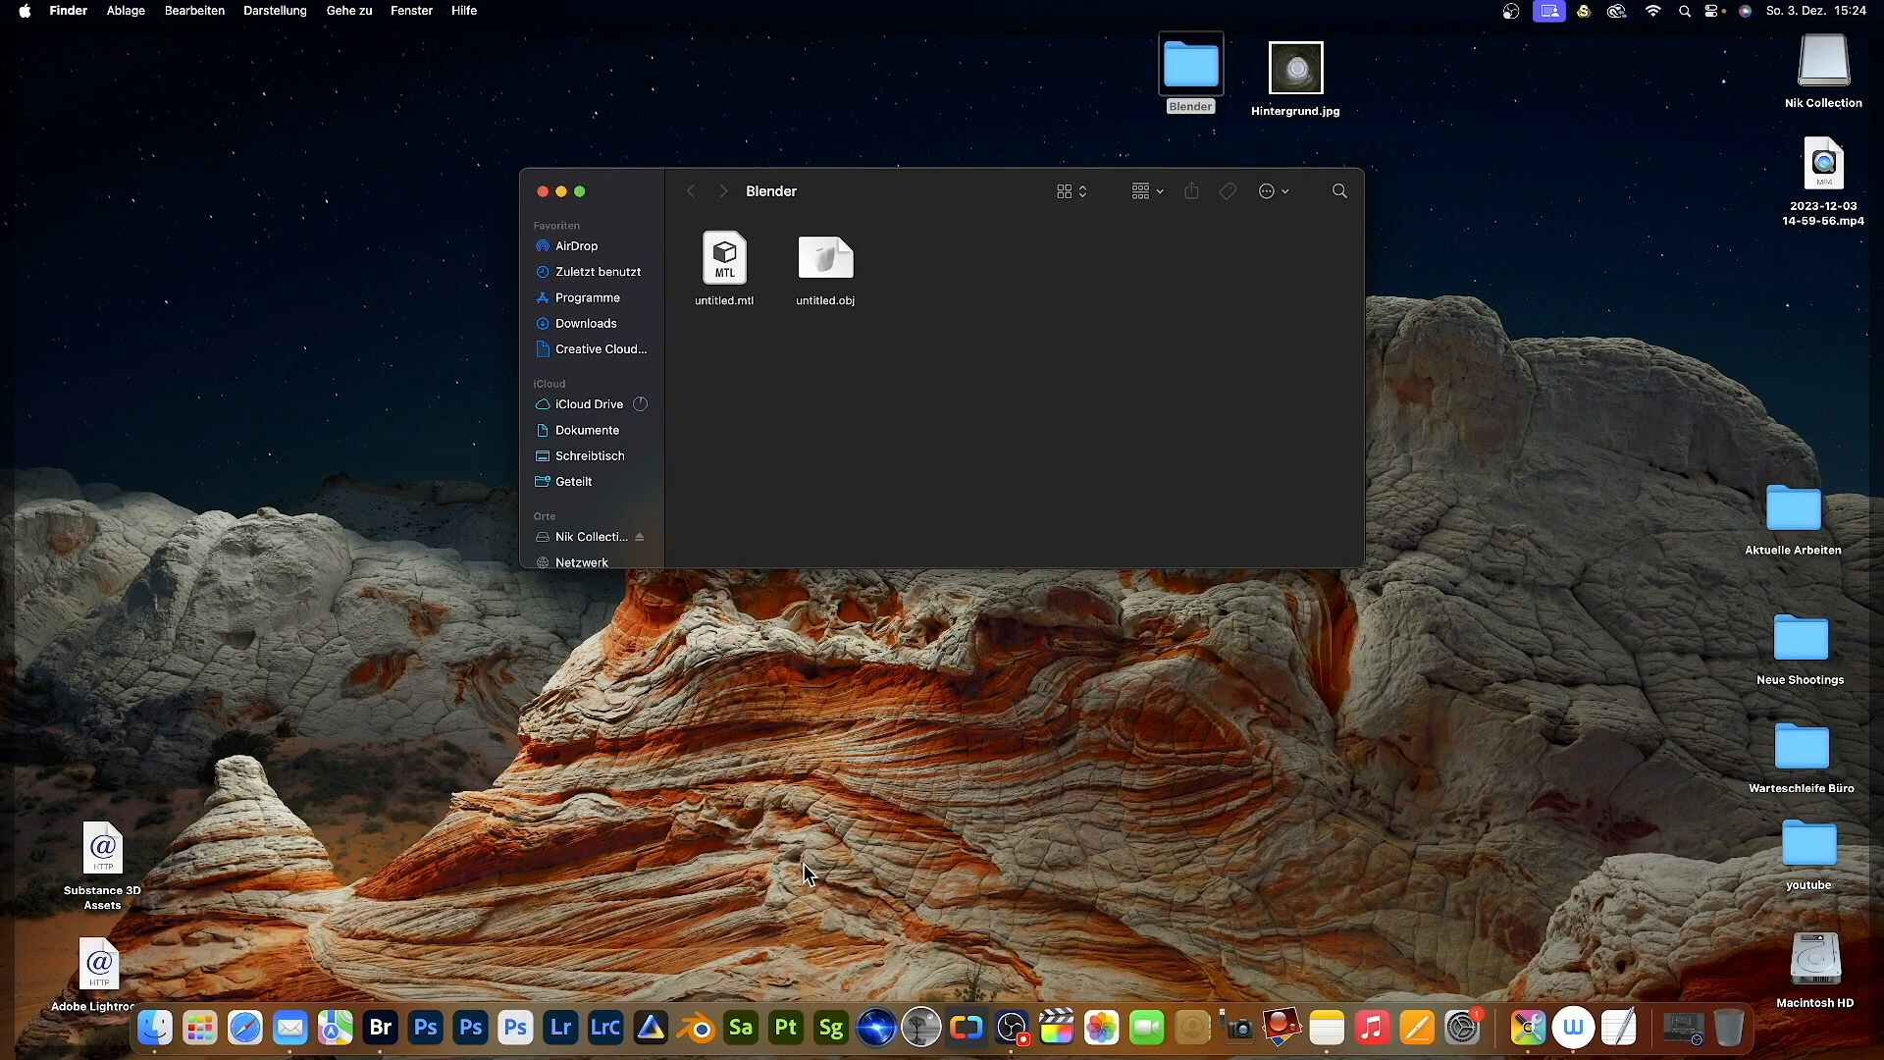
left_click(543, 192)
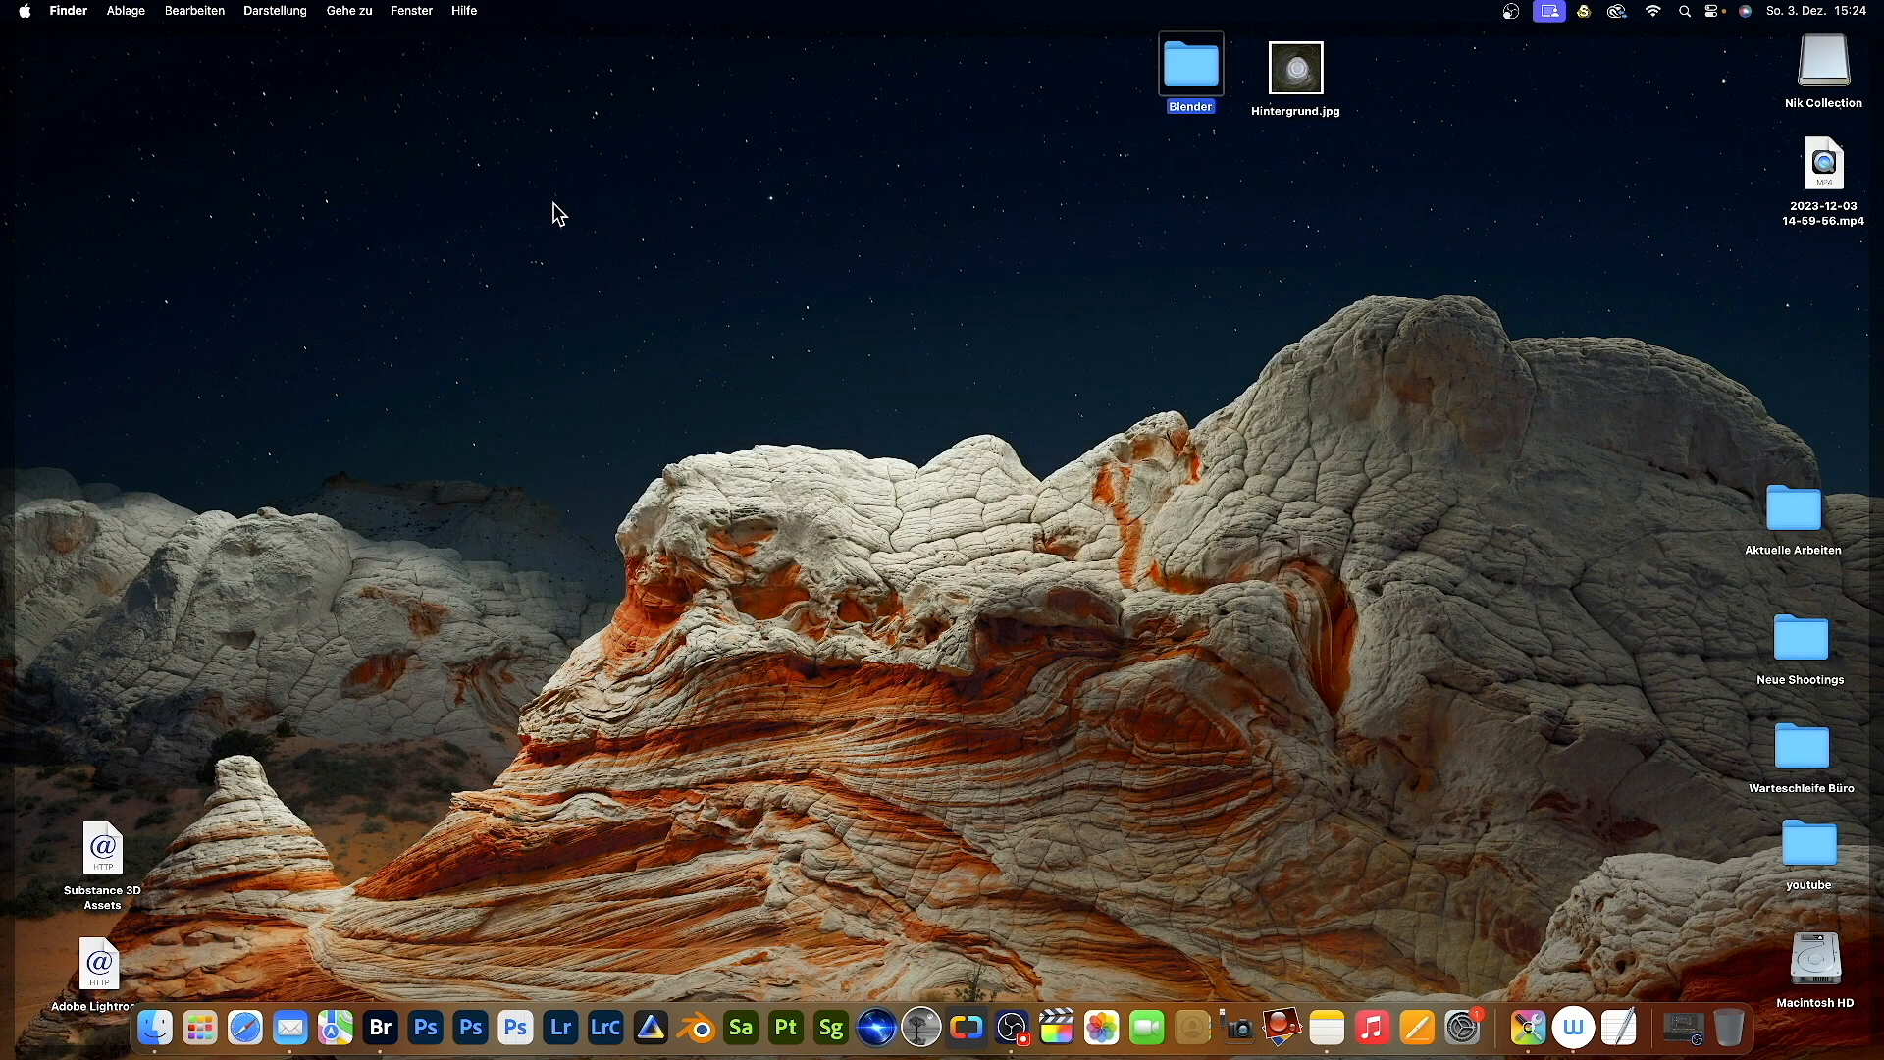
- Launch Substance 3D Painter, dismiss its start screen and start a new project
left_click(779, 1025)
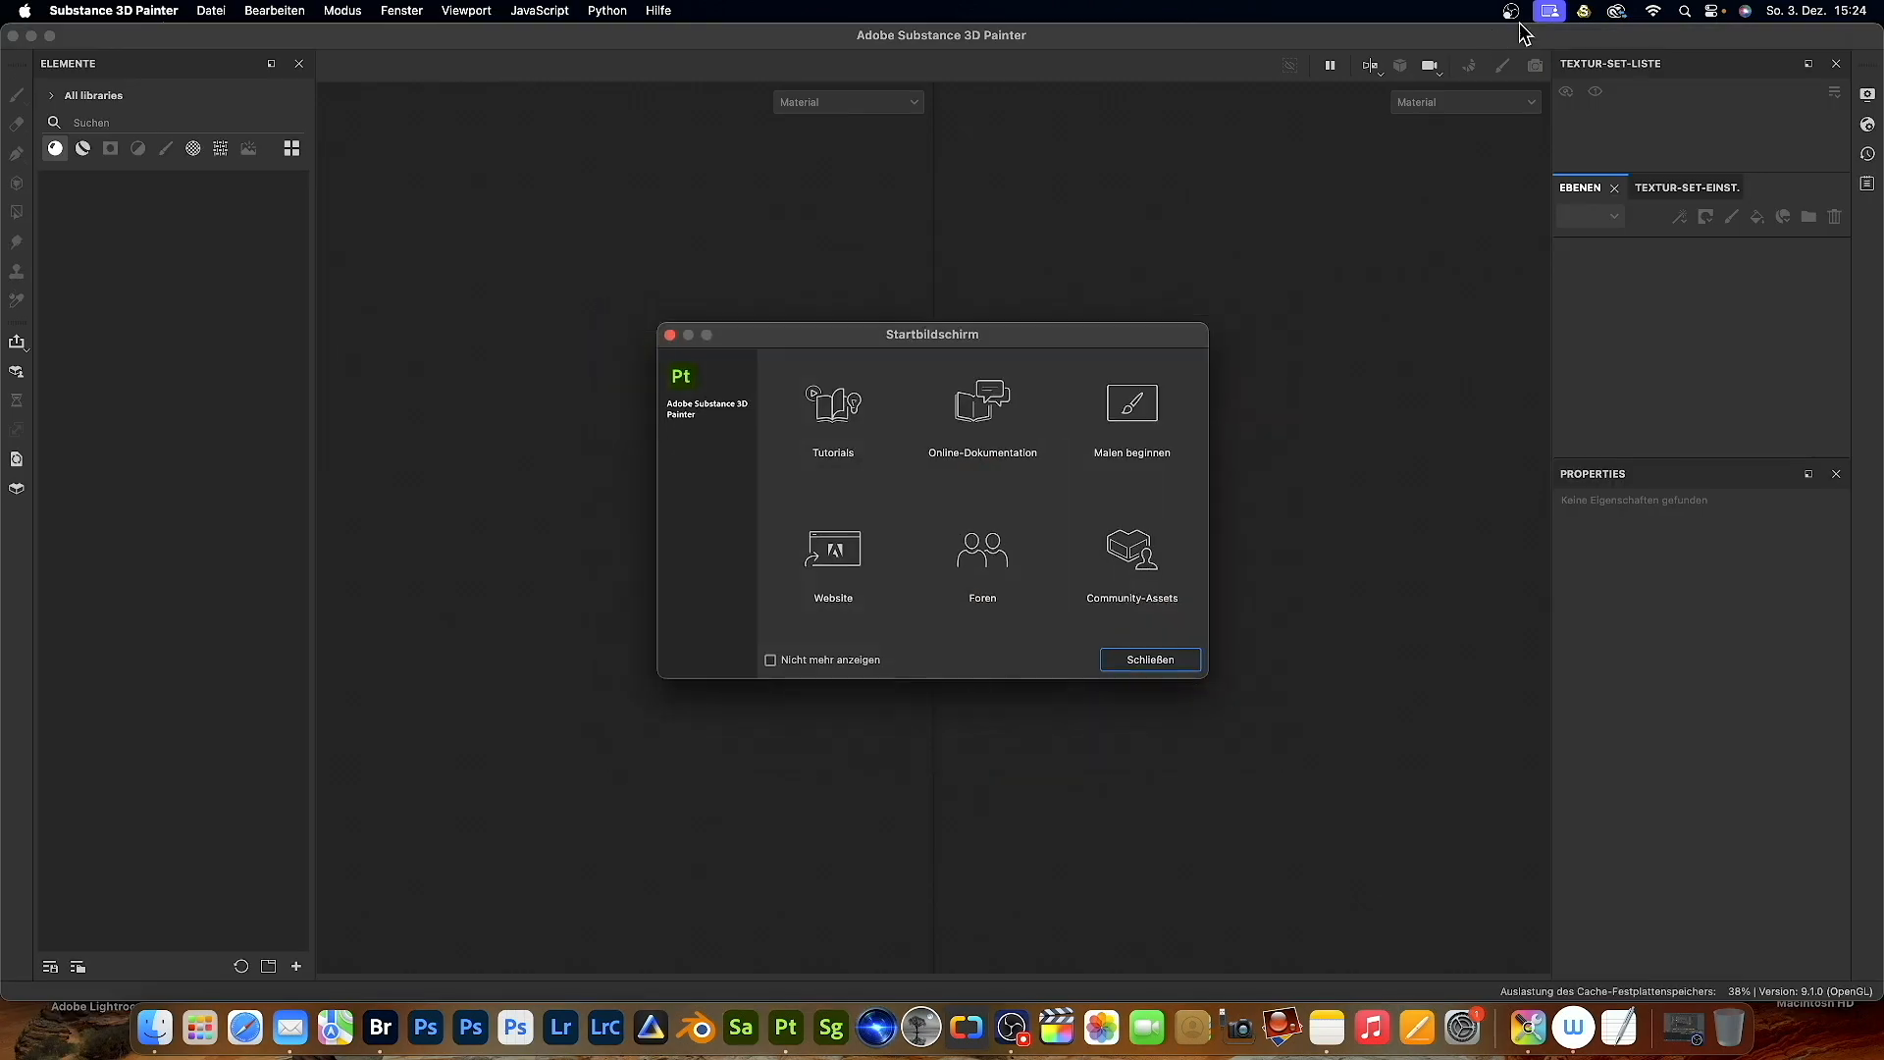
left_click(1149, 659)
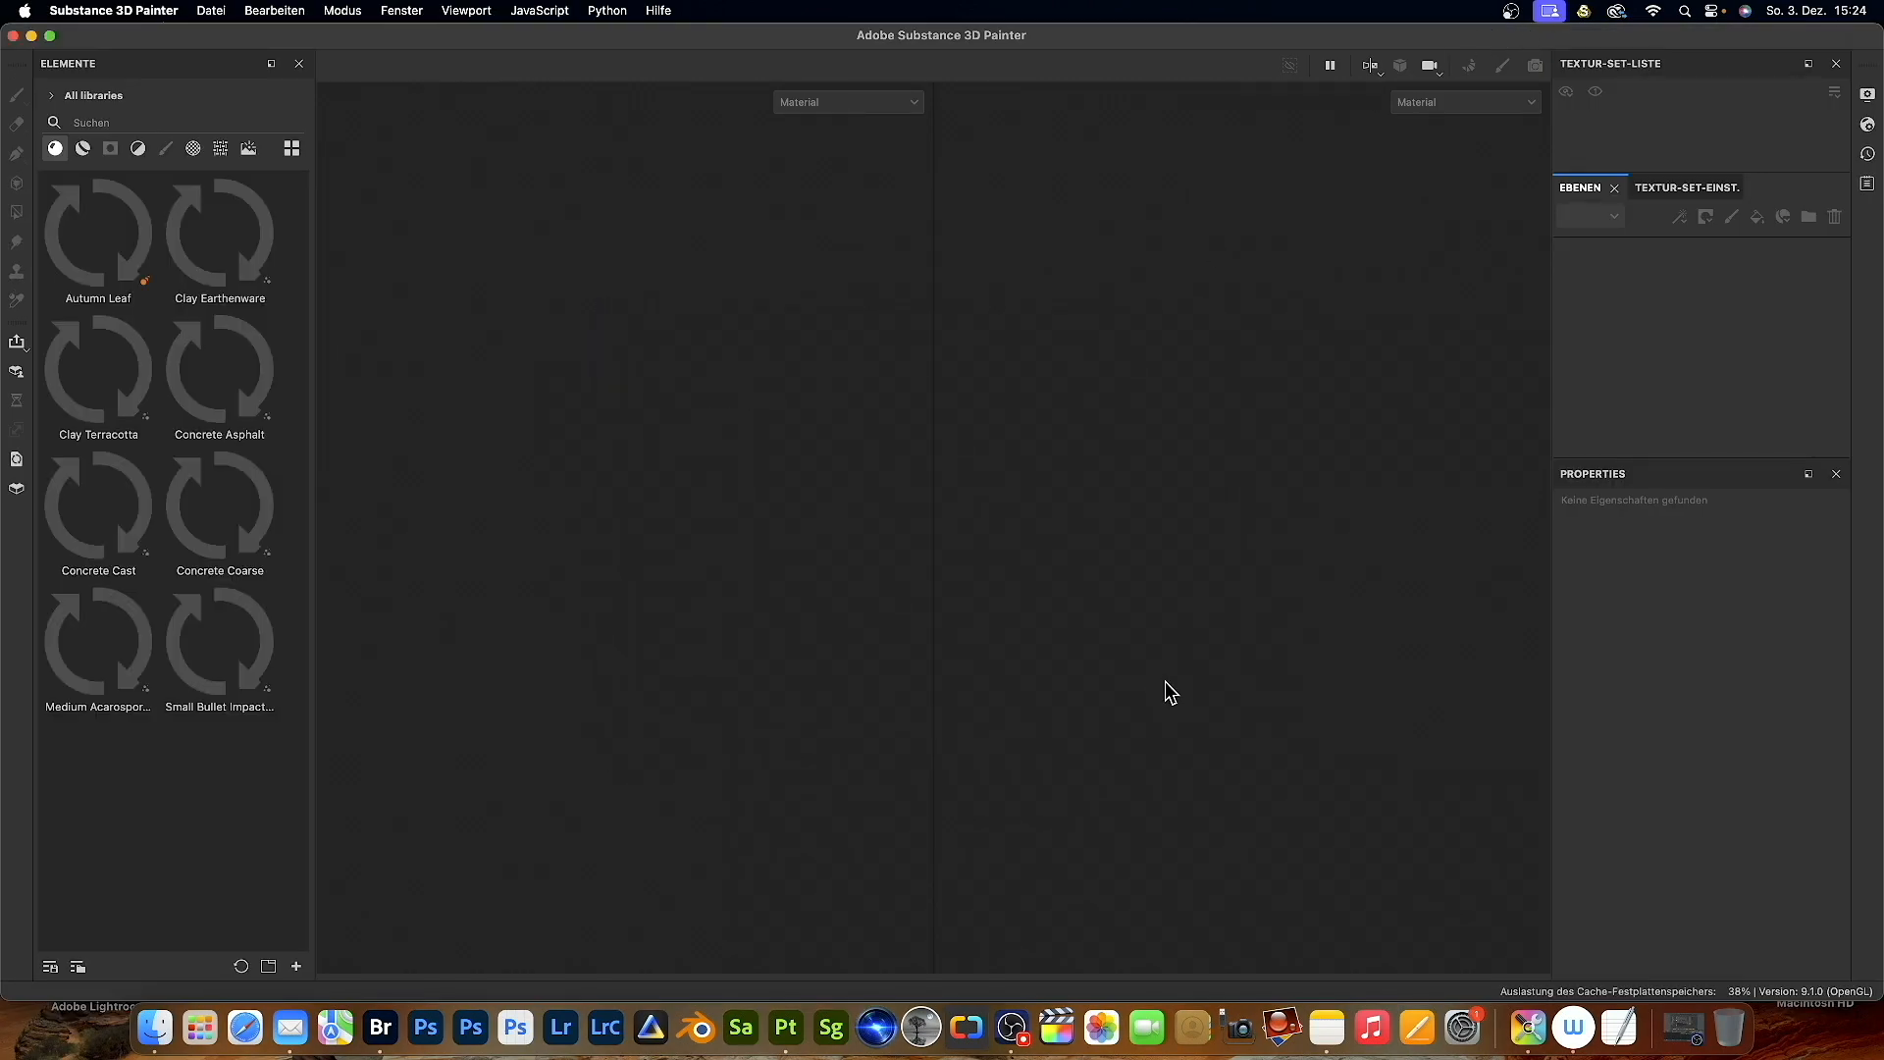
left_click(208, 15)
left_click(208, 33)
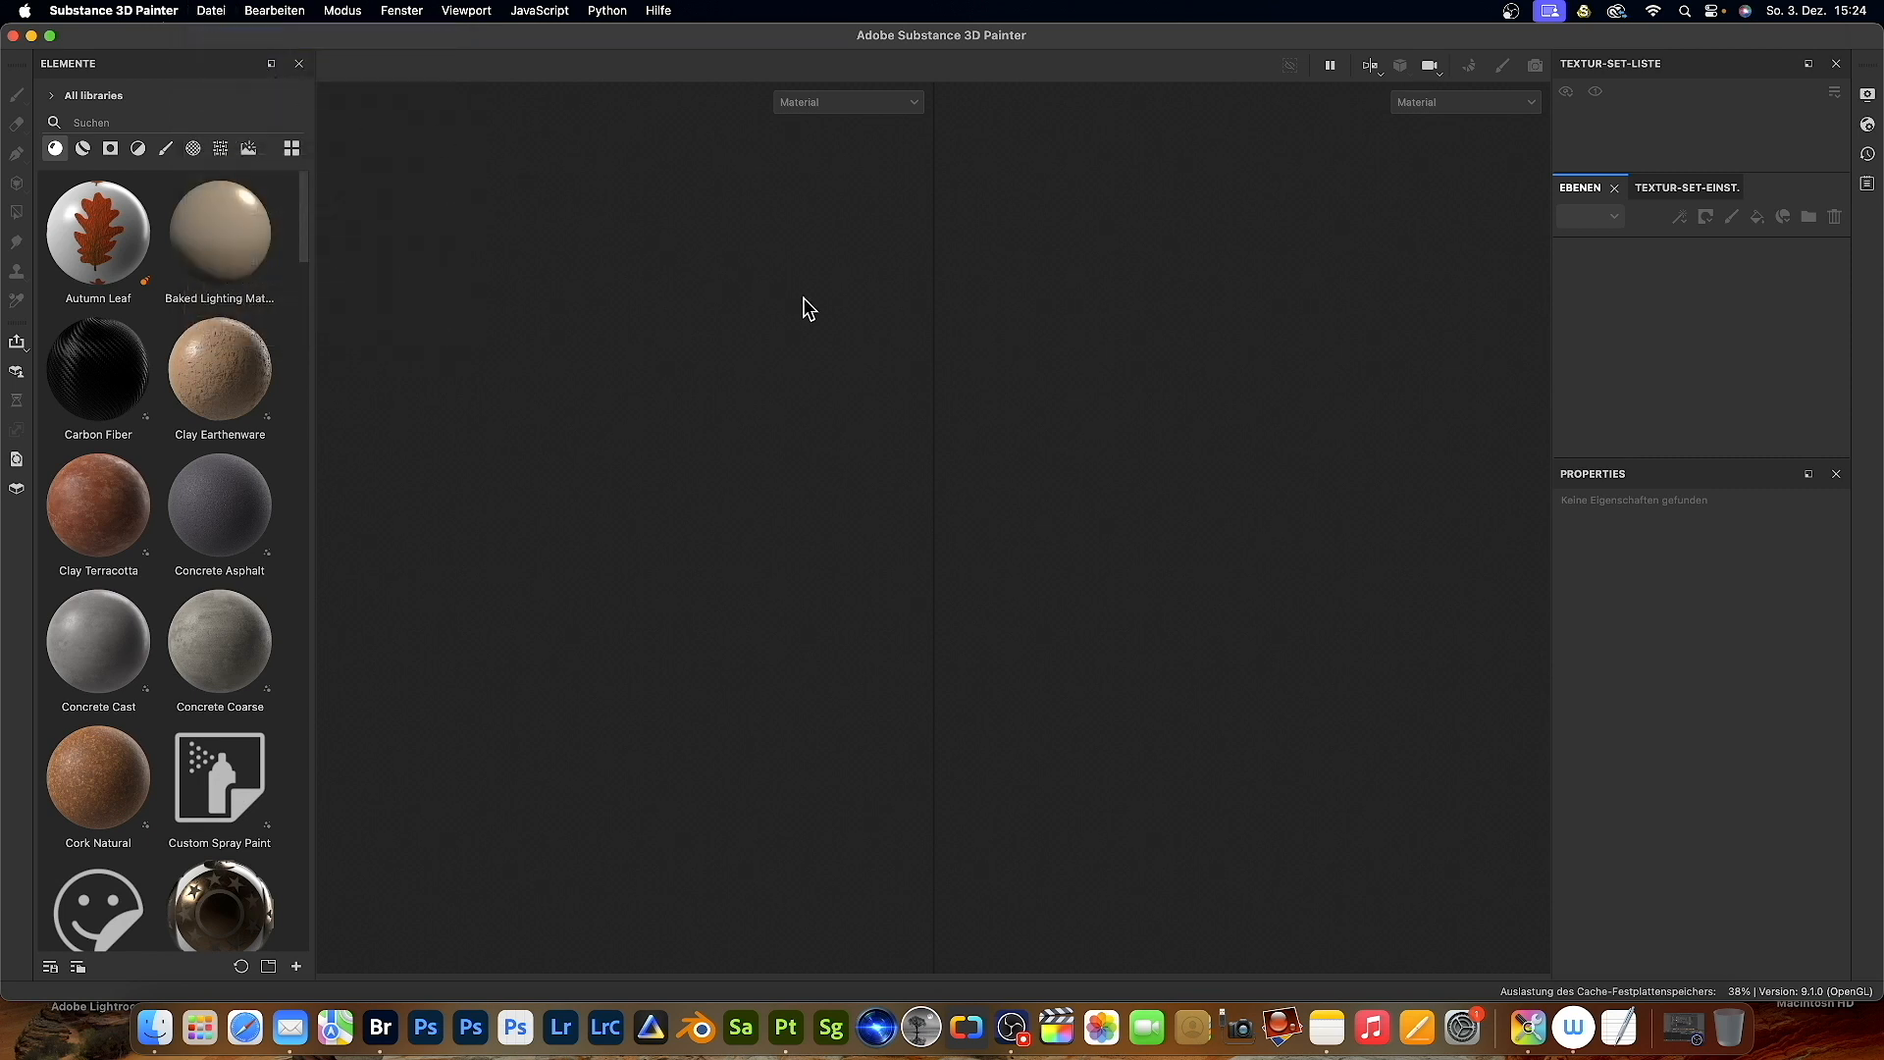
left_click(876, 275)
left_click(871, 285)
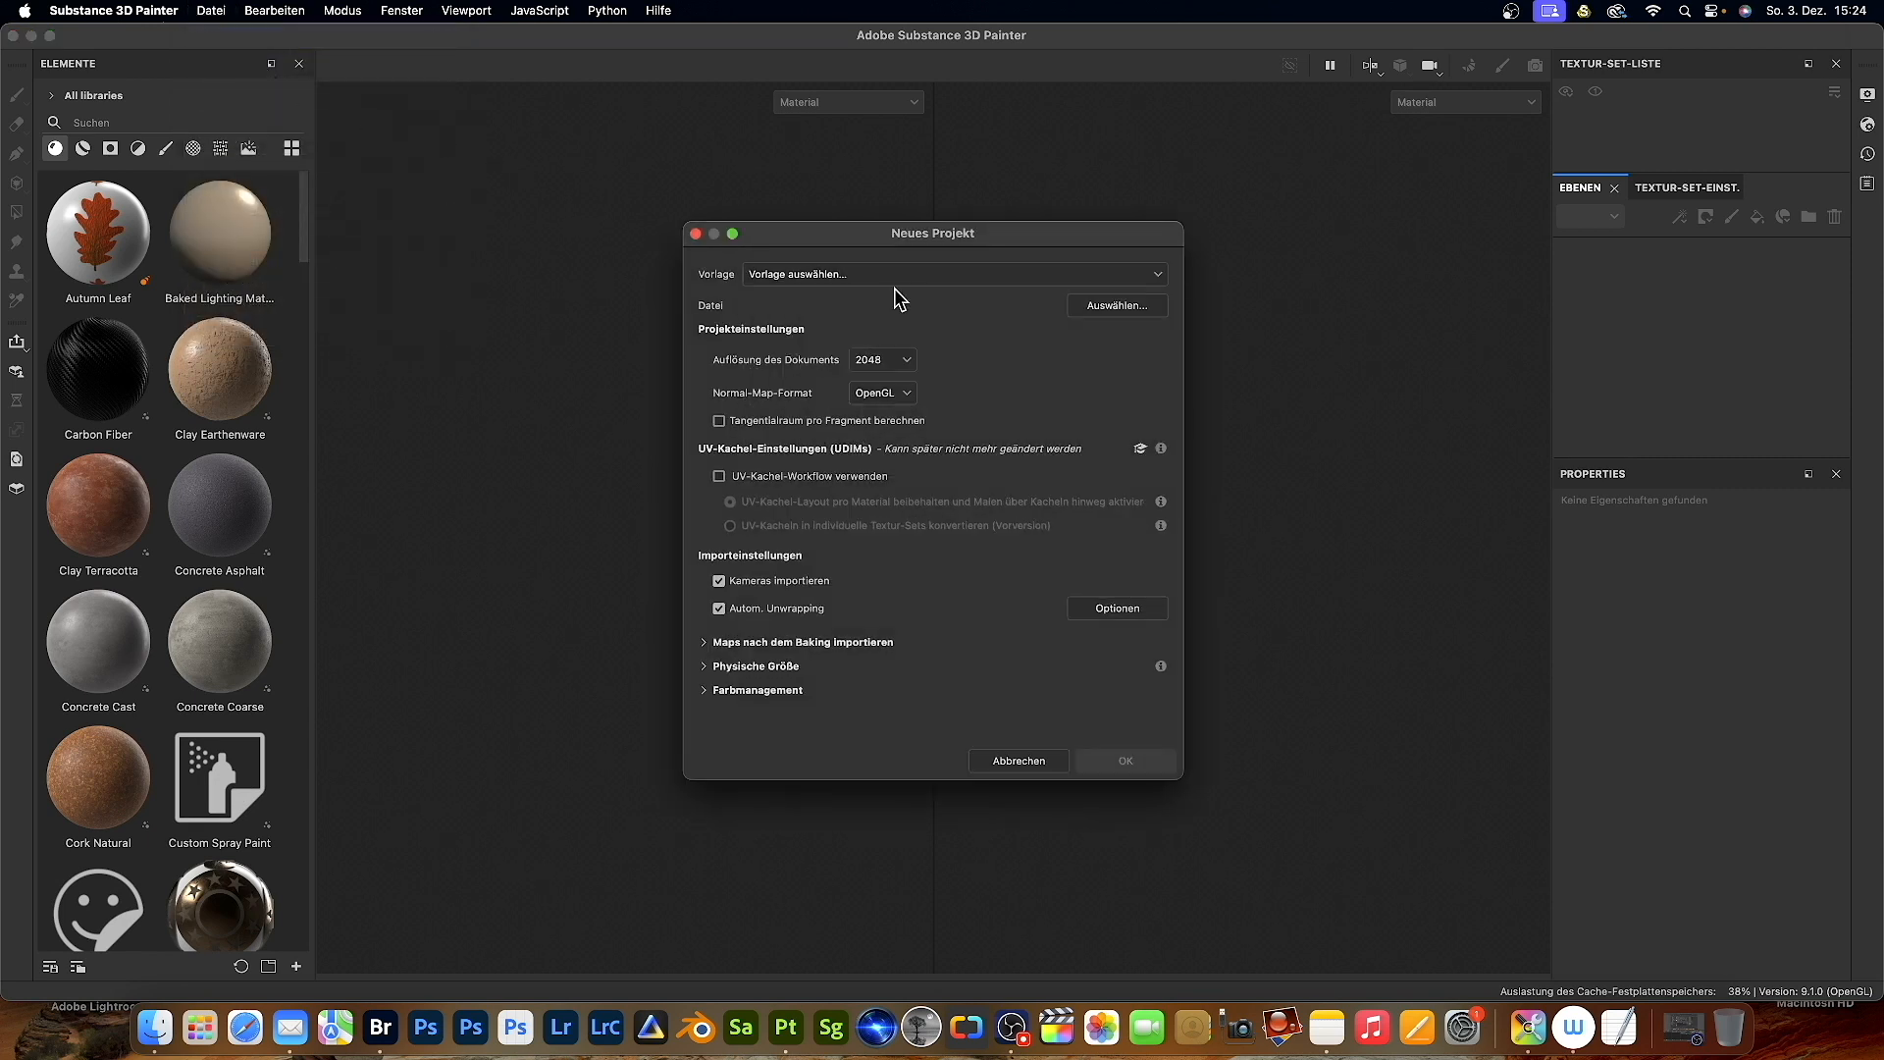
- Select untitled.obj from the Desktop's Blender folder as the new project's mesh file
left_click(1119, 306)
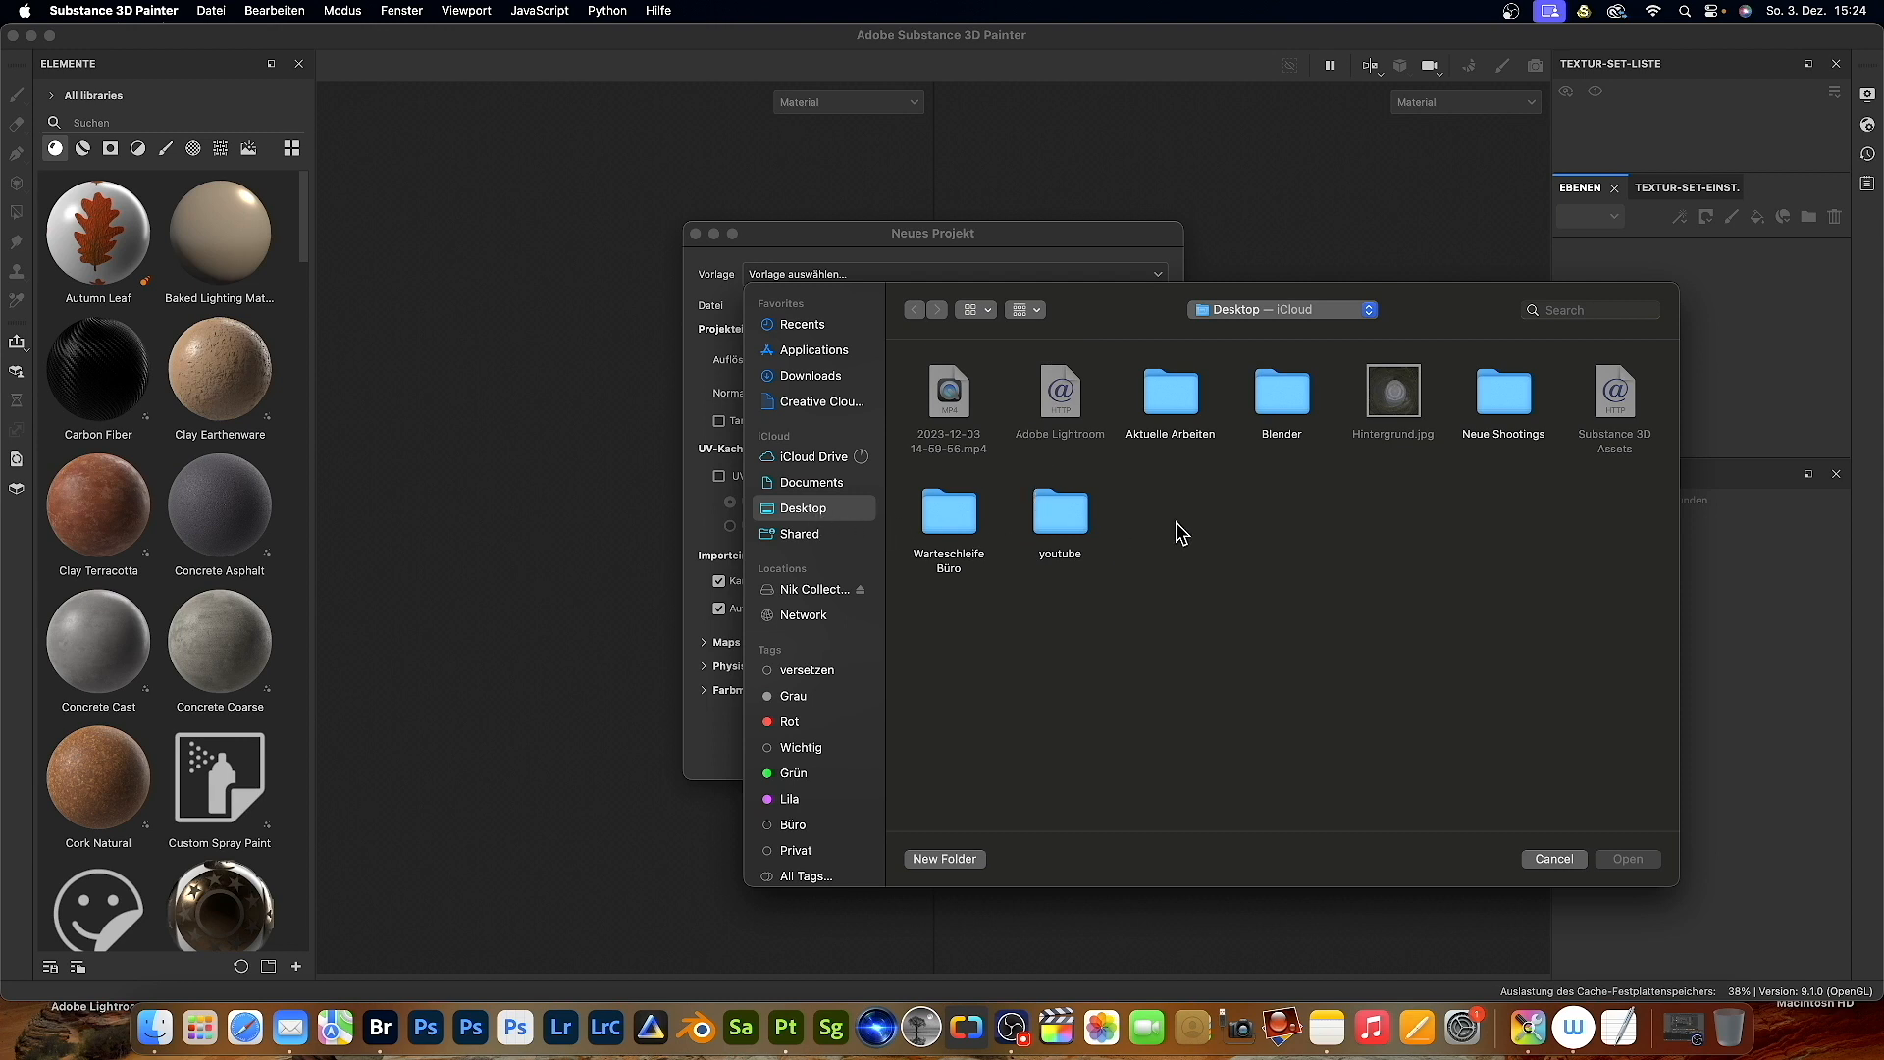
double_click(1278, 398)
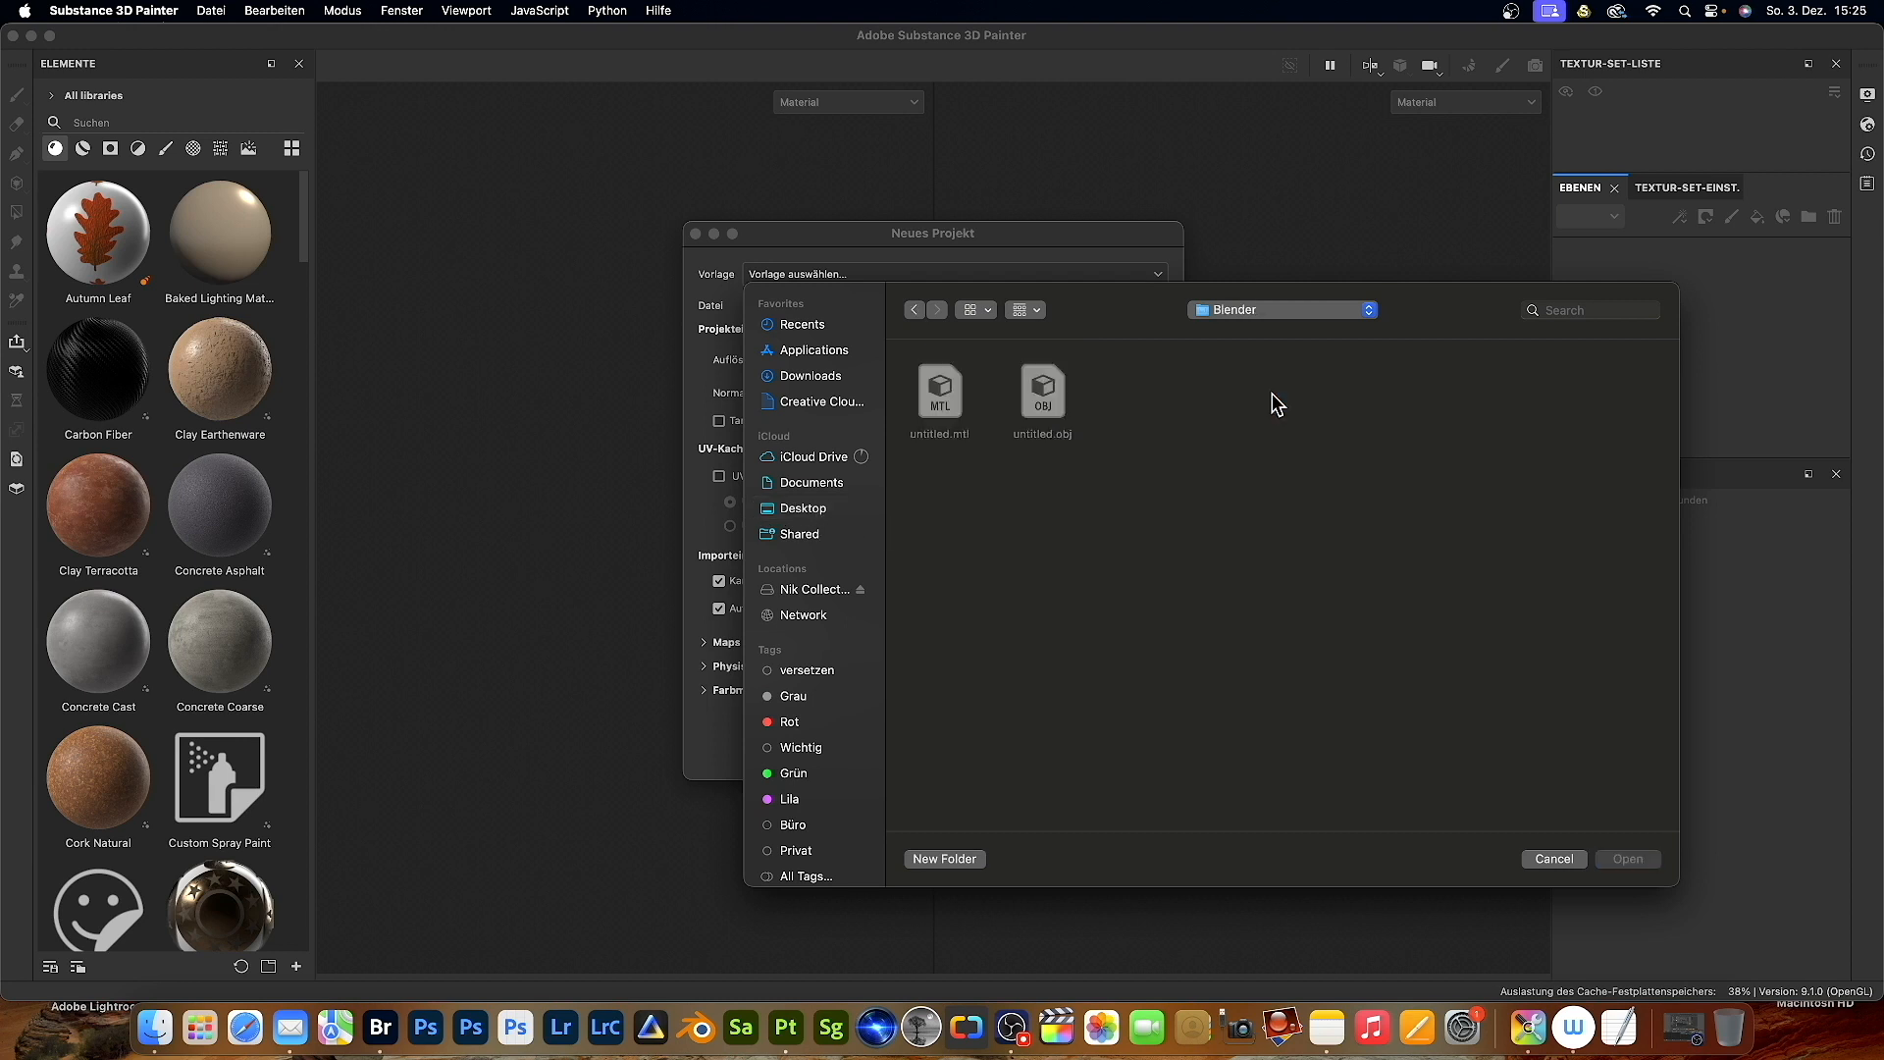
left_click(1040, 404)
left_click(1626, 860)
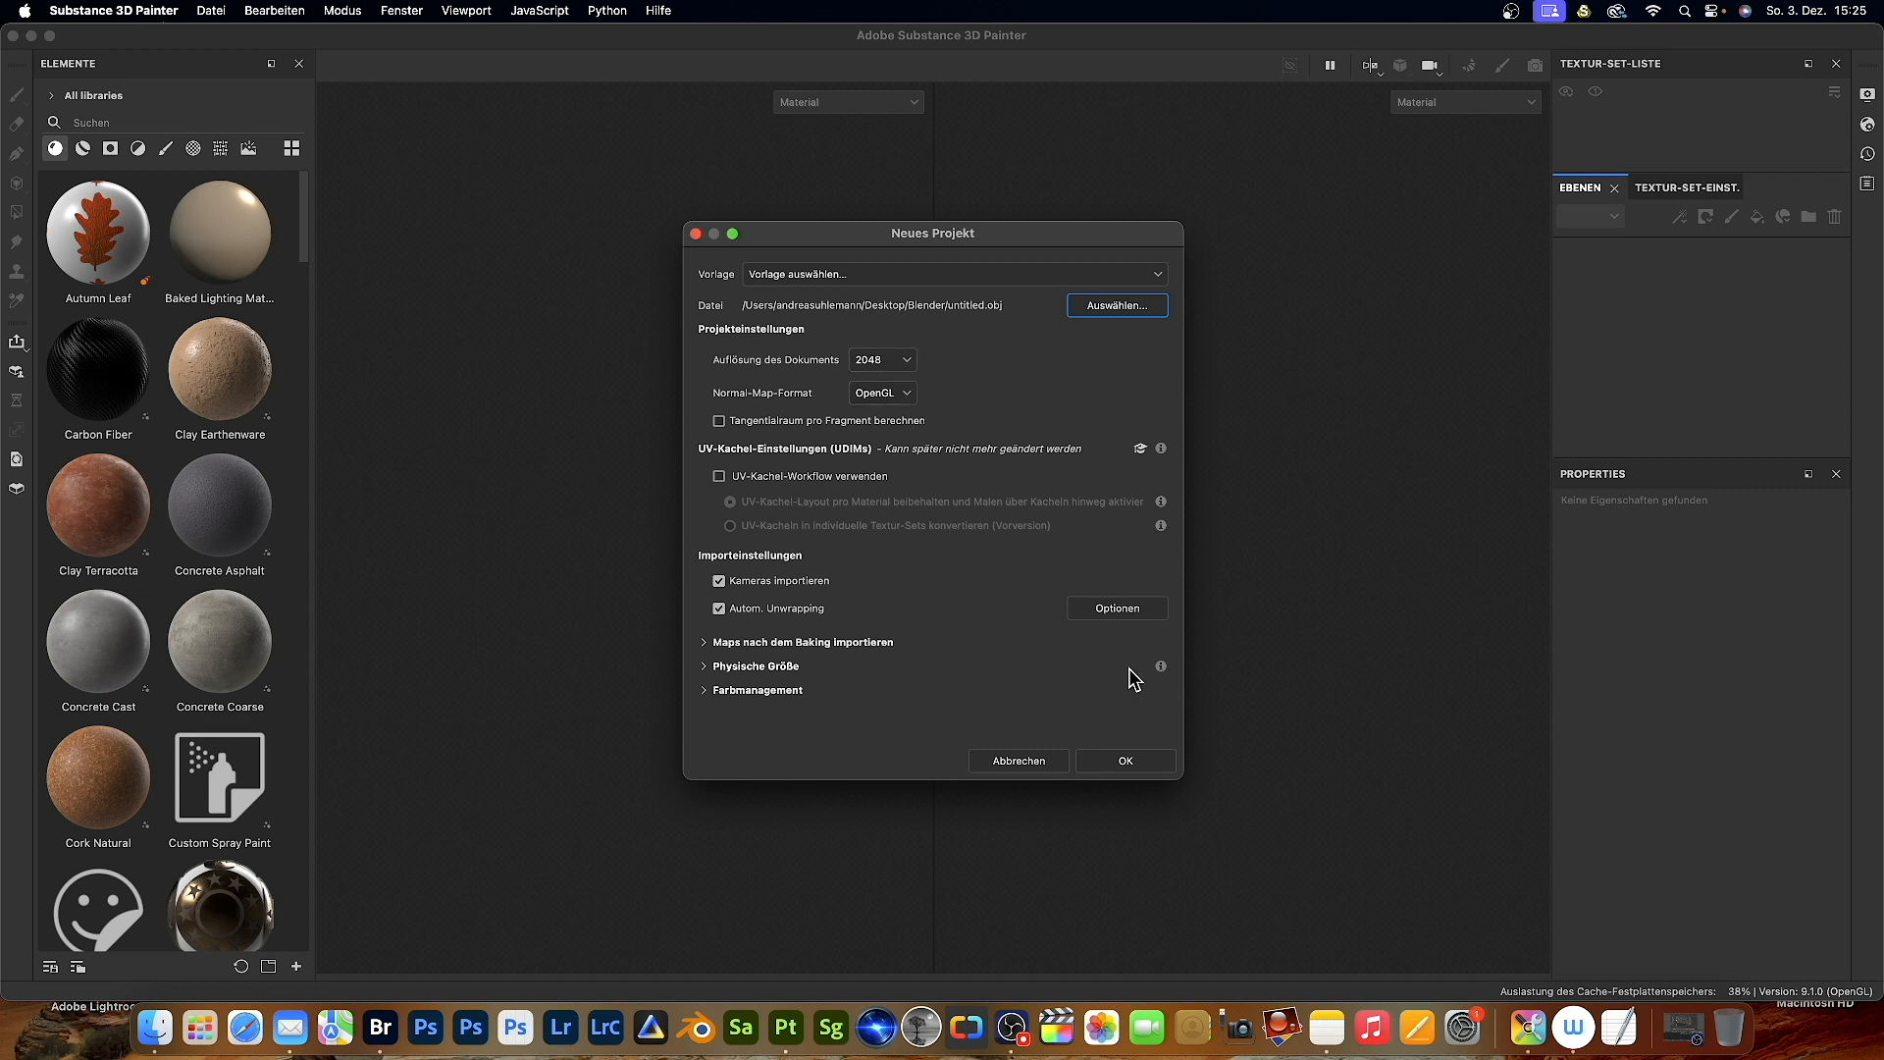
- Keep the automatic unwrapping seams on Alle neu berechnen and create the project
left_click(1110, 613)
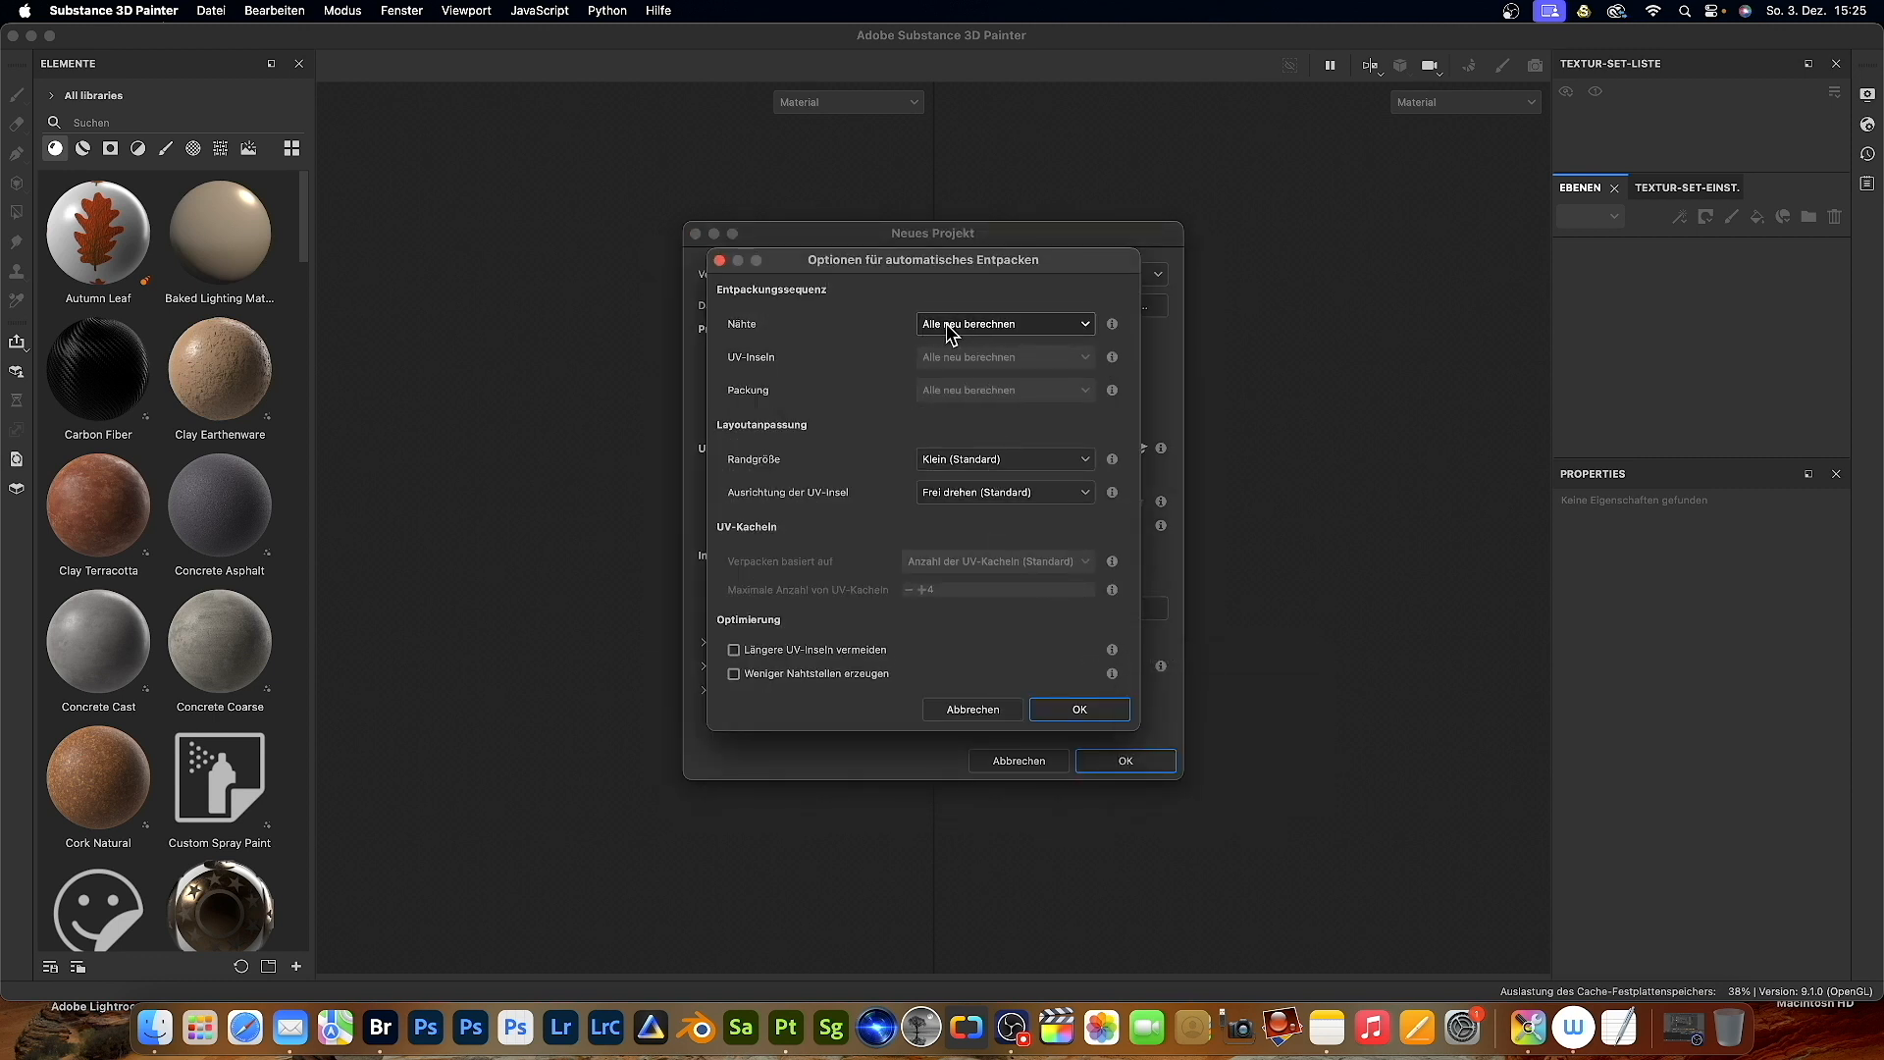
left_click(1085, 325)
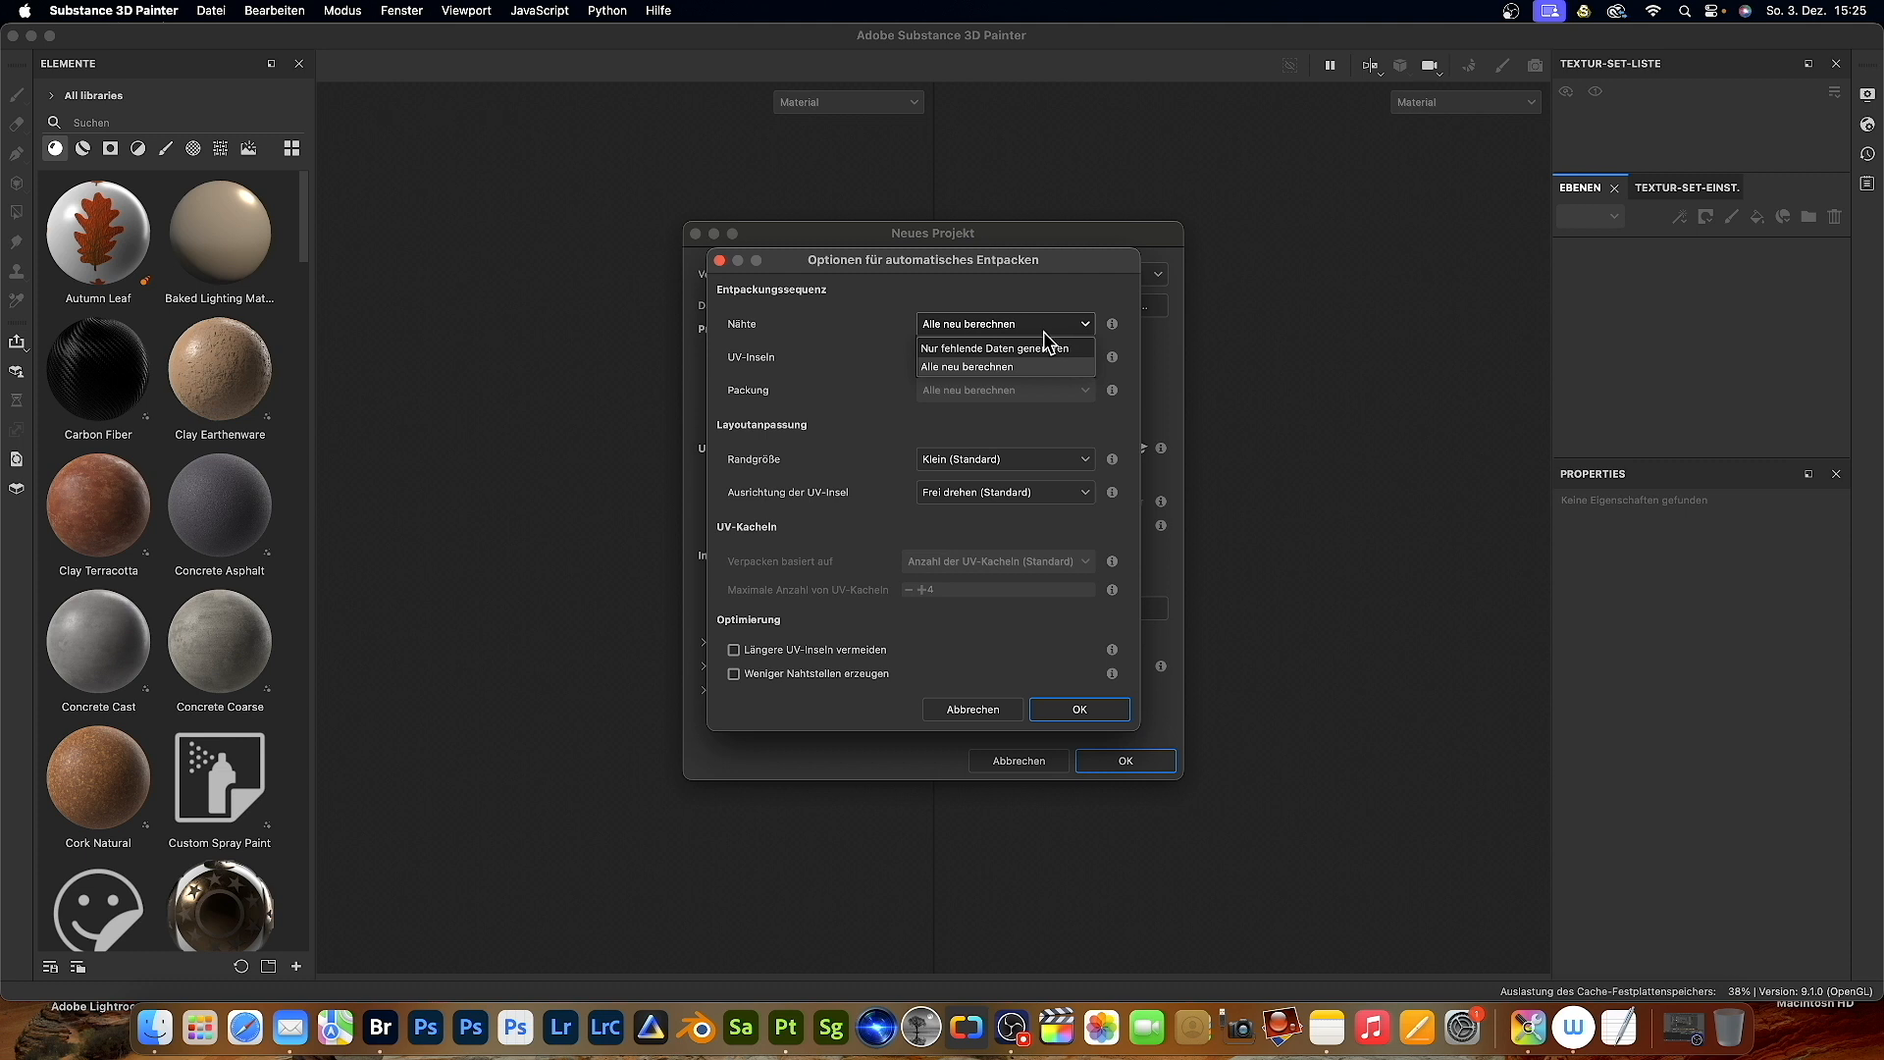
left_click(1057, 334)
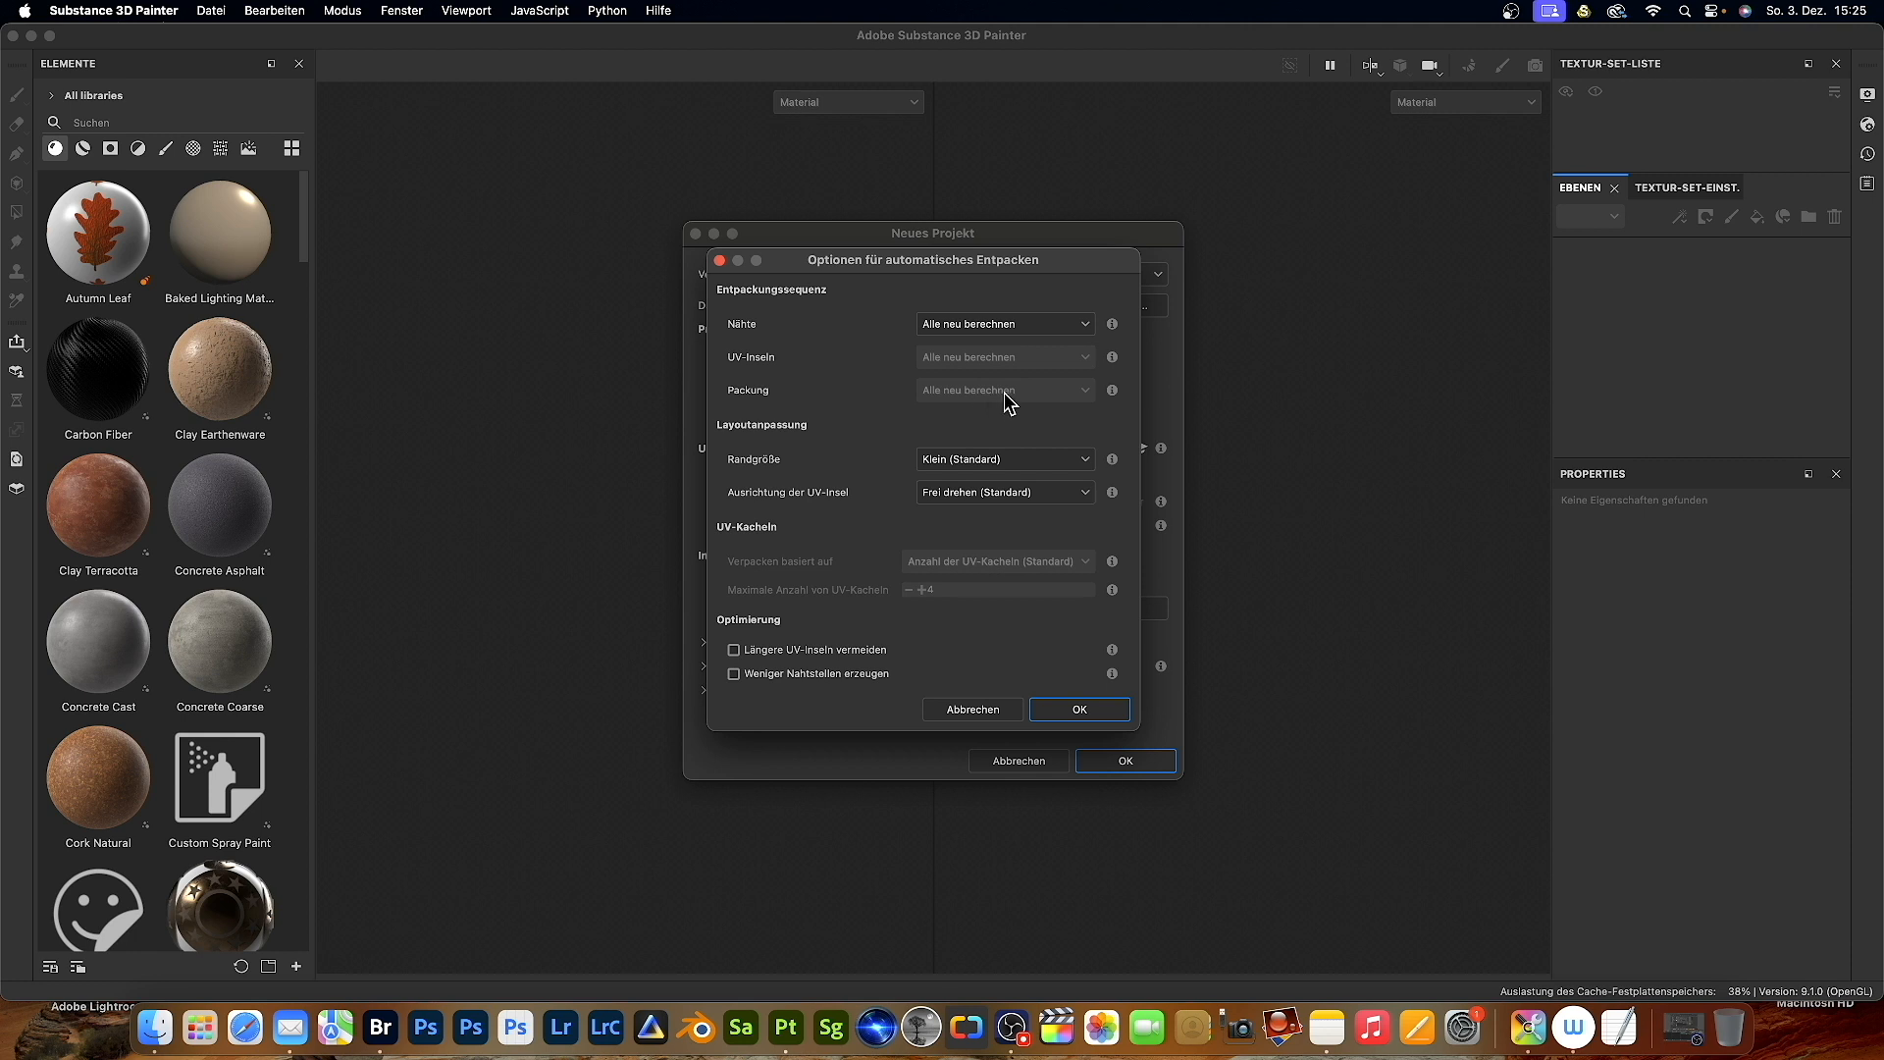
left_click(1058, 709)
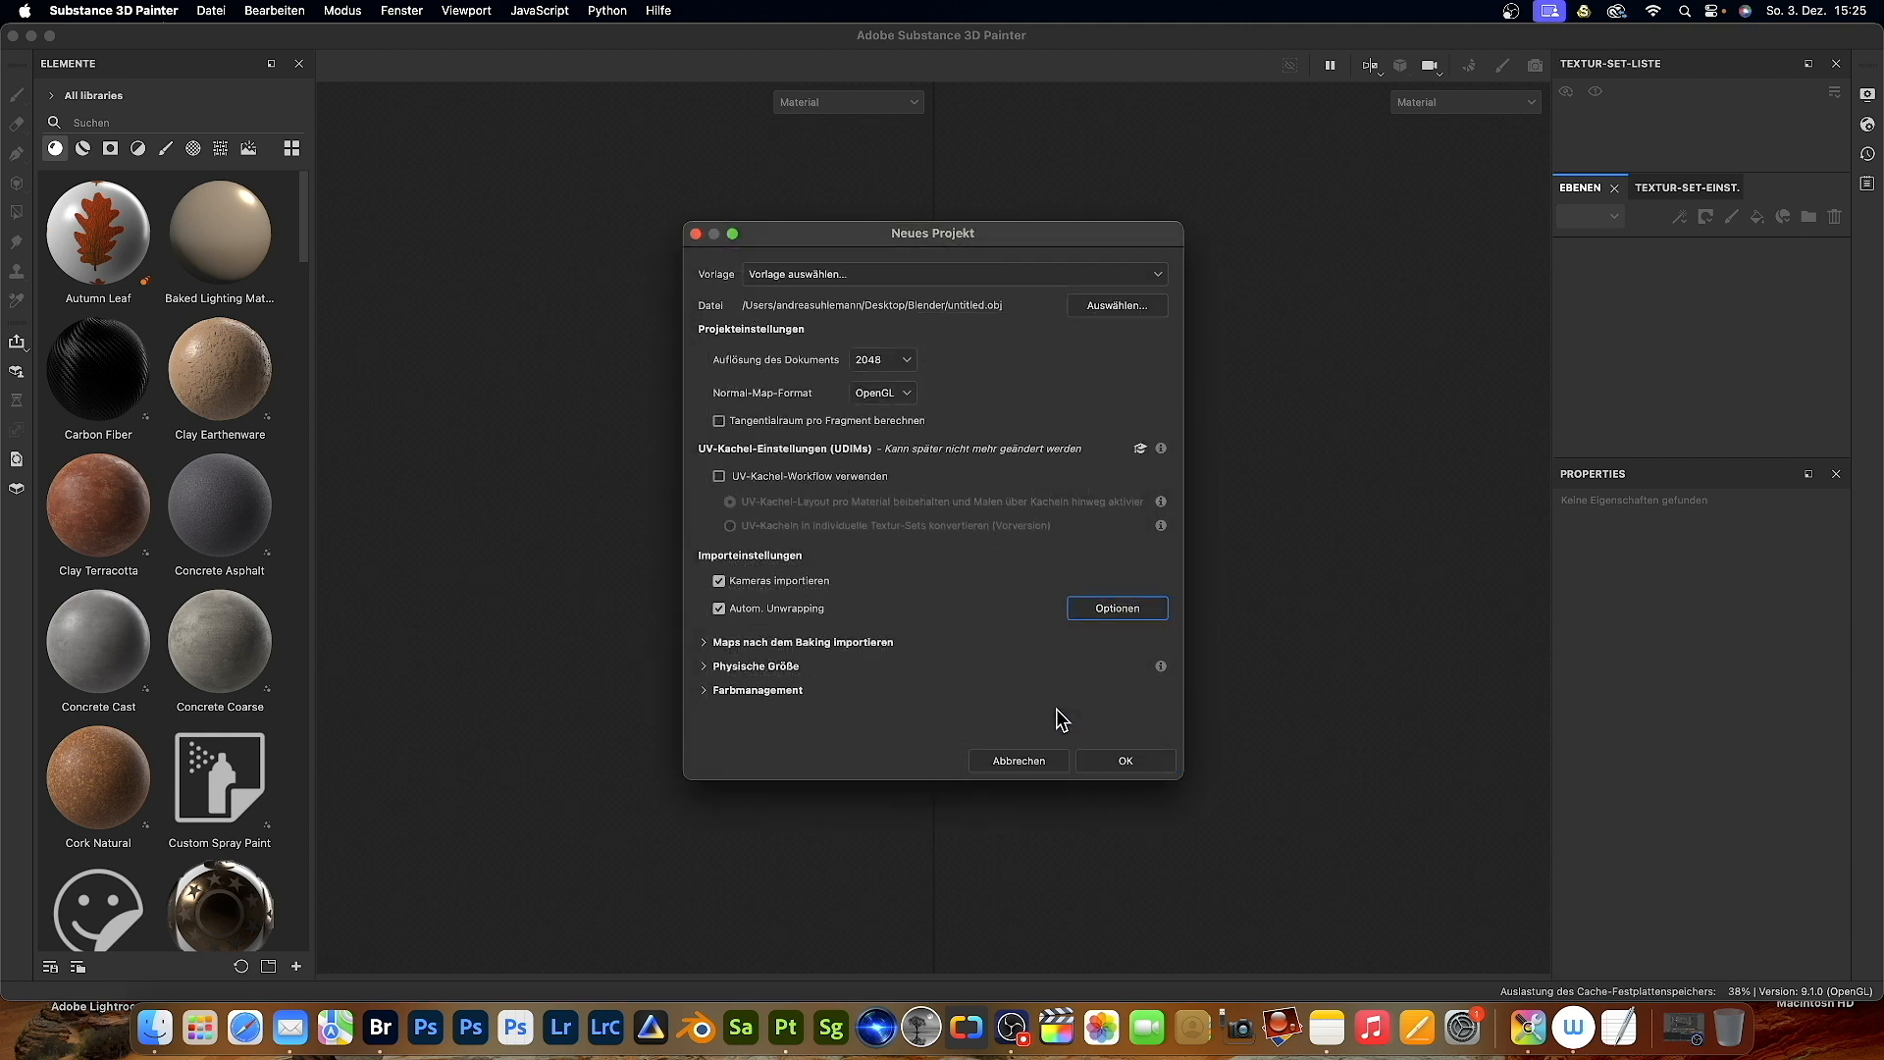
left_click(1127, 762)
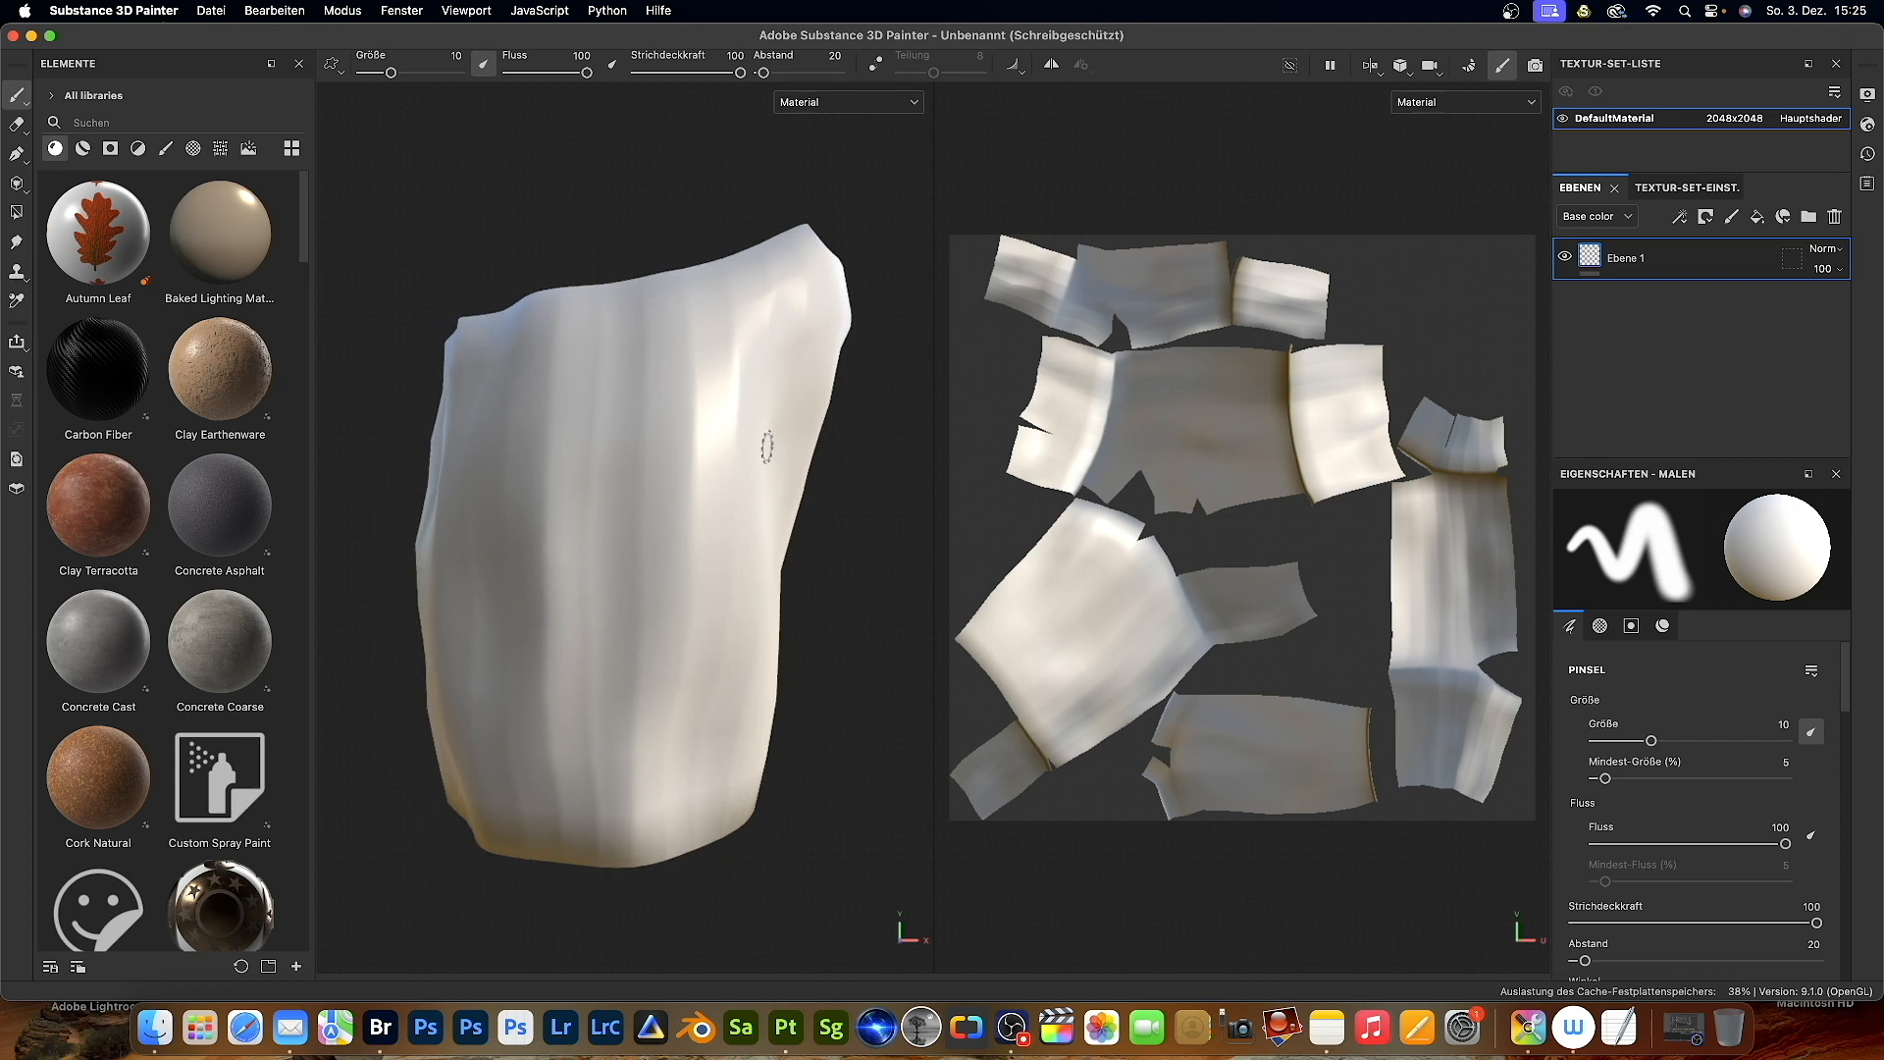
- Bake the selected mesh maps for DefaultMaterial and return to painting mode
left_click(1470, 67)
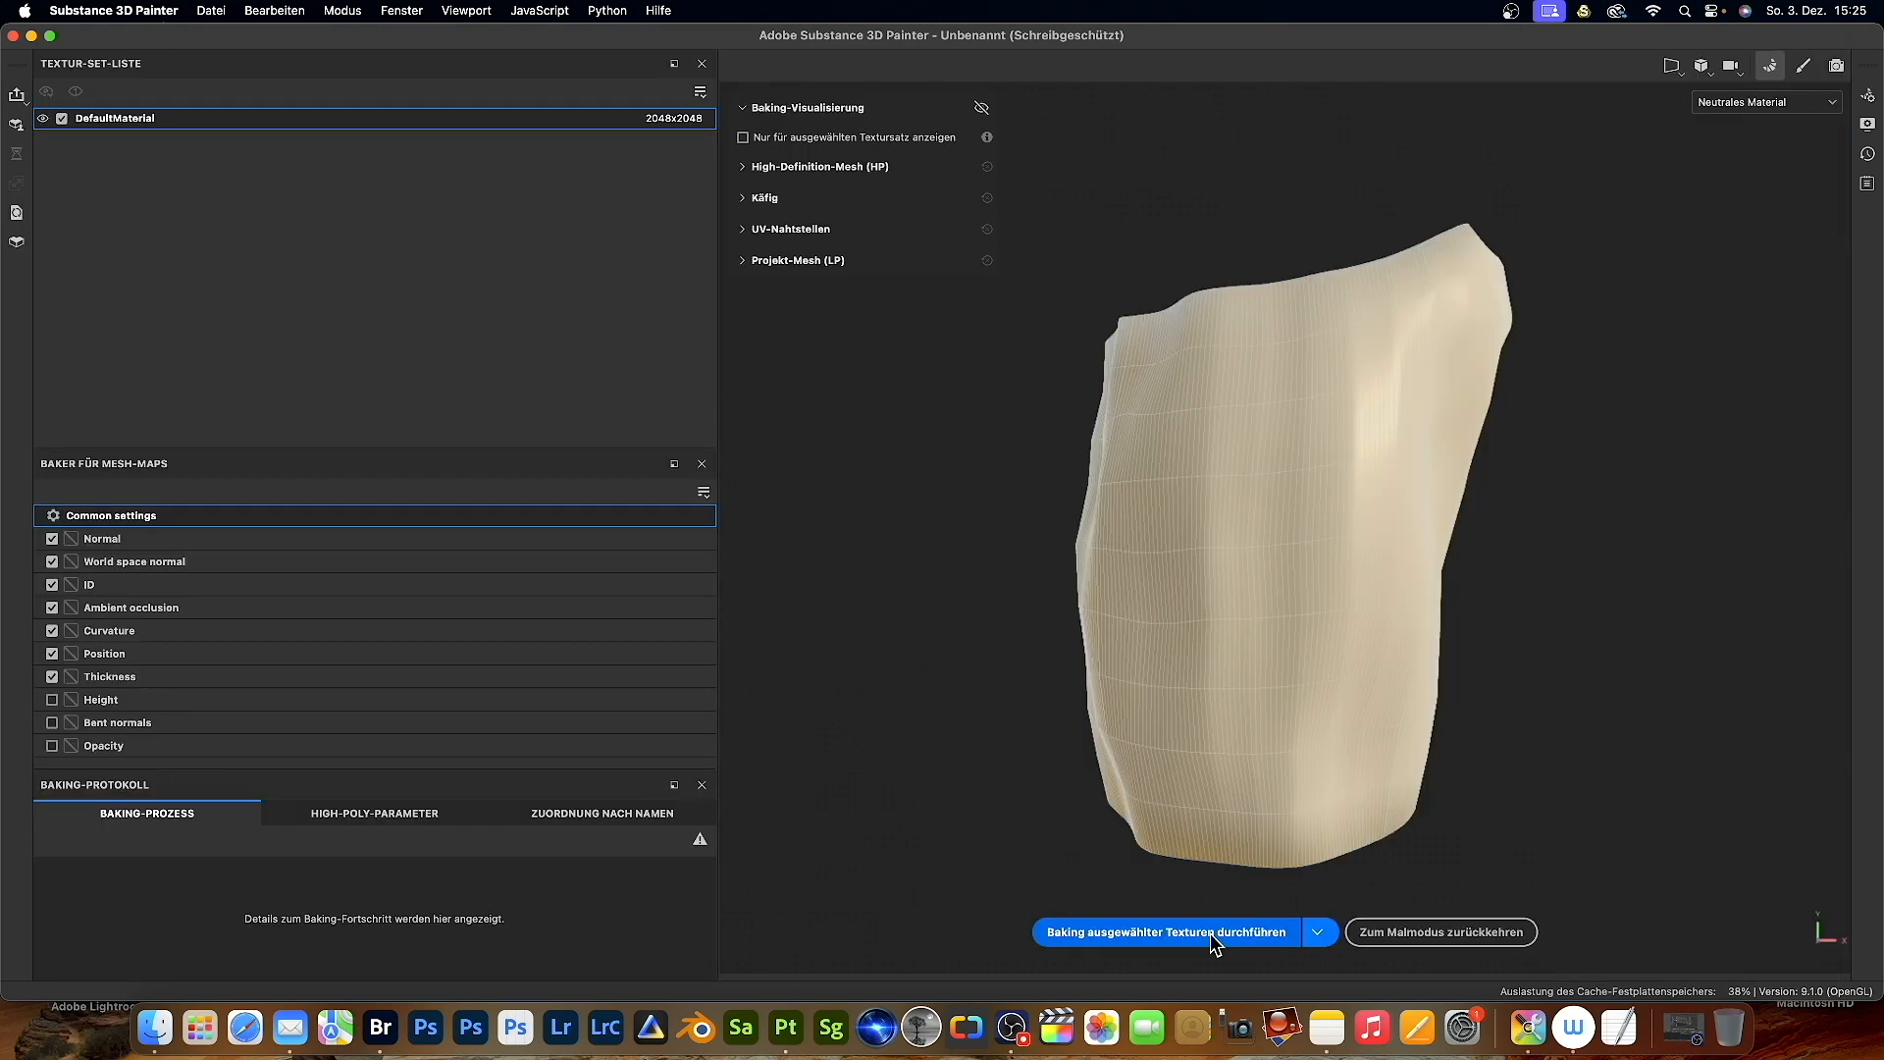
left_click(1213, 934)
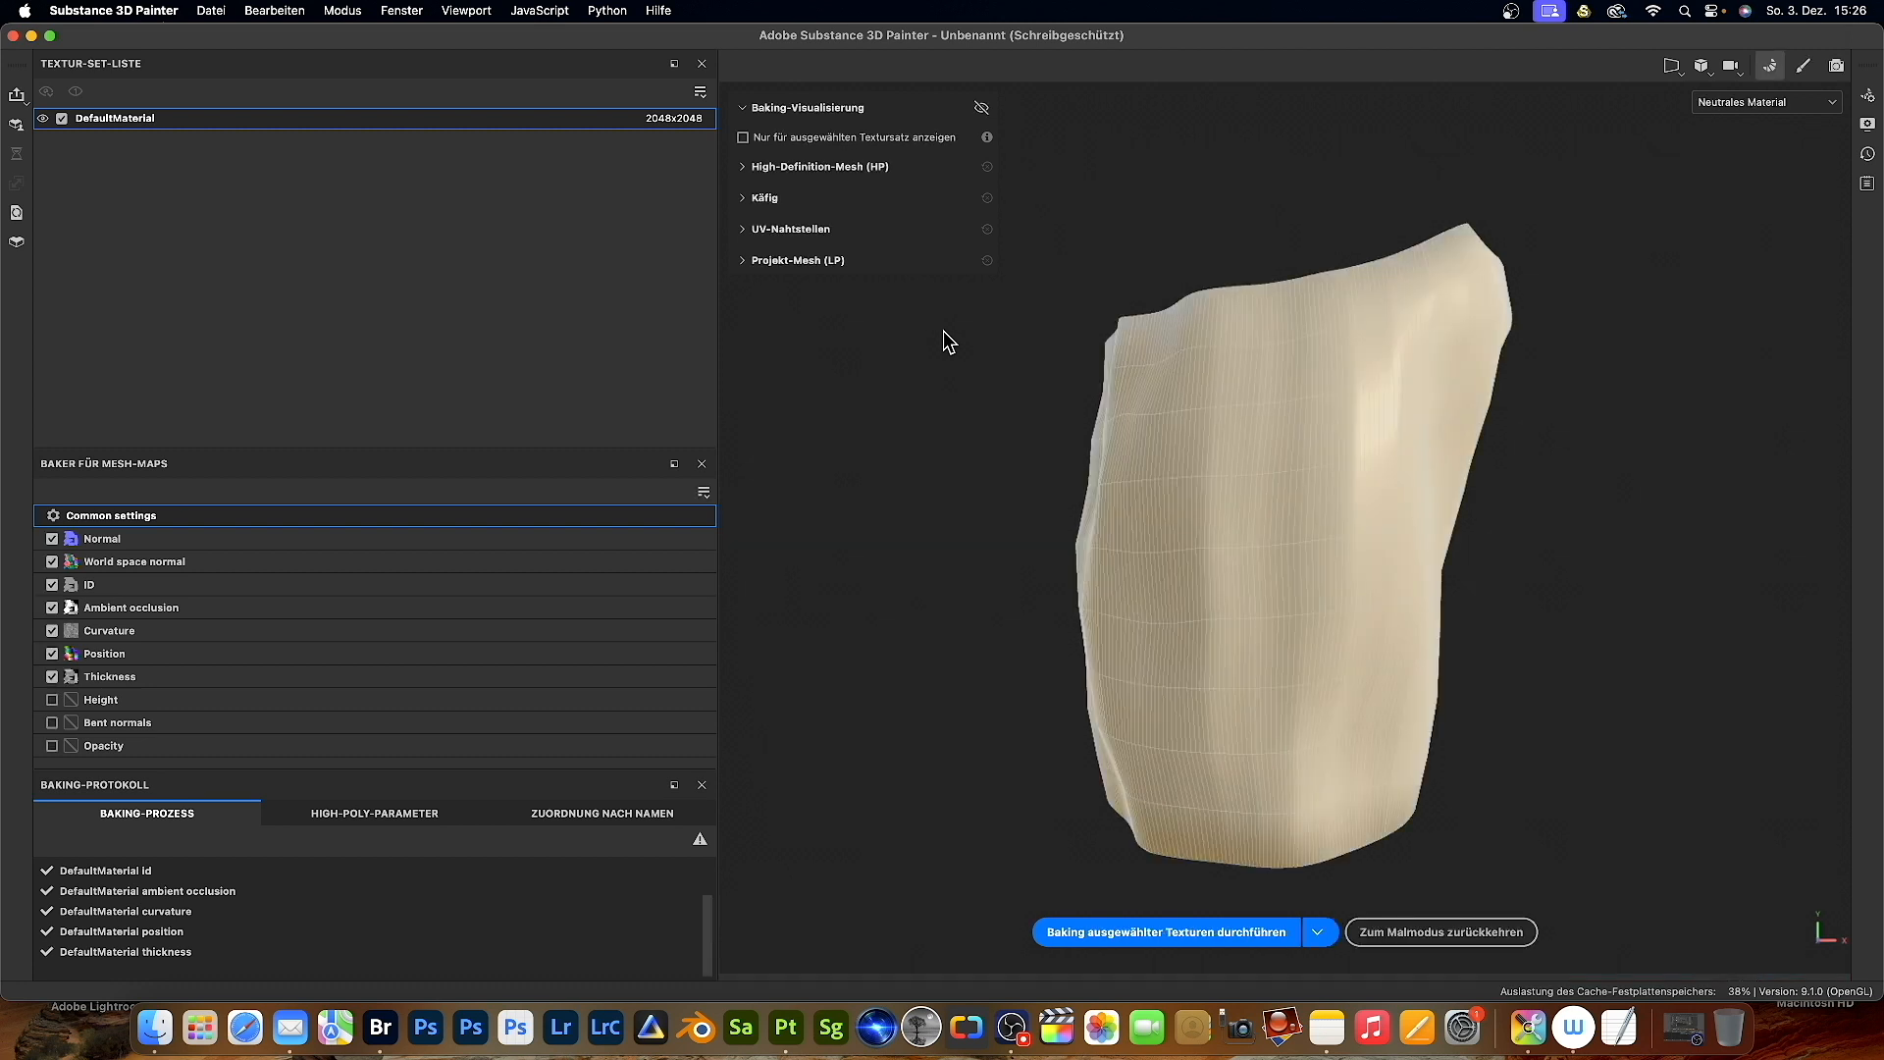
left_click(1436, 933)
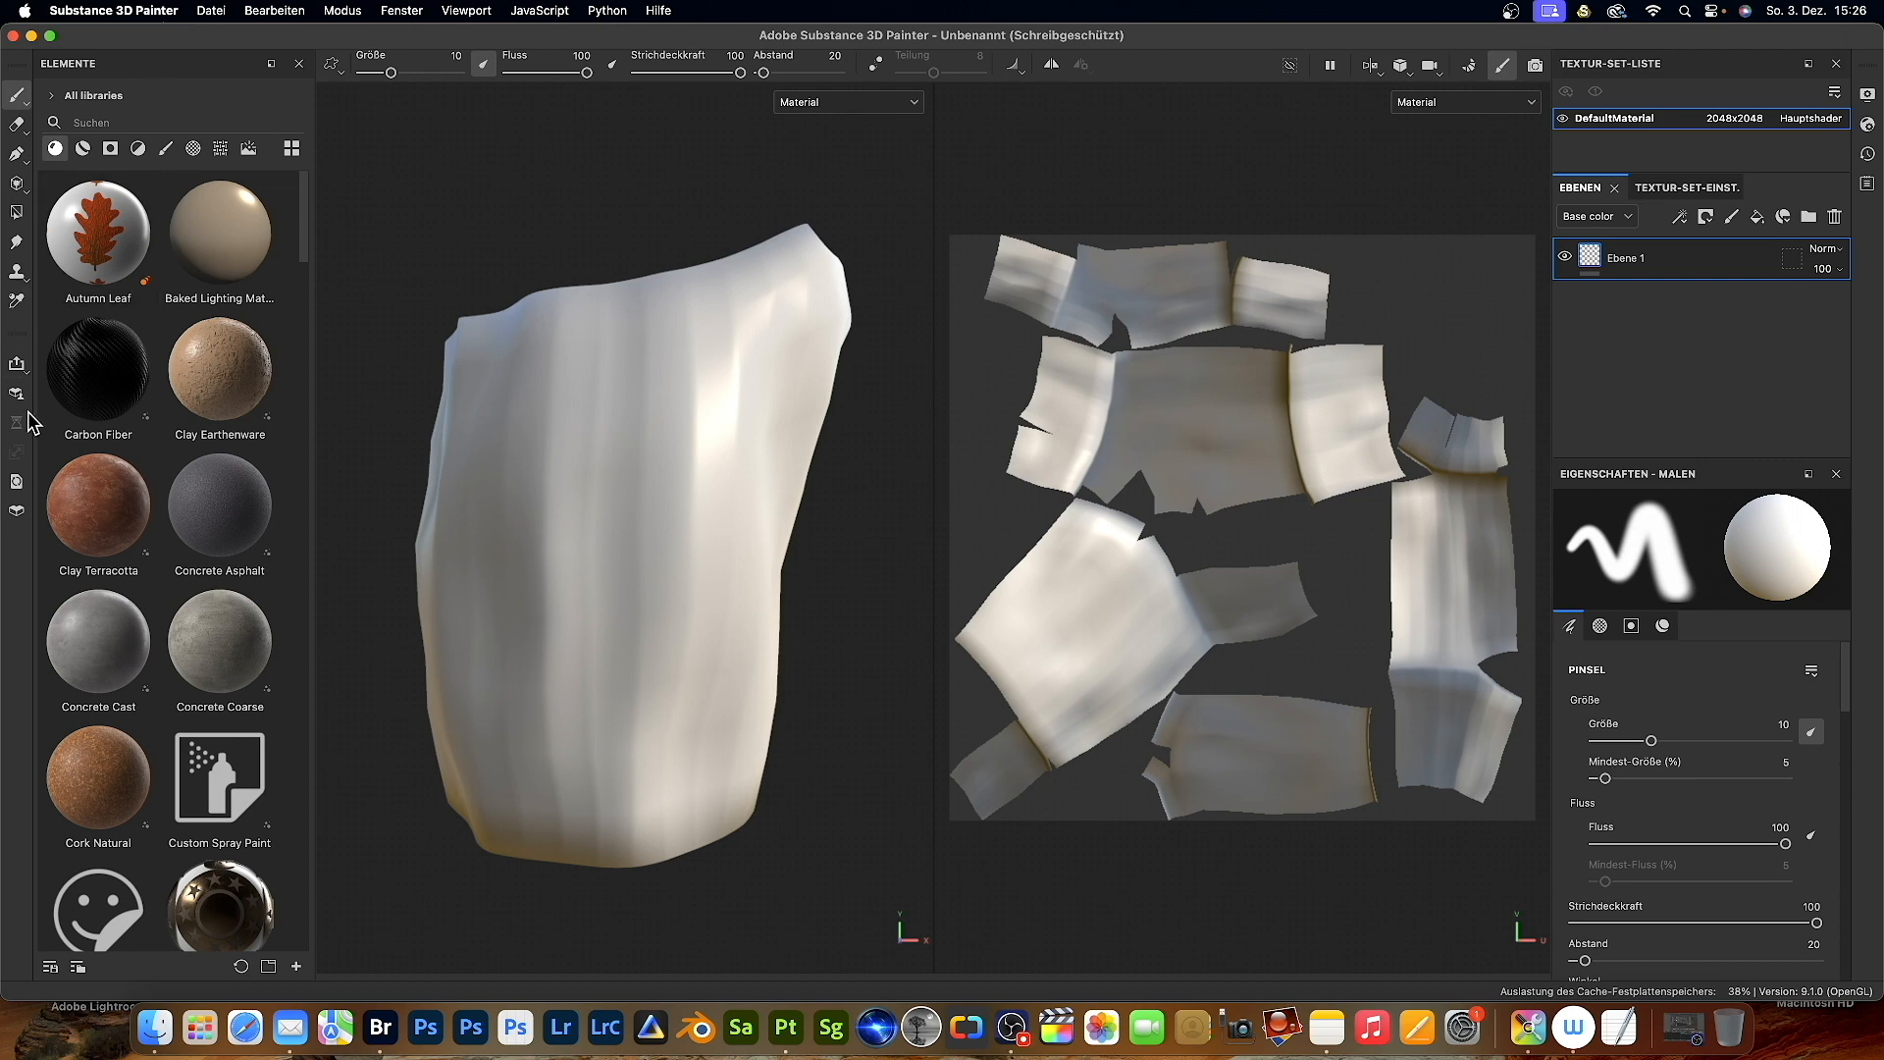
- Send the model to Substance 3D Stager and import it with unused materials and UV generation enabled
left_click(19, 367)
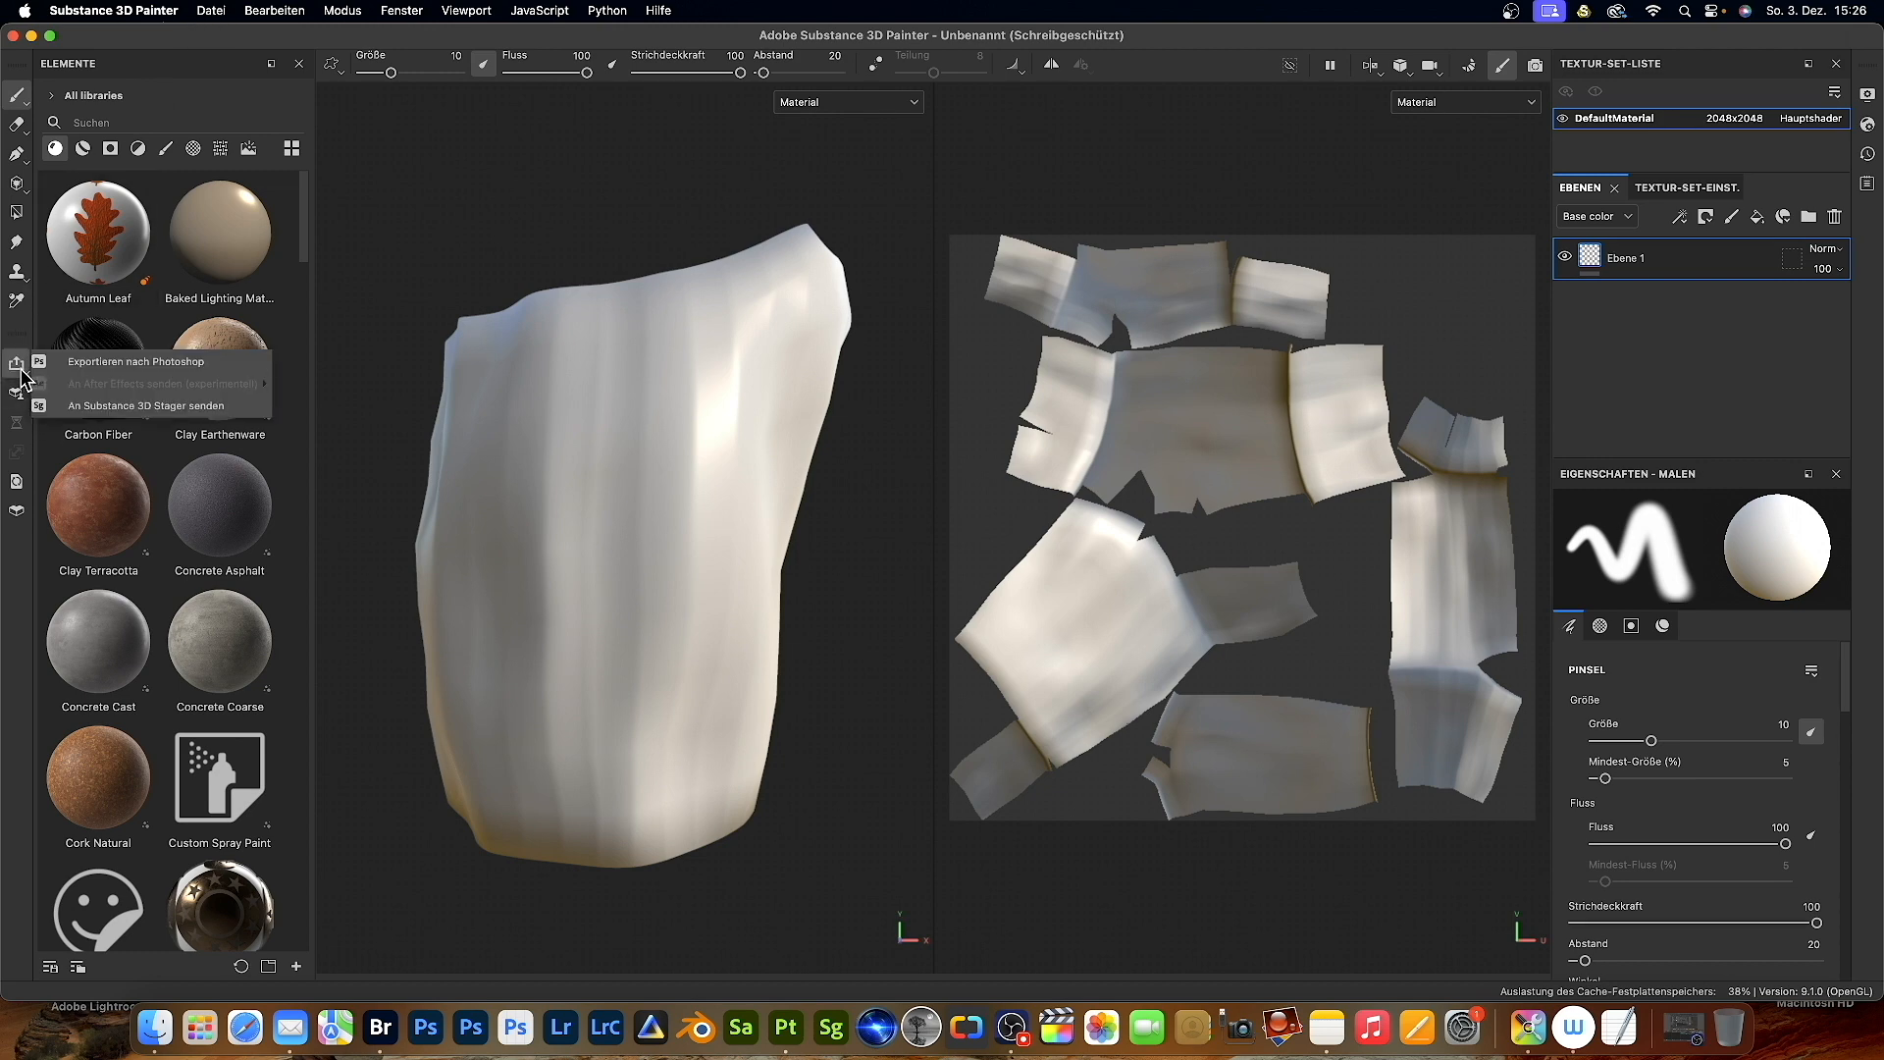
left_click(88, 407)
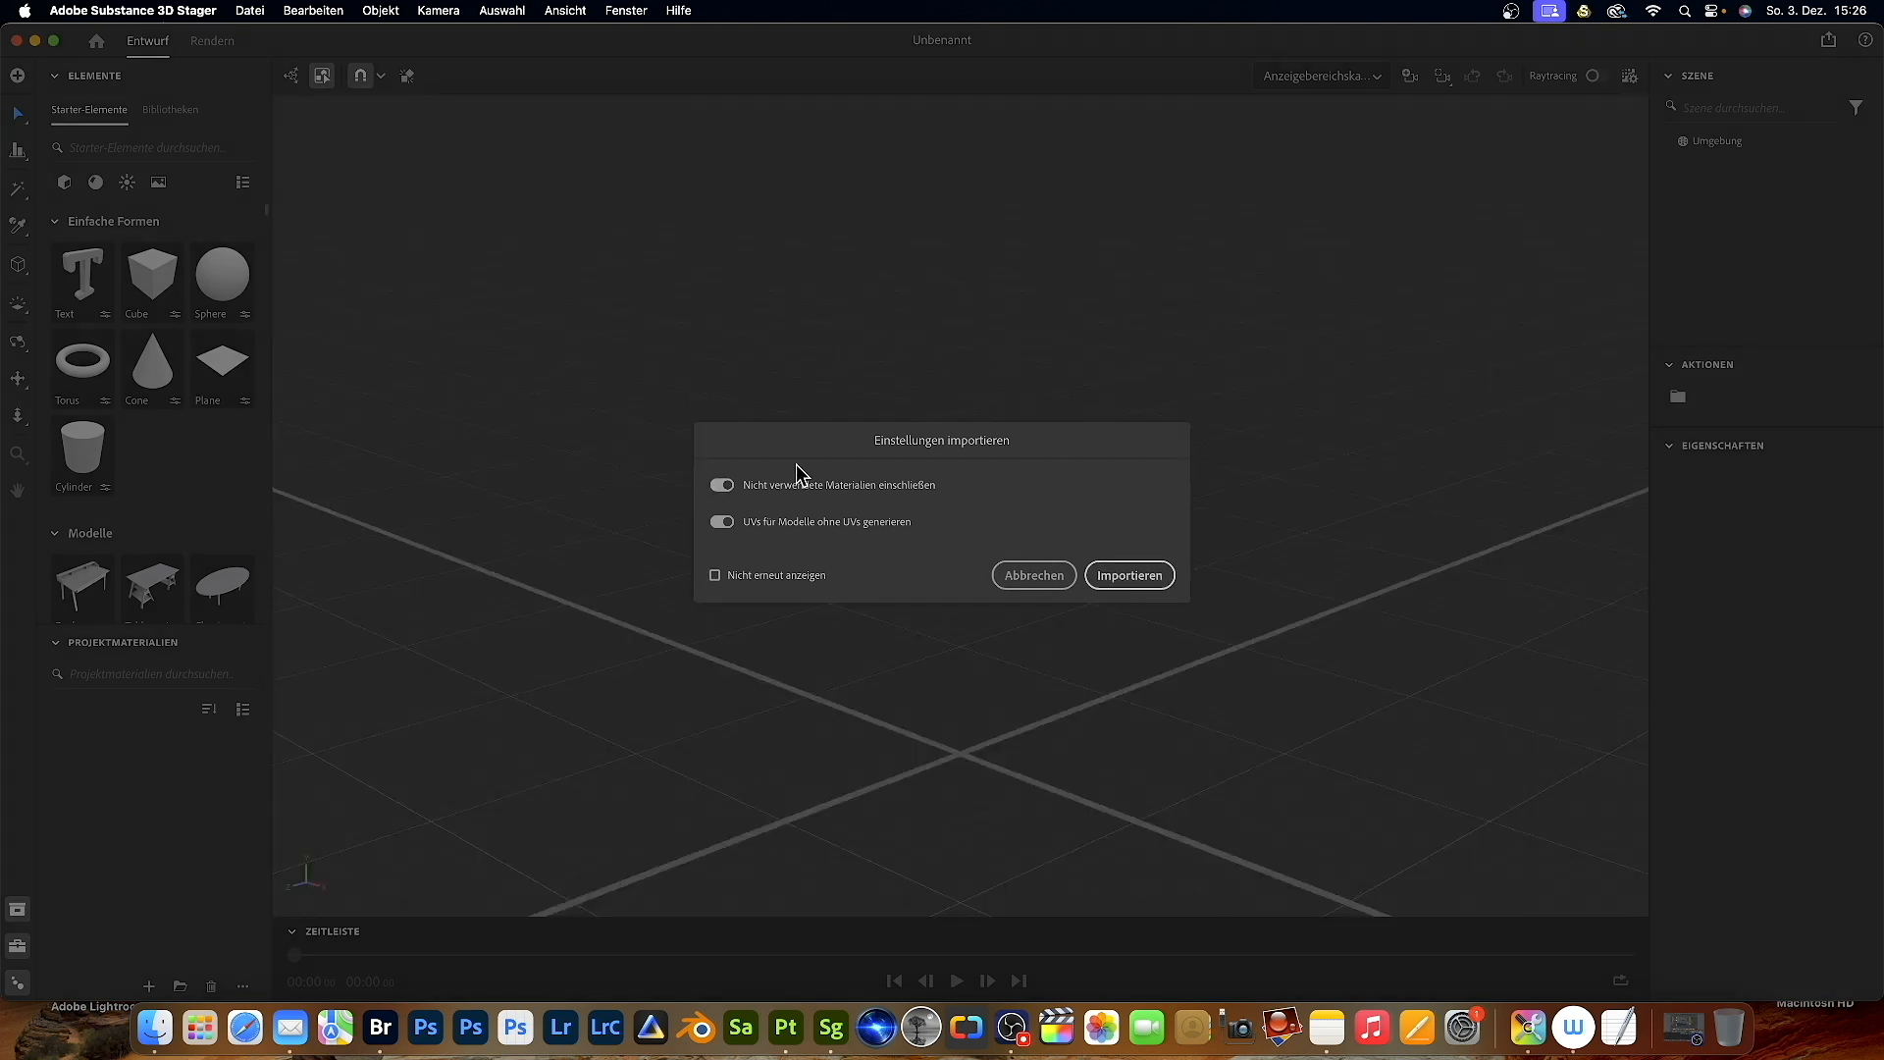
left_click(1134, 576)
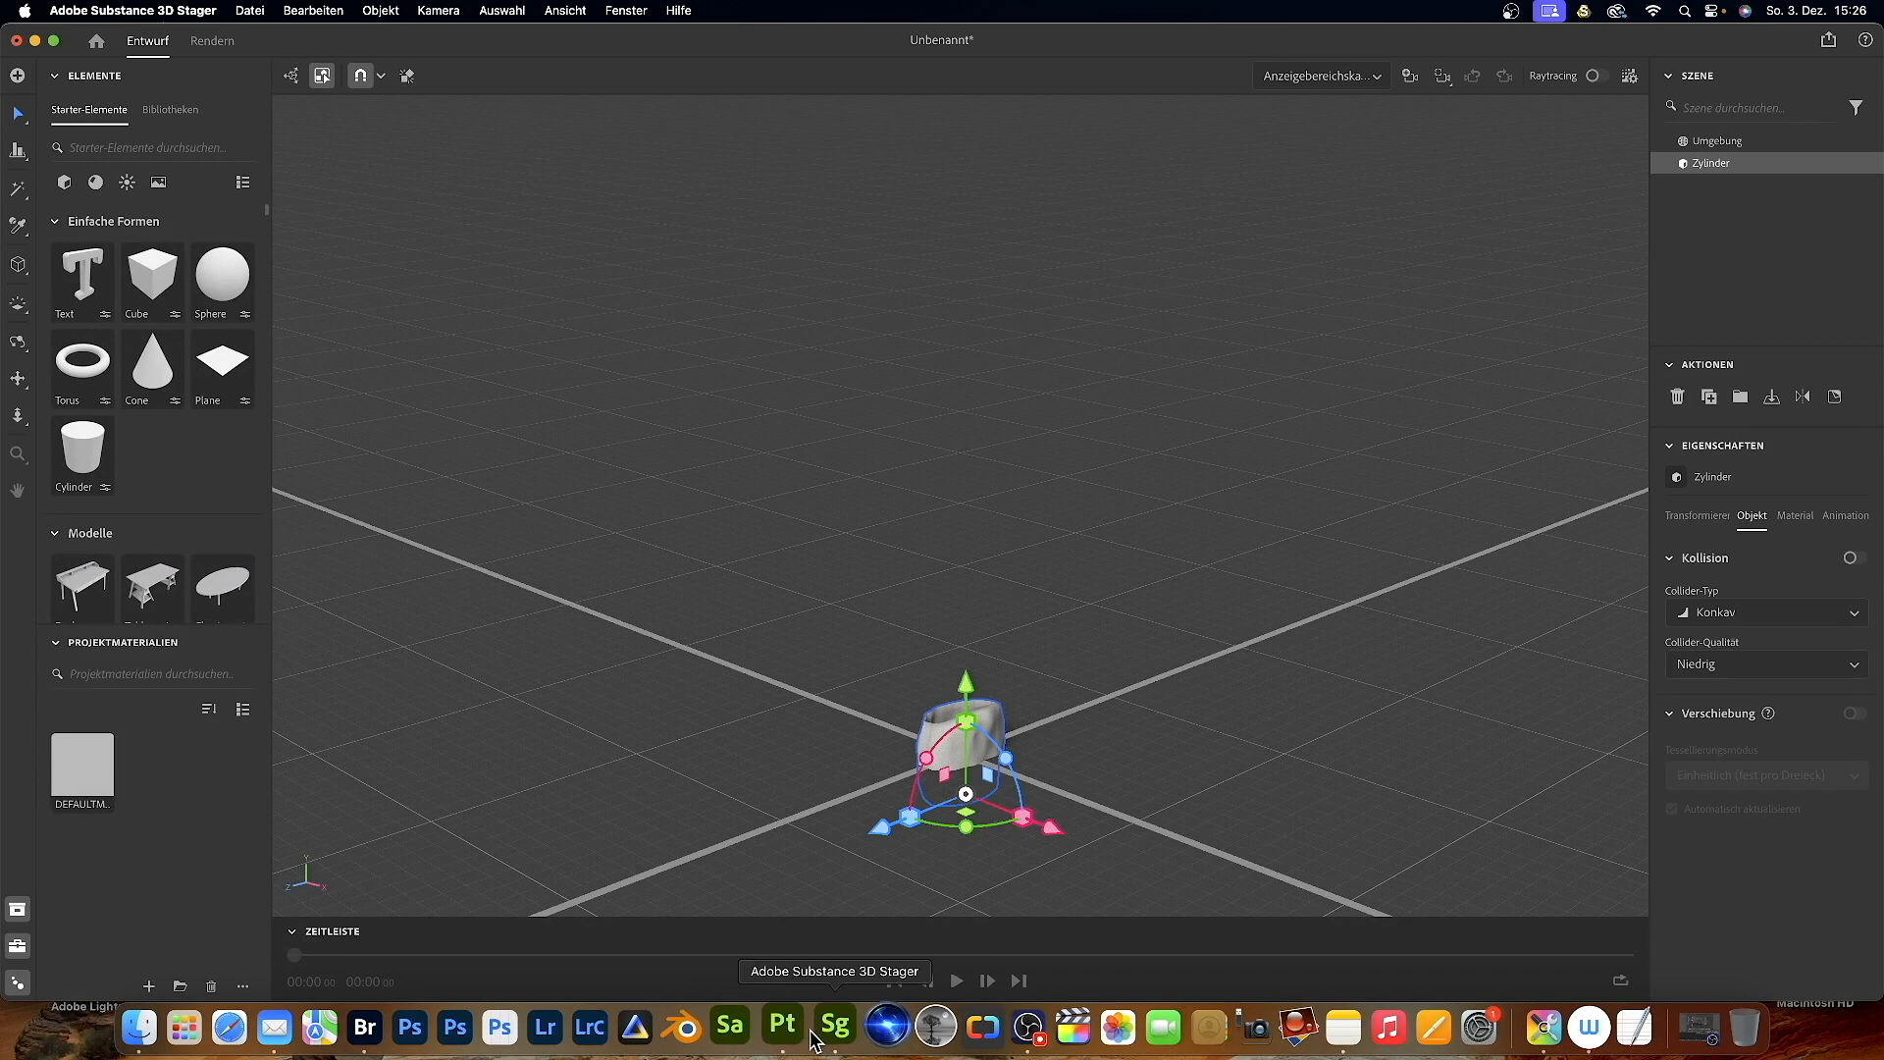
- Quit Substance 3D Painter without saving the project
right_click(831, 1019)
left_click(802, 962)
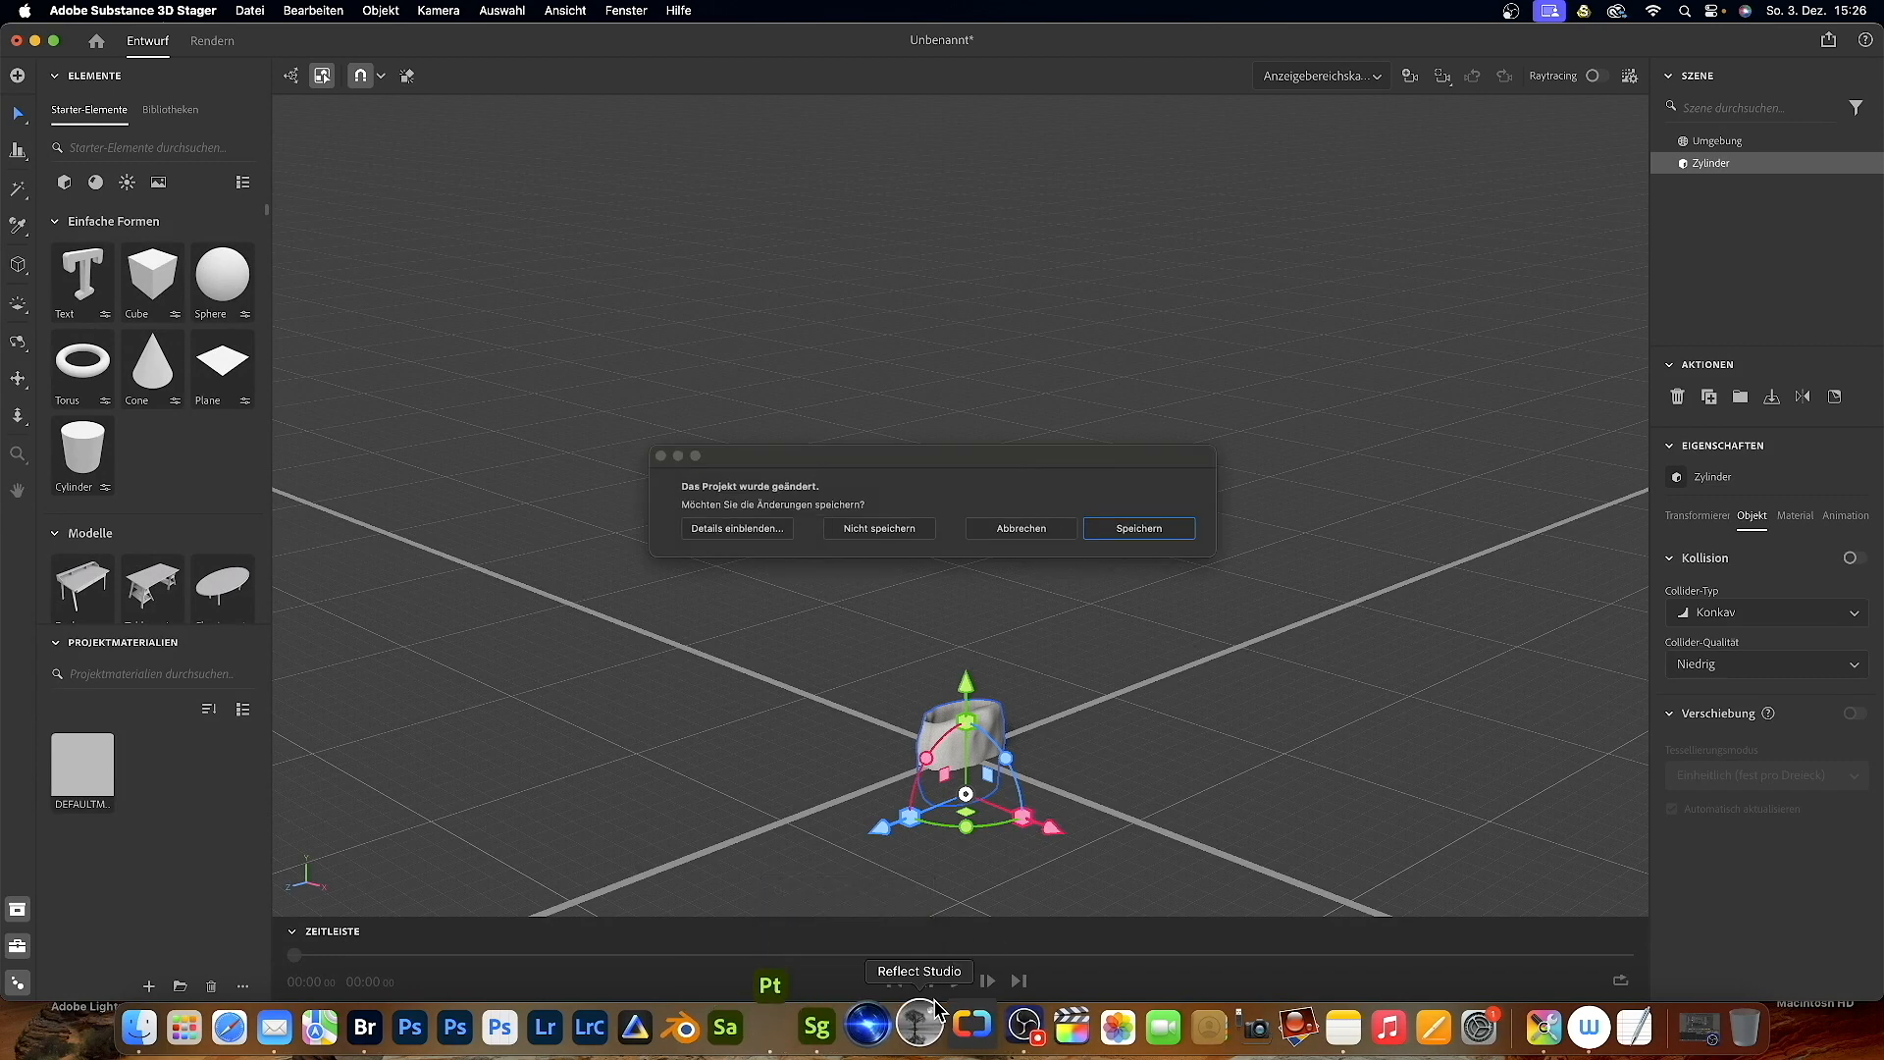
left_click(886, 531)
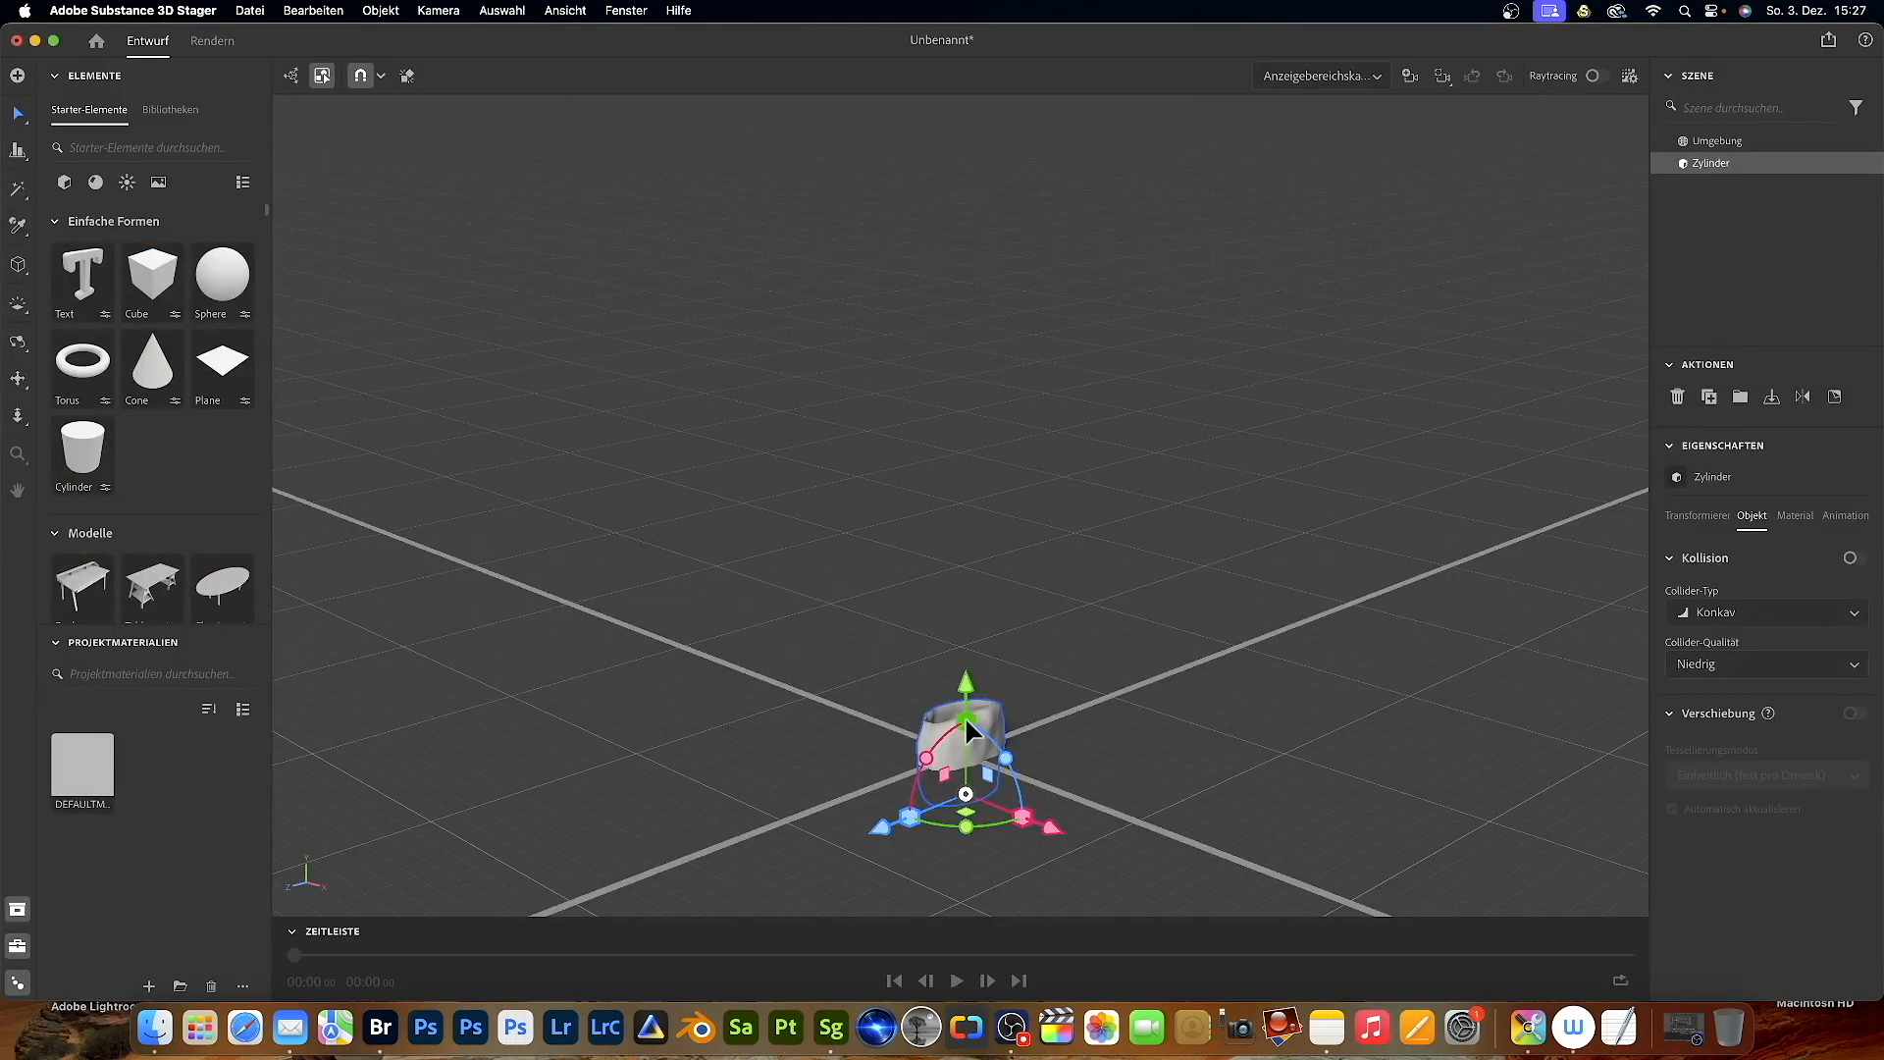
- Scale up the cylinder to several times its size and rotate it so the camera looks through its opening
left_click_drag(968, 721, 983, 453)
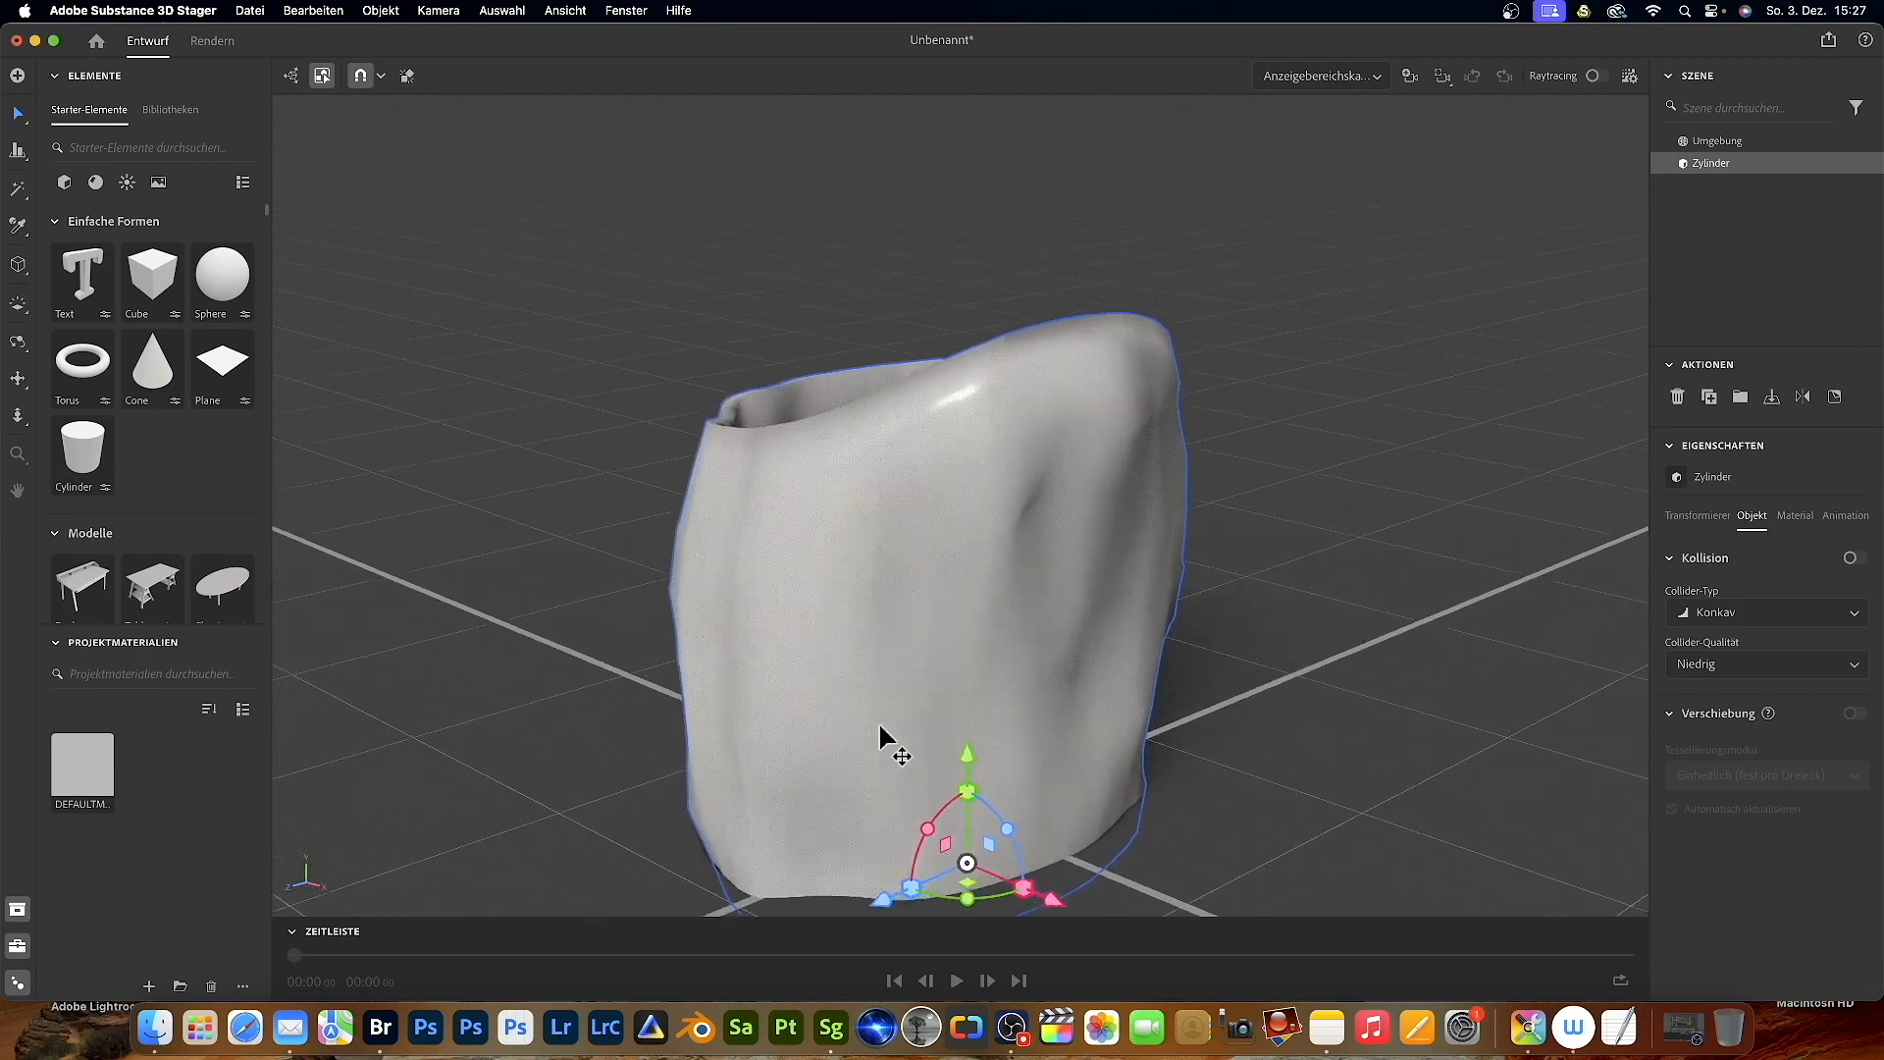
left_click_drag(967, 826, 1184, 820)
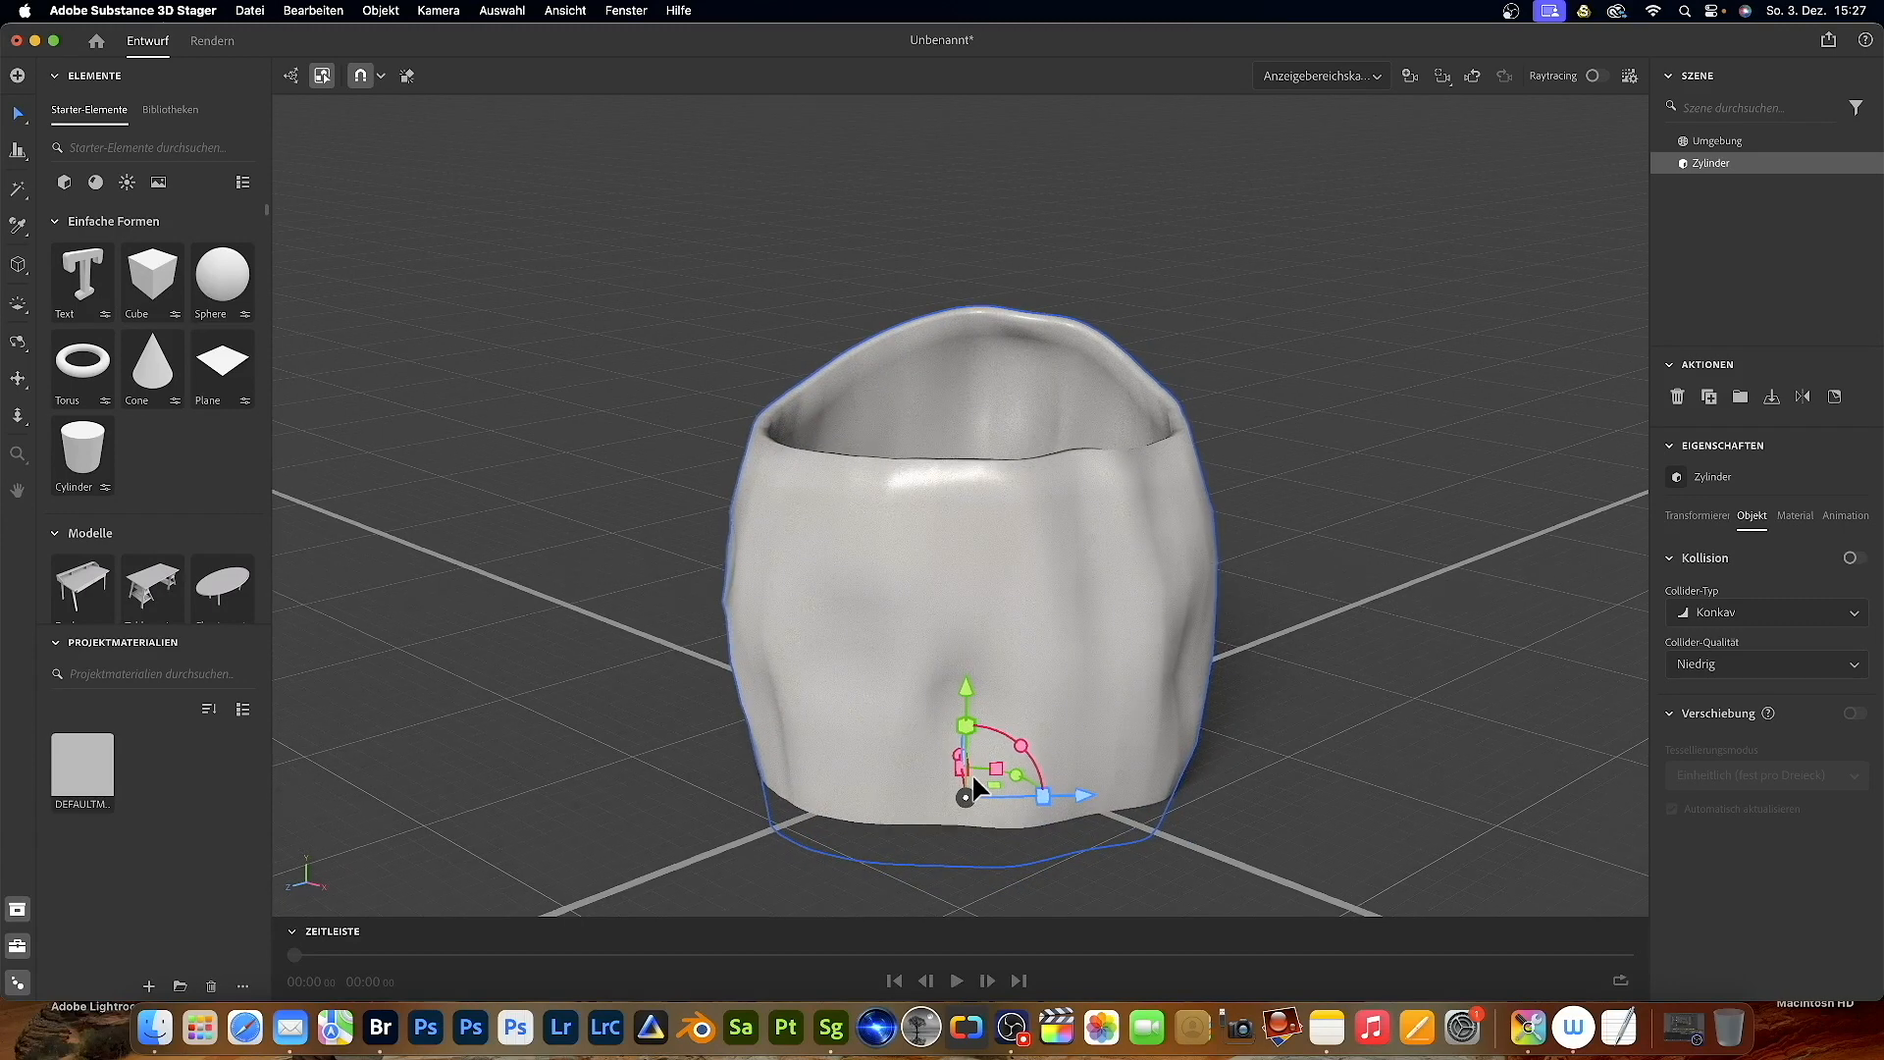
right_click_drag(962, 768, 798, 731)
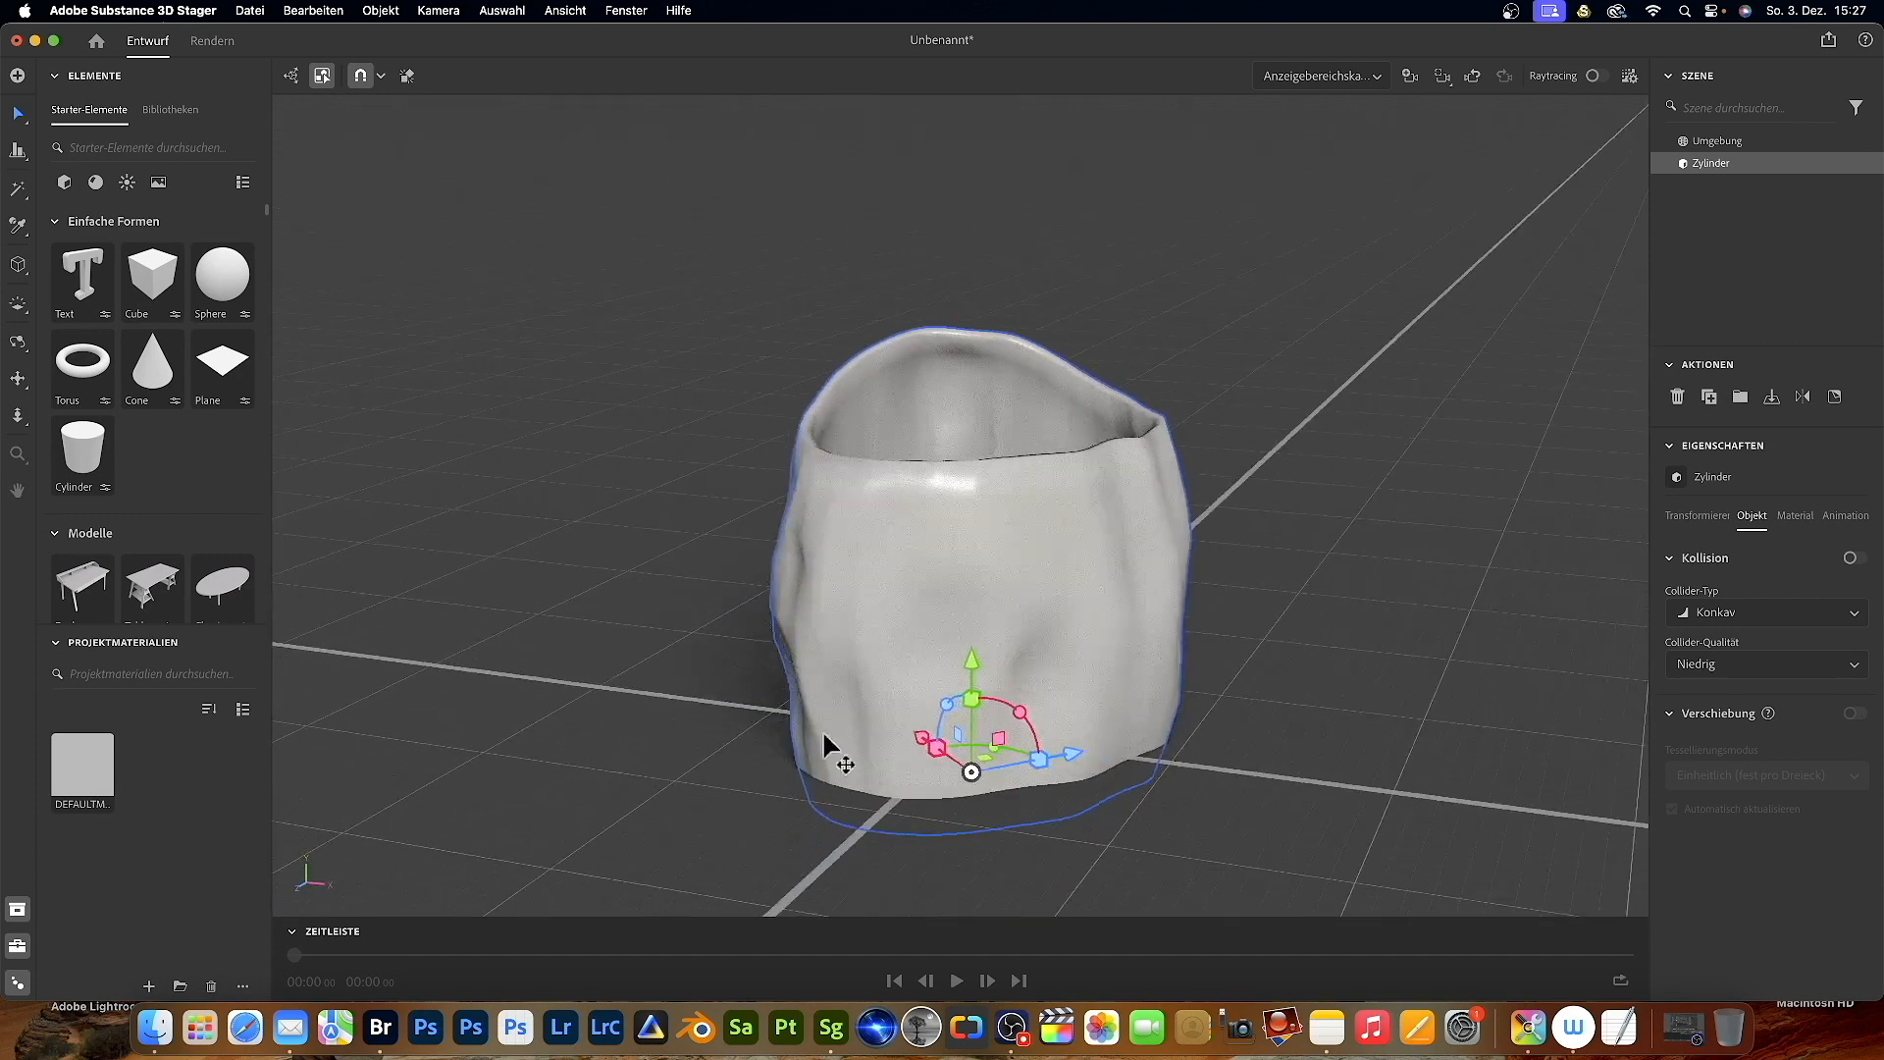
right_click_drag(947, 711, 904, 762)
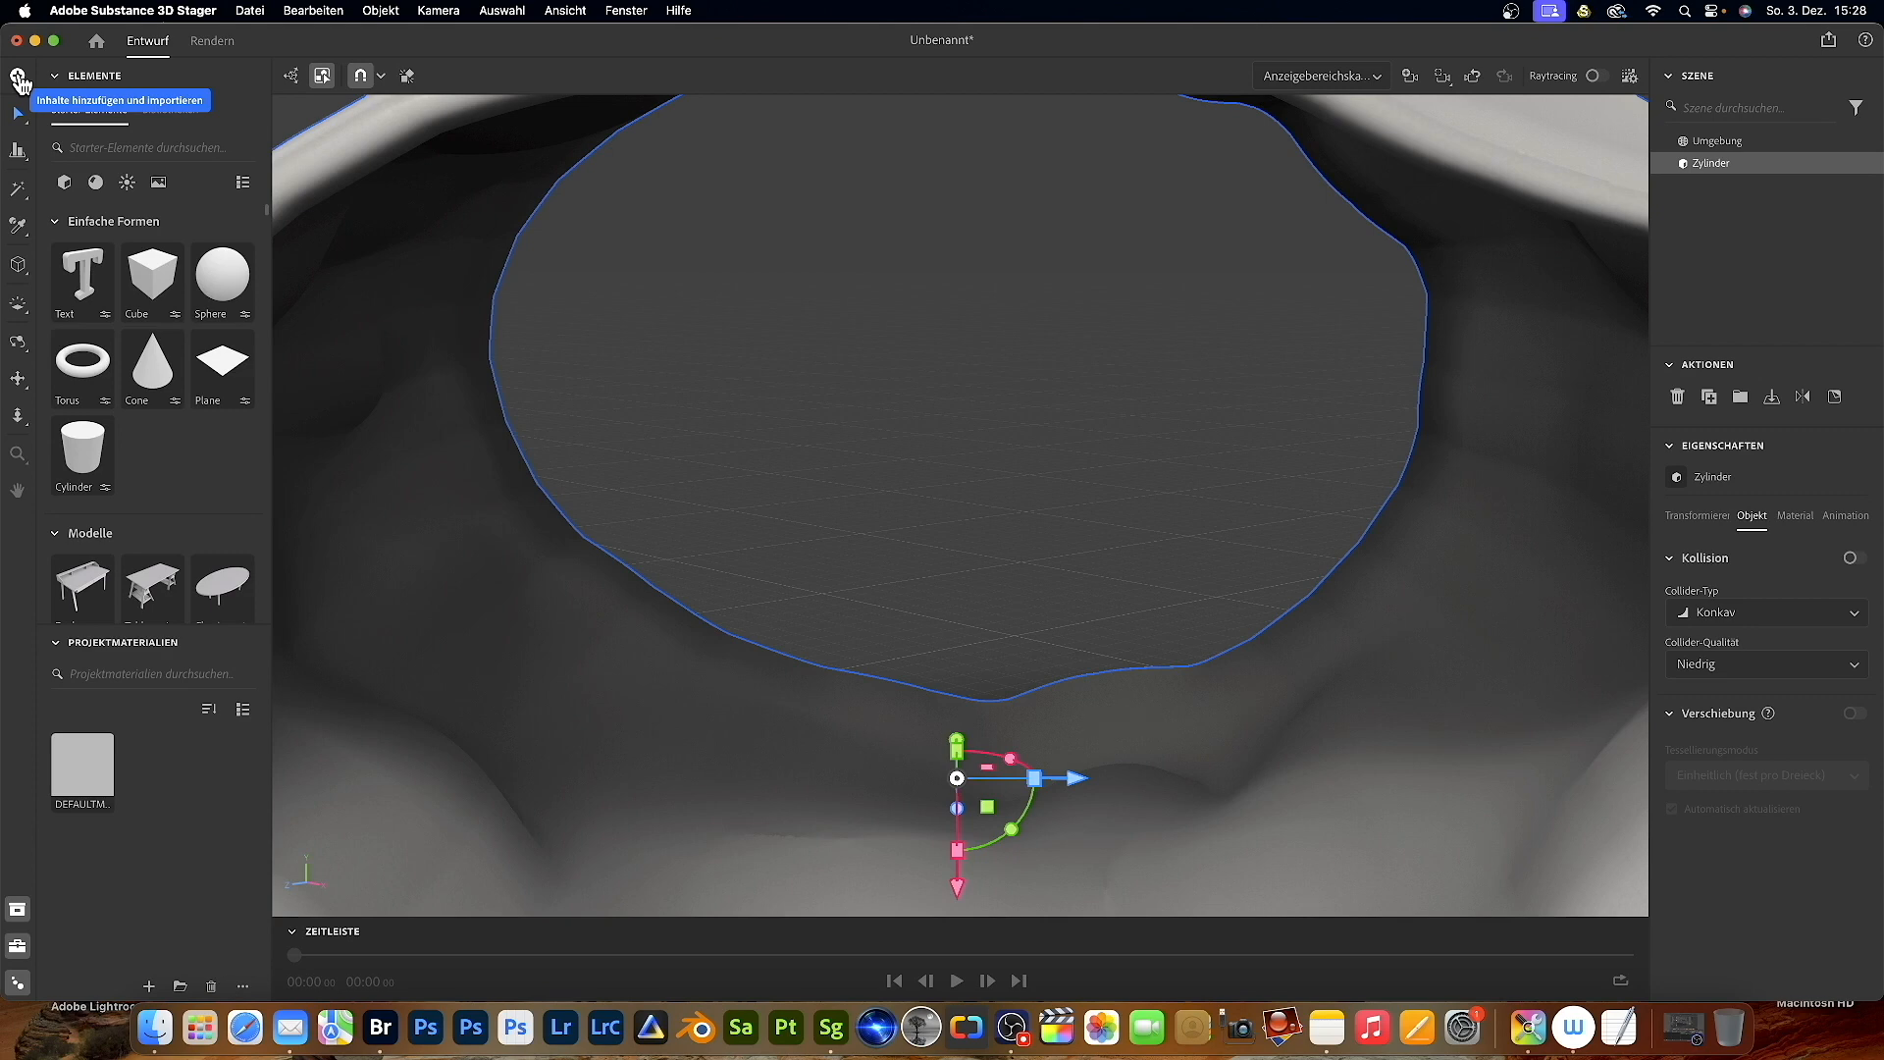
- Import Hintergrund.jpg from the Desktop as the scene's background image
left_click(19, 77)
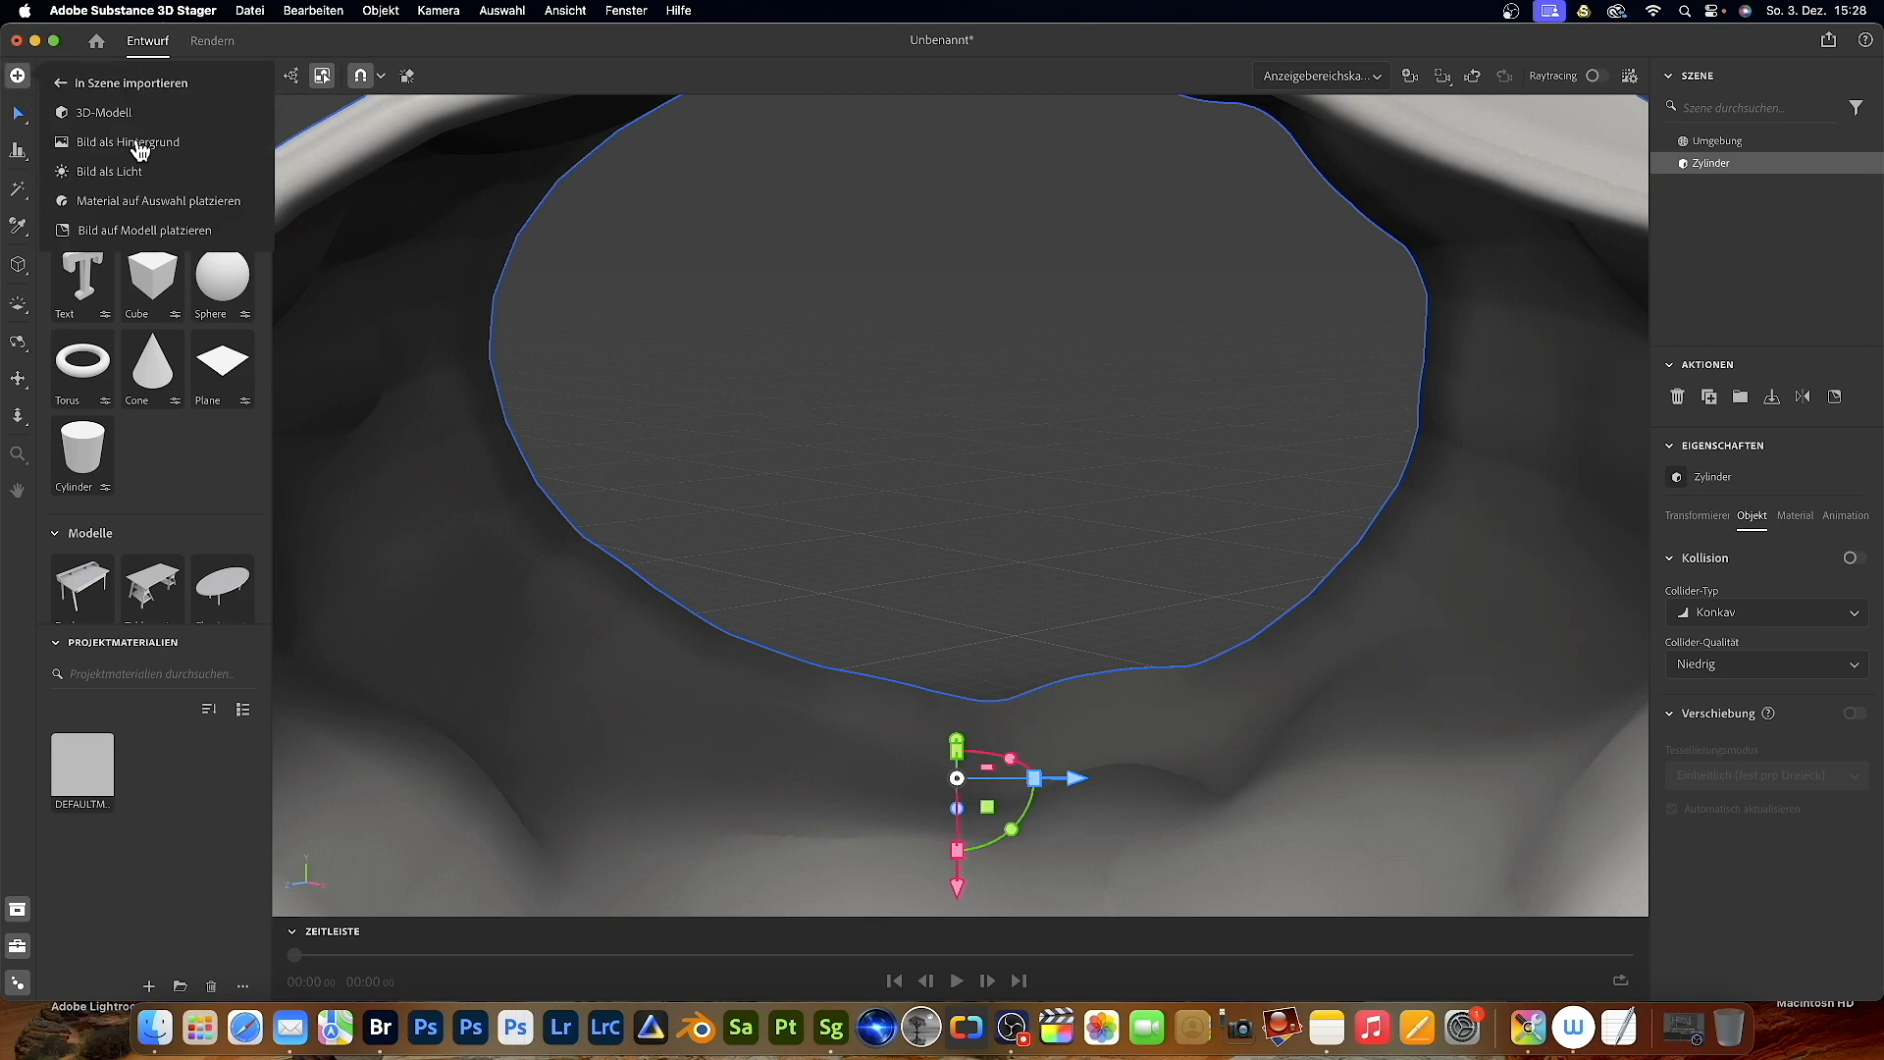
left_click(139, 145)
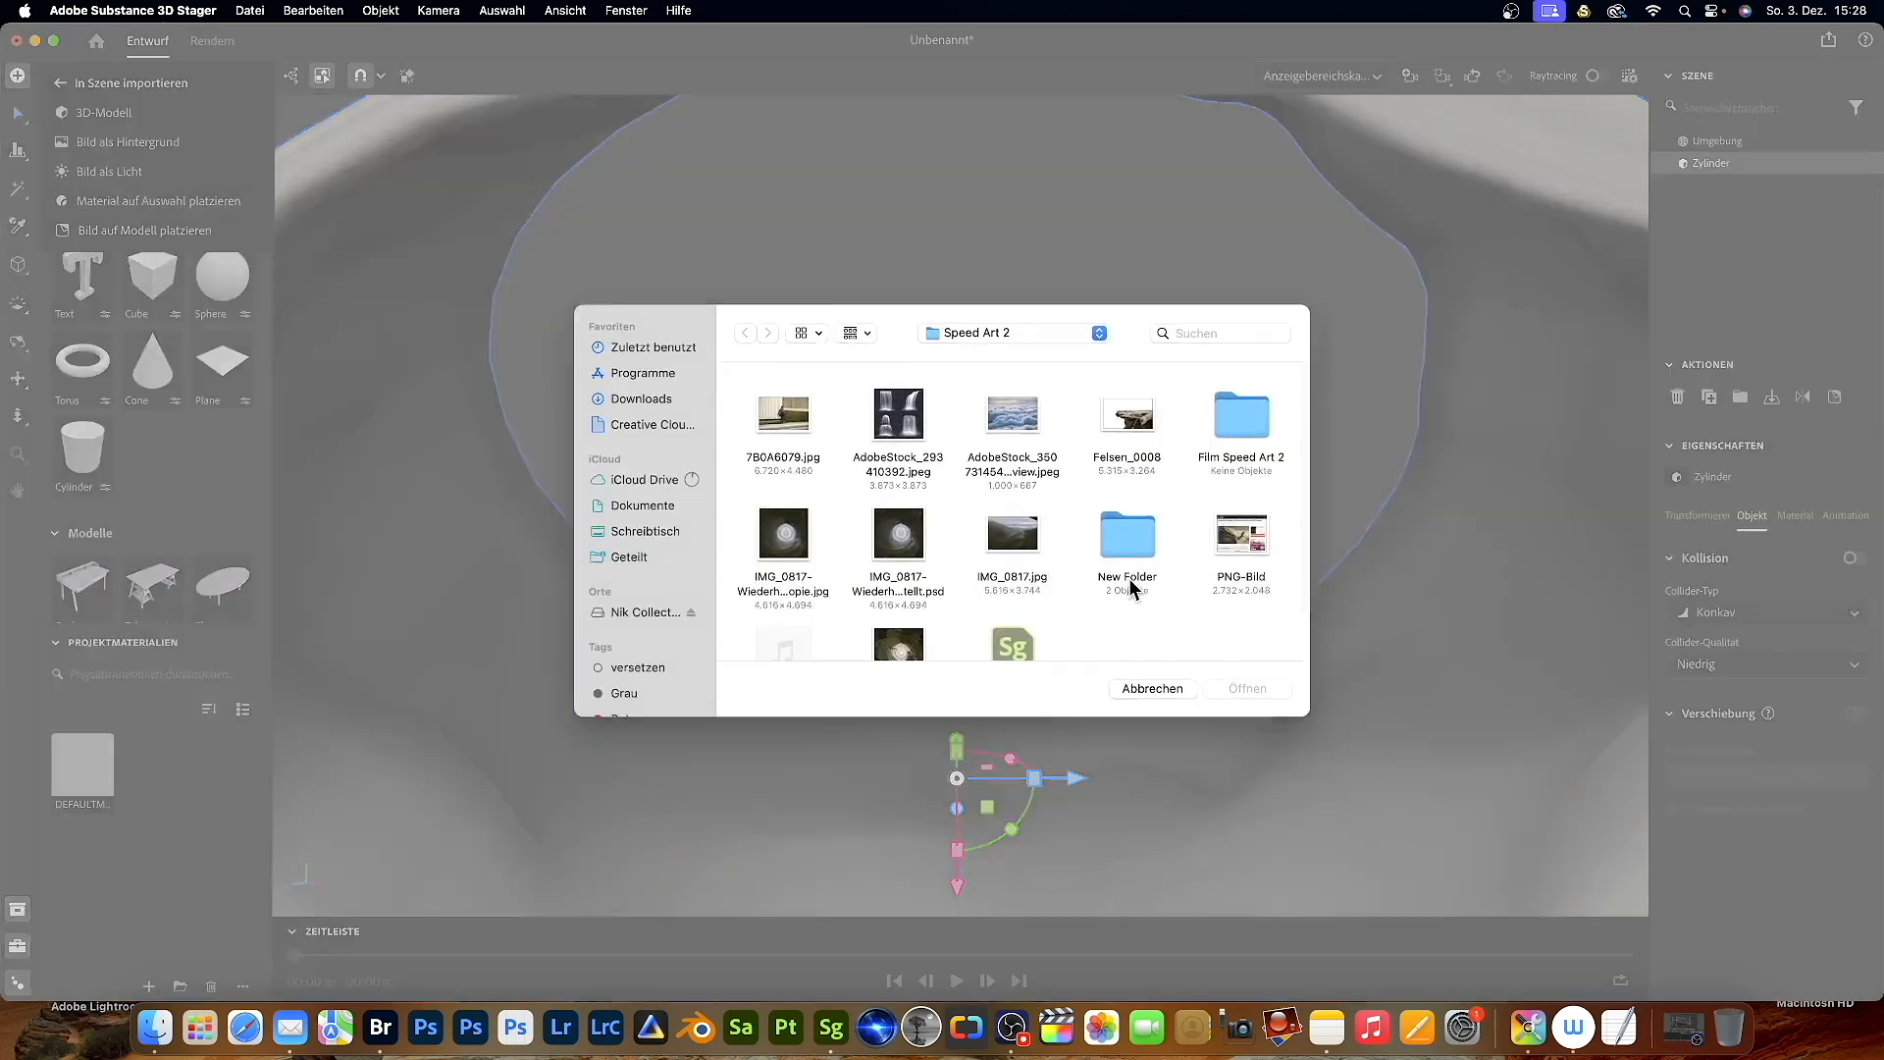
left_click(633, 533)
left_click(1242, 424)
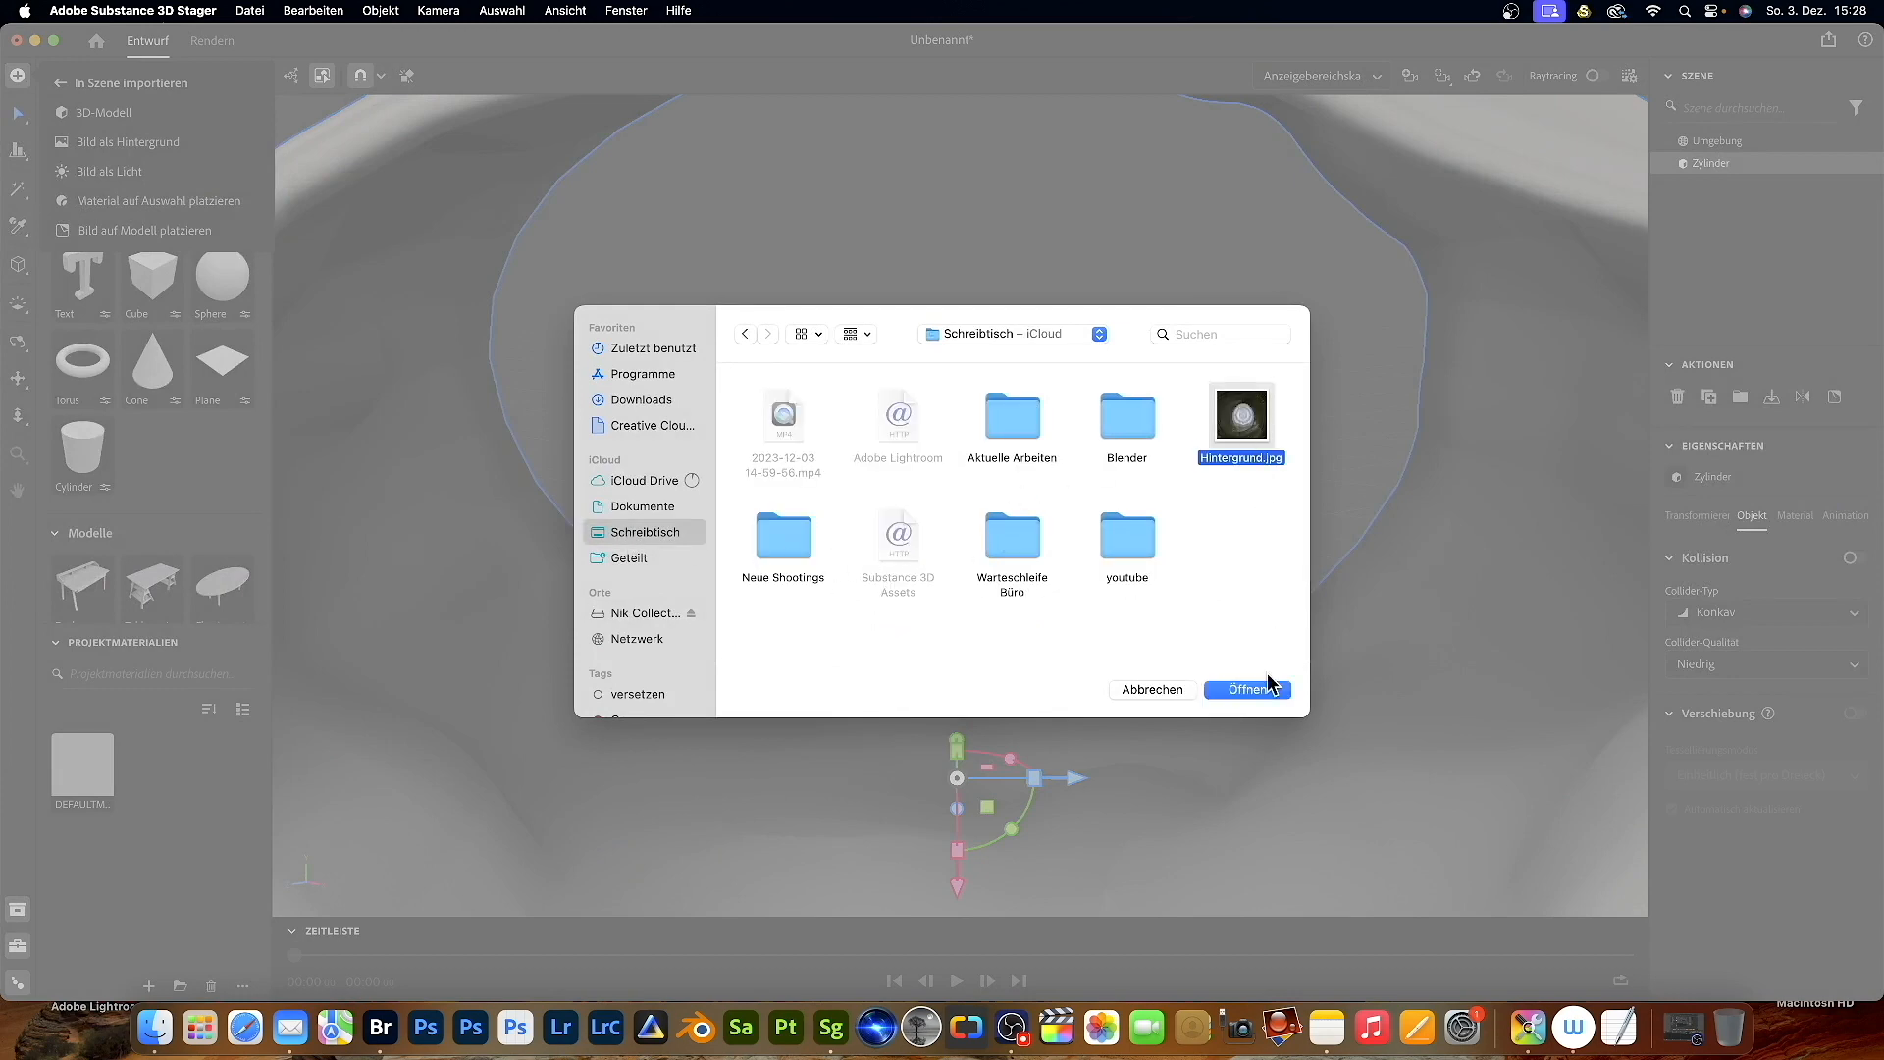
left_click(1246, 689)
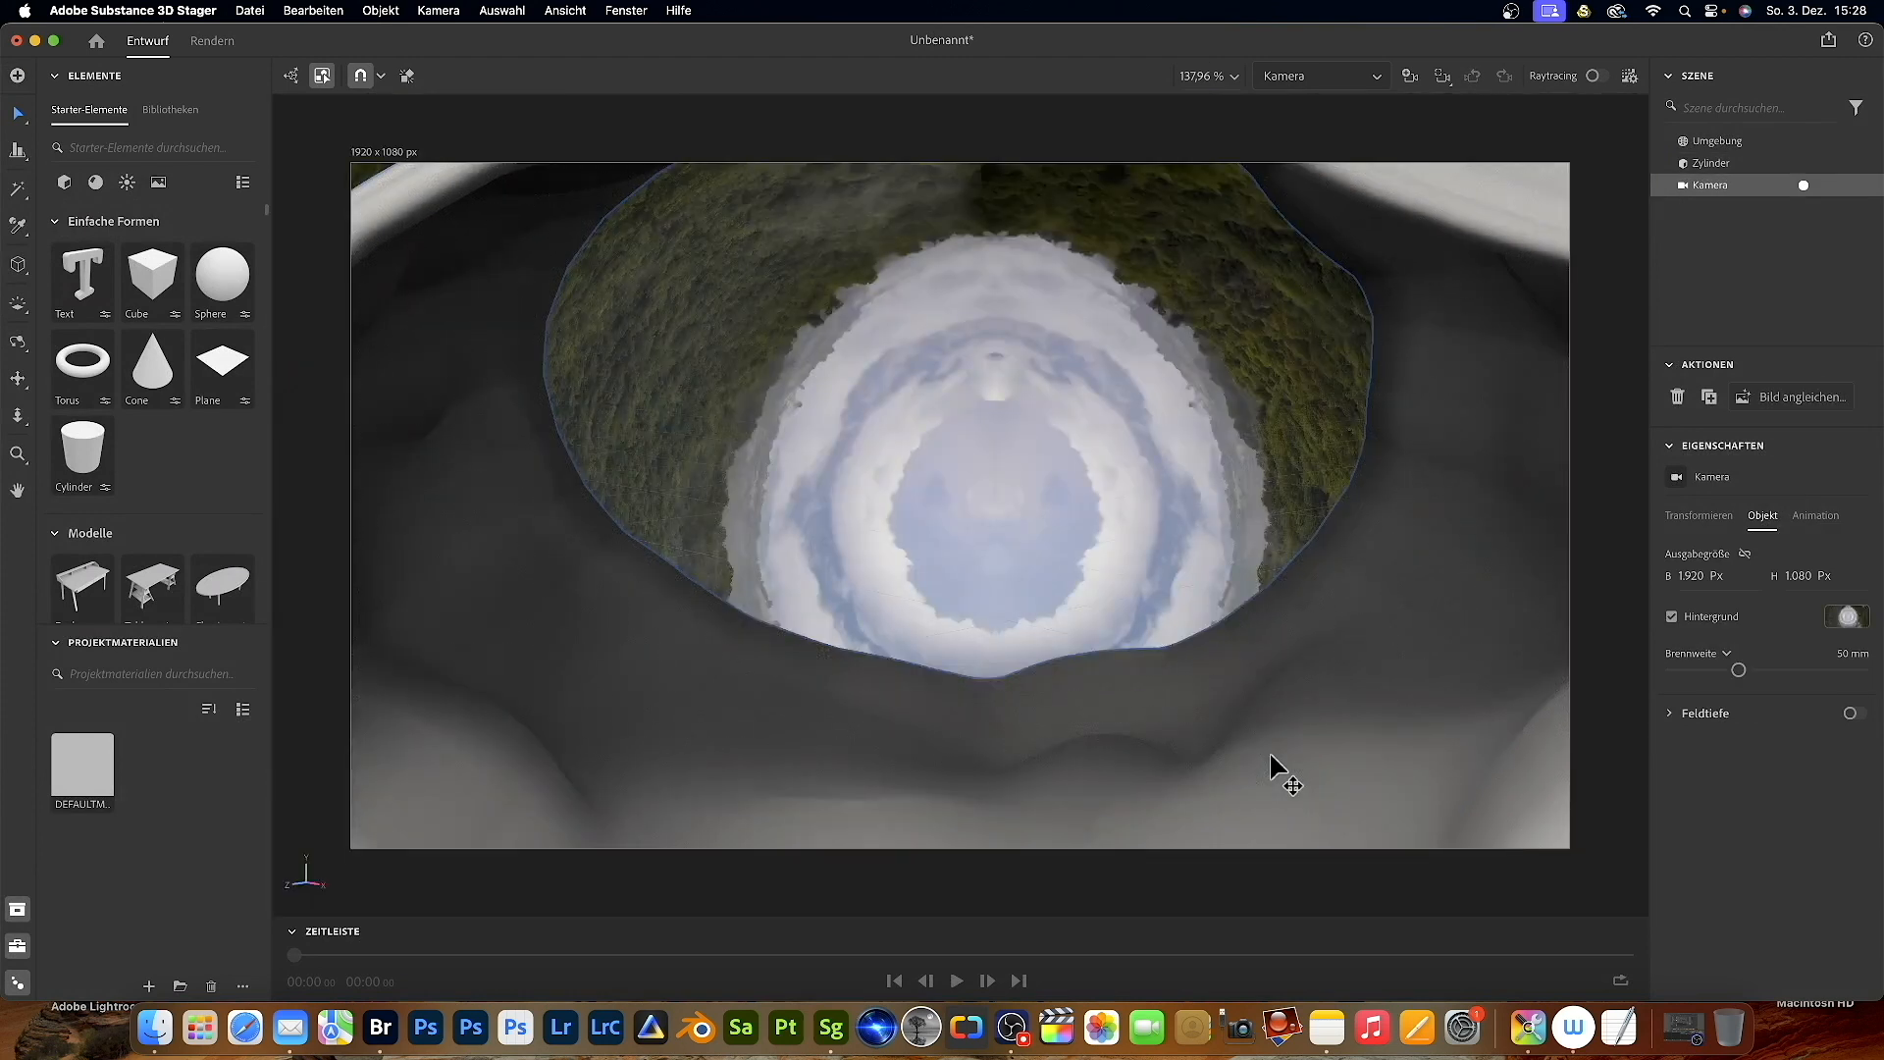
- Match the camera's output size to the background image using its image size, with light generation disabled
left_click(1786, 398)
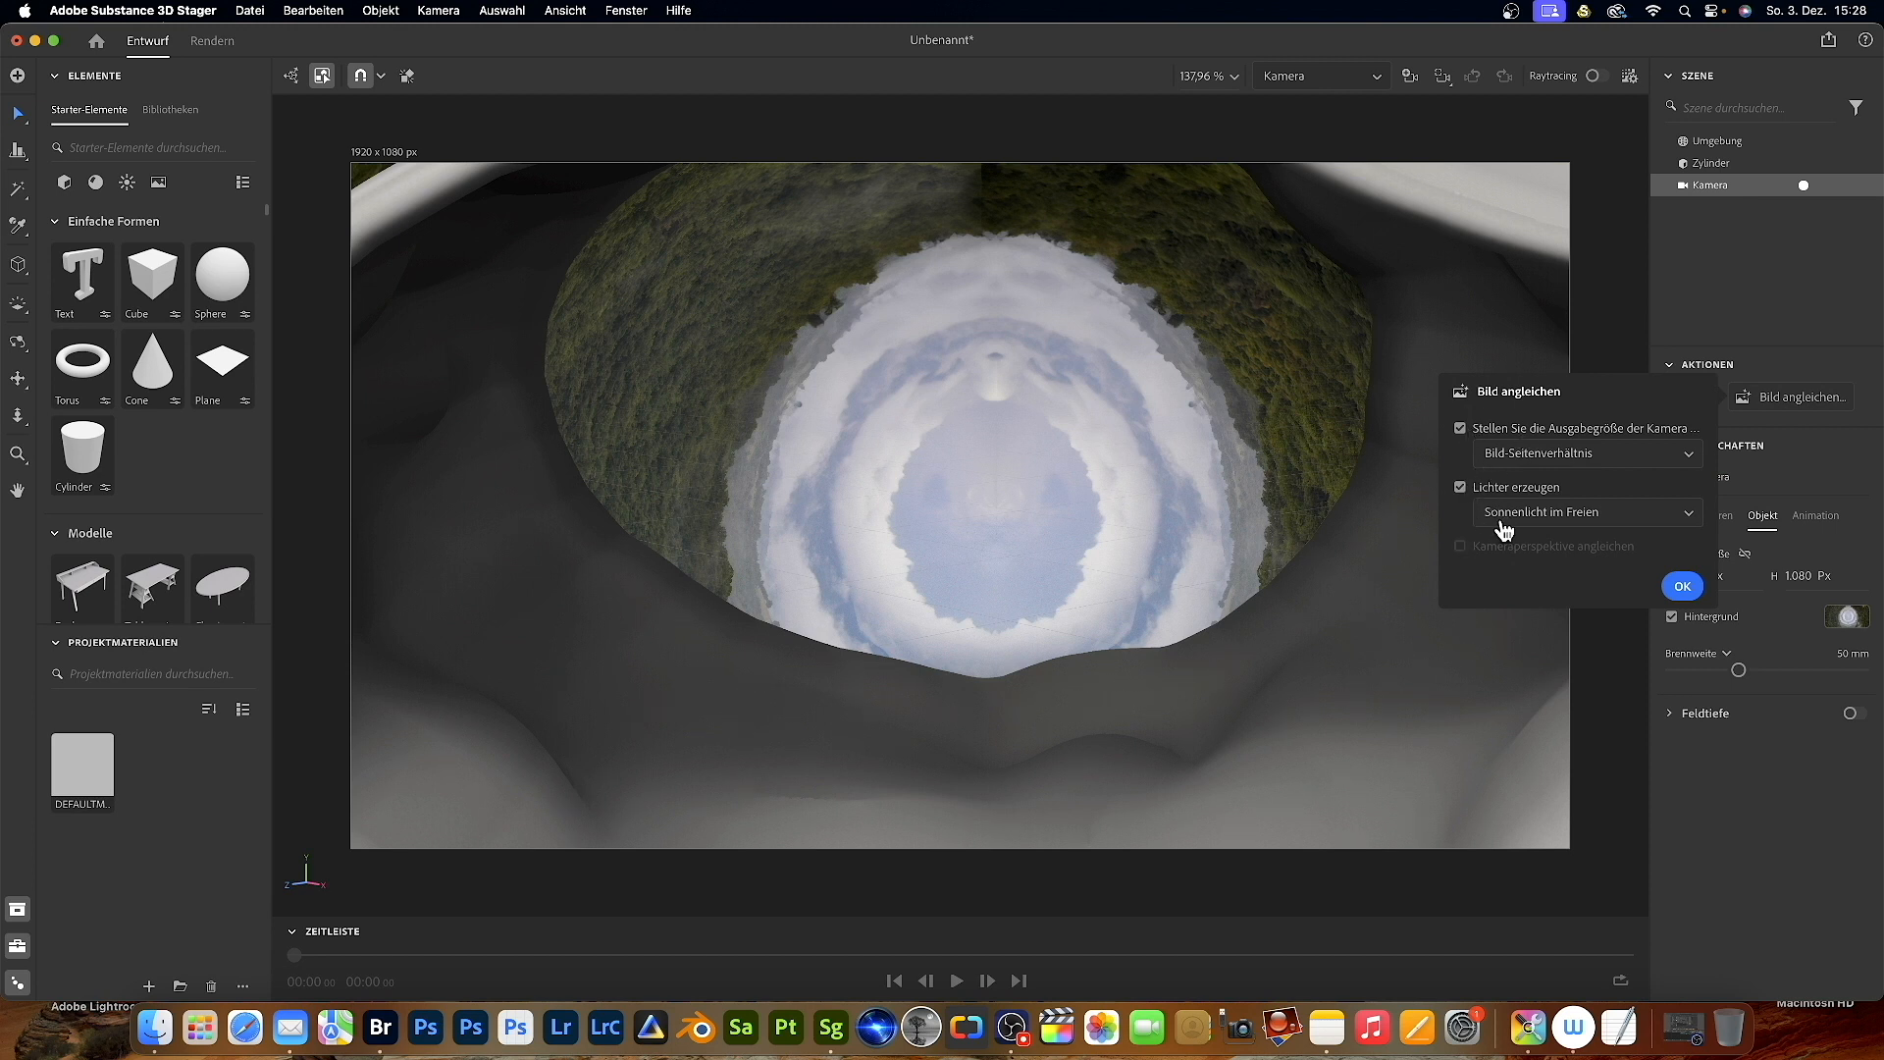
left_click(1460, 488)
left_click(1571, 463)
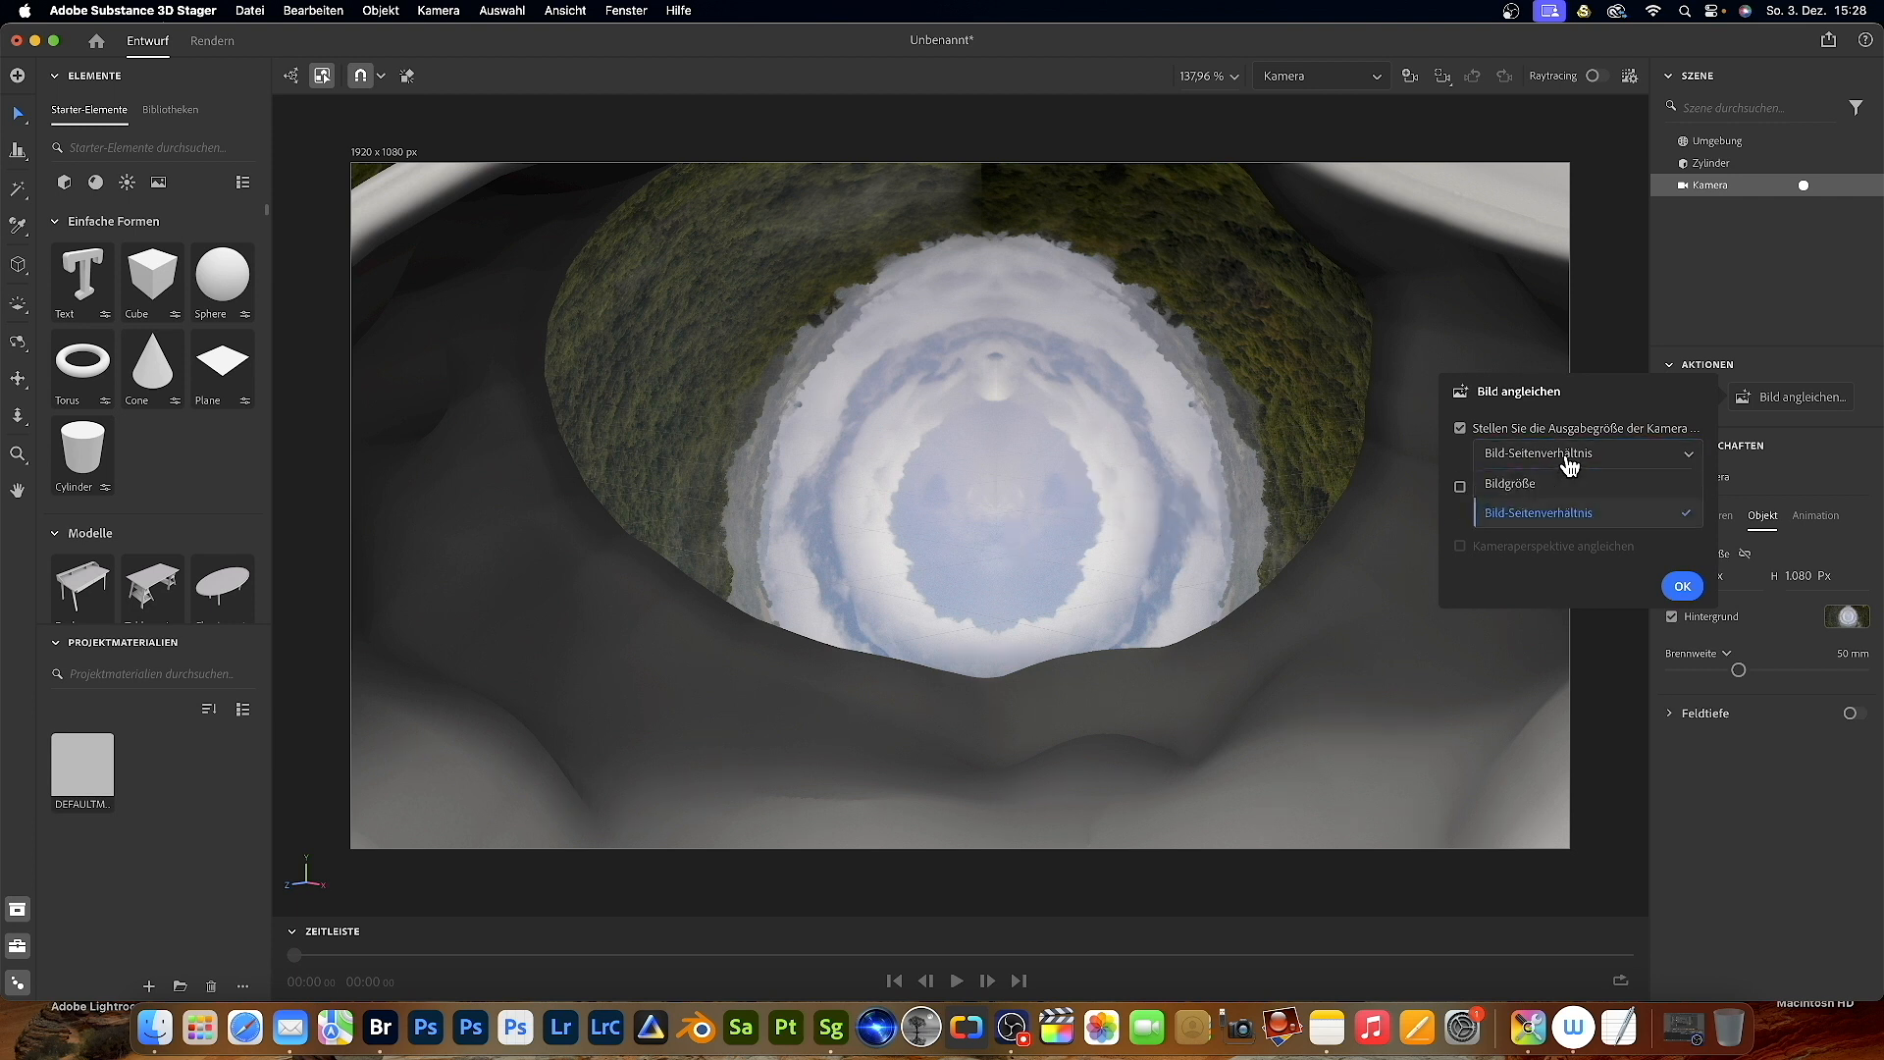
left_click(1517, 487)
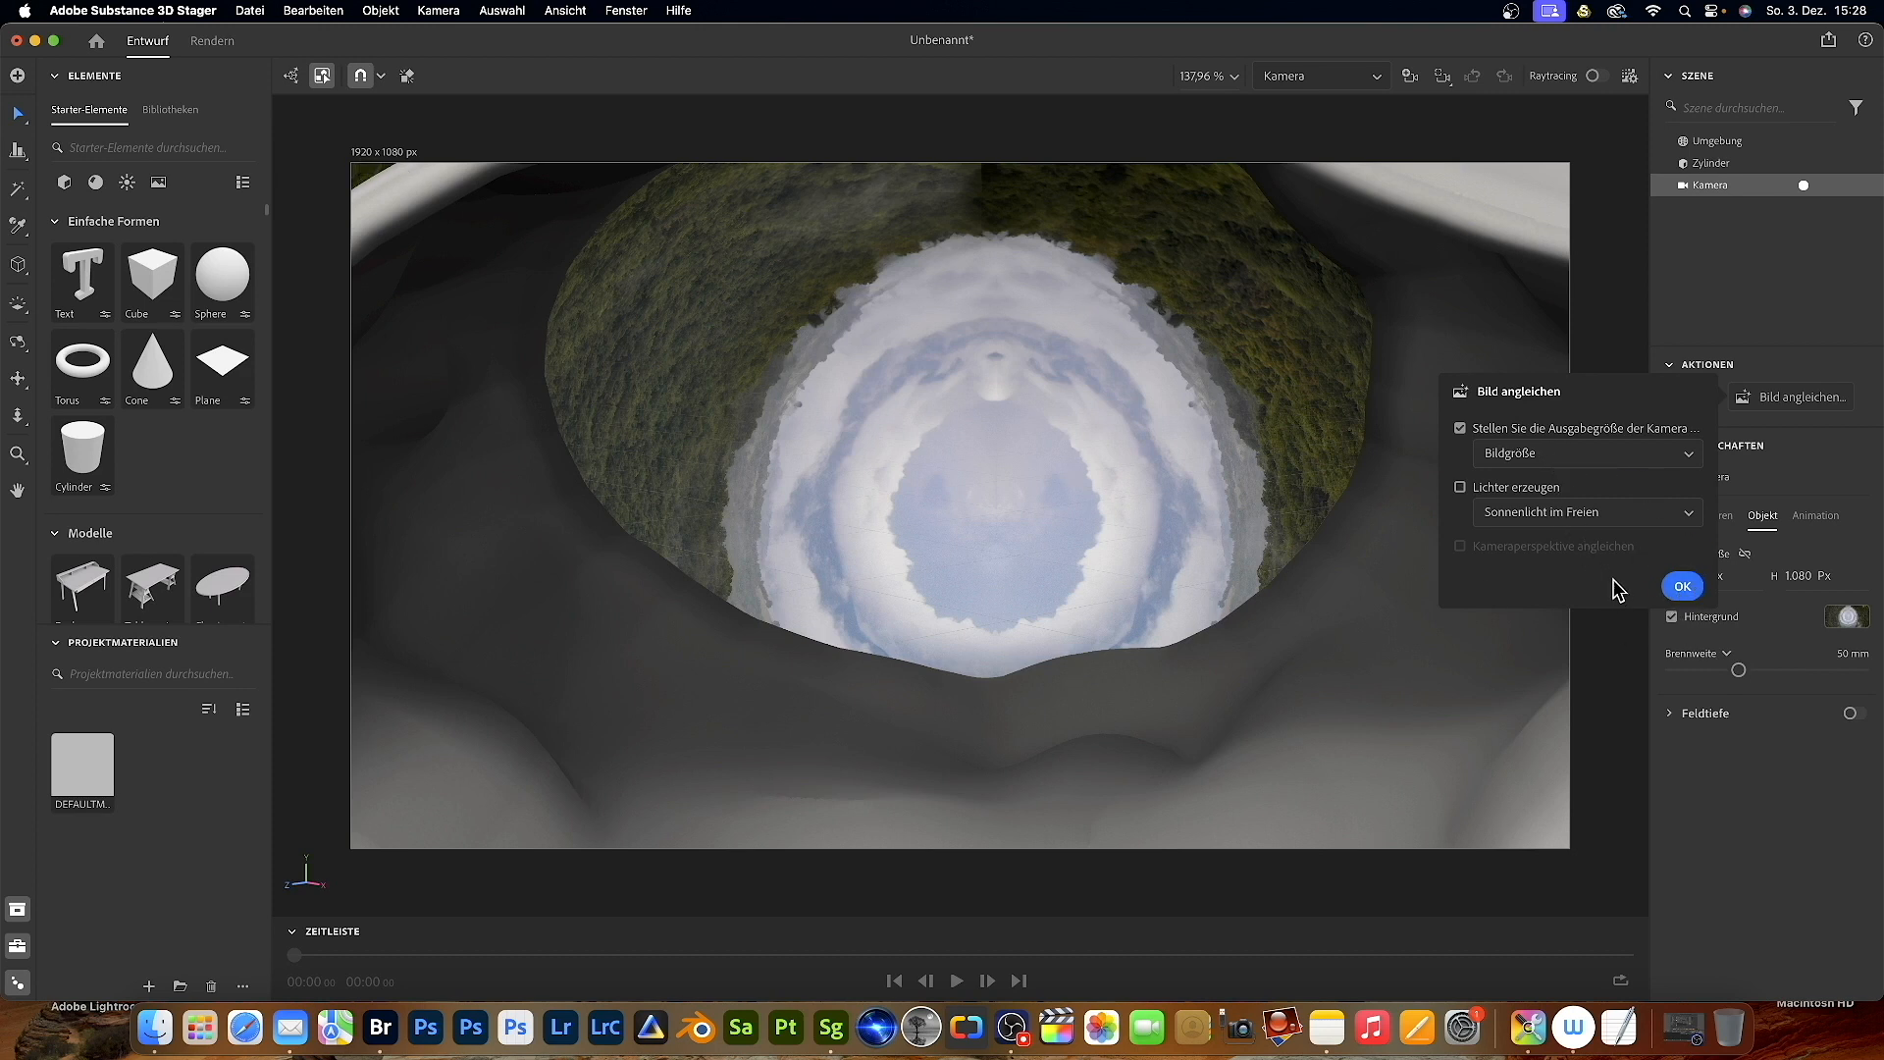
left_click(1683, 591)
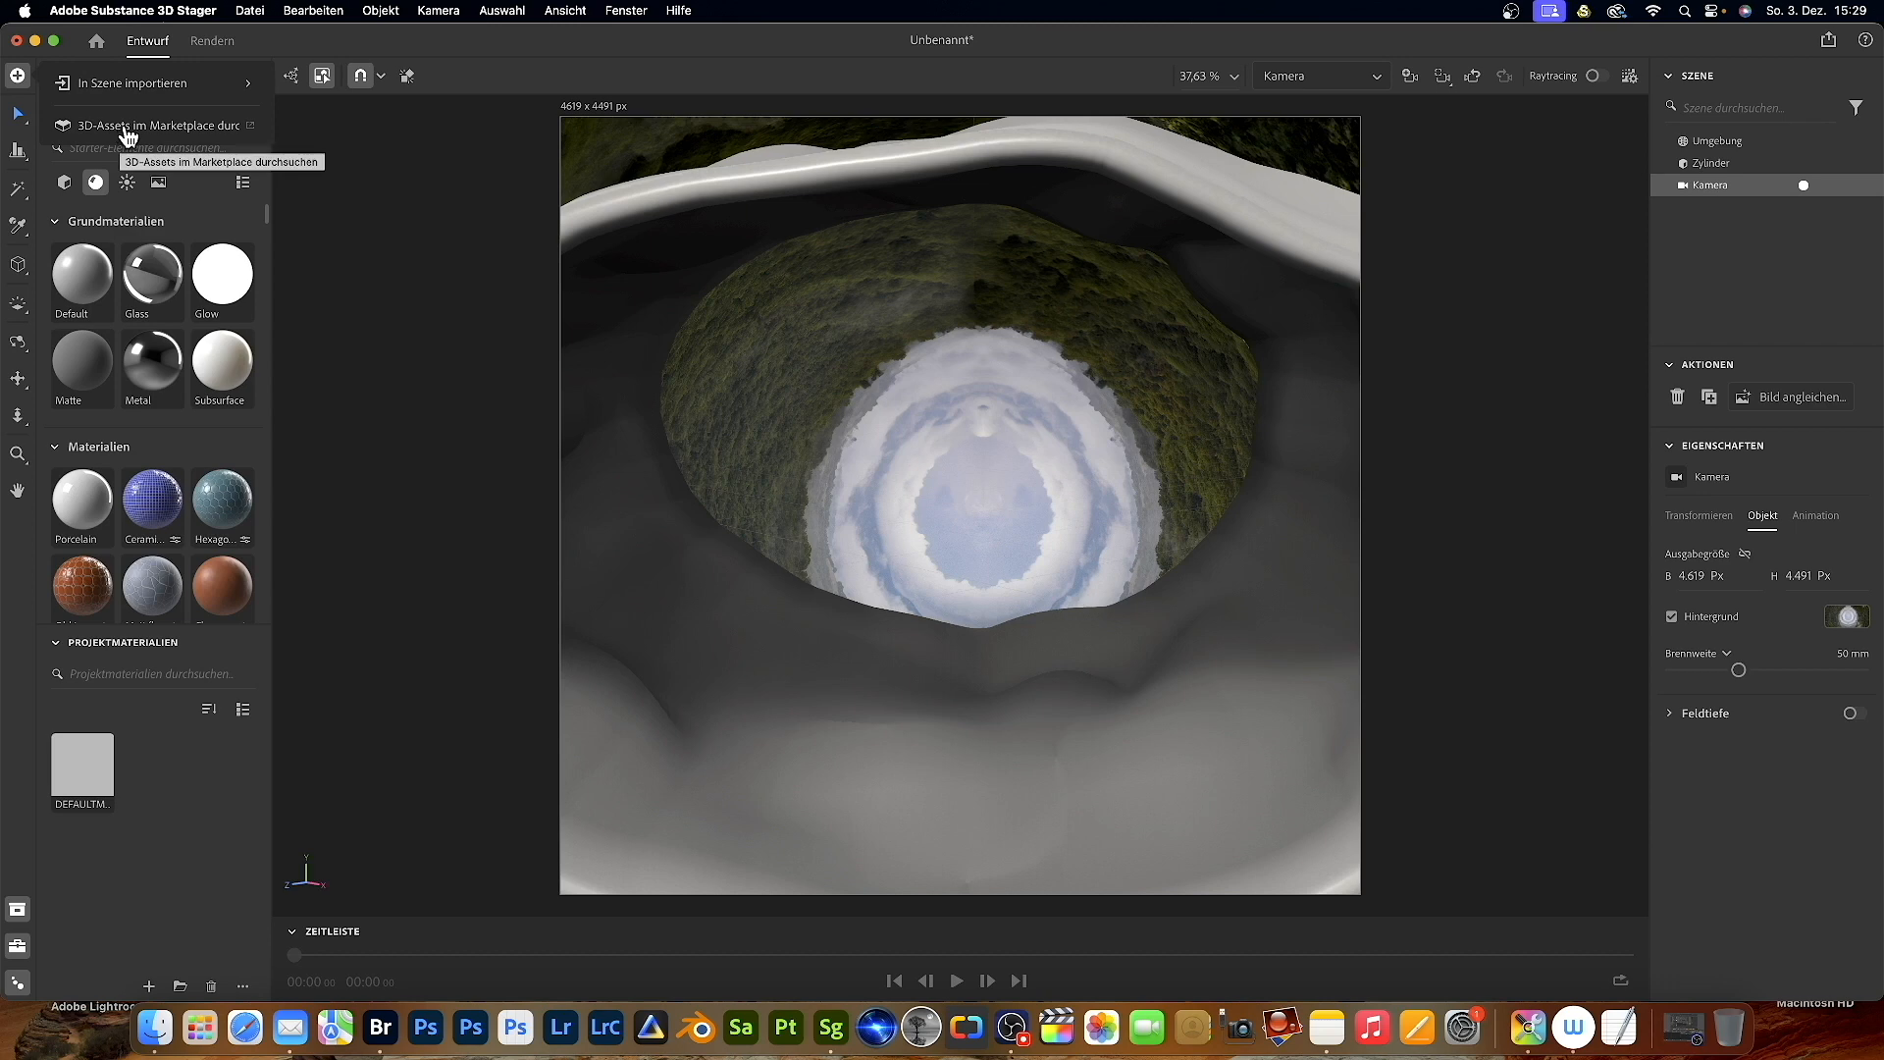
- Send the Crumbled Rock material from the 3D asset marketplace to Substance 3D Stager and set its repeat on the cylinder to 8
left_click(128, 134)
scroll(937, 741, "down", 5)
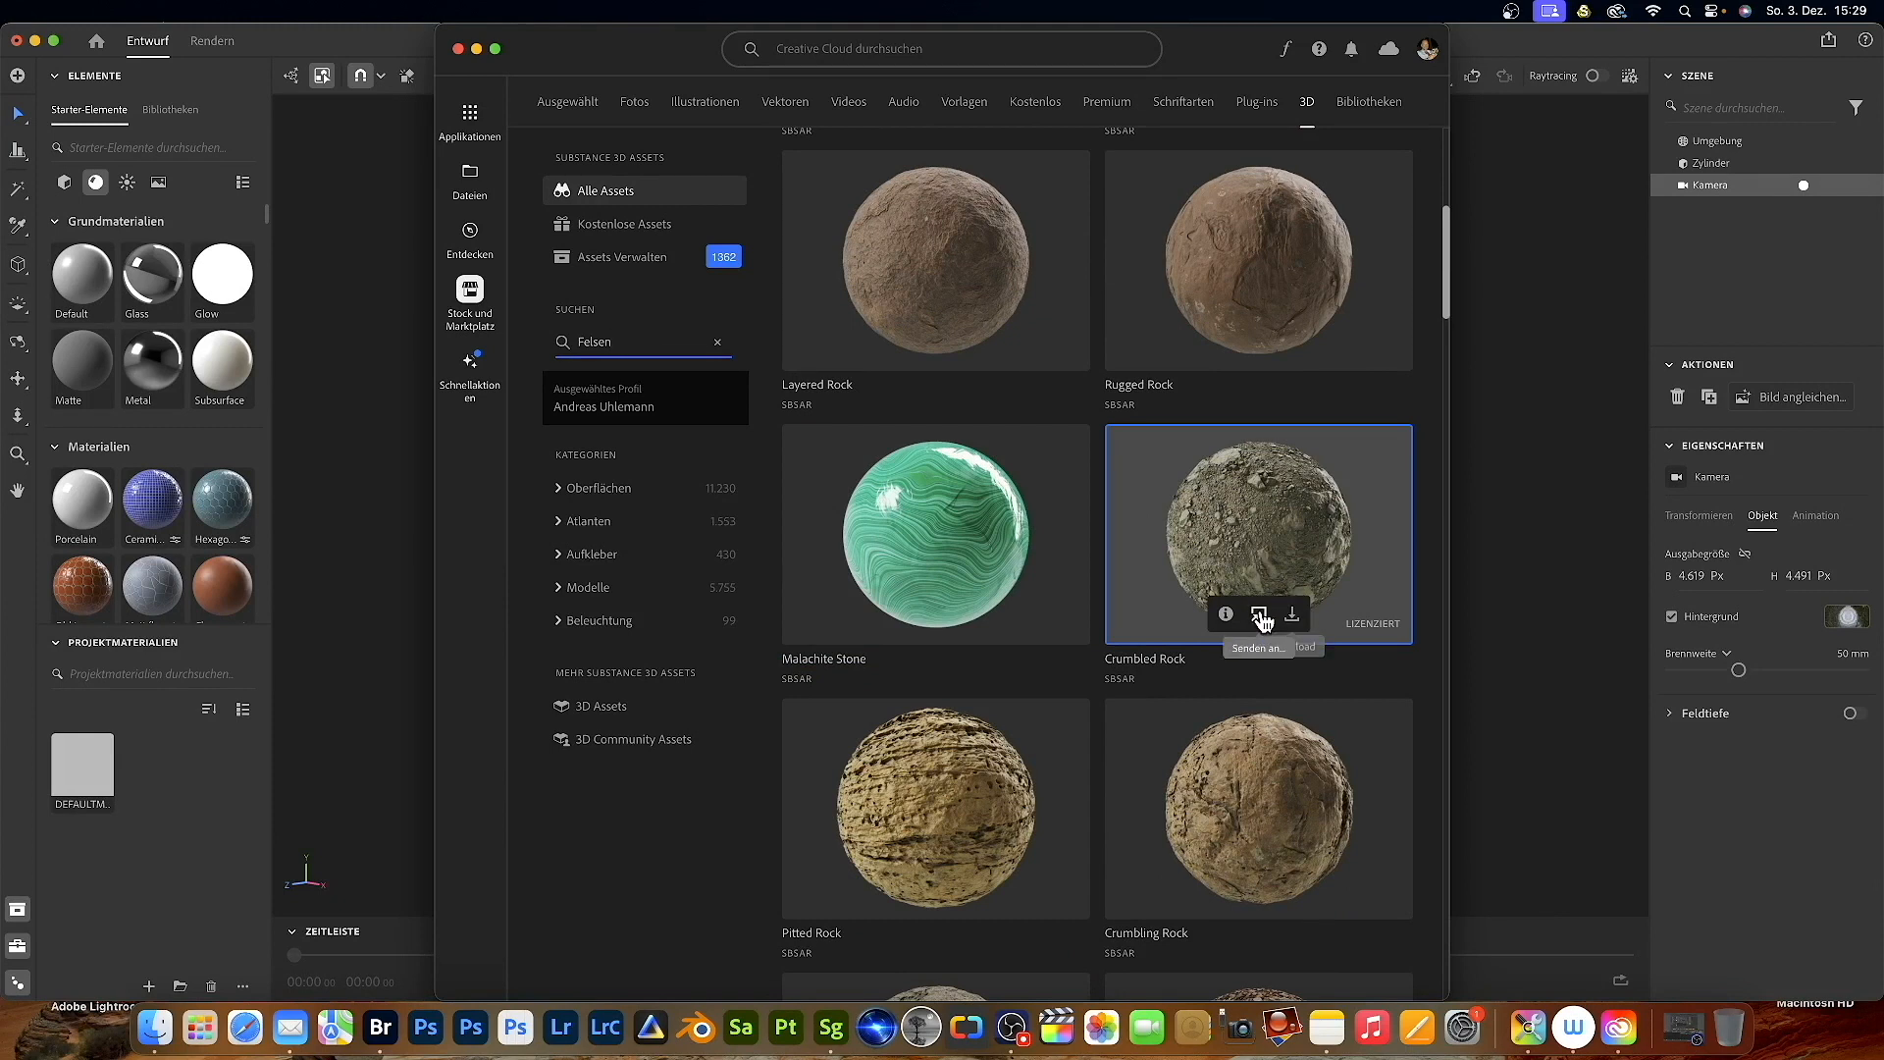
left_click(1260, 617)
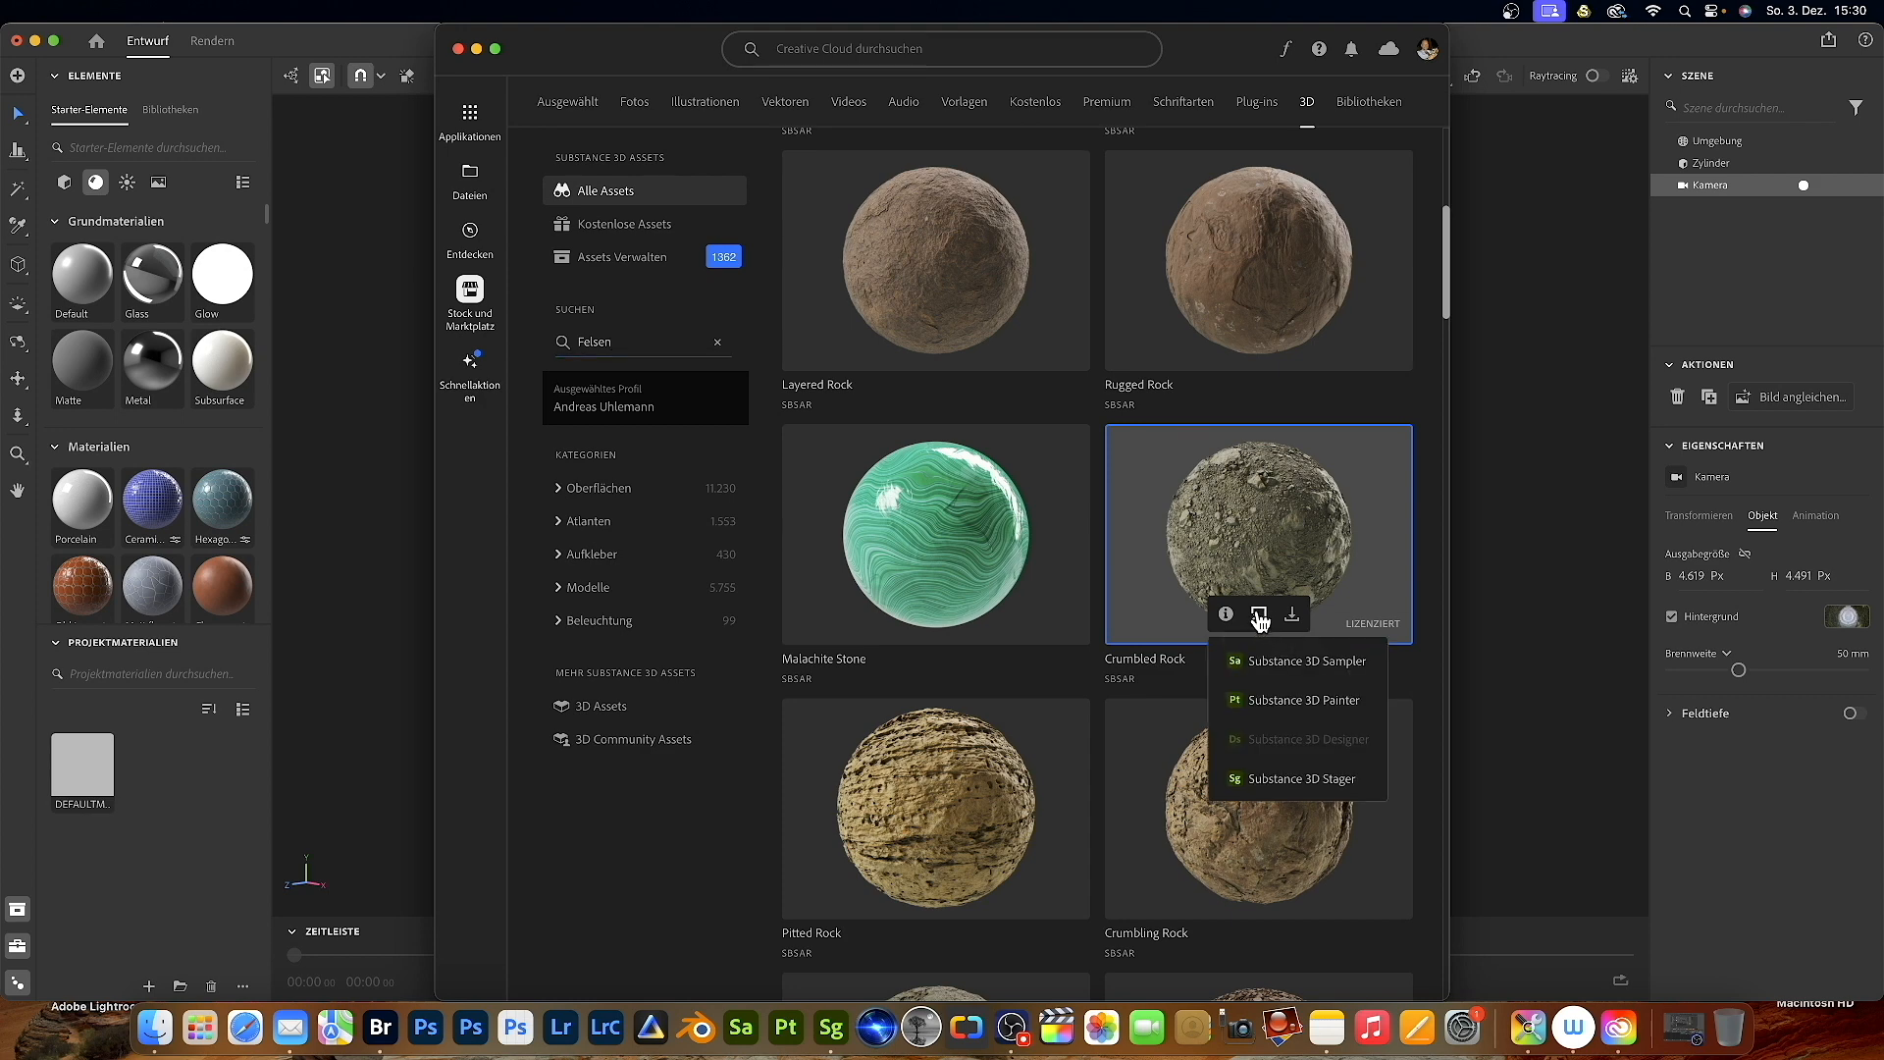
left_click(1281, 785)
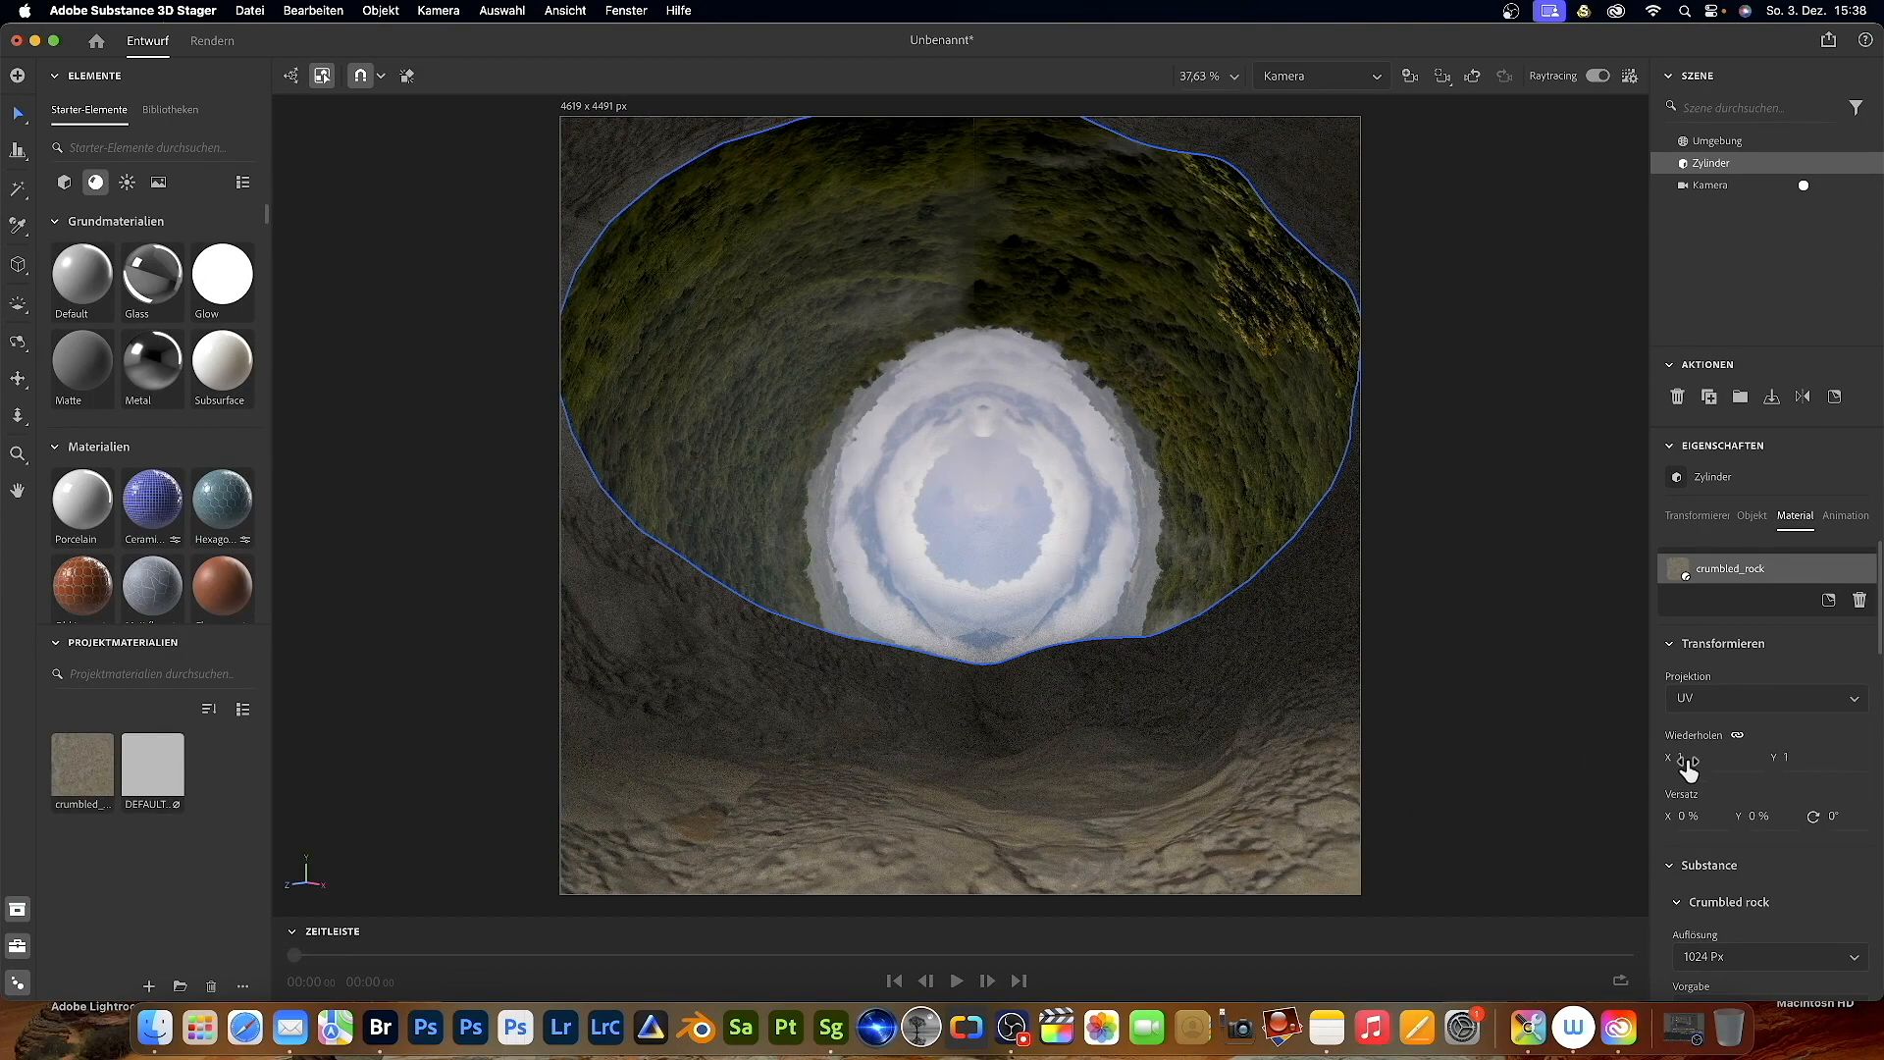
left_click_drag(1681, 763, 1750, 762)
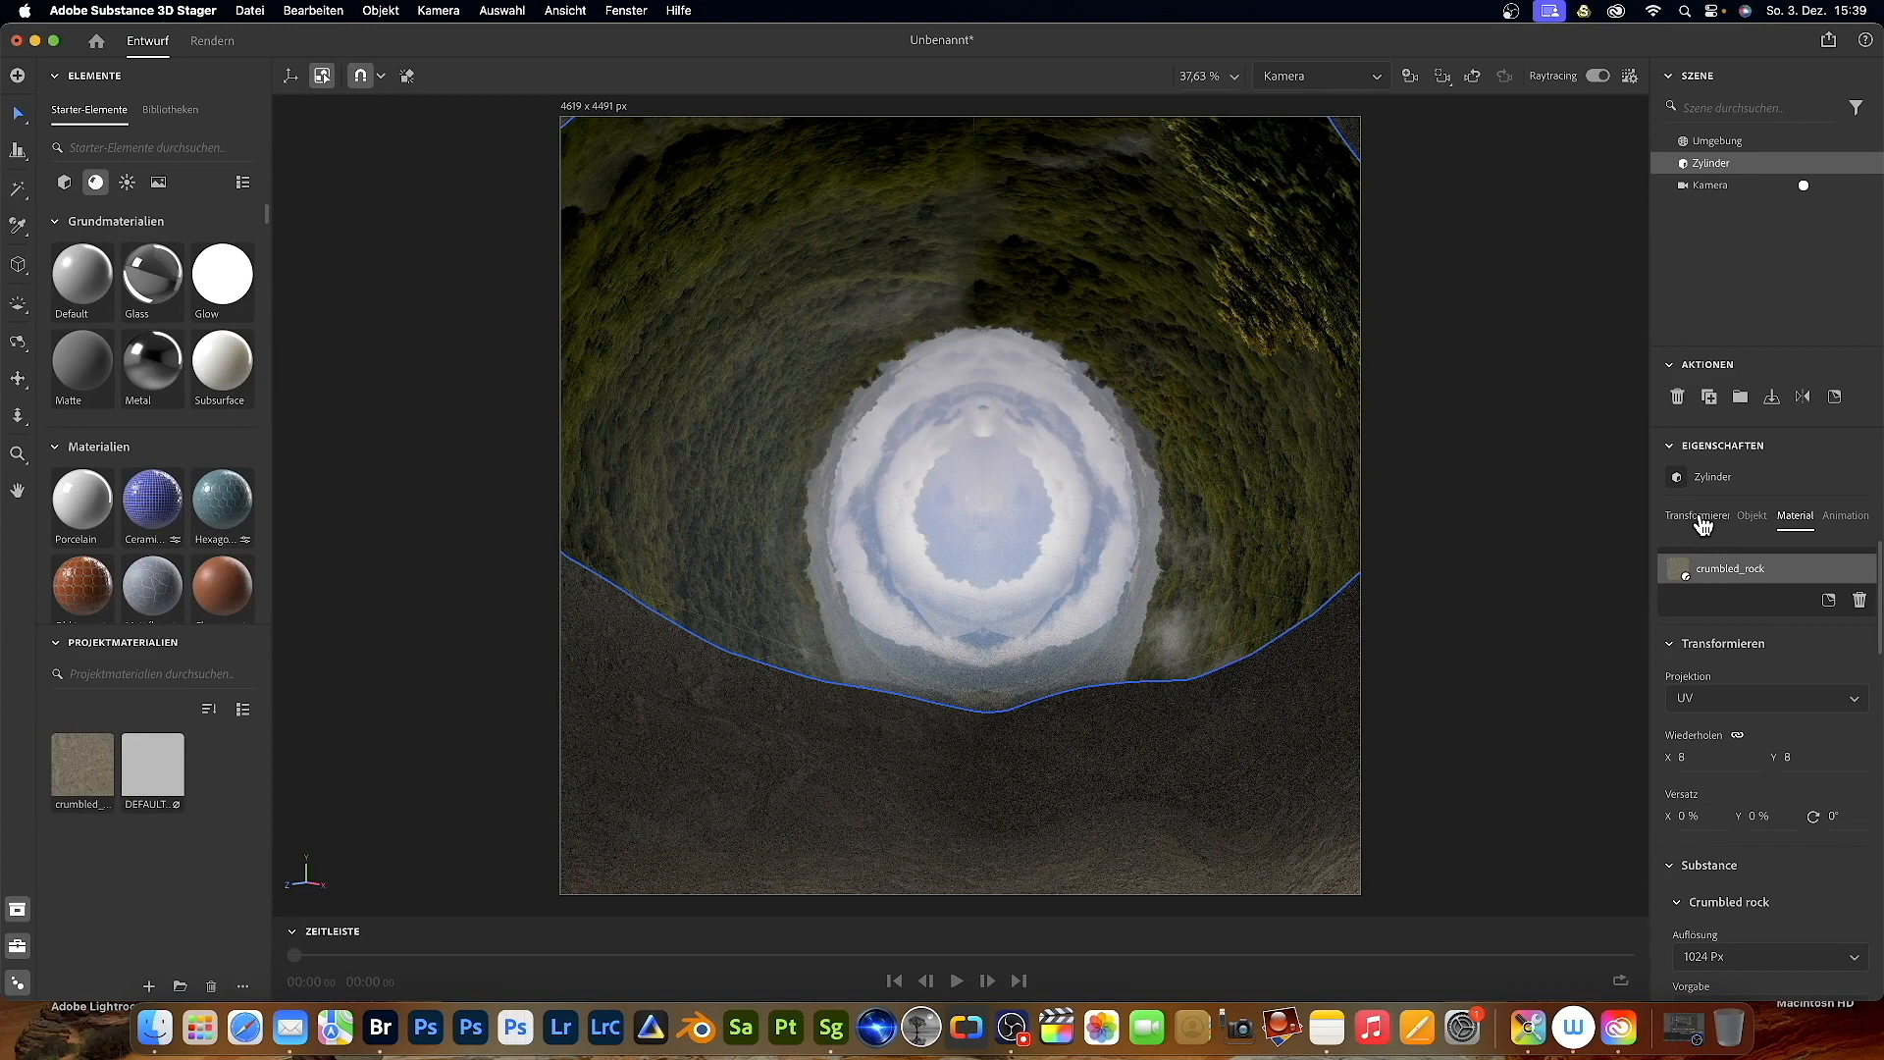
- Set the cylinder's Y position to 5,41 cm and rotate the environment light to brighten the lower cave wall
left_click(1702, 520)
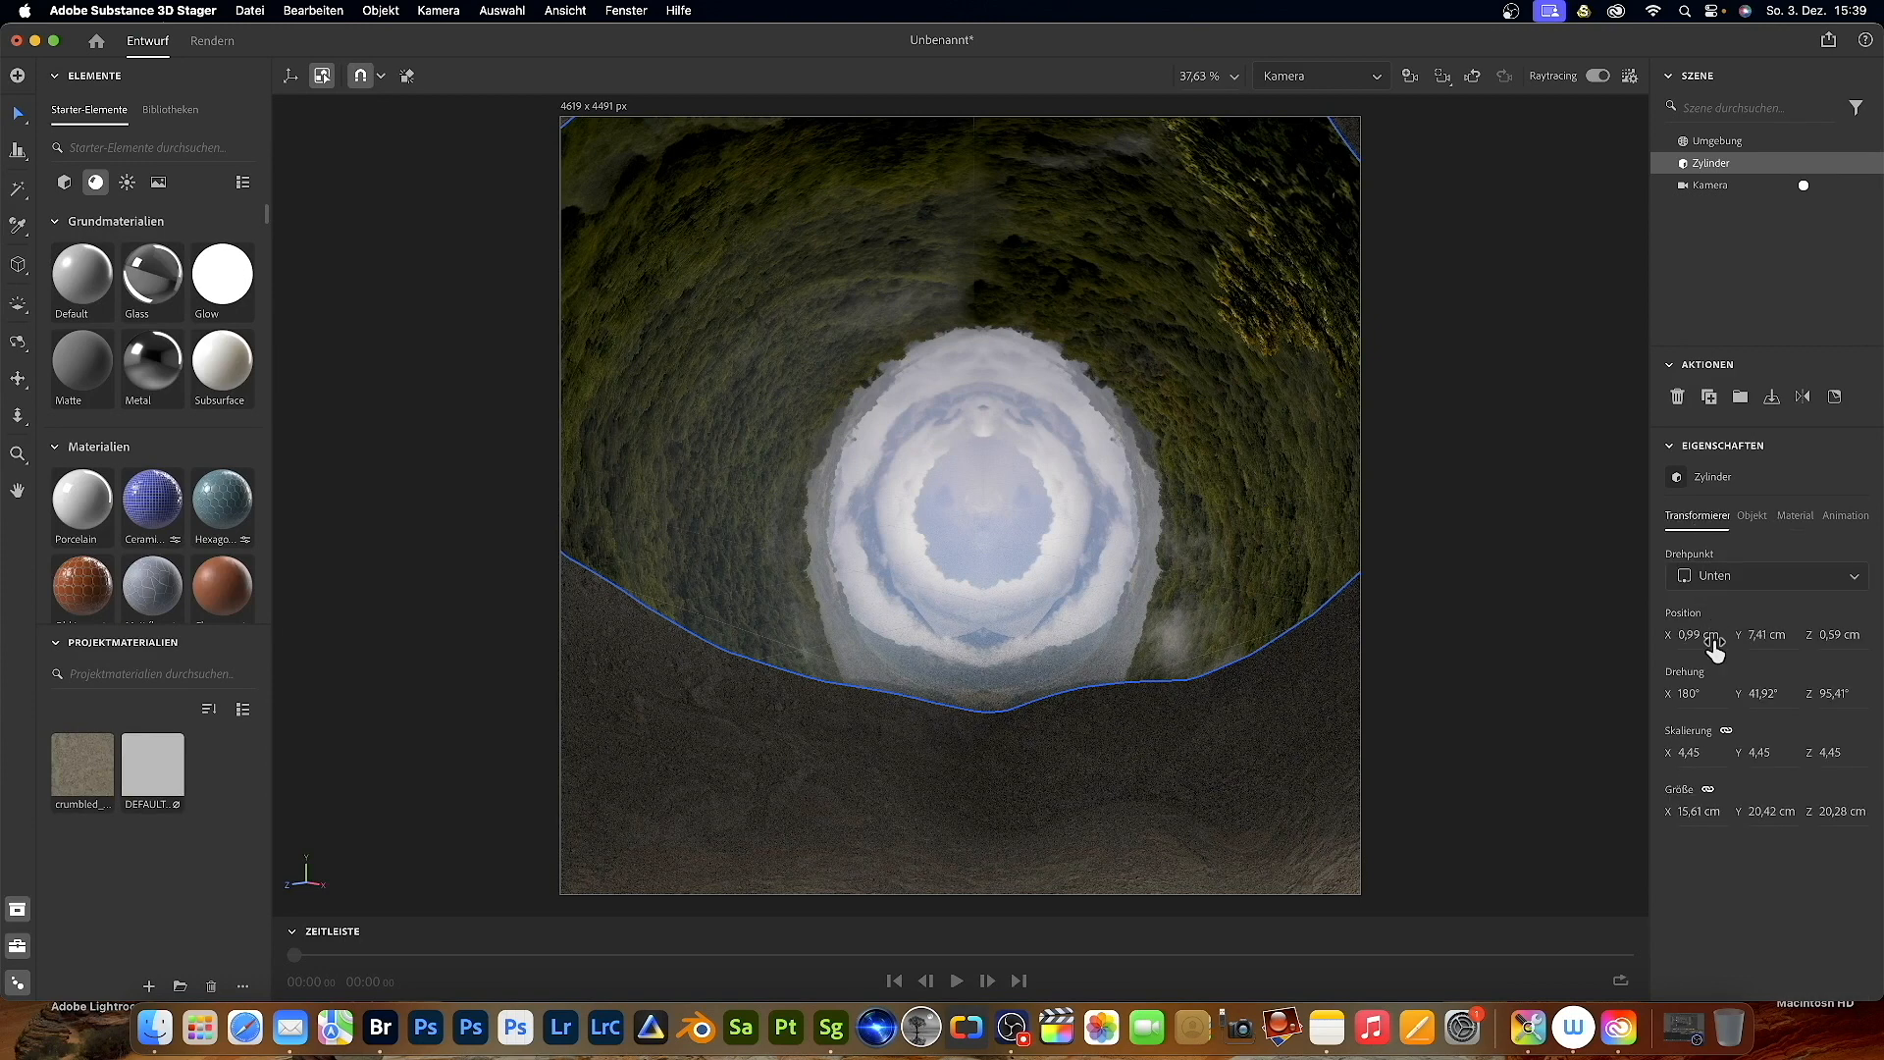
left_click_drag(1765, 641, 1776, 640)
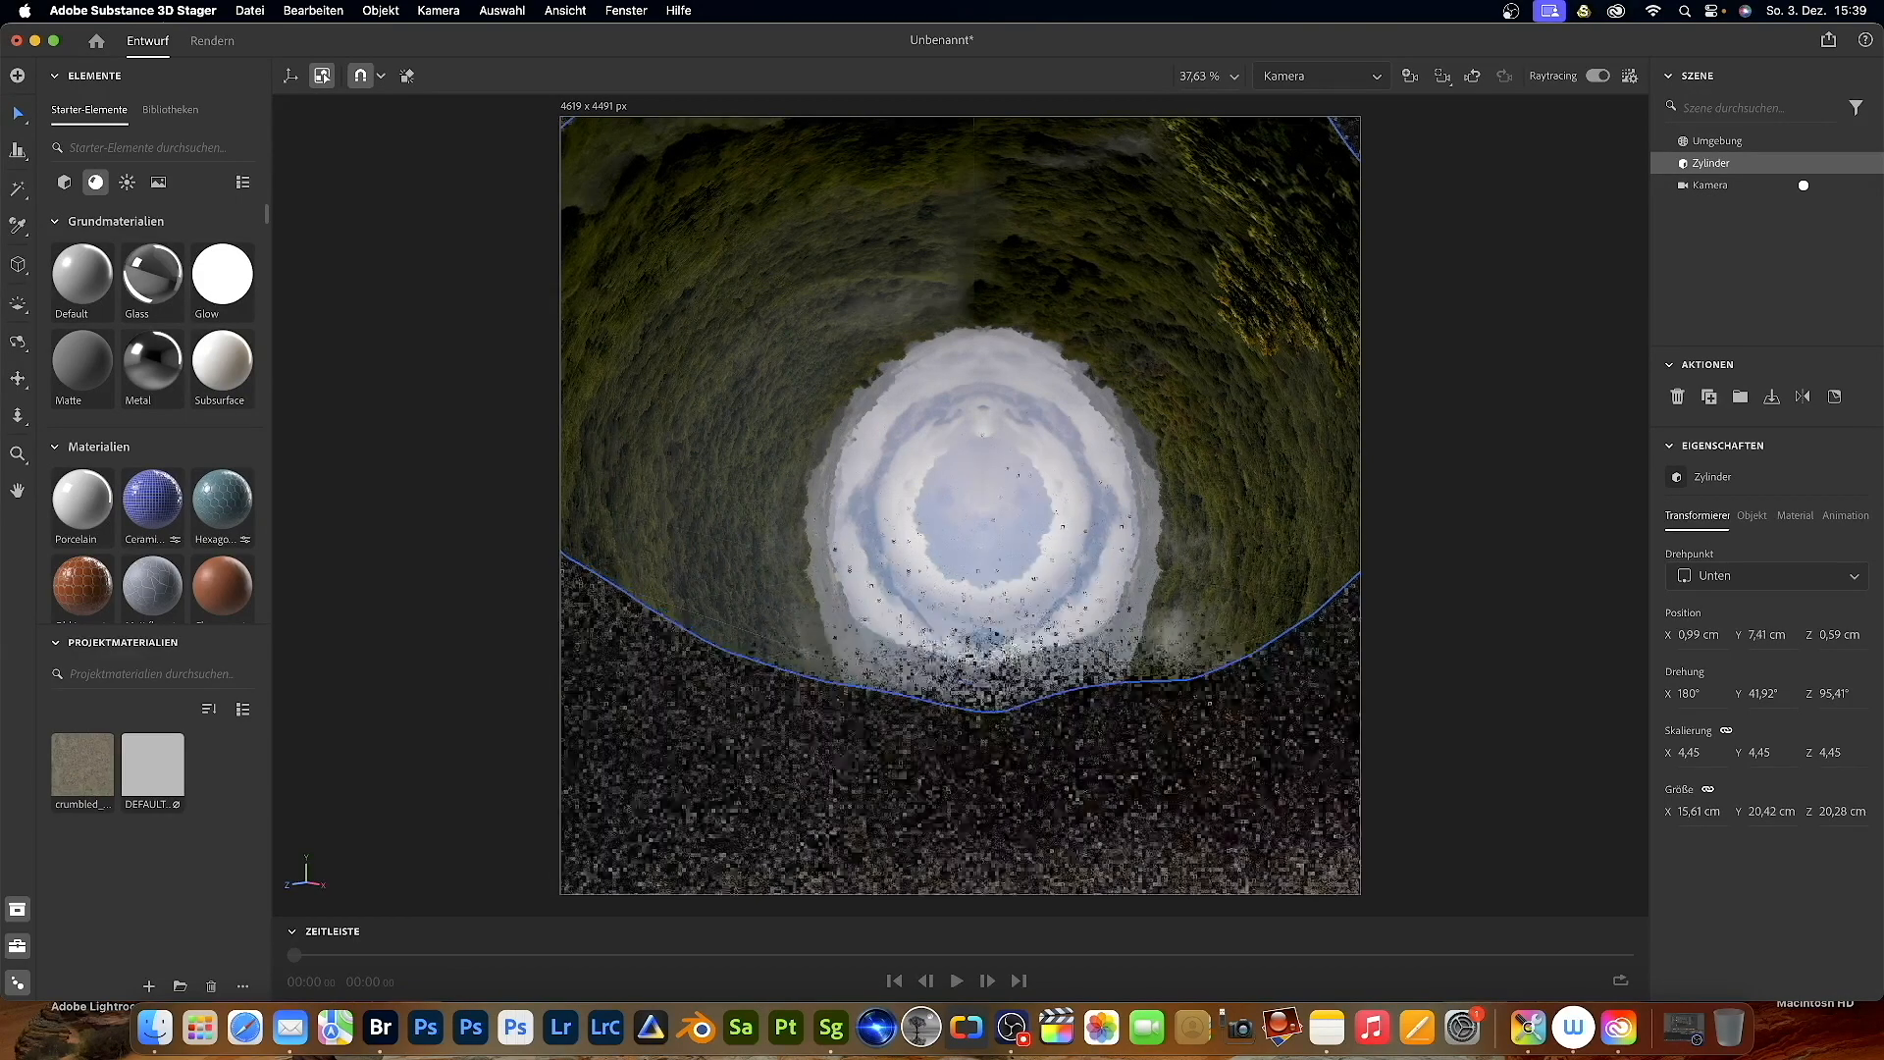
left_click_drag(1776, 641, 1678, 641)
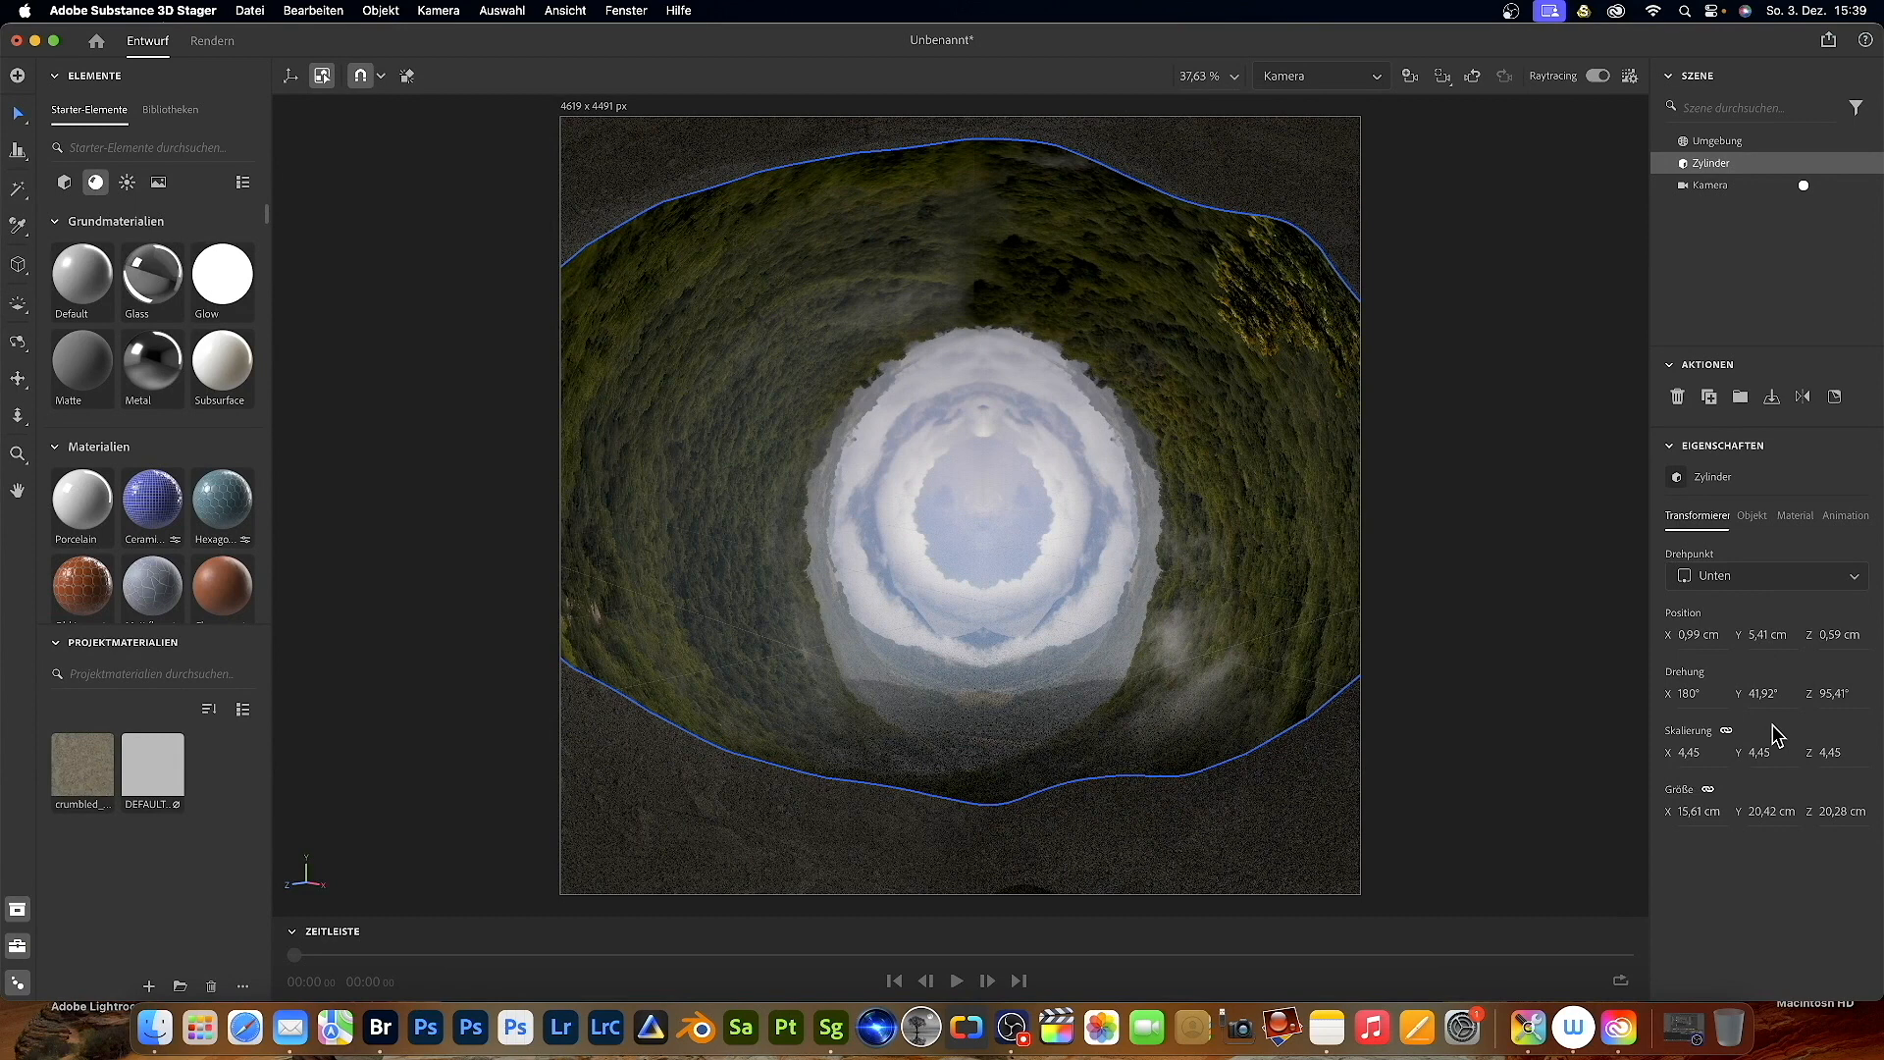
left_click(16, 308)
left_click_drag(884, 508, 978, 547)
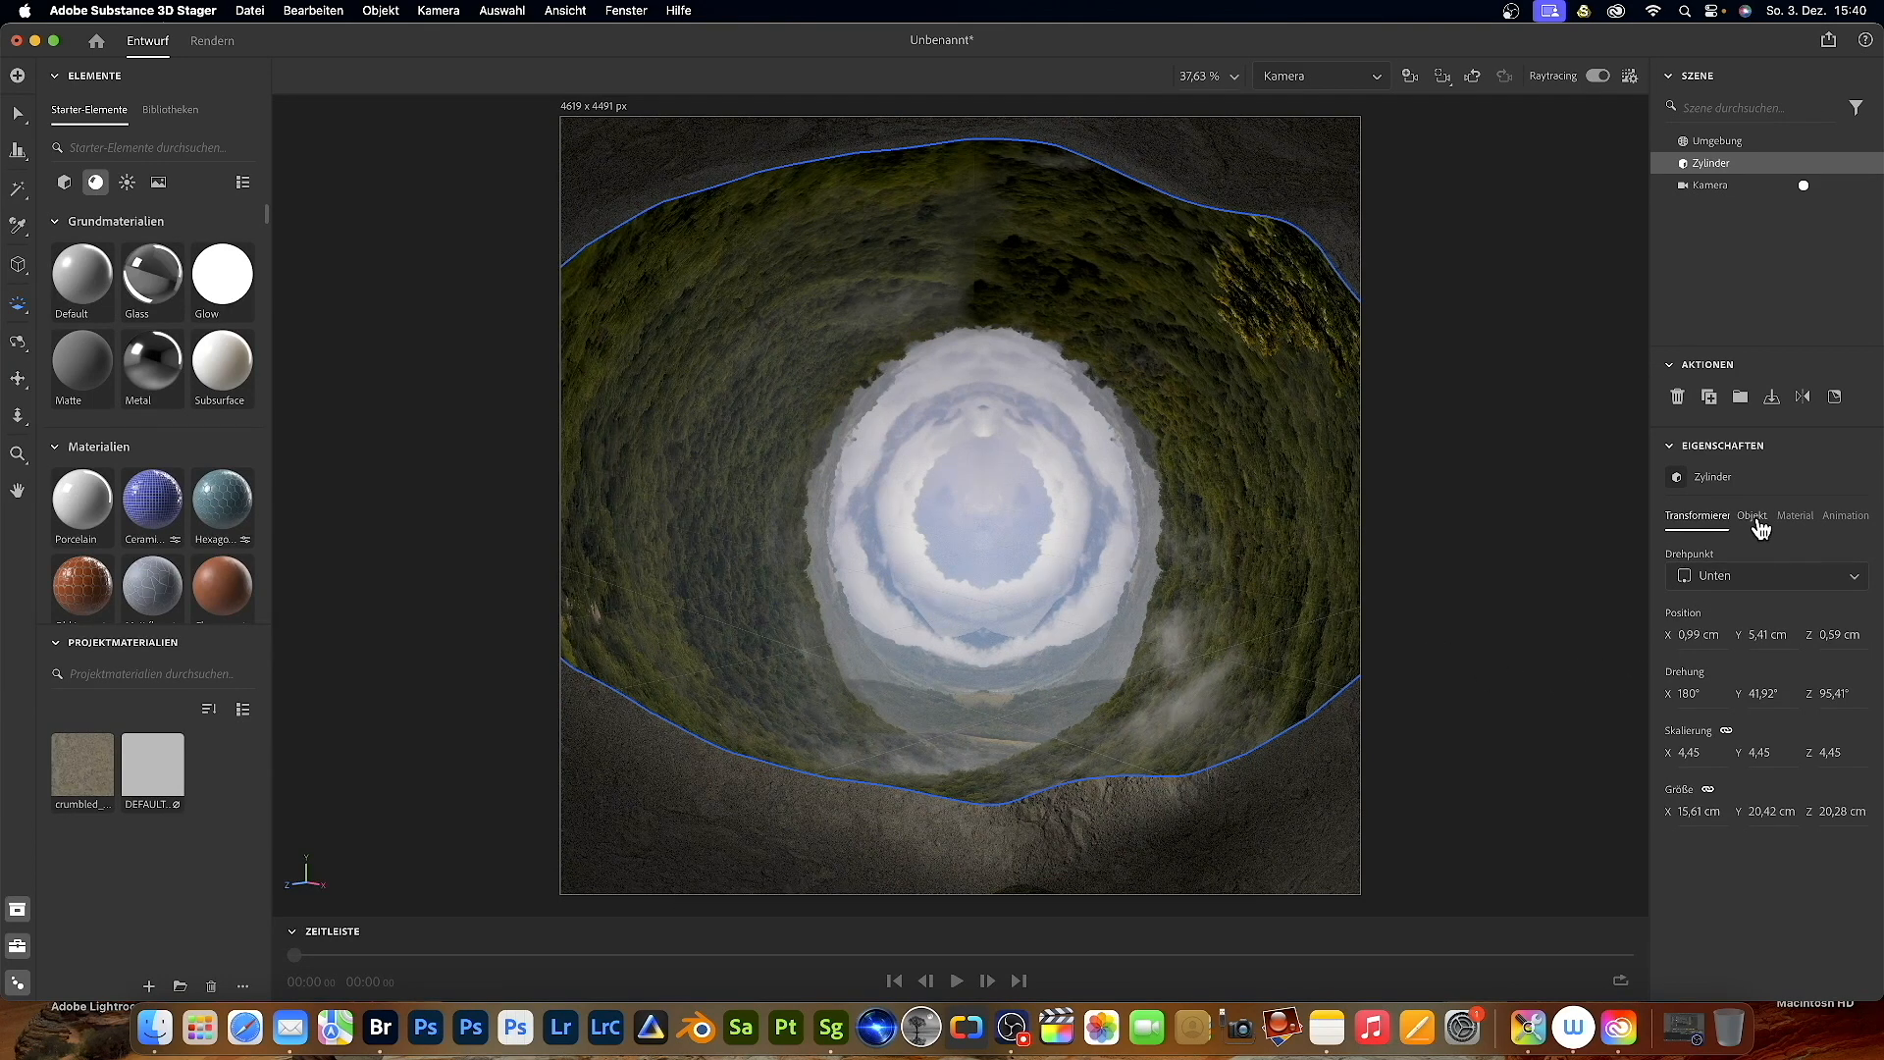
- Set the resolution of the cylinder's Crumbled rock material to 4096 px
left_click(1797, 527)
left_click(1747, 764)
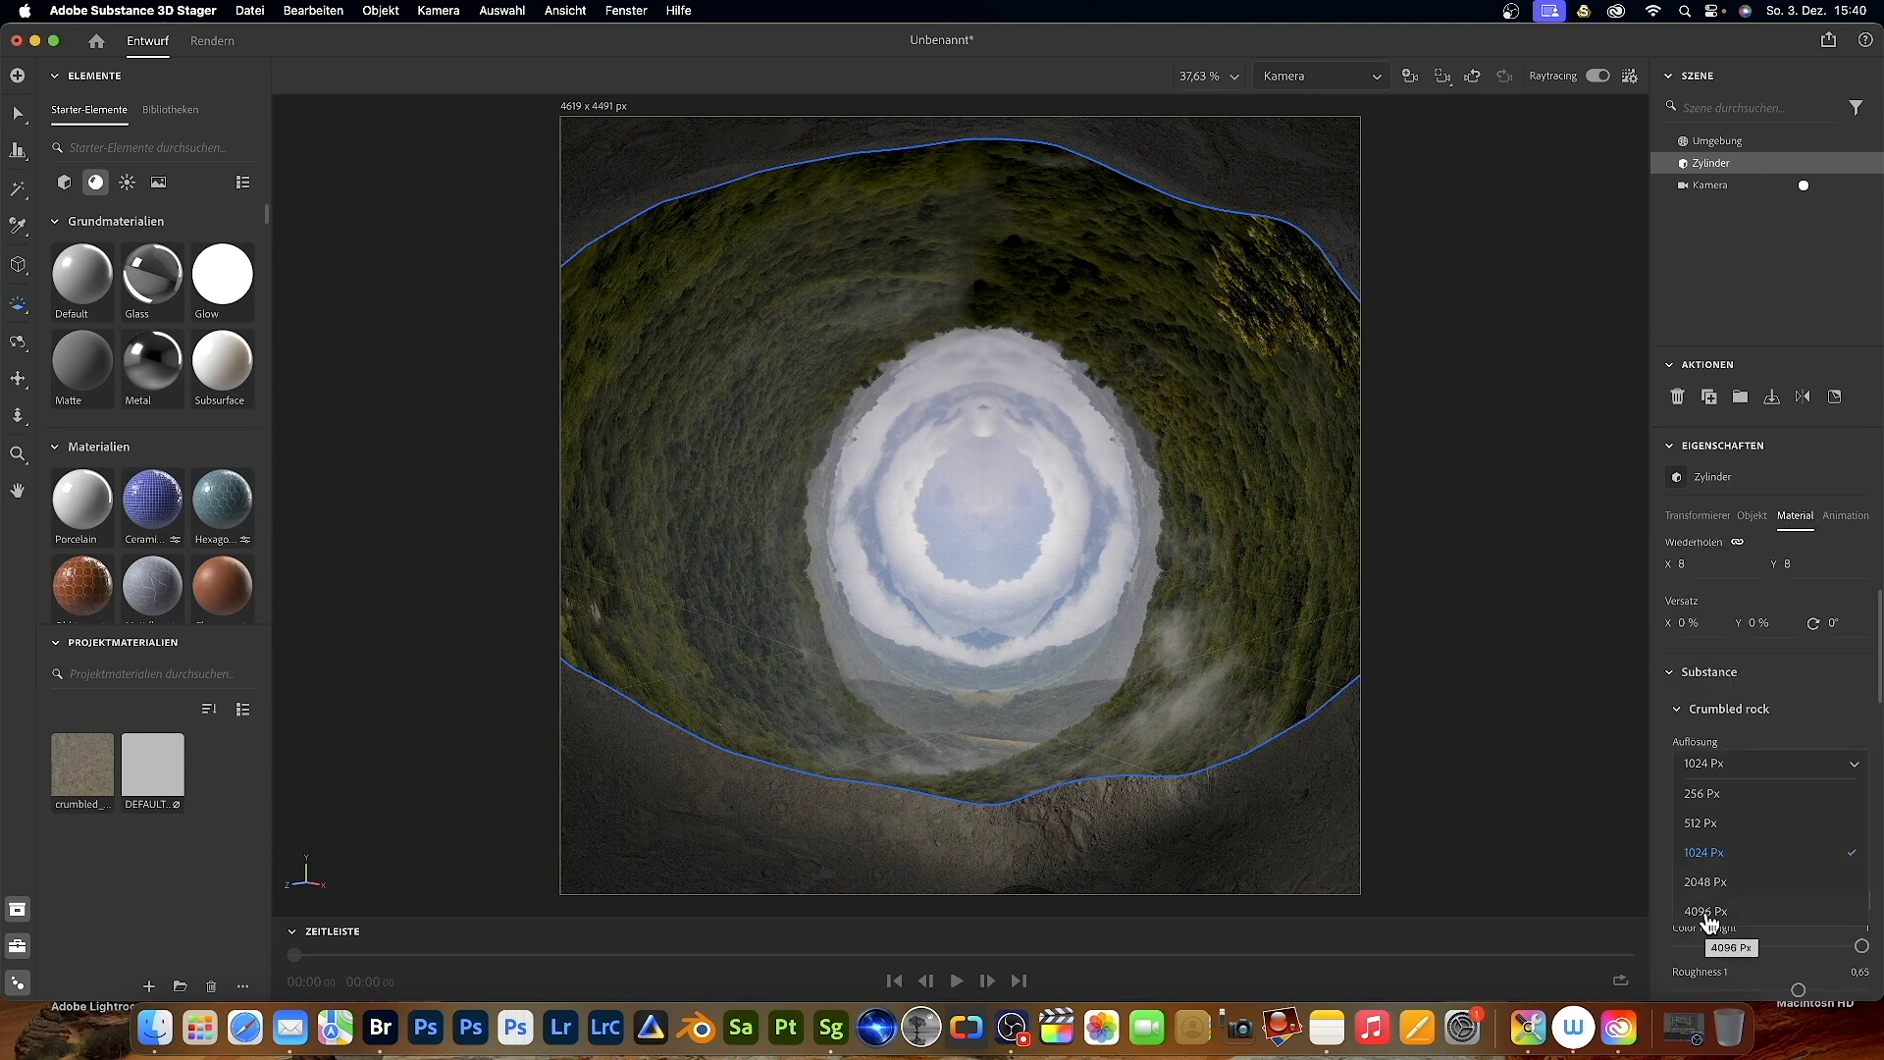
left_click(1707, 913)
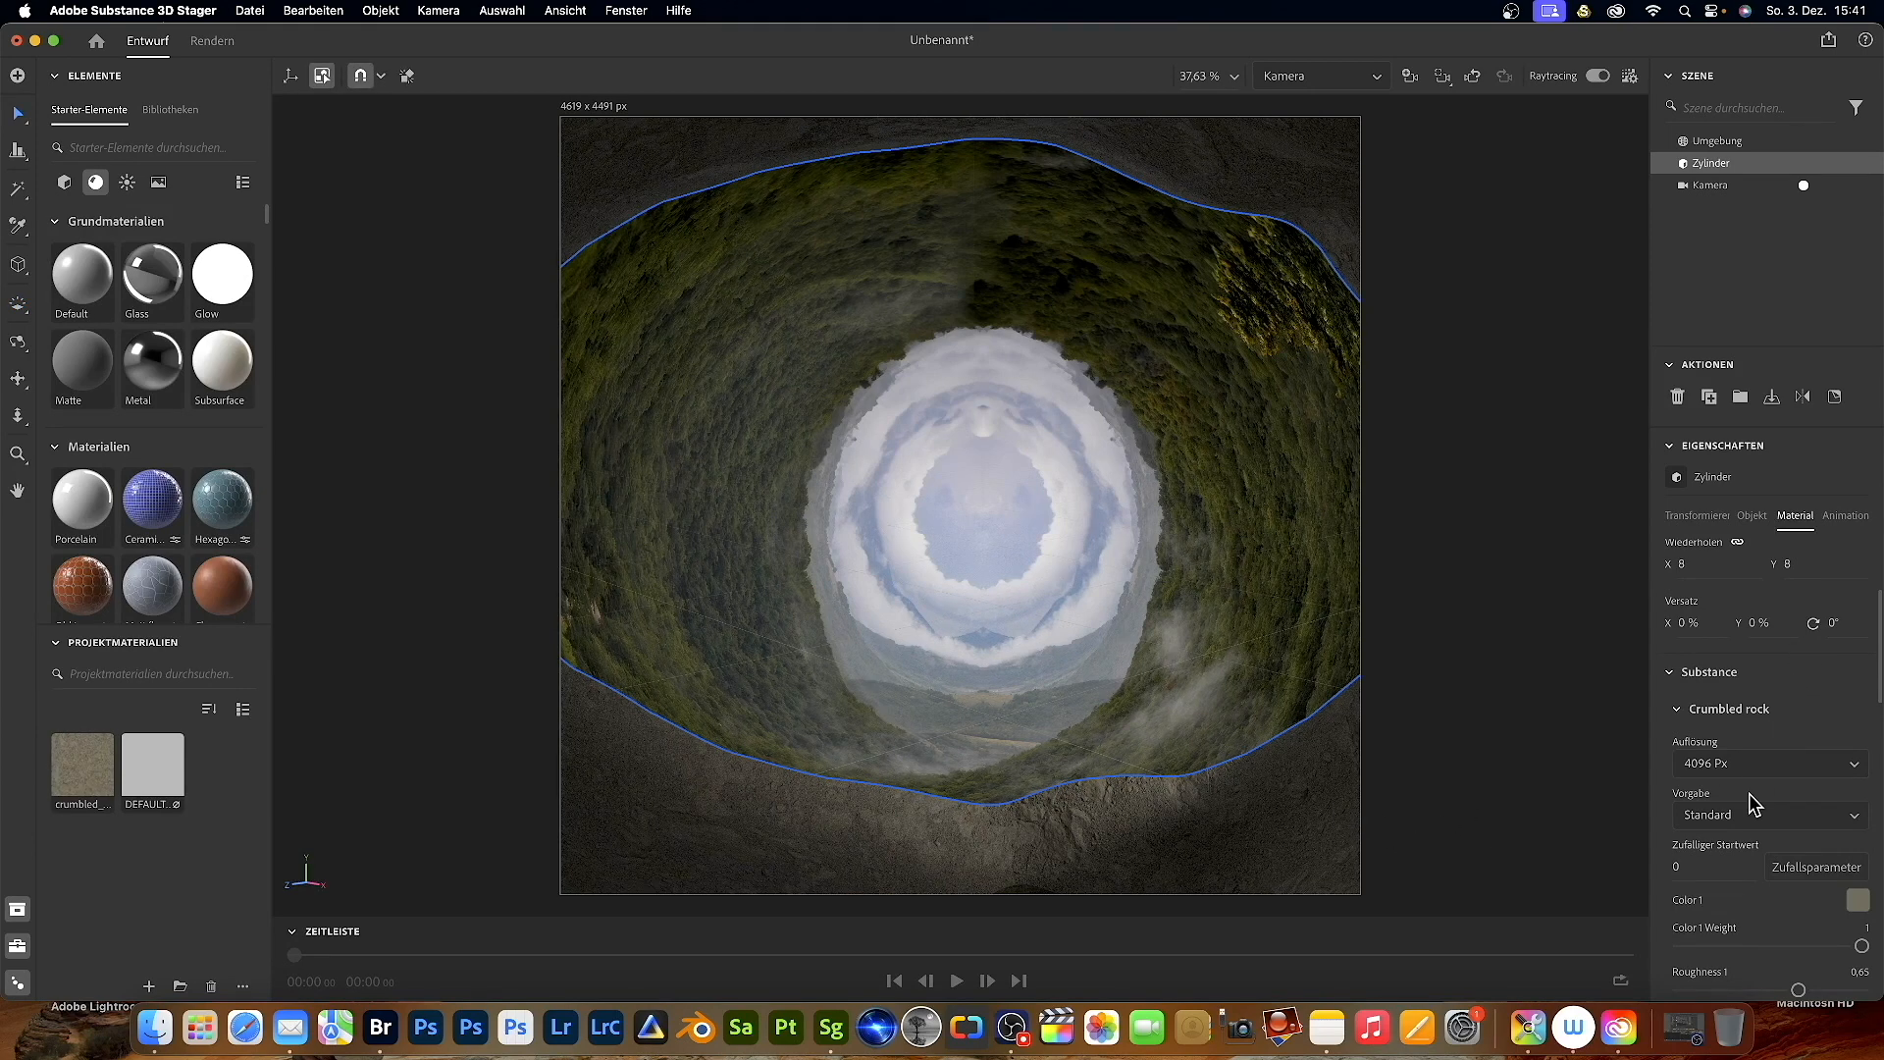
- Enable displacement on the cylinder and switch off ray tracing for the viewport
left_click(1752, 515)
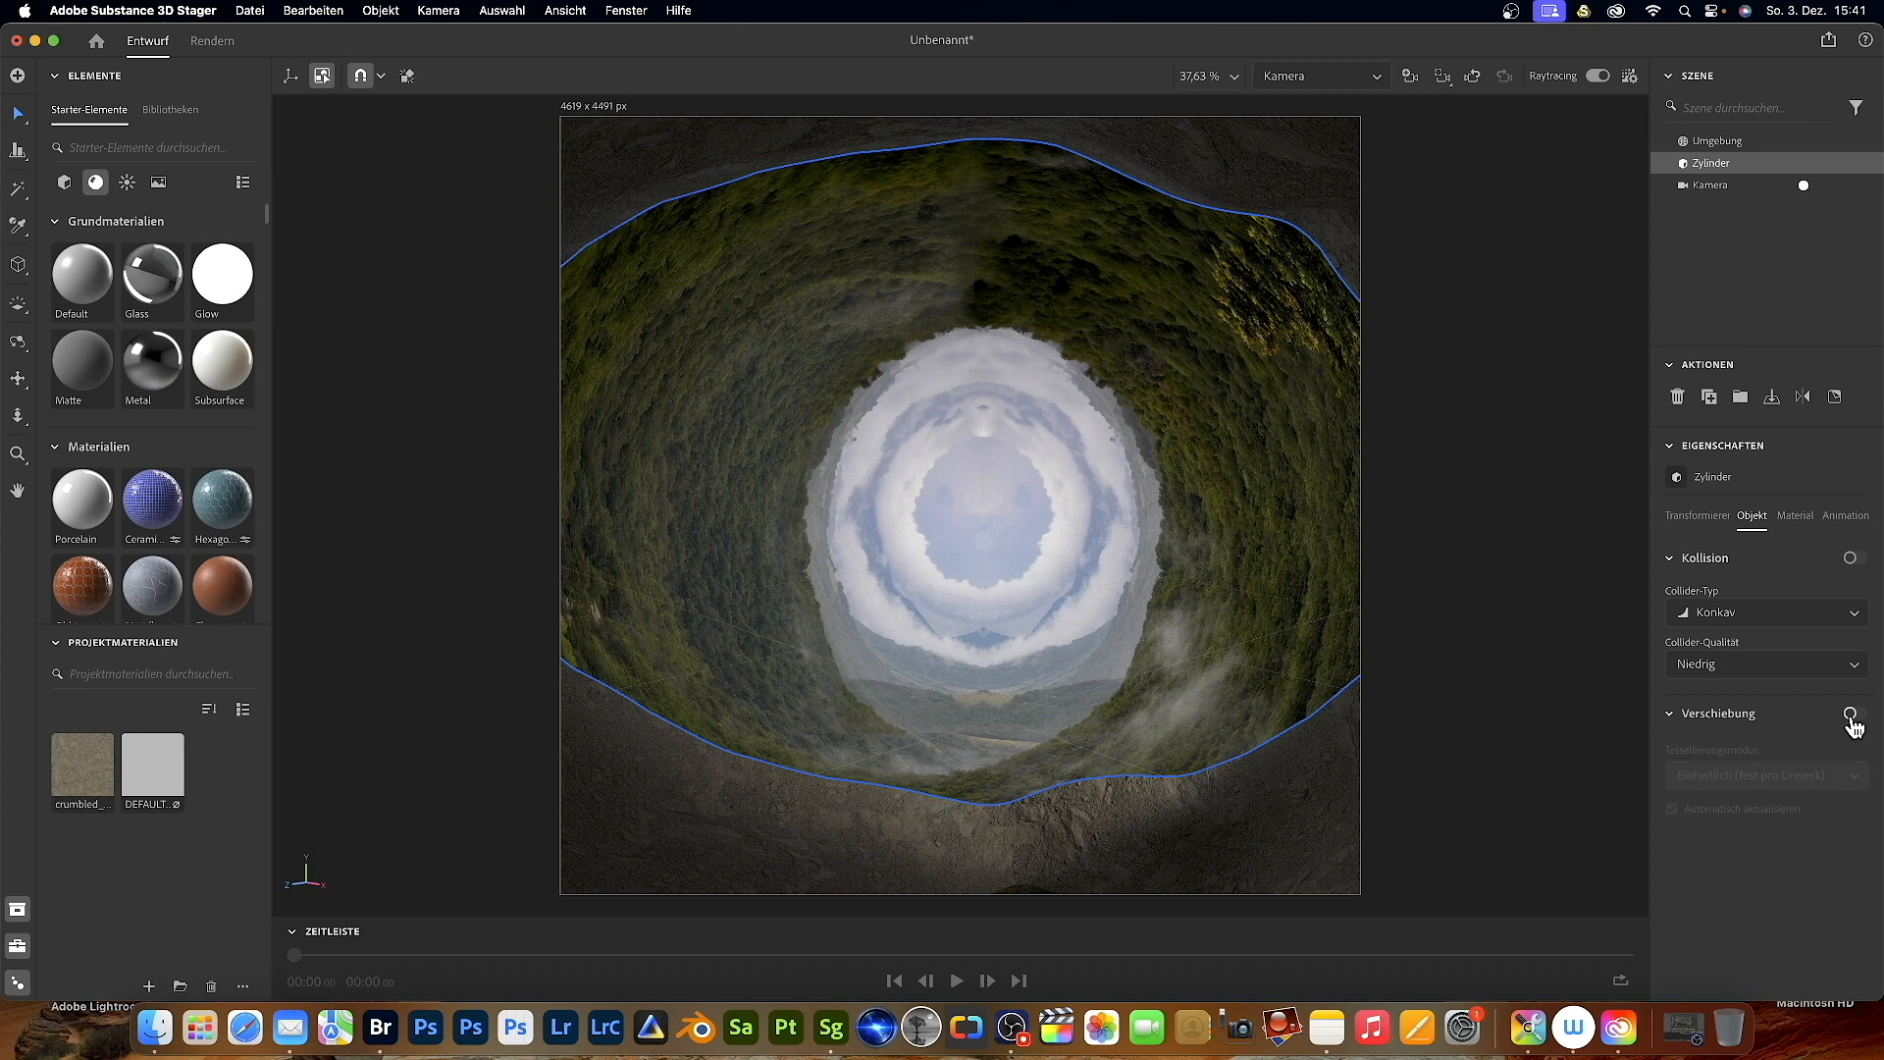
left_click(1851, 715)
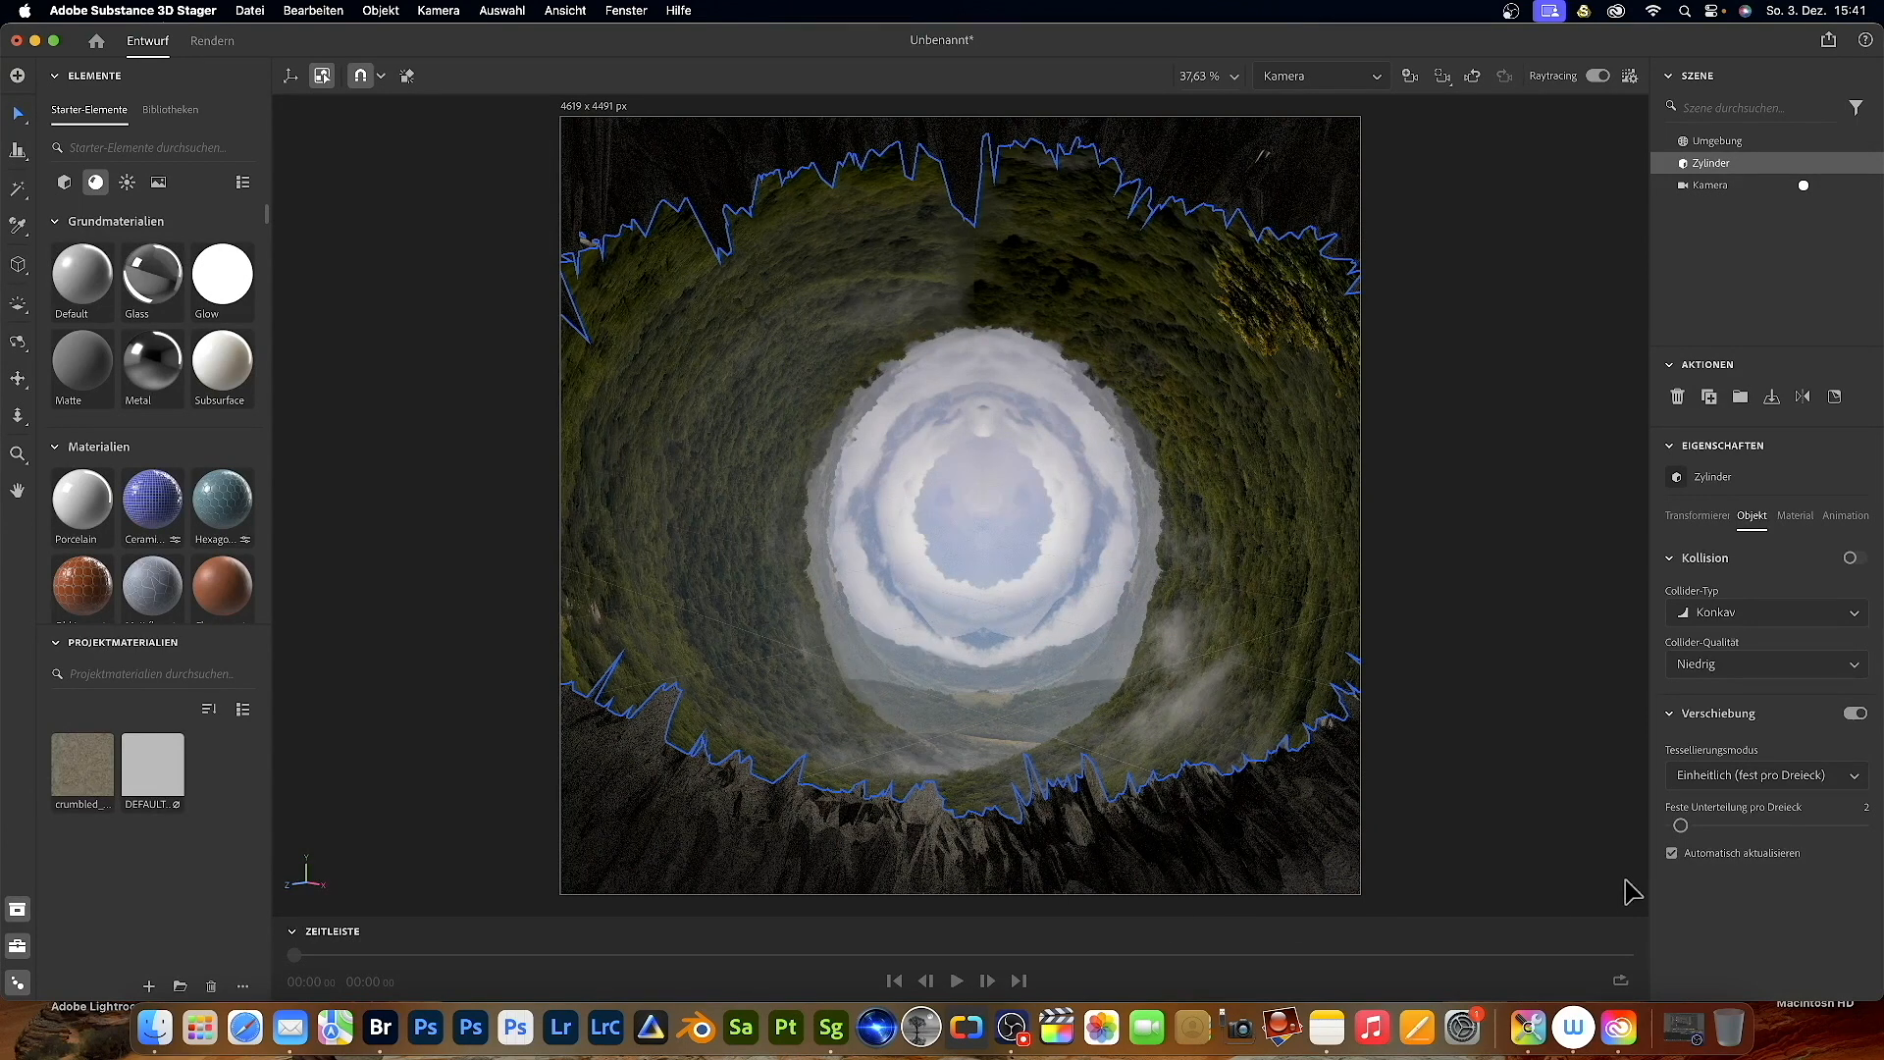
left_click(1598, 76)
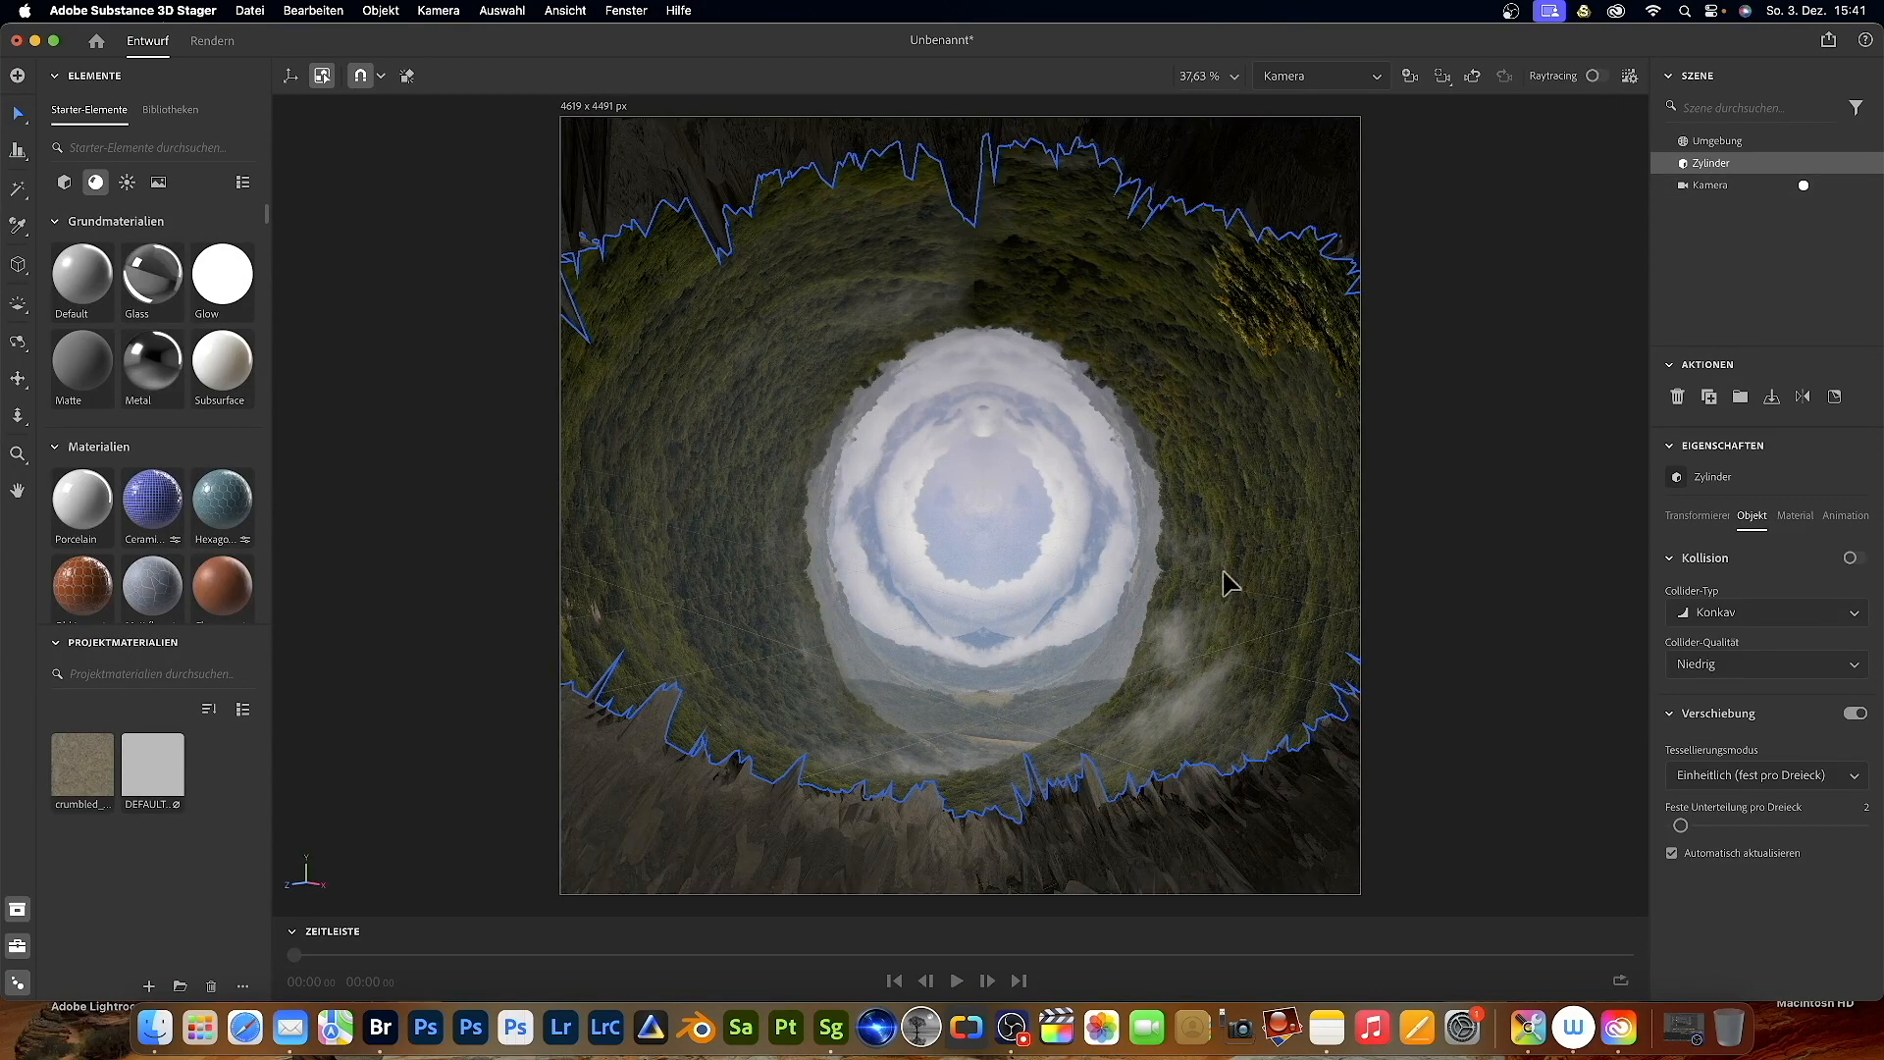
left_click(1068, 486)
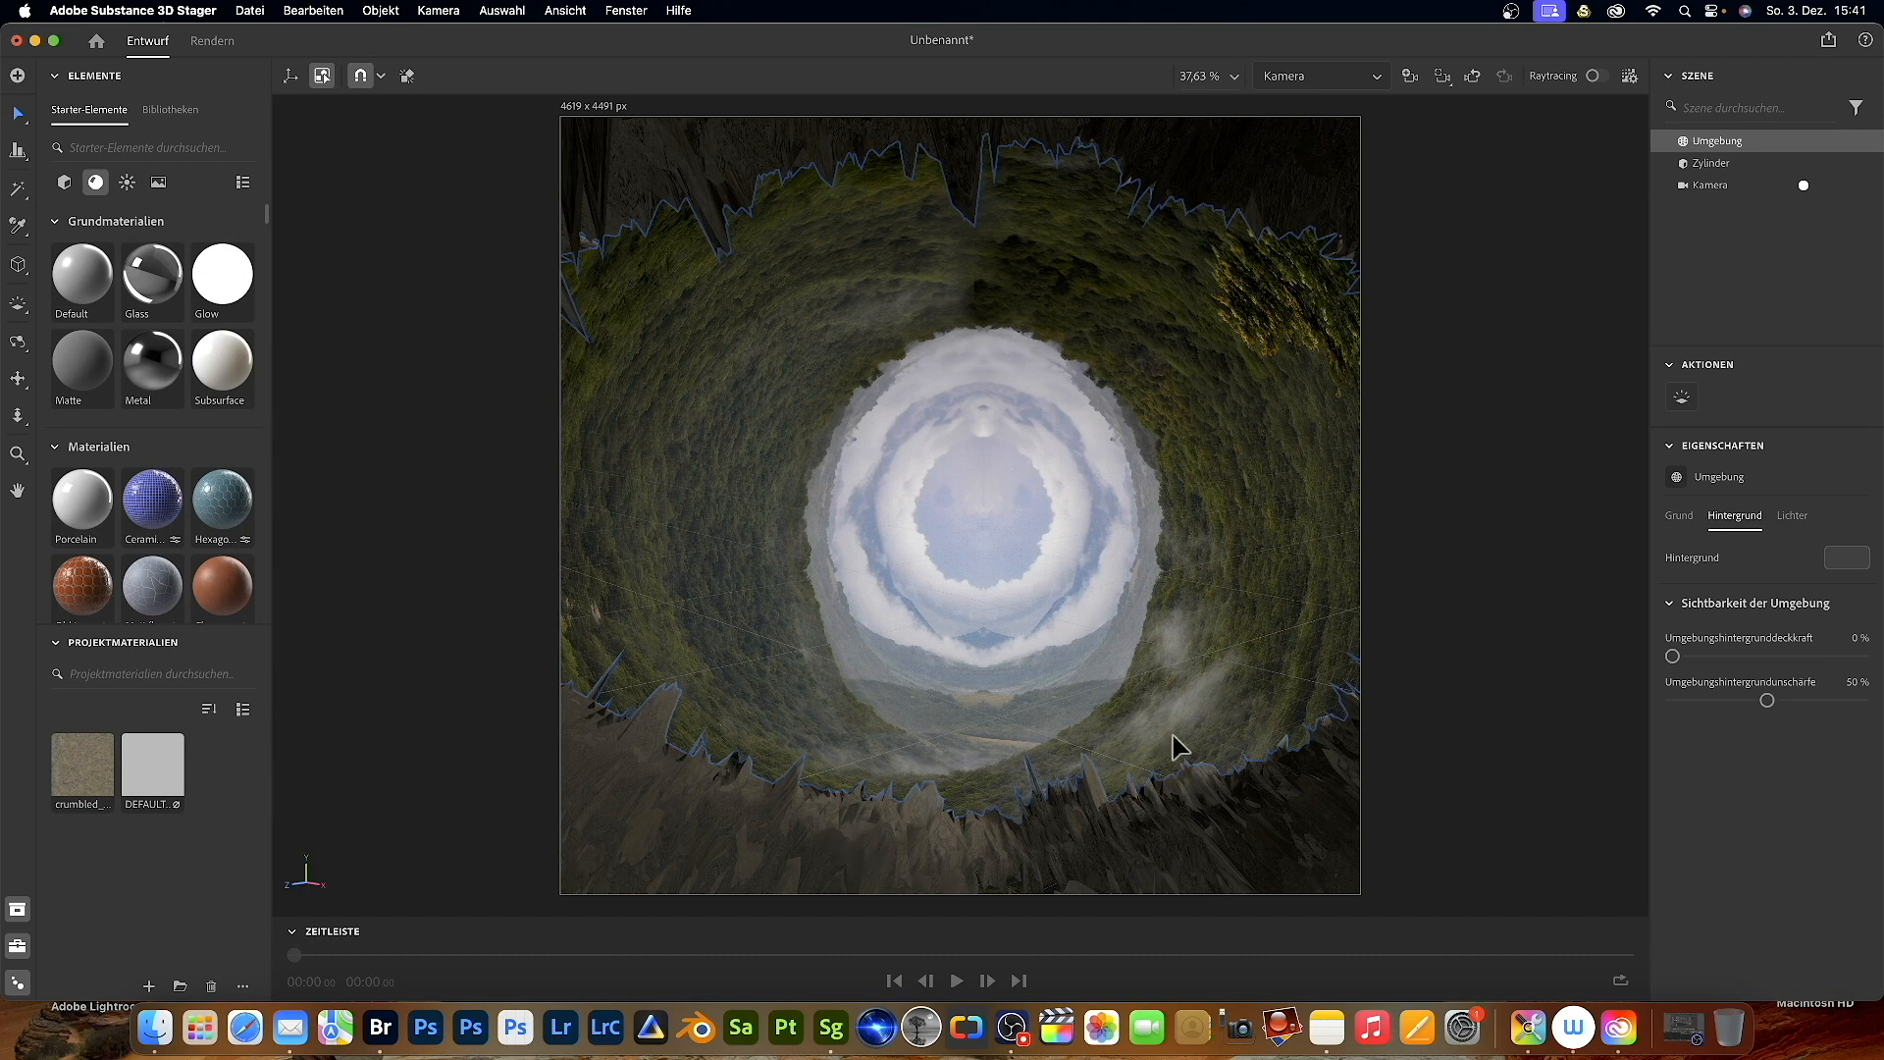
left_click(1159, 835)
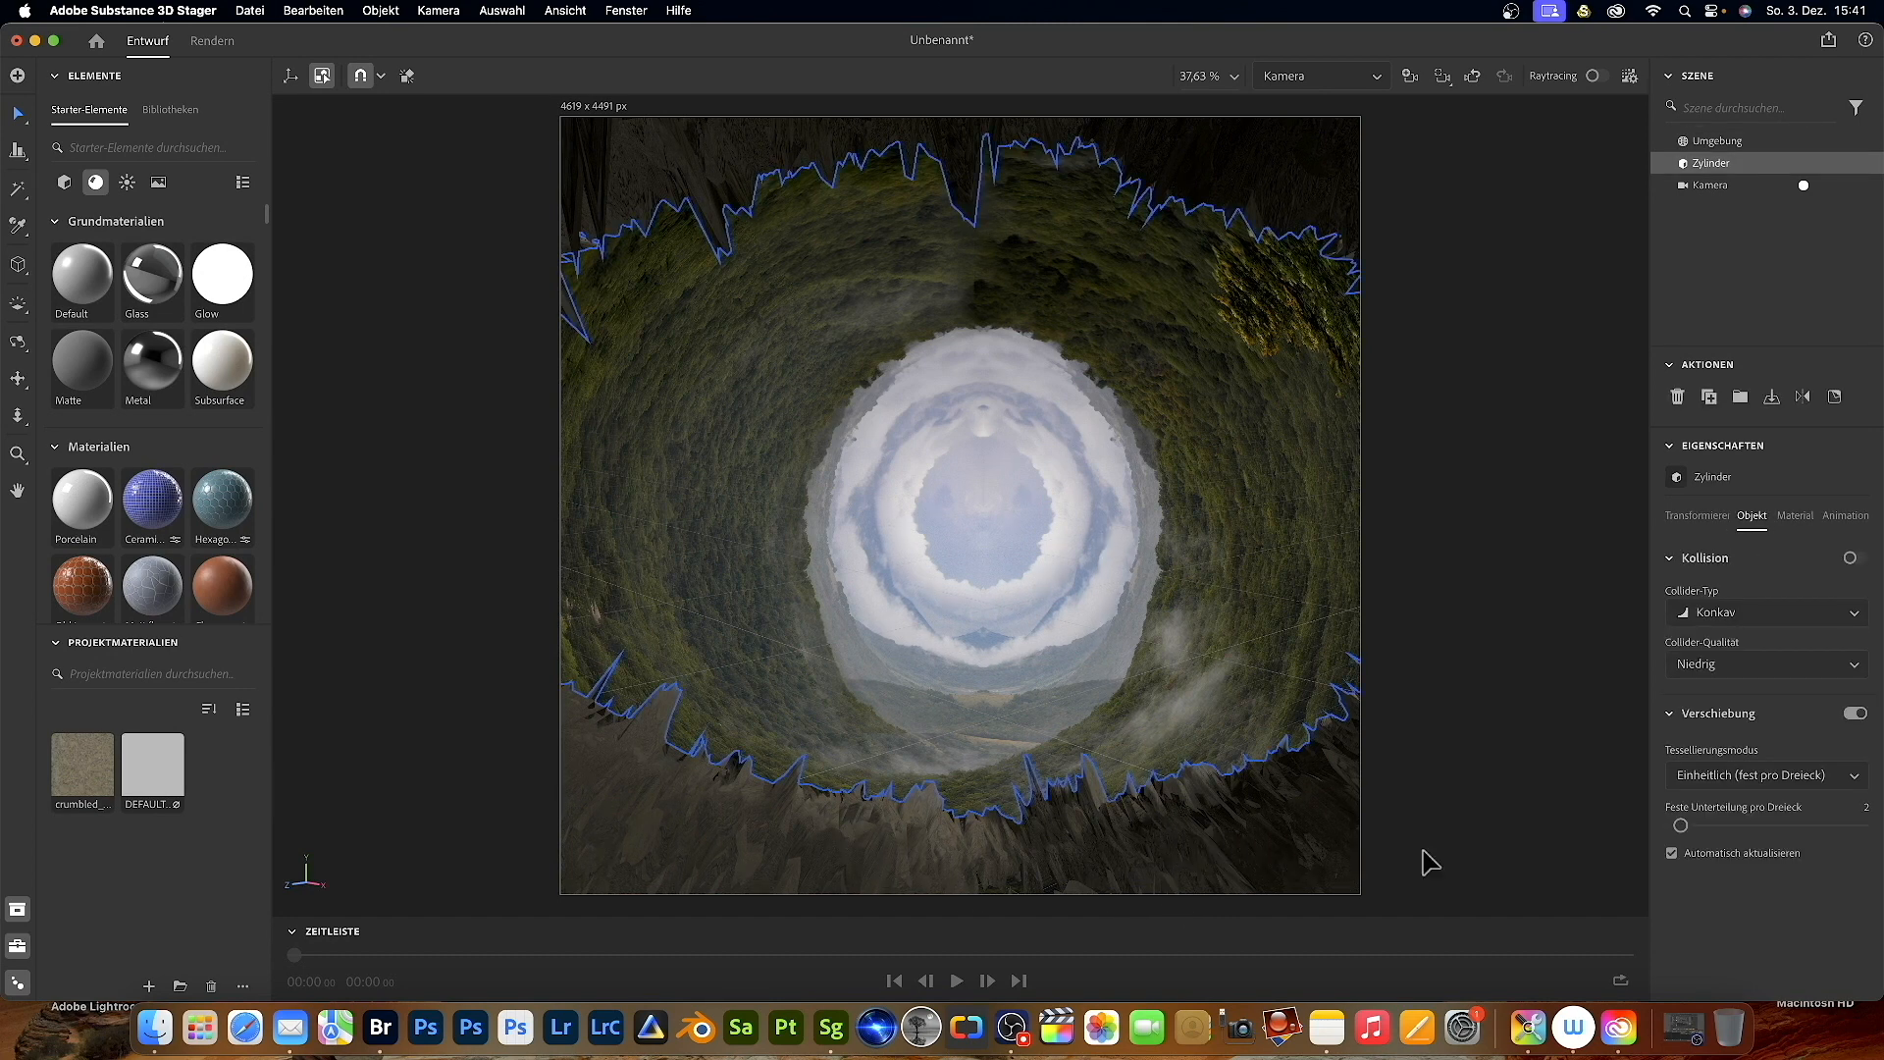
- Set the normal scale of the cylinder's rock material to 3,13
left_click(1800, 538)
scroll(1760, 809, "down", 1)
scroll(1756, 805, "down", 10)
scroll(1730, 780, "down", 10)
left_click(1708, 707)
left_click(1797, 757)
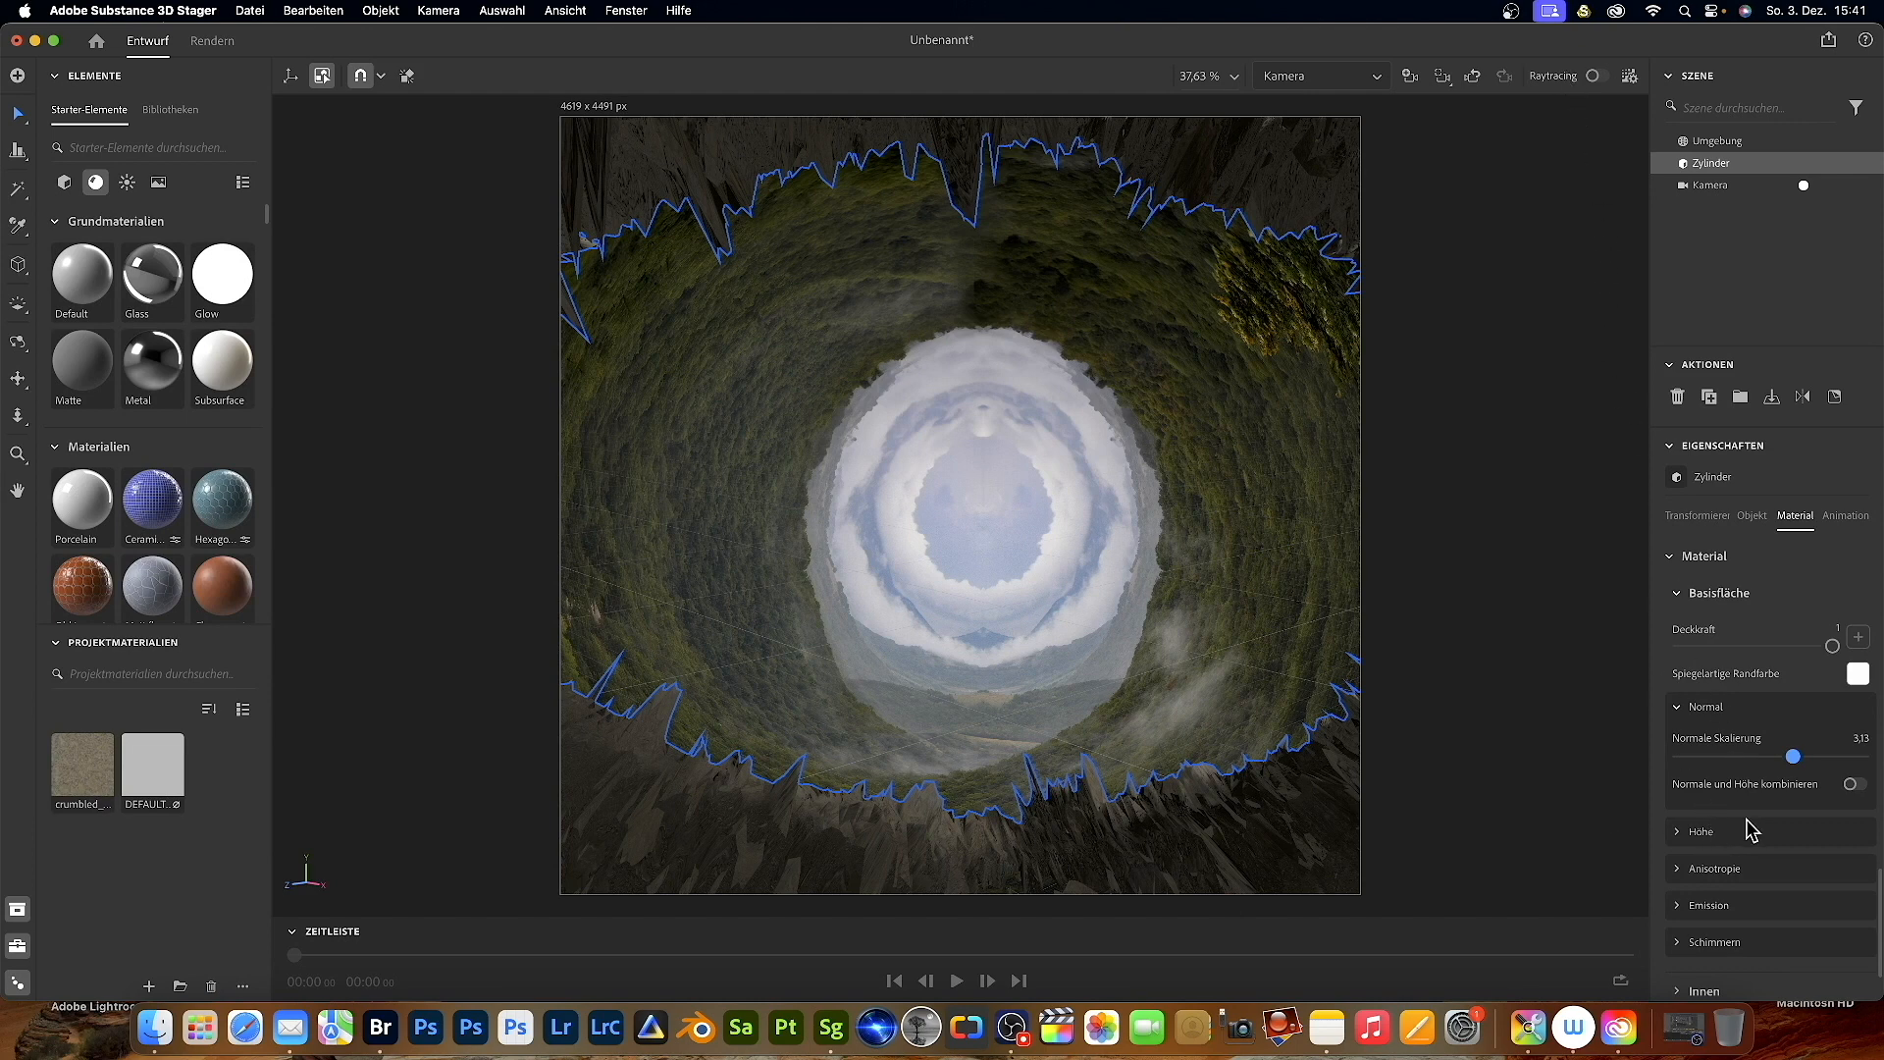
- Combine normal and height for the rock material, with a height scale of 0,48 and a height level of 0,42
scroll(1738, 928, "down", 3)
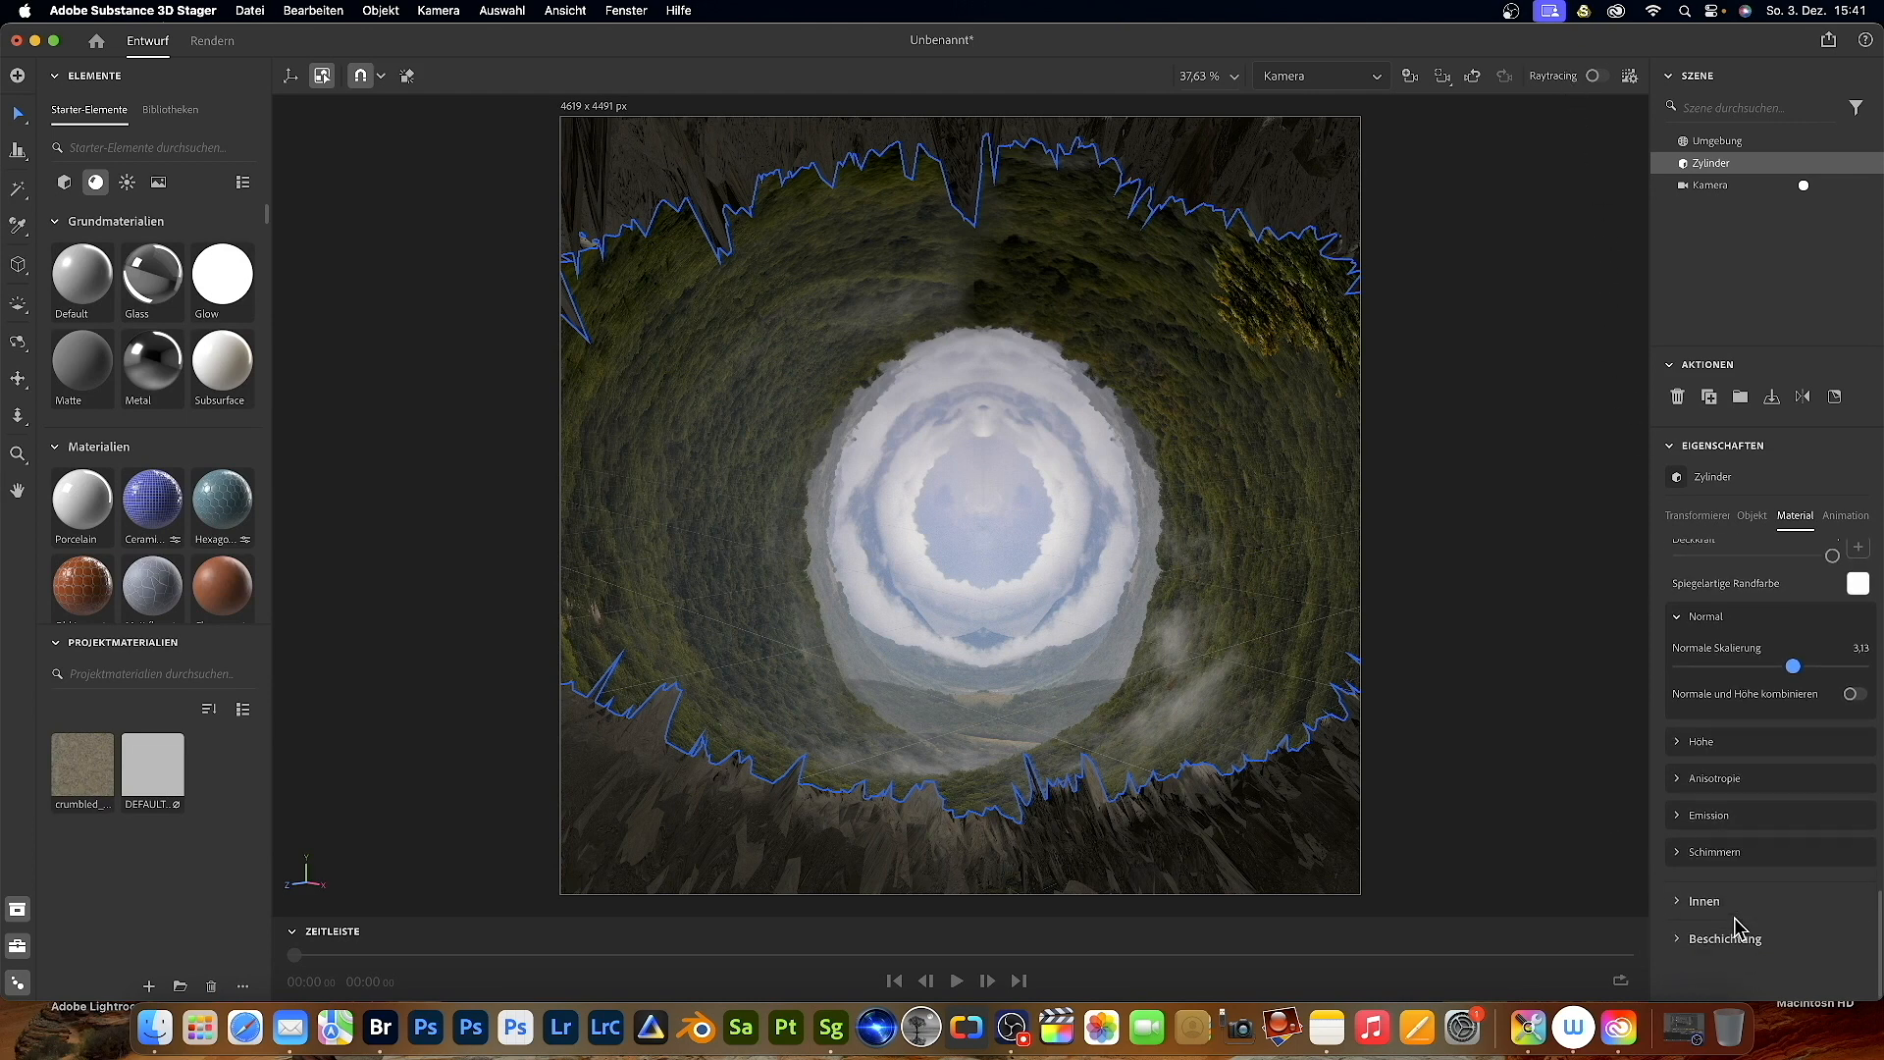
left_click(1685, 749)
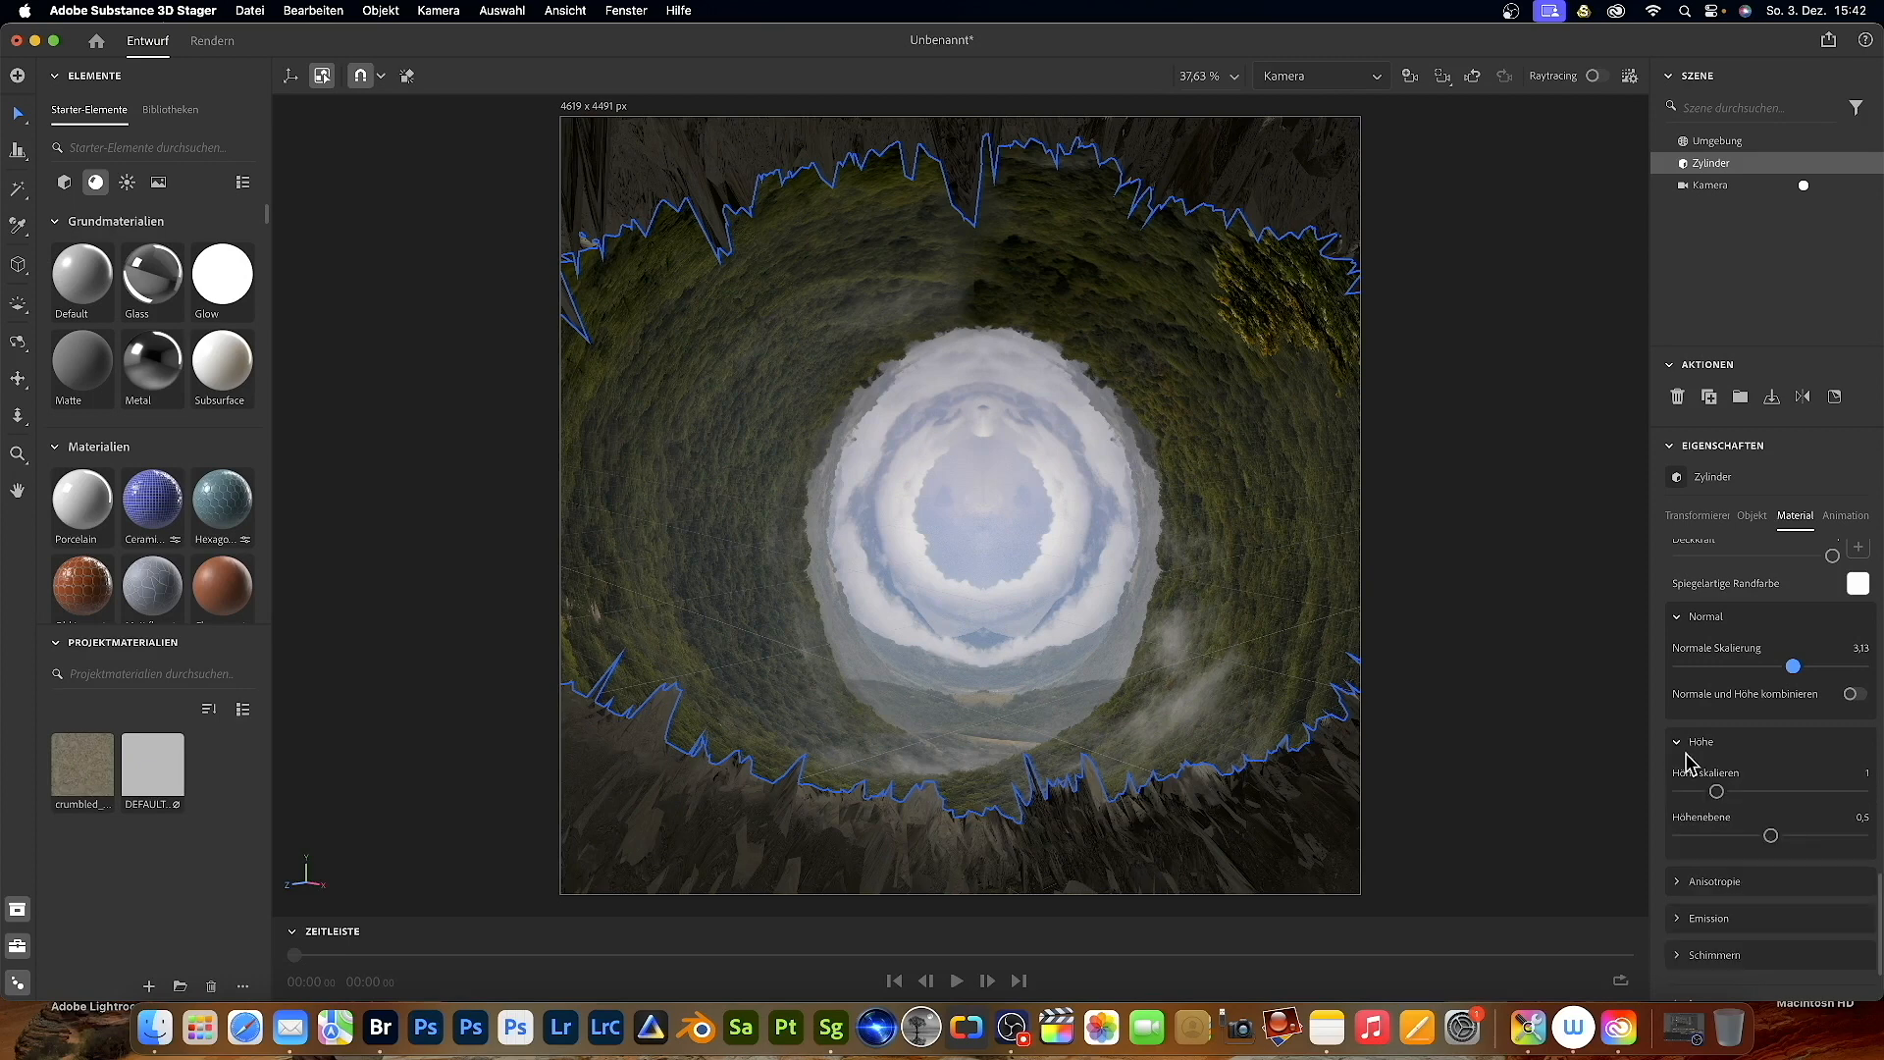
left_click(1697, 791)
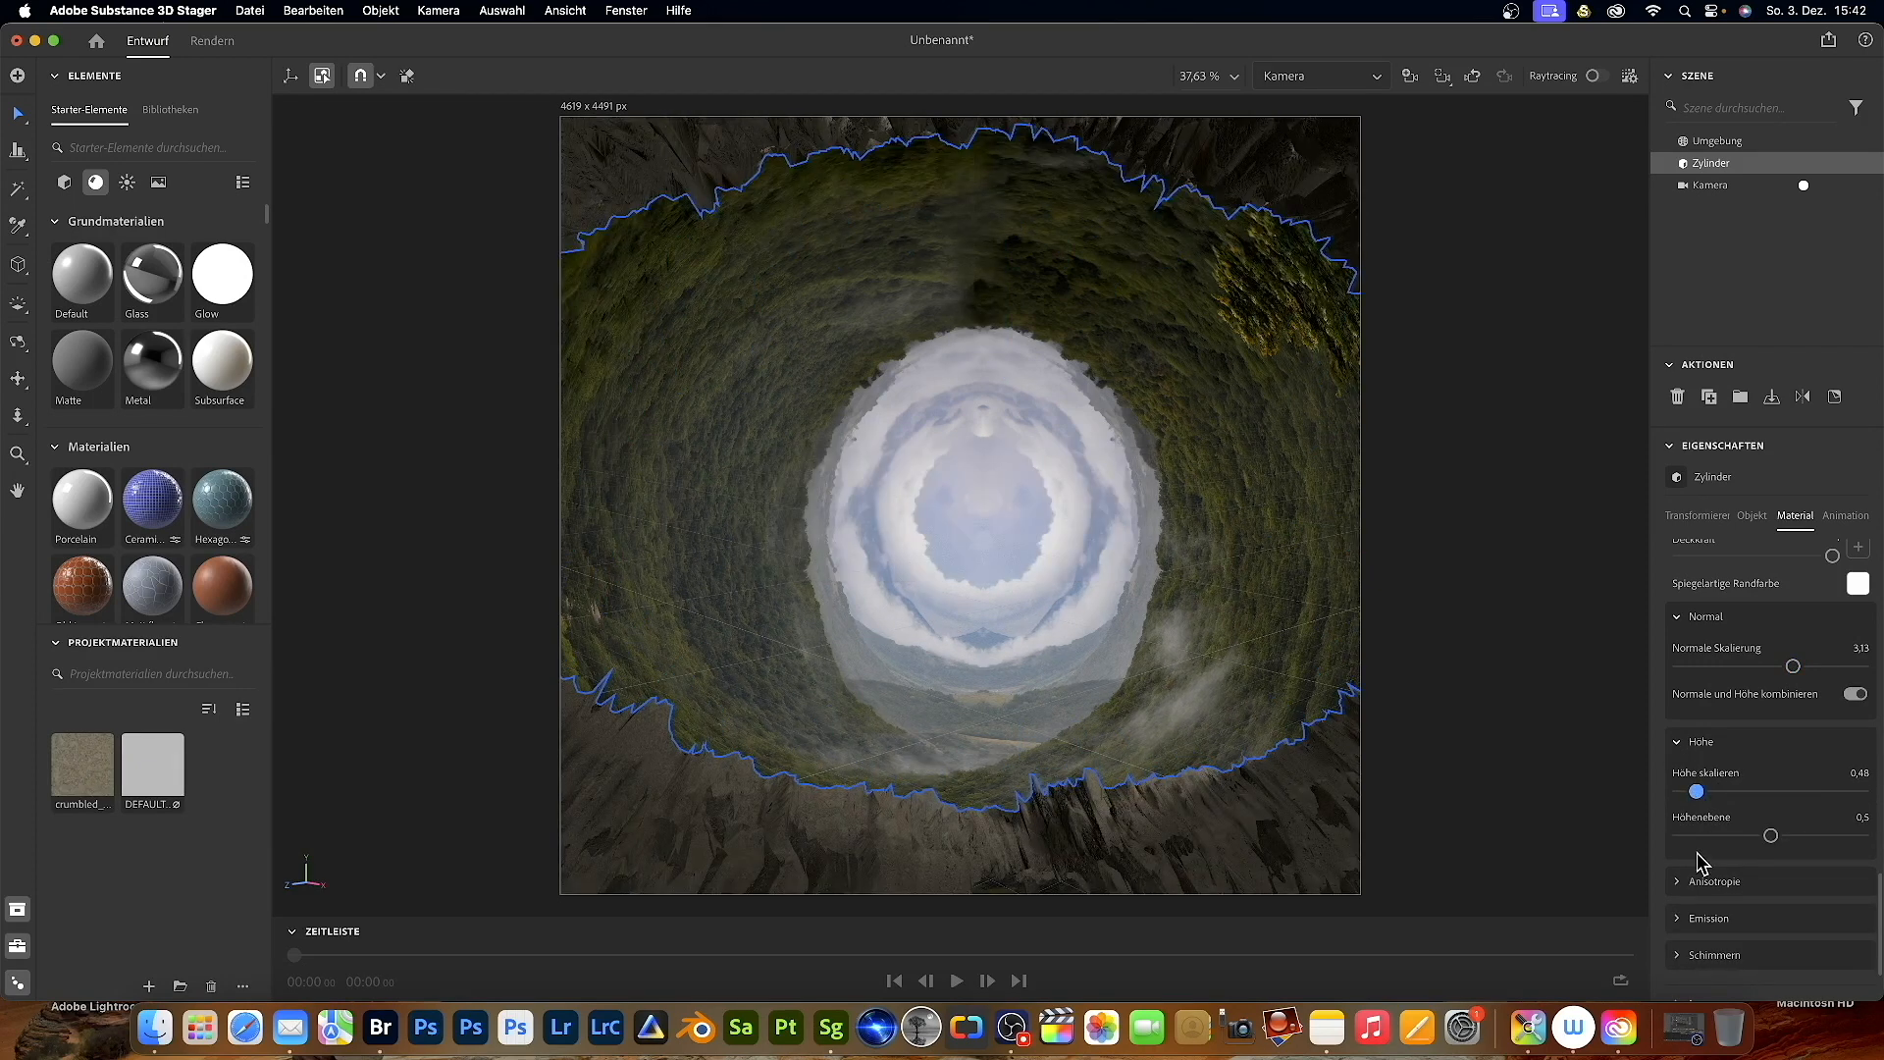
left_click_drag(1772, 838, 1808, 838)
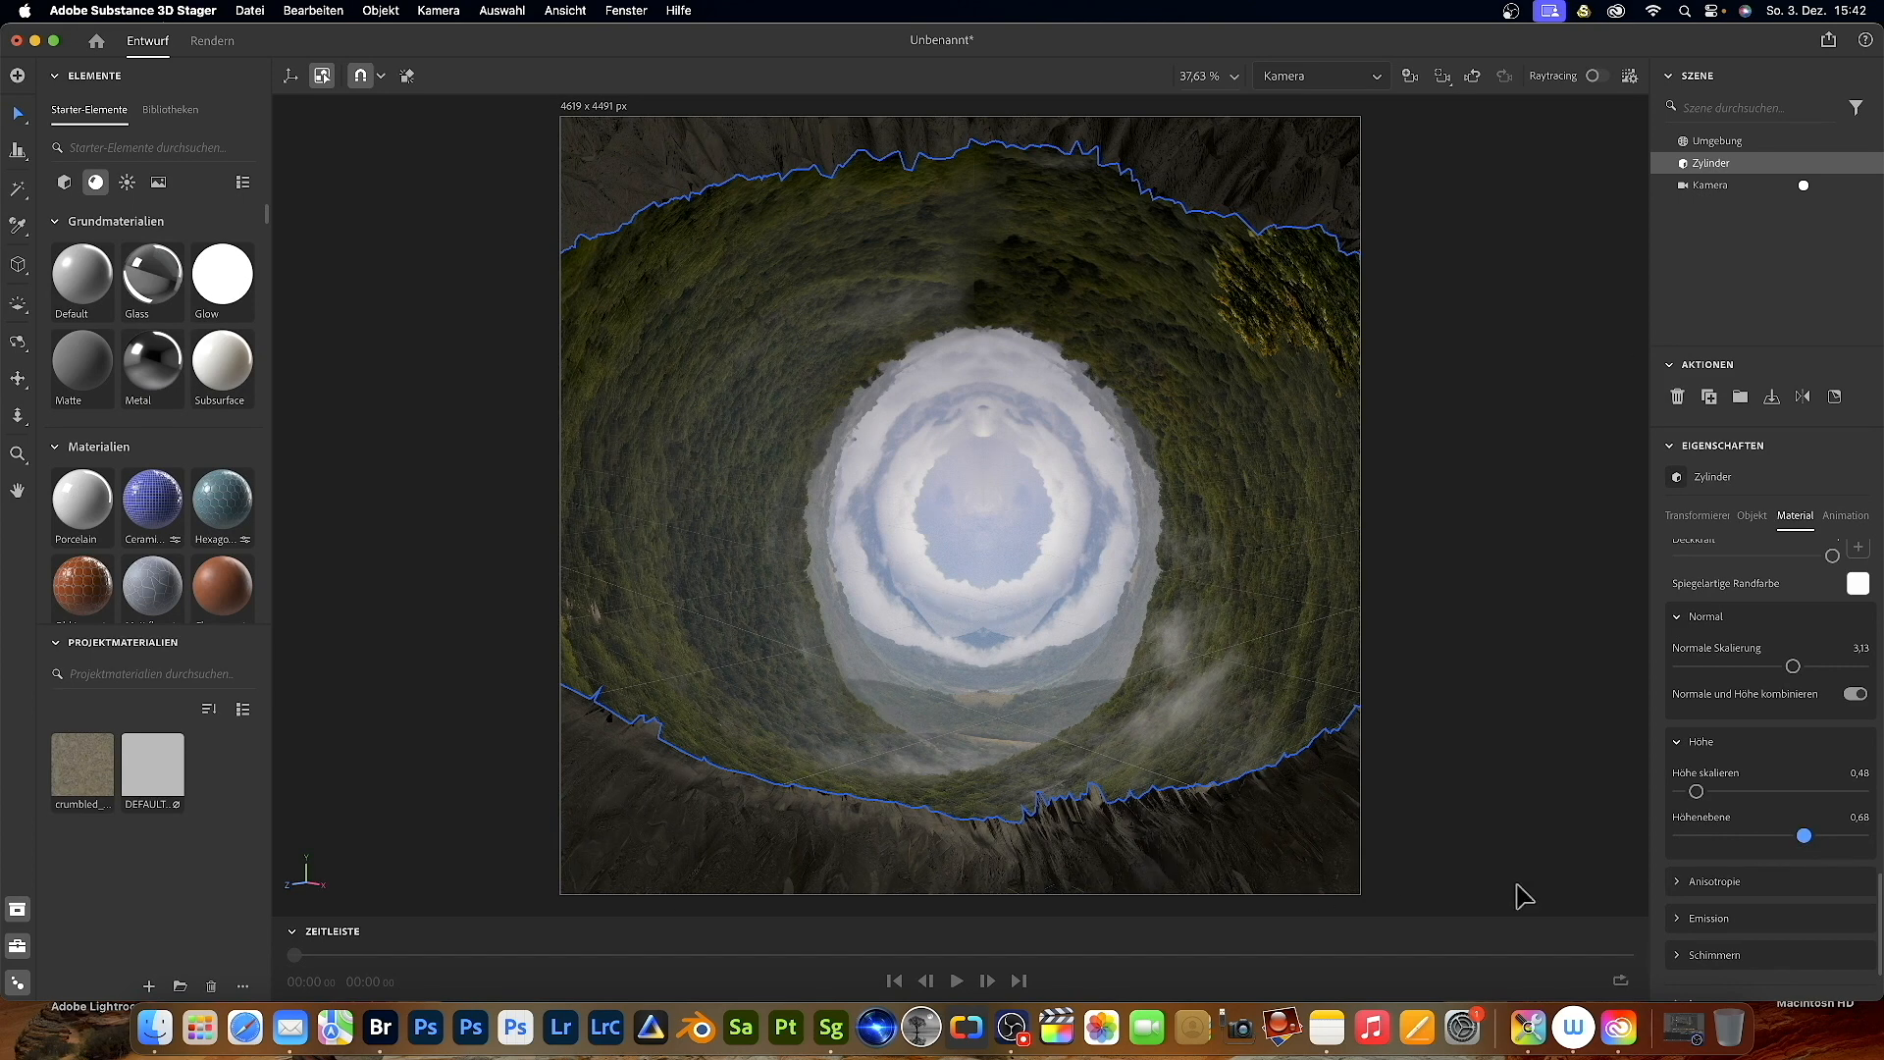
left_click_drag(1804, 840, 1708, 840)
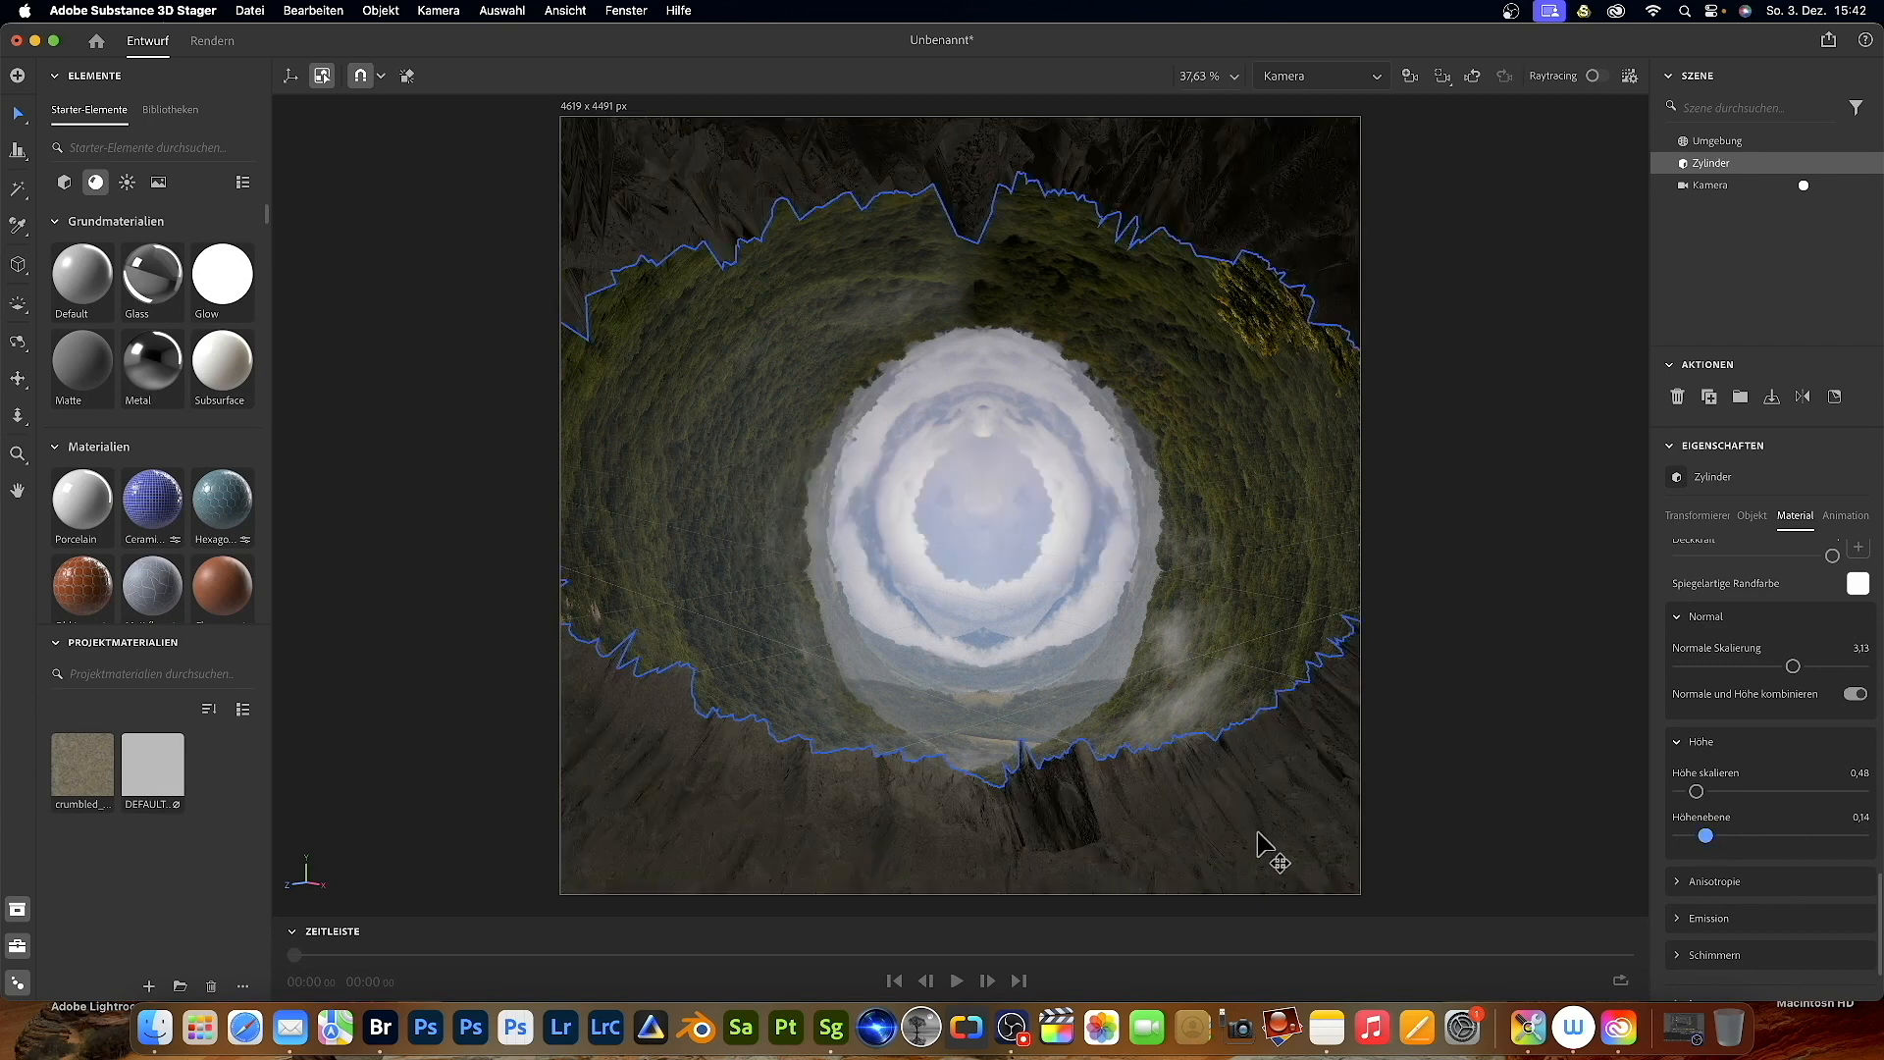
left_click_drag(1713, 835, 1757, 837)
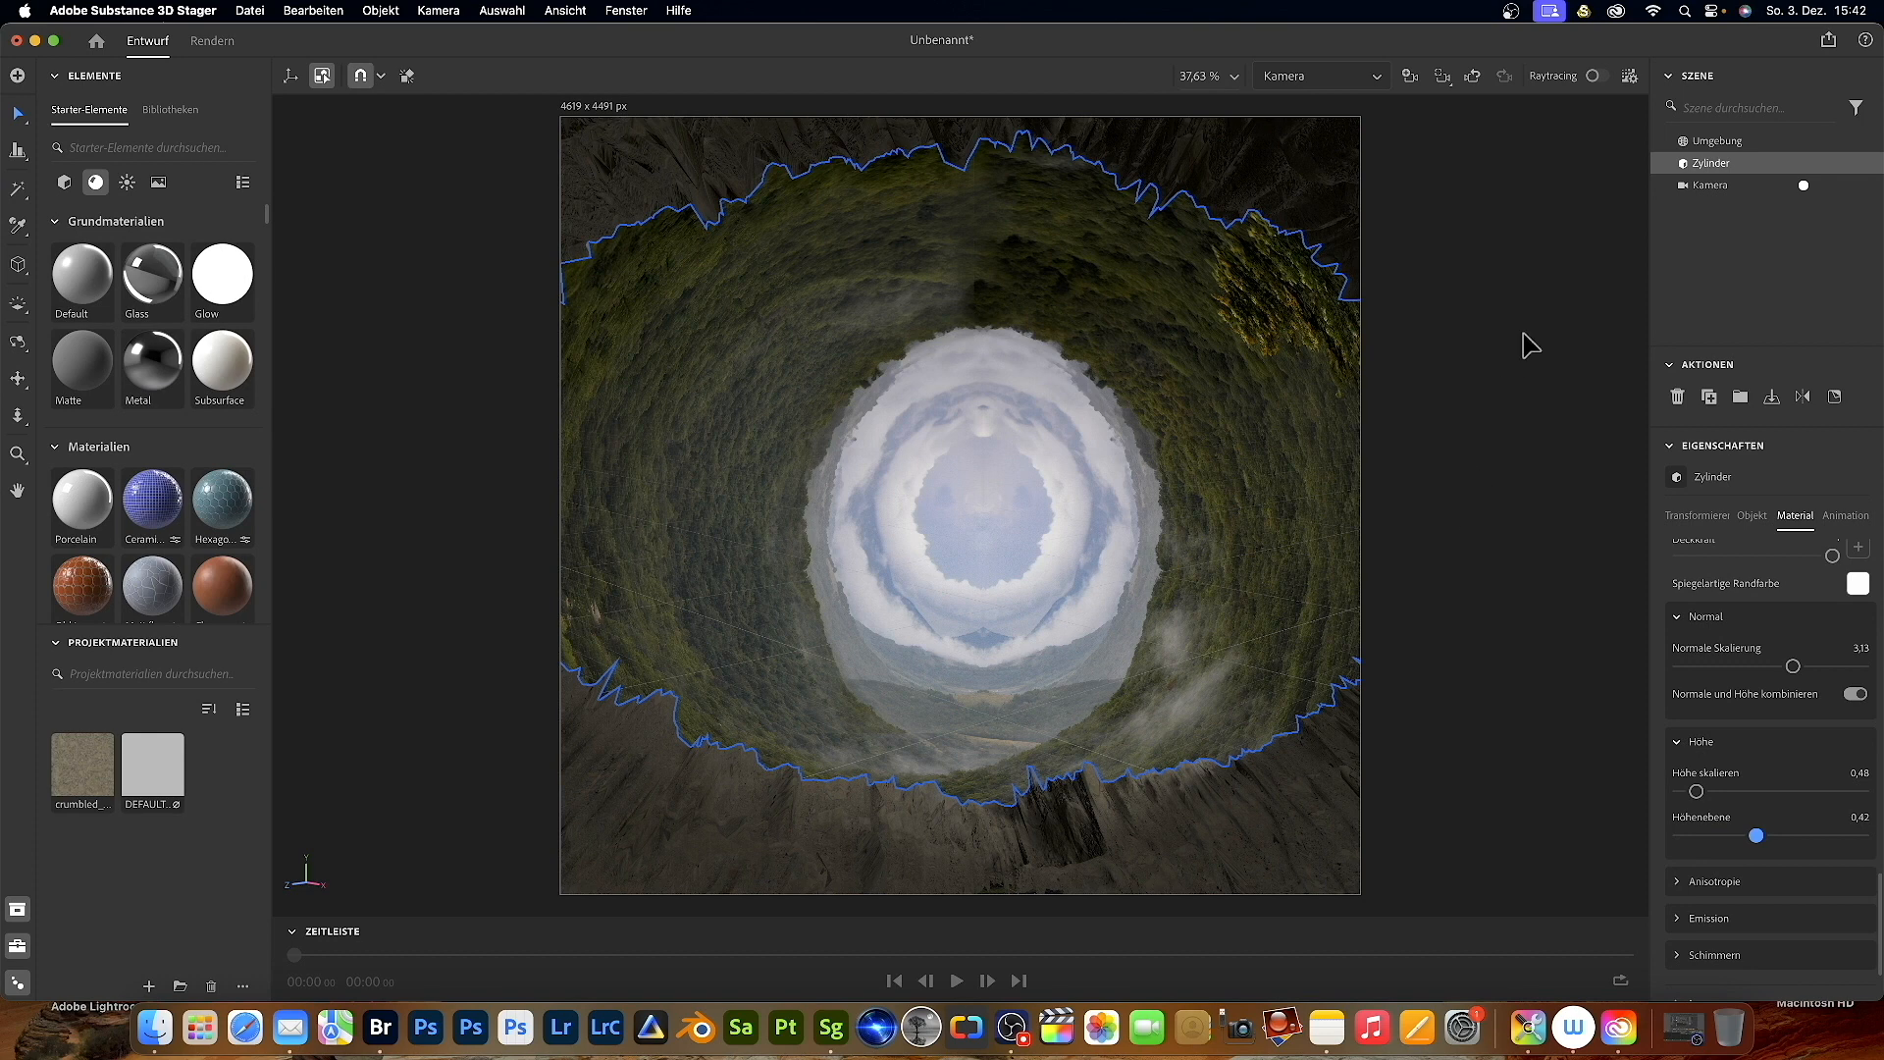
- Turn ray tracing back on and deselect the cylinder to check the displaced cave rim
left_click(1593, 75)
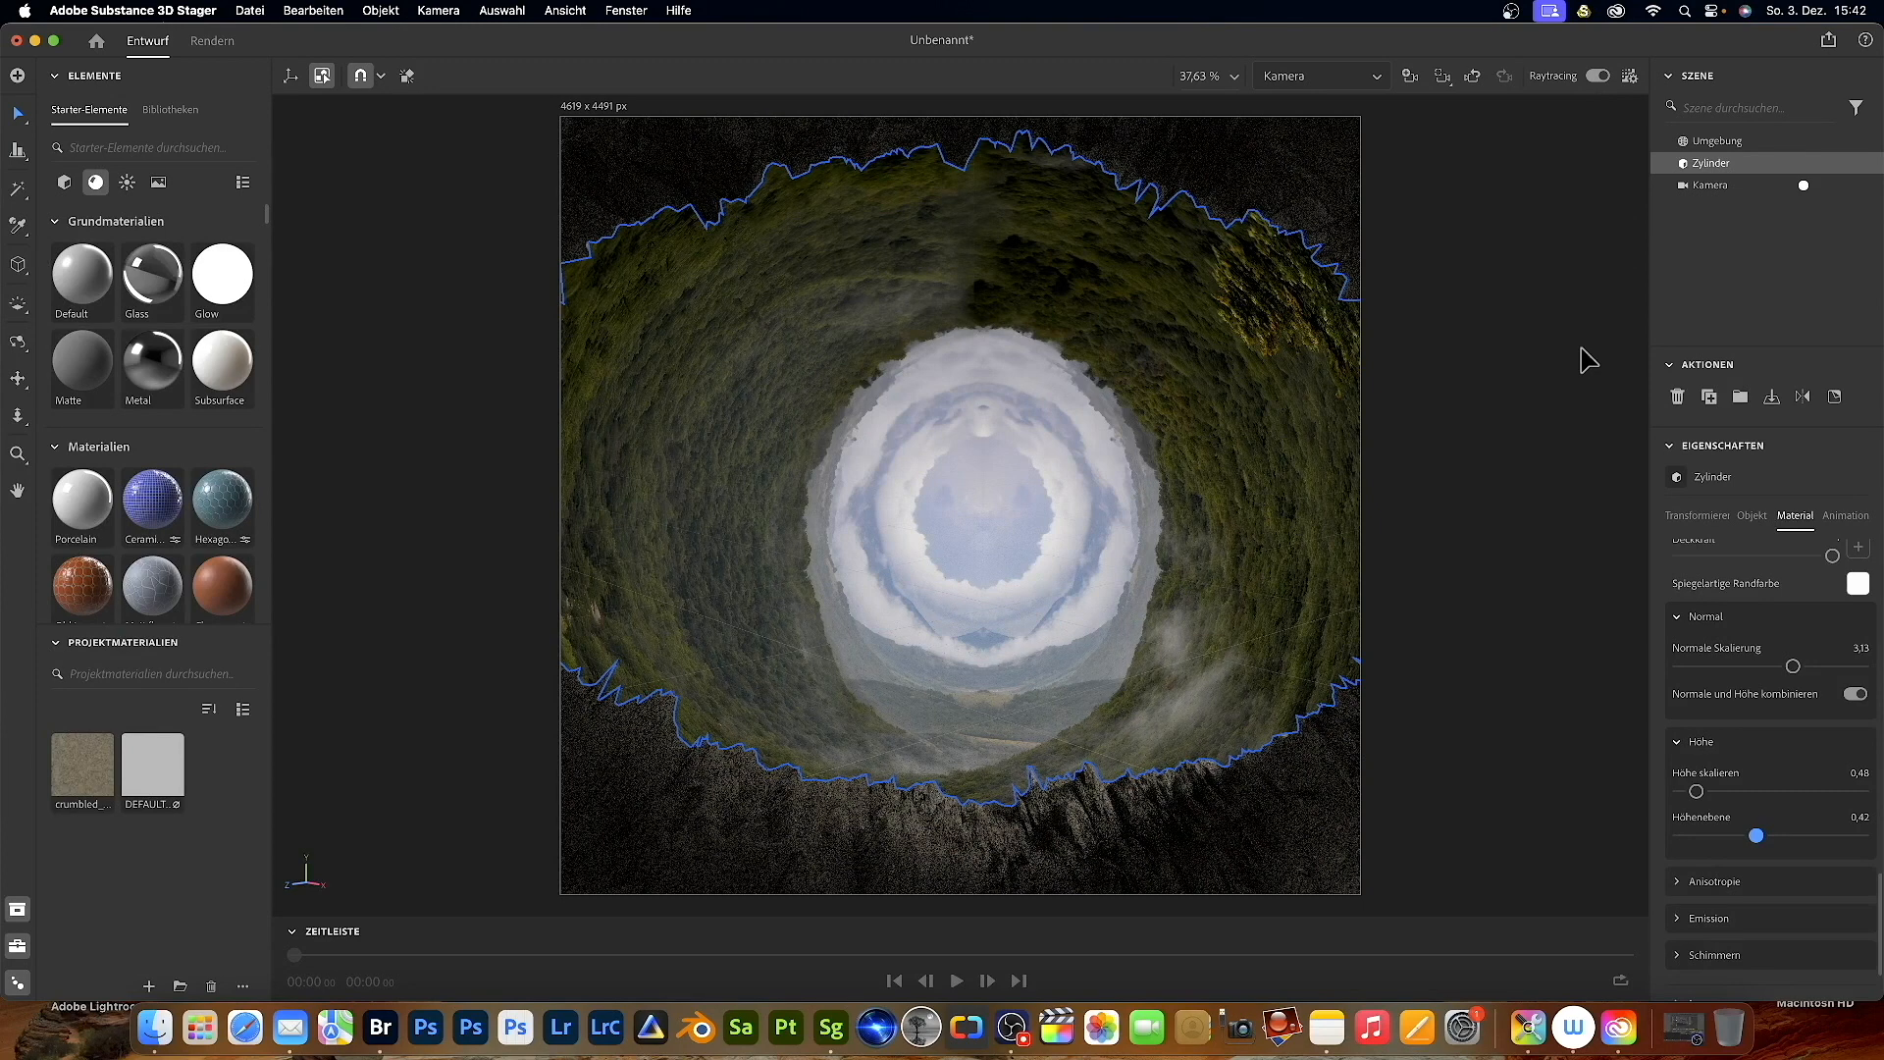
left_click(1560, 380)
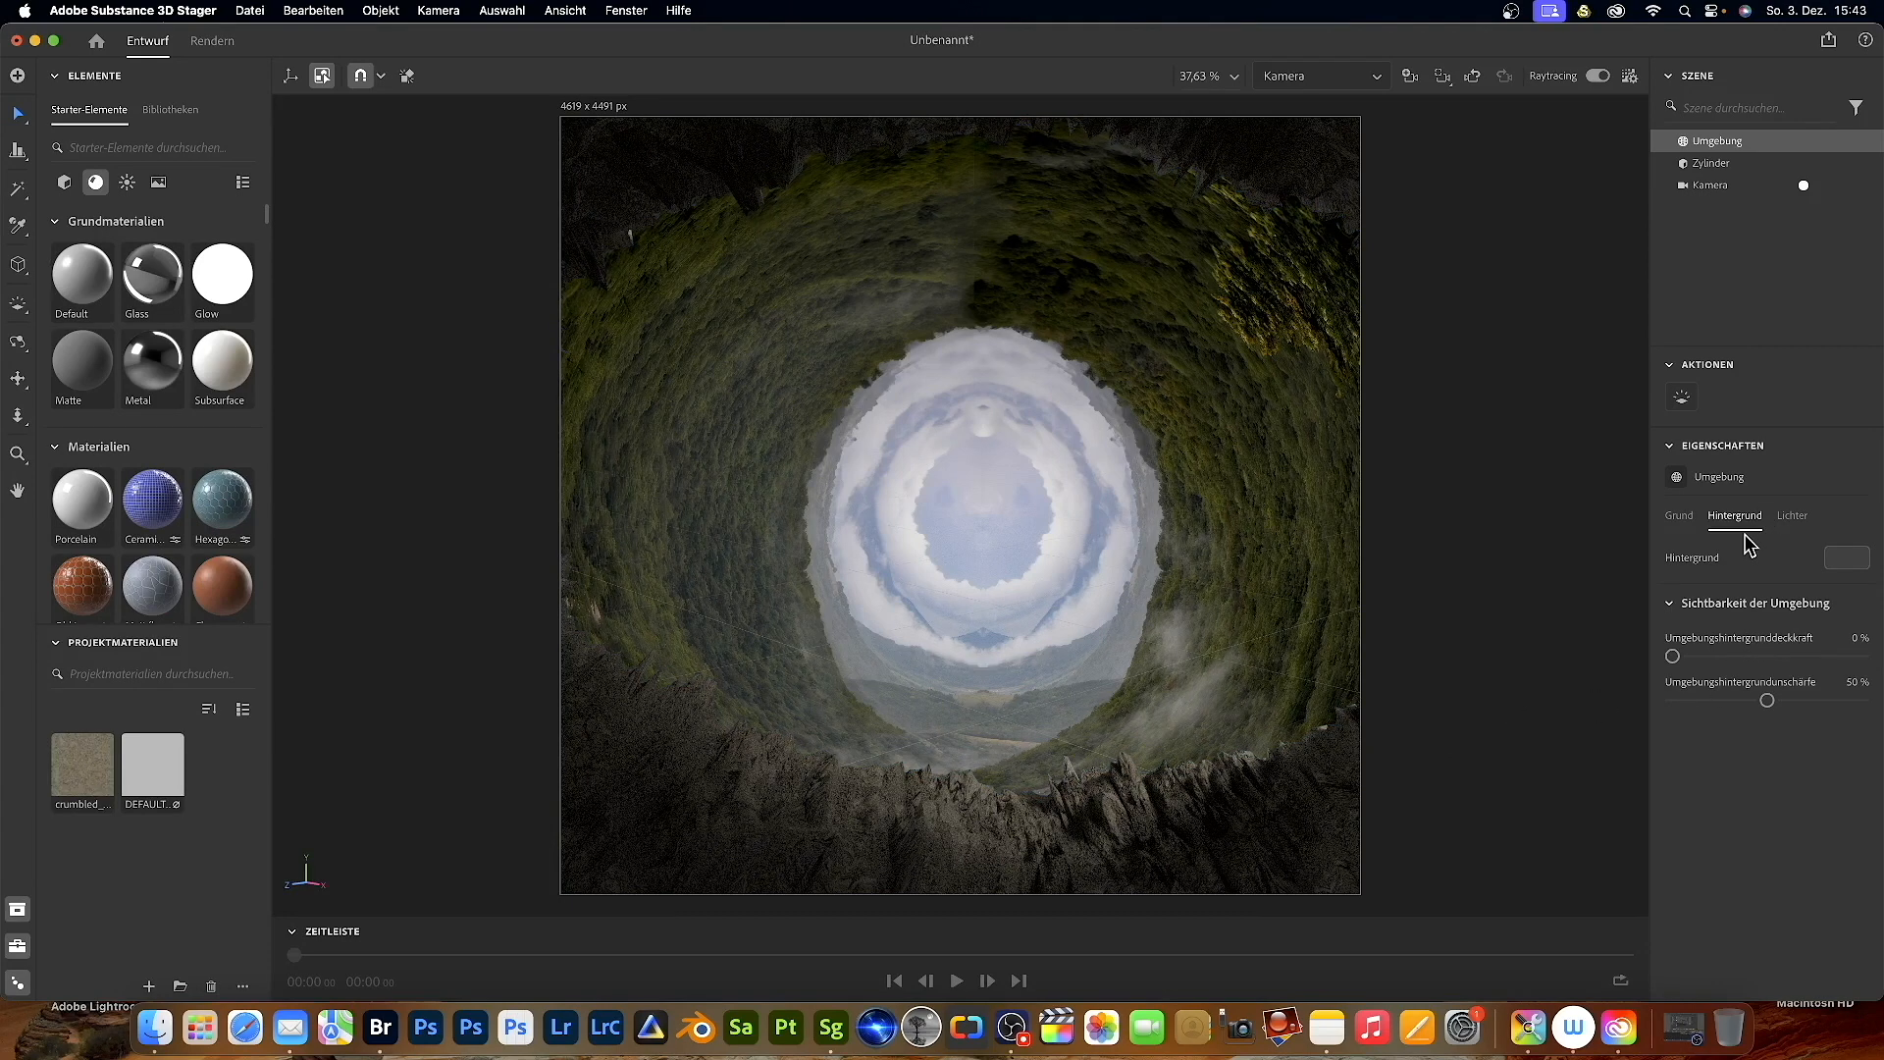
- Scale the cylinder to 4,15 in Y and 3,15 in Z, and position it at X 0,79 cm and Y 5,72 cm
left_click(1251, 815)
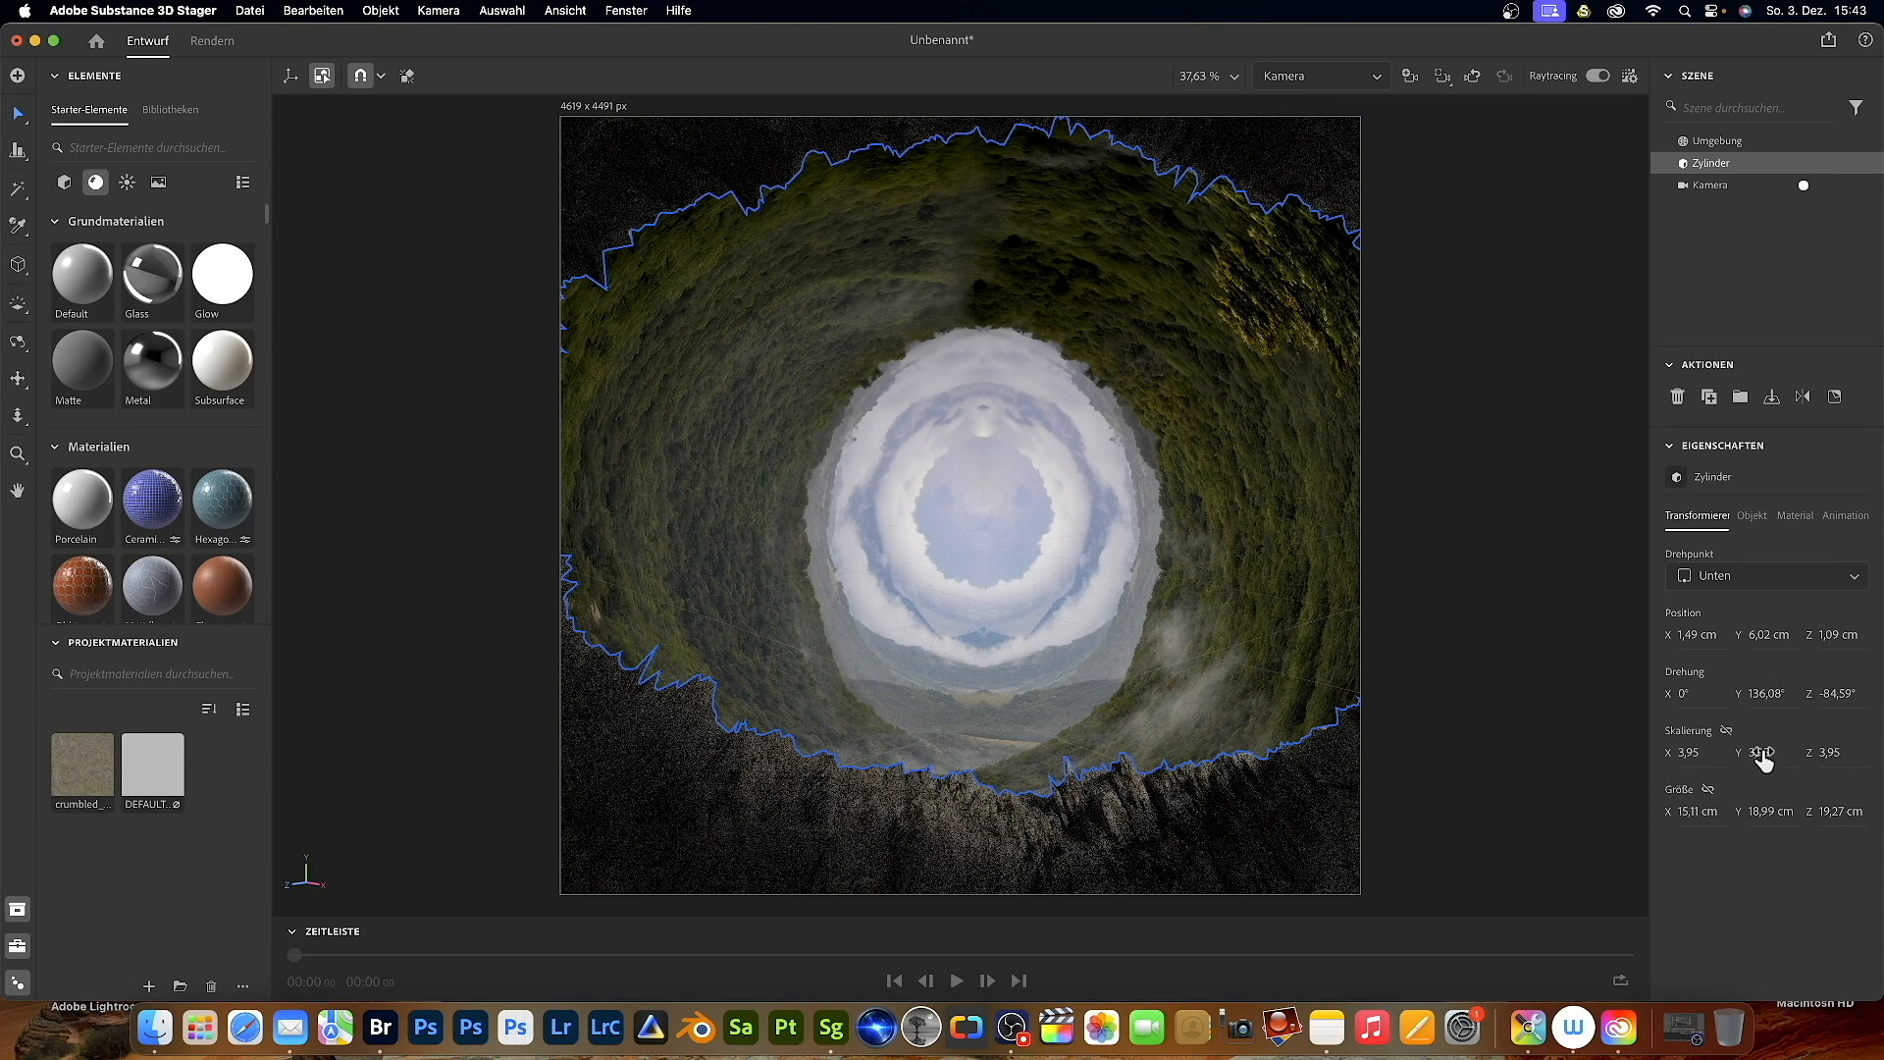
mouse_move(1769, 753)
left_mouse_down()
mouse_move(1729, 753)
mouse_move(1762, 760)
left_mouse_up()
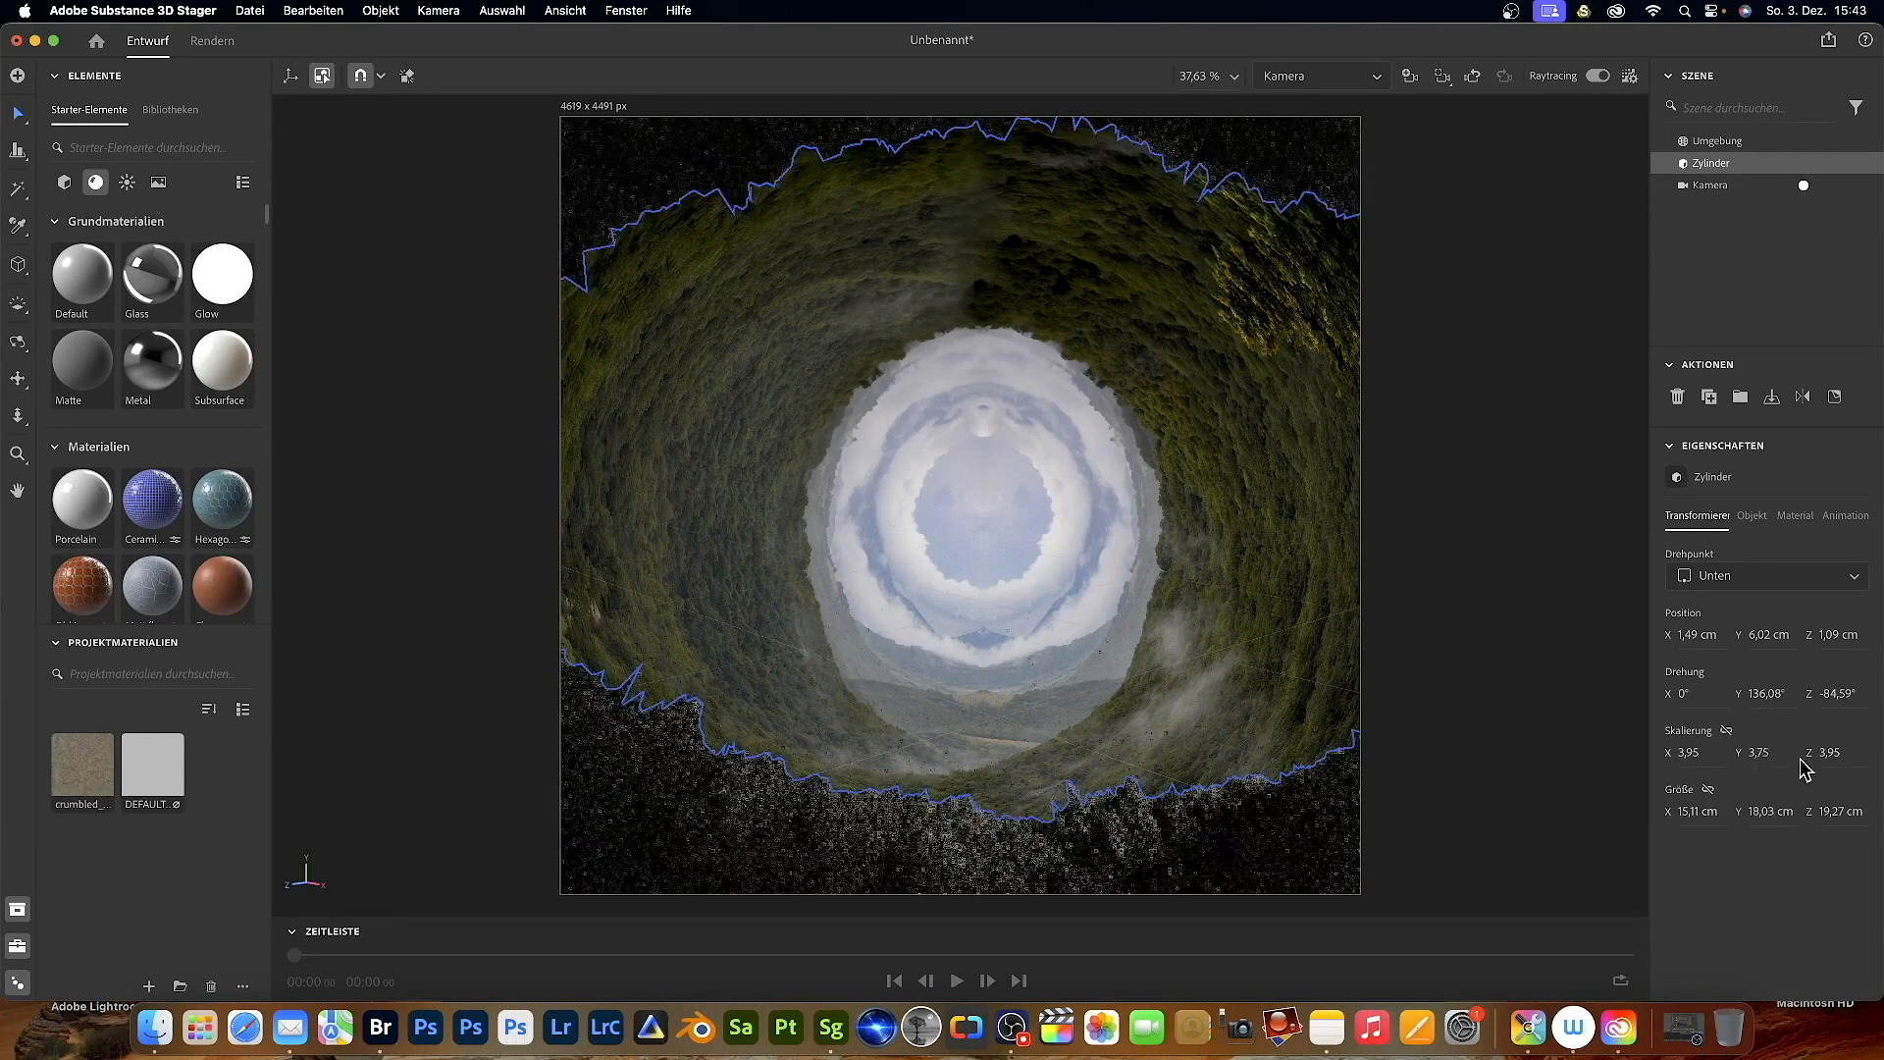
left_click_drag(1827, 753, 1769, 753)
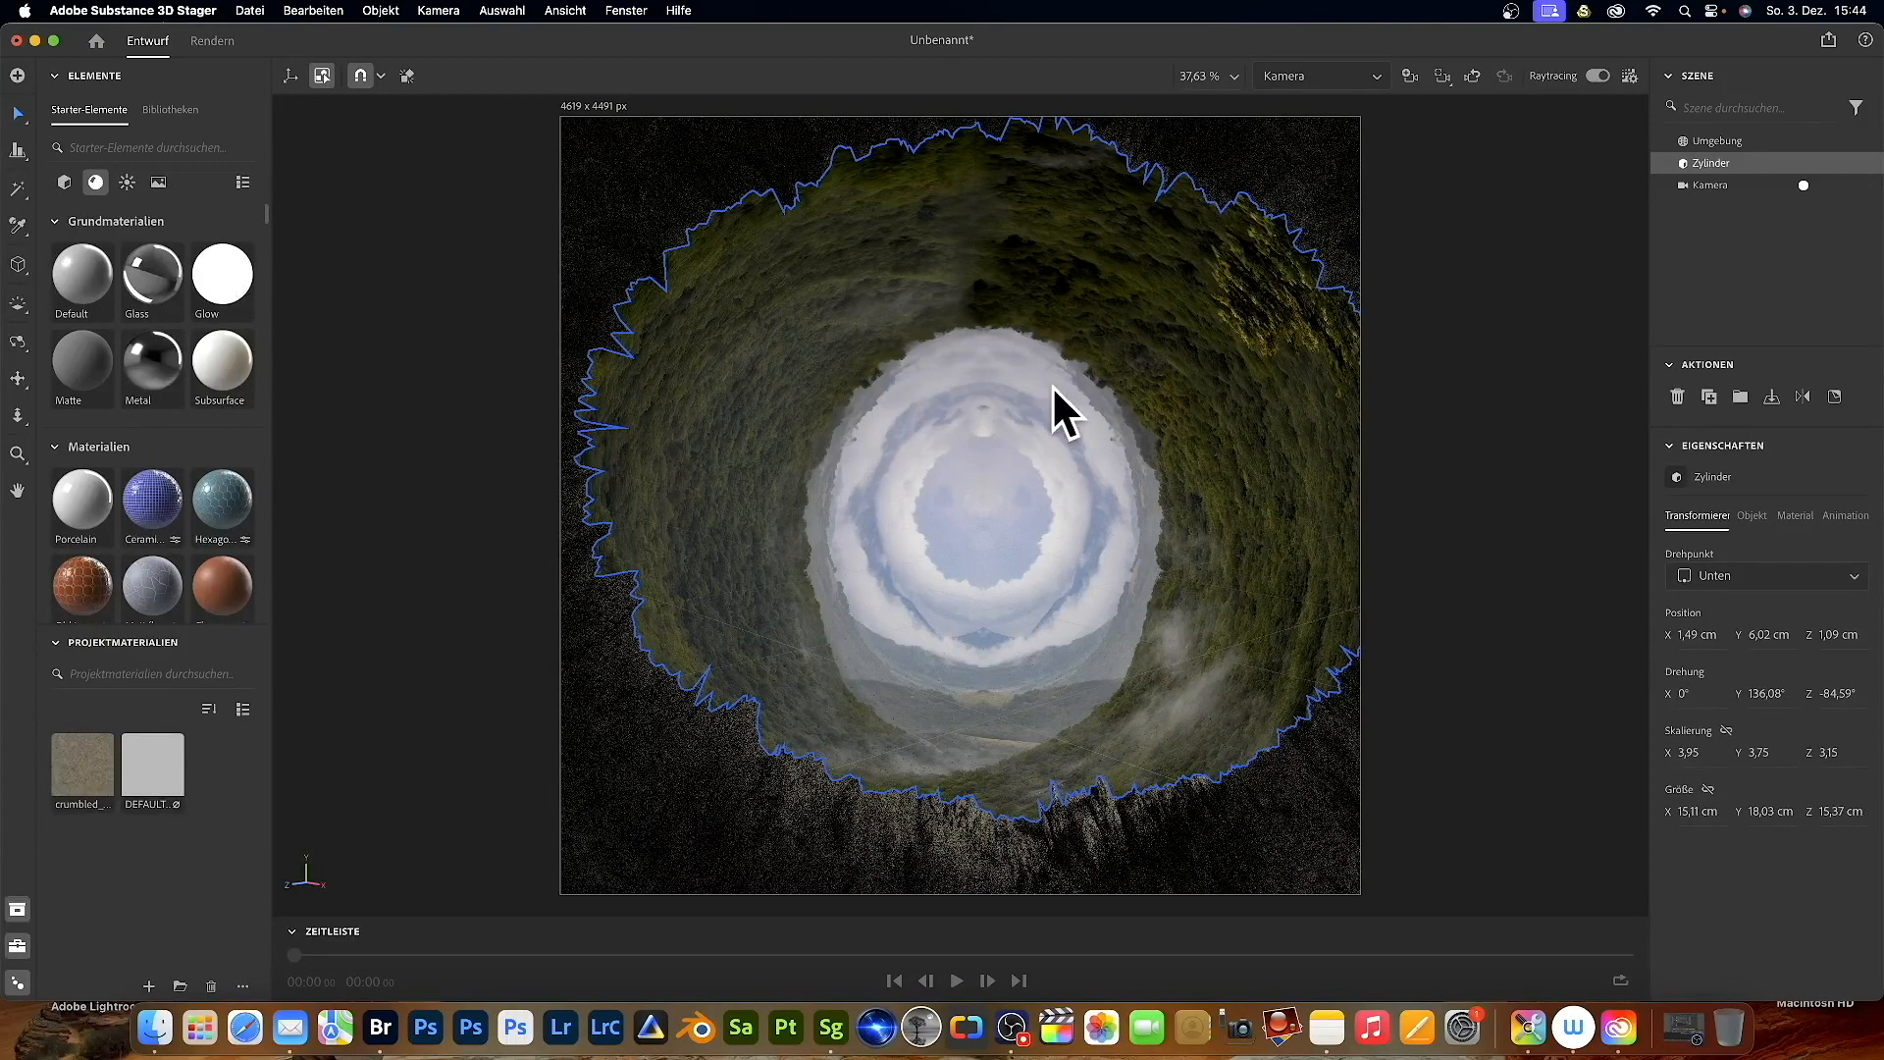
key("super+z")
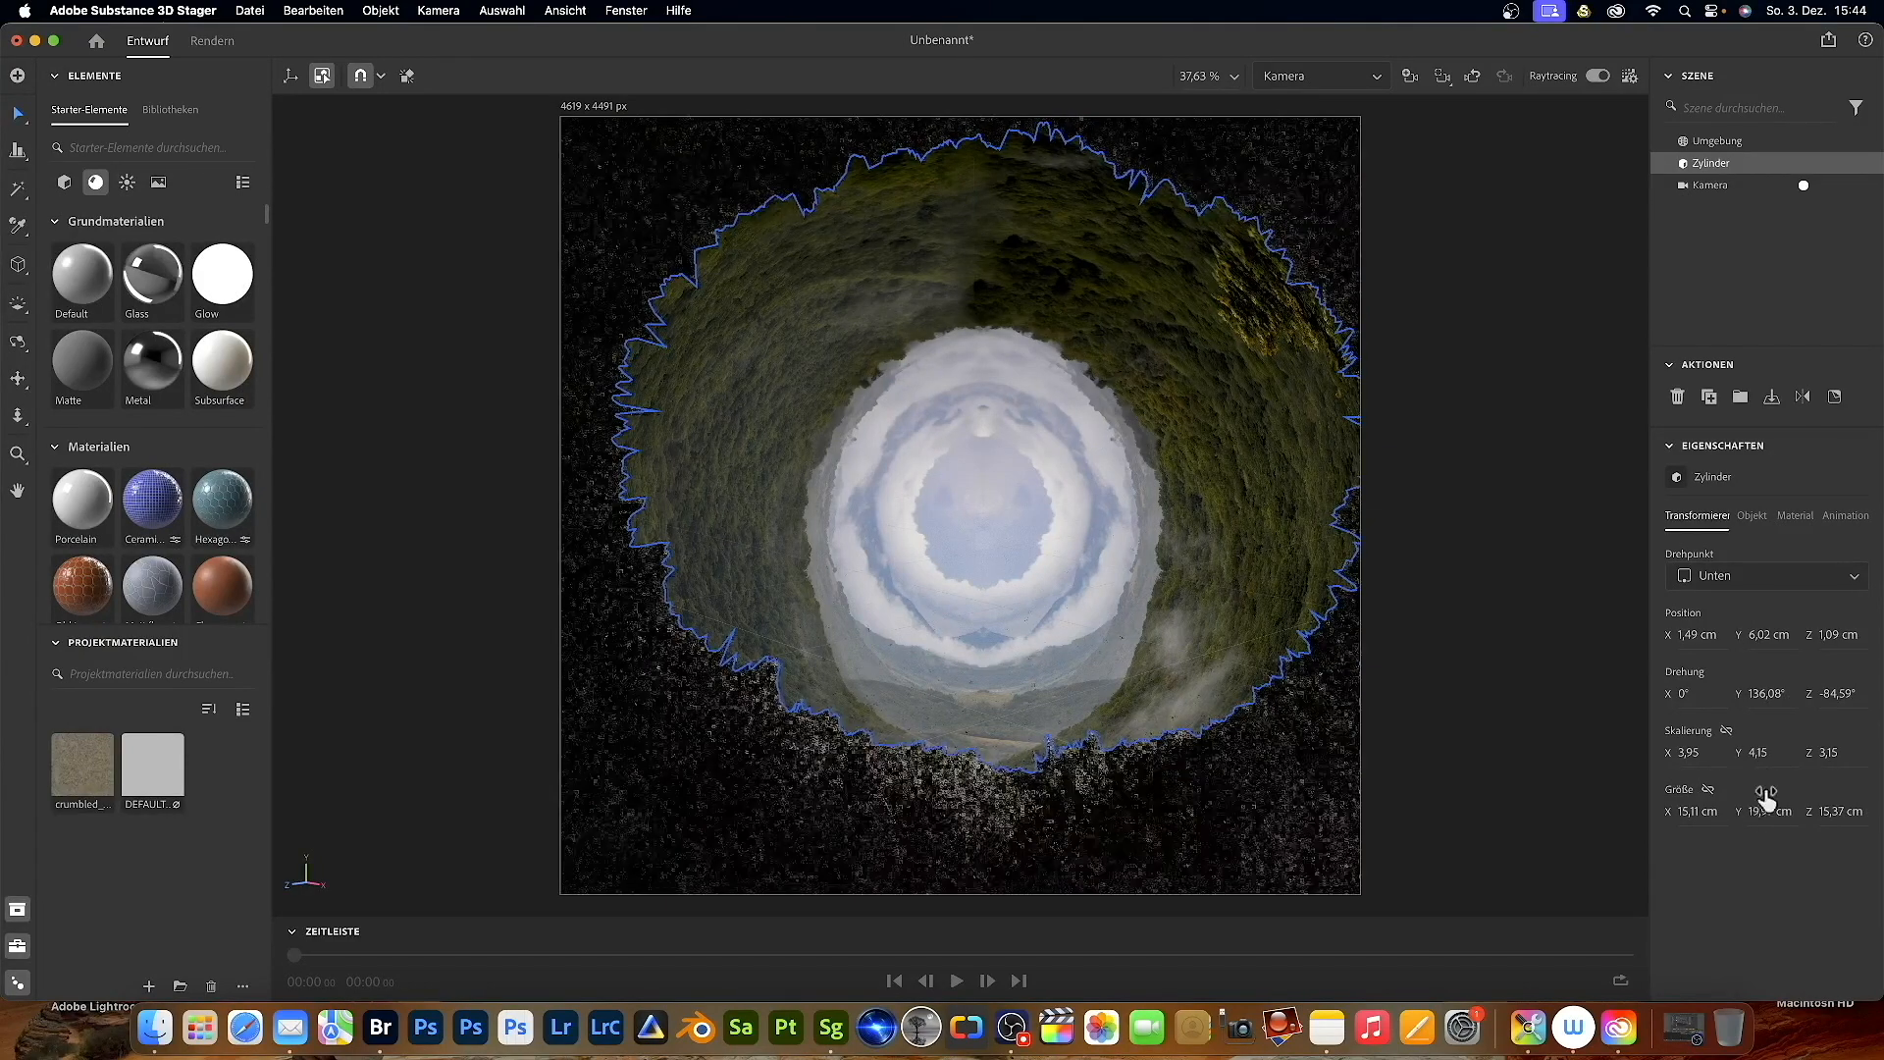
left_click_drag(1762, 638, 1735, 638)
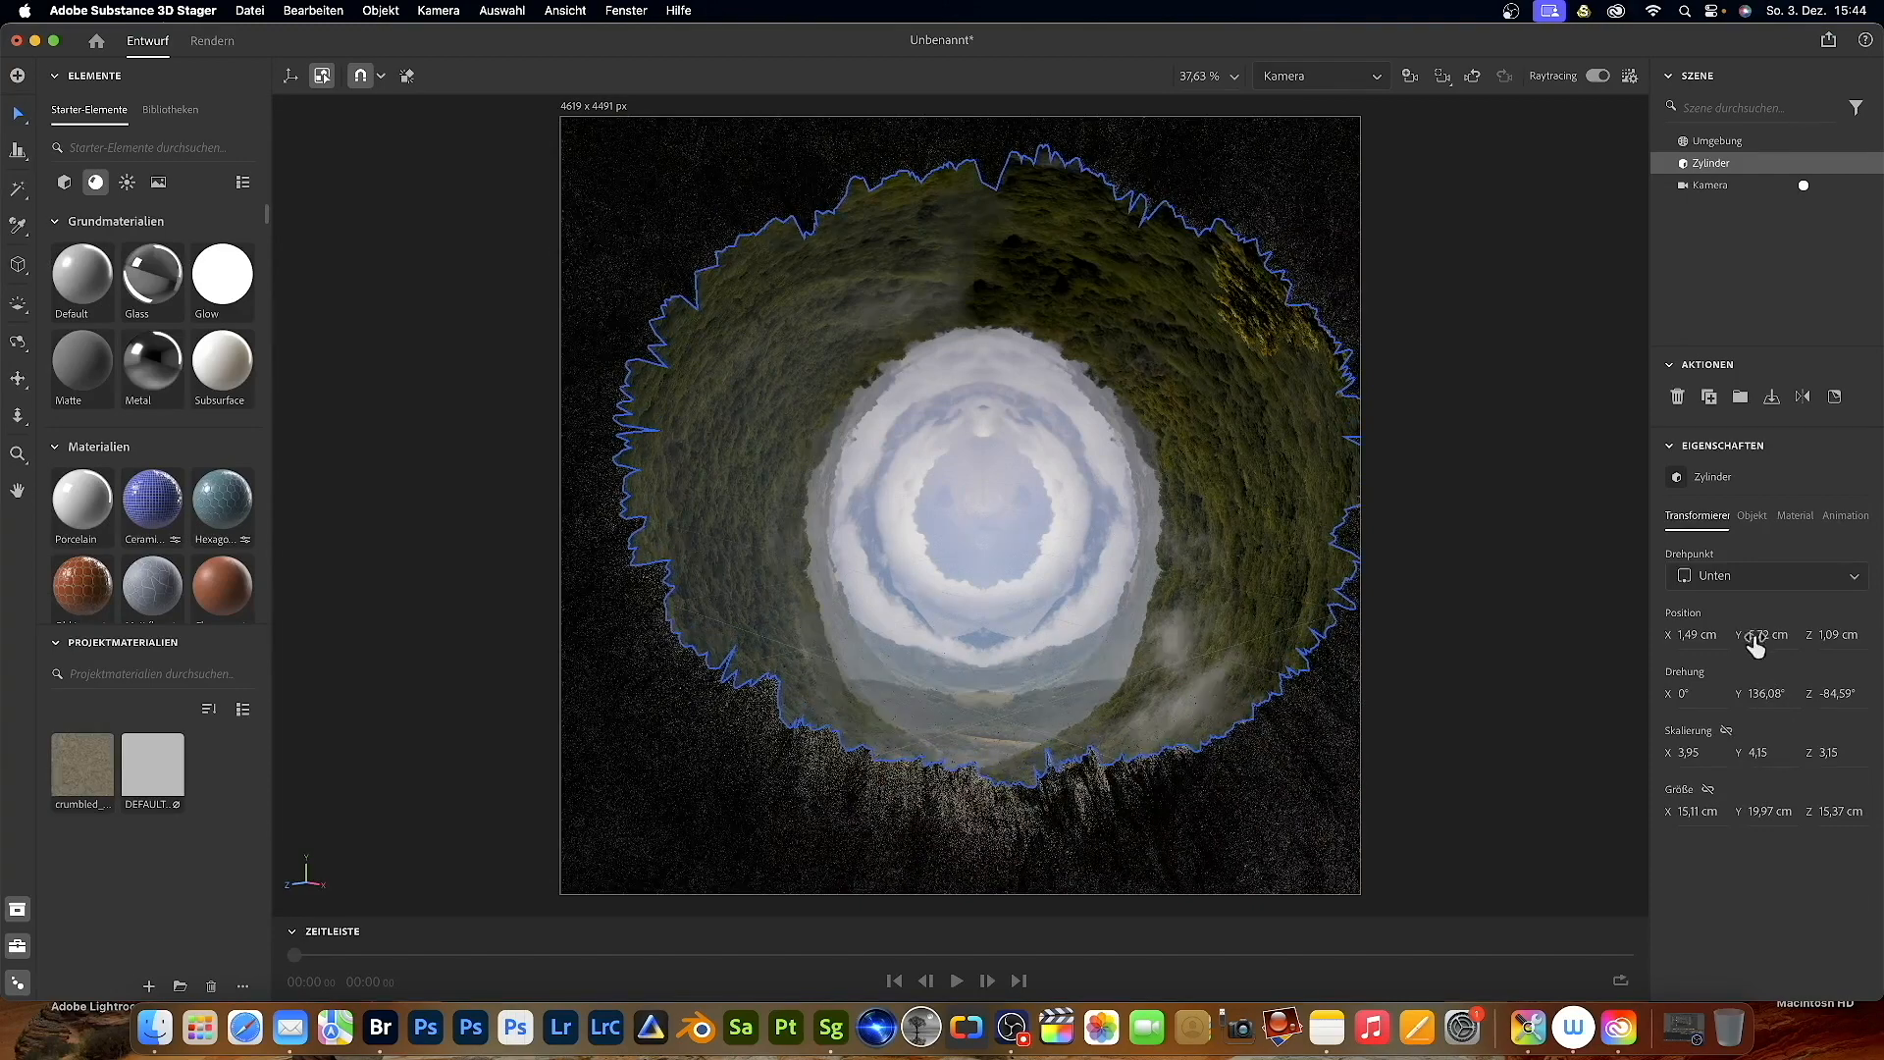
left_click_drag(1699, 638, 1649, 638)
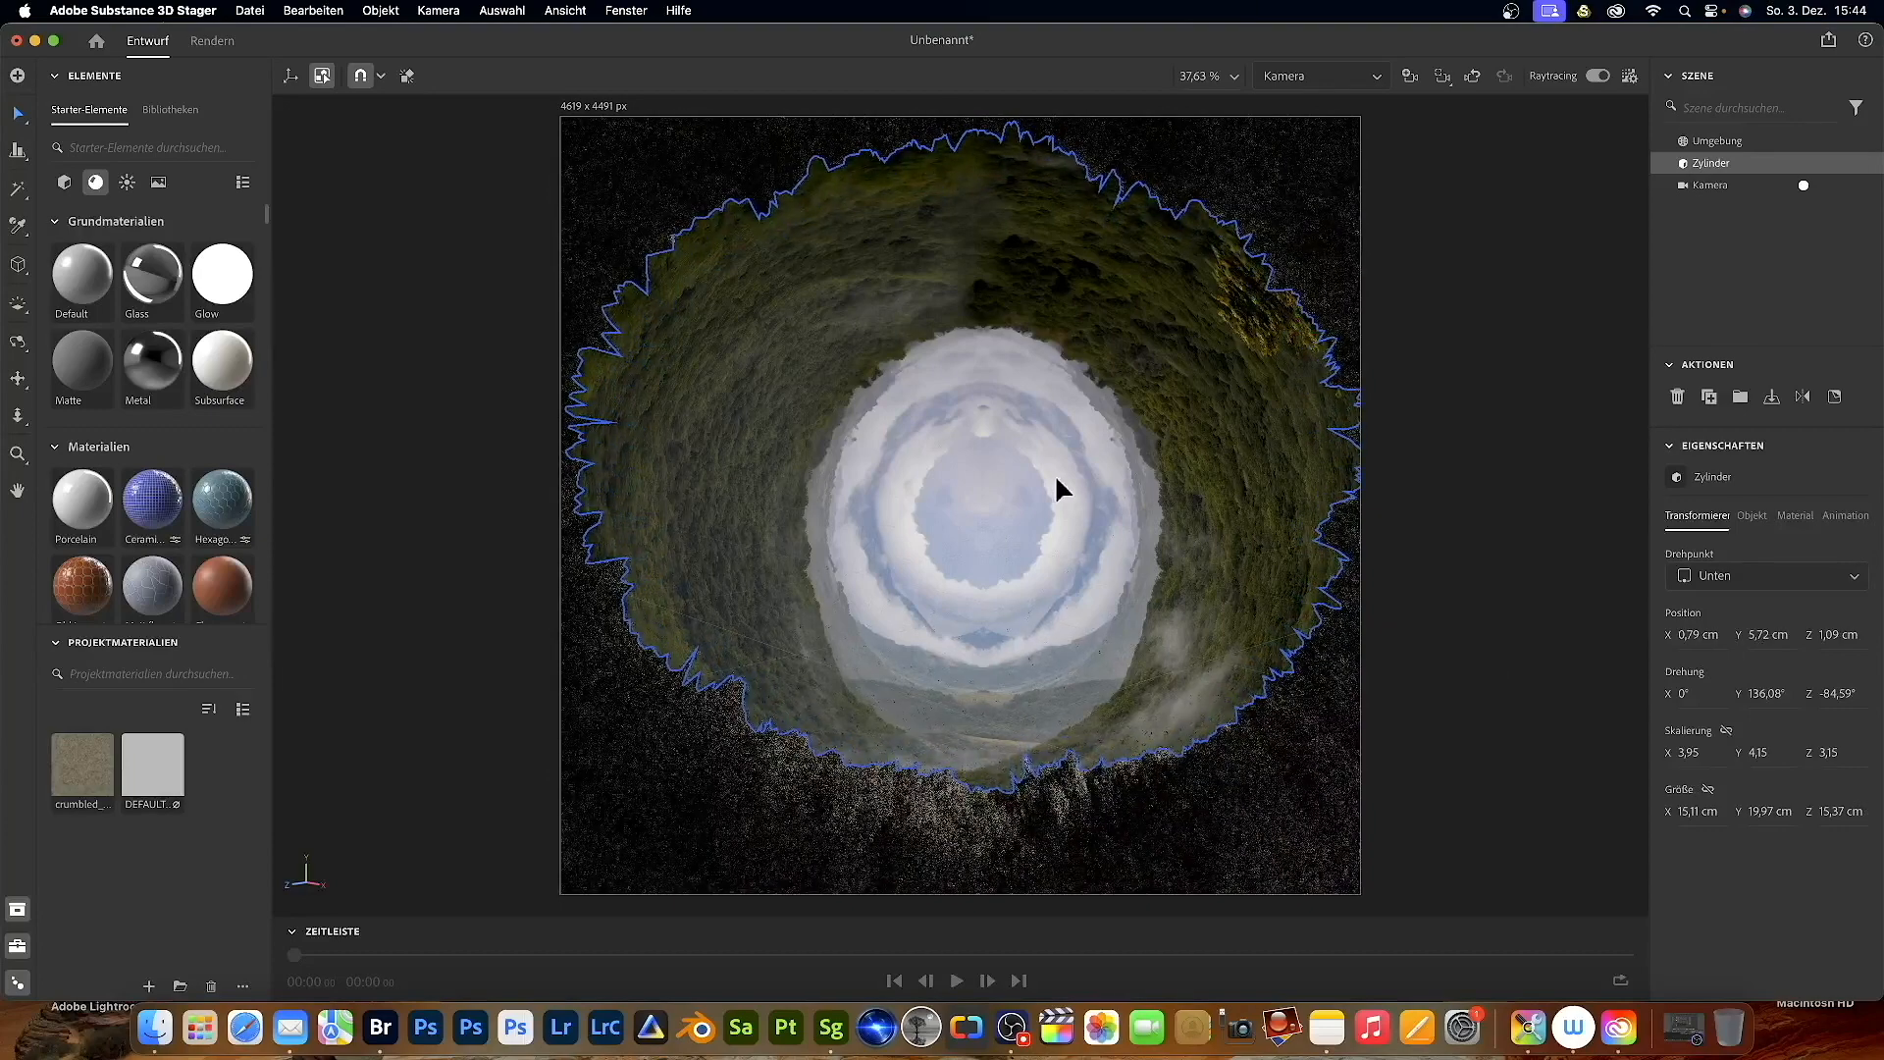
- Rotate the environment light so it grazes the lower rock rim around the cave opening
key("e")
left_click_drag(996, 539, 1012, 609)
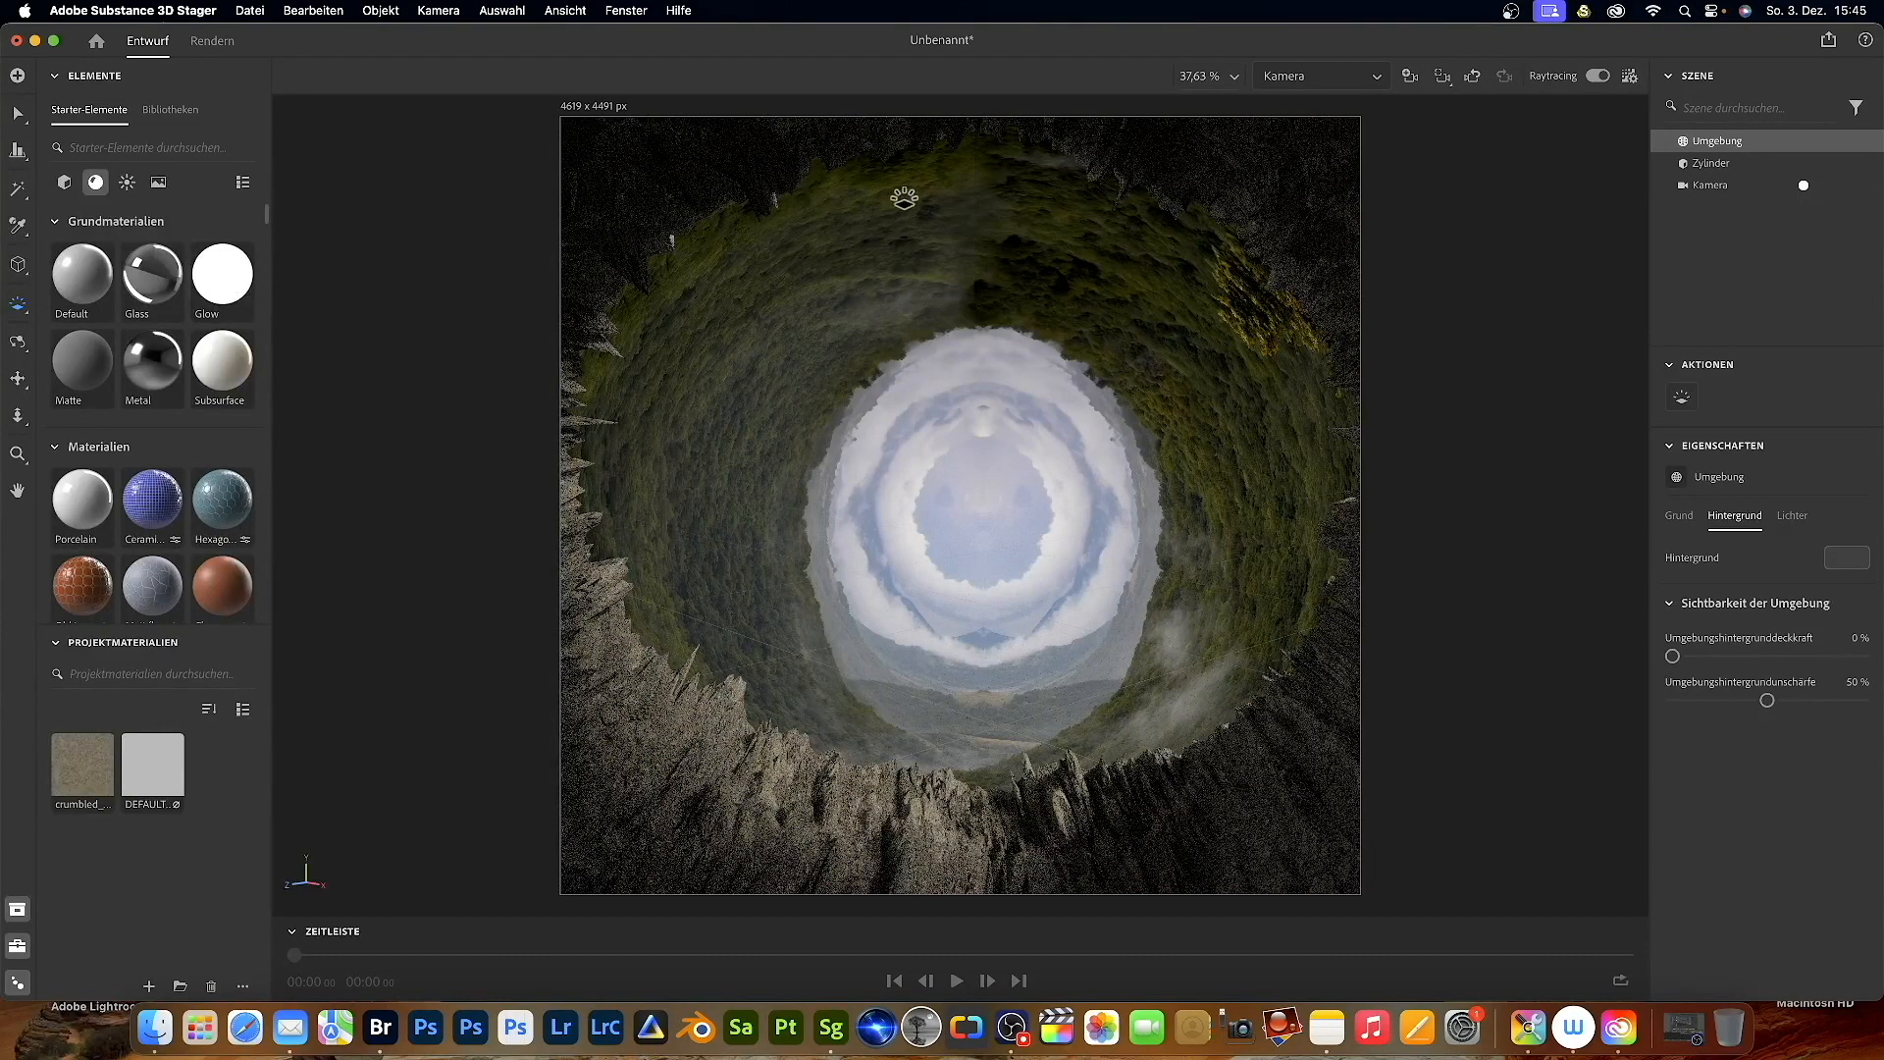
- Add a Spot light from the physical lights to the lower inner side of the cave opening
left_click(128, 183)
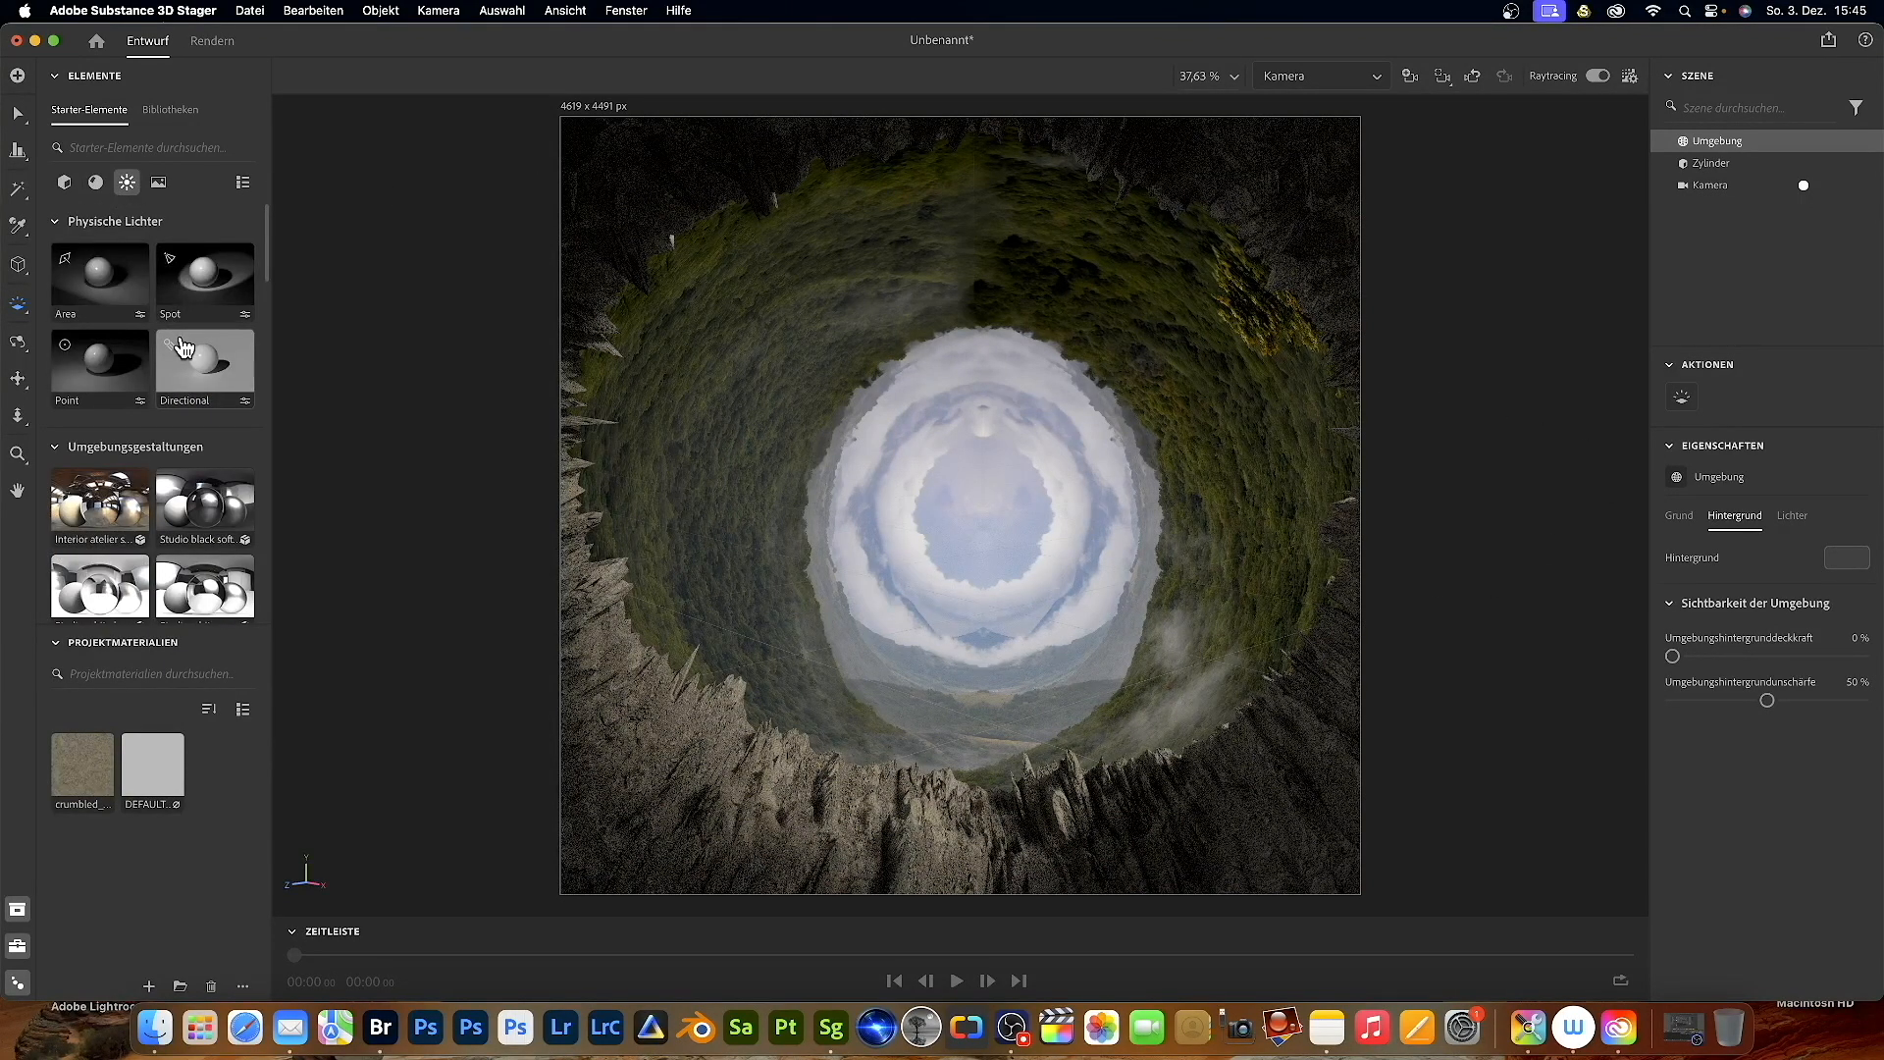
mouse_move(182, 347)
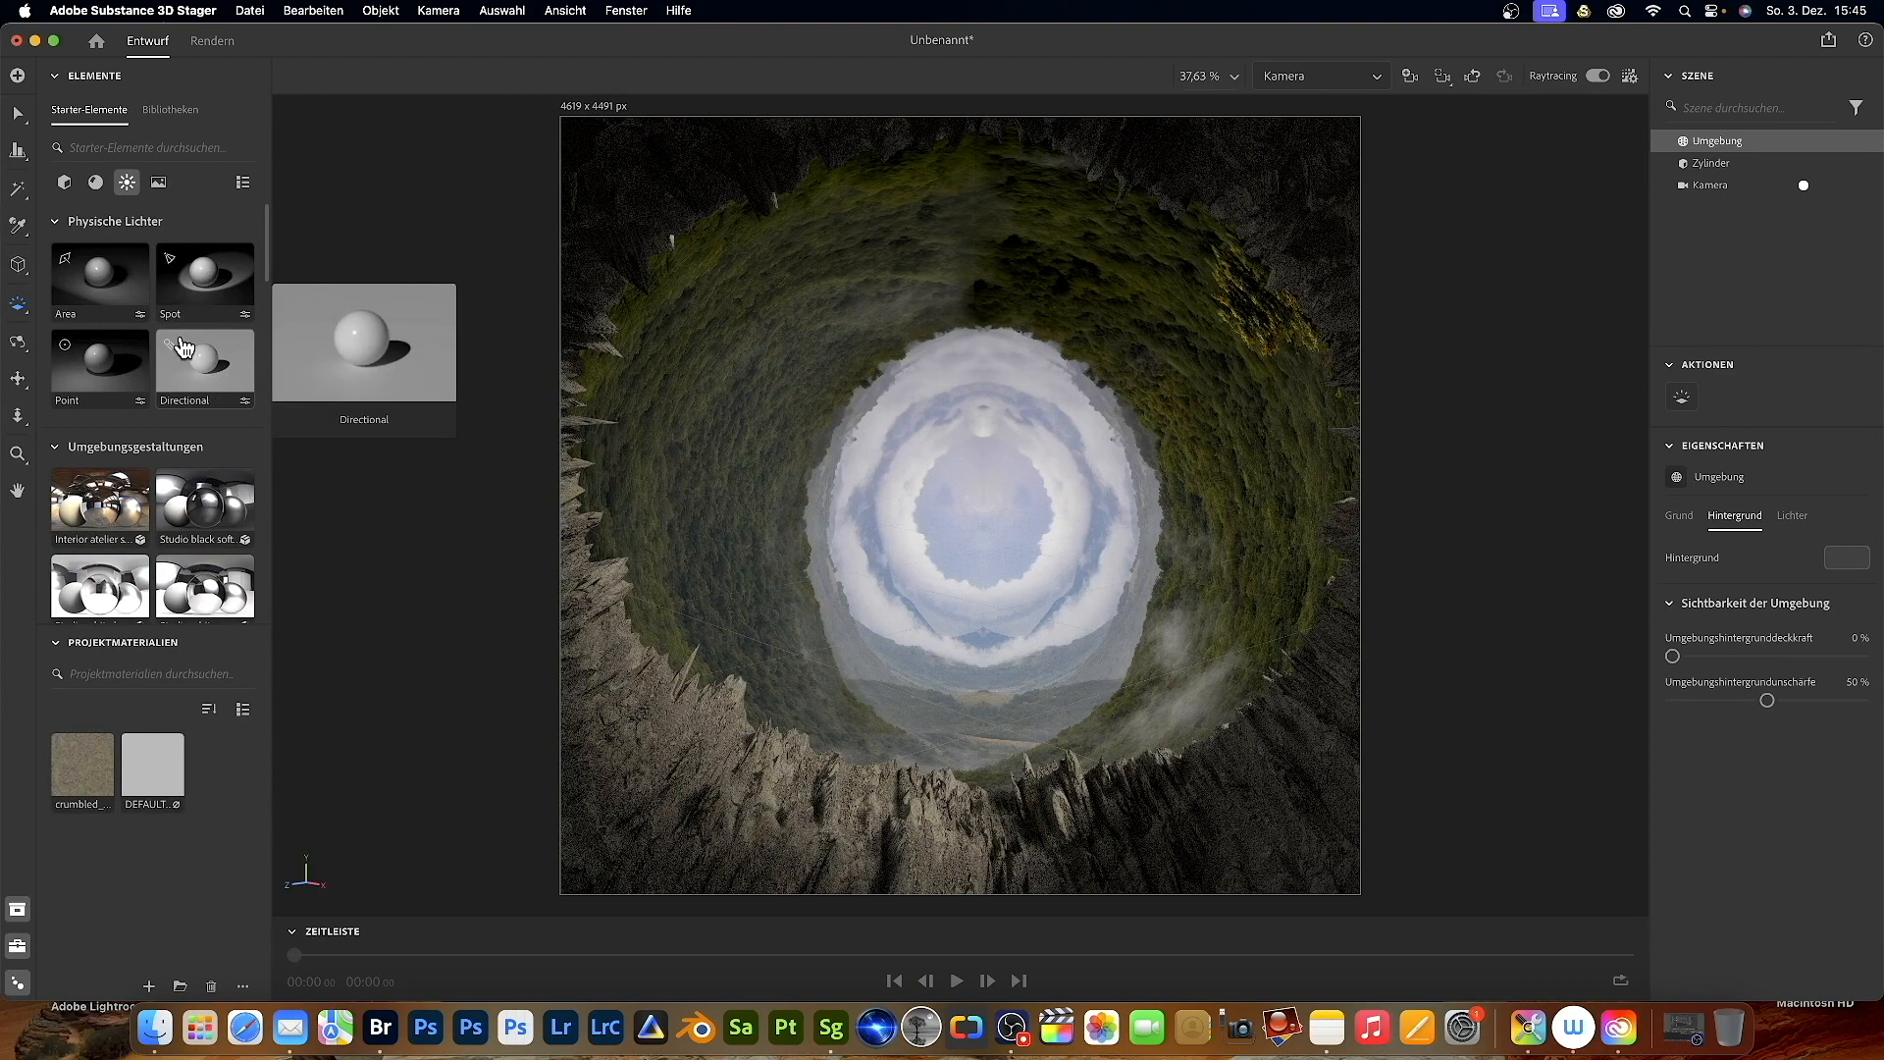
mouse_move(200, 280)
left_click_drag(200, 273, 1086, 736)
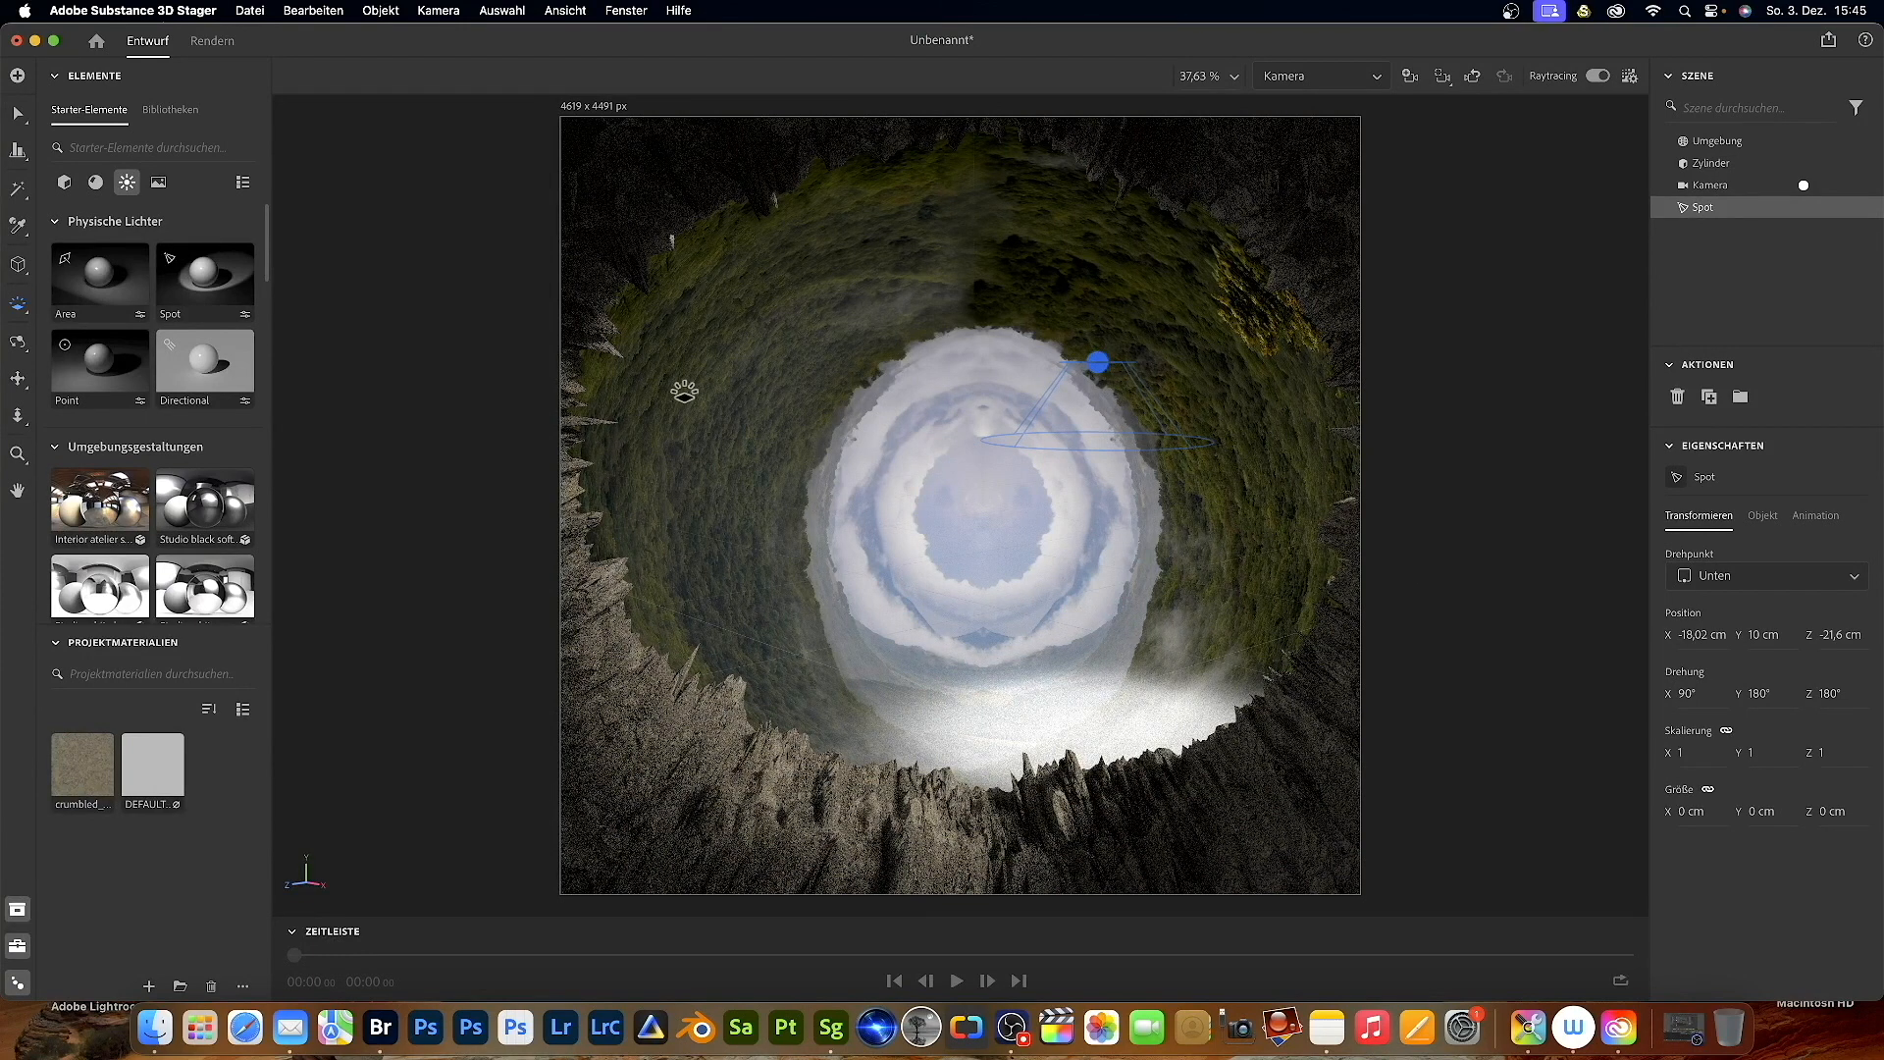
- Turn the spot light to face upward and move it low into the cave opening, at X -9,07 cm and Z -8,25 cm
left_click(18, 116)
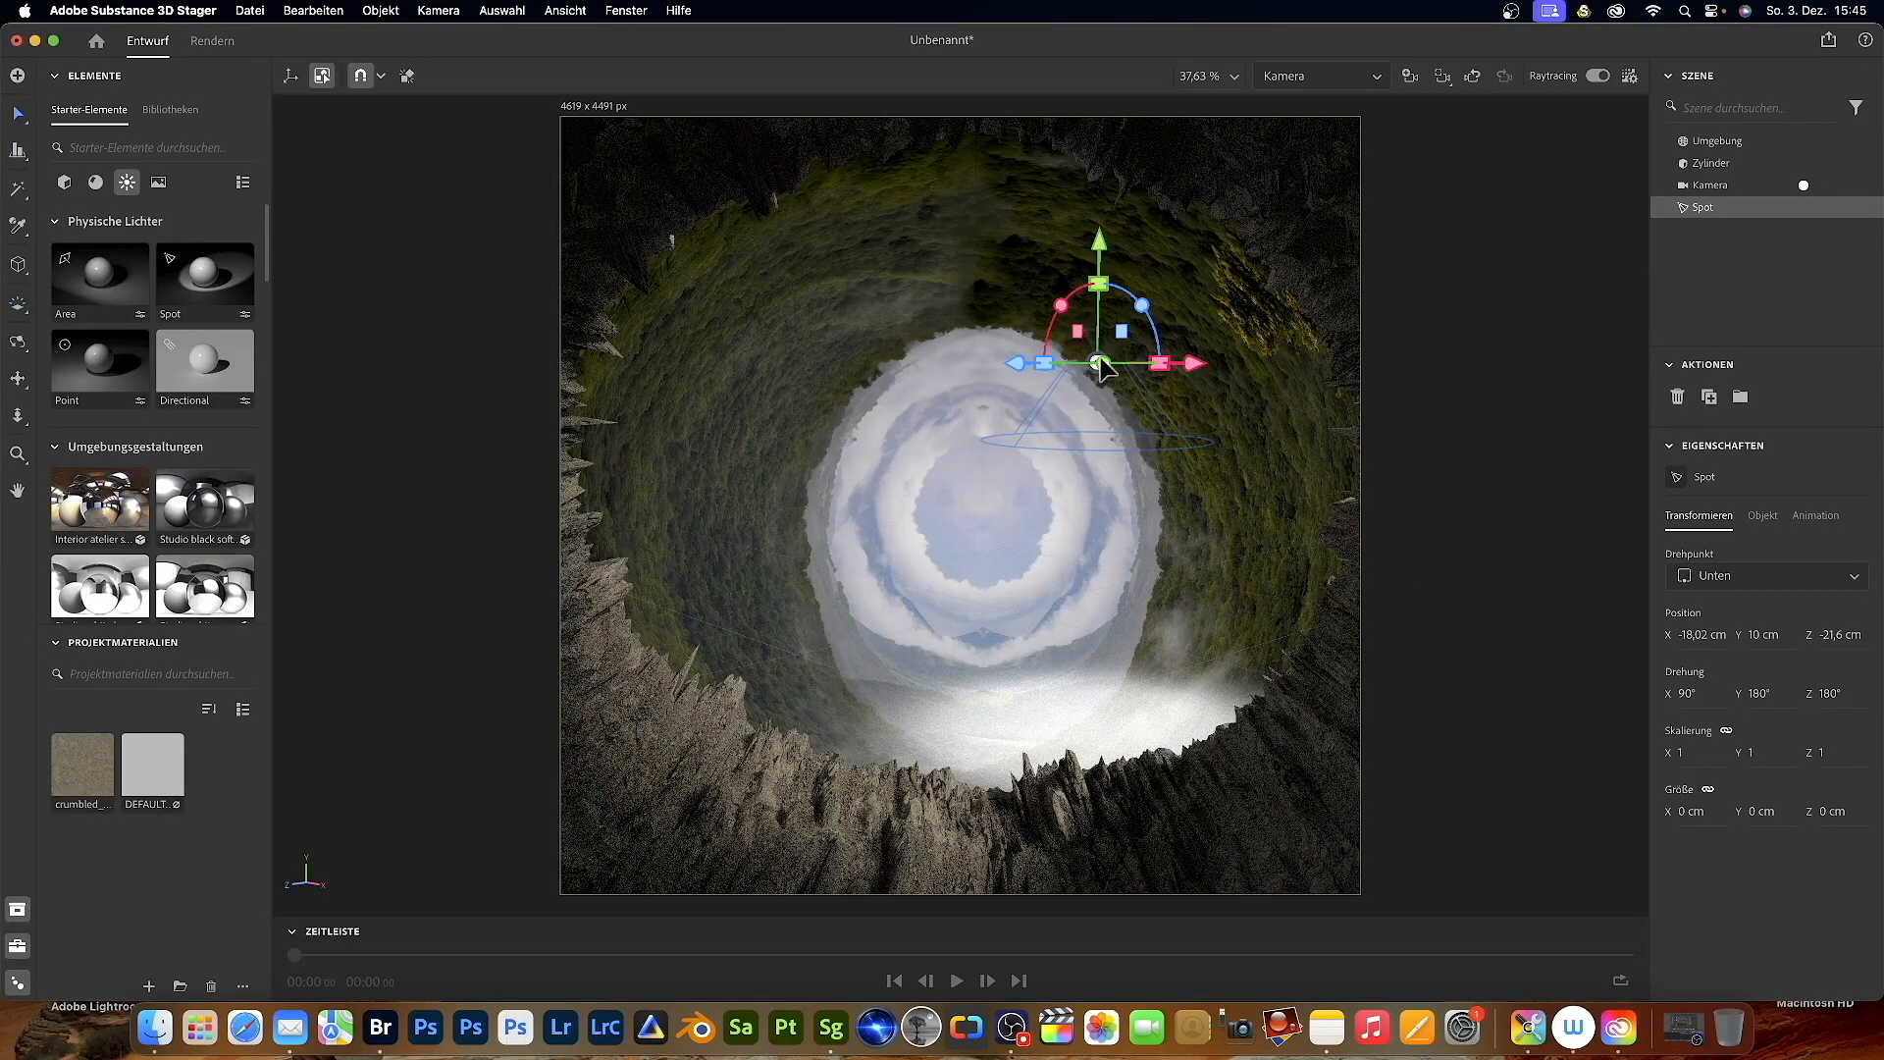
left_click_drag(1146, 312, 1213, 601)
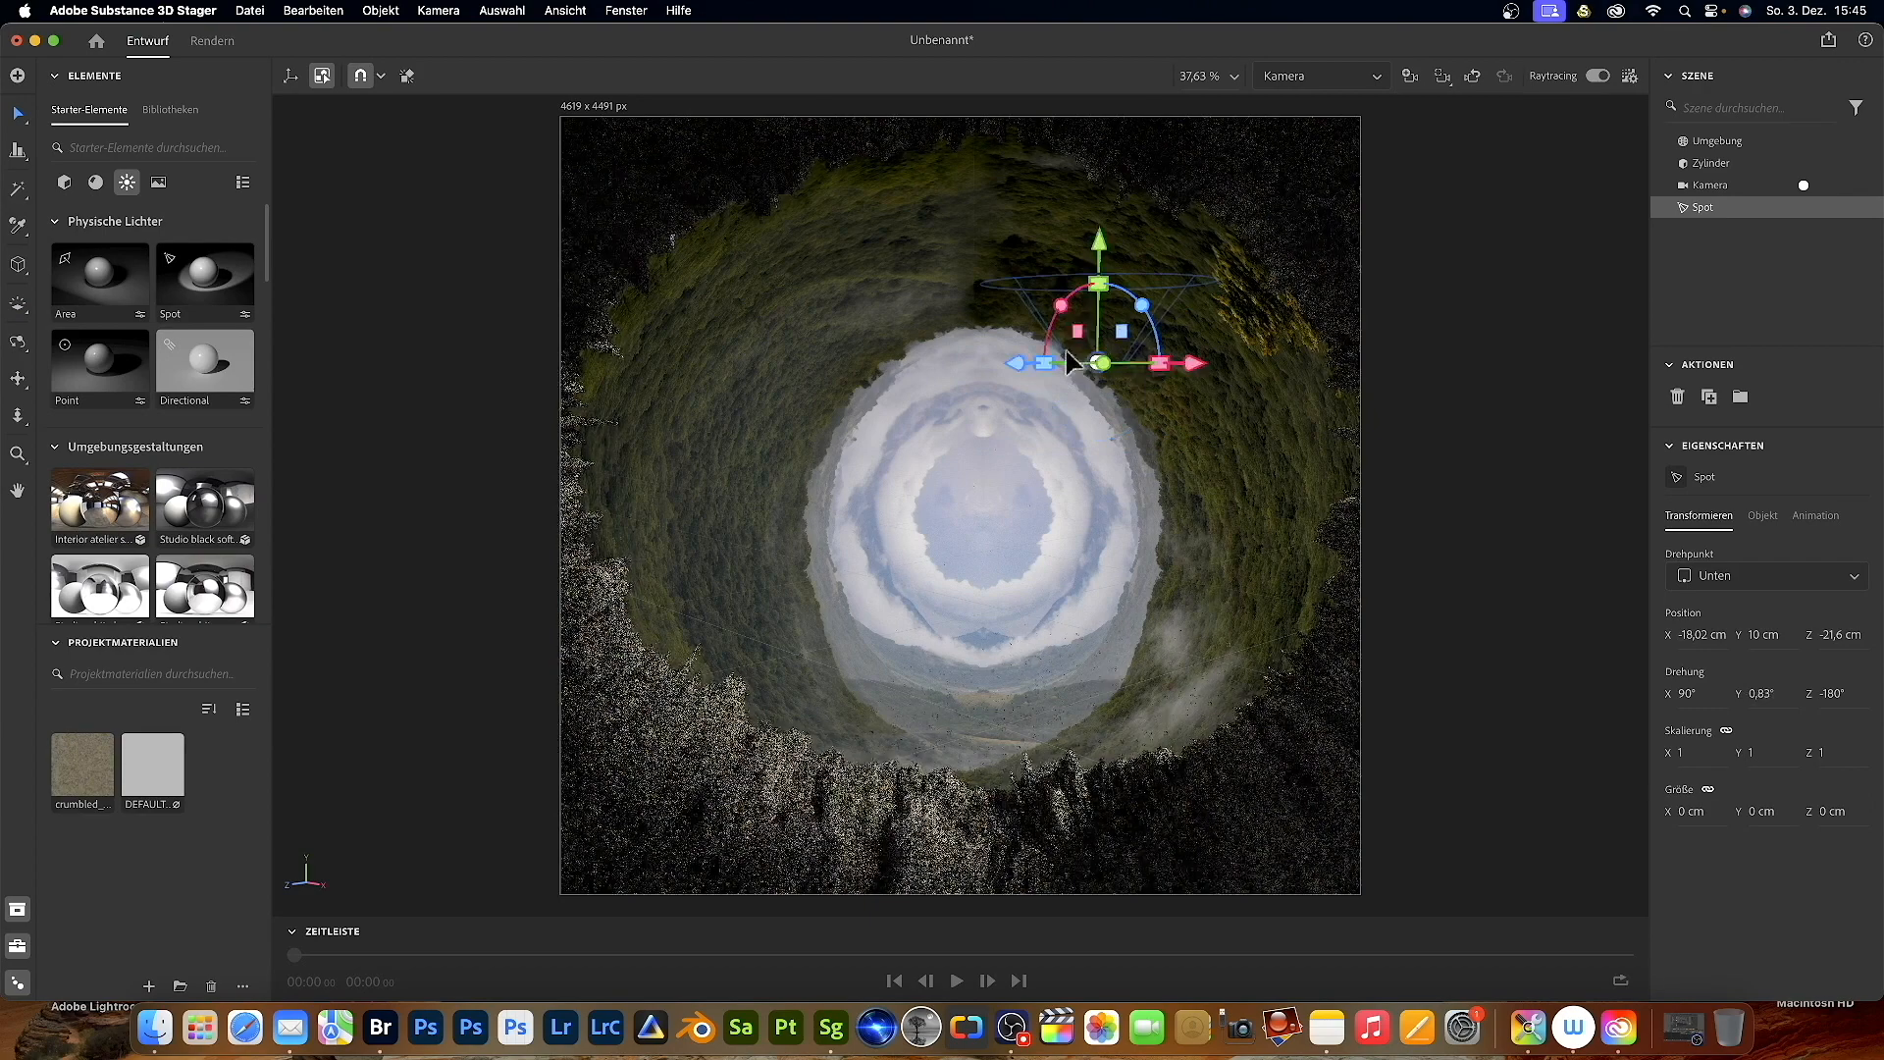
left_click_drag(1020, 357, 662, 471)
left_click_drag(874, 373, 1119, 501)
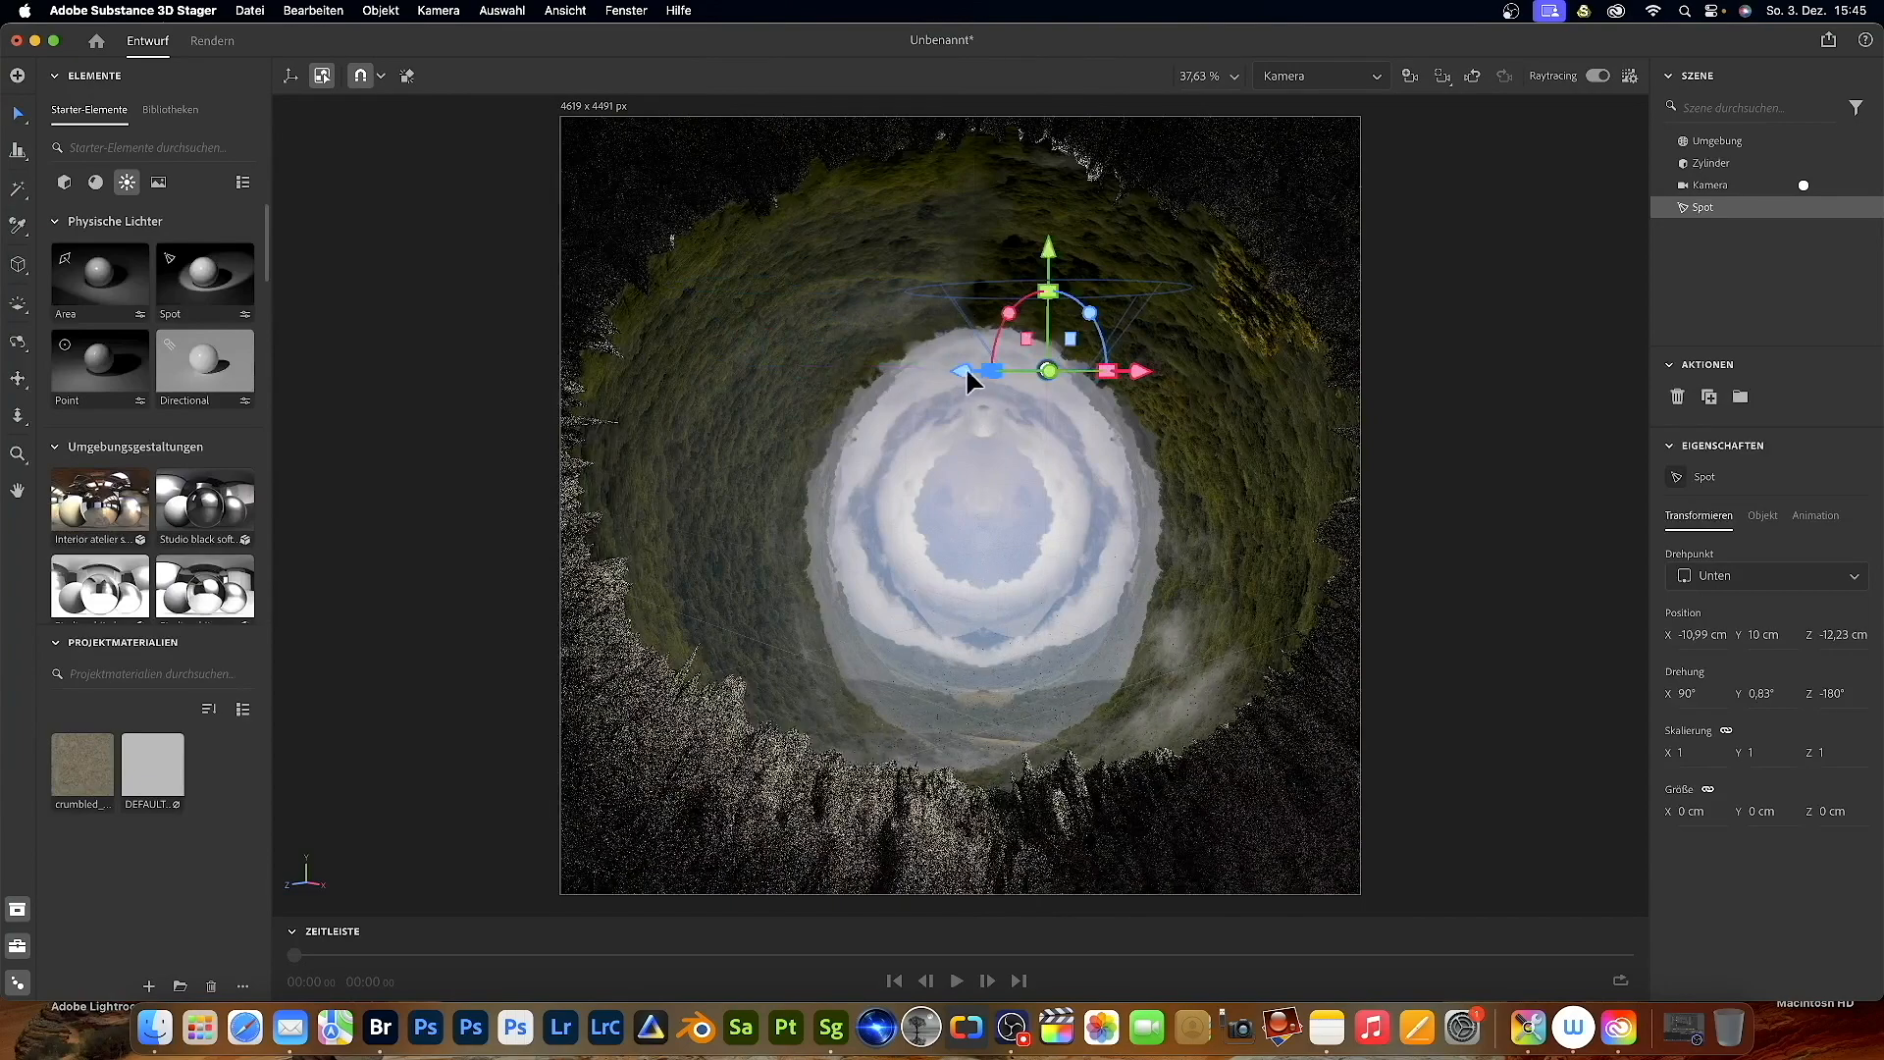
left_click_drag(931, 377, 723, 438)
left_click_drag(913, 374, 1009, 421)
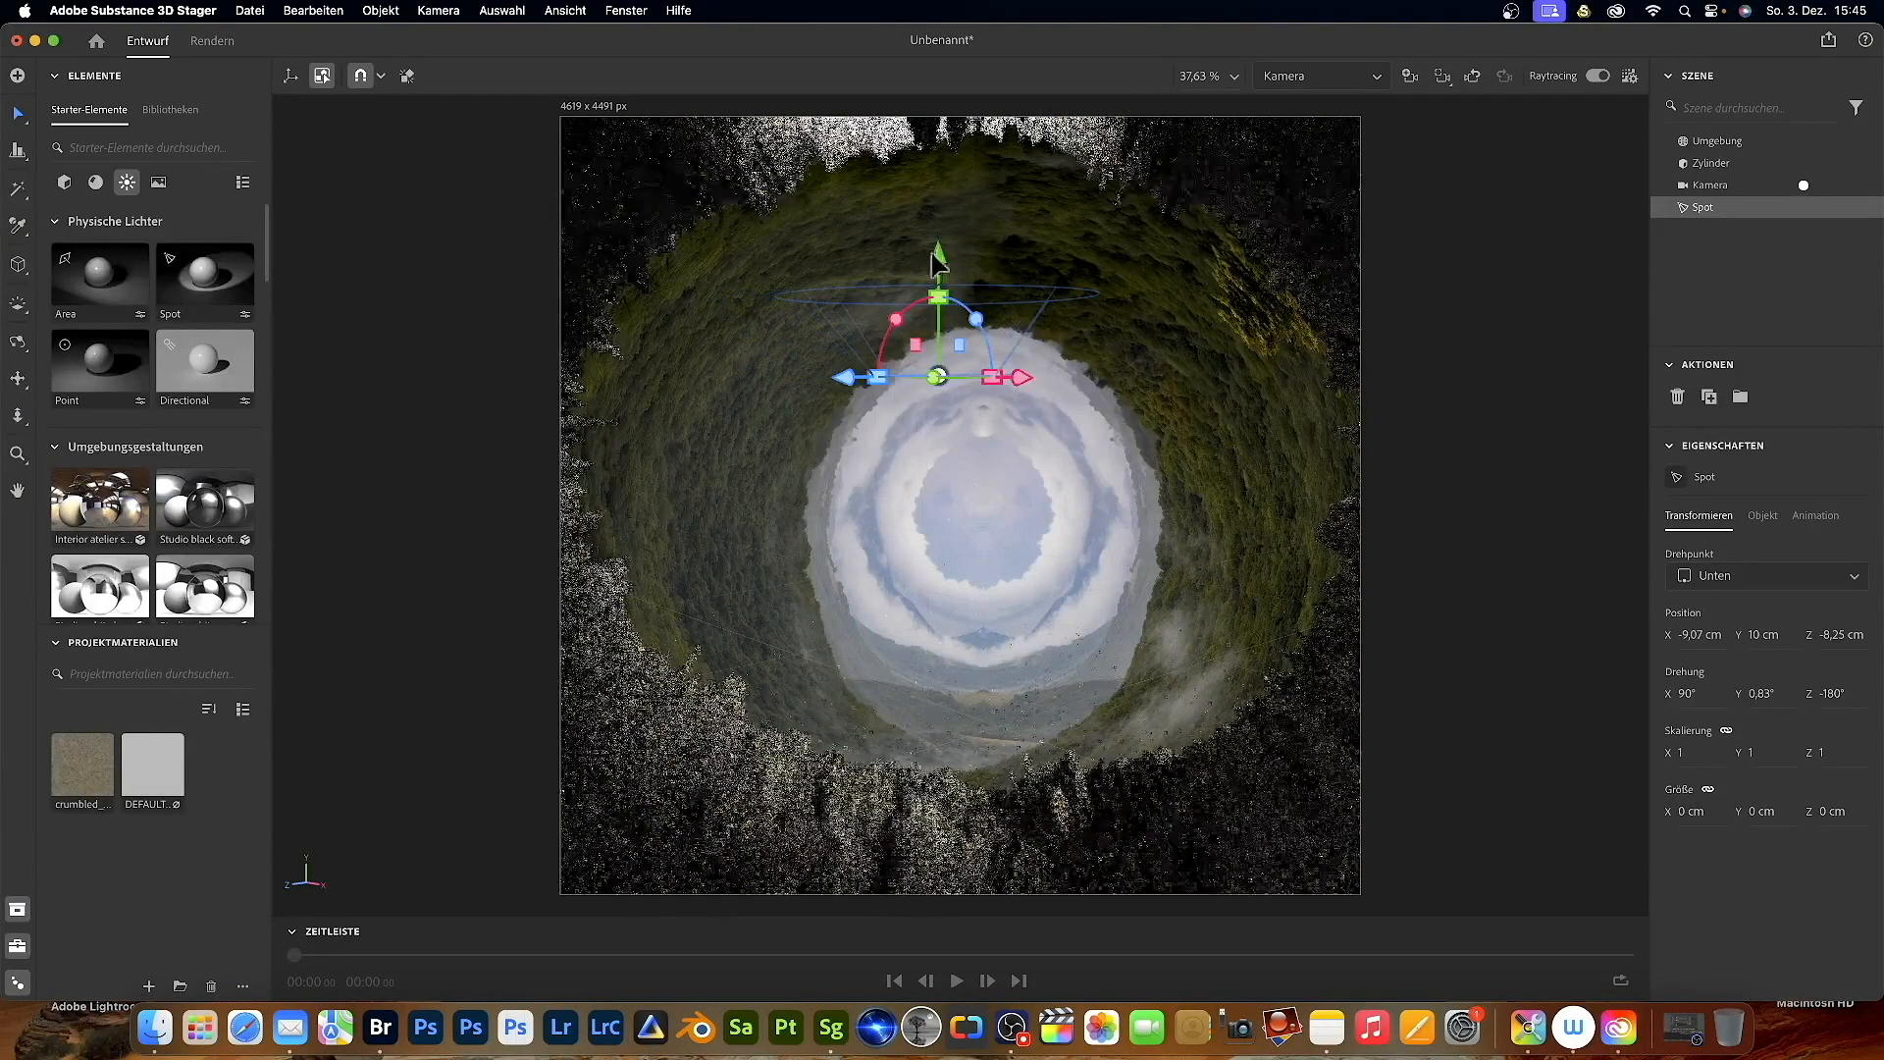
- Try the environment light at 18 % intensity, and raise it back to 101 %
left_click(1714, 146)
left_click(1795, 522)
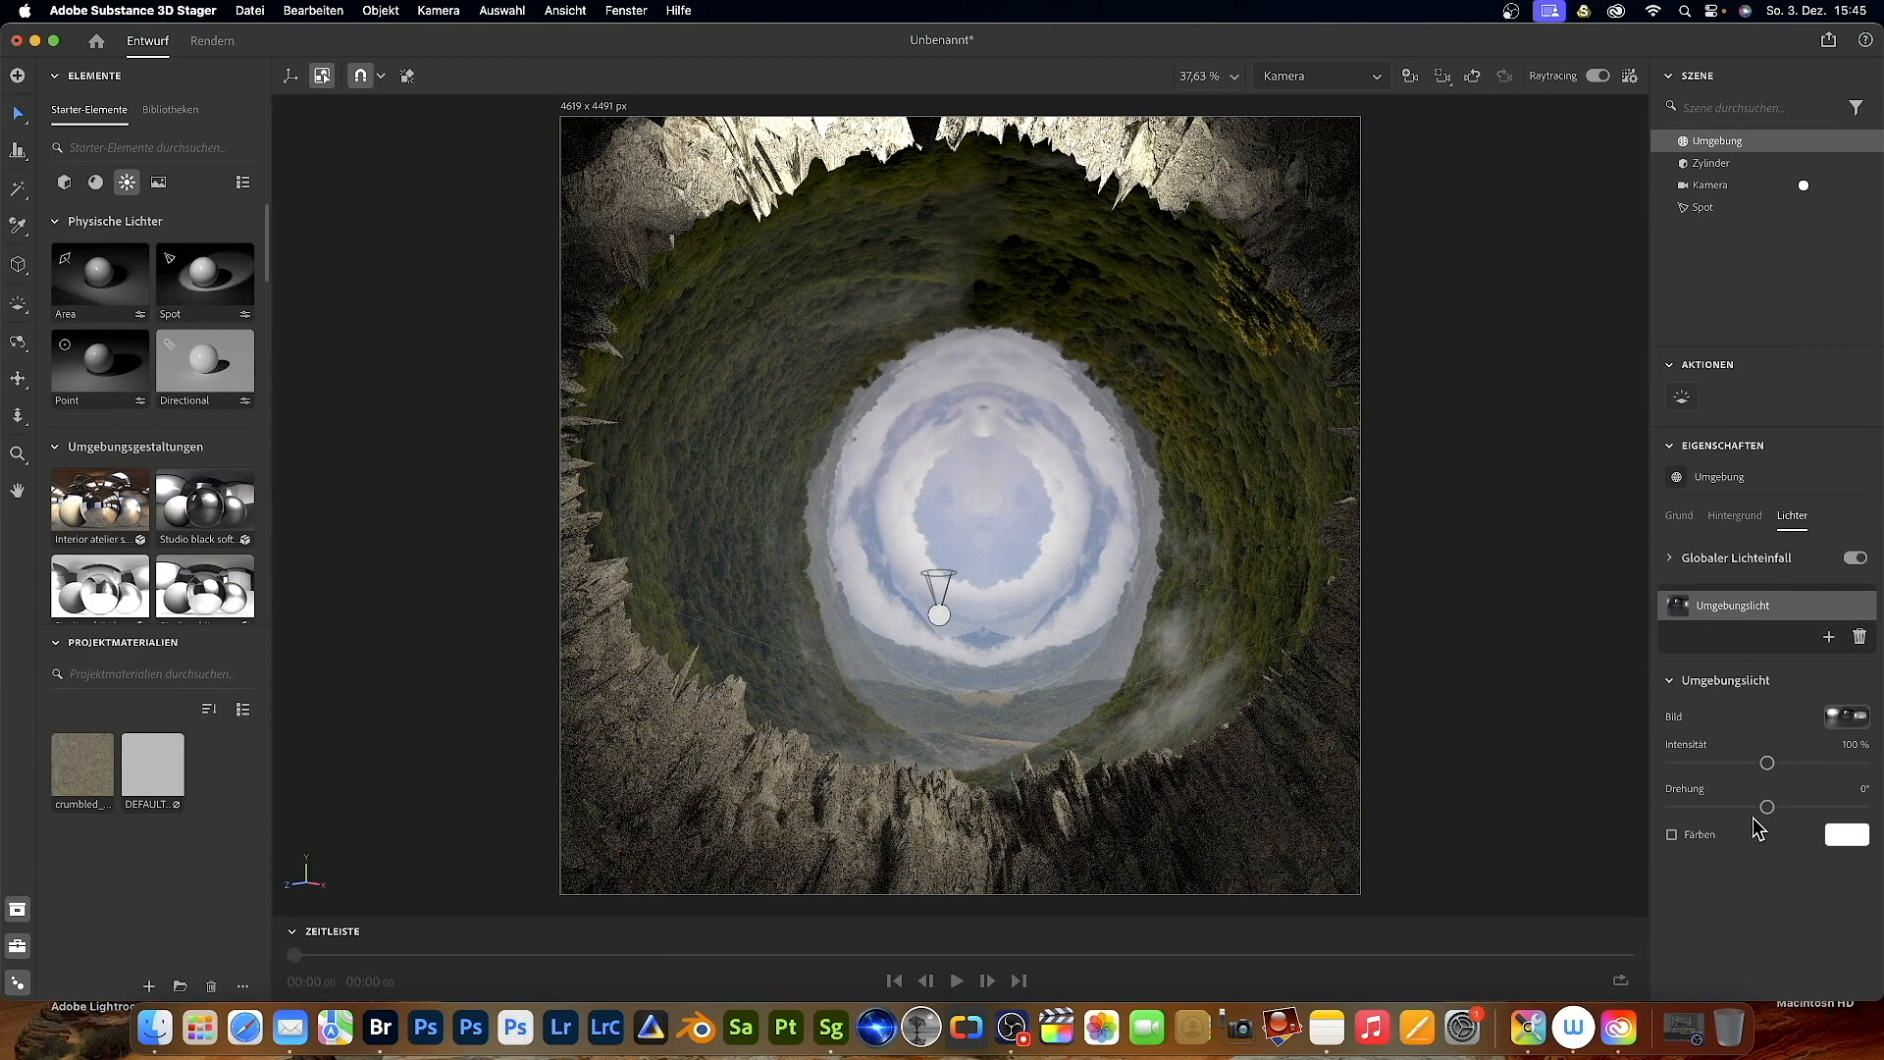
left_click_drag(1730, 766, 1701, 766)
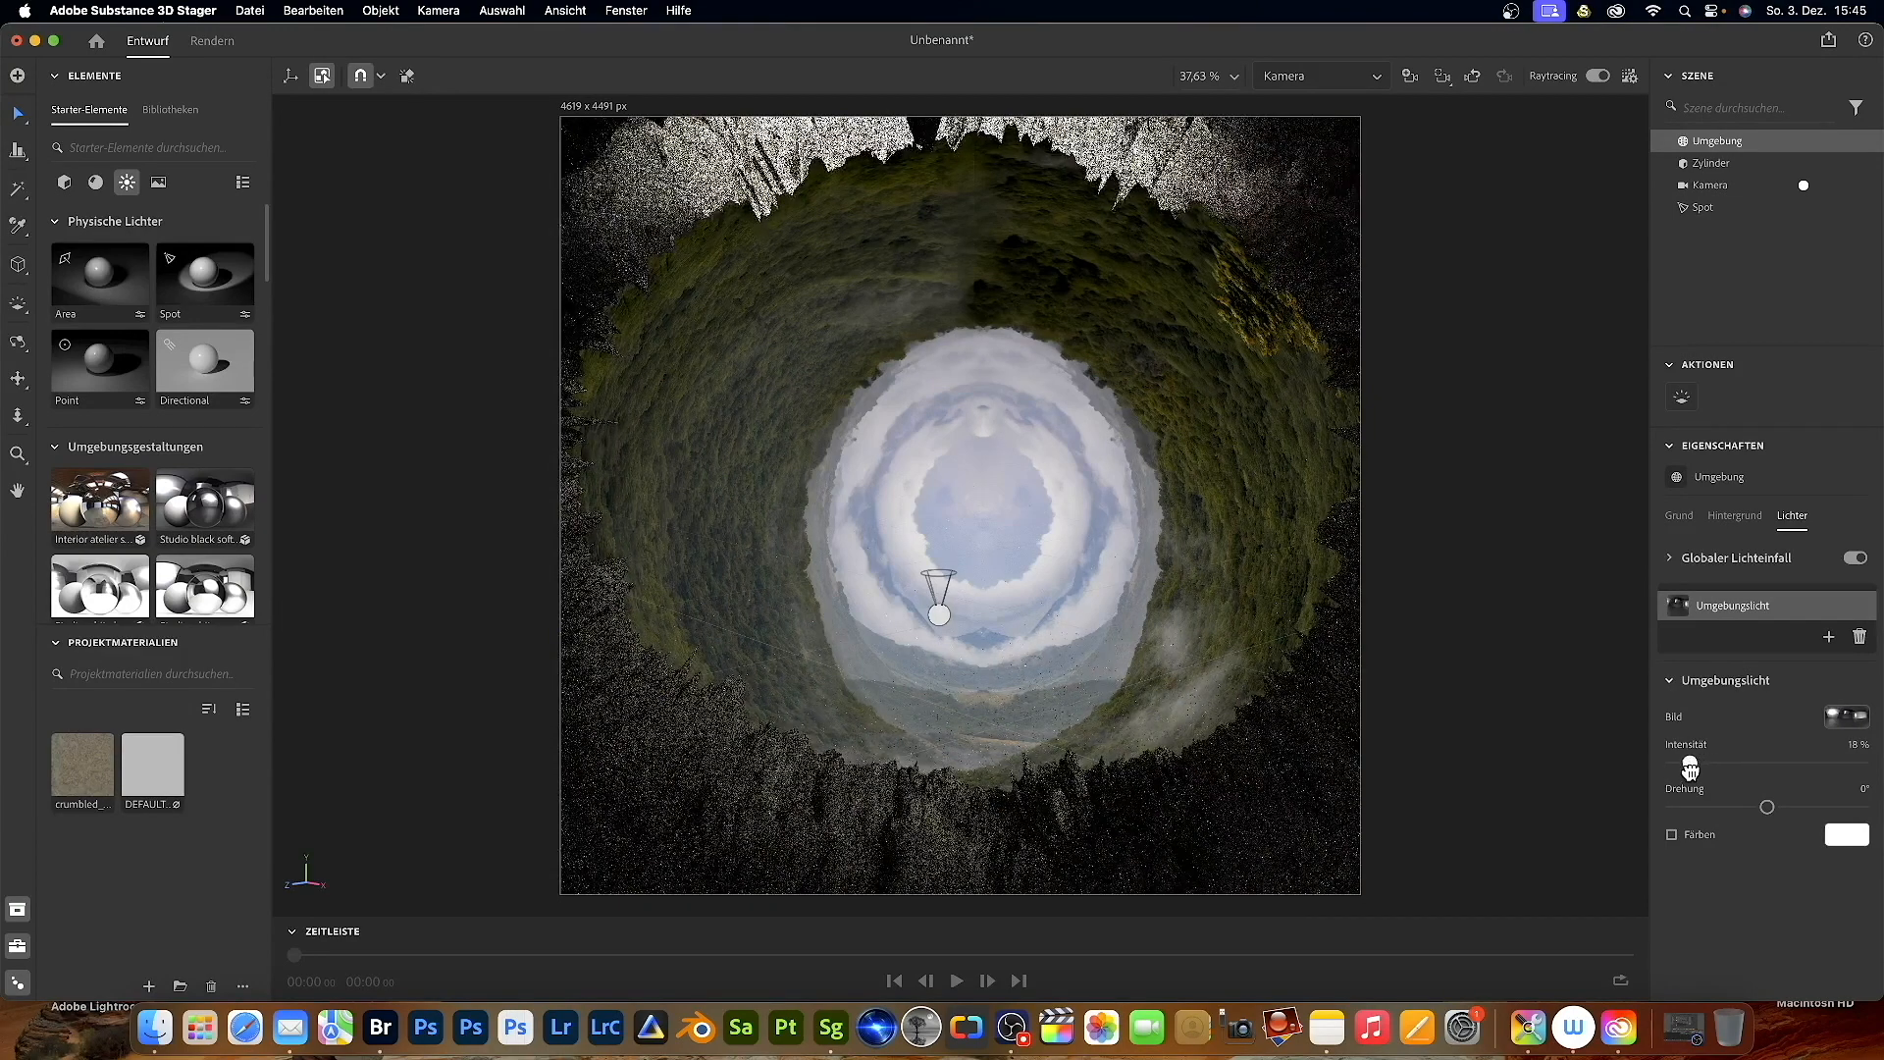
left_click_drag(1679, 765, 1769, 779)
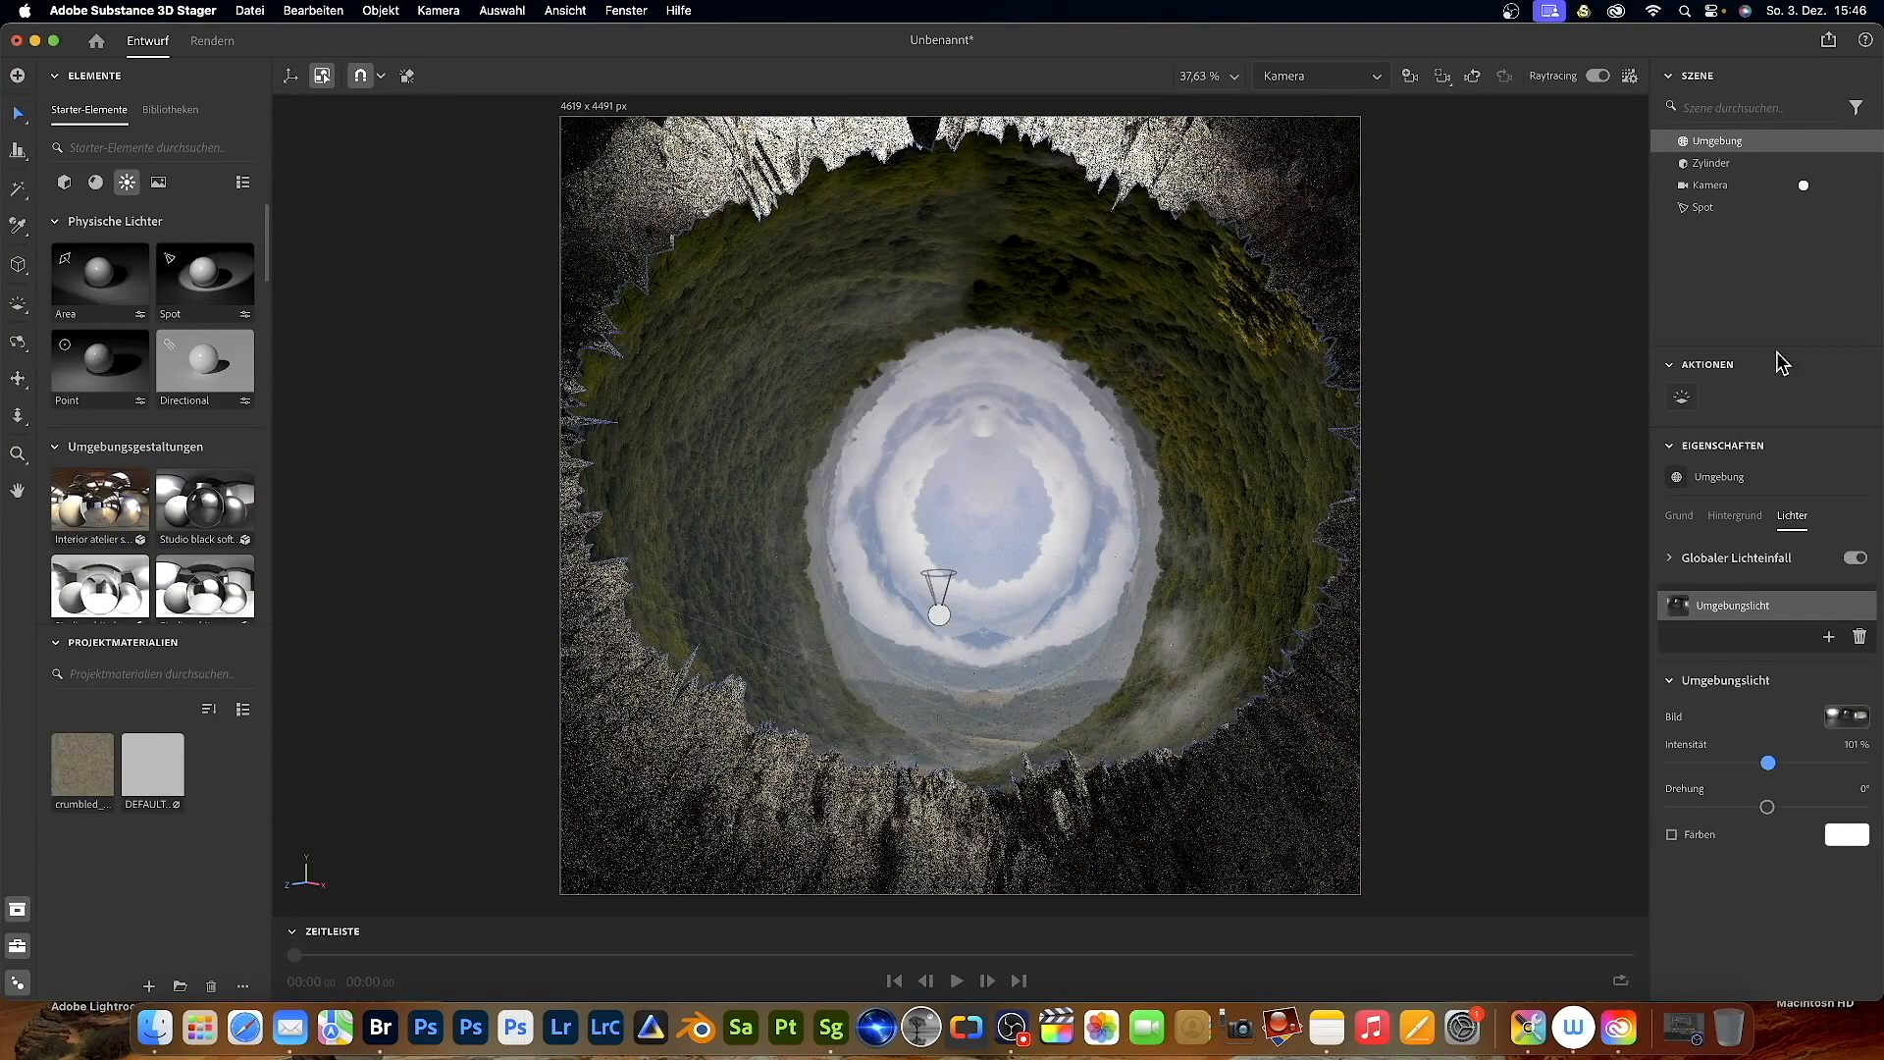
- Lower the spot light's exposure to 6, and adjust the camera distance so the rock rim frames the image edges
left_click(1704, 209)
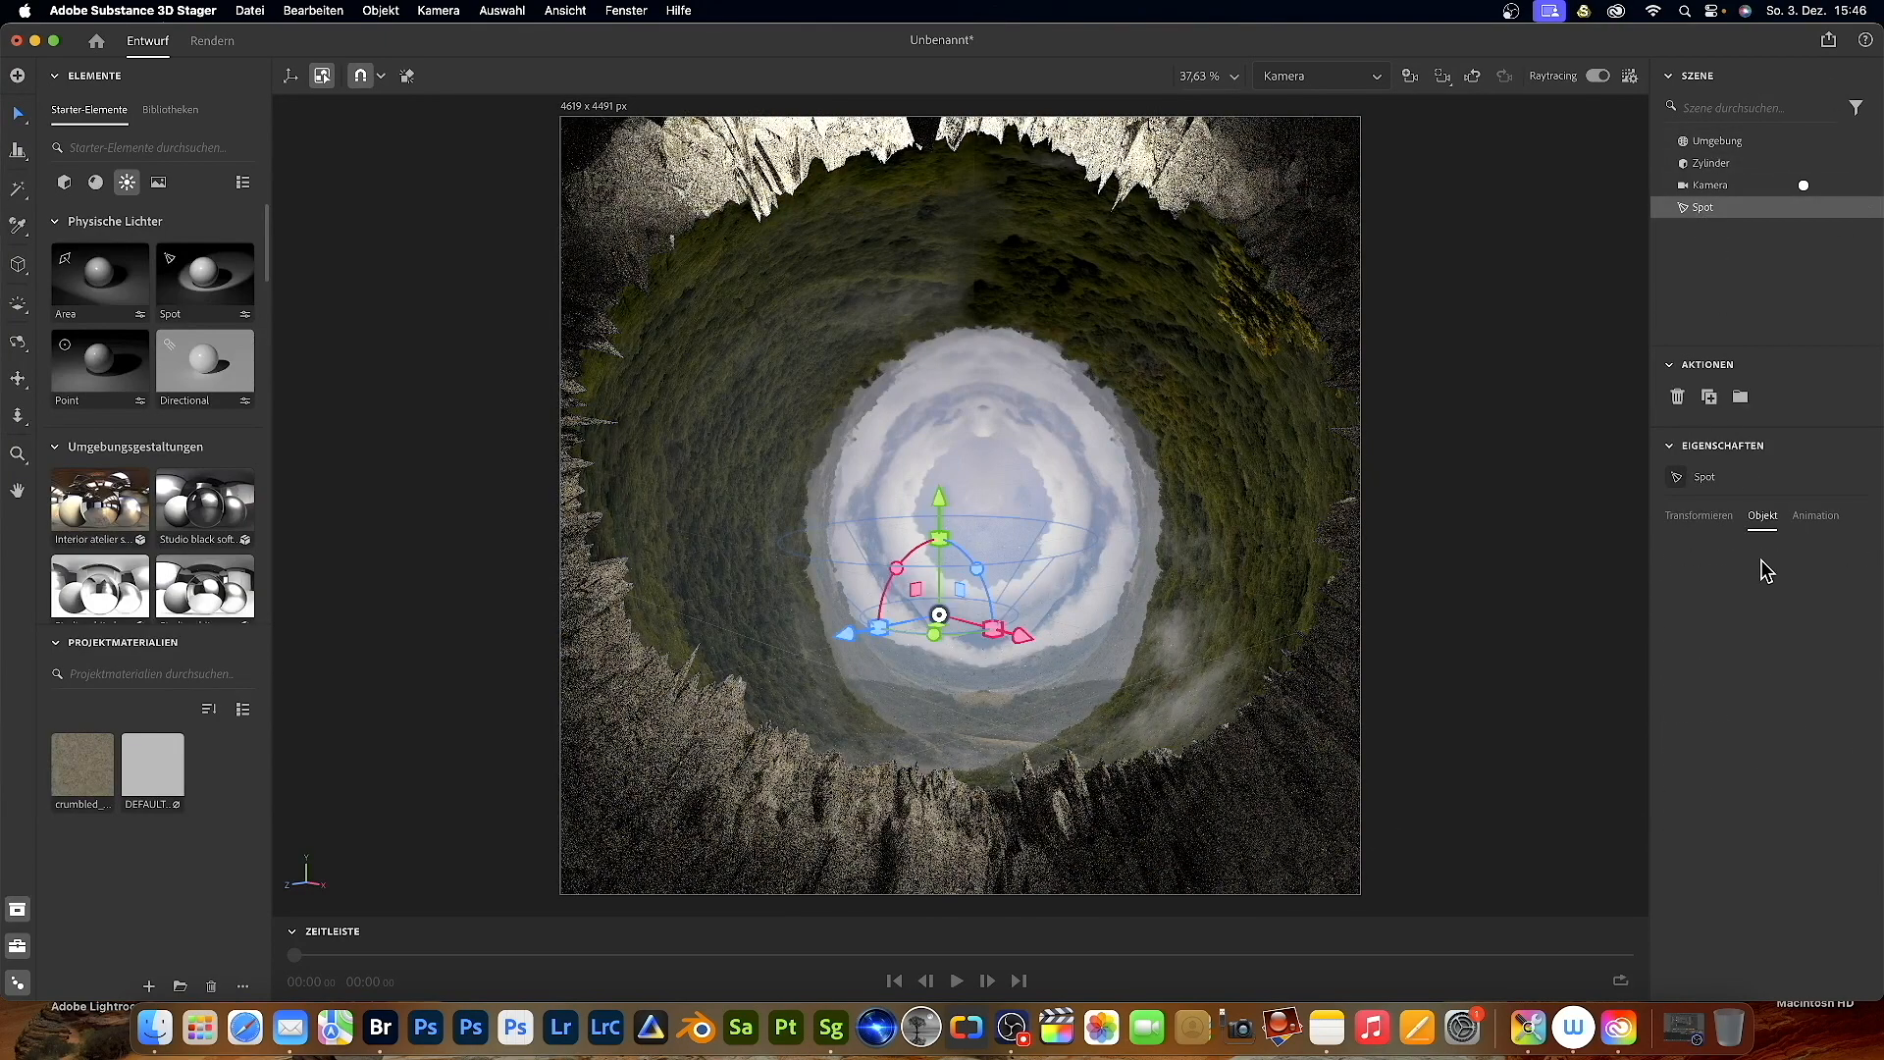
left_click_drag(1799, 641, 1748, 641)
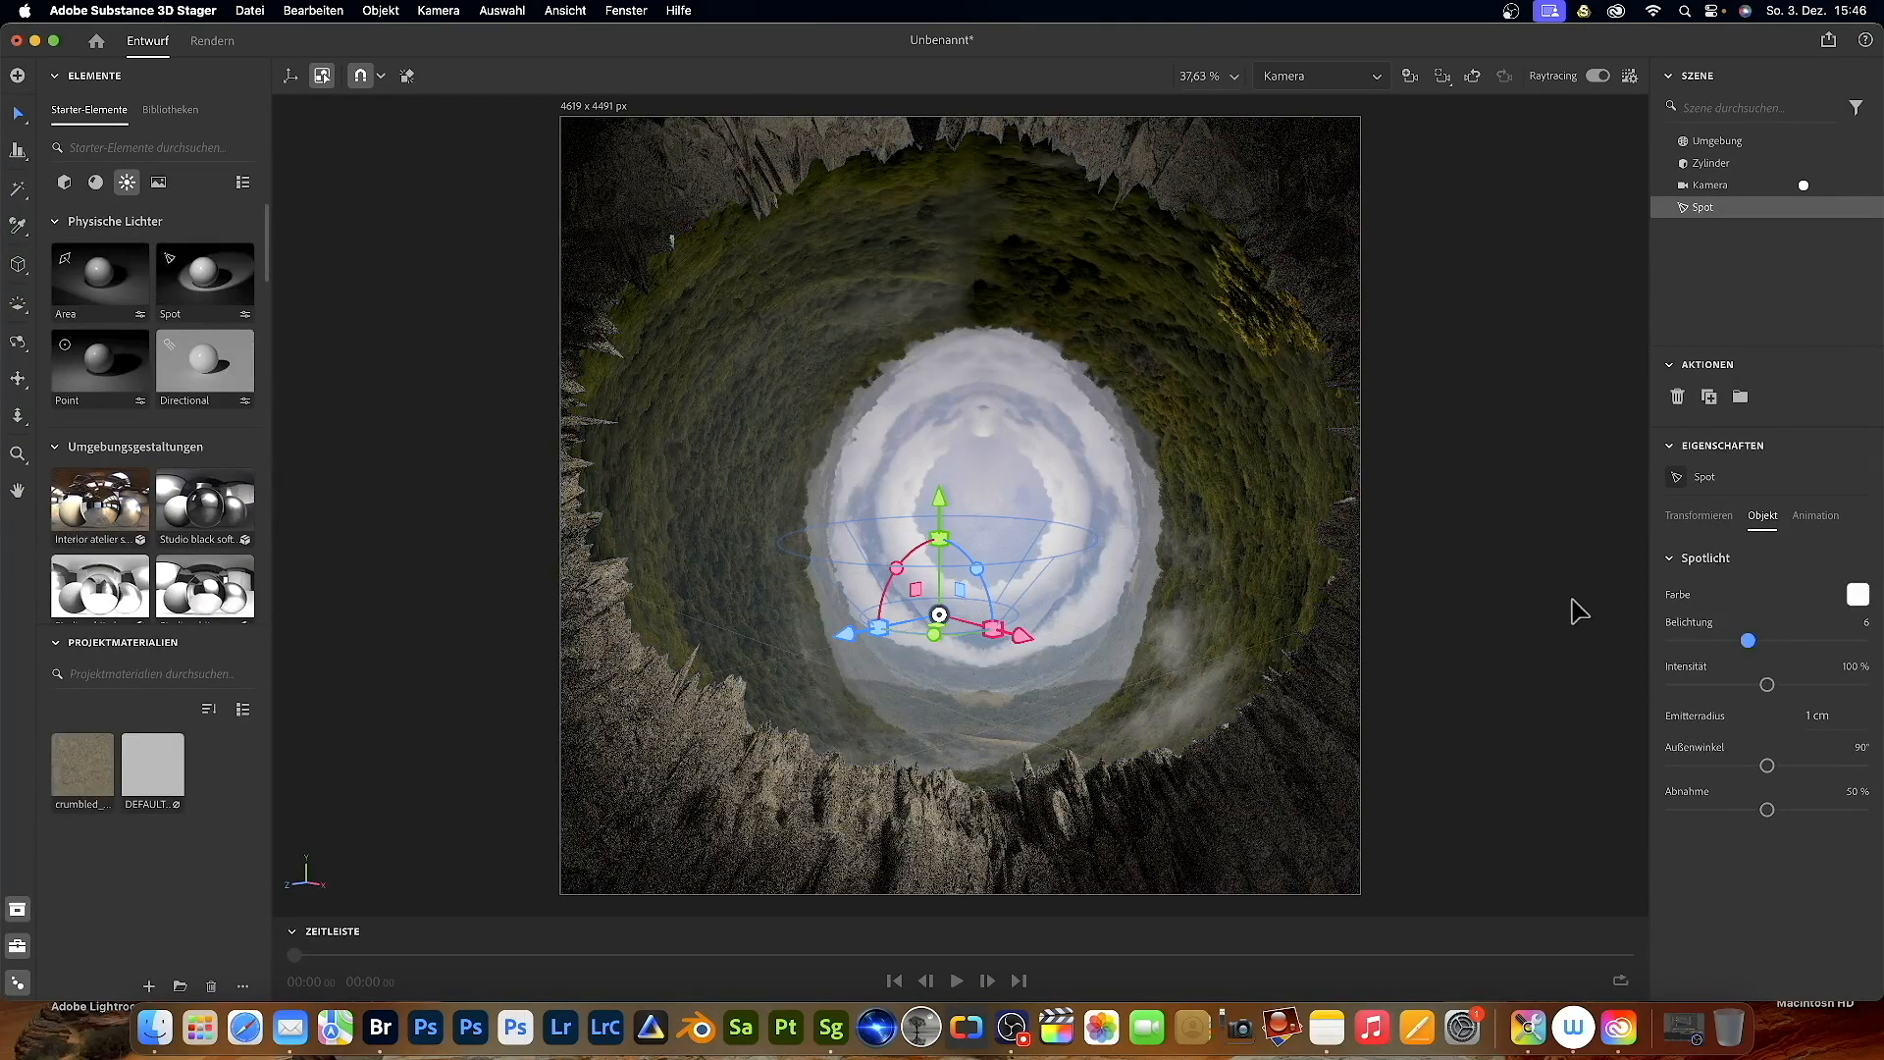
left_click(952, 430)
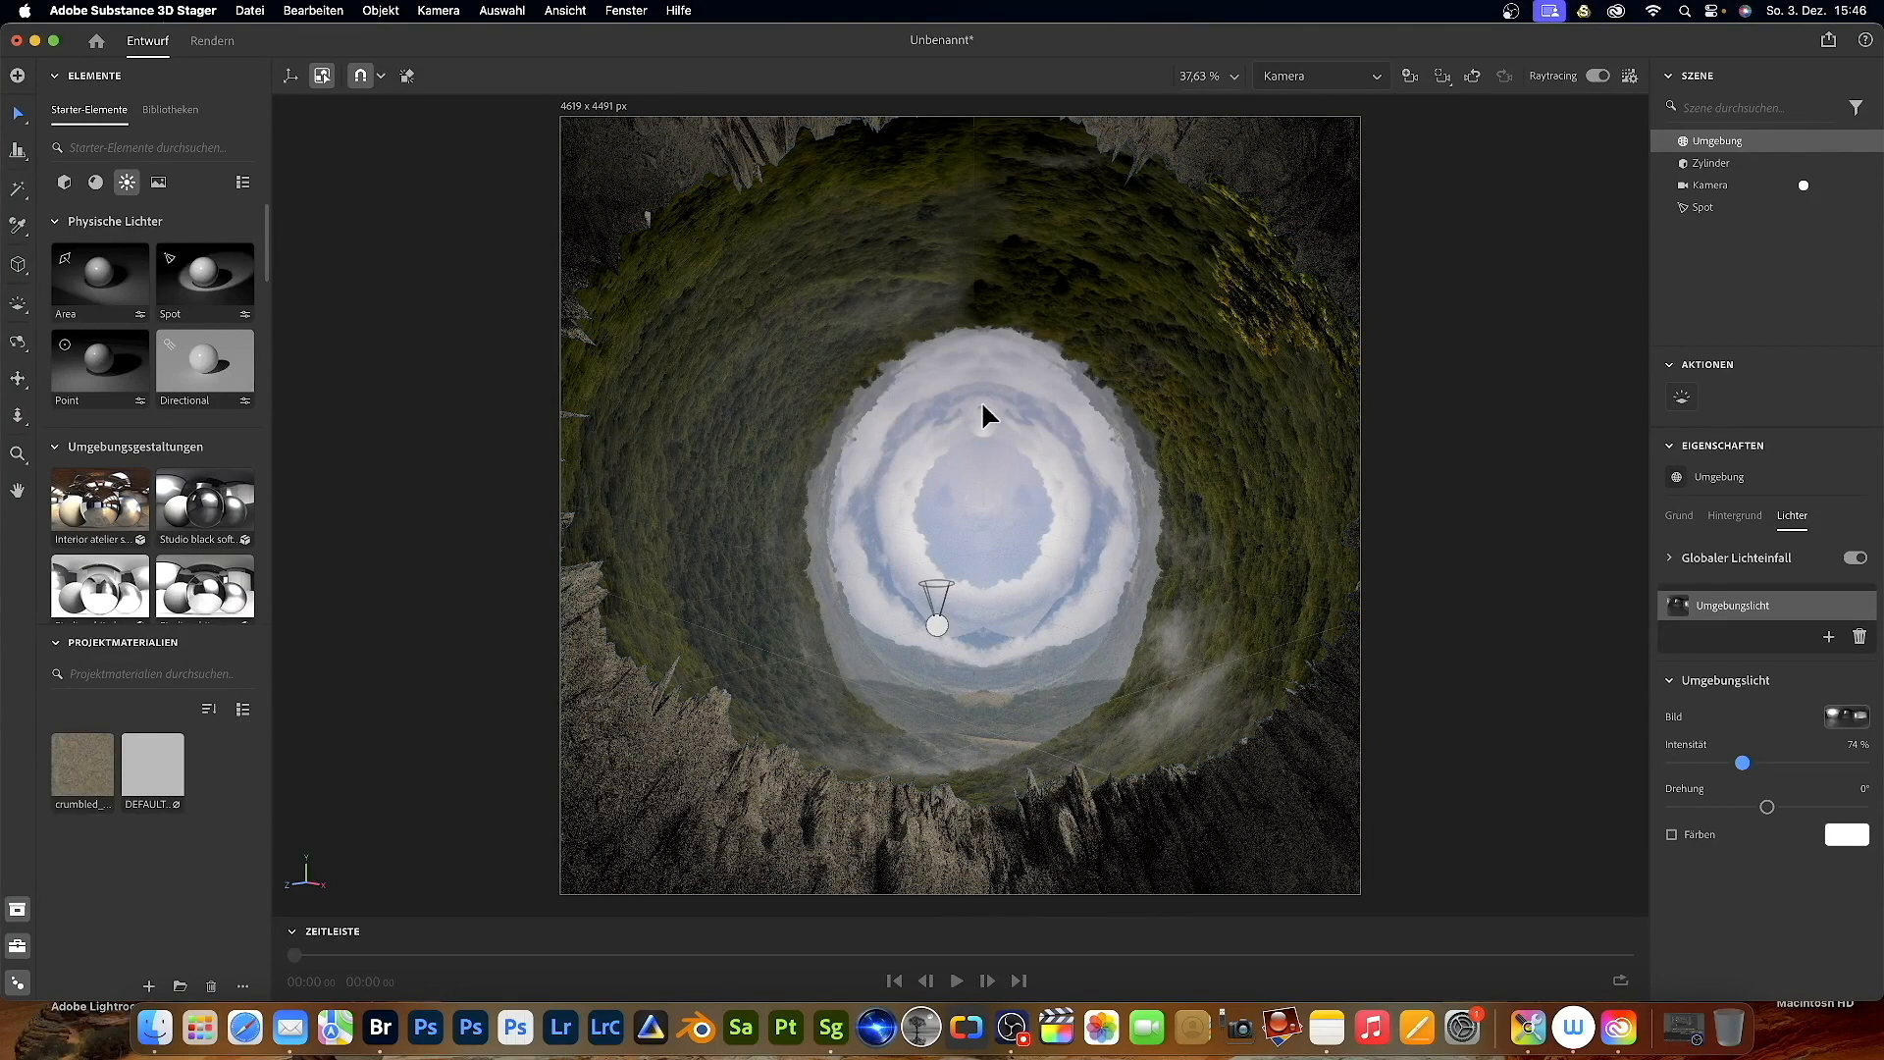
scroll(950, 525, "up", 3)
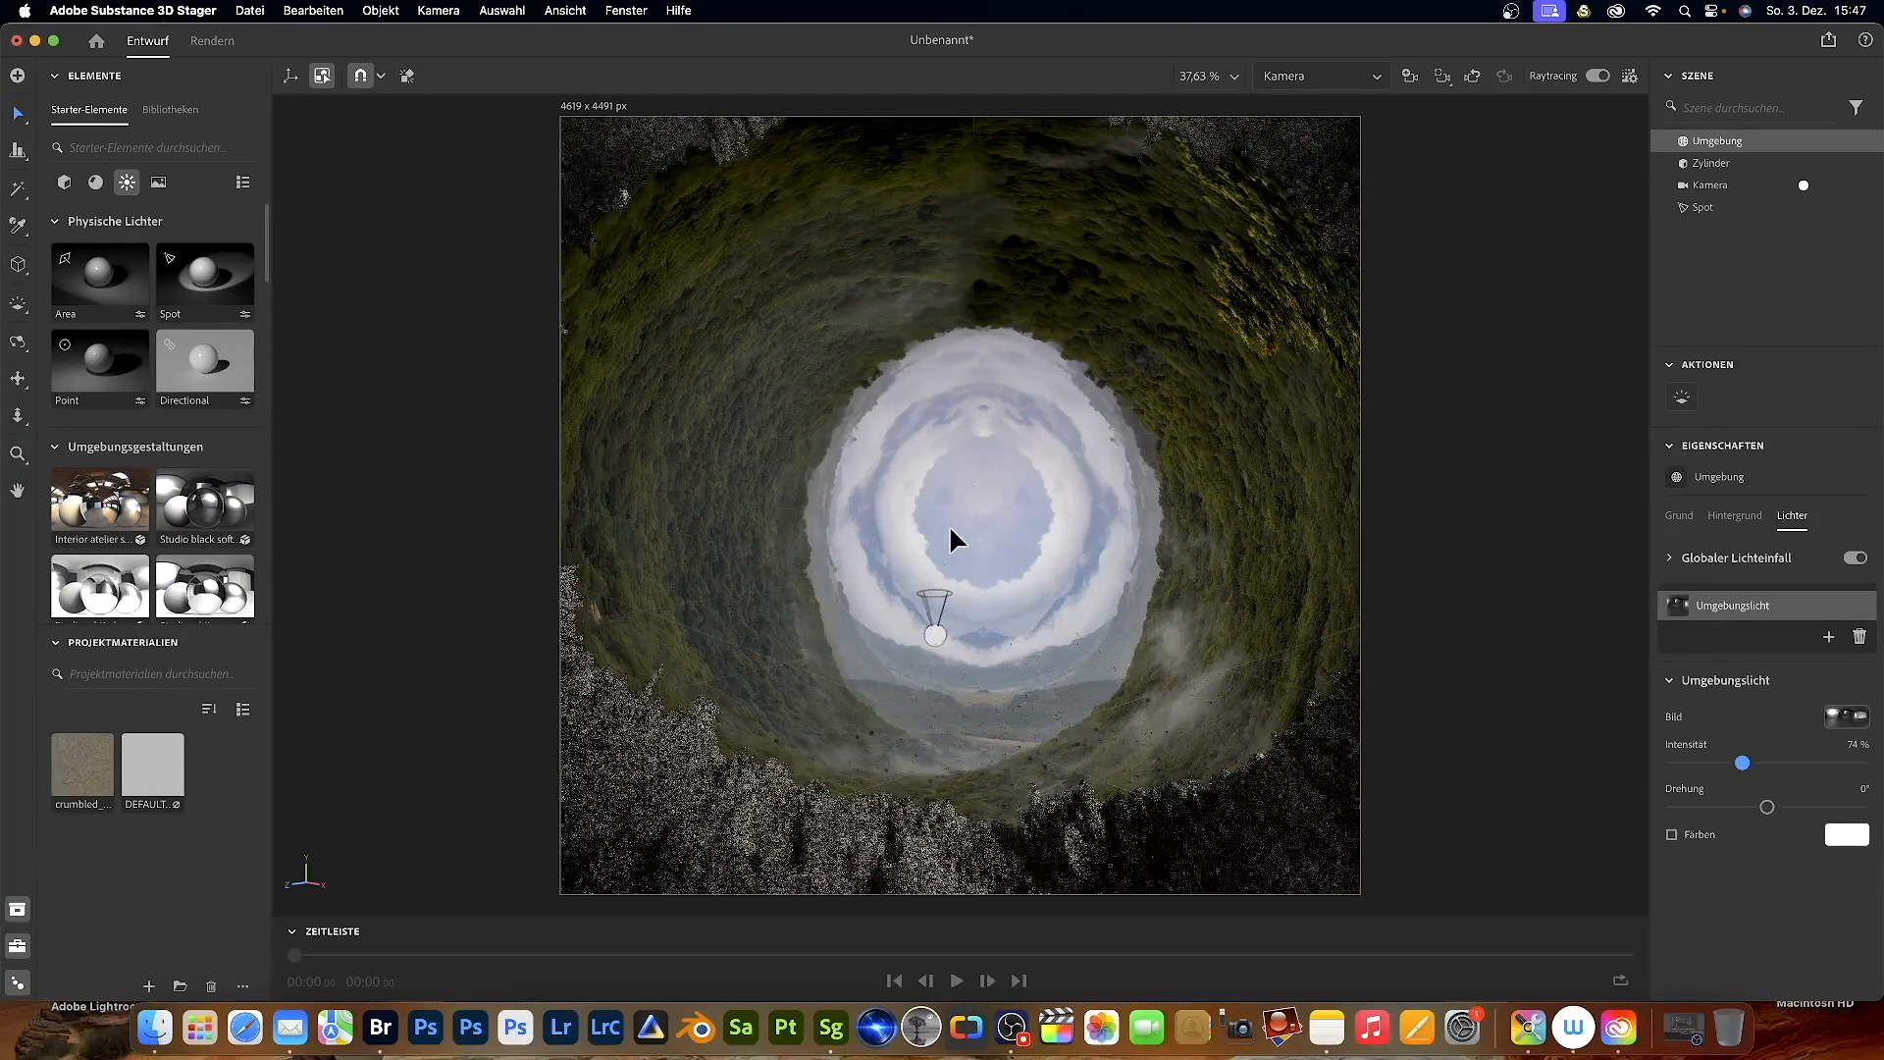
scroll(950, 524, "down", 3)
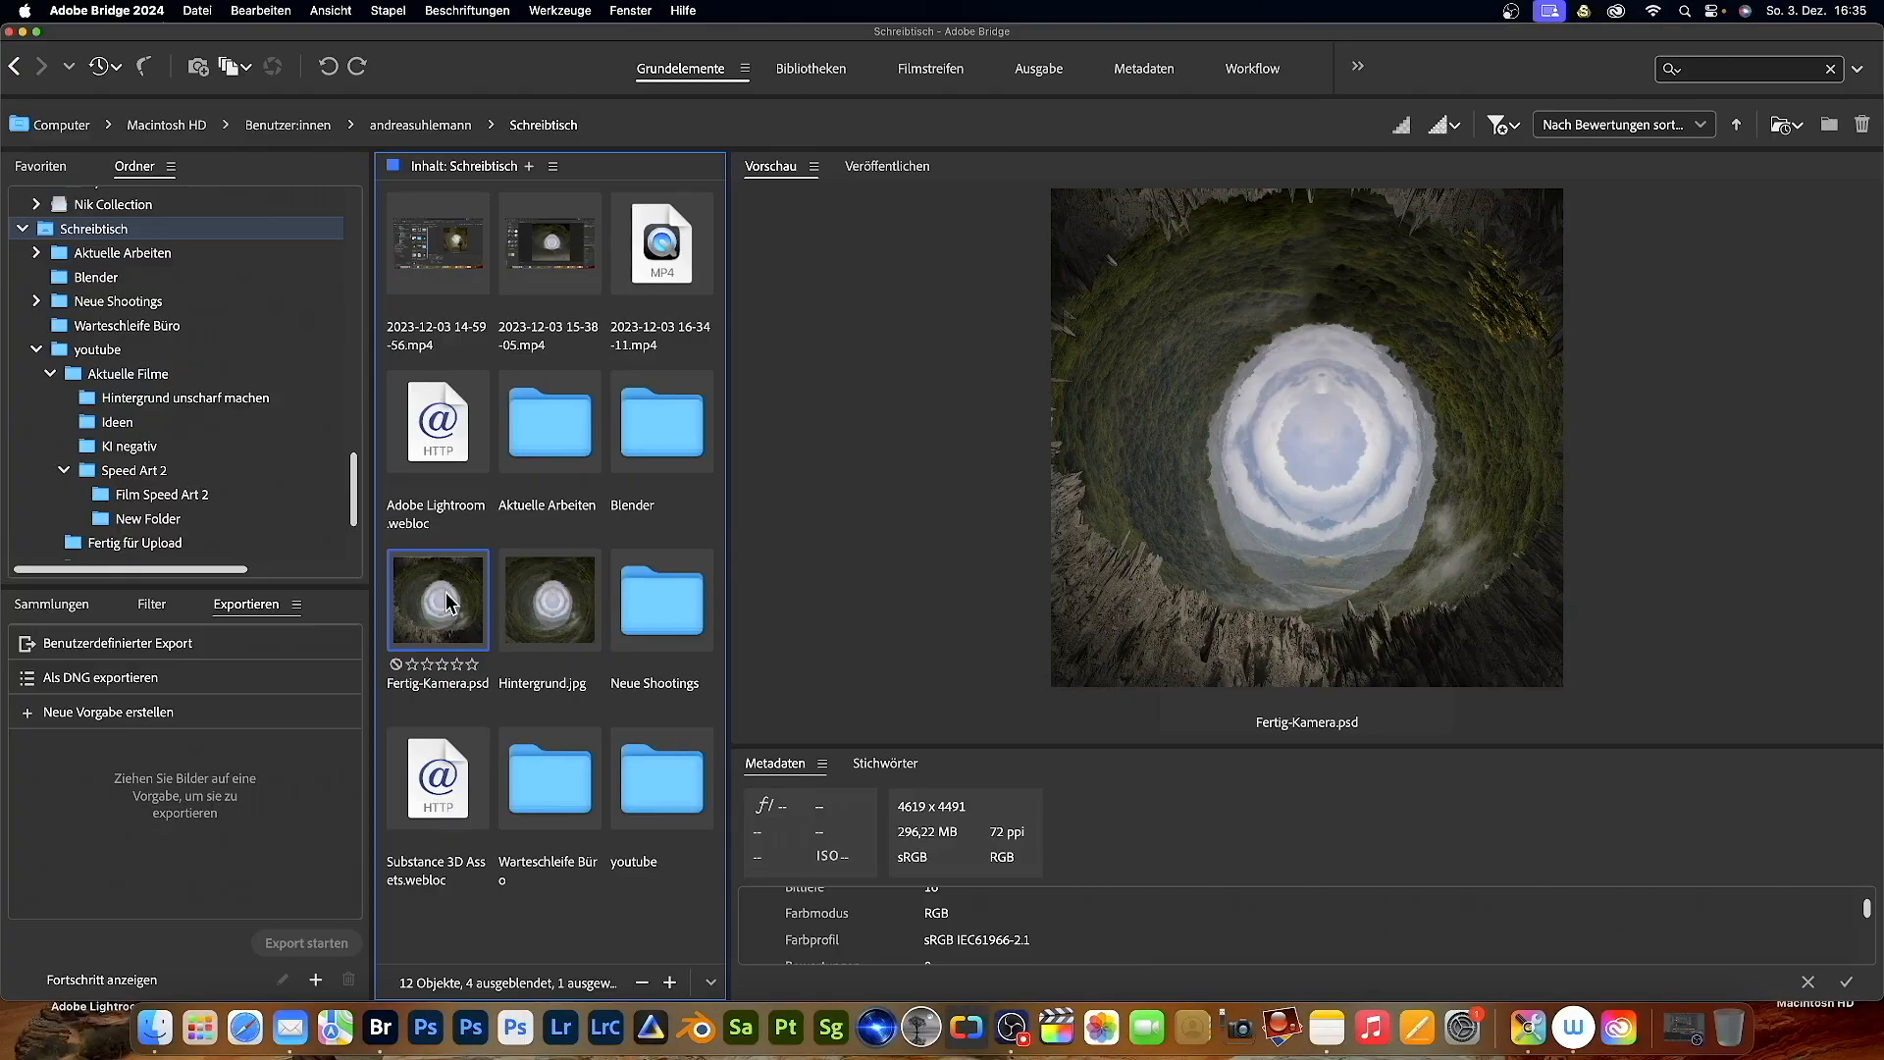
- Switch to Adobe Bridge and check the rendered Fertig-Kamera.psd in full-screen preview
key("space")
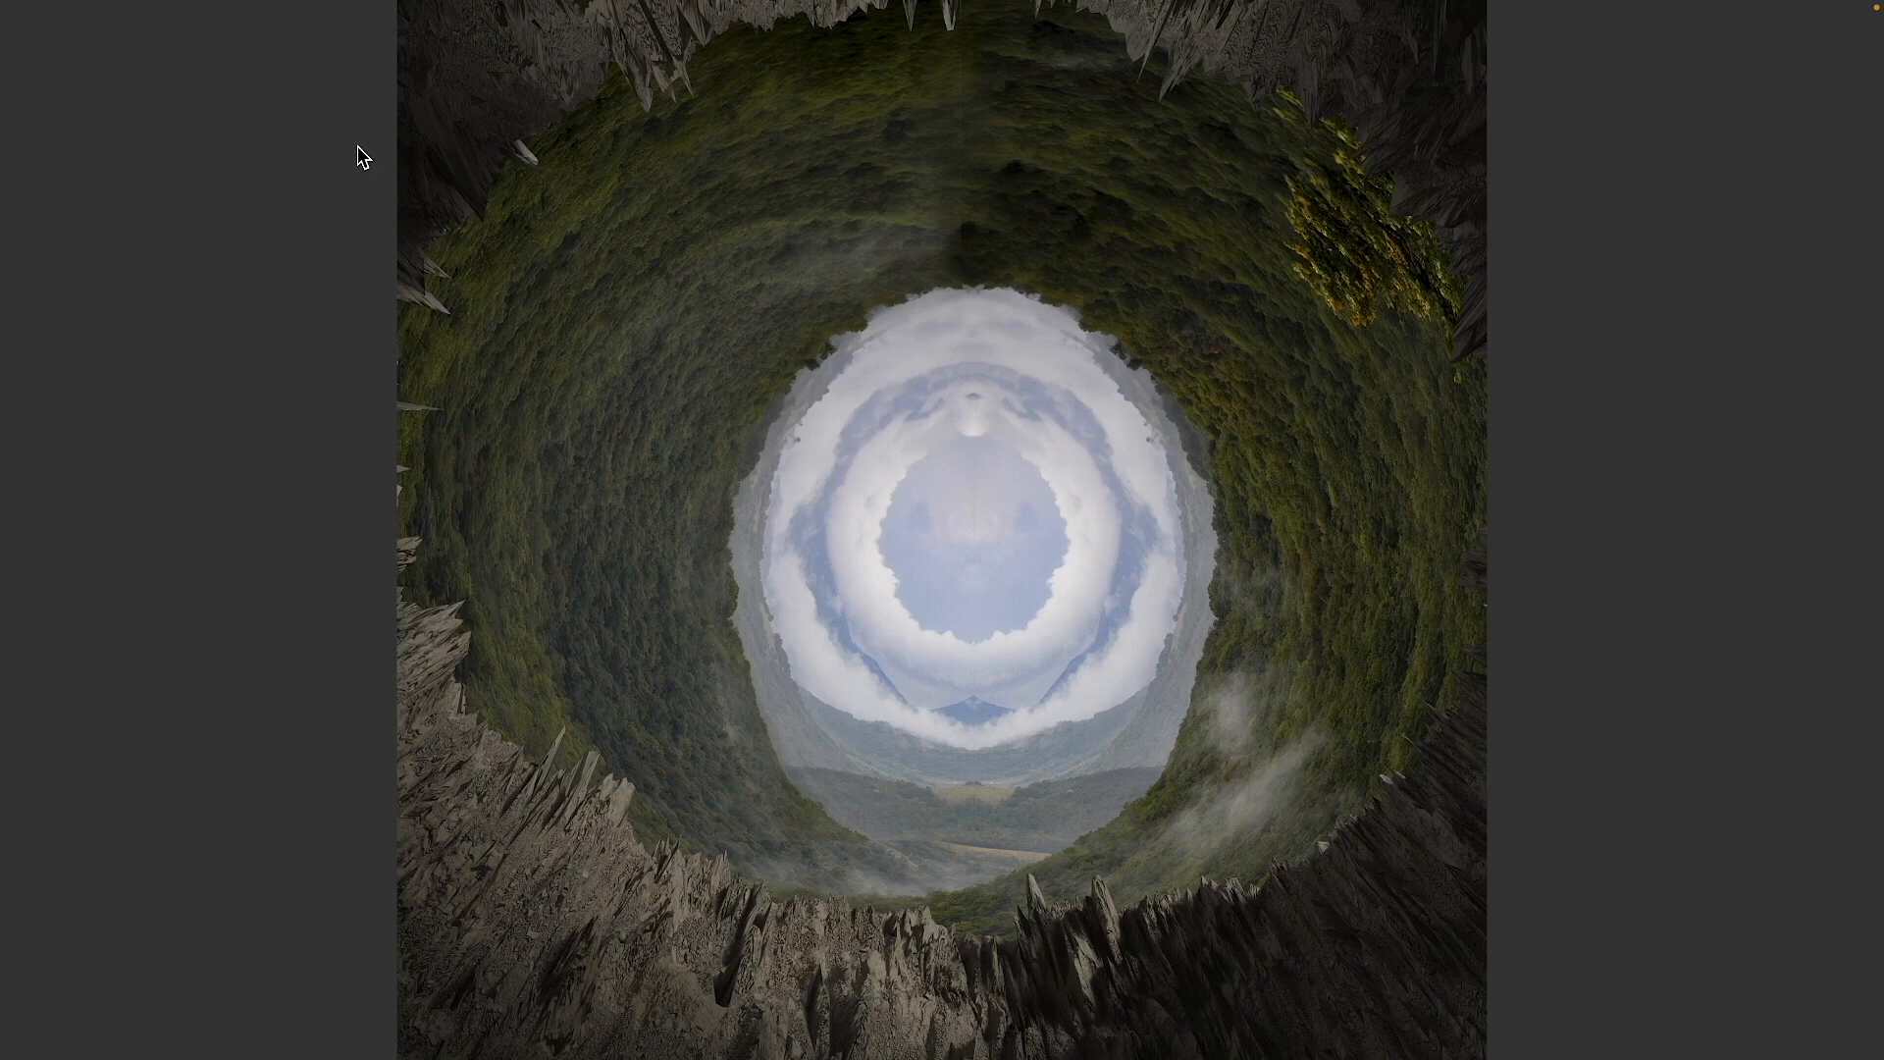
key("space")
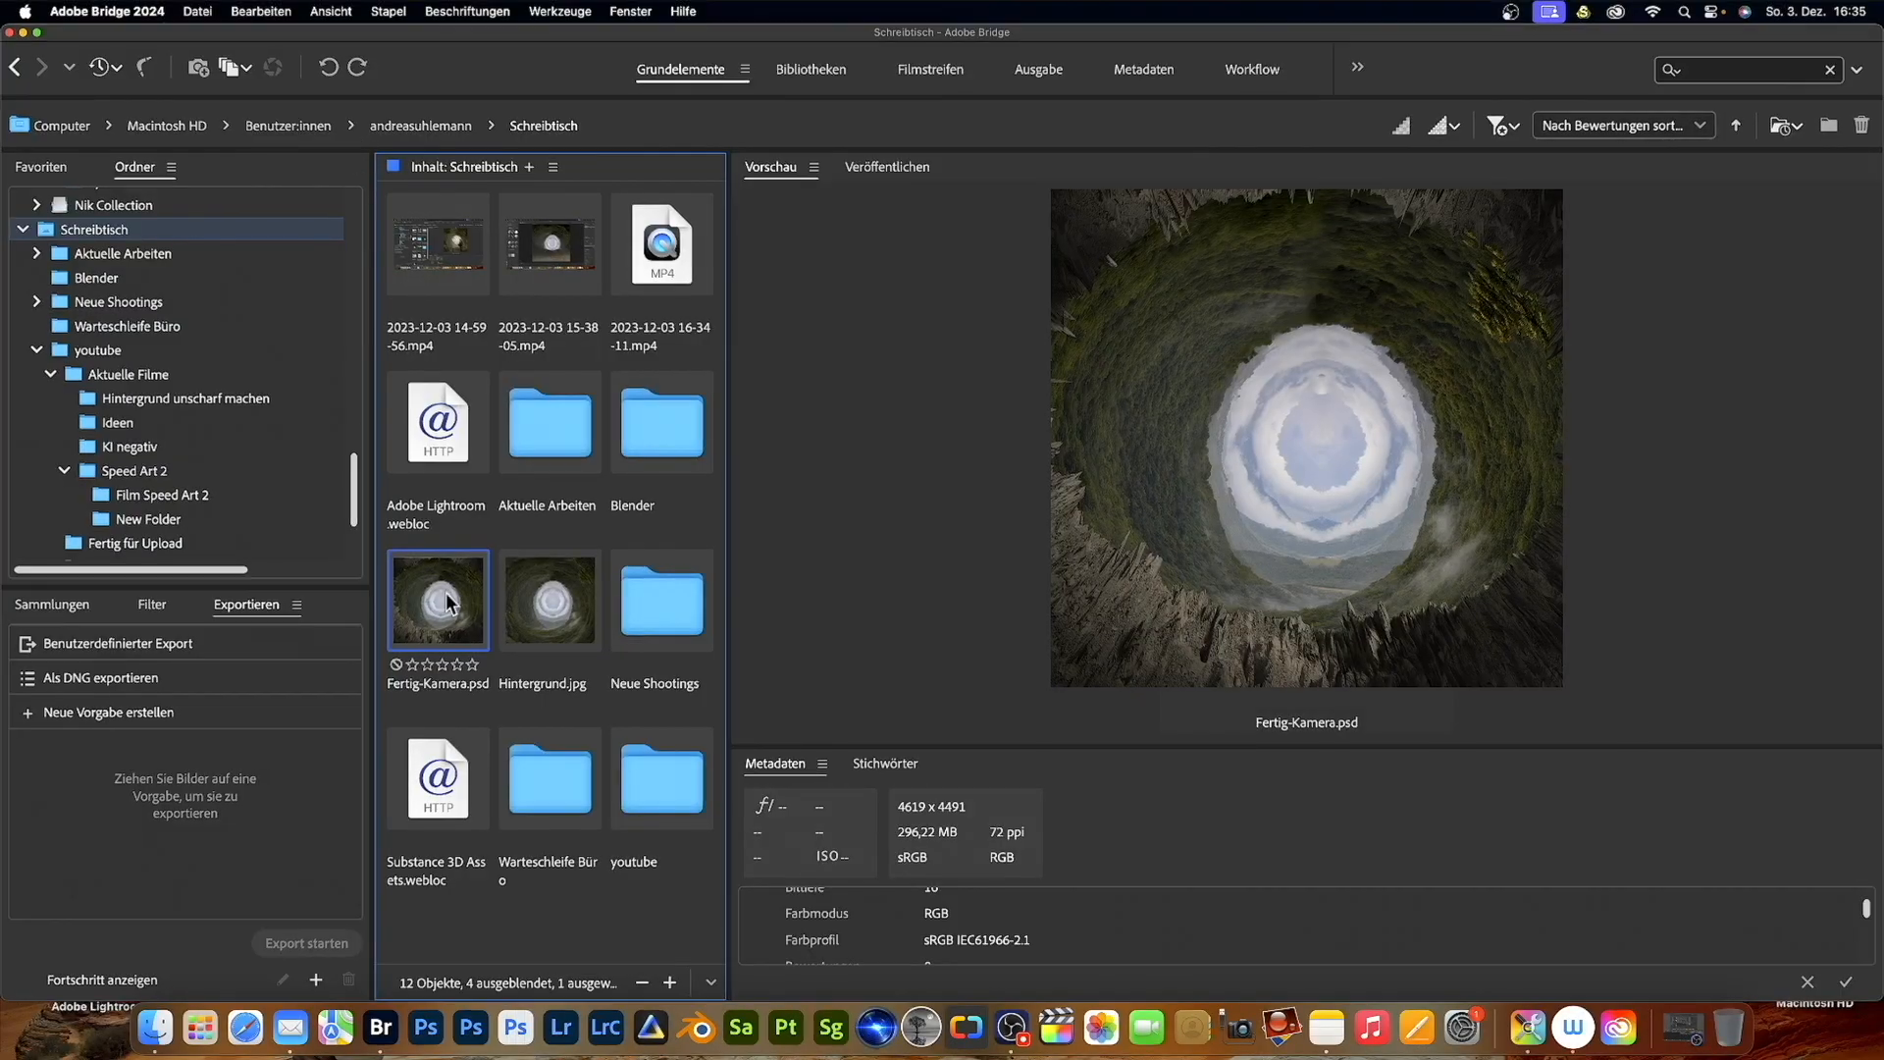